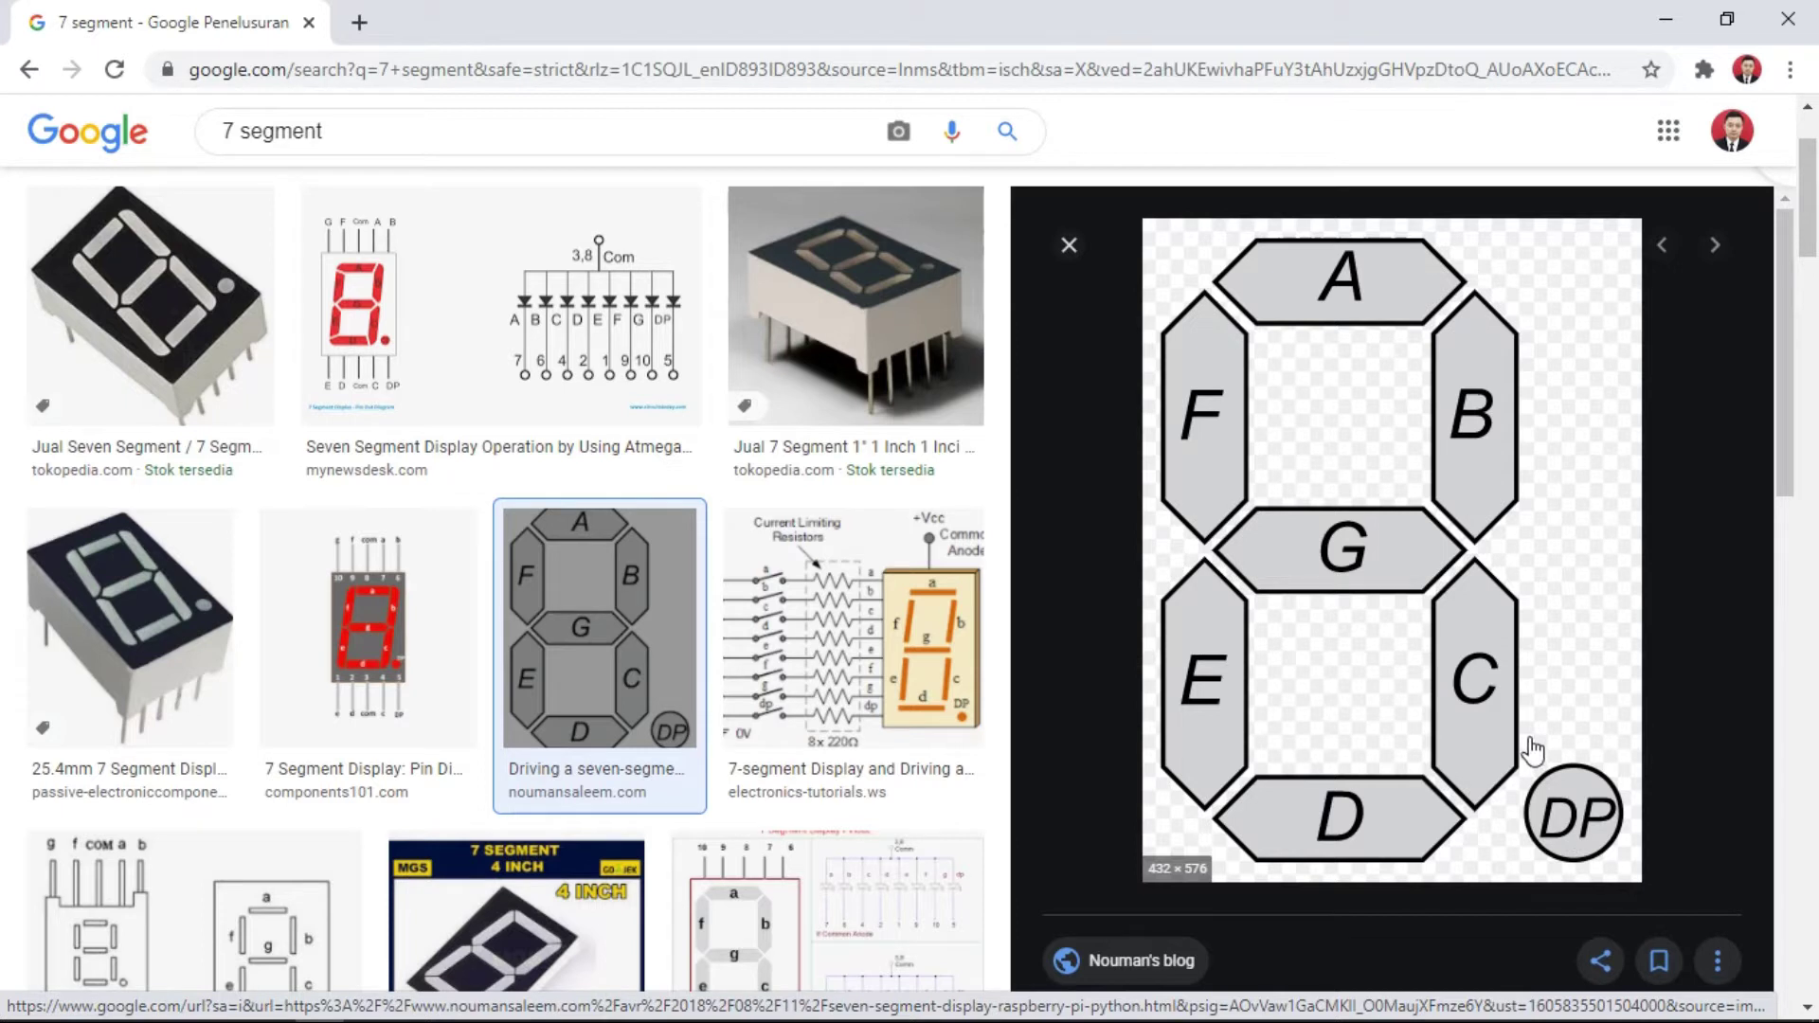
Copy the enlarged labelled seven-segment diagram from the image results and paste it into a blank Paint canvas.
right_click(1376, 530)
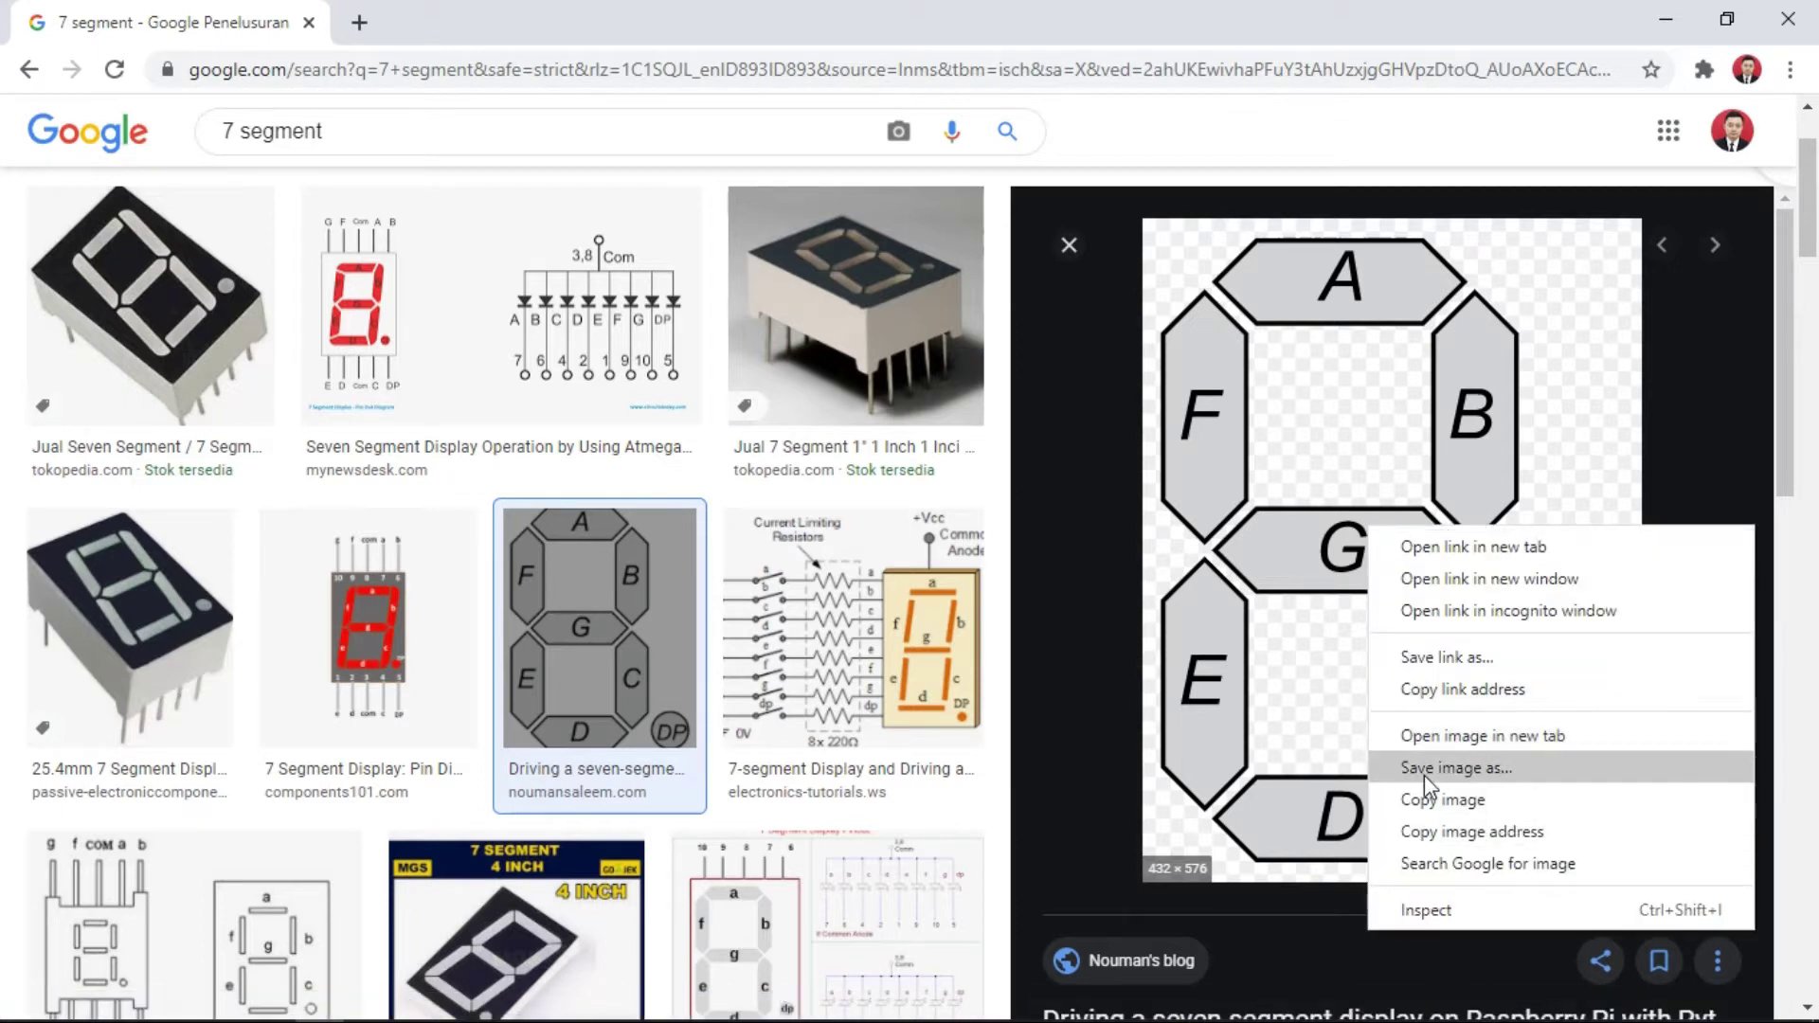
left_click(1478, 800)
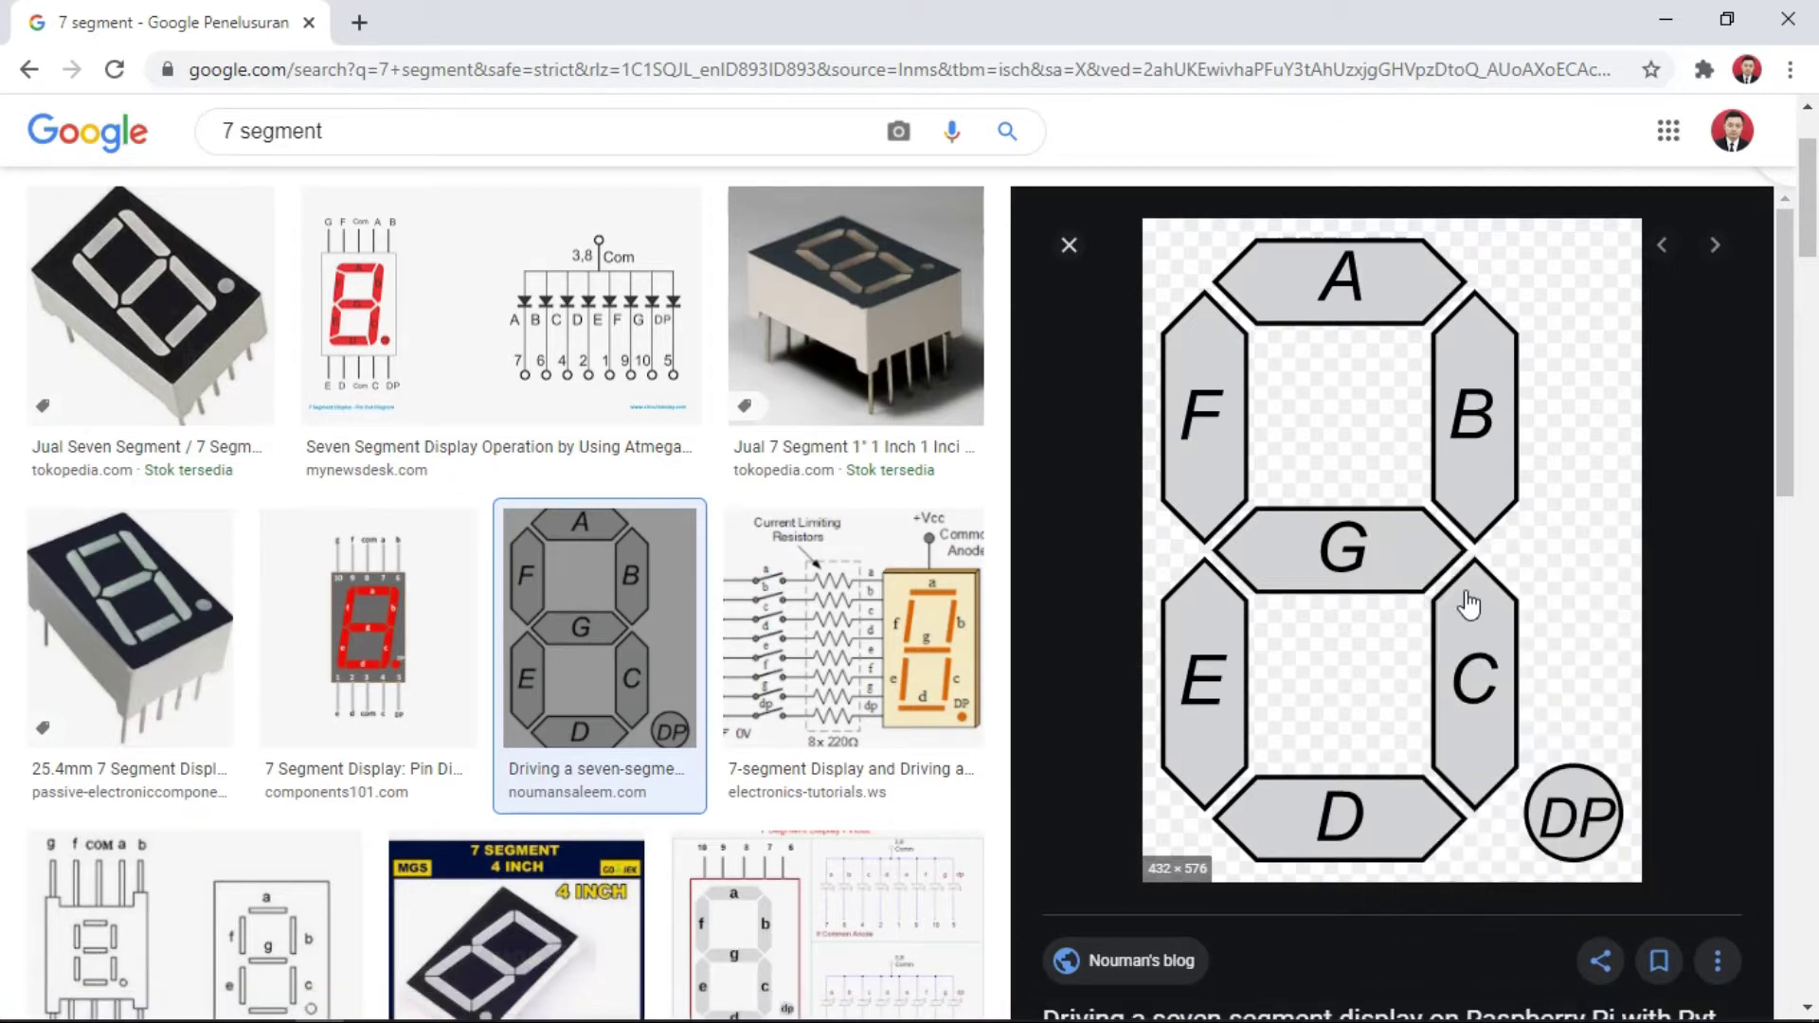
key("super")
type("pai")
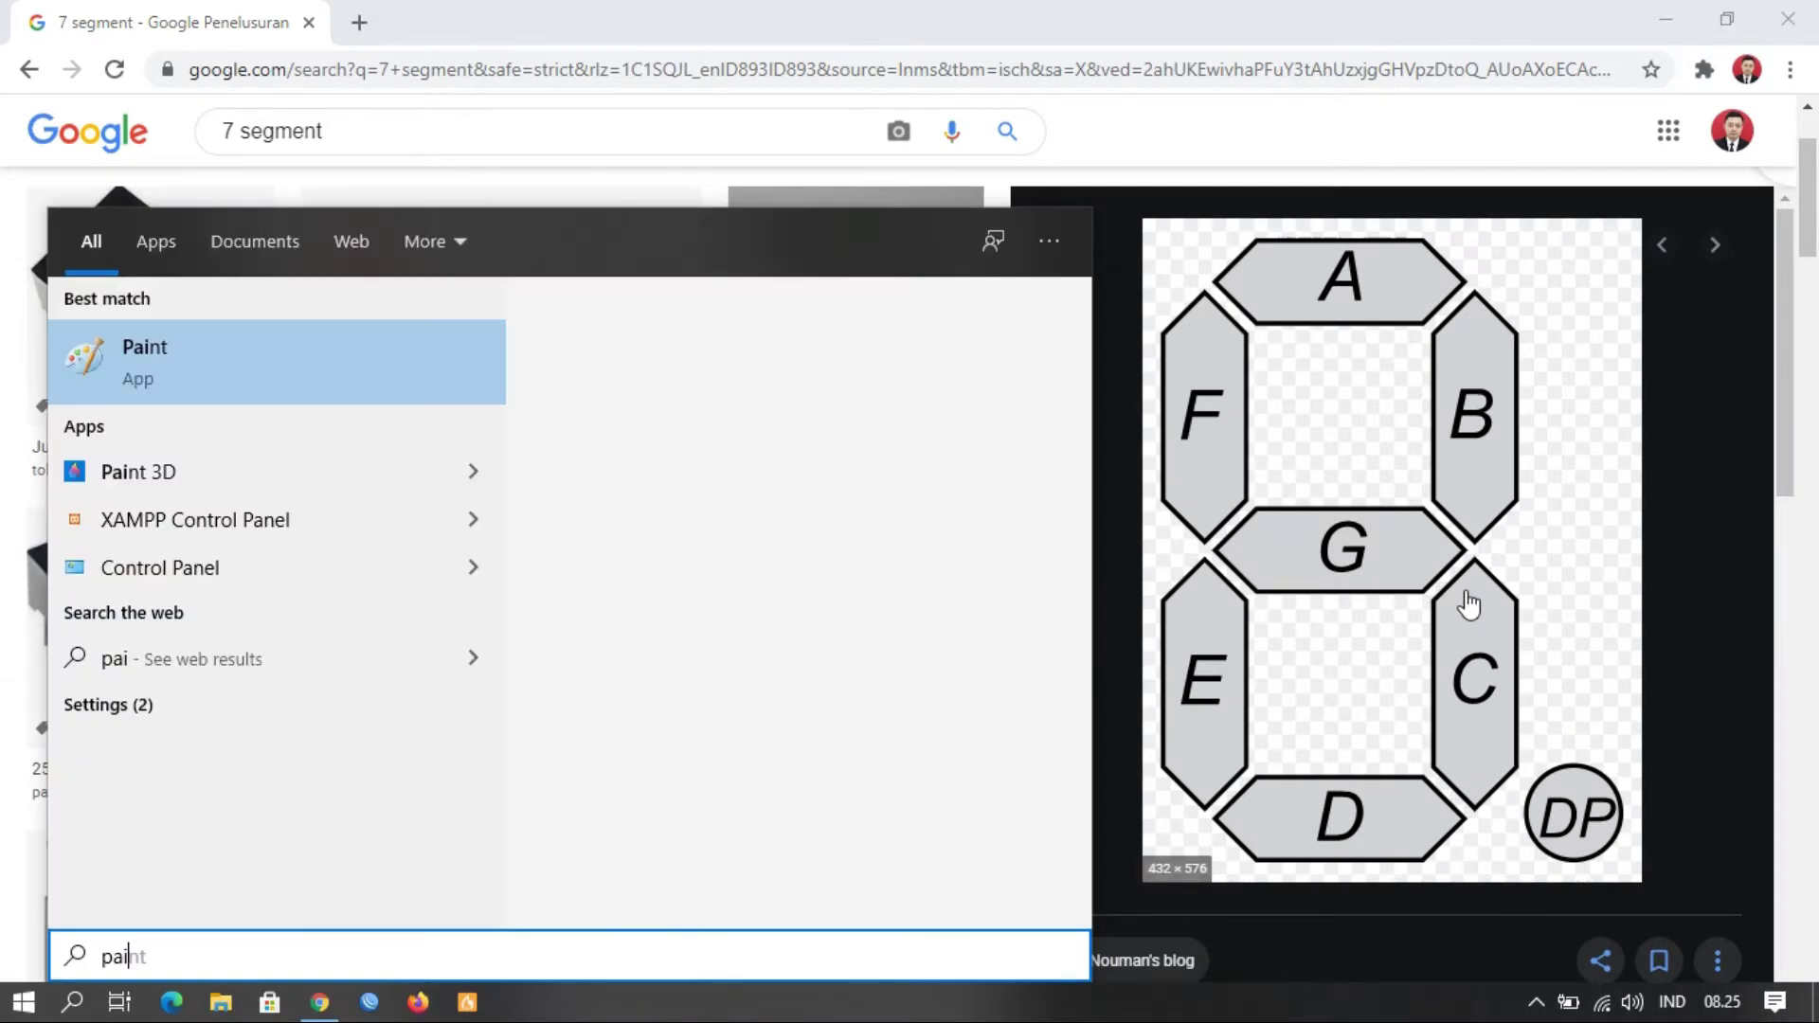
key("Return")
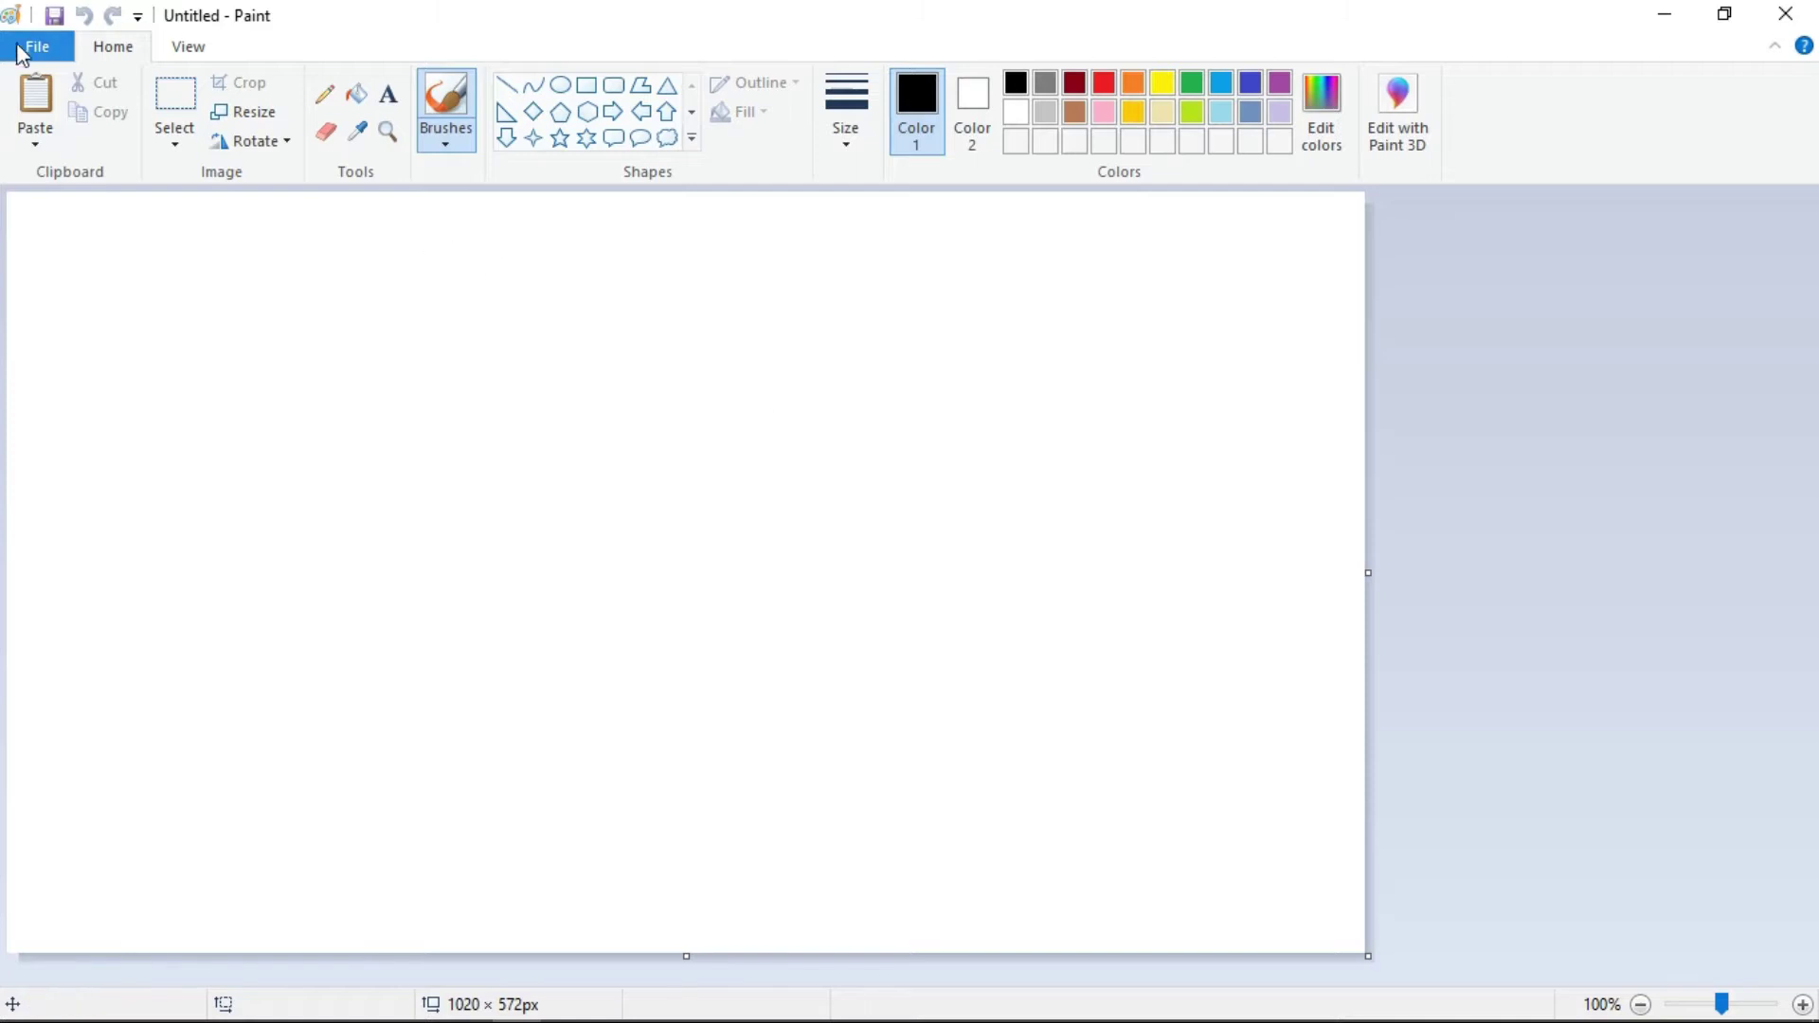
left_click(38, 104)
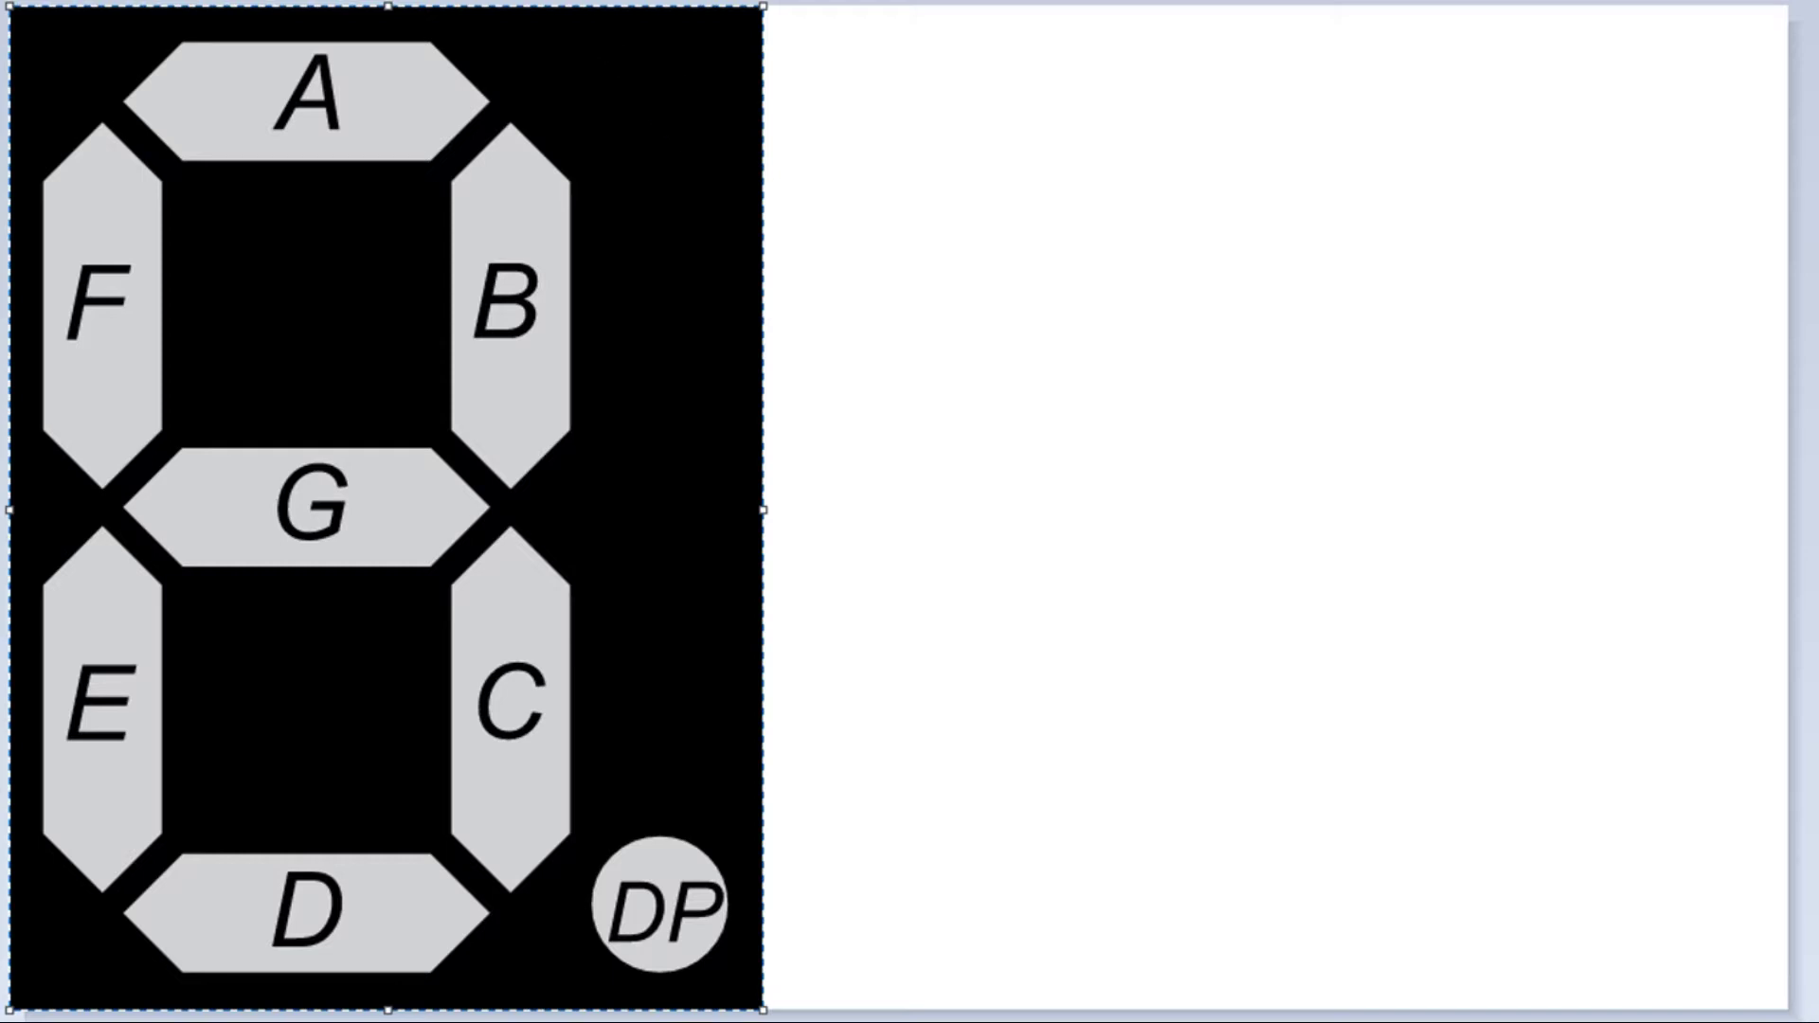
Start a text list beside the diagram with the lines A = 0, B = 1, C = 2 and D = 3.
left_click(887, 134)
type("A")
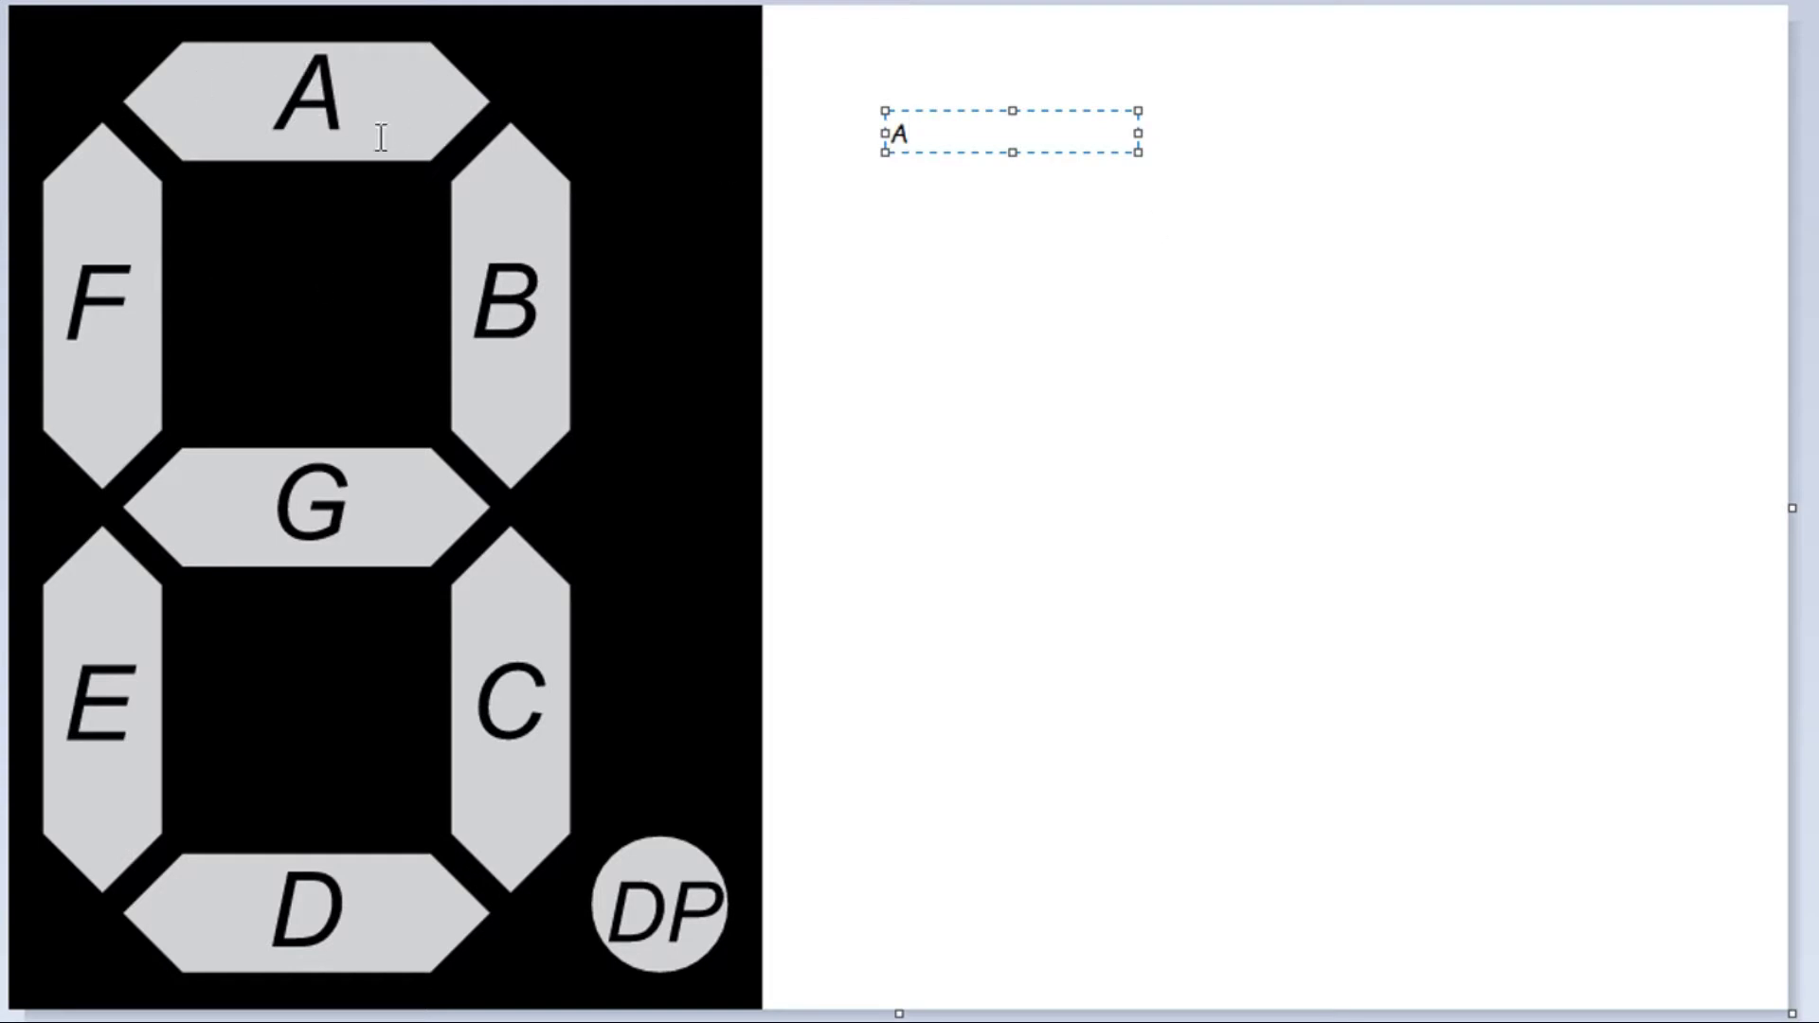
key("BackSpace")
type("= 0")
key("Return")
type("B = 1")
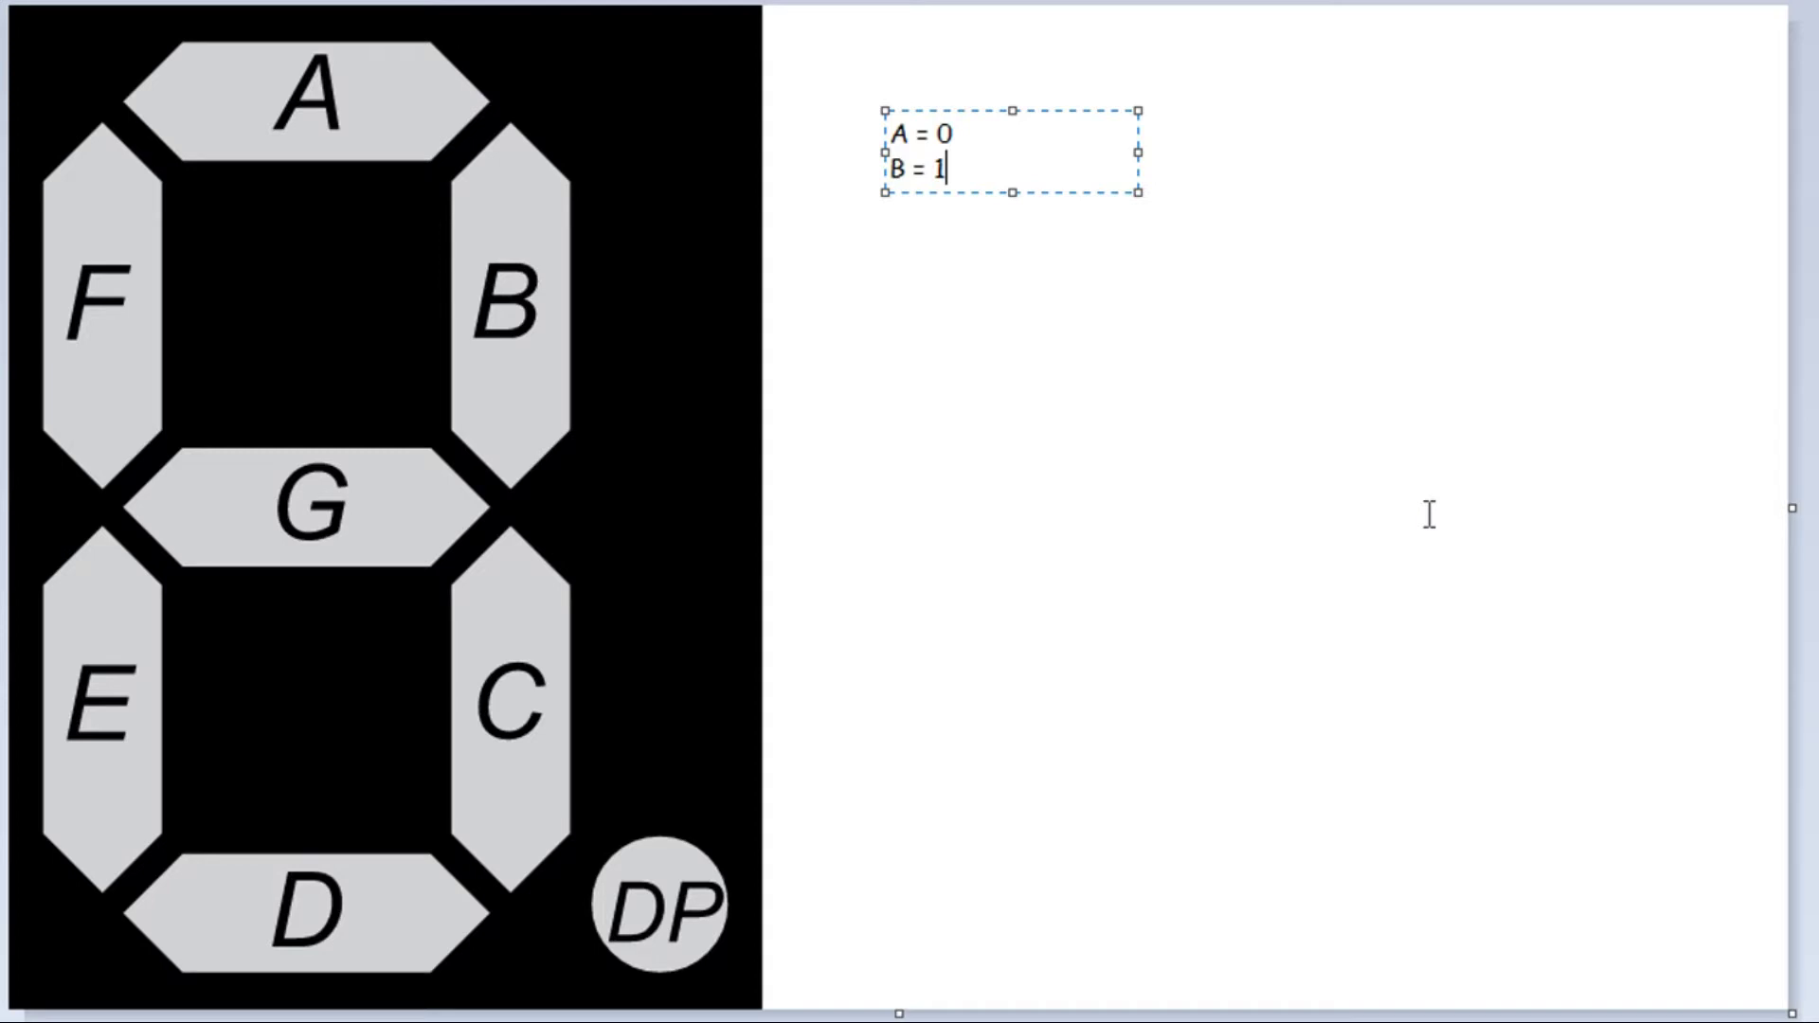
key("Return")
type("C = 2")
key("Return")
type("D = 3")
key("Return")
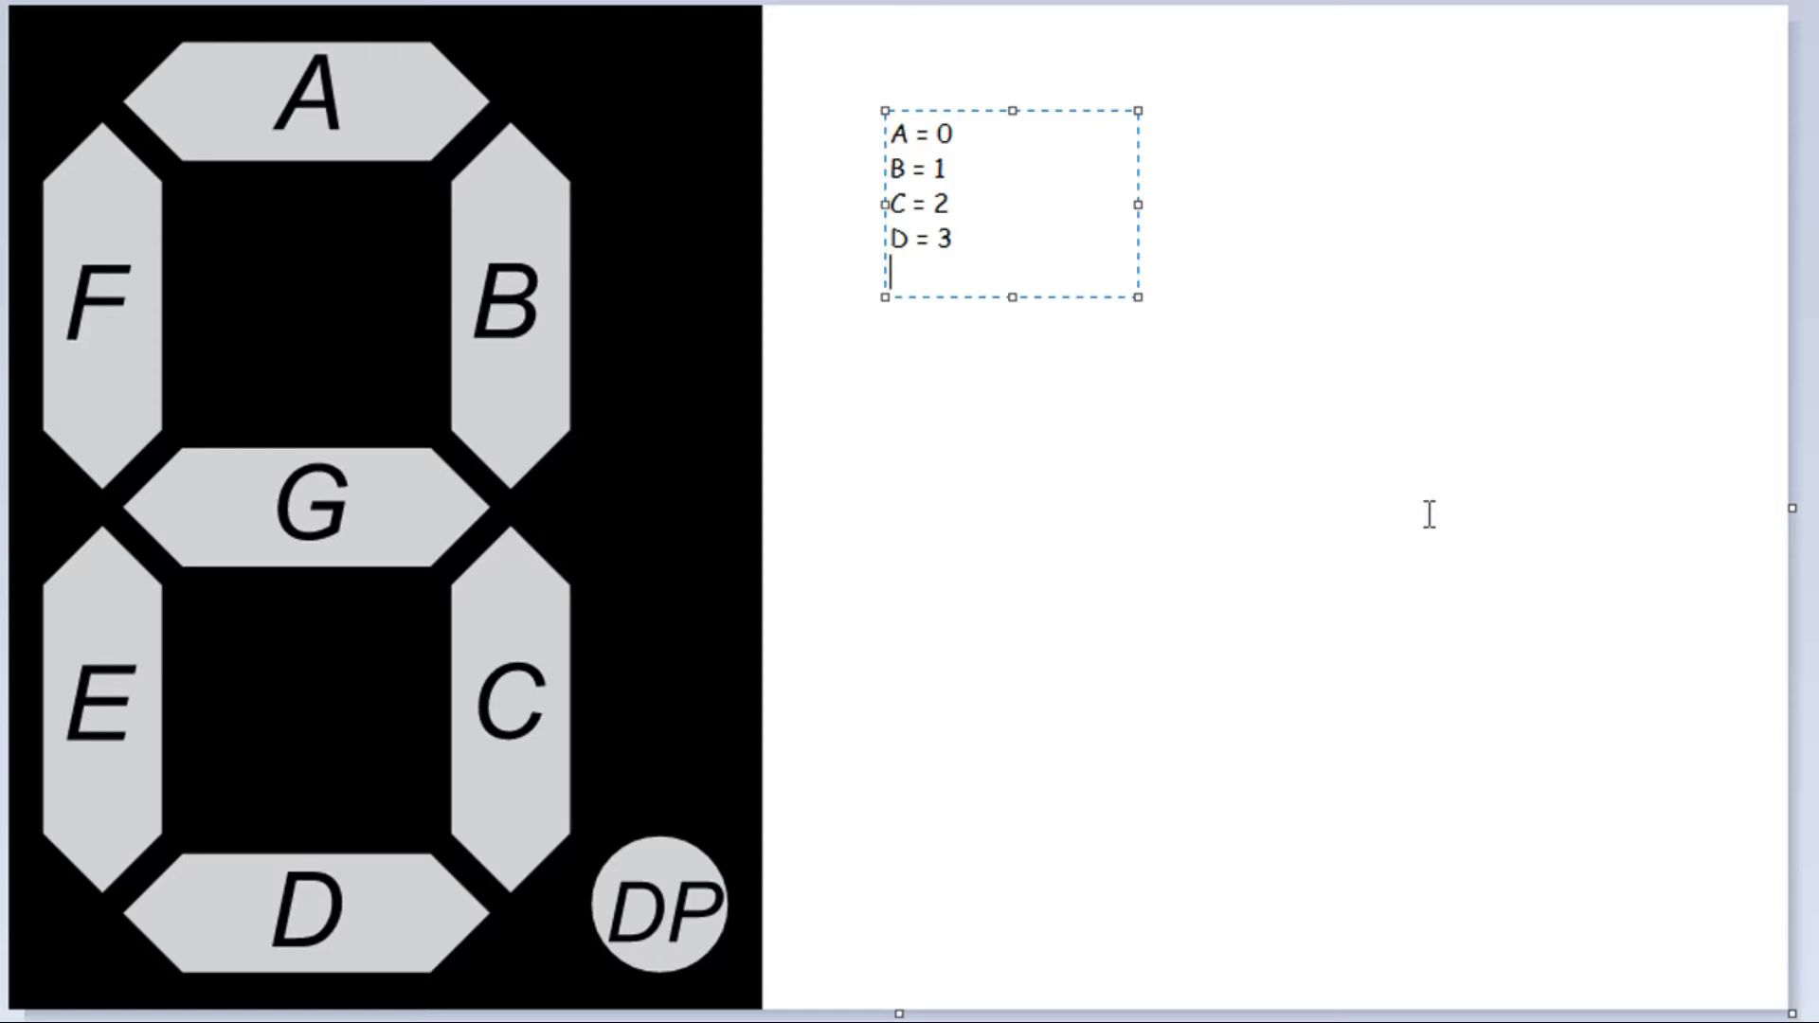
Continue the list with E = 4, F = 5, G = 6 and DP = 7, and narrow its text box.
type("E = 4")
key("Return")
type("F = ")
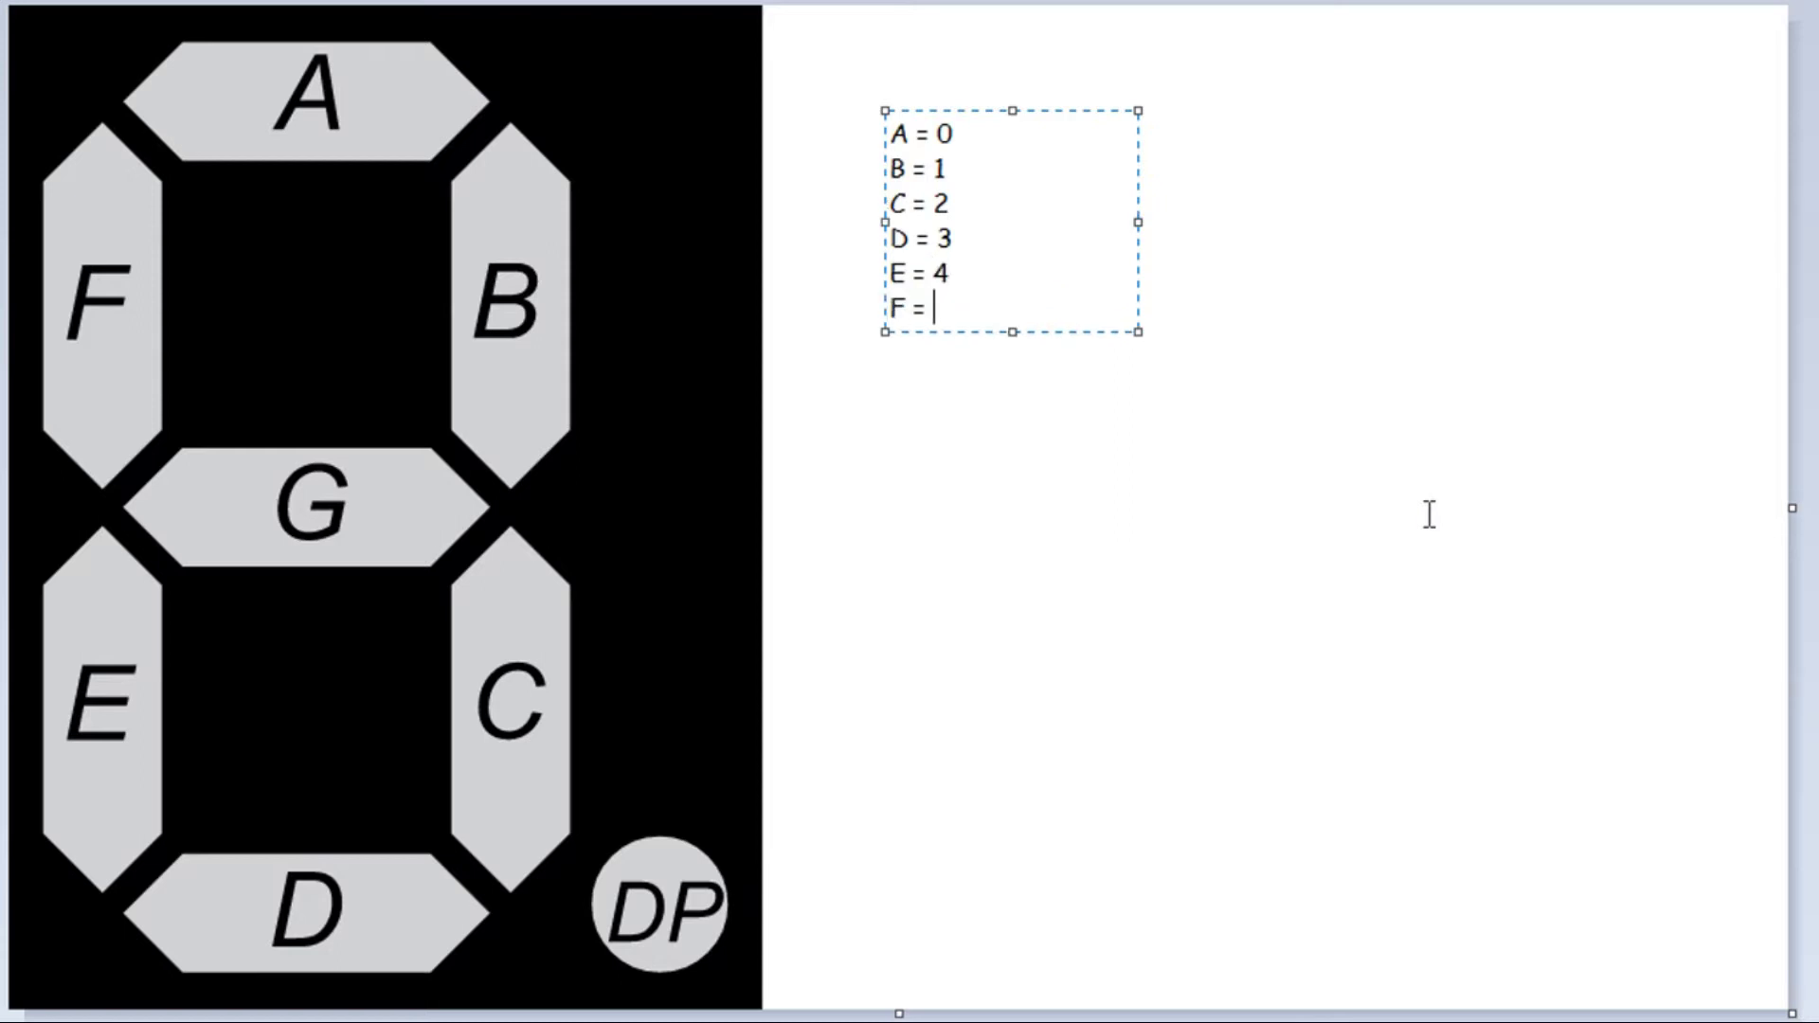
type("5")
key("Return")
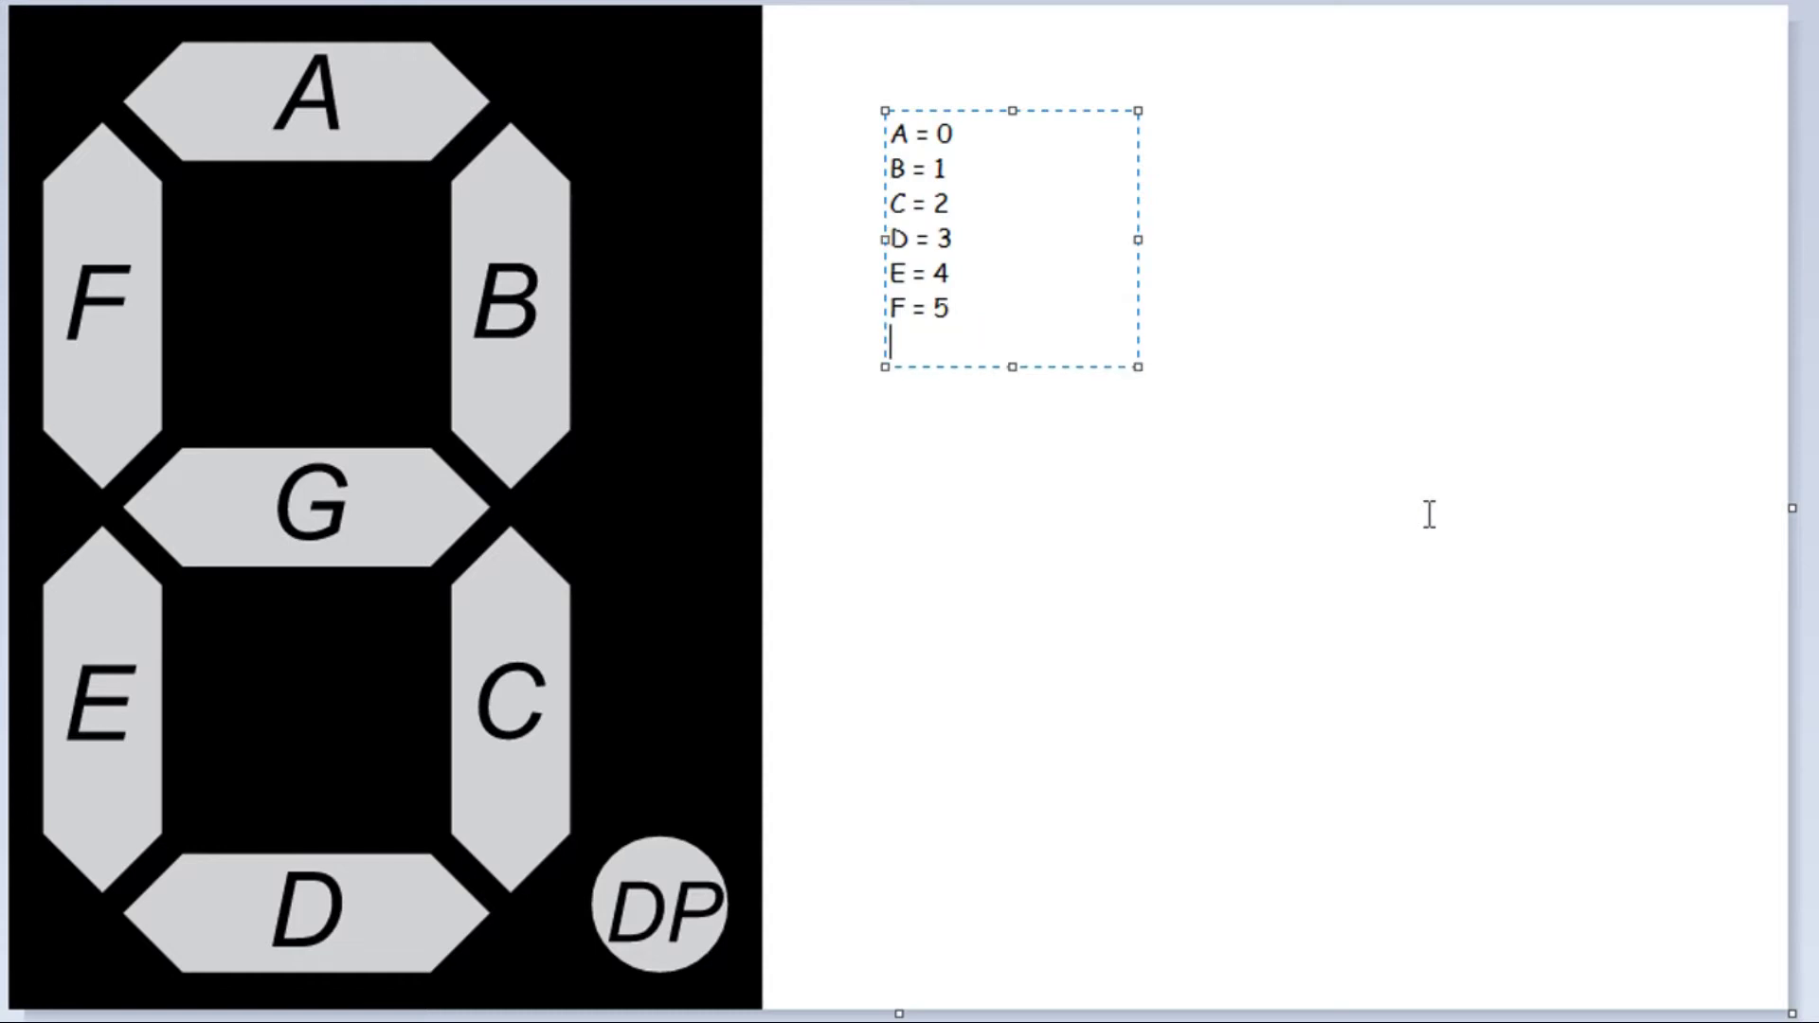
type("G = 6")
key("Return")
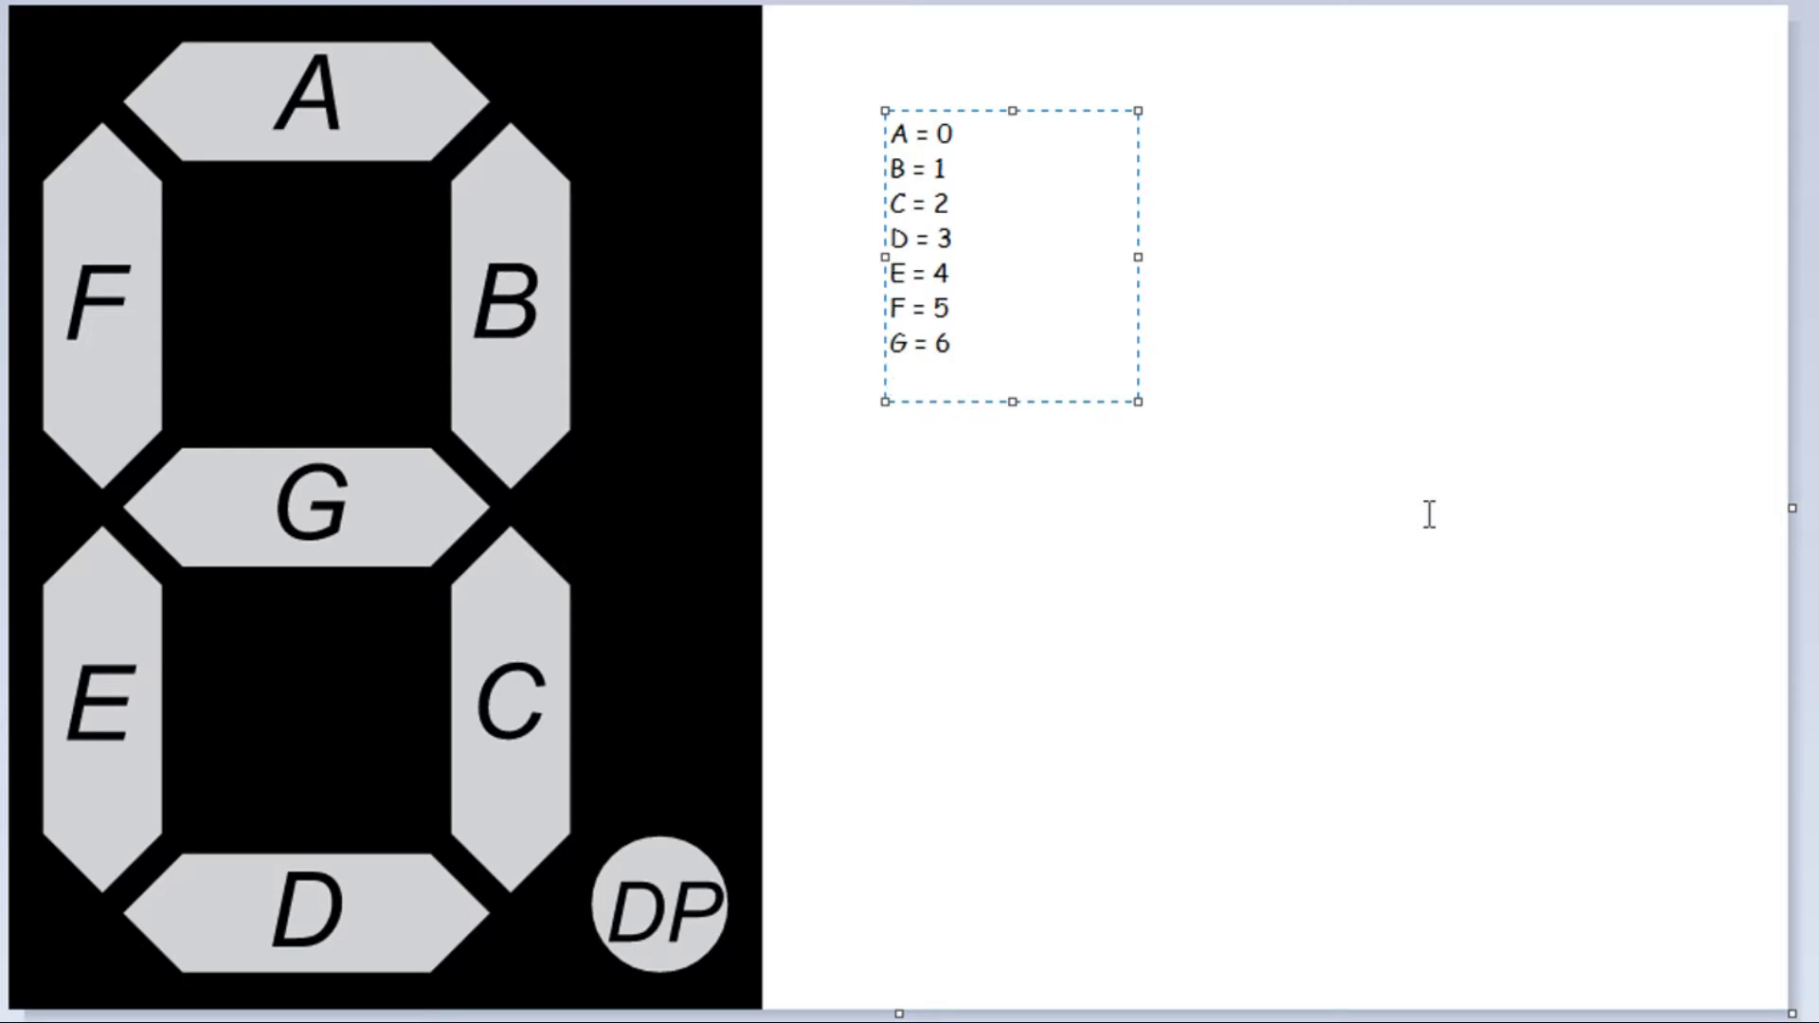
type("DP = 7")
left_click_drag(1138, 264, 1026, 264)
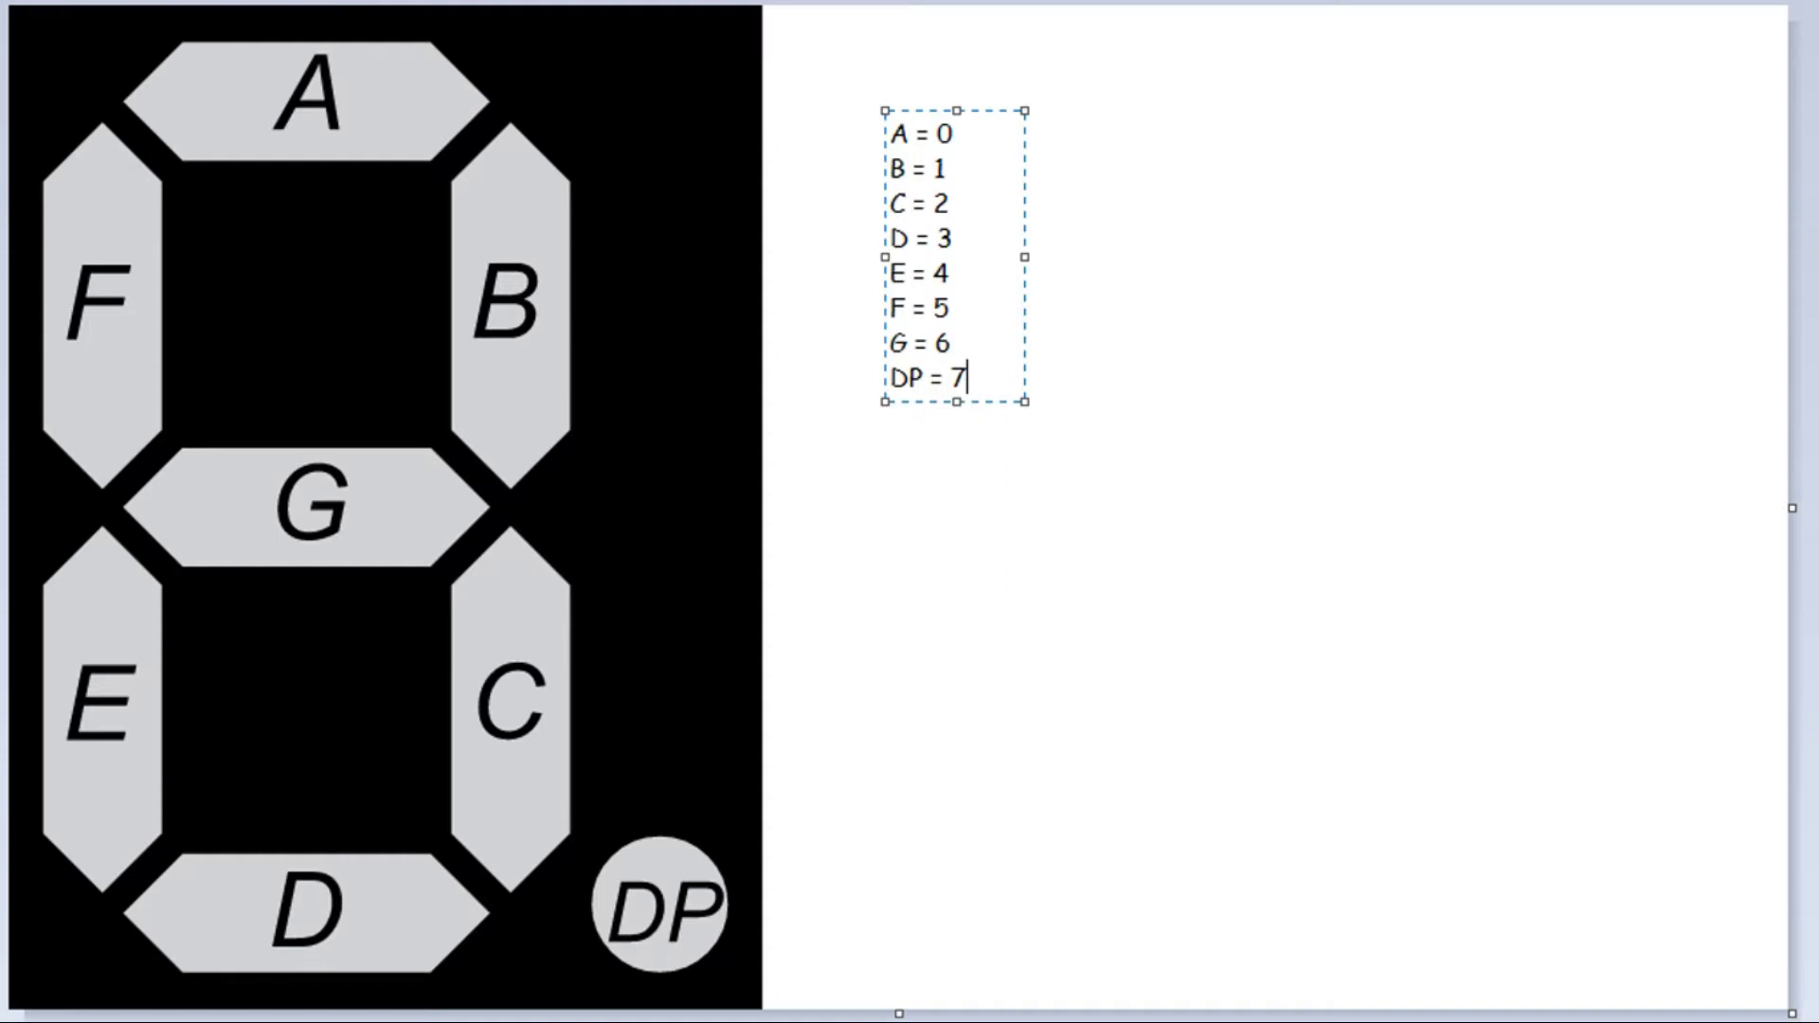
Add a separate text line reading 7 6 5 4 3 2 1 0 below the segment list.
left_click(1062, 464)
left_click(971, 577)
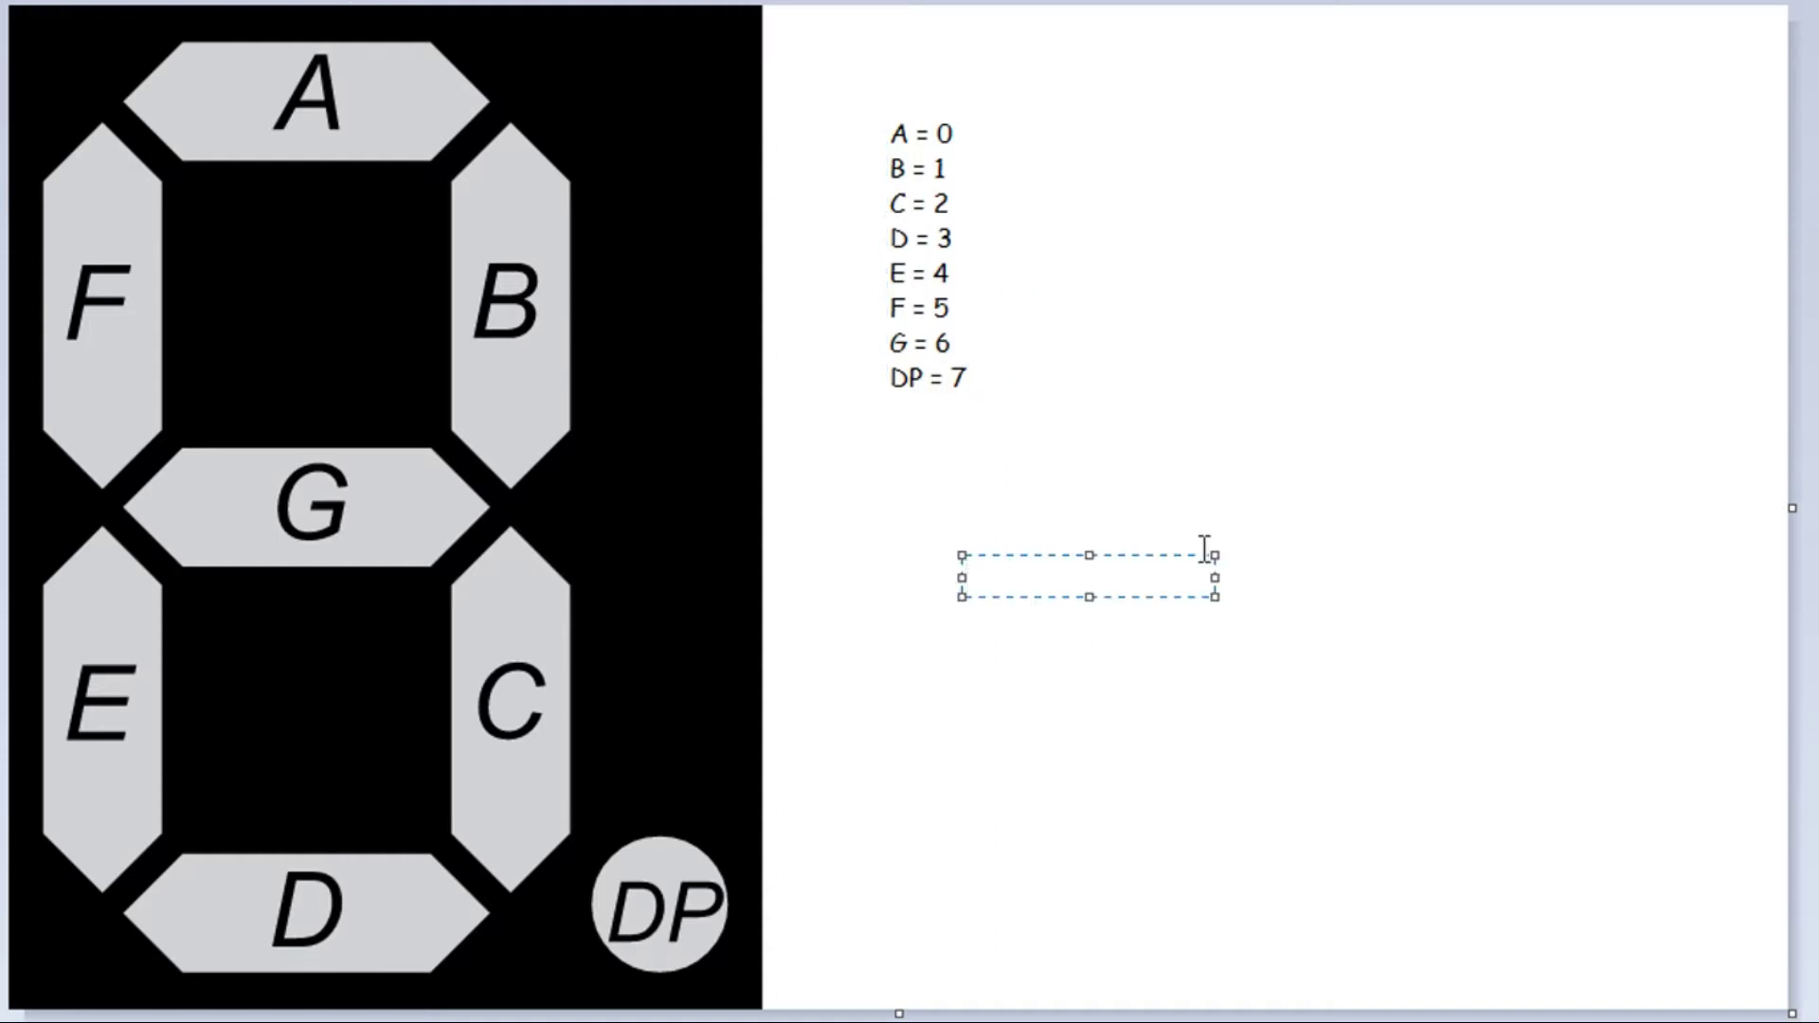
type("7 6 5 4 3 2 1 0")
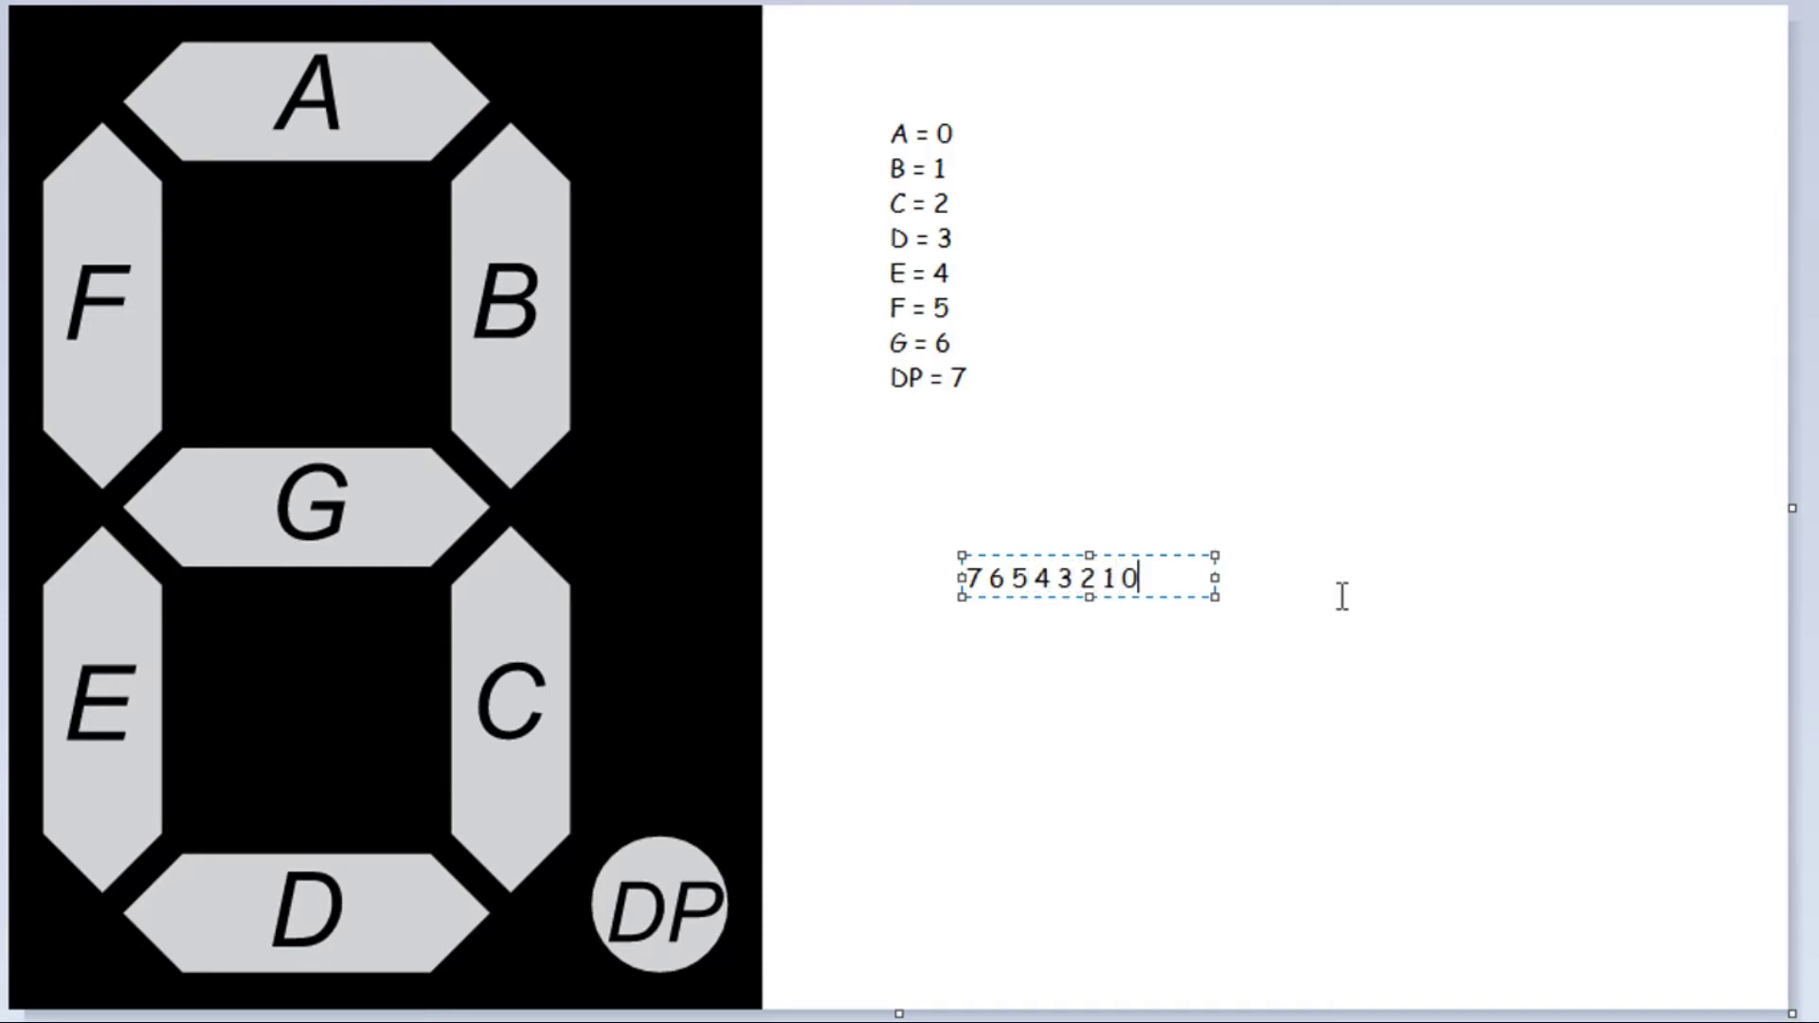
left_click(1302, 692)
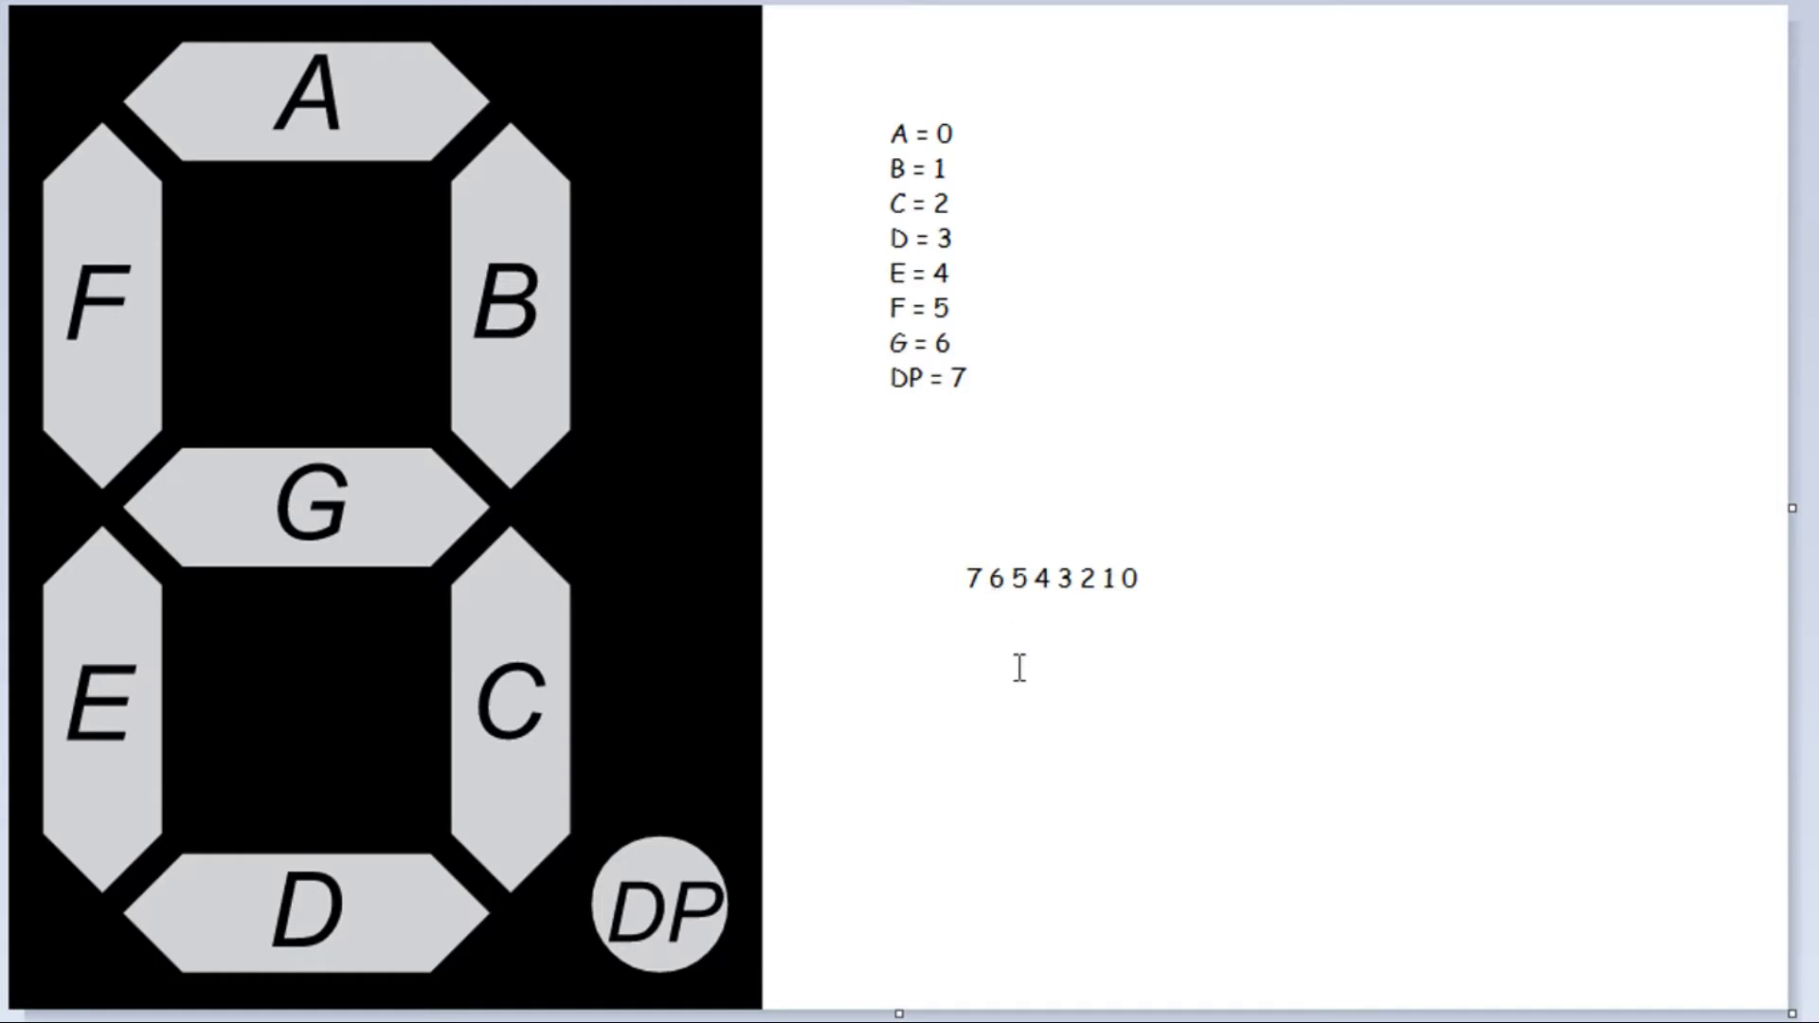
Switch to PCB Layout with an empty design workspace.
key("super")
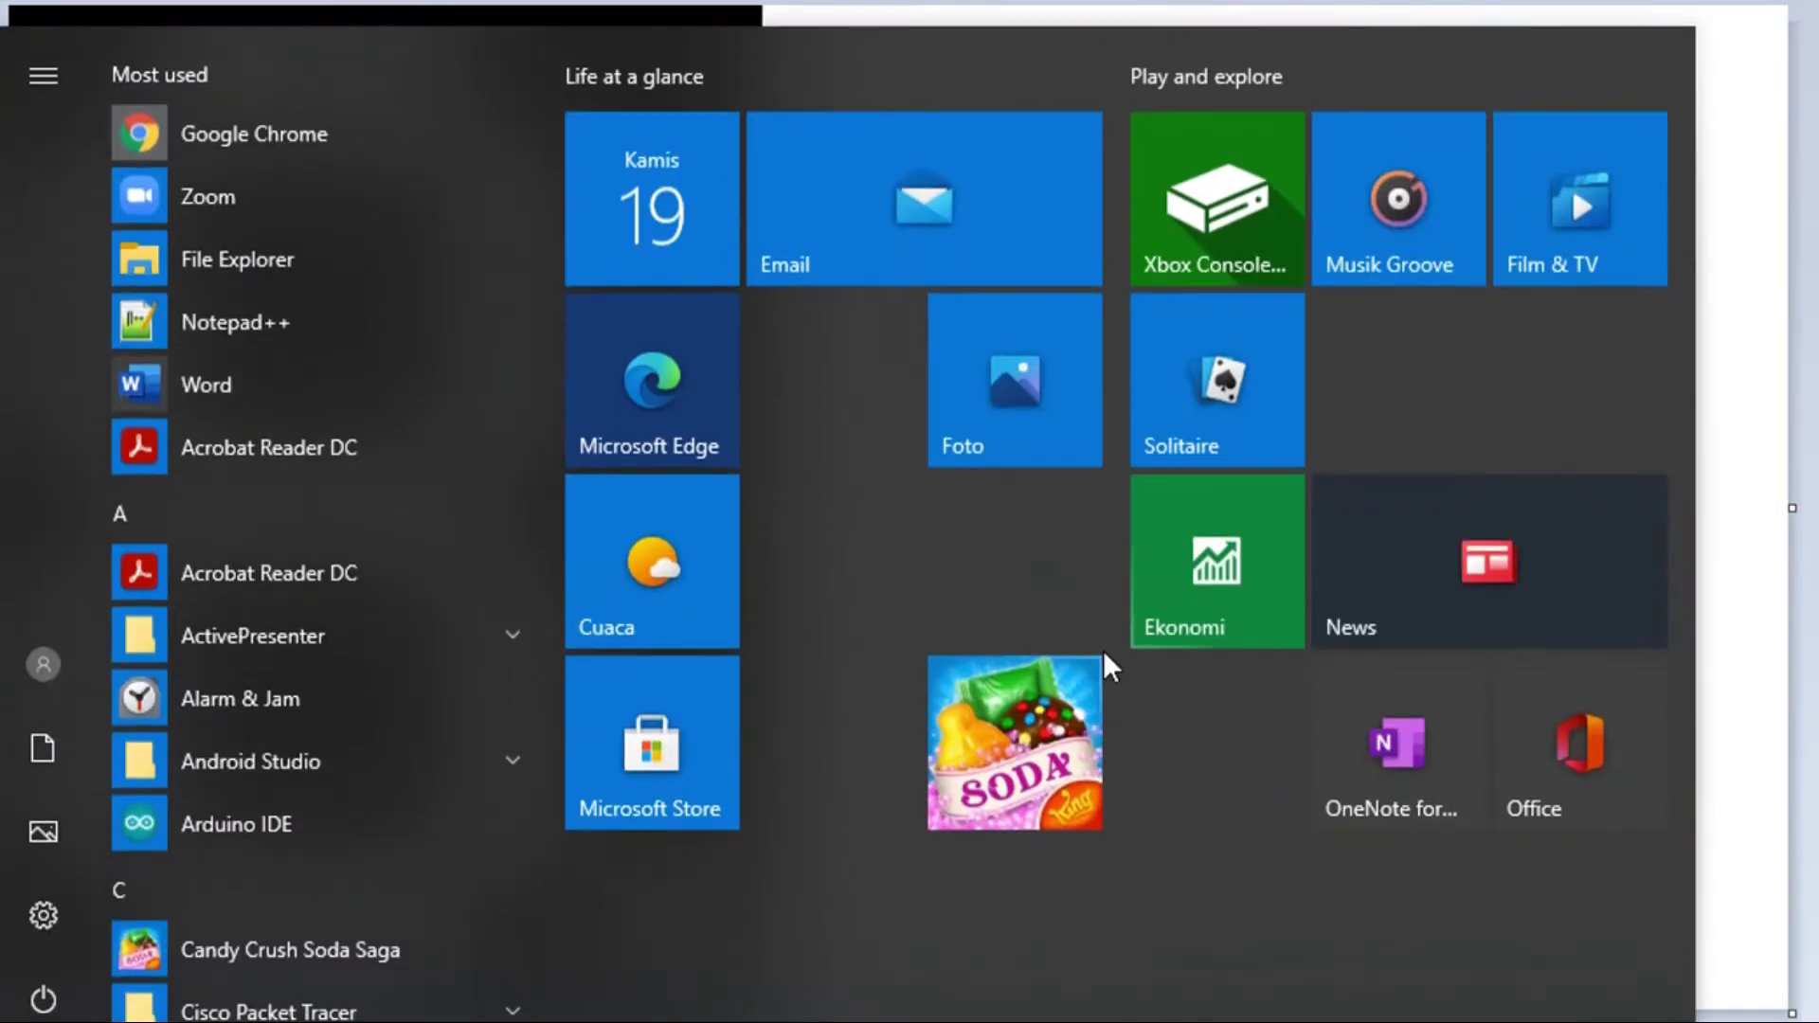
type("PCB")
key("Return")
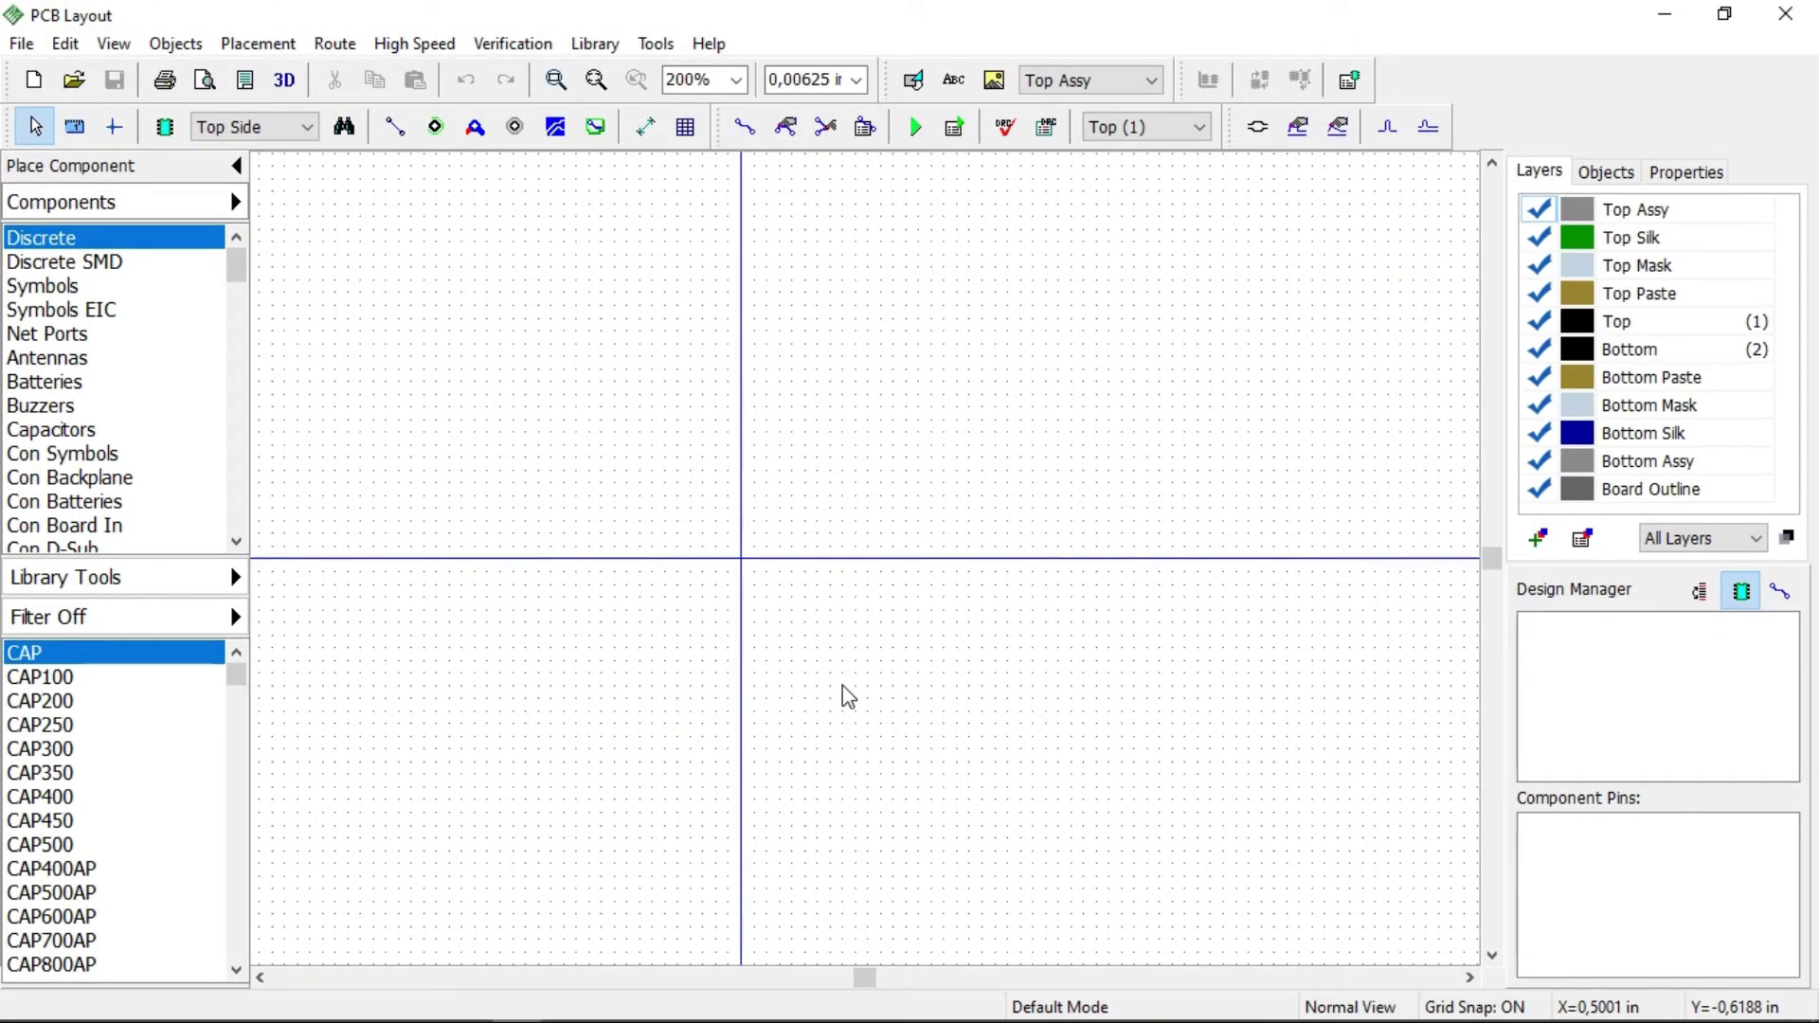
left_click_drag(867, 976, 929, 973)
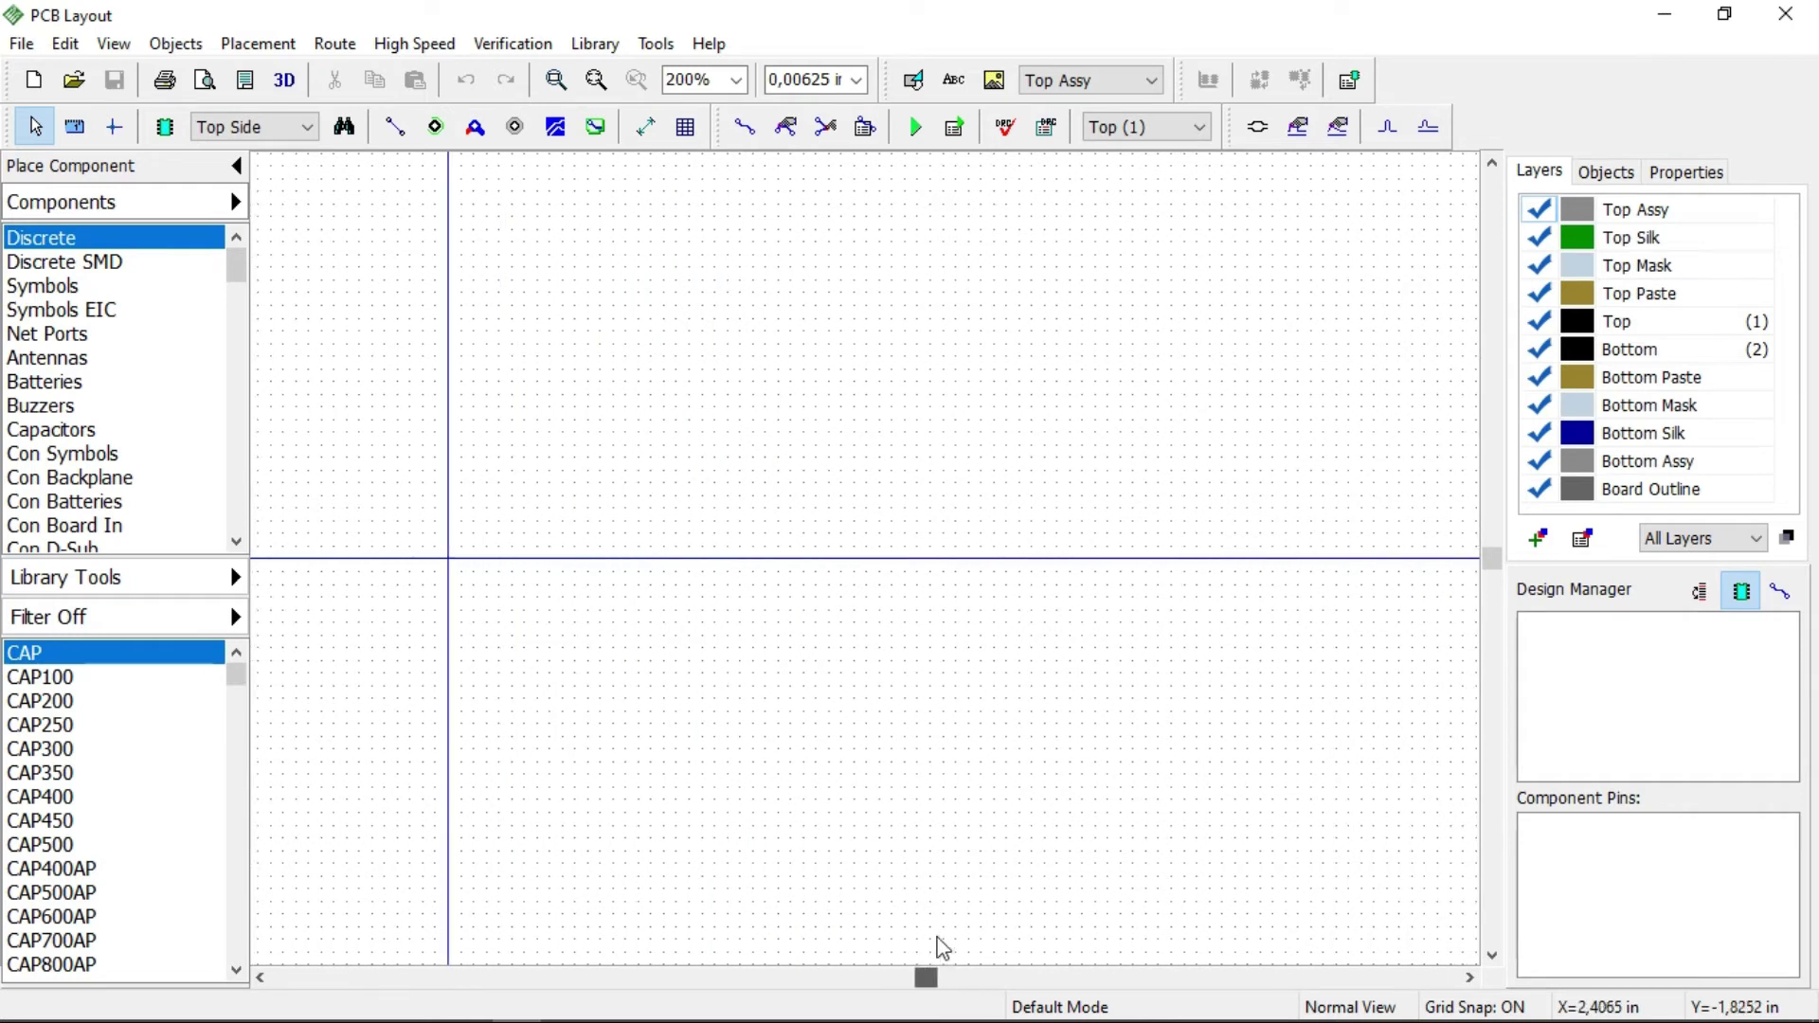
left_click_drag(1496, 568, 1496, 532)
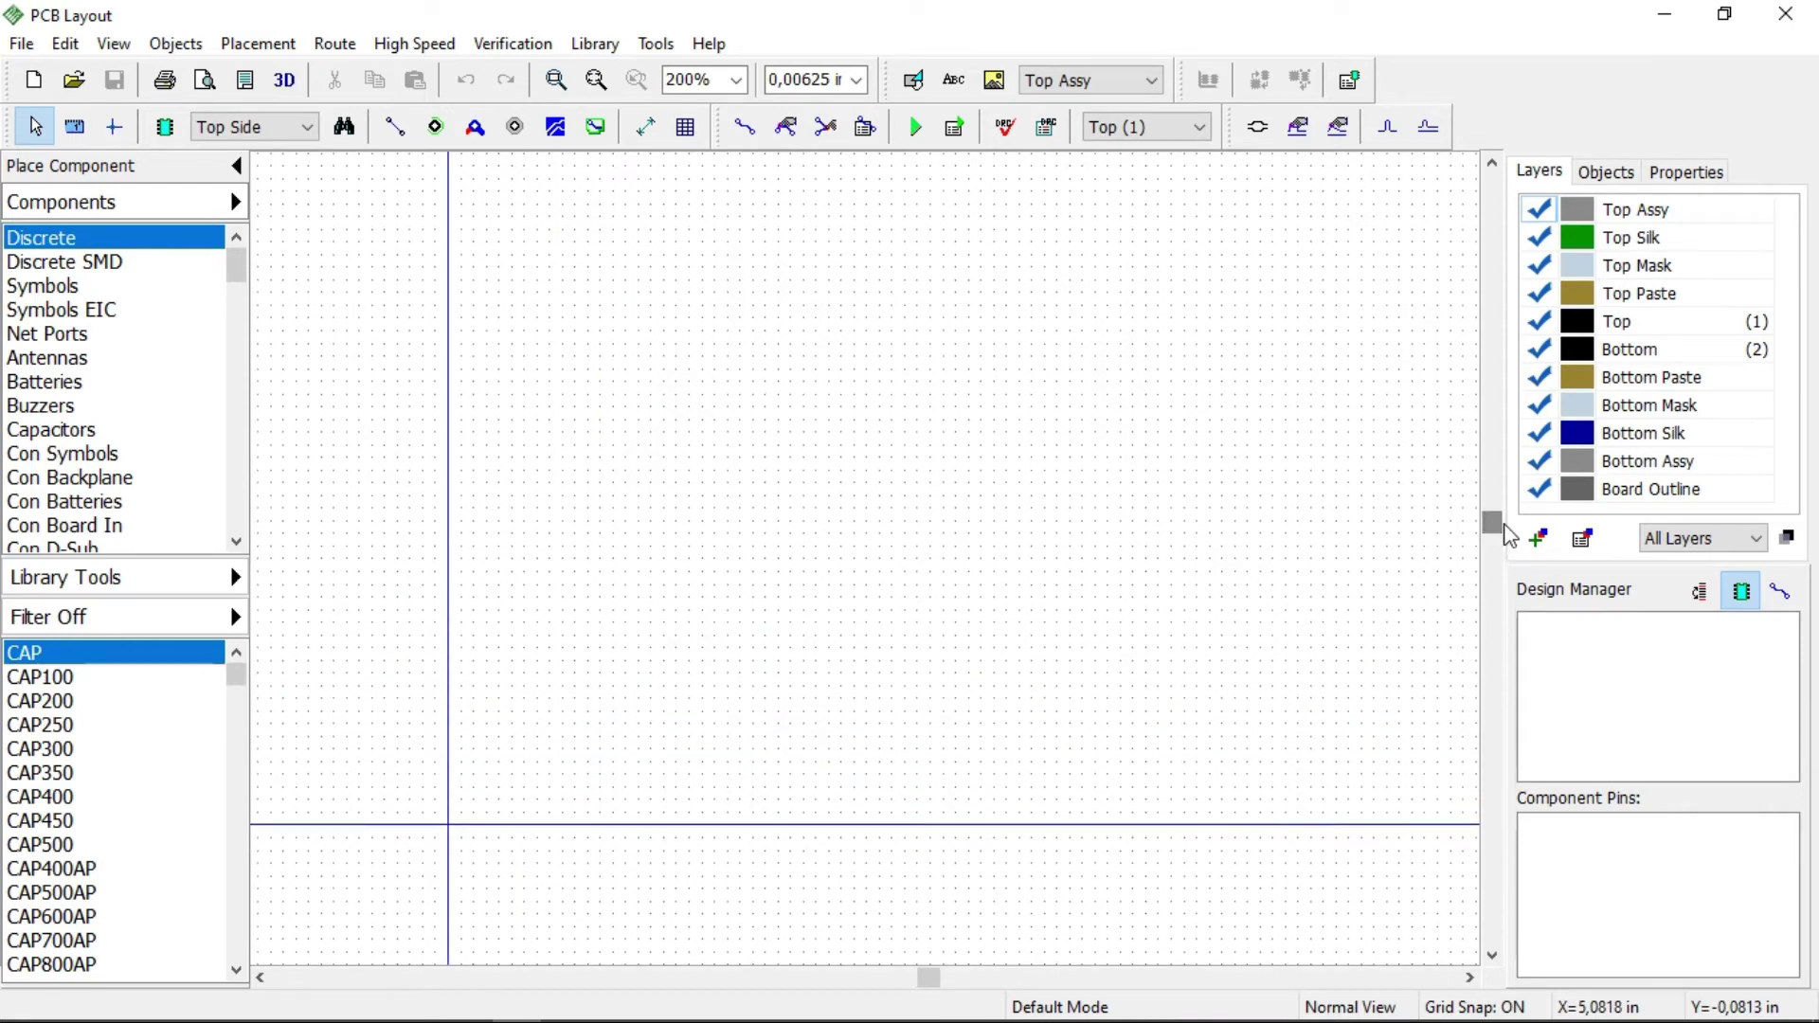
left_click_drag(930, 976, 948, 982)
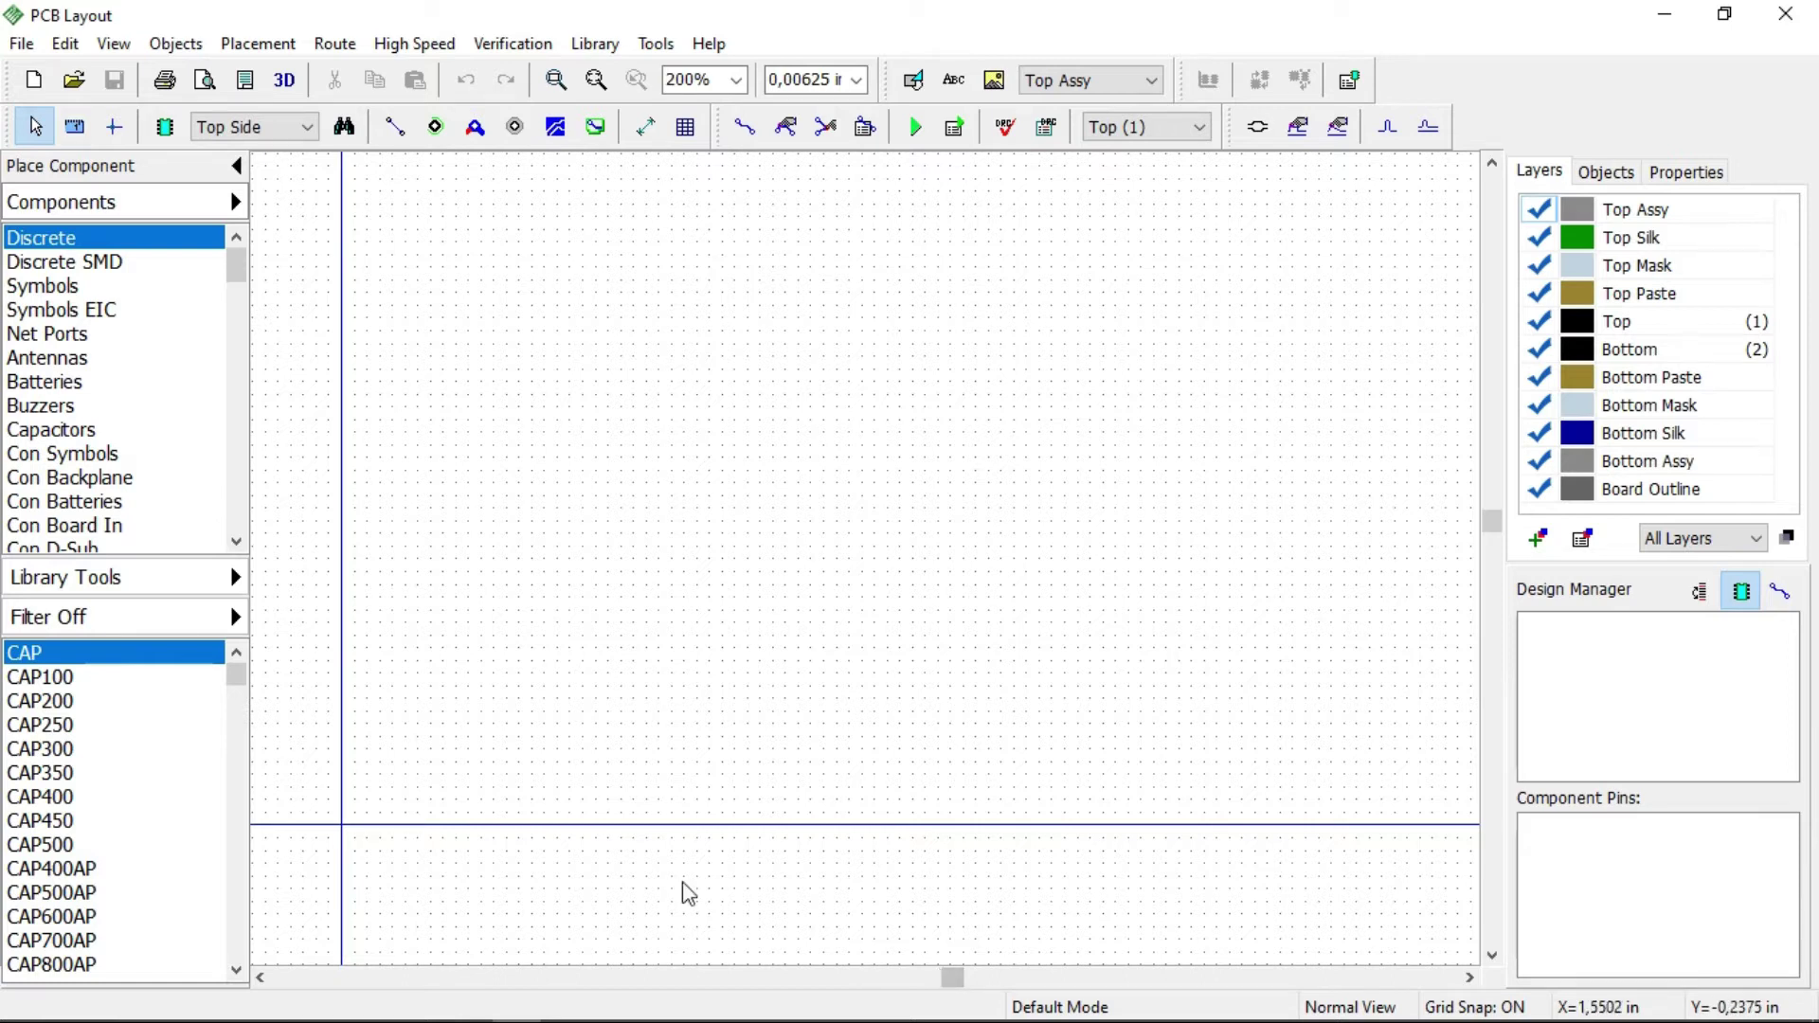
Search all component libraries for parts with SEGMENT in their name.
left_click(171, 625)
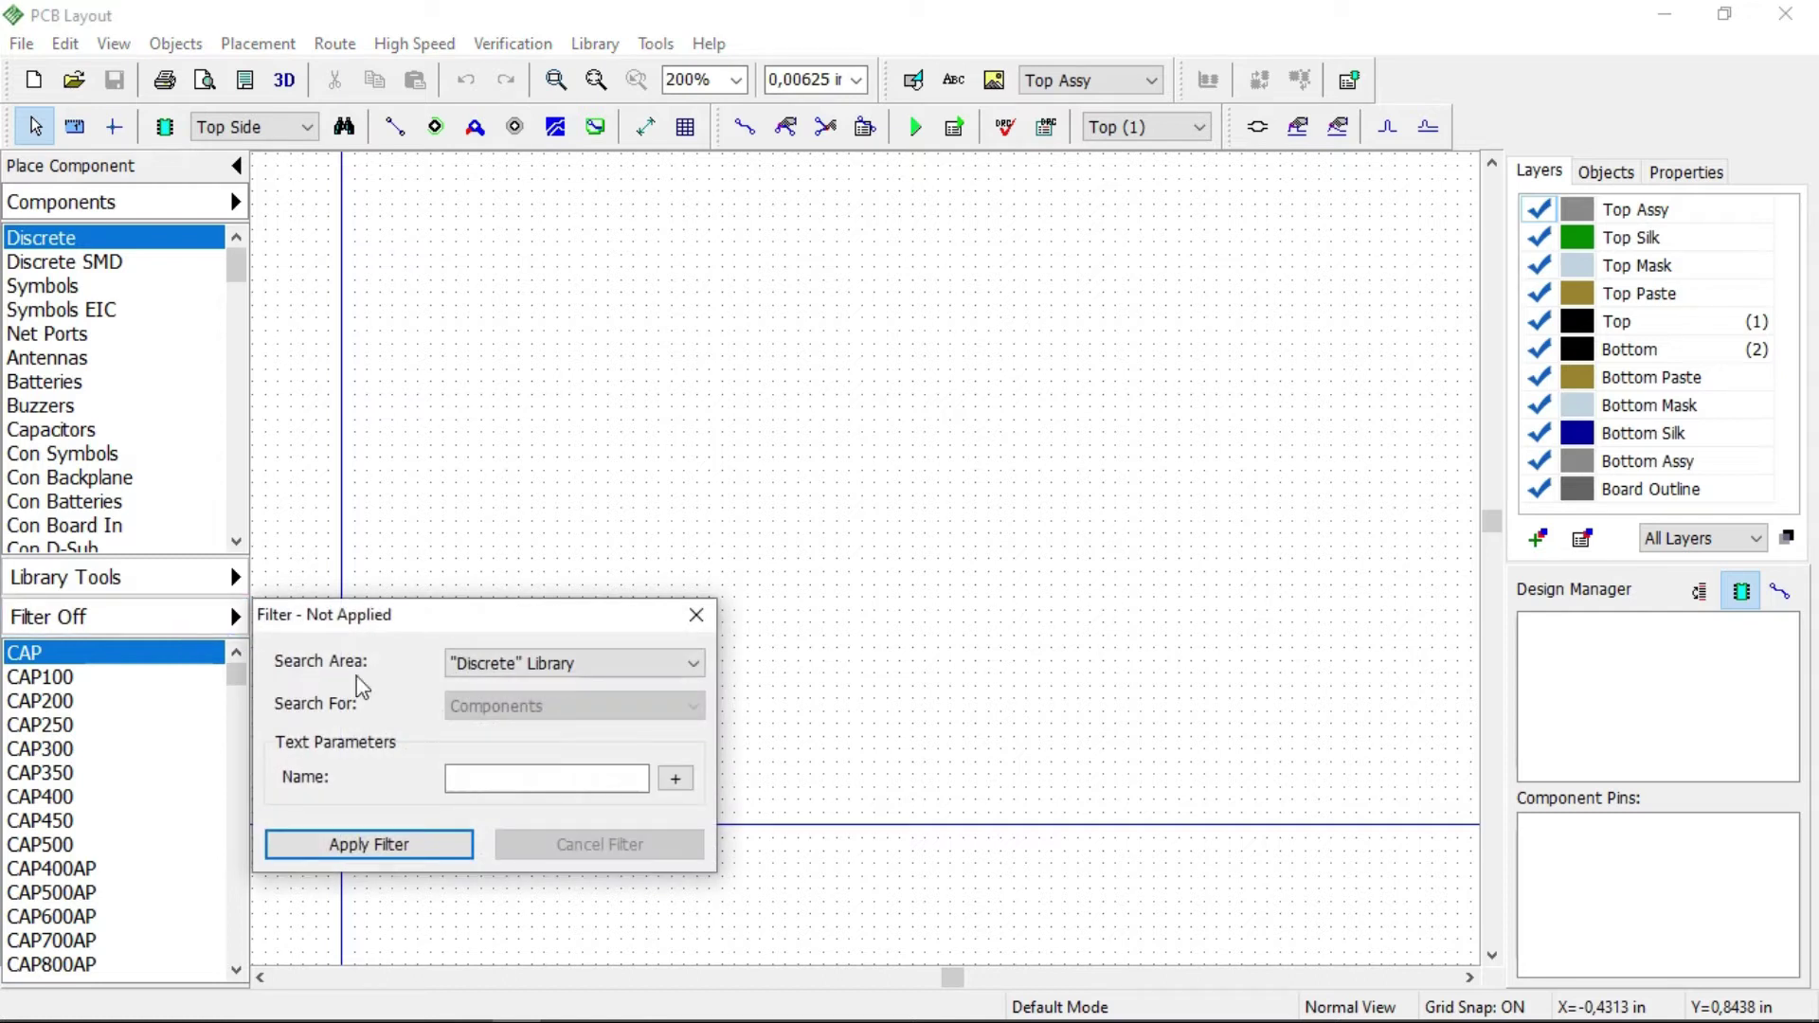
left_click(611, 667)
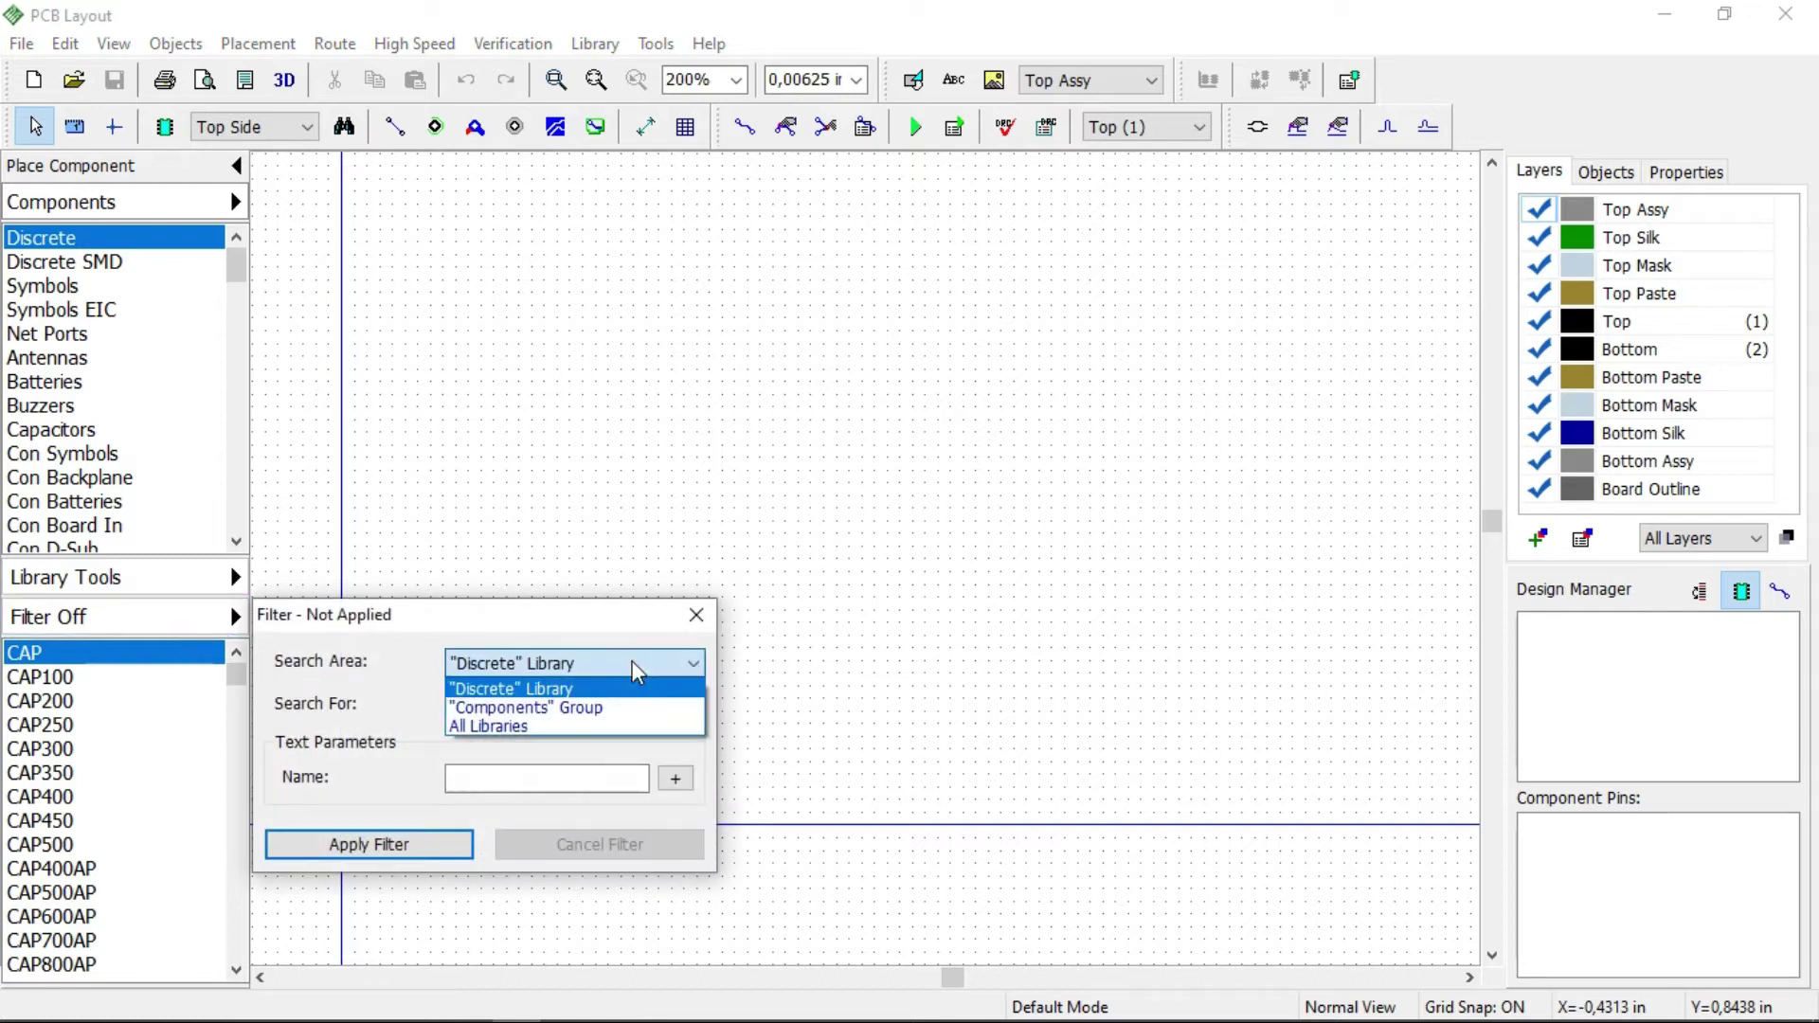
left_click(611, 726)
left_click(549, 777)
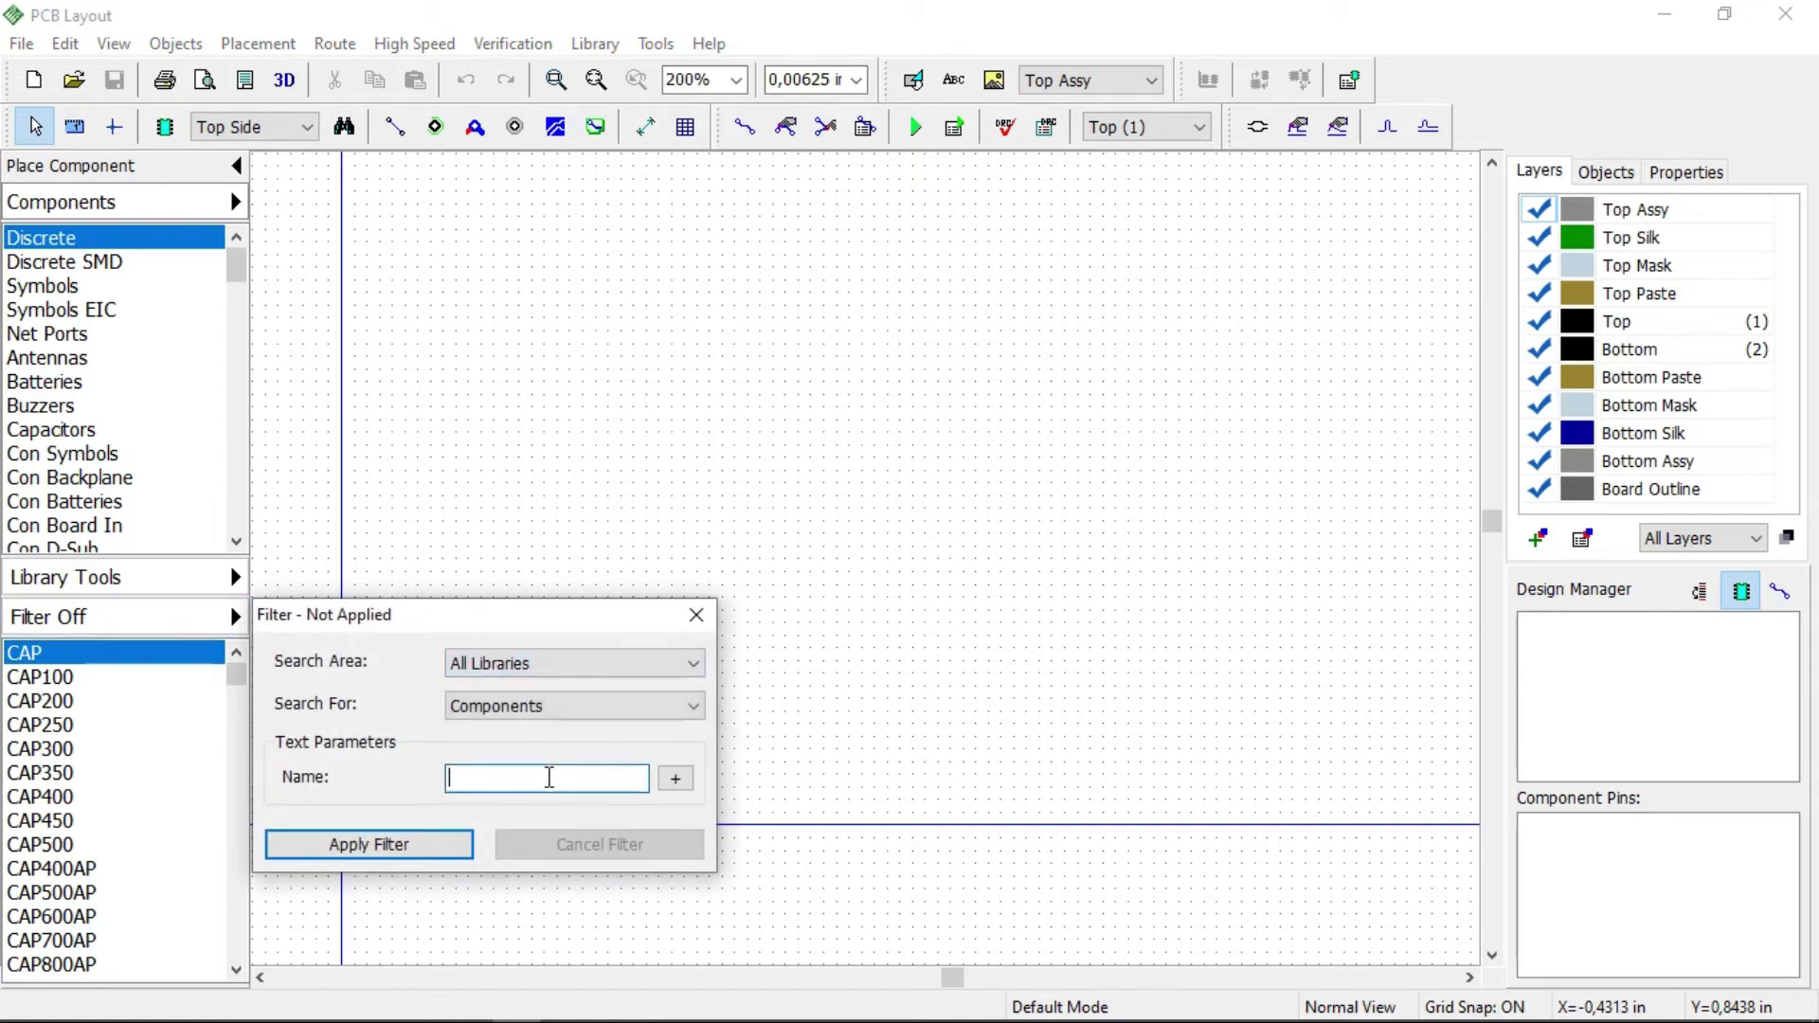
type("SEGMENT")
key("Return")
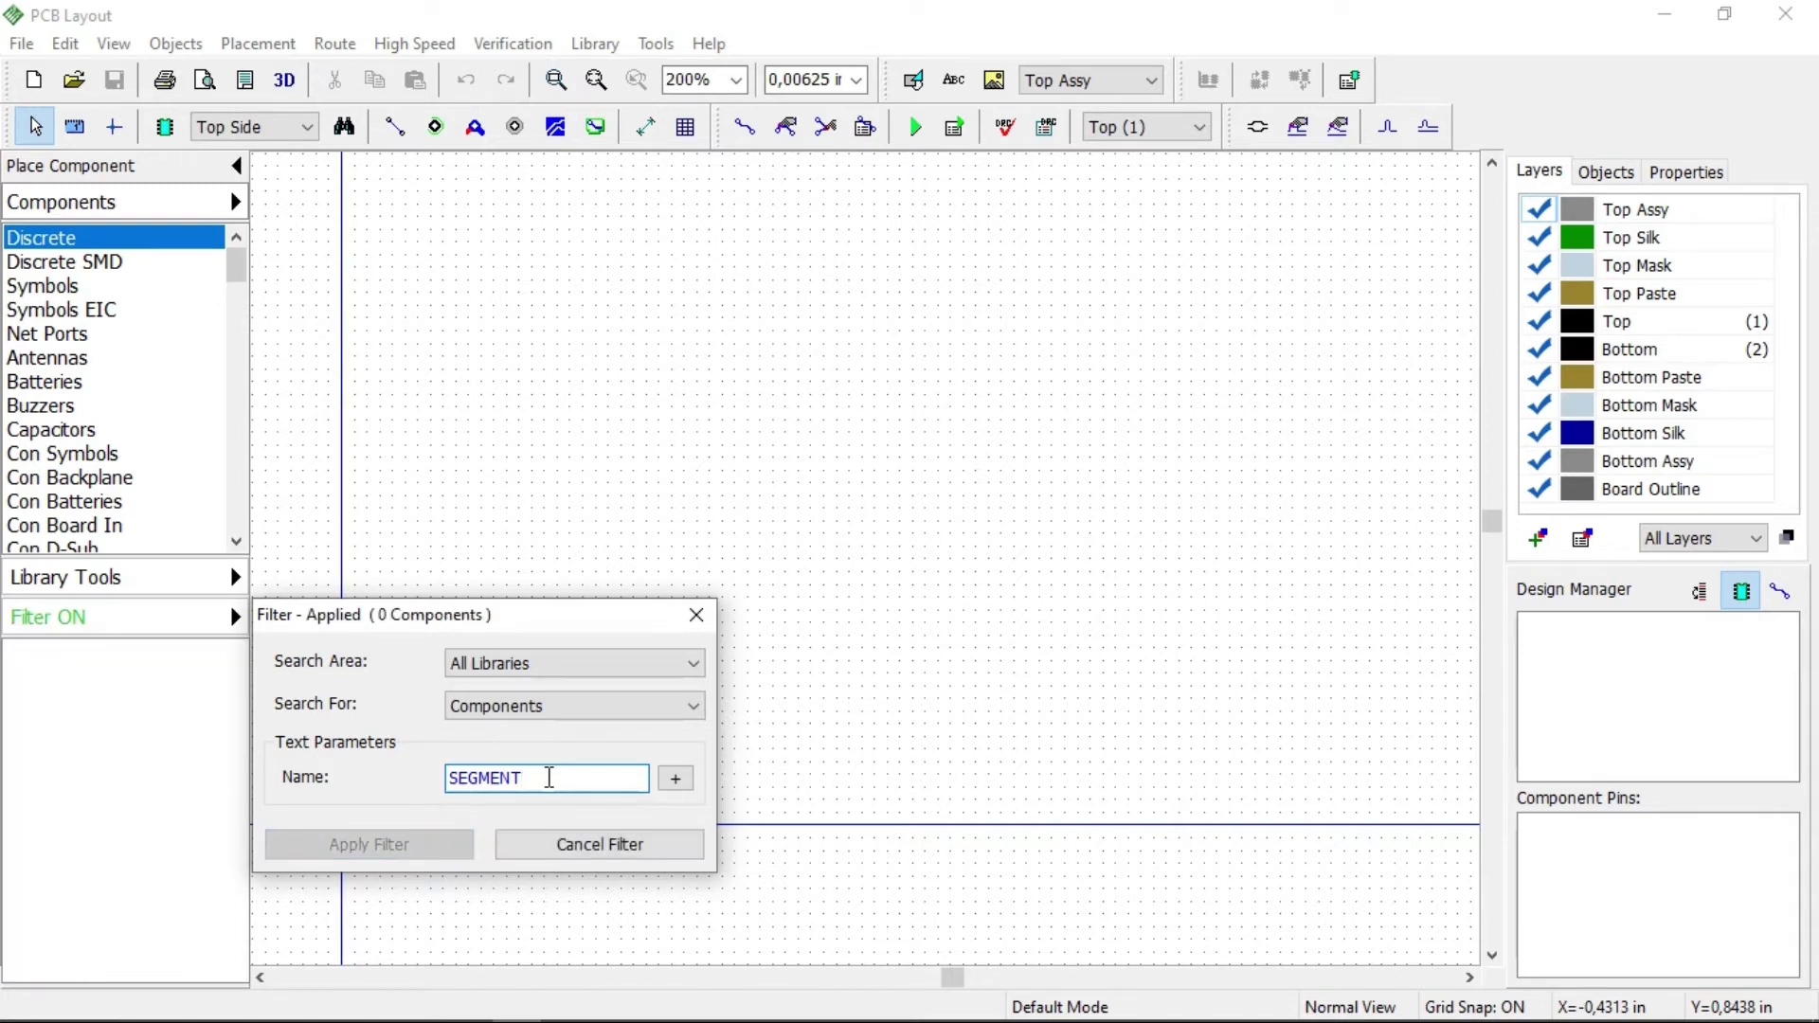
Filter all component libraries by the name 7 instead and look through the matching parts.
key("BackSpace")
key("BackSpace")
key("BackSpace")
key("BackSpace")
key("BackSpace")
key("BackSpace")
key("BackSpace")
type("7")
key("Return")
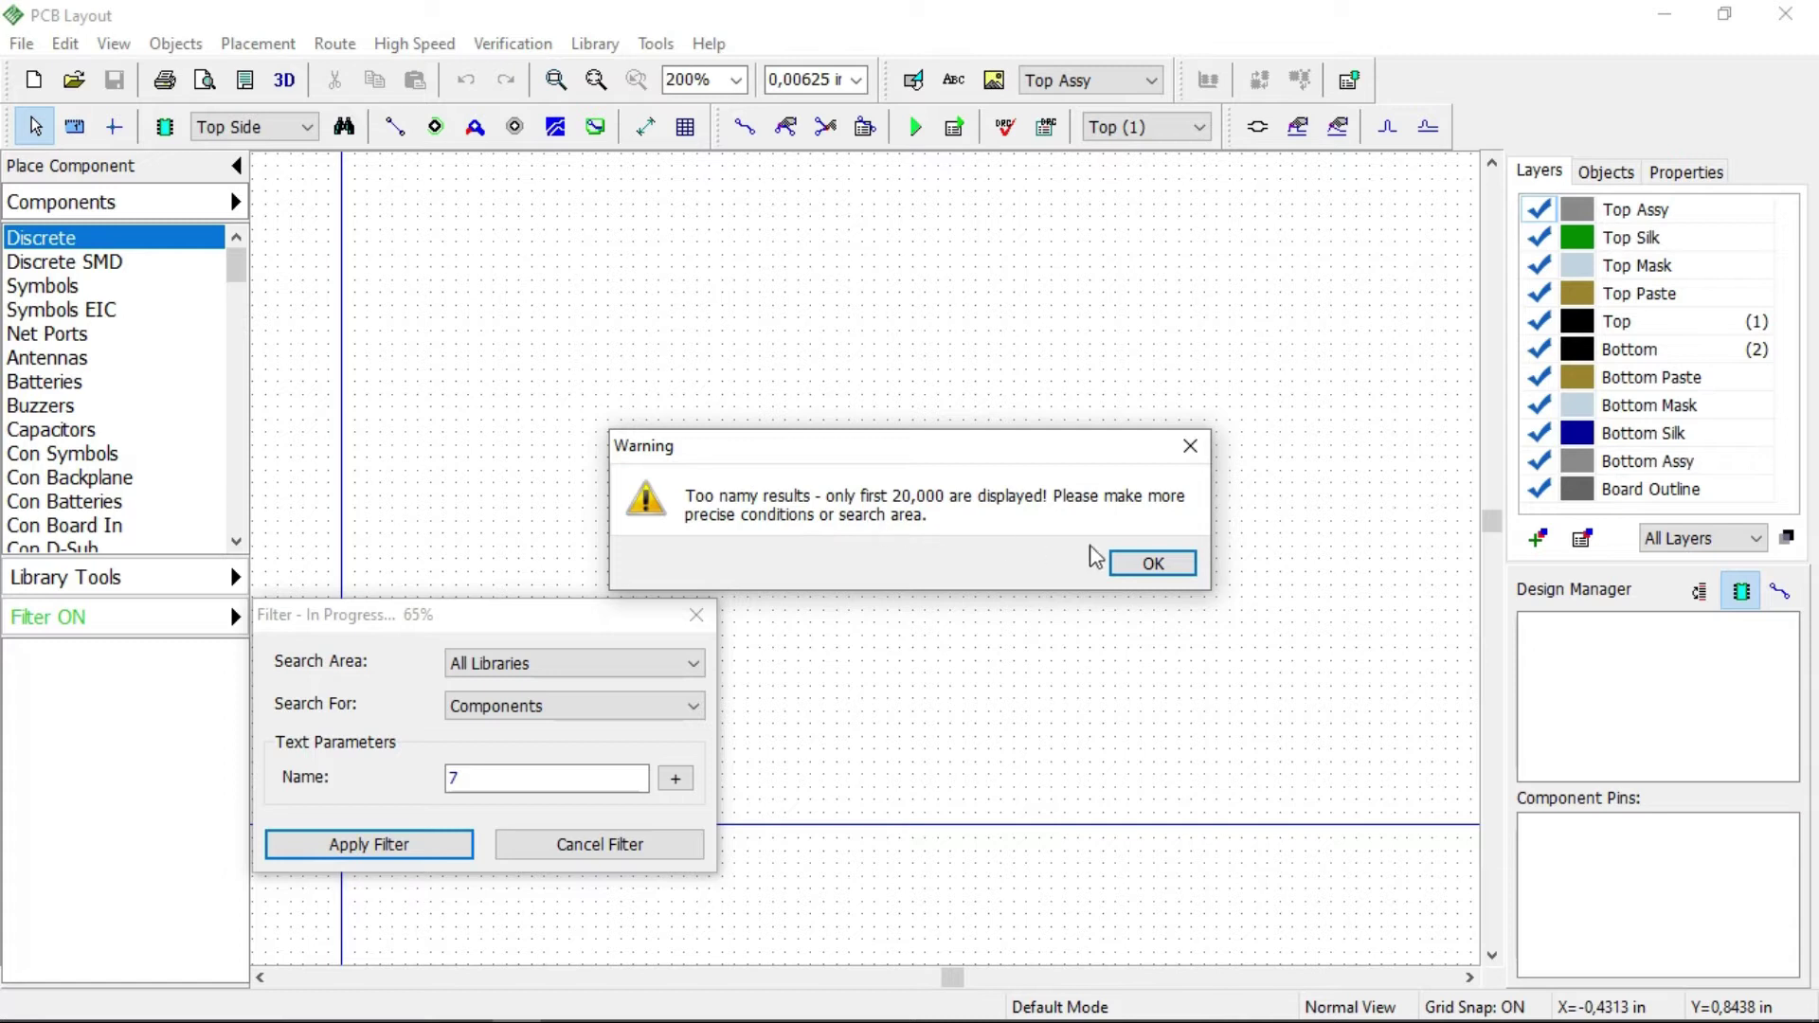
left_click(1162, 565)
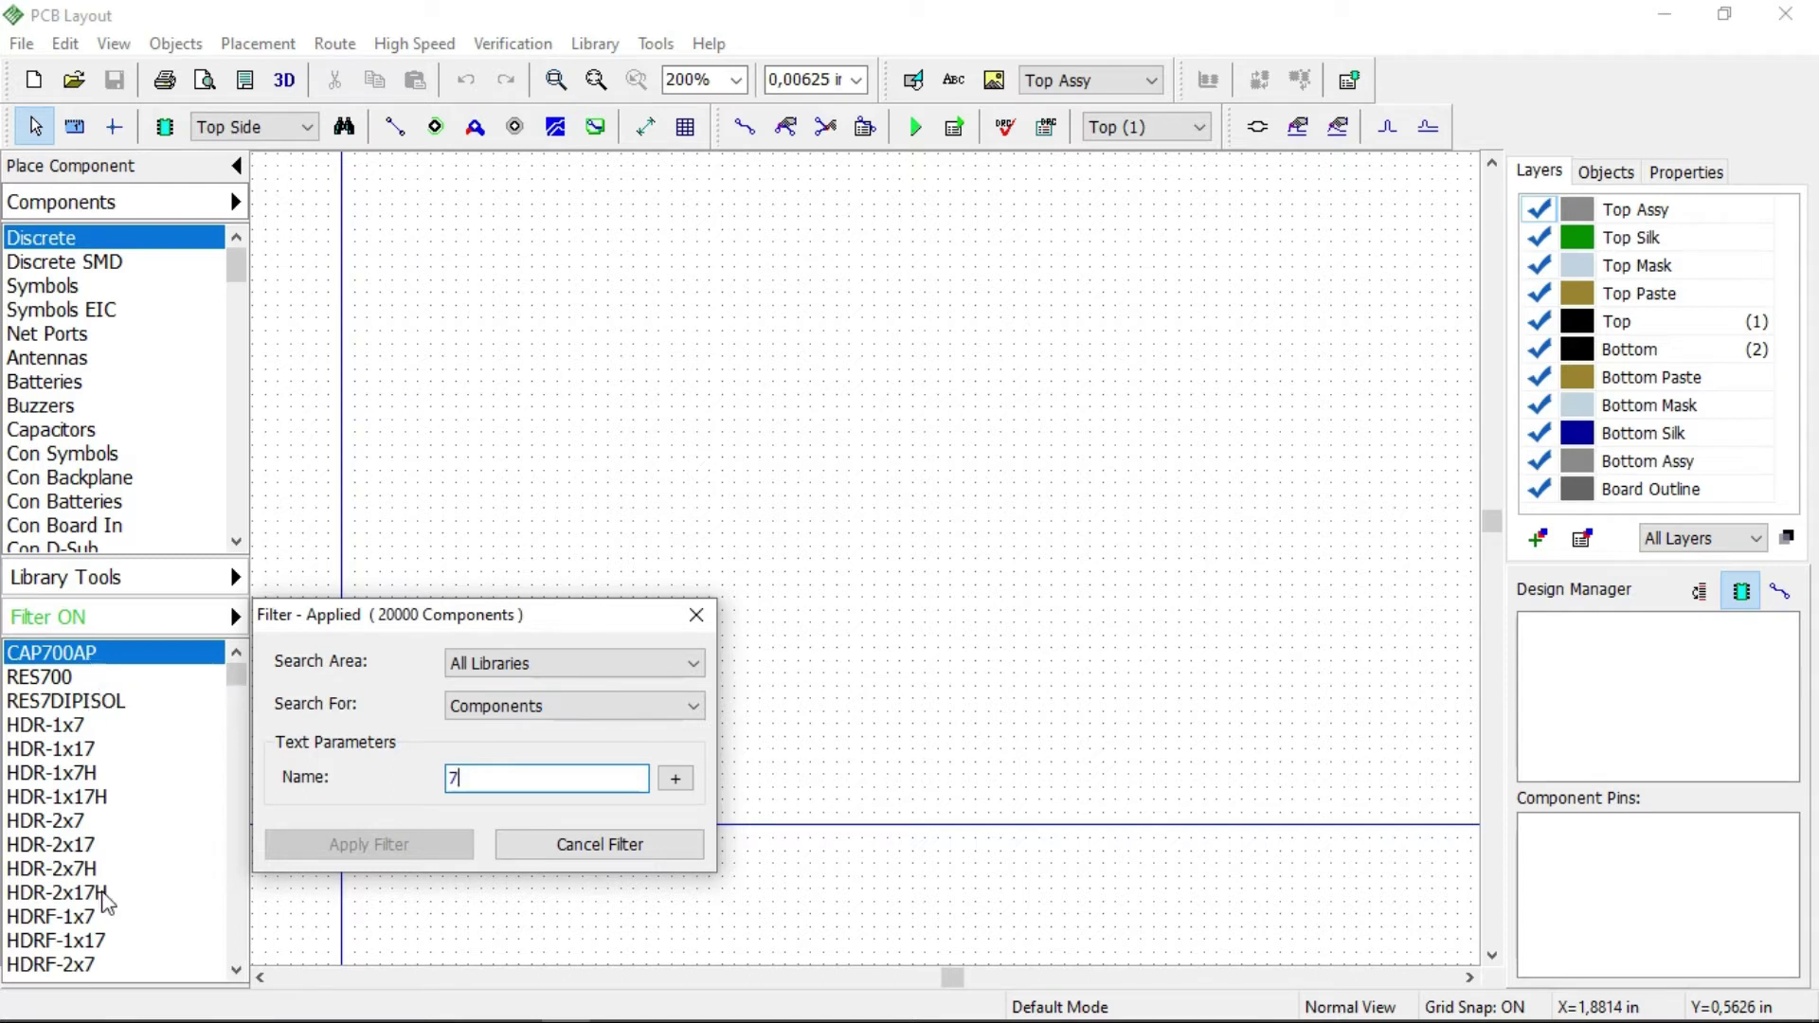
scroll(107, 903, "down", 1)
scroll(107, 903, "down", 15)
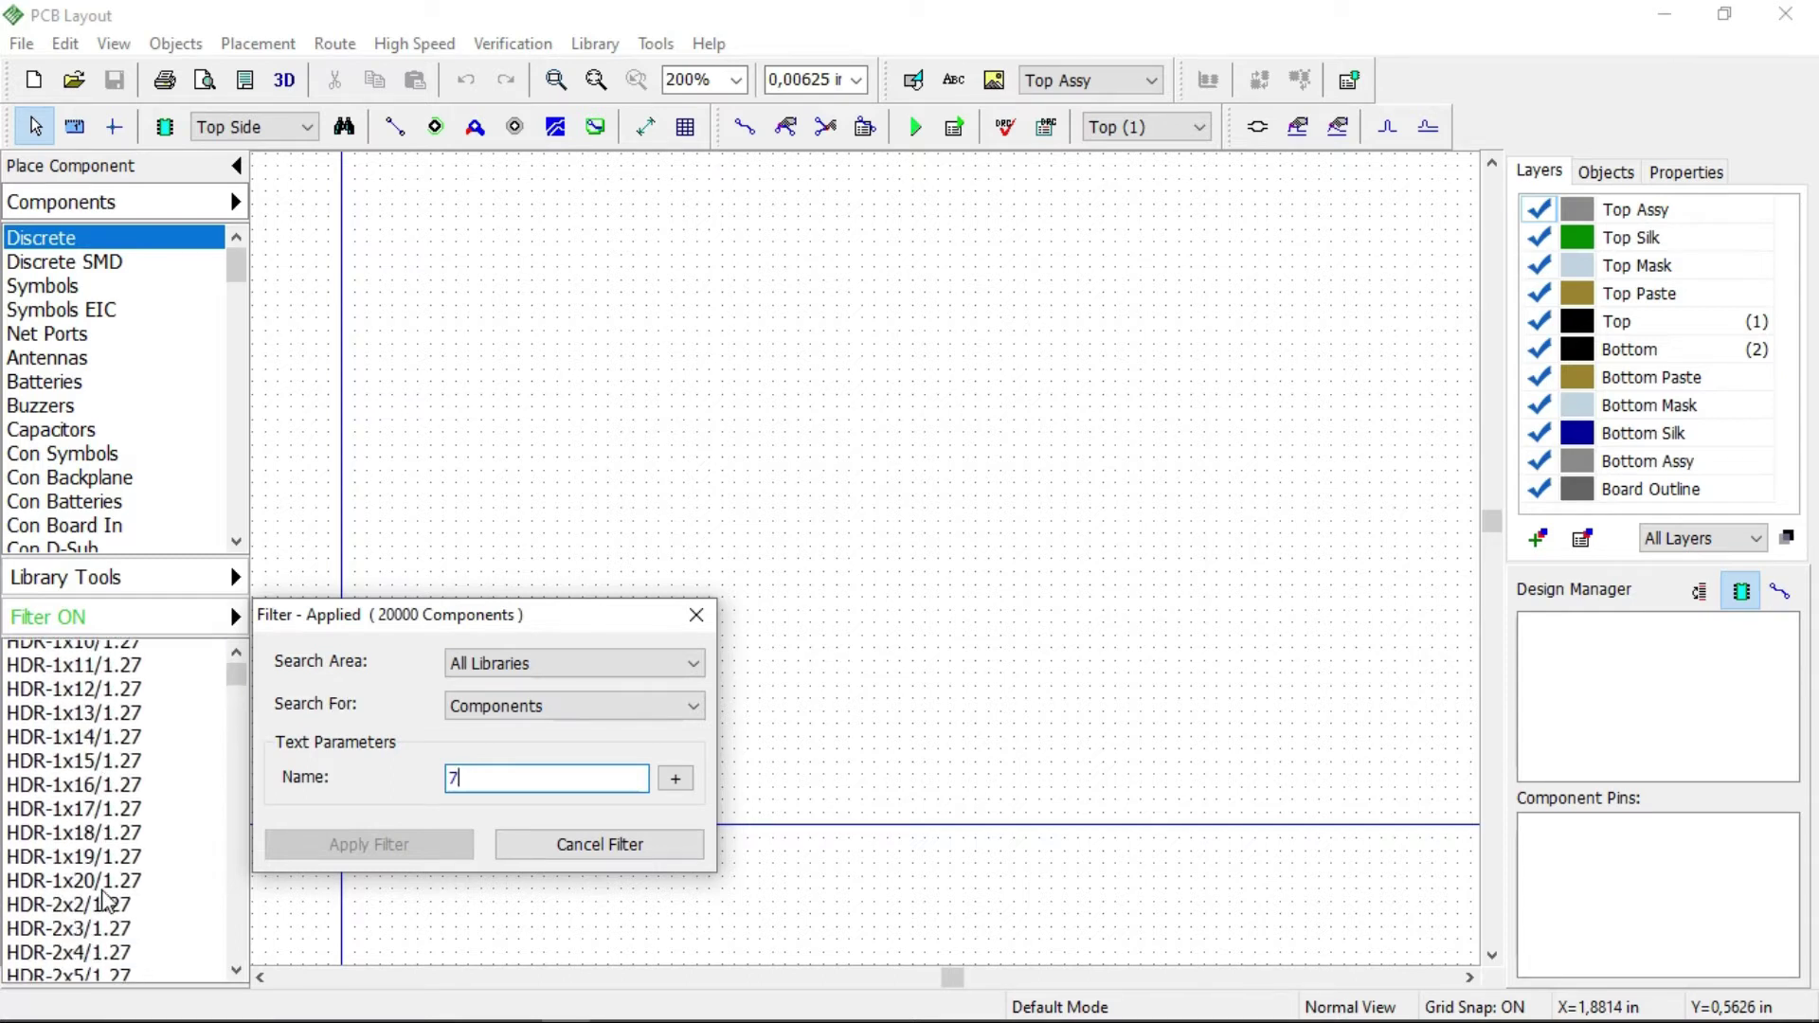
scroll(107, 903, "down", 15)
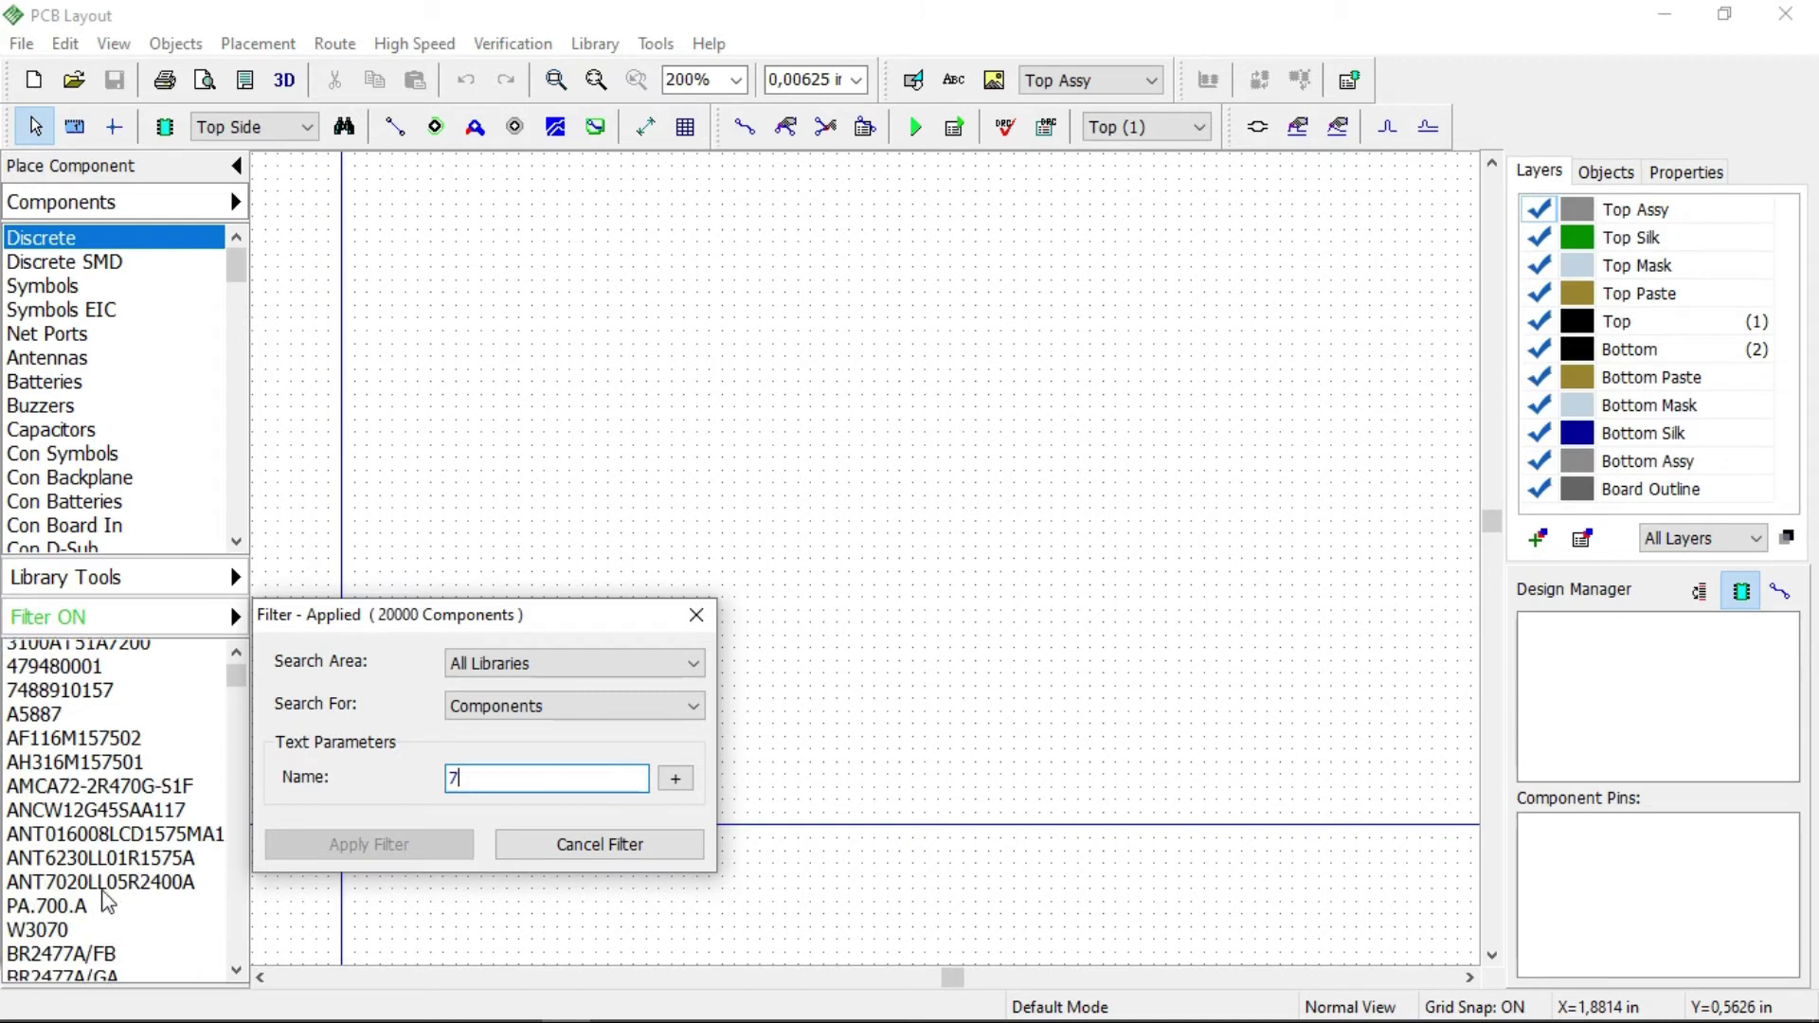
scroll(107, 903, "up", 1)
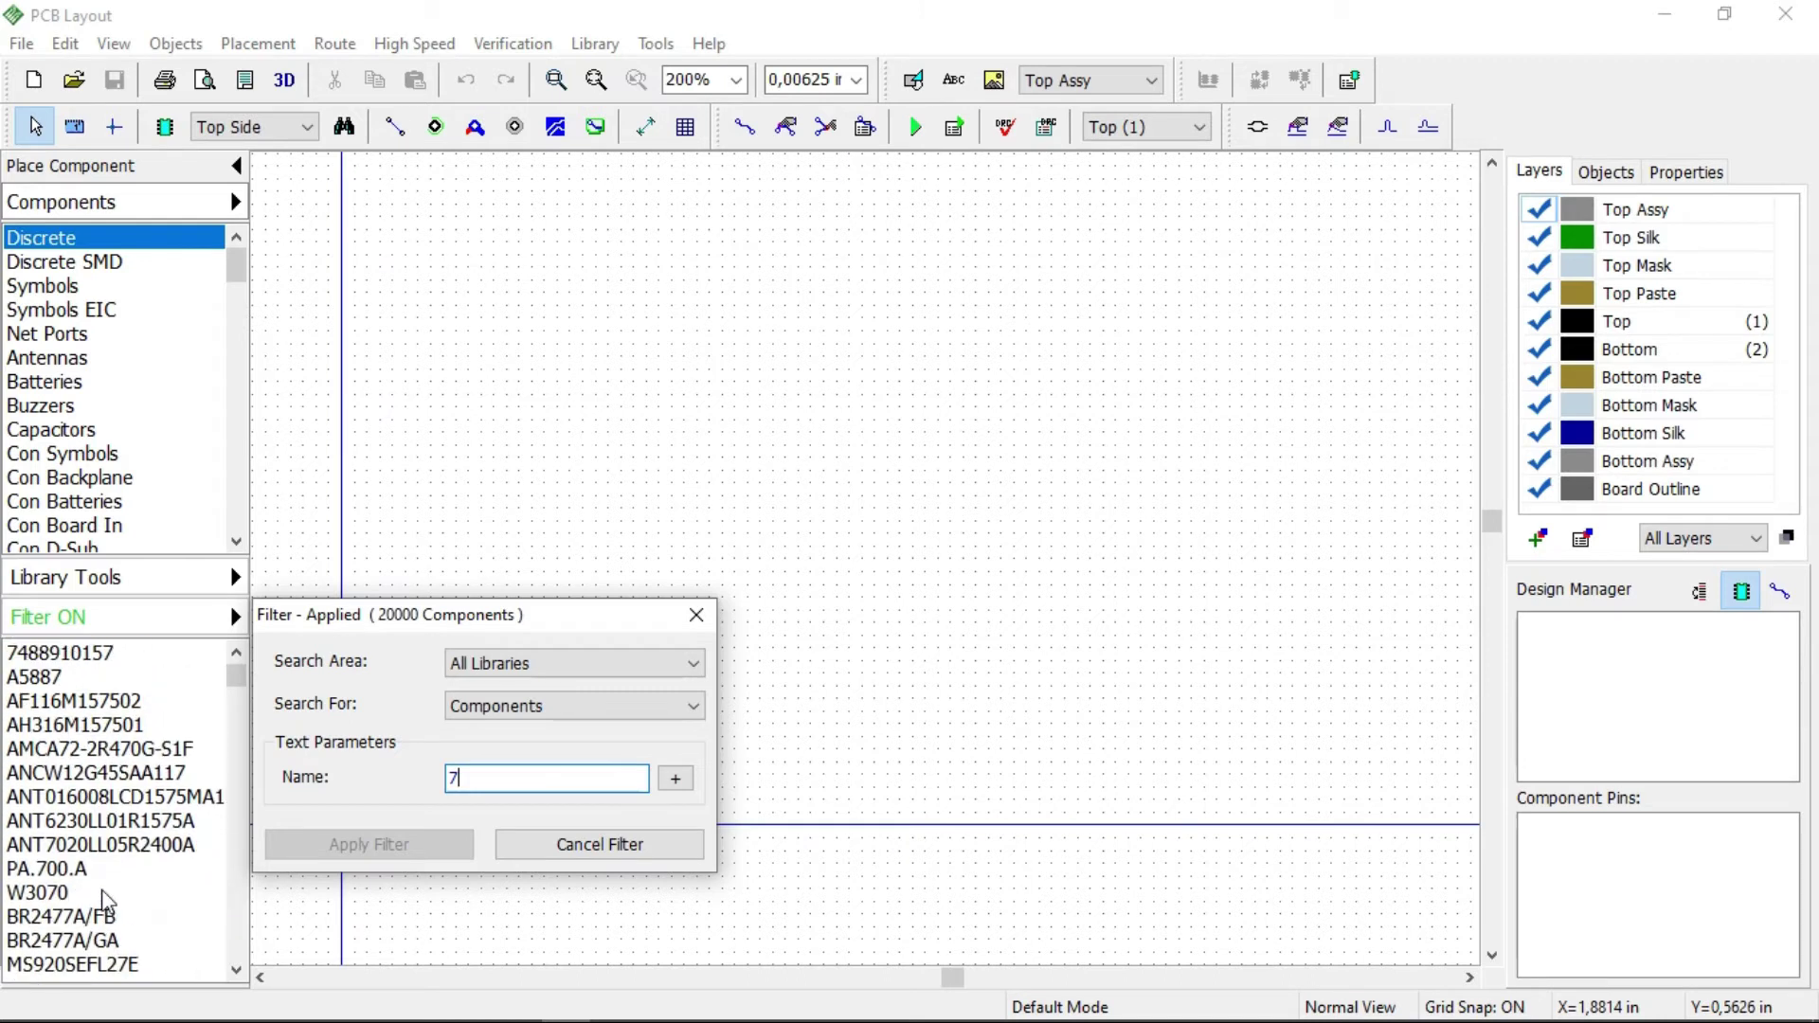
left_click(696, 615)
Look through the component library categories for one that could contain a seven-segment display.
scroll(176, 476, "down", 2)
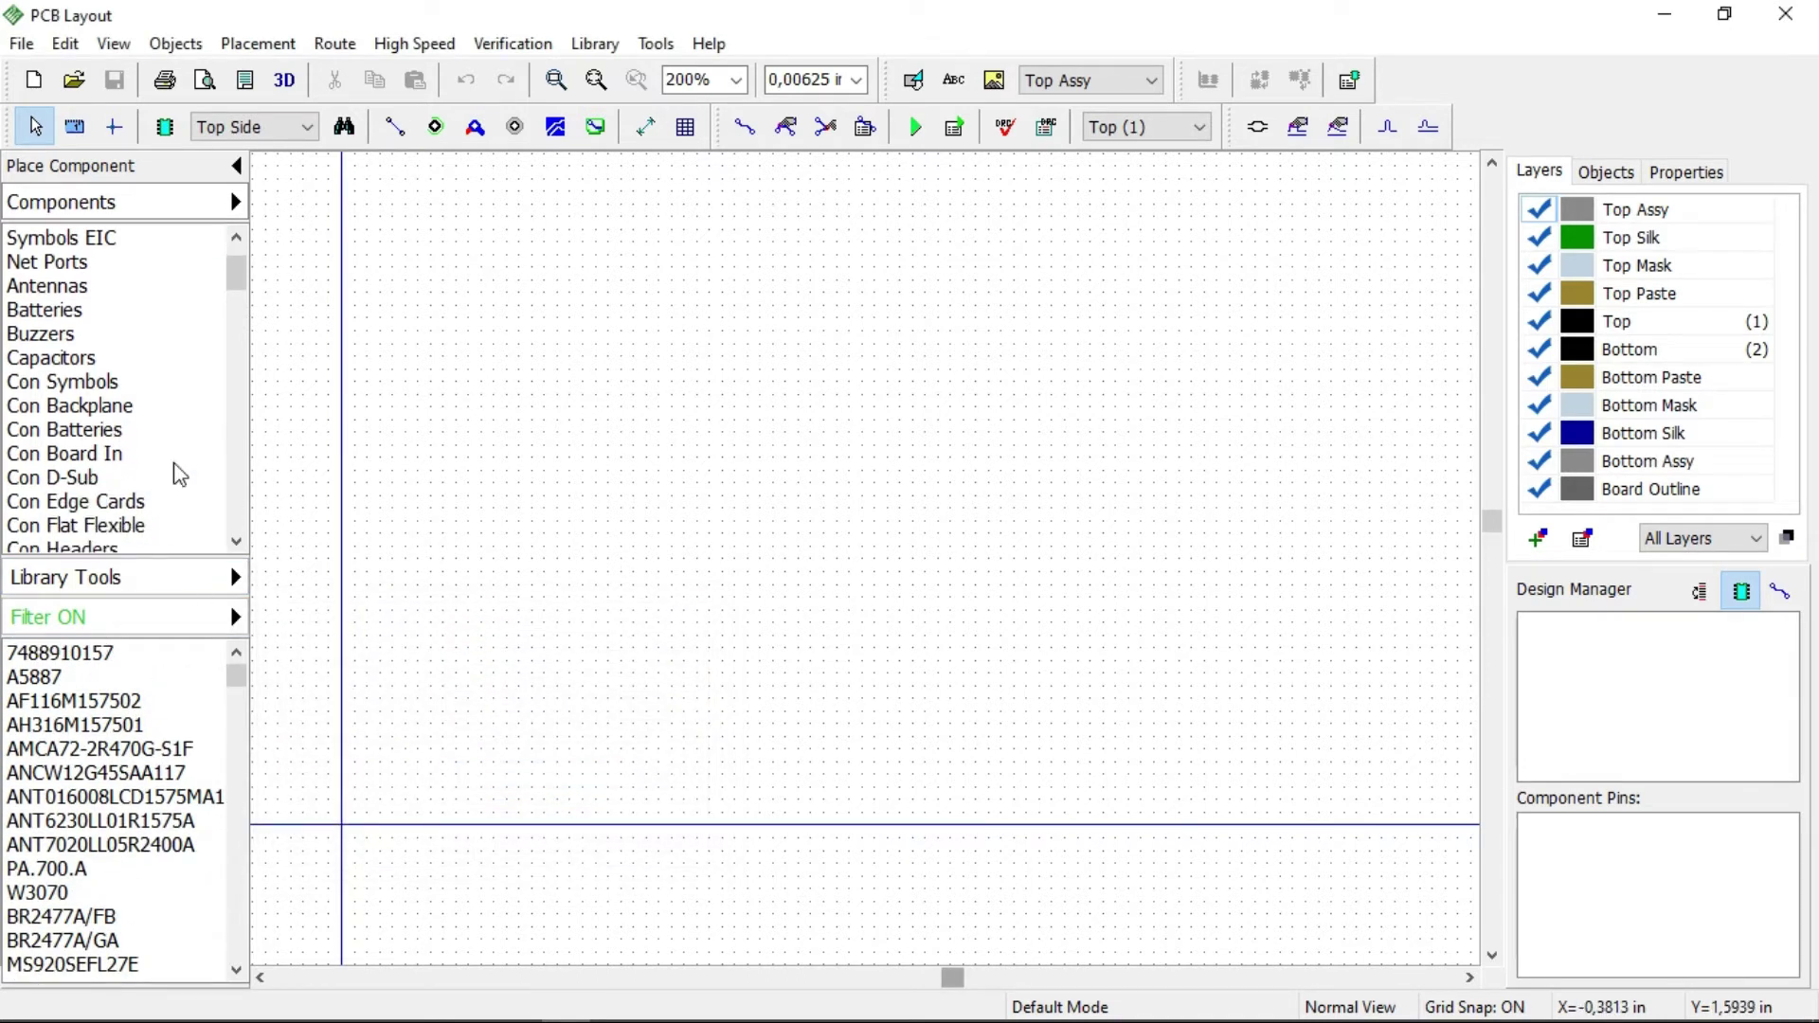
scroll(180, 476, "down", 7)
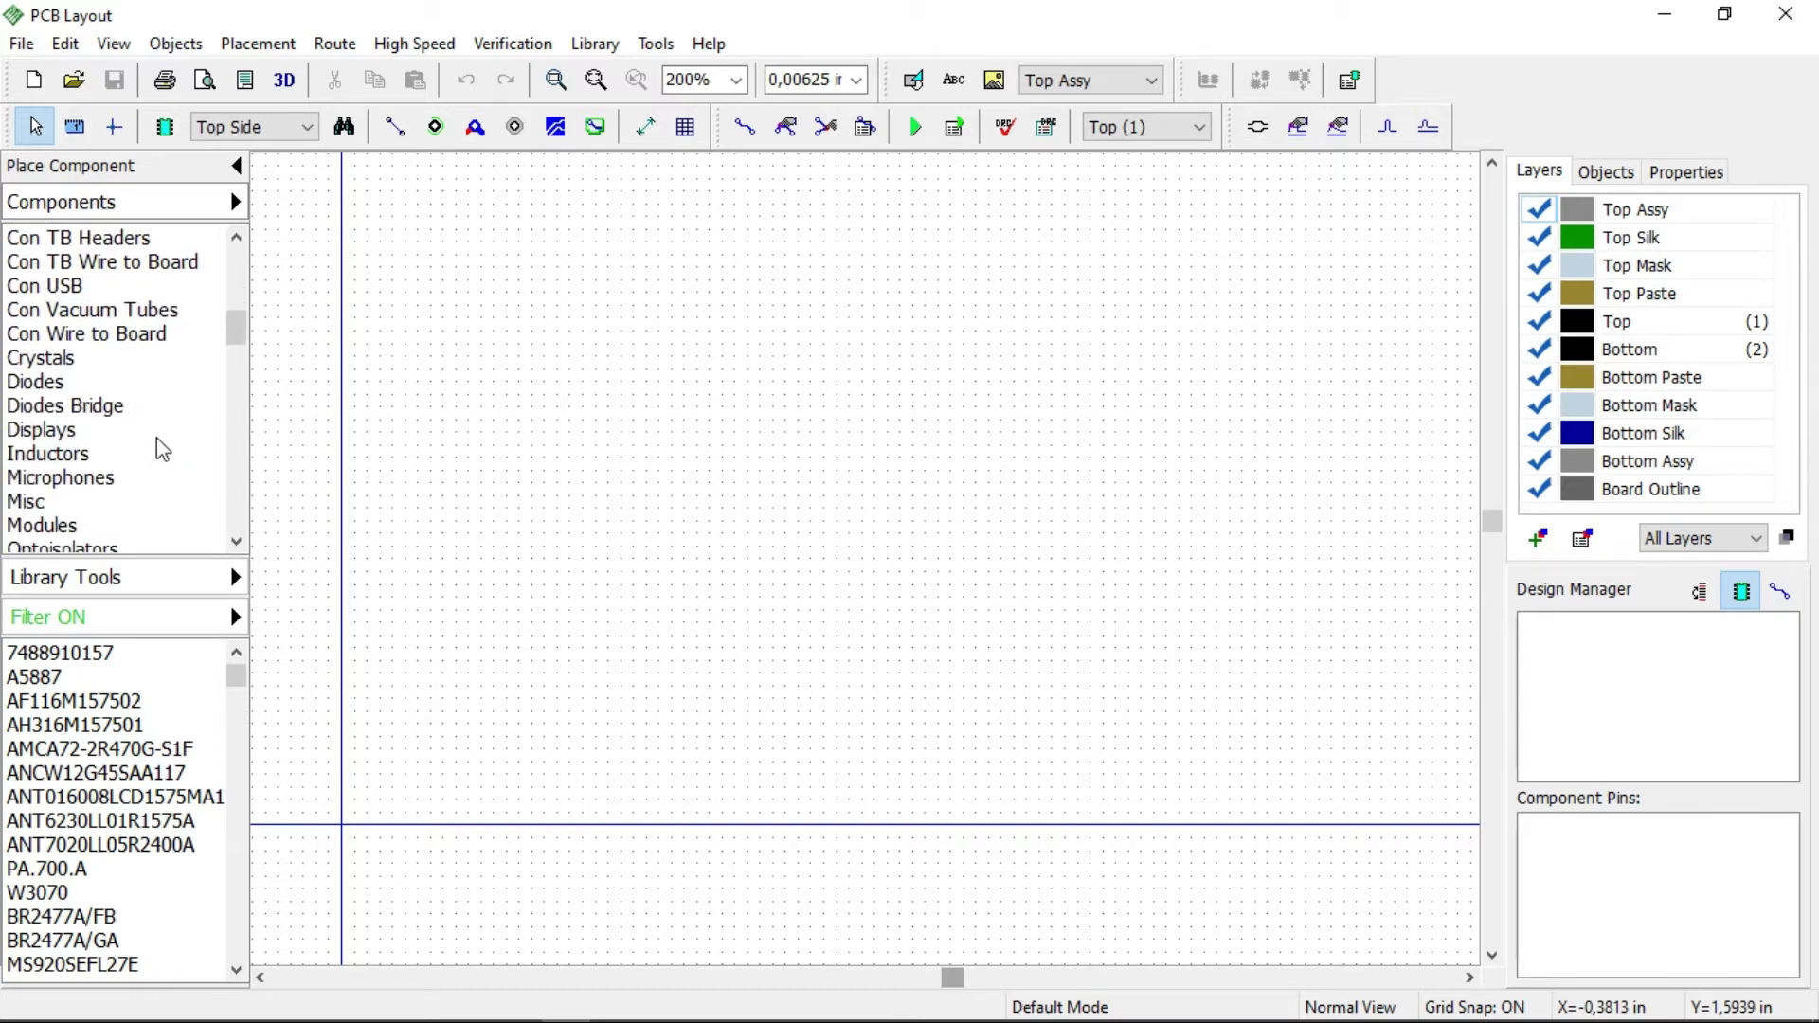
scroll(154, 455, "down", 2)
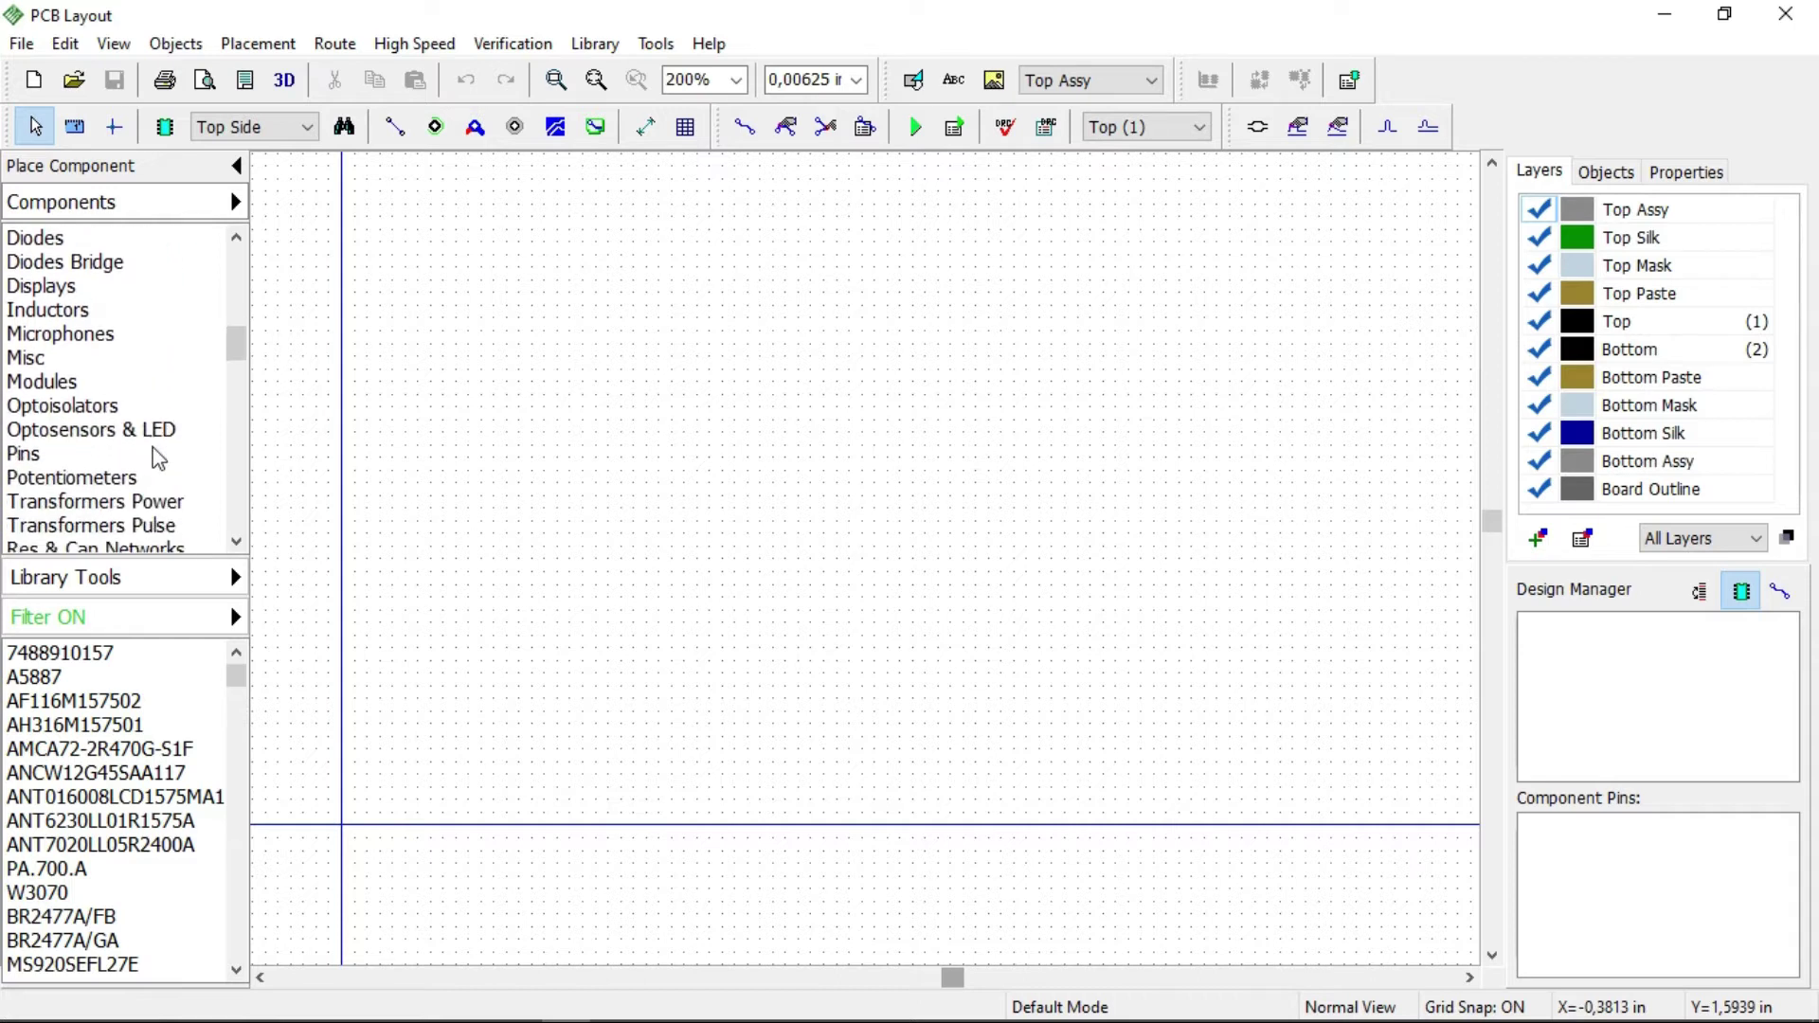
scroll(59, 408, "up", 1)
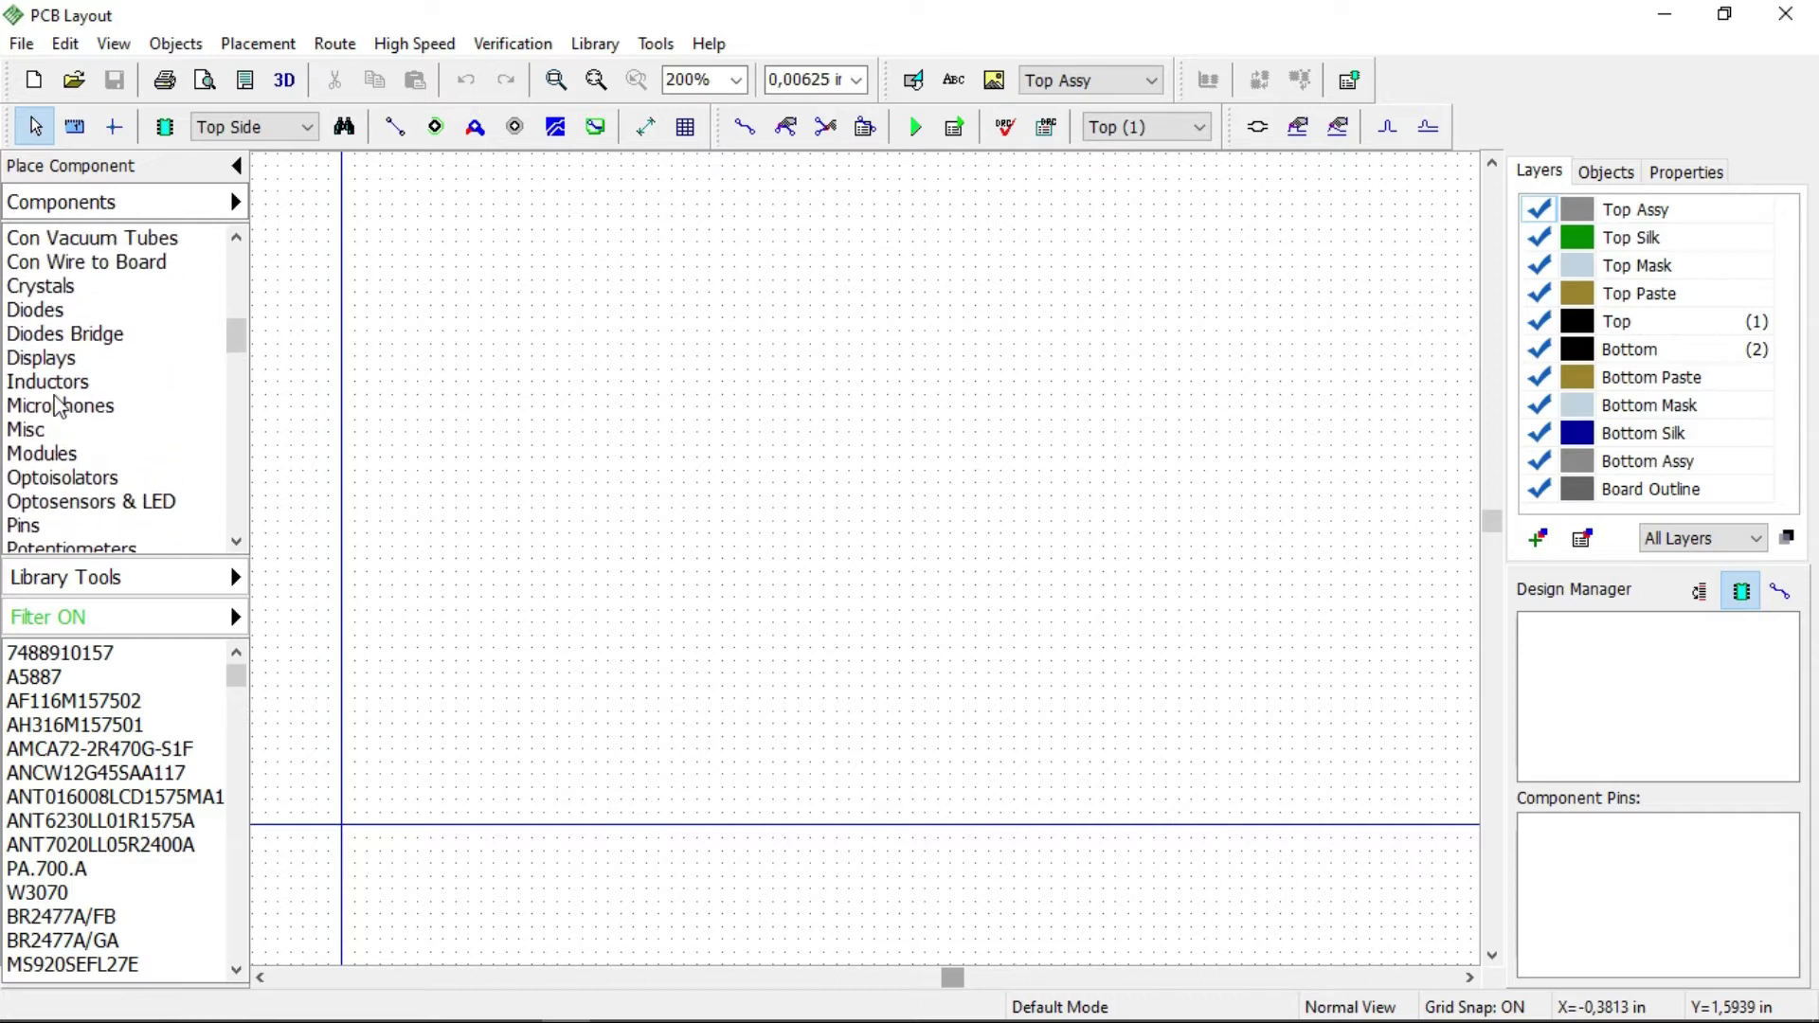
scroll(59, 488, "down", 4)
scroll(59, 488, "down", 4)
scroll(63, 488, "down", 4)
scroll(63, 488, "down", 4)
scroll(62, 488, "down", 4)
scroll(83, 482, "down", 3)
scroll(80, 476, "up", 3)
scroll(85, 476, "up", 10)
scroll(83, 468, "up", 5)
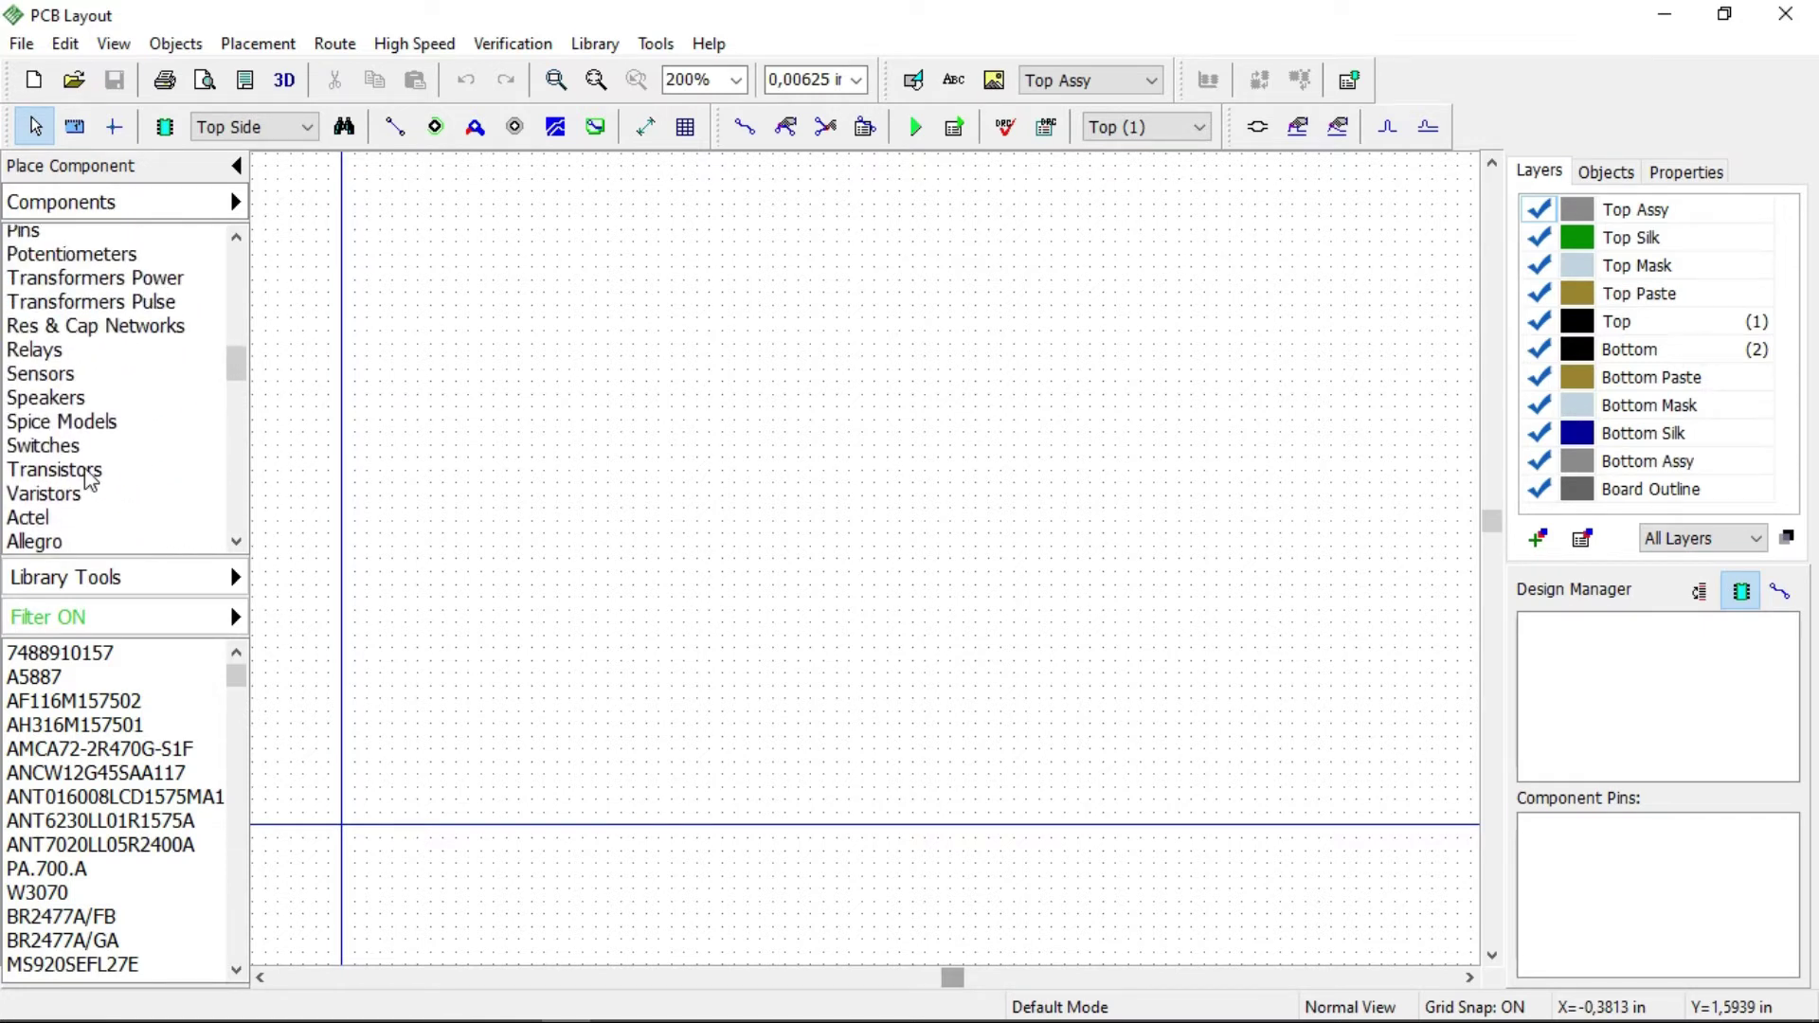
scroll(87, 478, "up", 4)
scroll(84, 468, "up", 4)
scroll(87, 479, "up", 5)
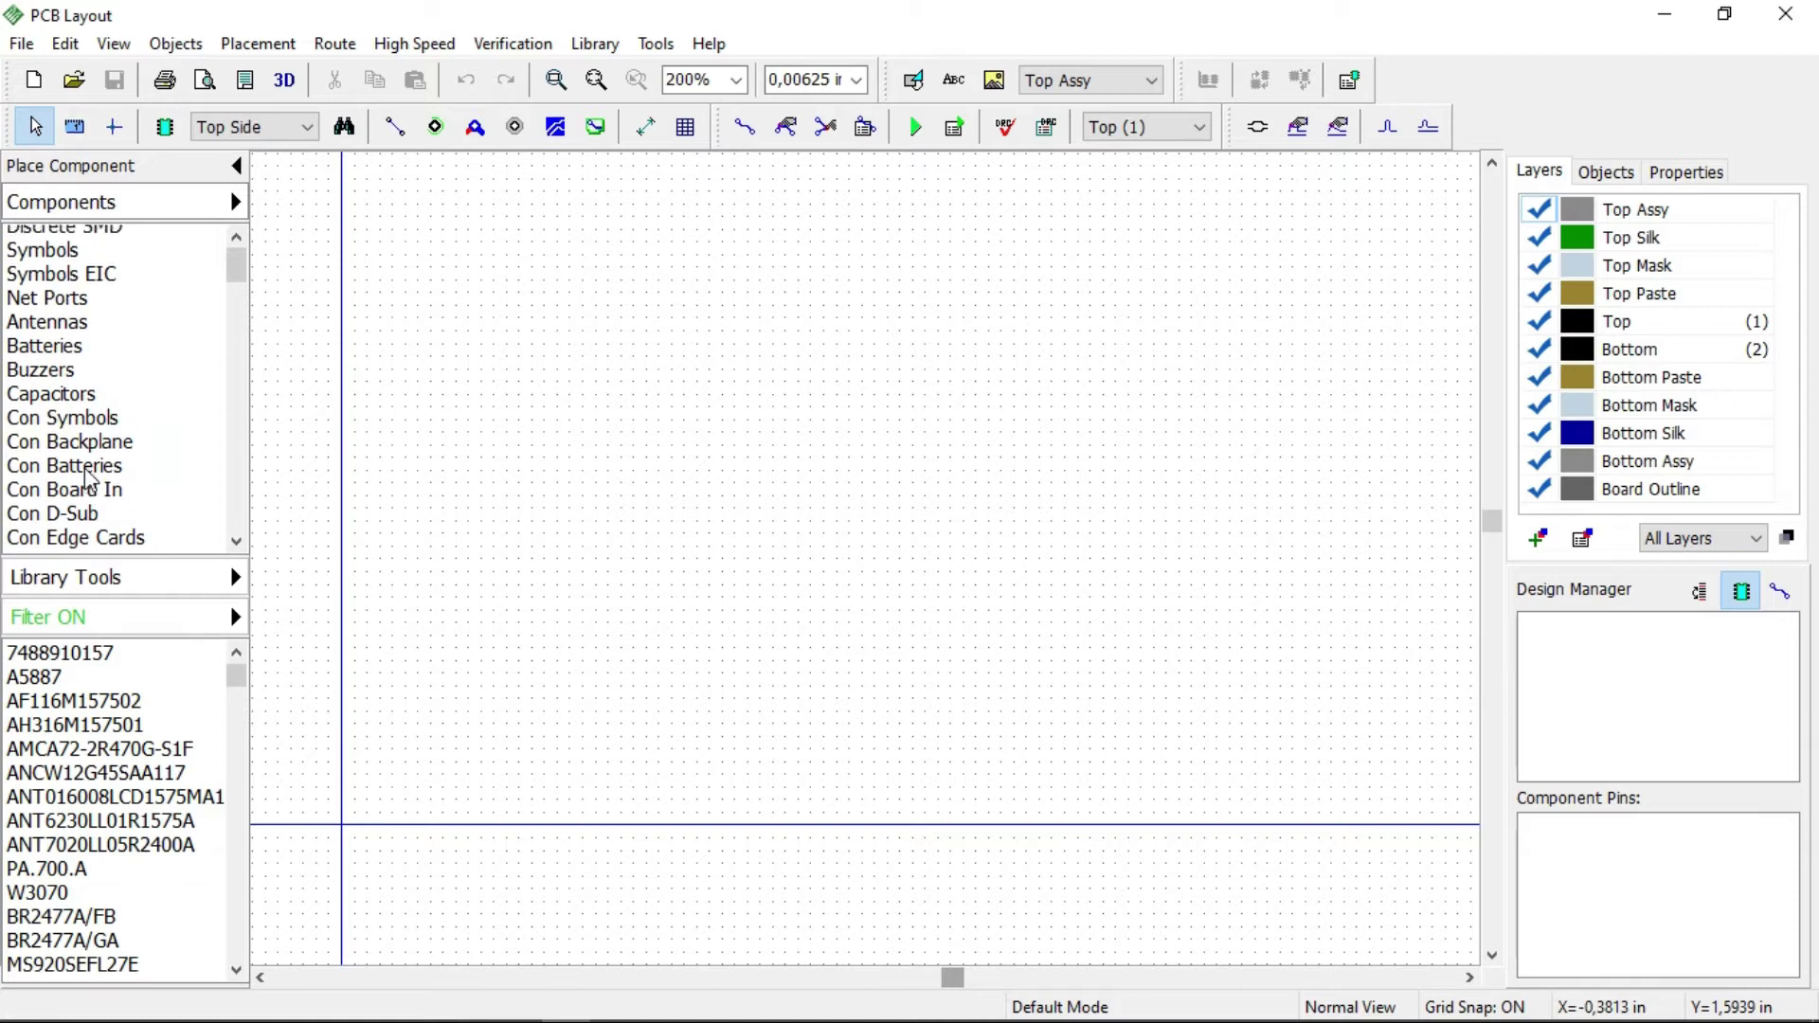
scroll(87, 479, "up", 1)
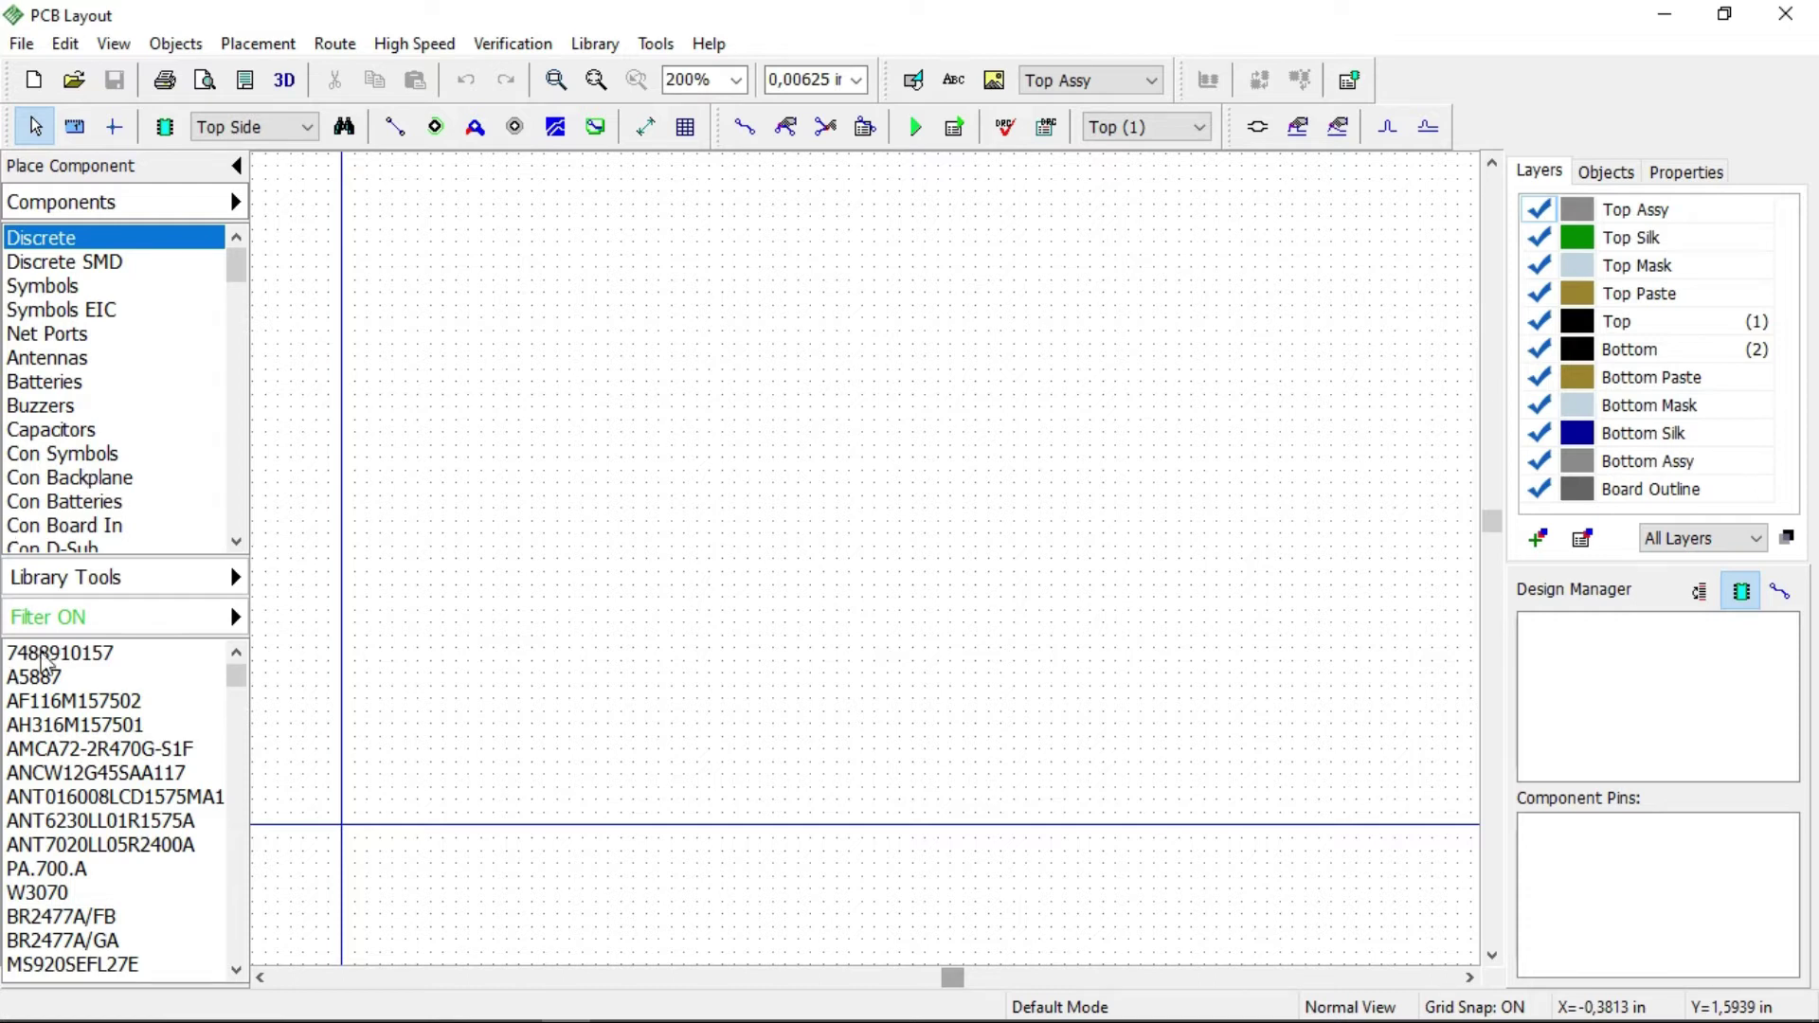
Filter the components in all libraries by the name hdr.
left_click(57, 617)
left_click_drag(506, 778, 441, 779)
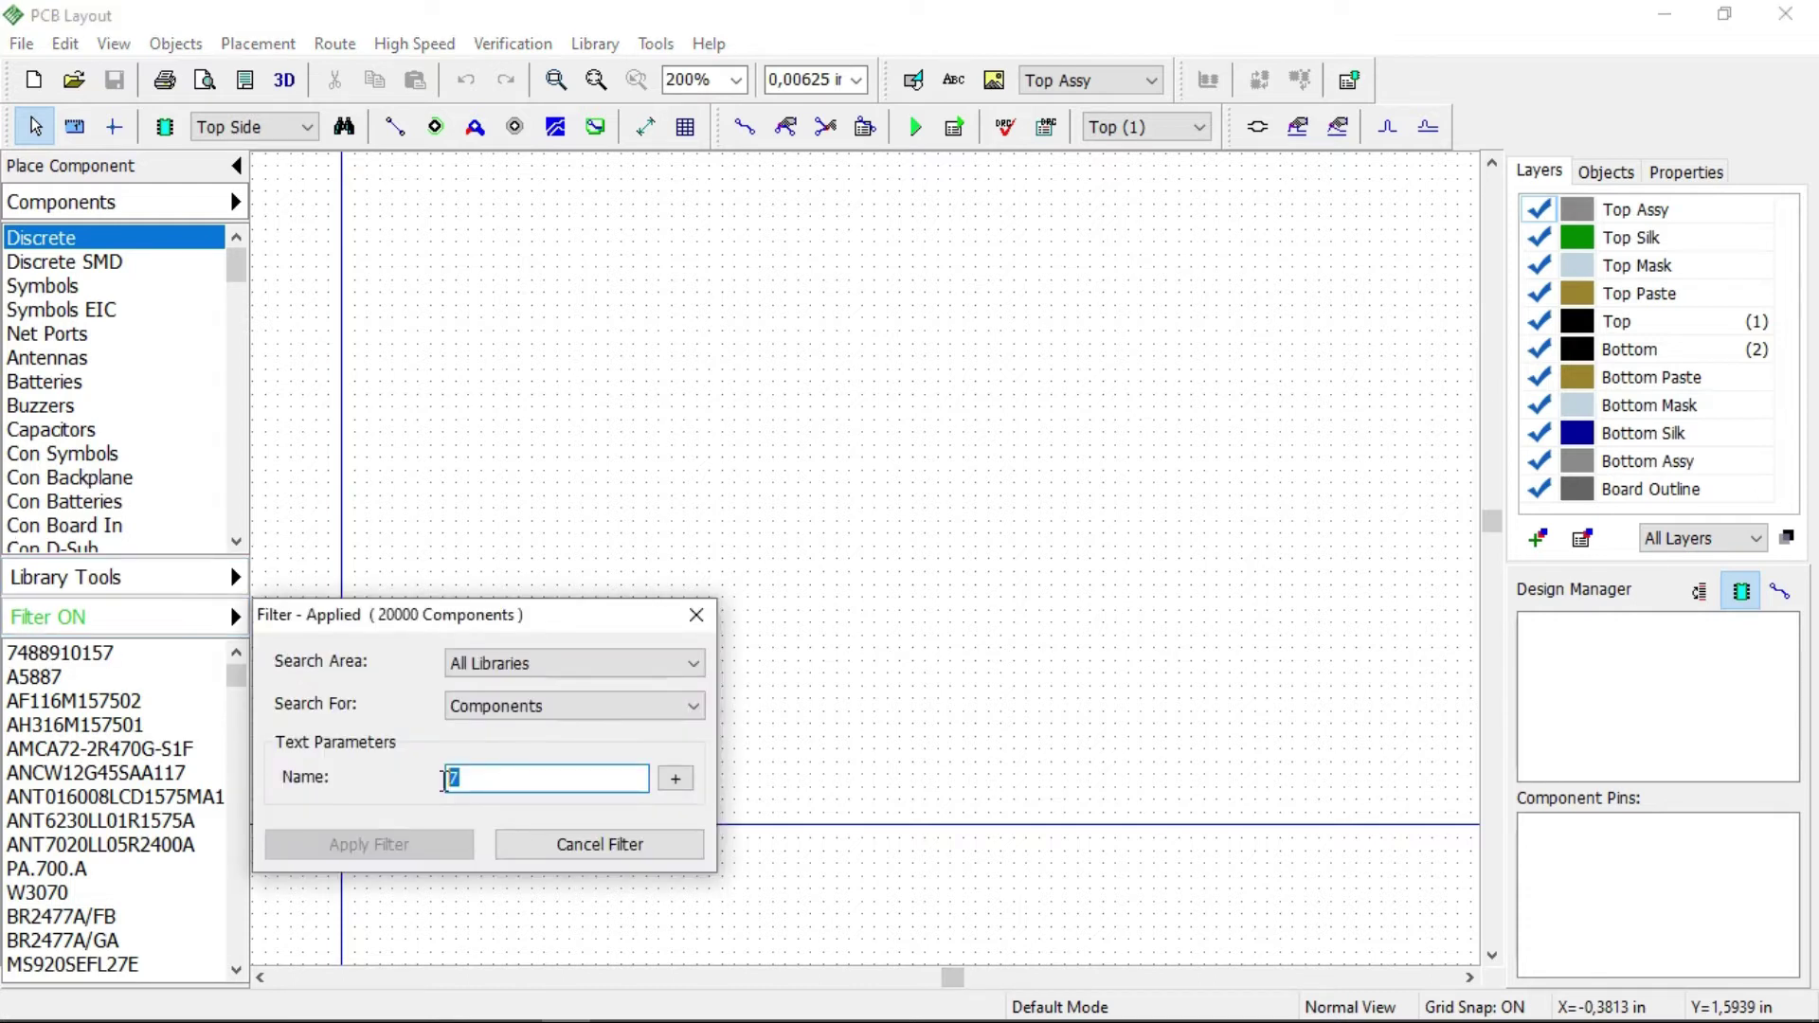
type("hdr")
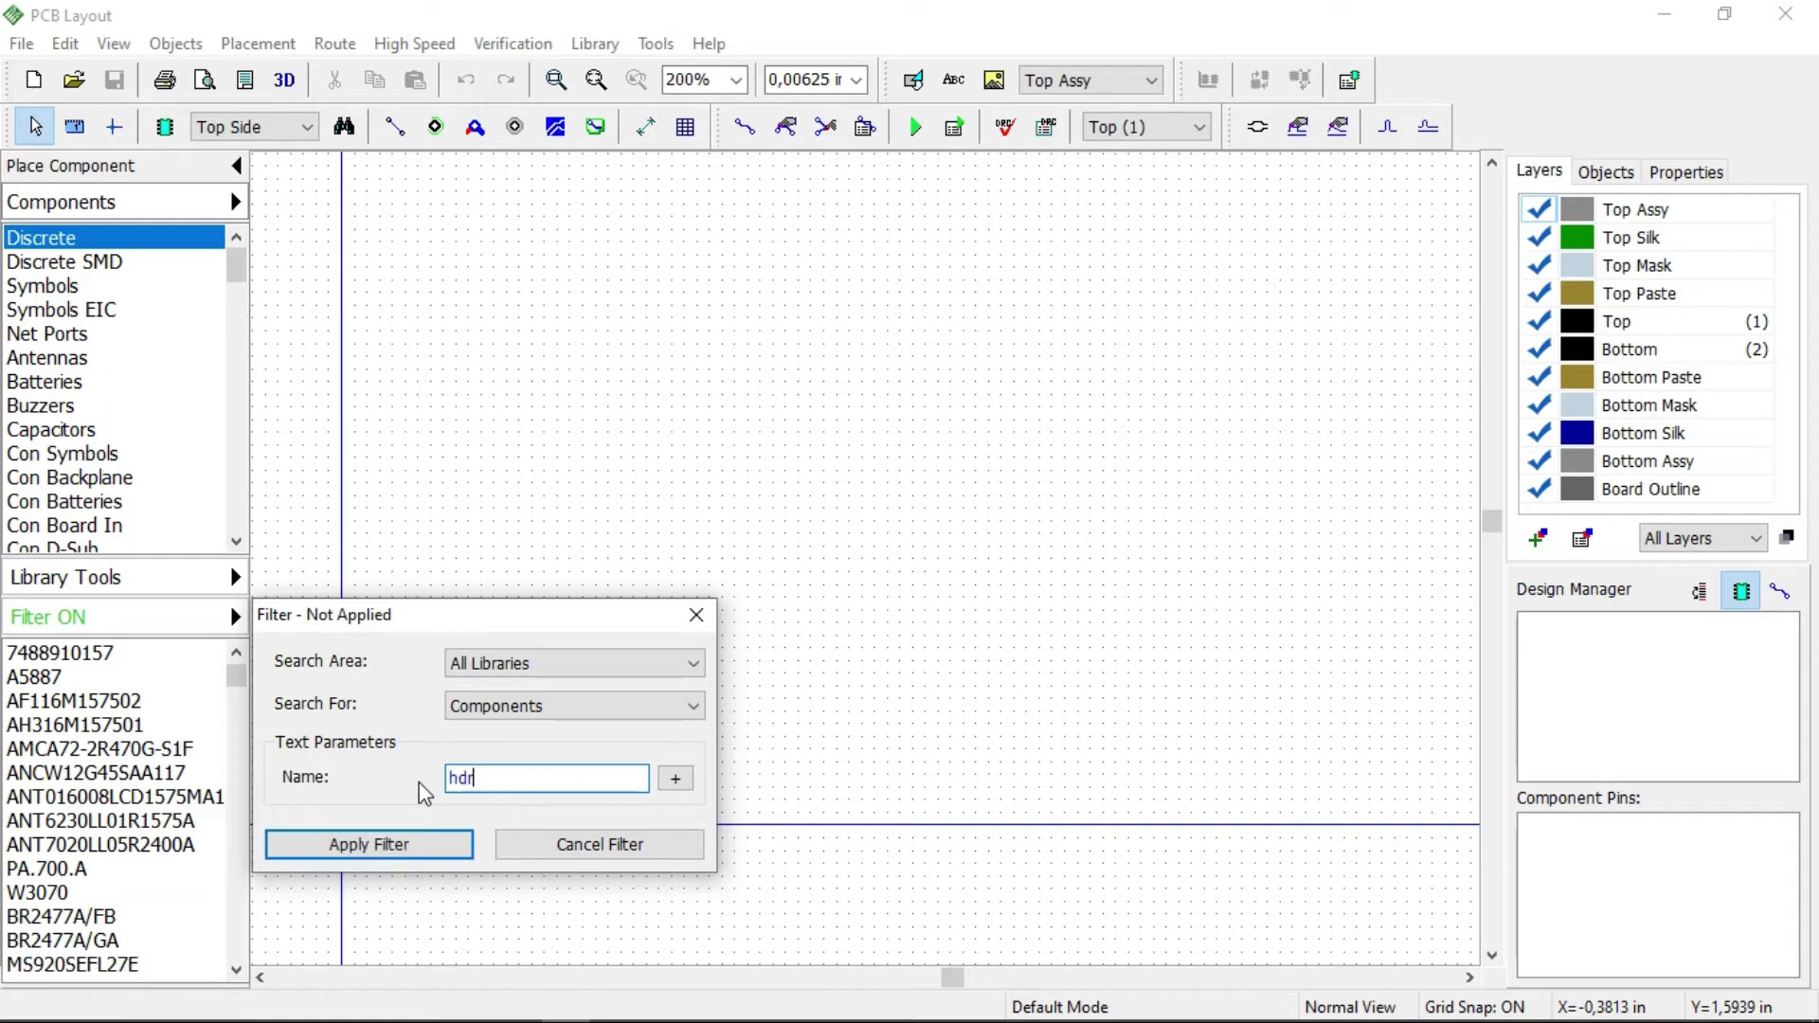
key("Return")
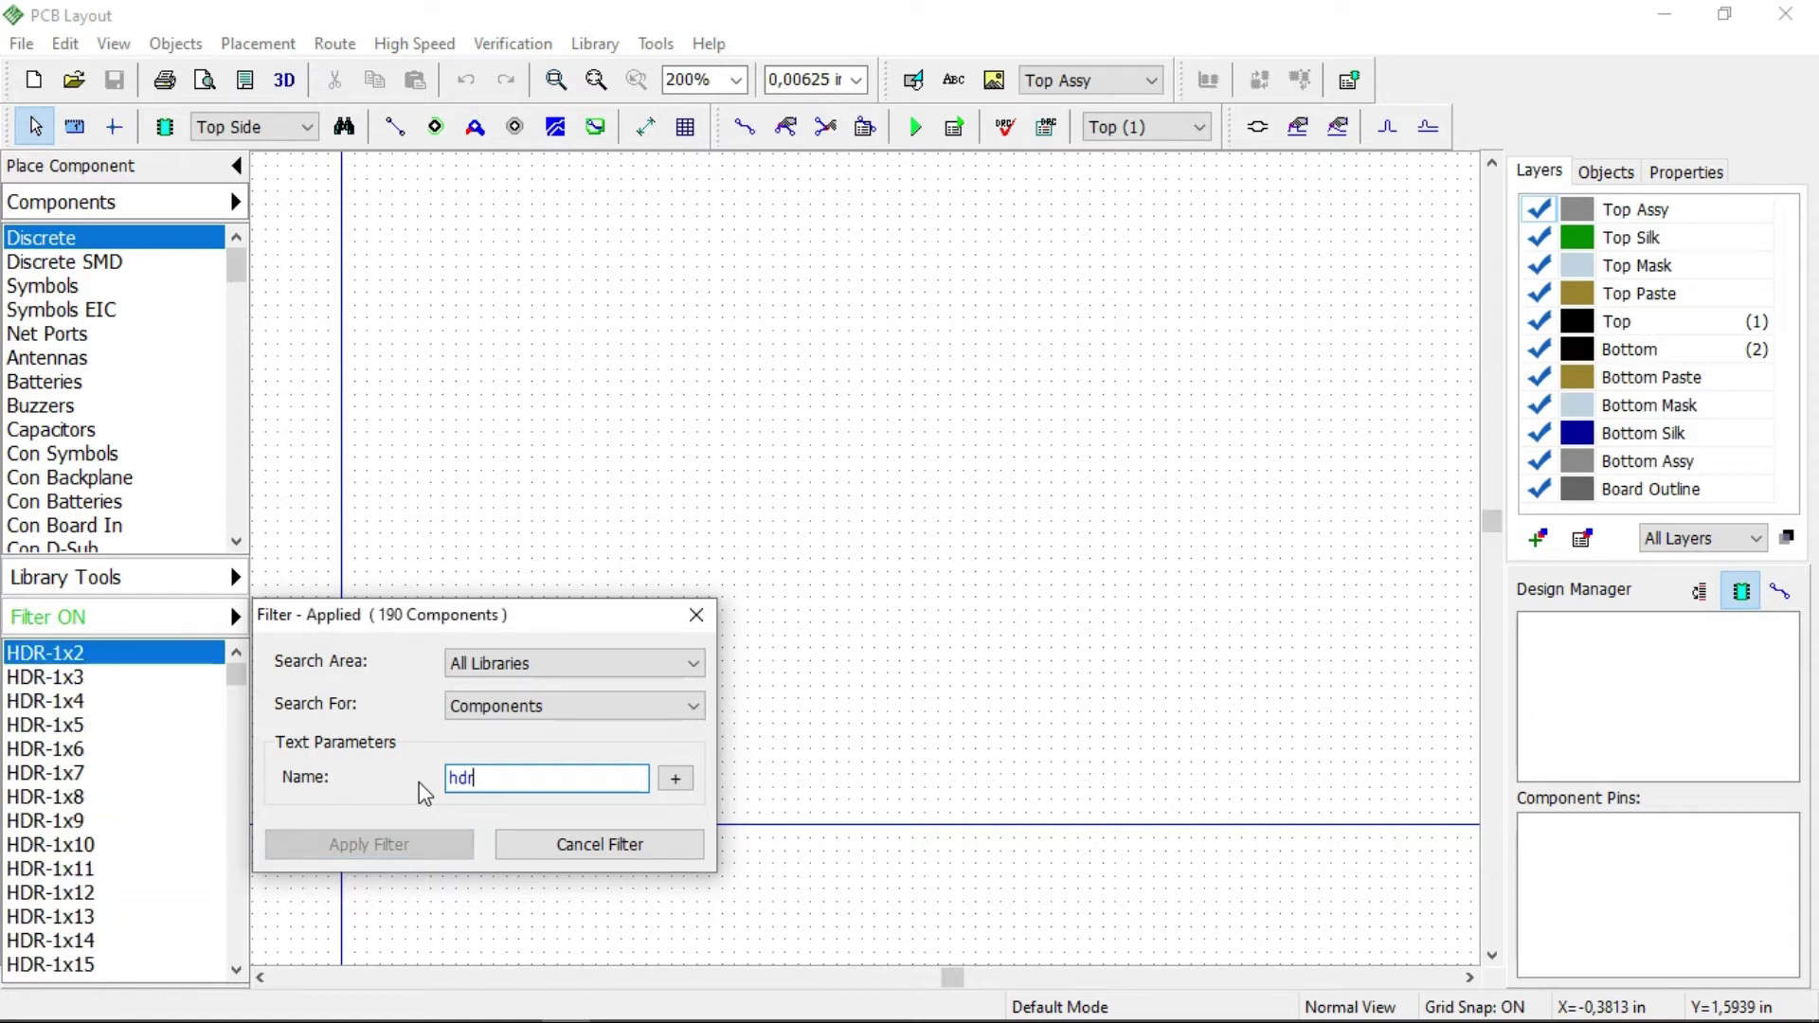
Switch to Chrome and examine the components101.com pin diagram among the 7 segment image results.
mouse_move(327, 1021)
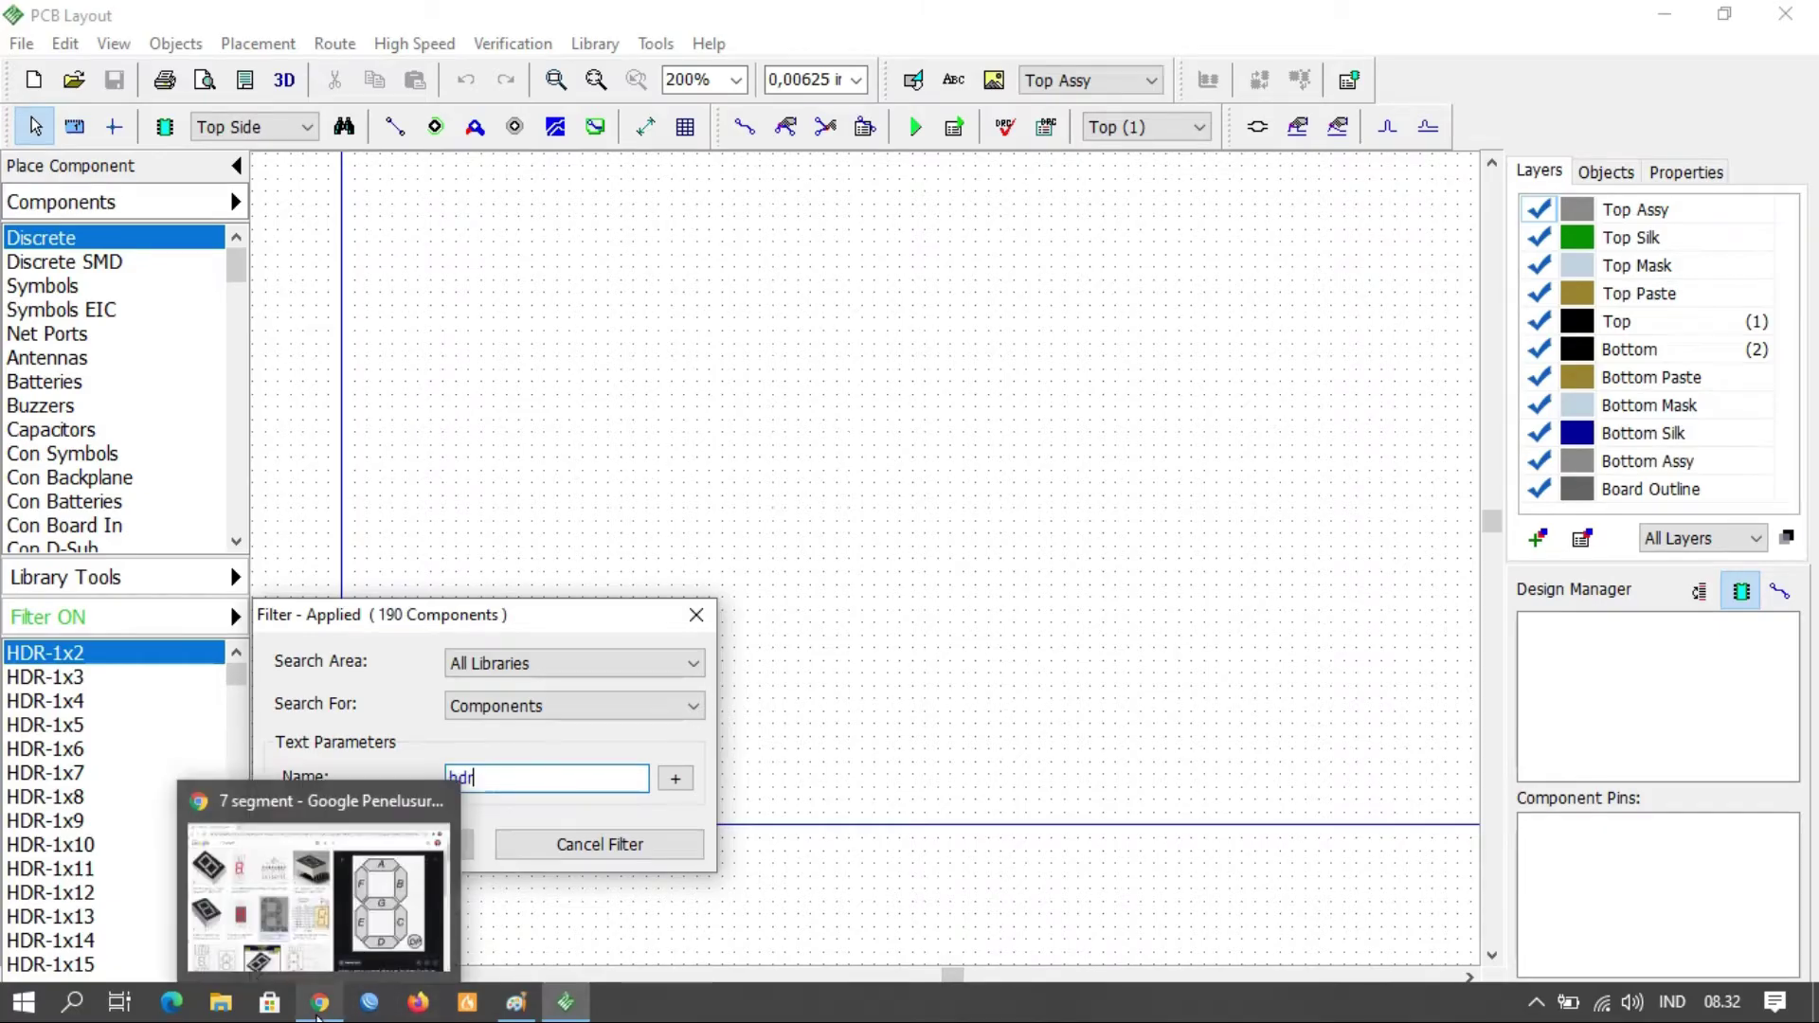
left_click(322, 886)
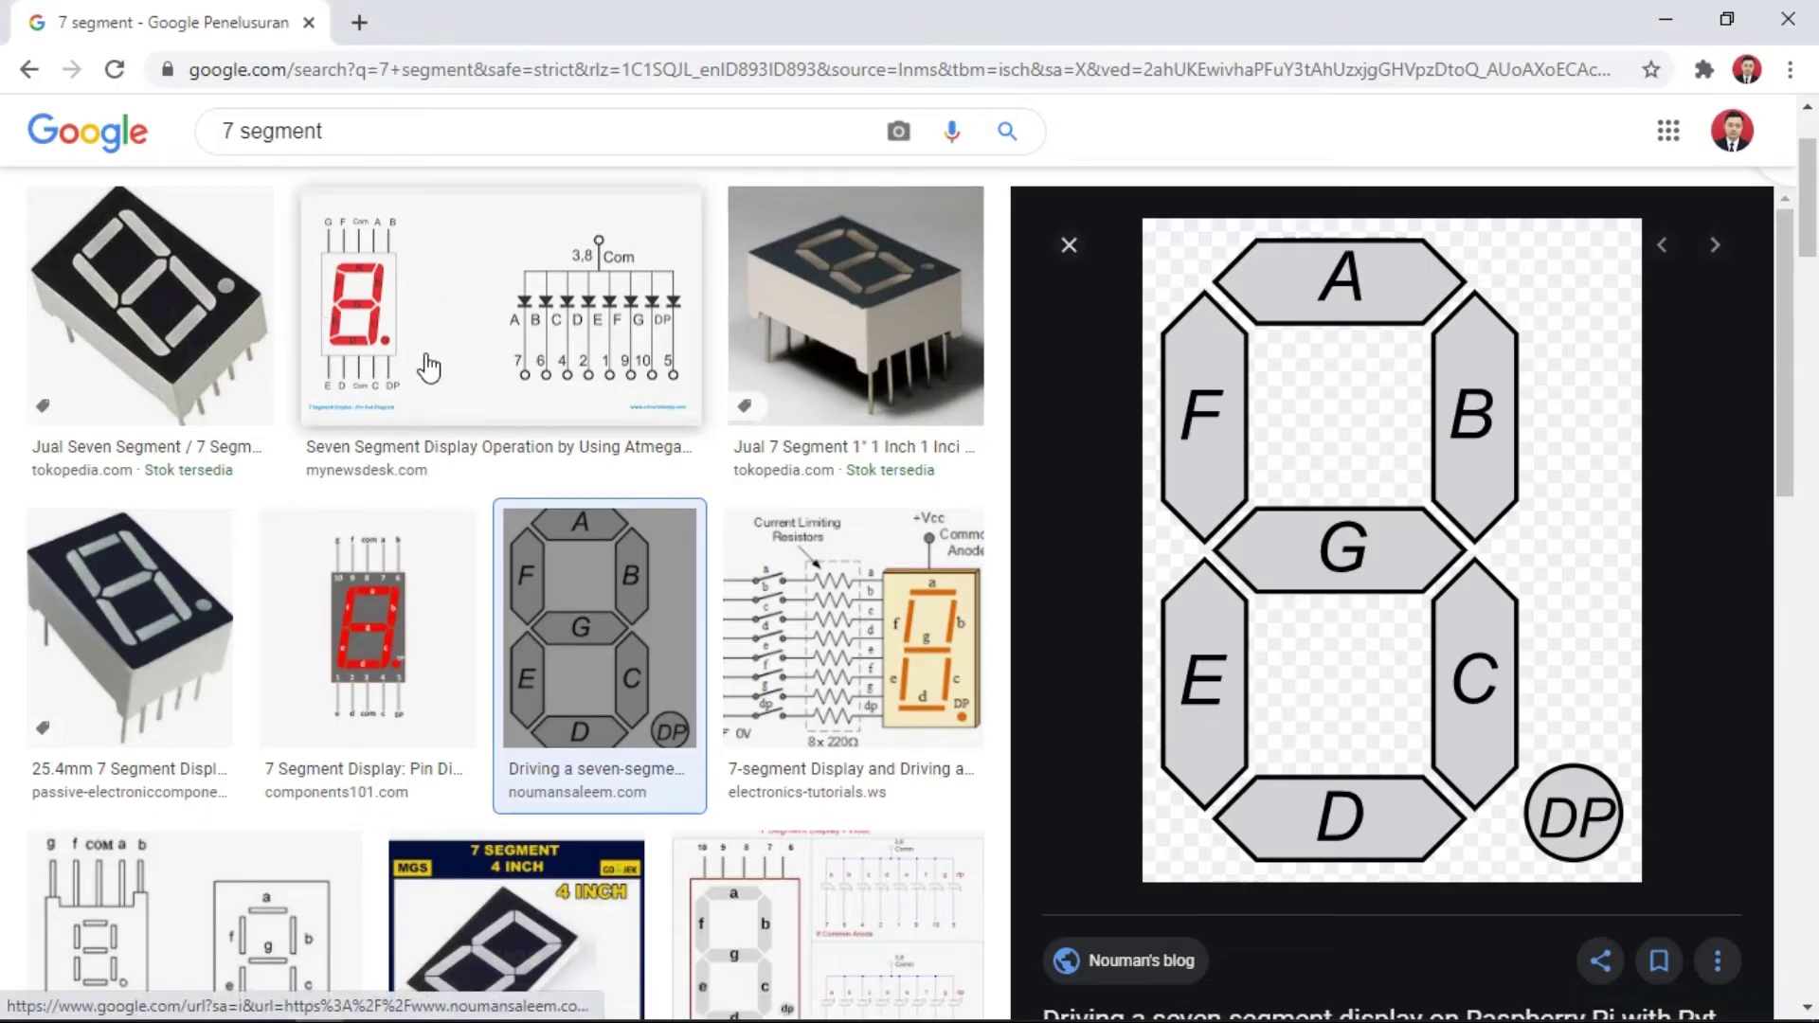
left_click(371, 654)
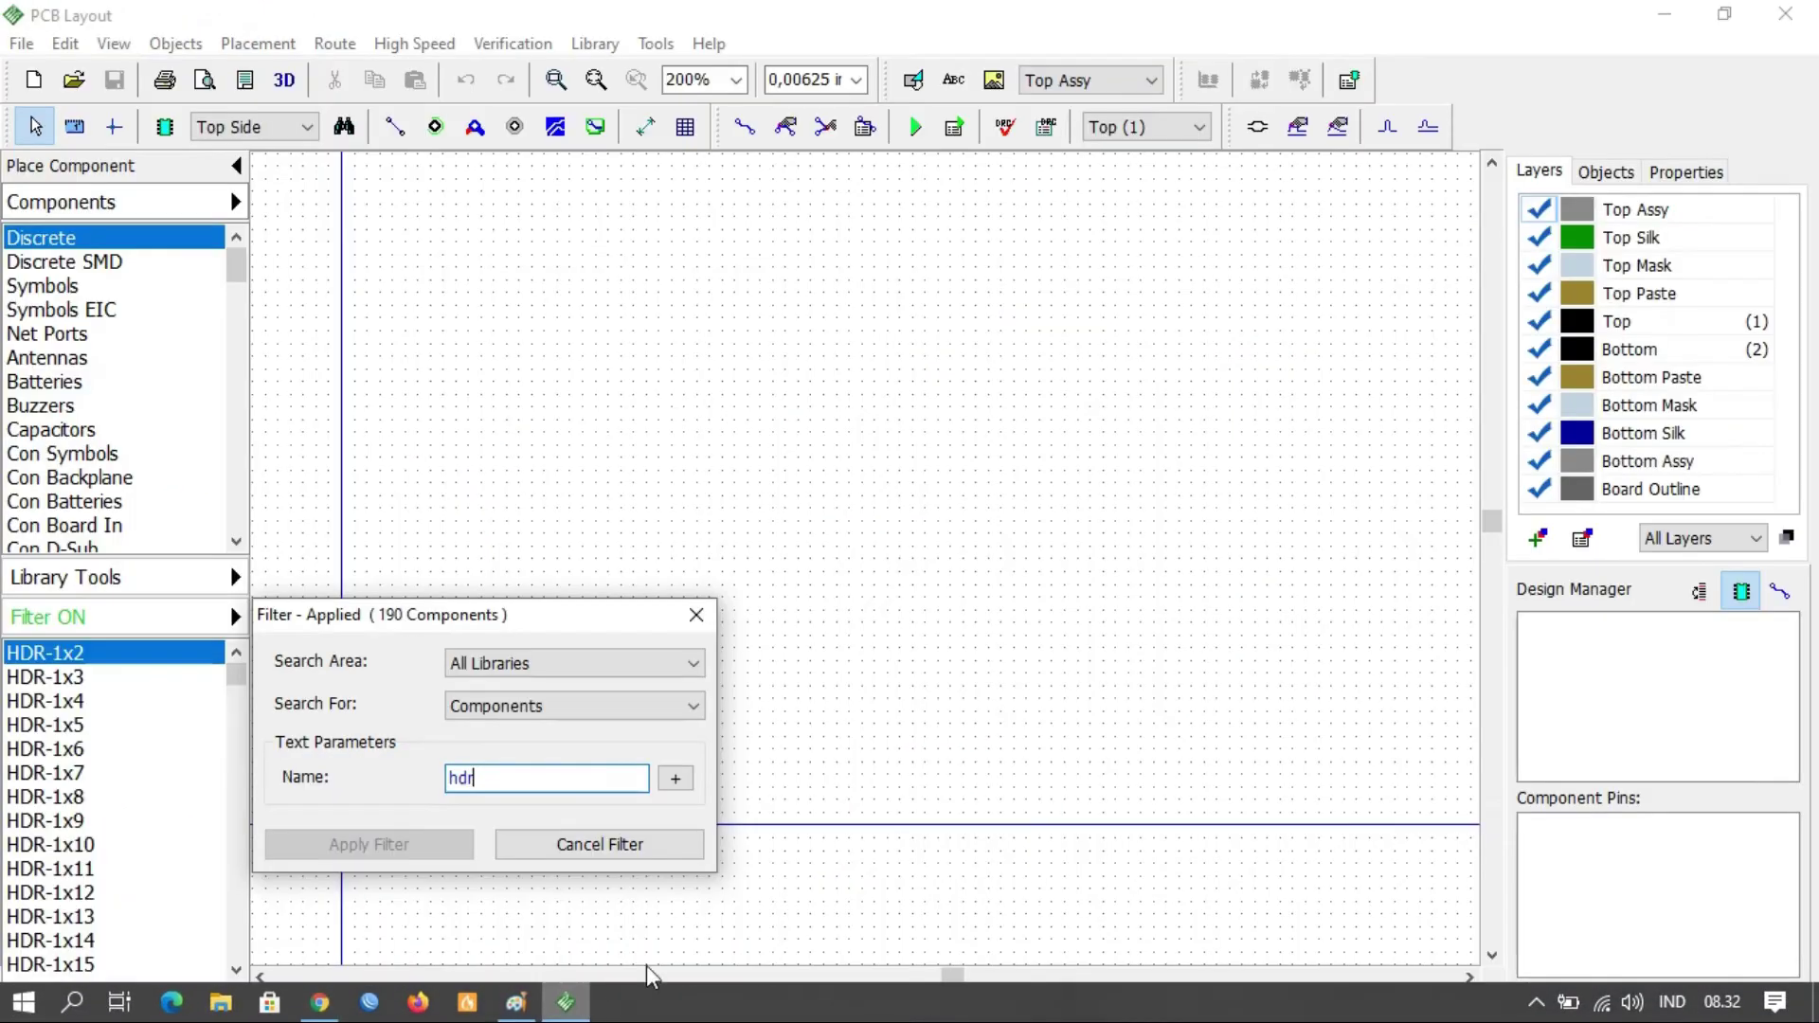
Back in PCB Layout, place two HDR-1x5 headers, one at about X 2.03, Y 1.93 in and one below at about X 2.01, Y 1.27 in.
left_click(712, 616)
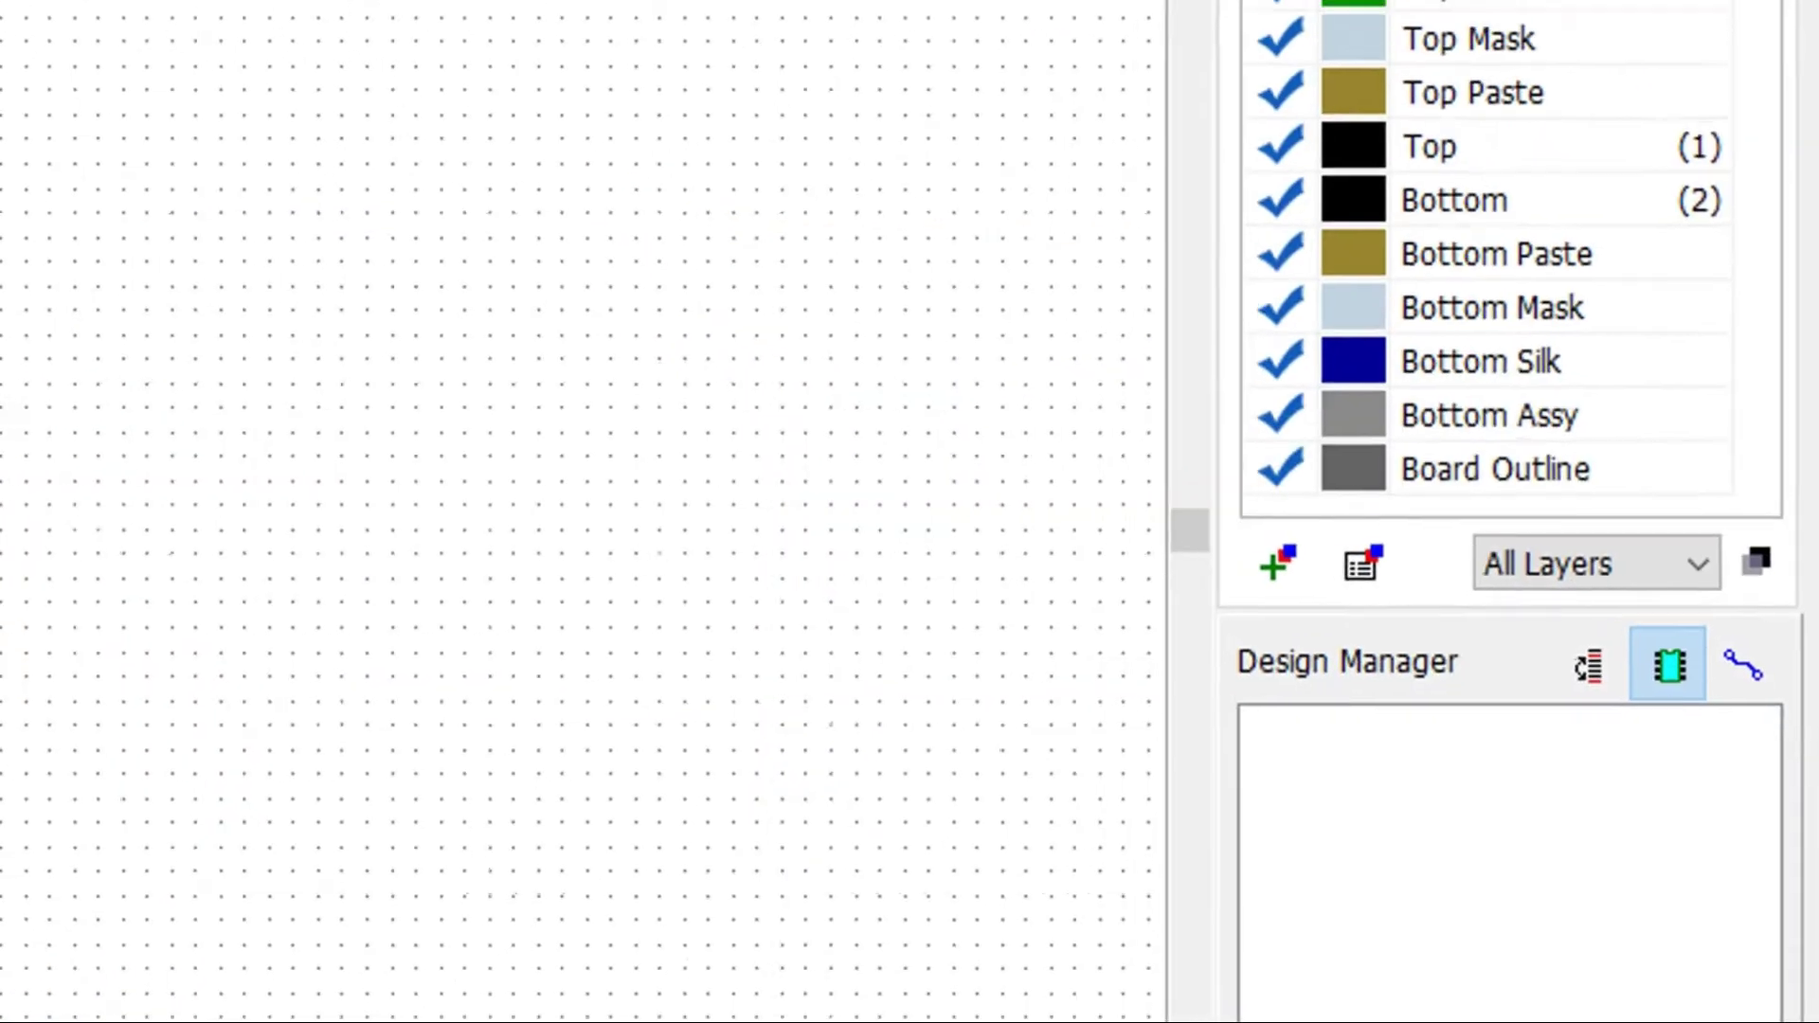
left_click(44, 724)
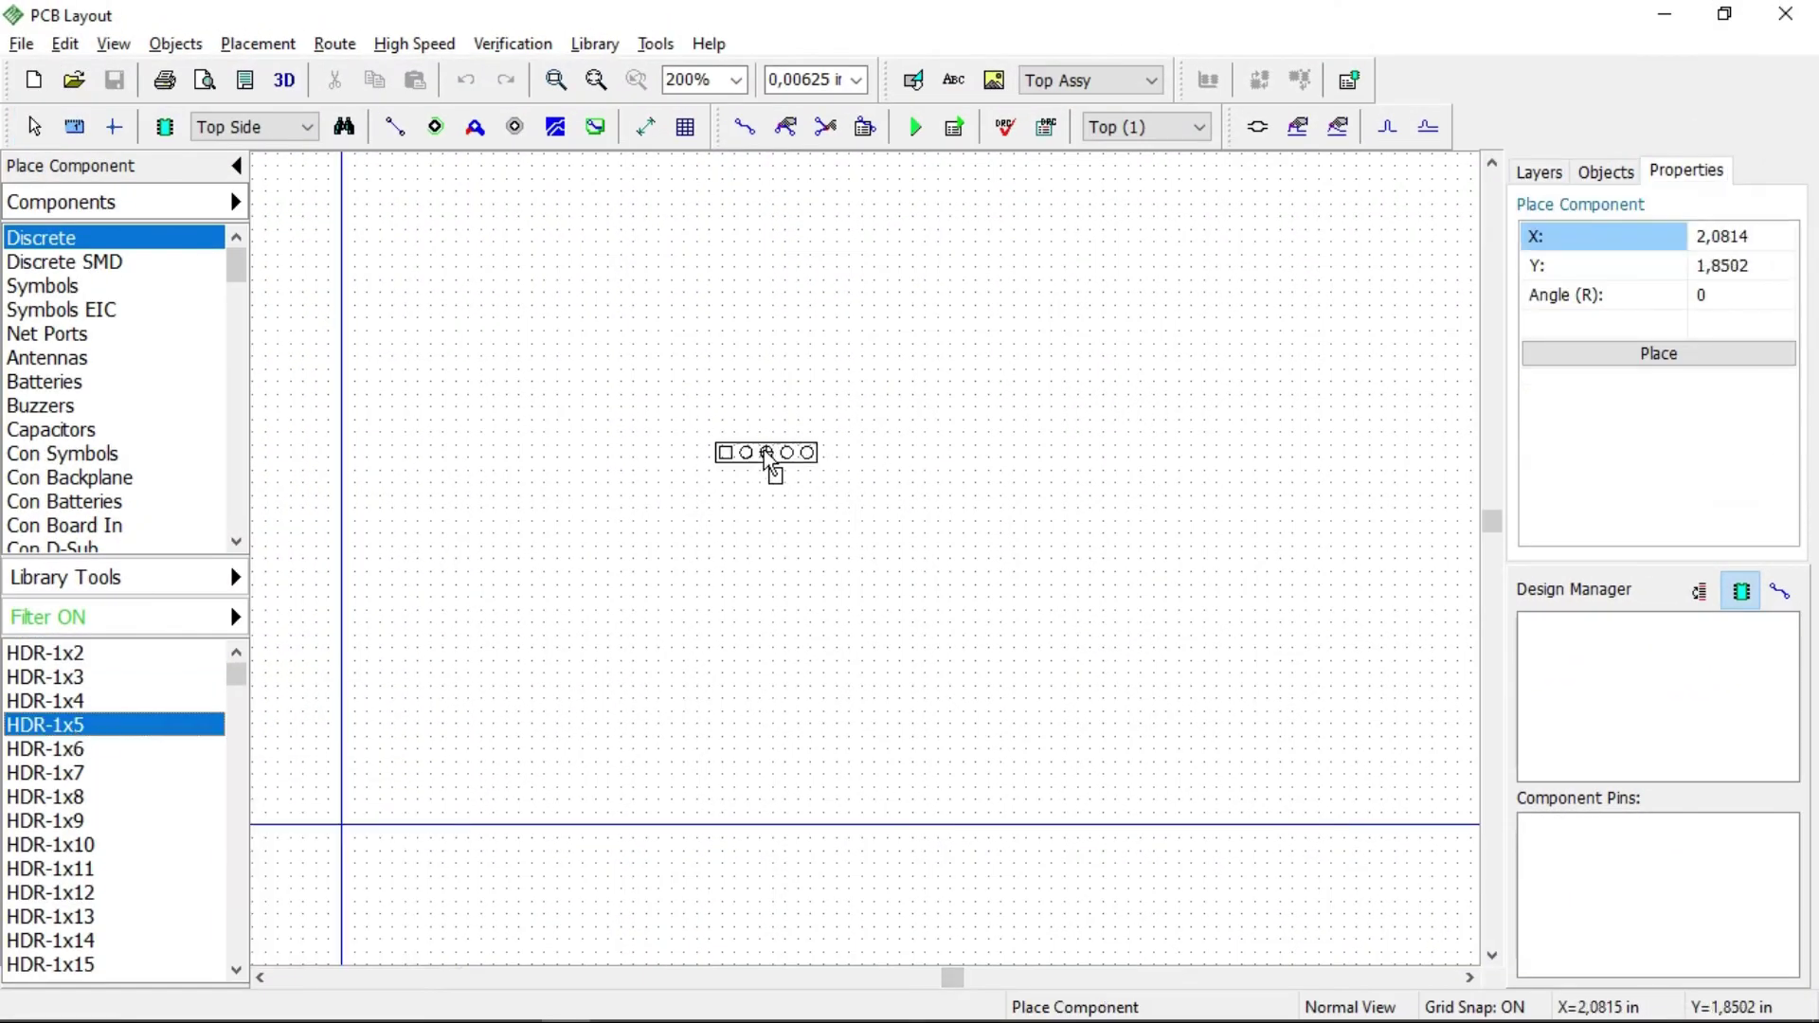
left_click(753, 438)
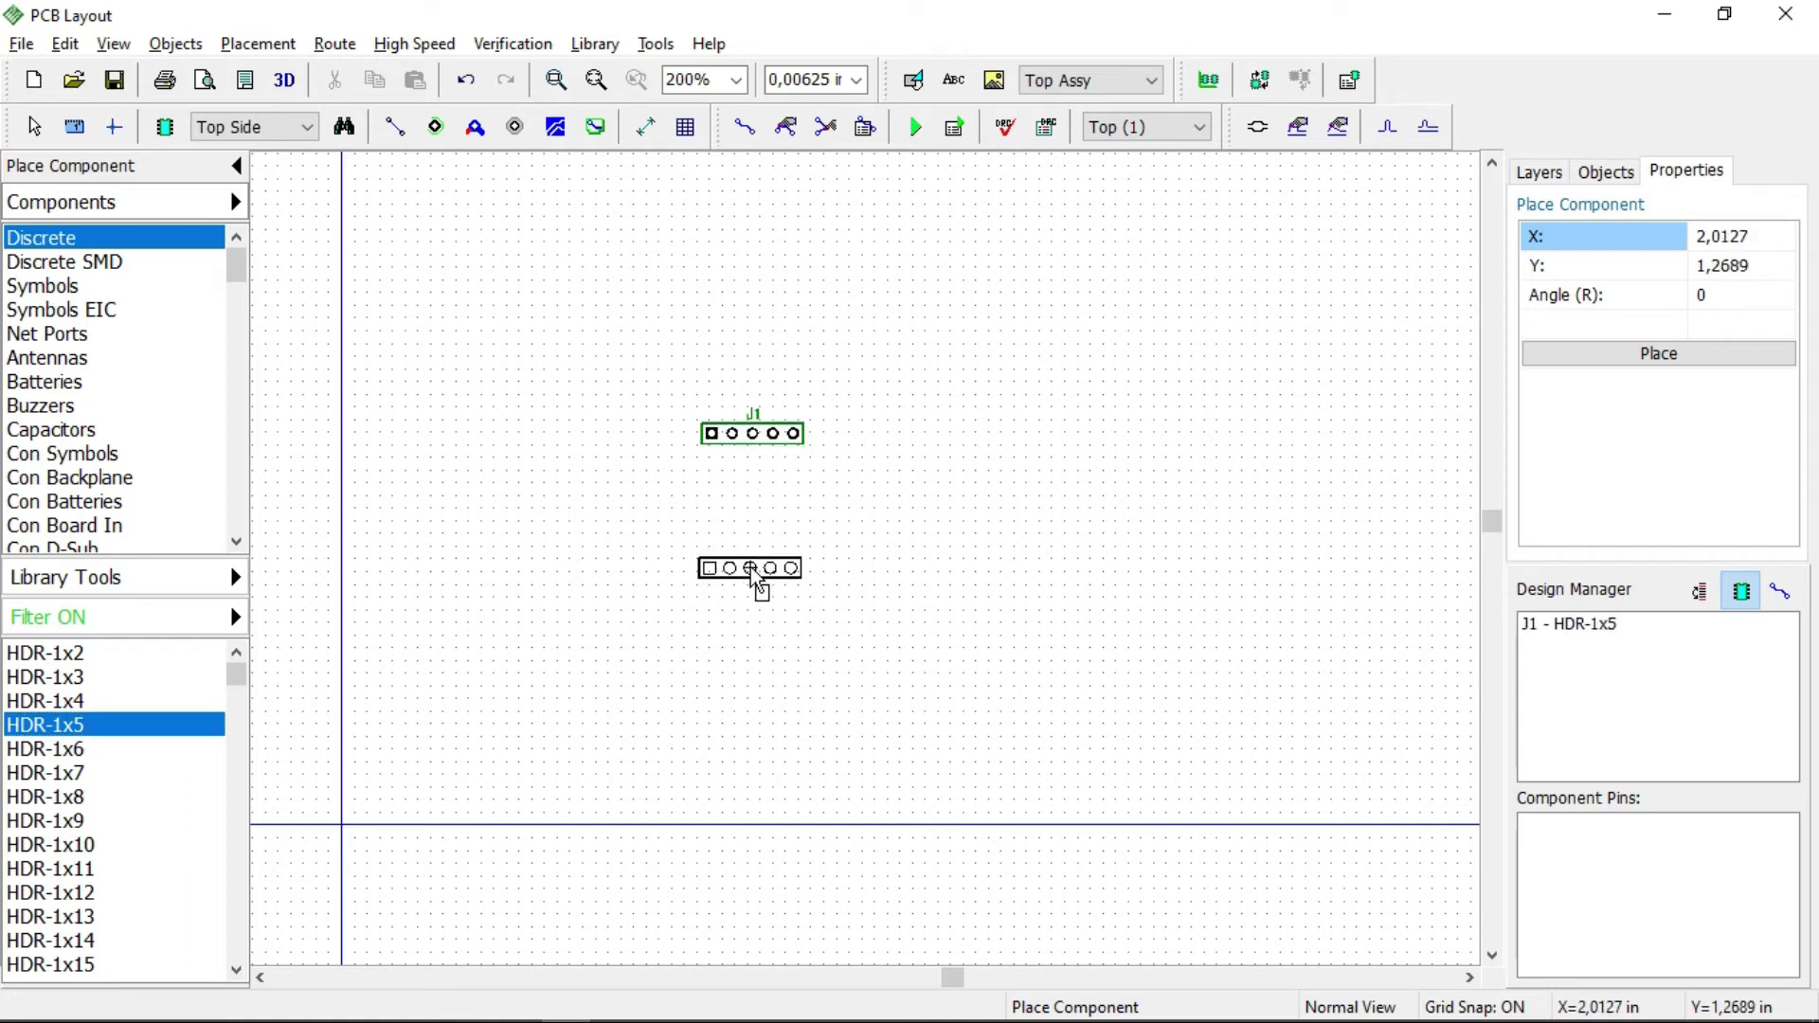
left_click(755, 575)
key("Escape")
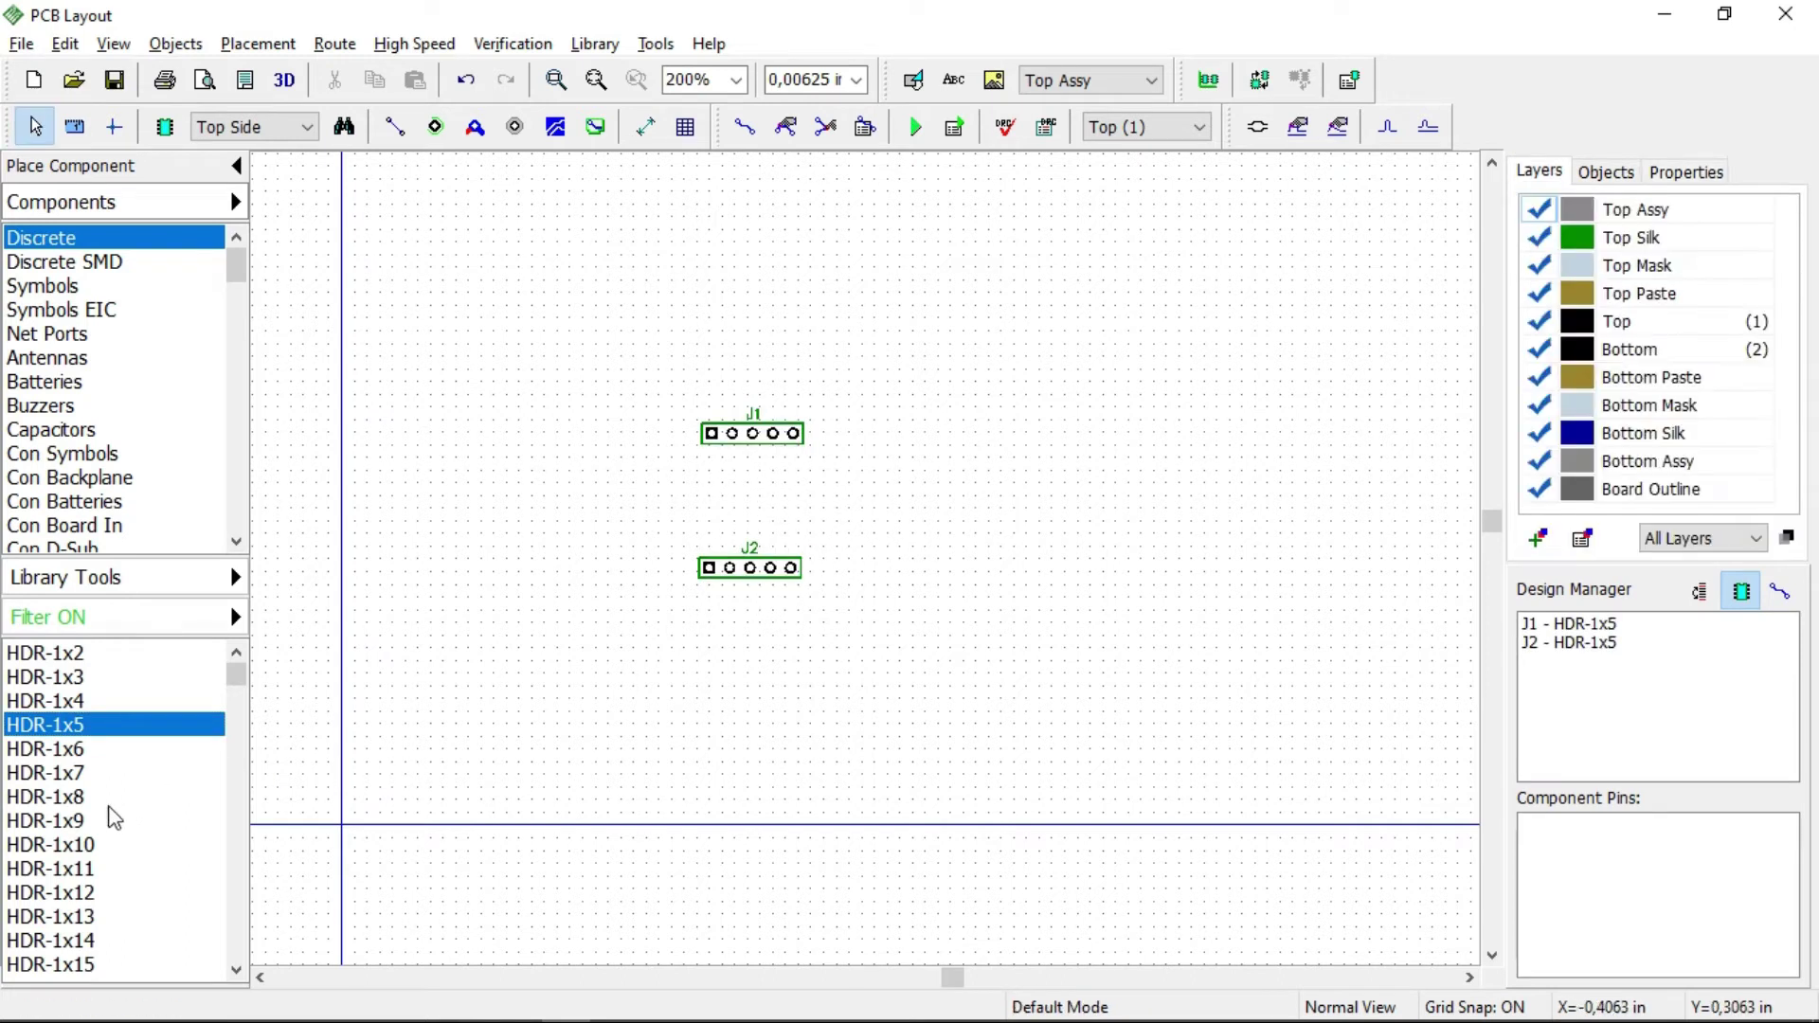
Place one HDR-1x8 header below the two five-pin headers, at about X 2.05, Y 0.64 in.
left_click(79, 801)
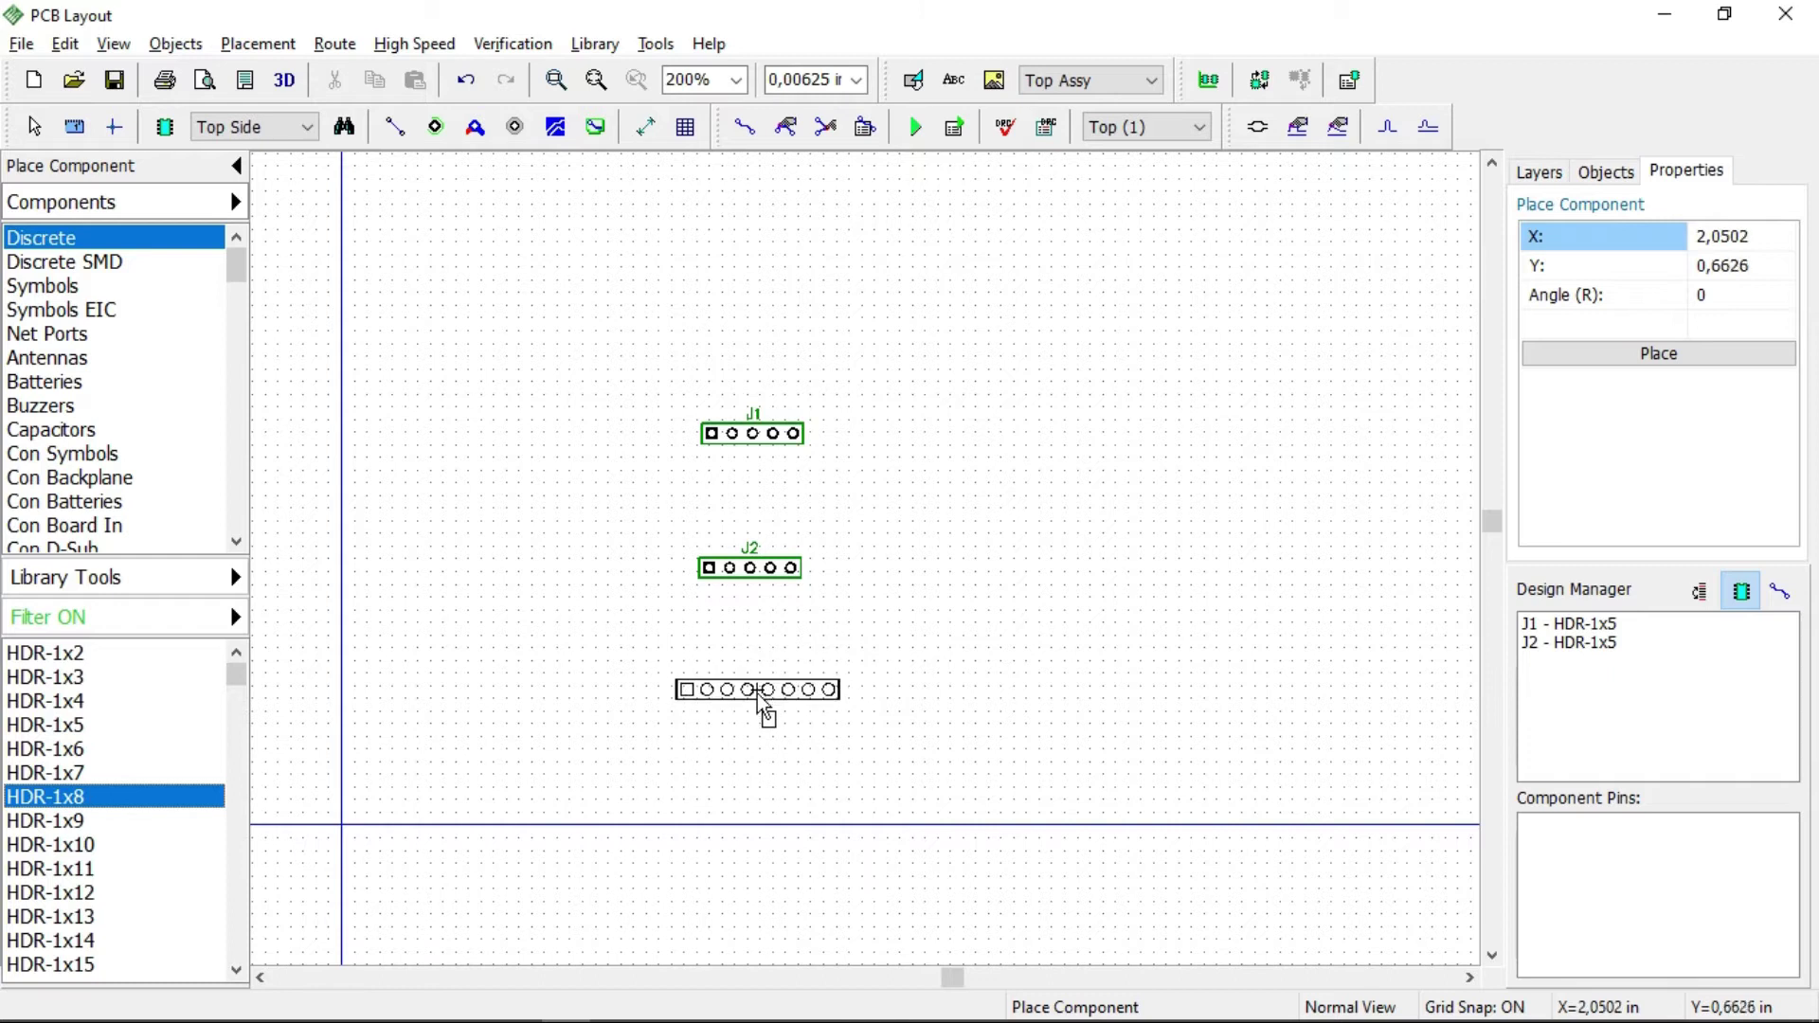
left_click(767, 703)
key("Escape")
Rotate header J3 to 90 degrees and move its uppermost pin onto the first pin of J1.
left_click(812, 713)
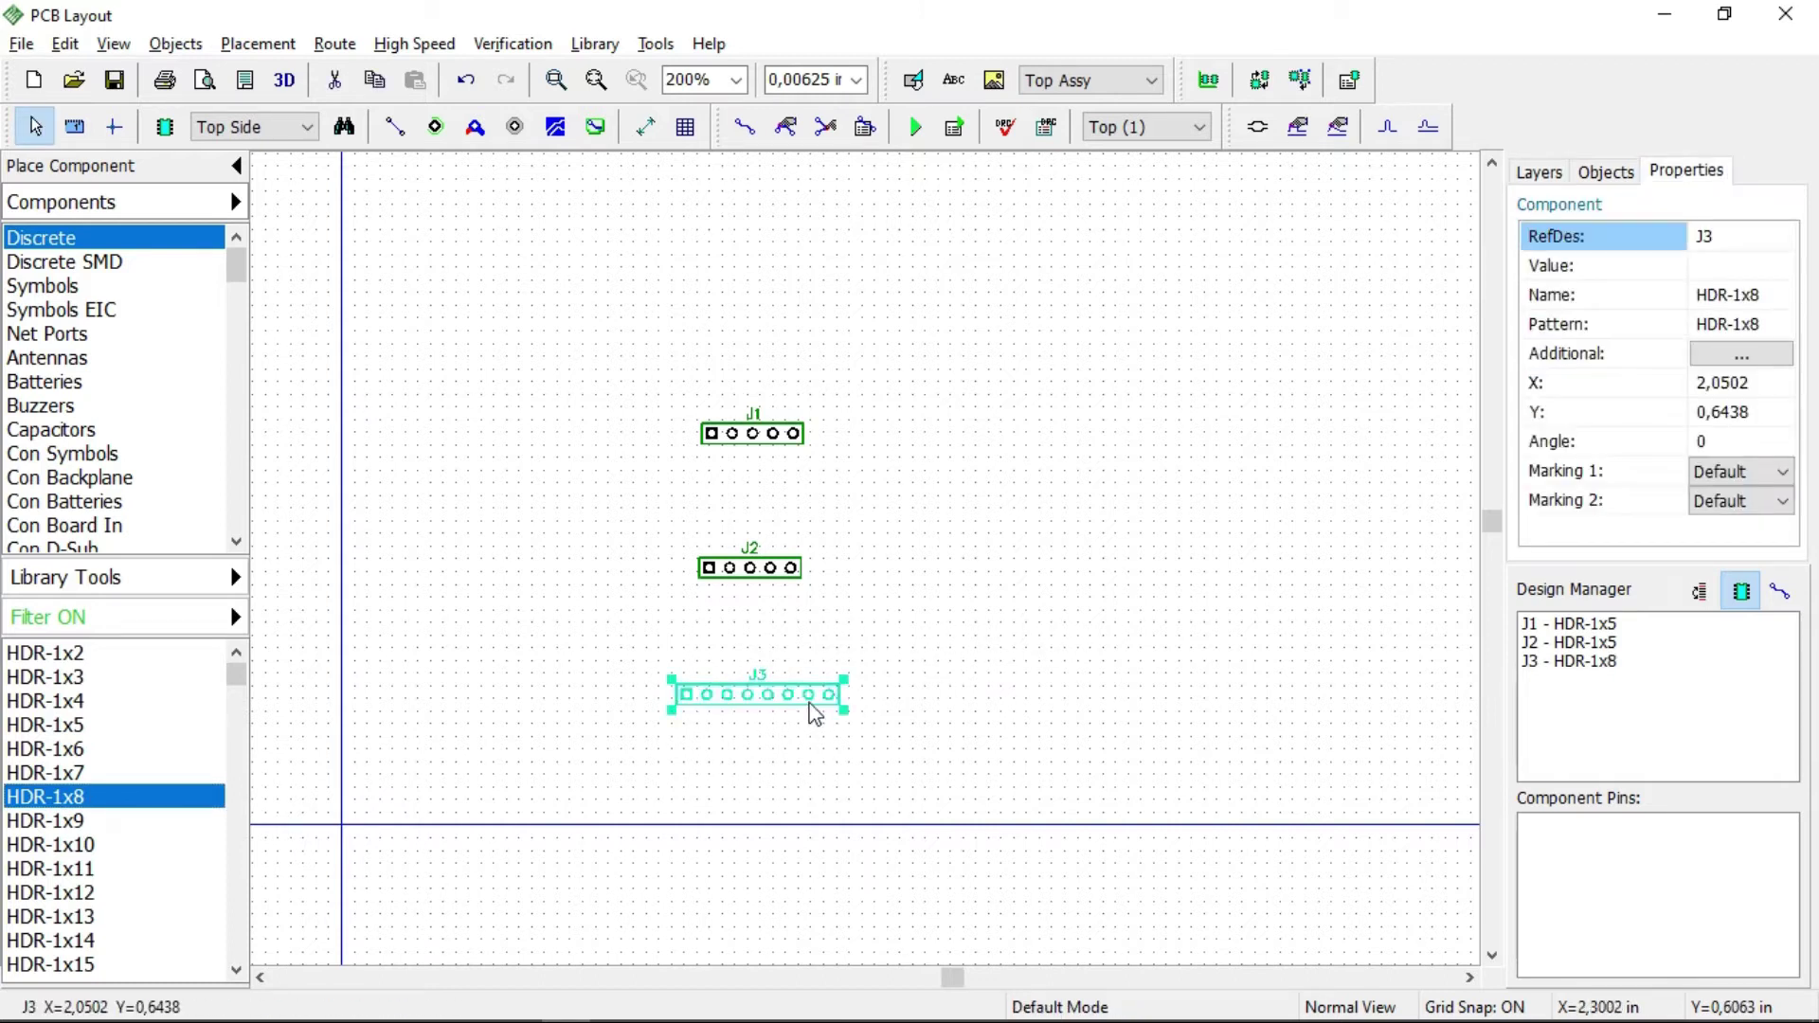
key("r")
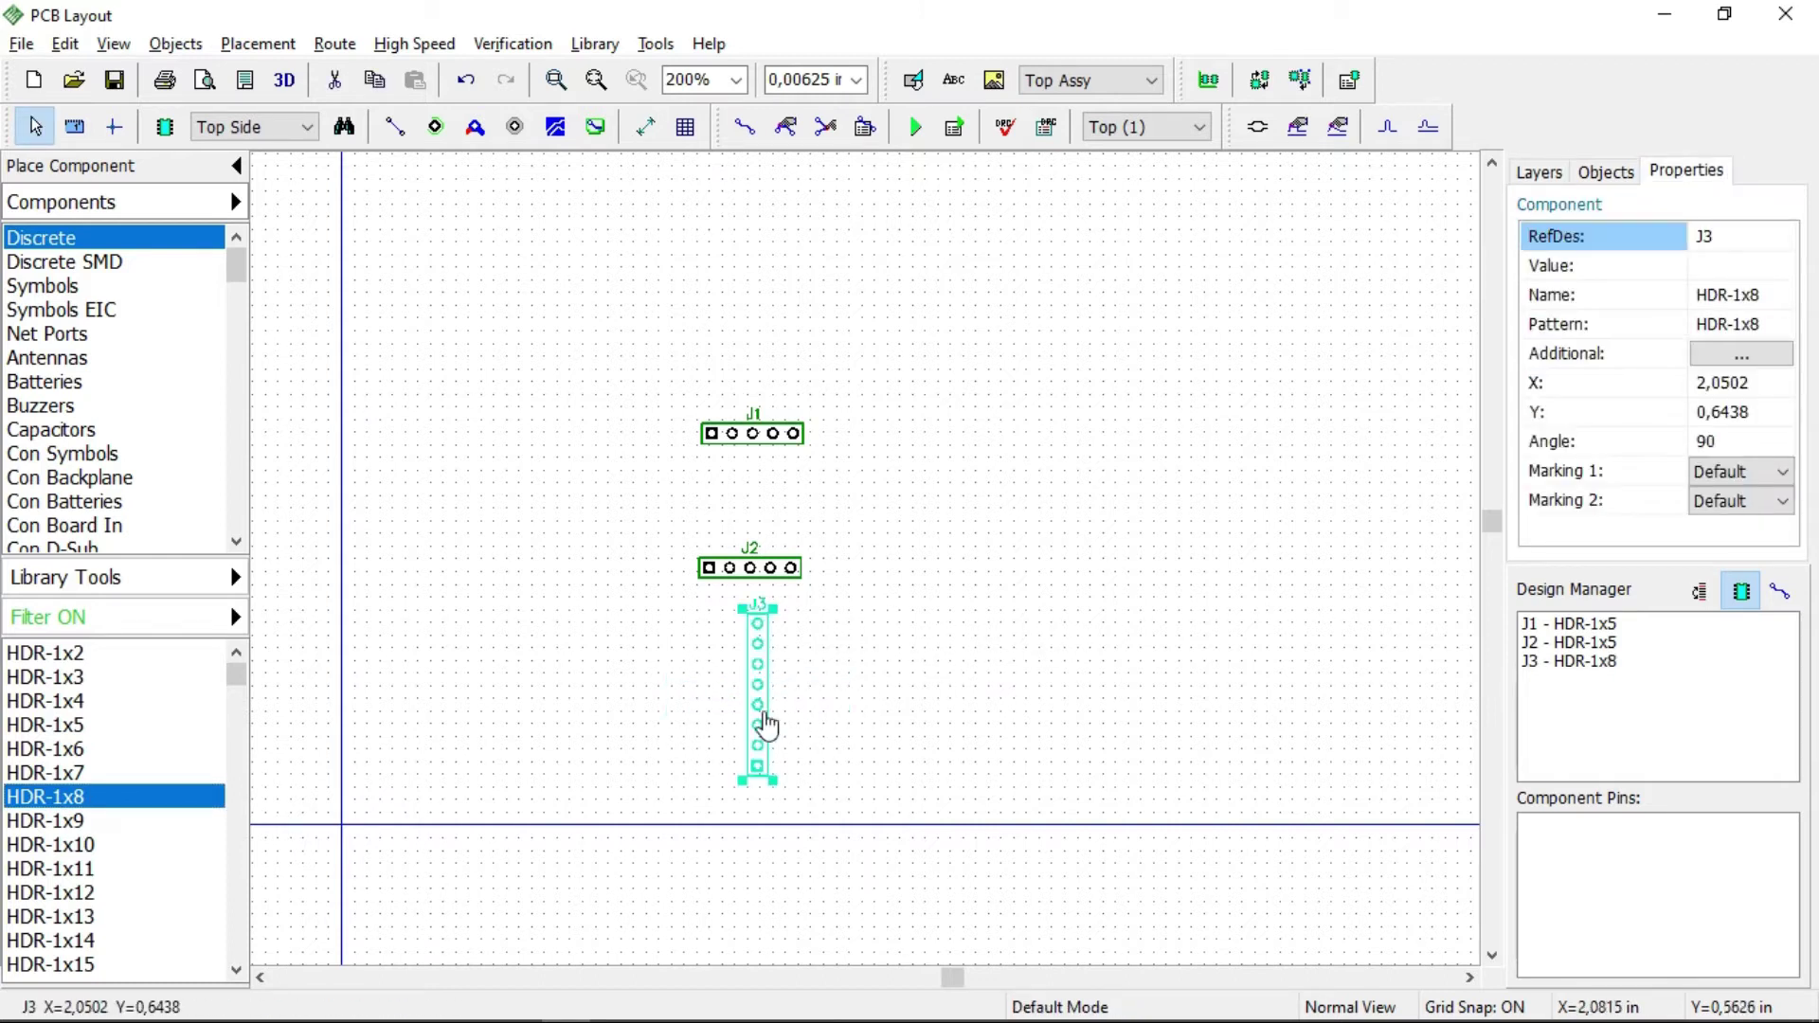
left_click_drag(759, 712, 720, 534)
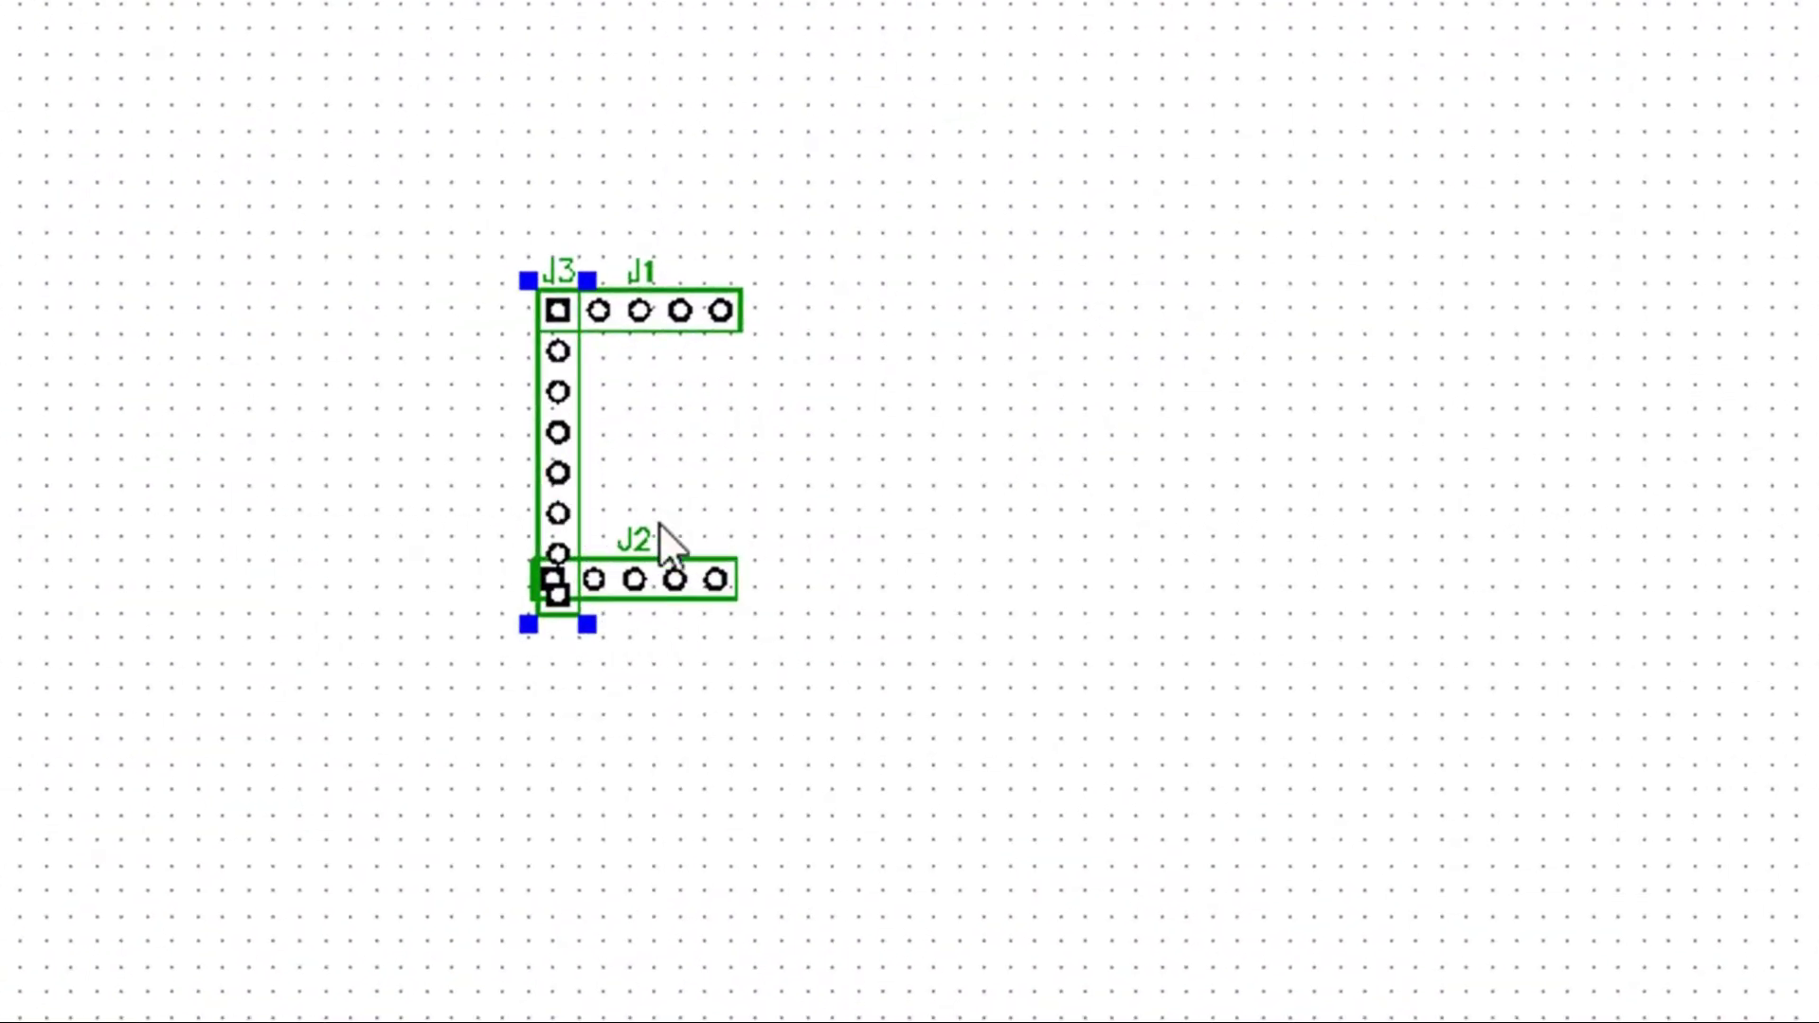
Nudge header J2 in small steps until its first pin coincides with the lowest pin of J3.
left_click(790, 568)
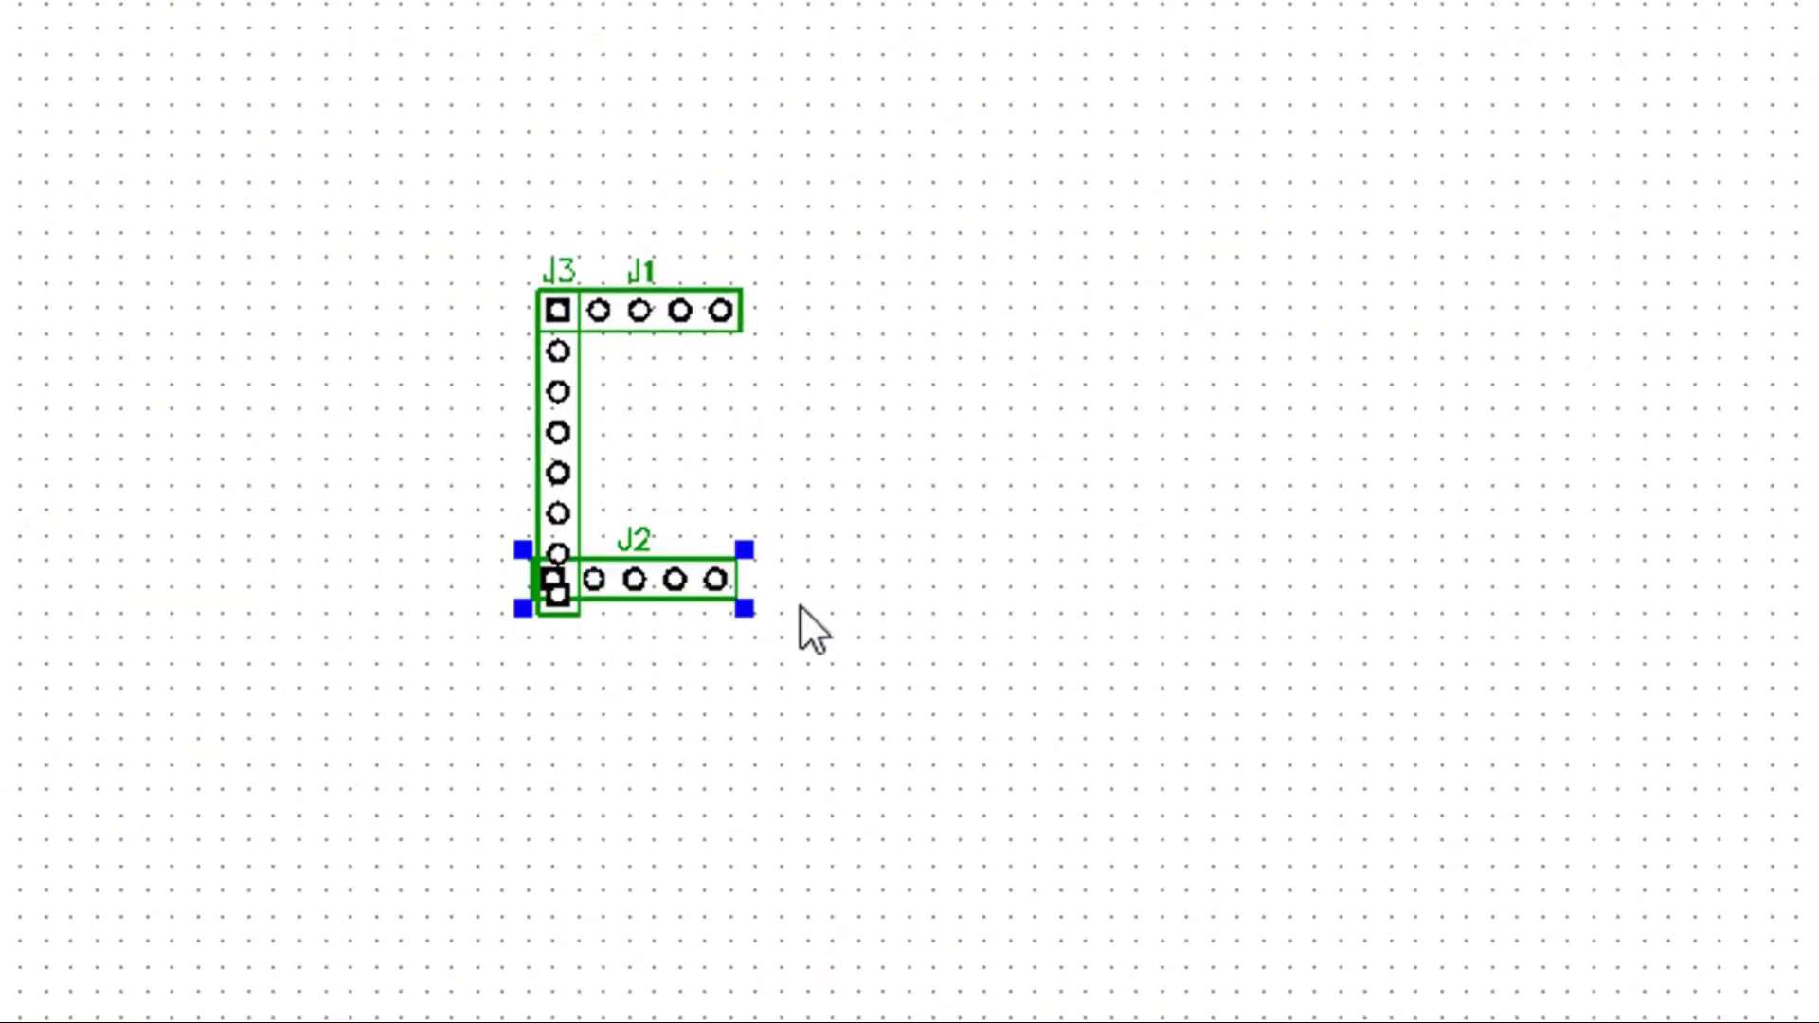
key("ctrl+Right")
key("ctrl+Right")
key("ctrl+Right")
key("ctrl+Down")
key("ctrl+Down")
key("ctrl+Down")
key("ctrl+Down")
key("ctrl+Down")
key("ctrl+Down")
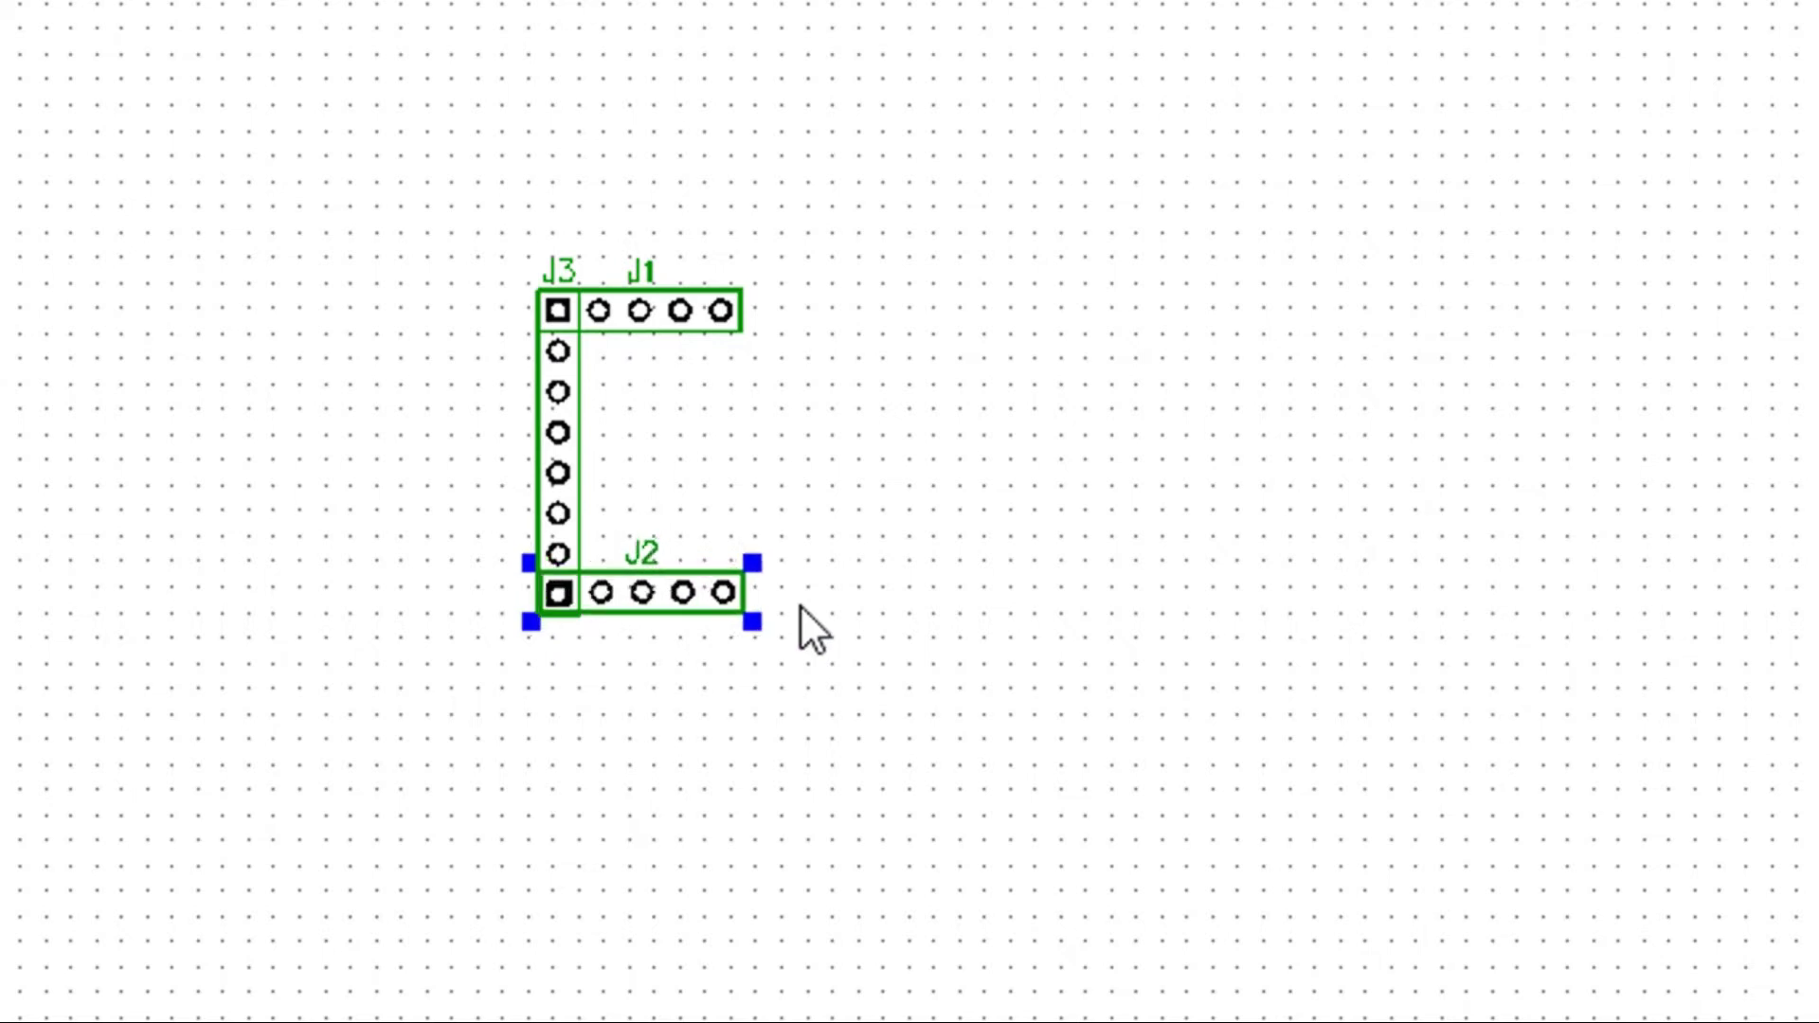
key("ctrl+Left")
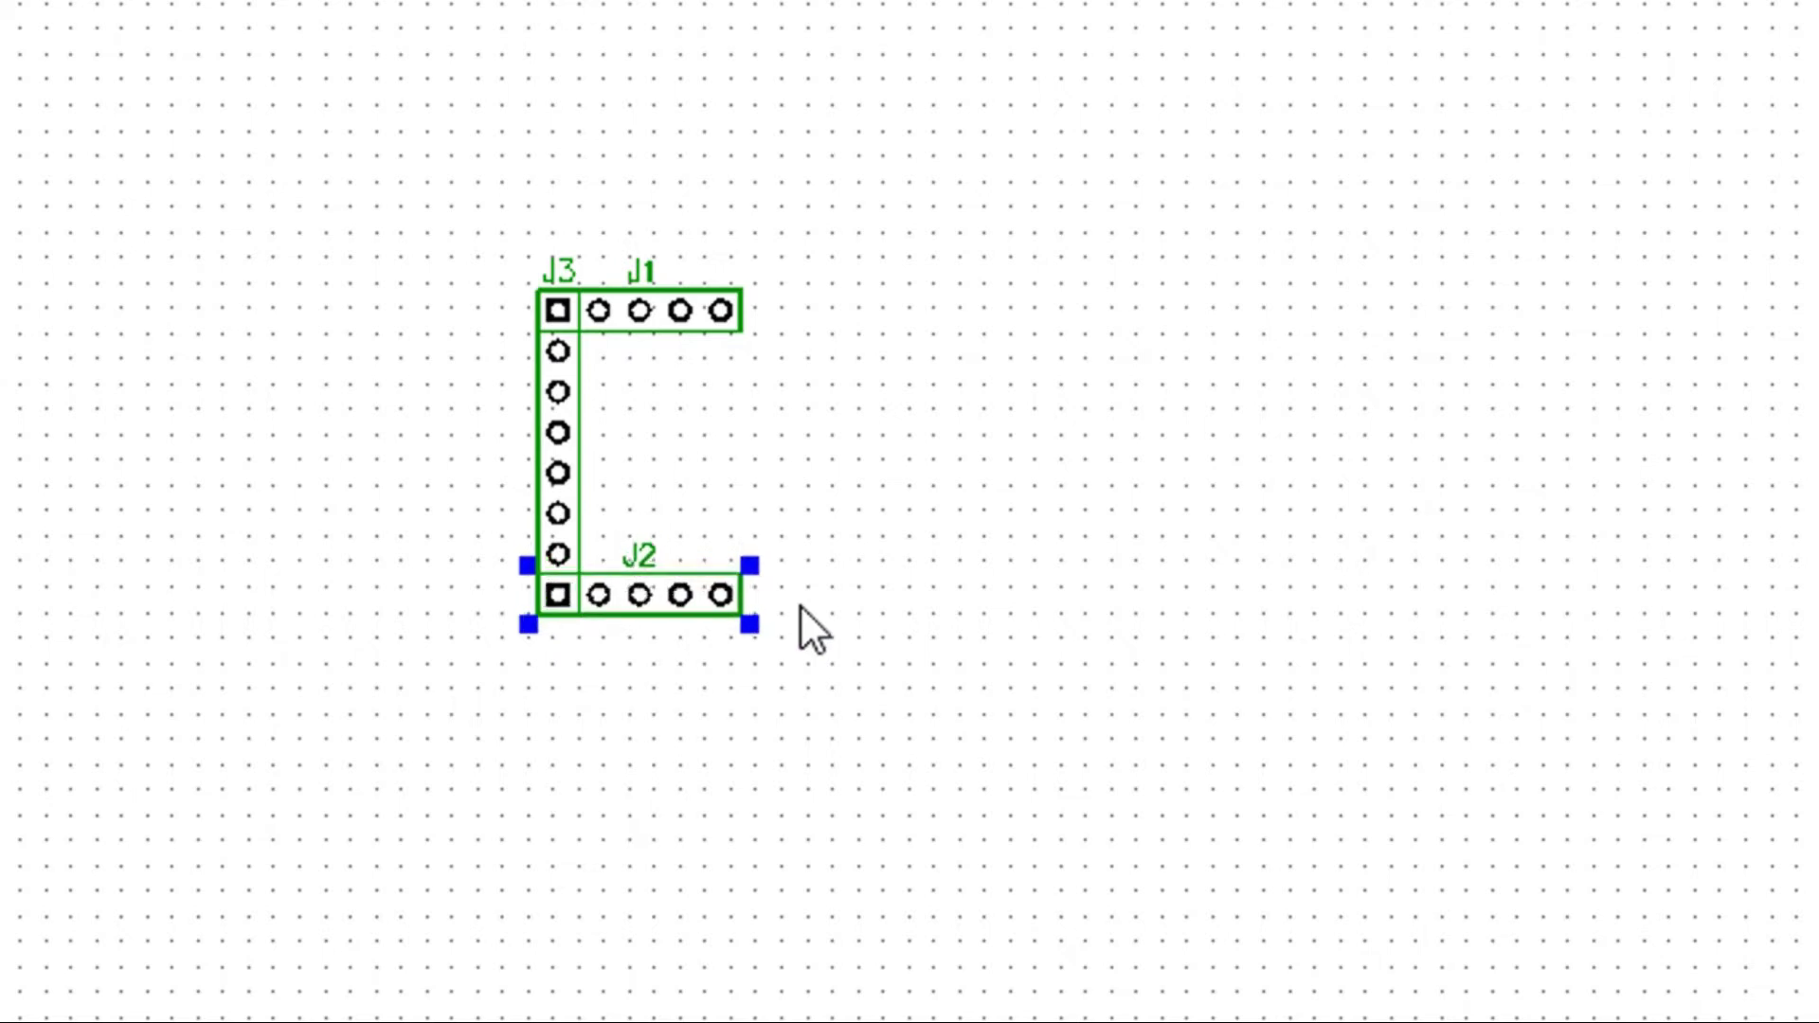
left_click(924, 473)
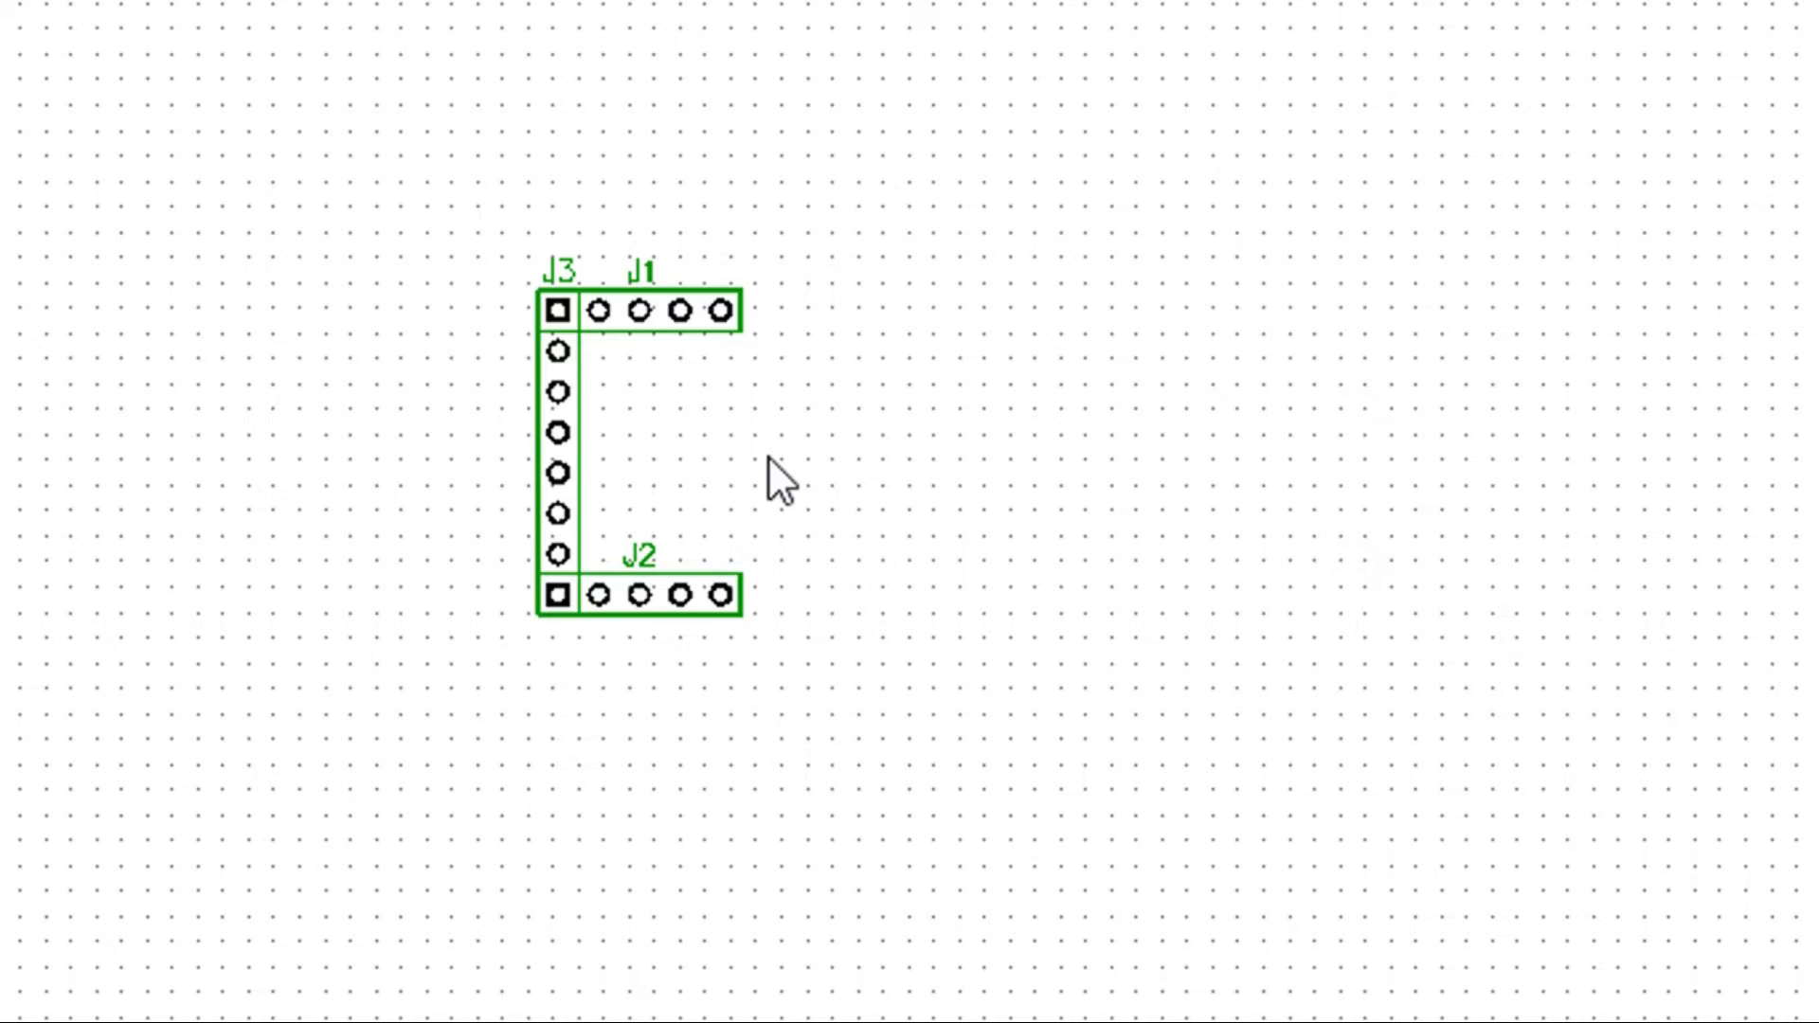
left_click(585, 475)
left_click_drag(587, 479, 343, 517)
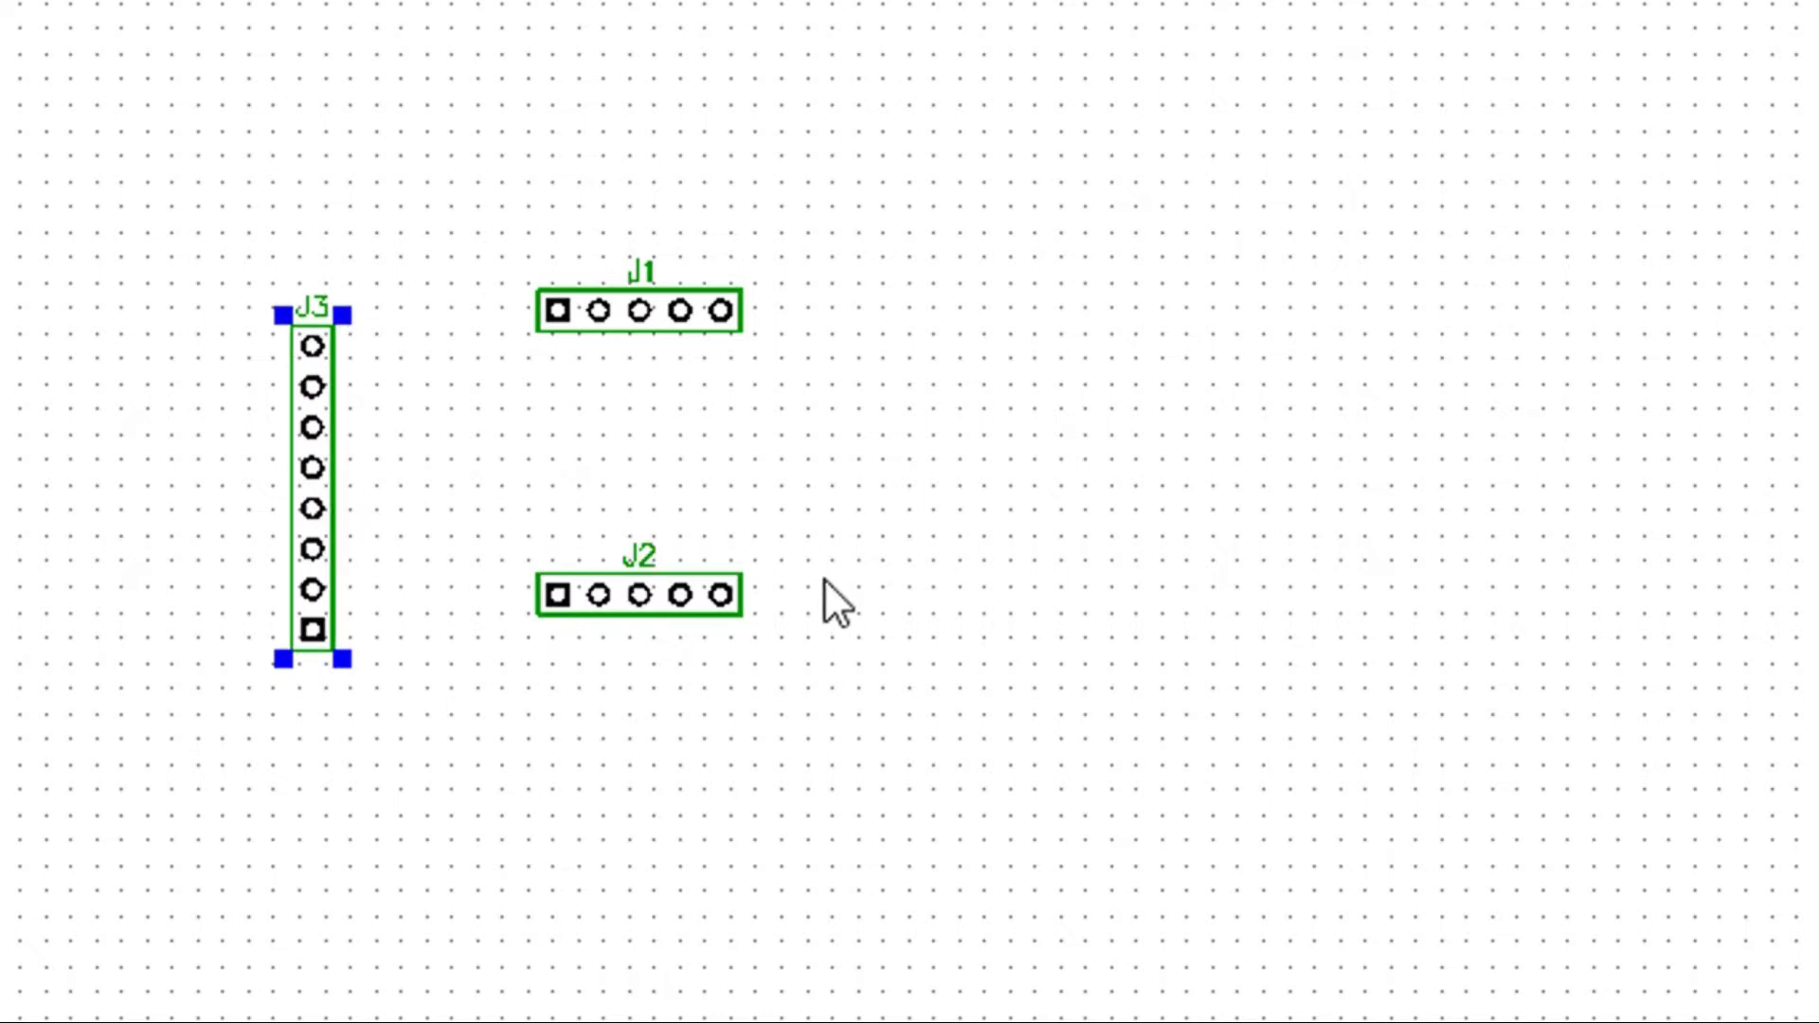
key("ctrl+z")
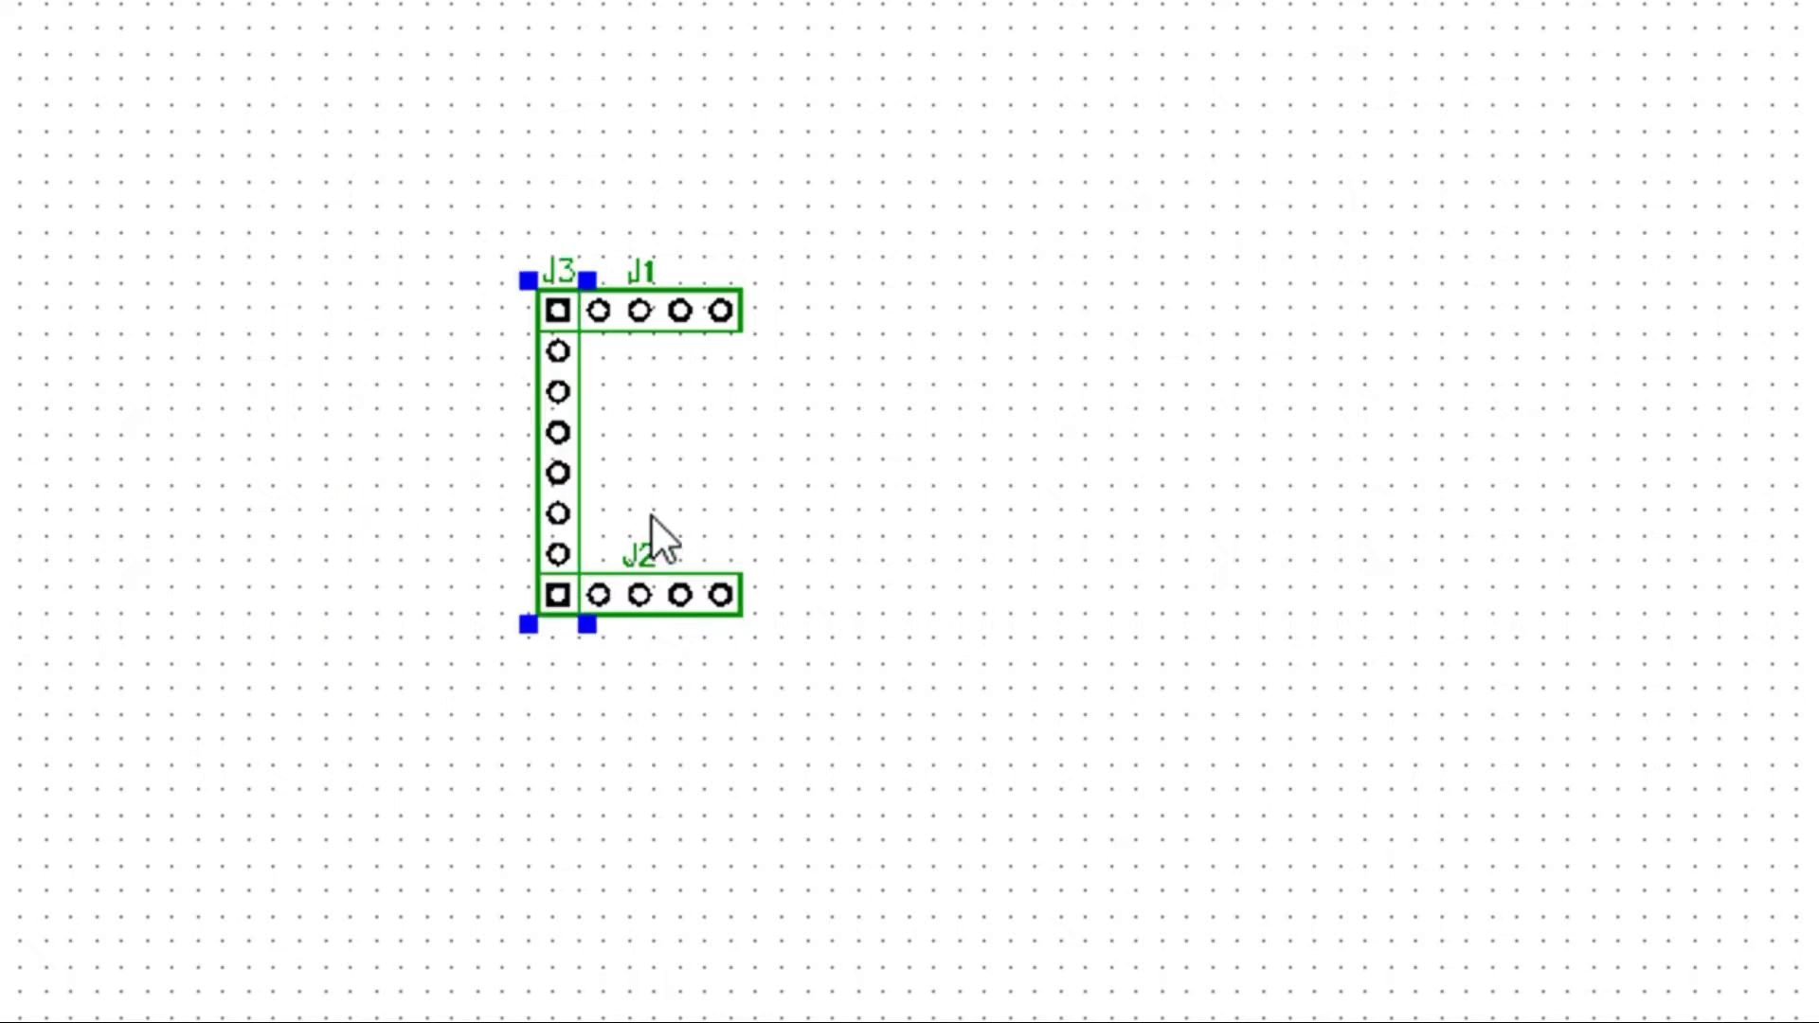
Rotate header J3 to 180 degrees and move it below J2.
key("r")
left_click_drag(614, 474, 771, 843)
left_click(907, 634)
Group the two five-pin headers J1 and J2 together.
left_click(715, 606)
left_click(695, 322, "shift")
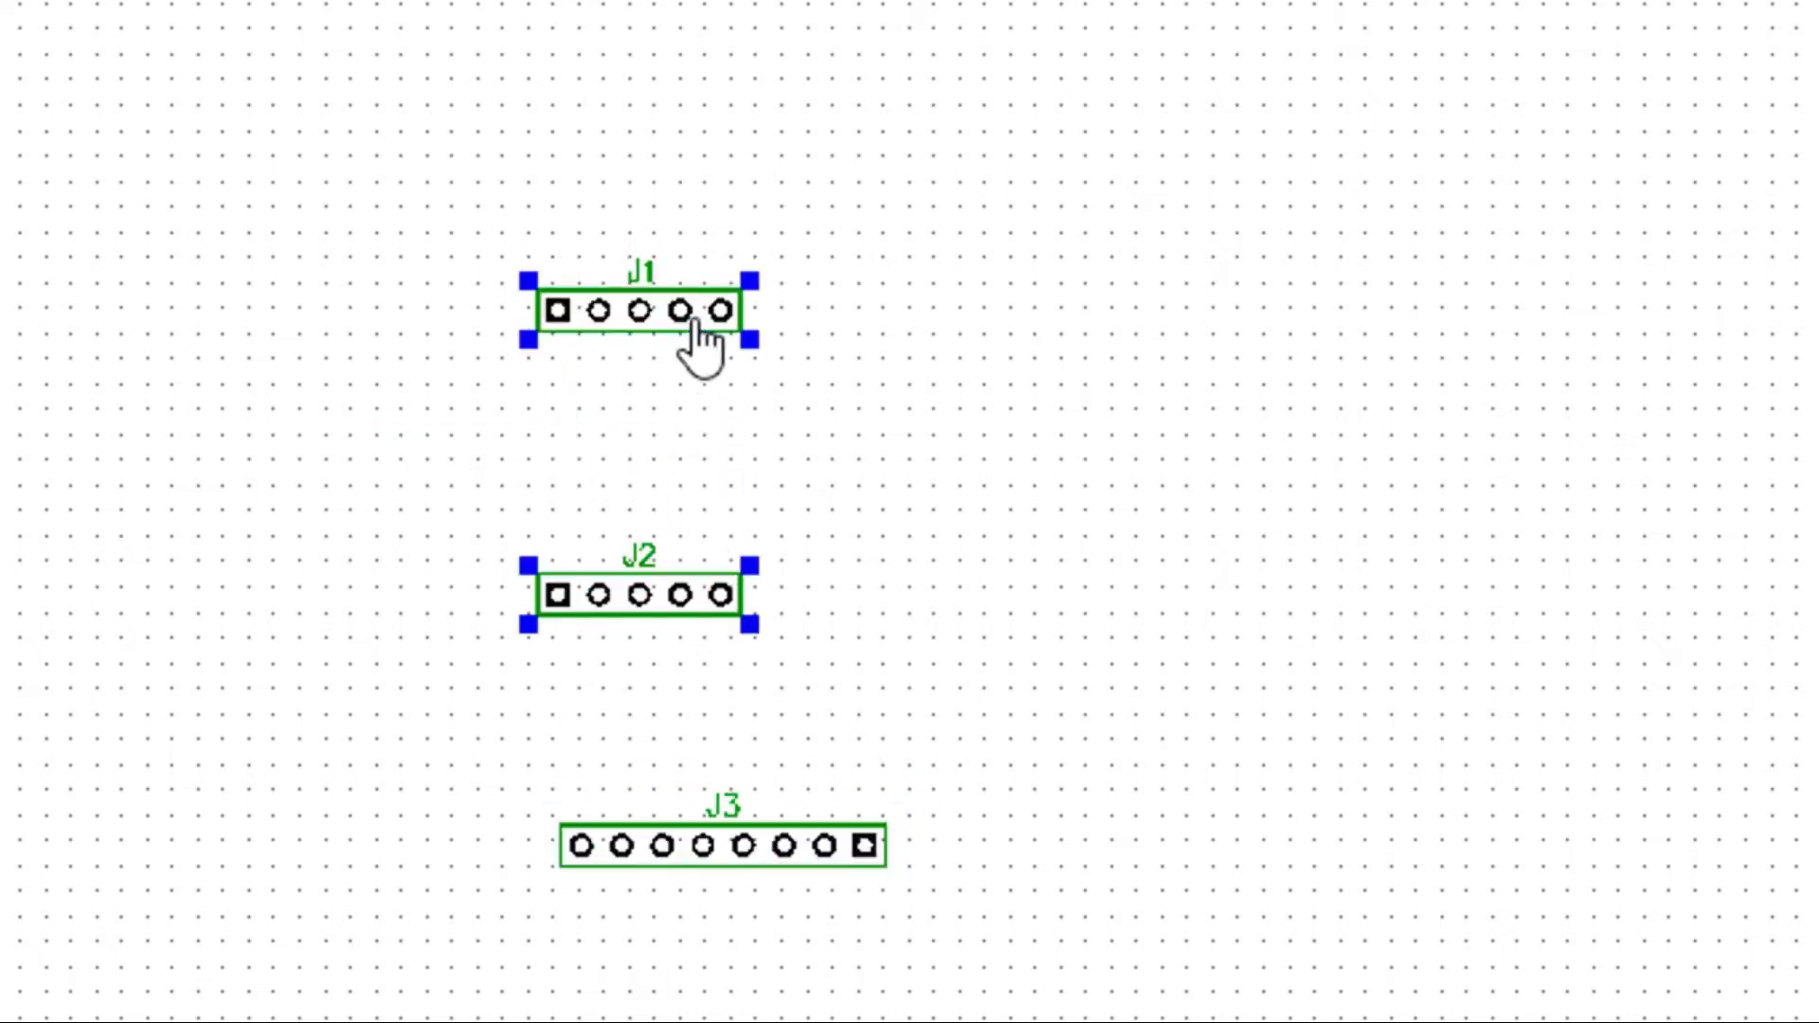
right_click(694, 322)
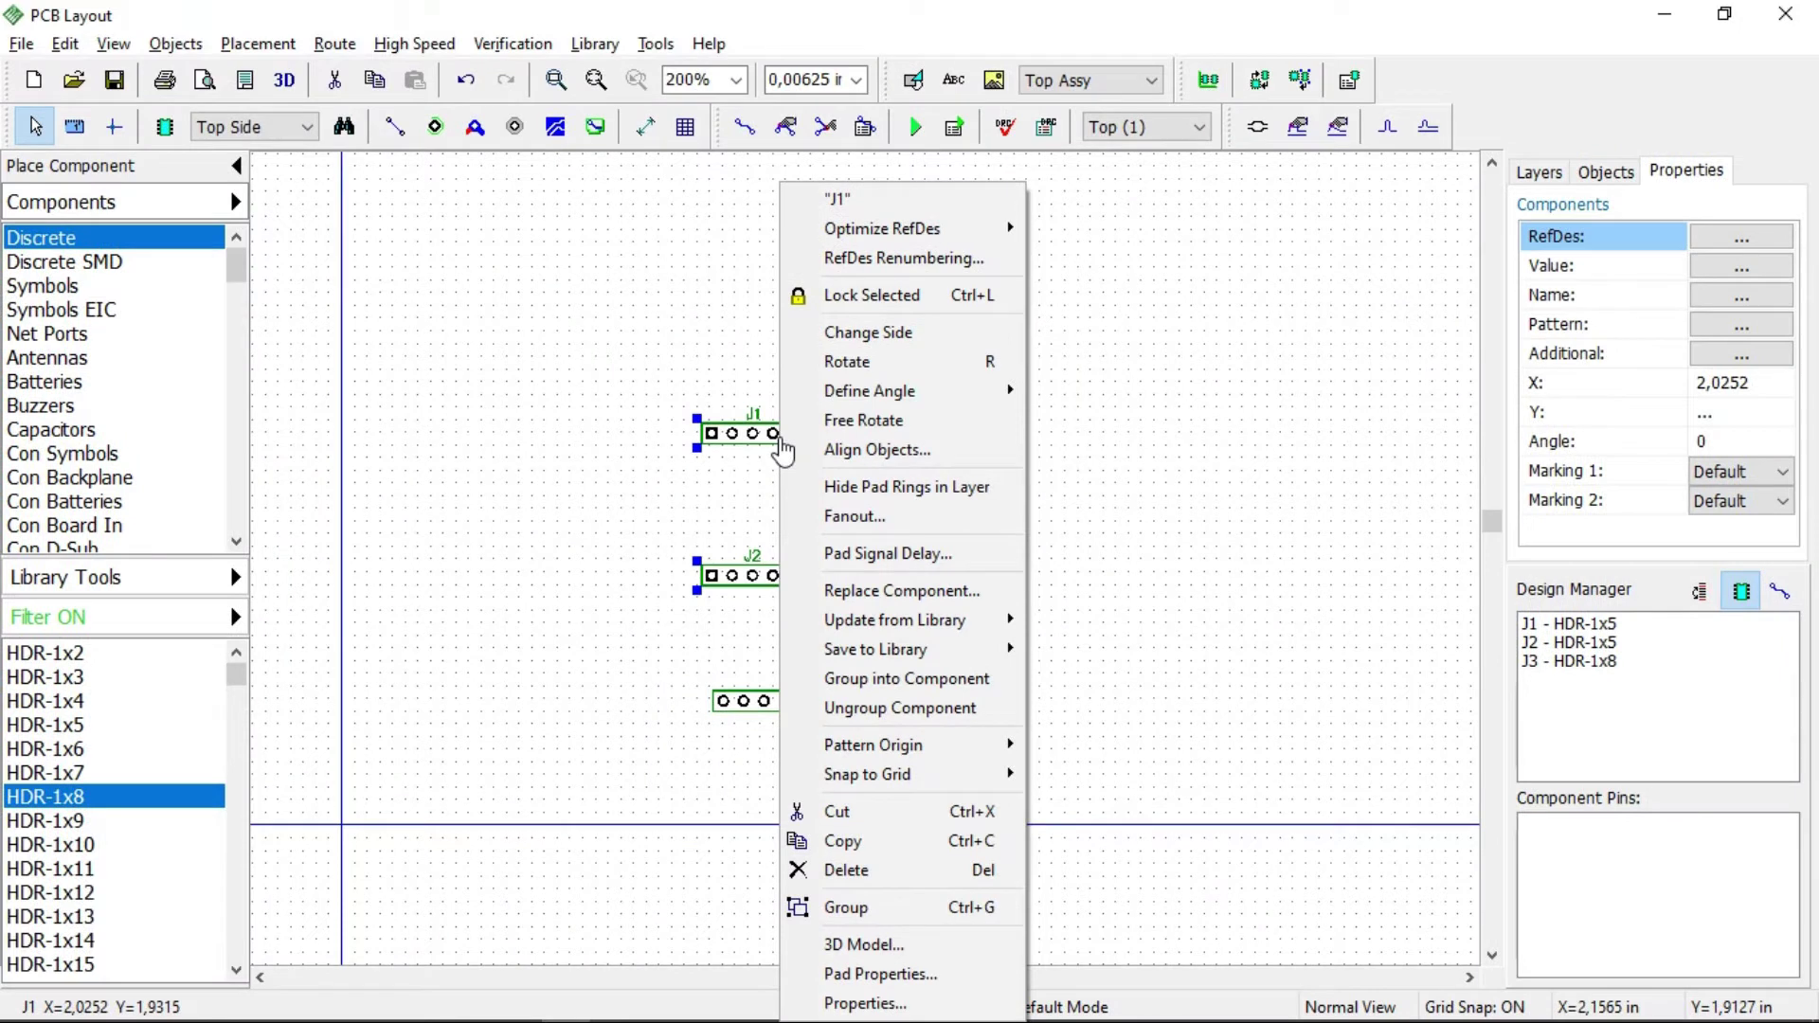
left_click(895, 905)
left_click(777, 602)
left_click(1057, 519)
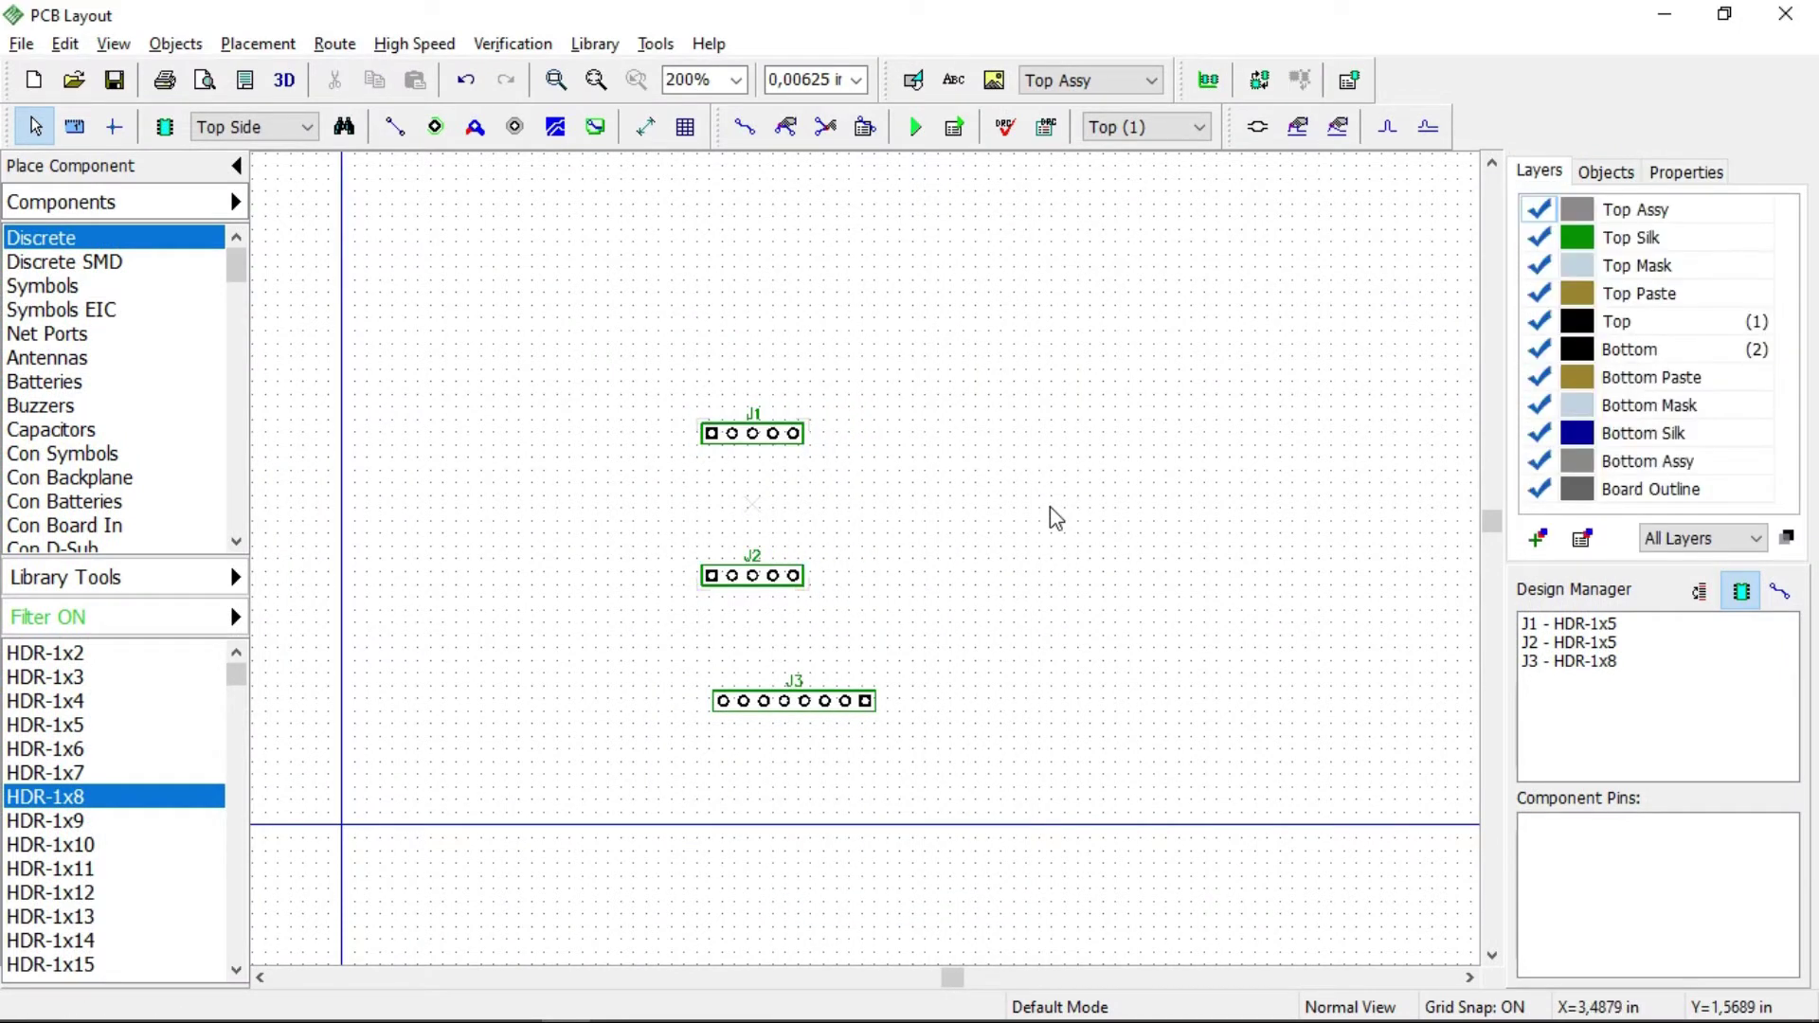
left_click_drag(630, 383, 885, 621)
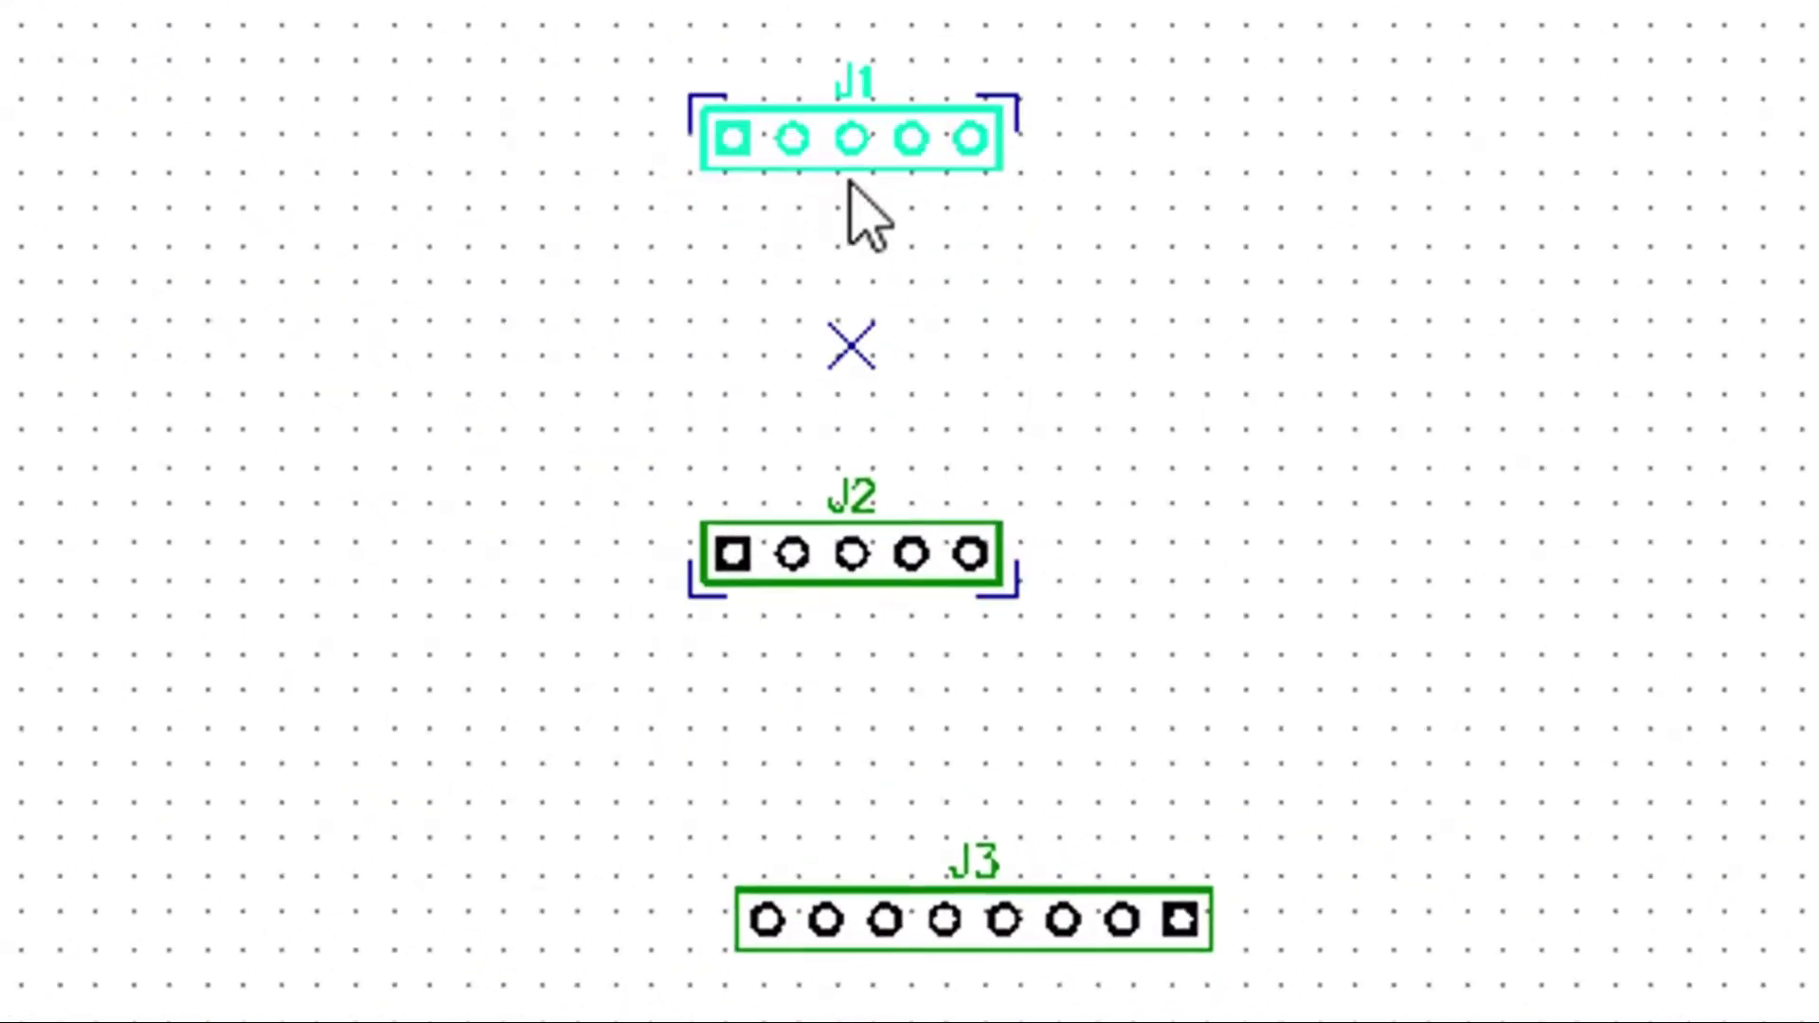
left_click(1191, 701)
Move header J3 further down from J2, to about X 2.20, Y 0.225 in.
left_click_drag(1047, 988, 1018, 1022)
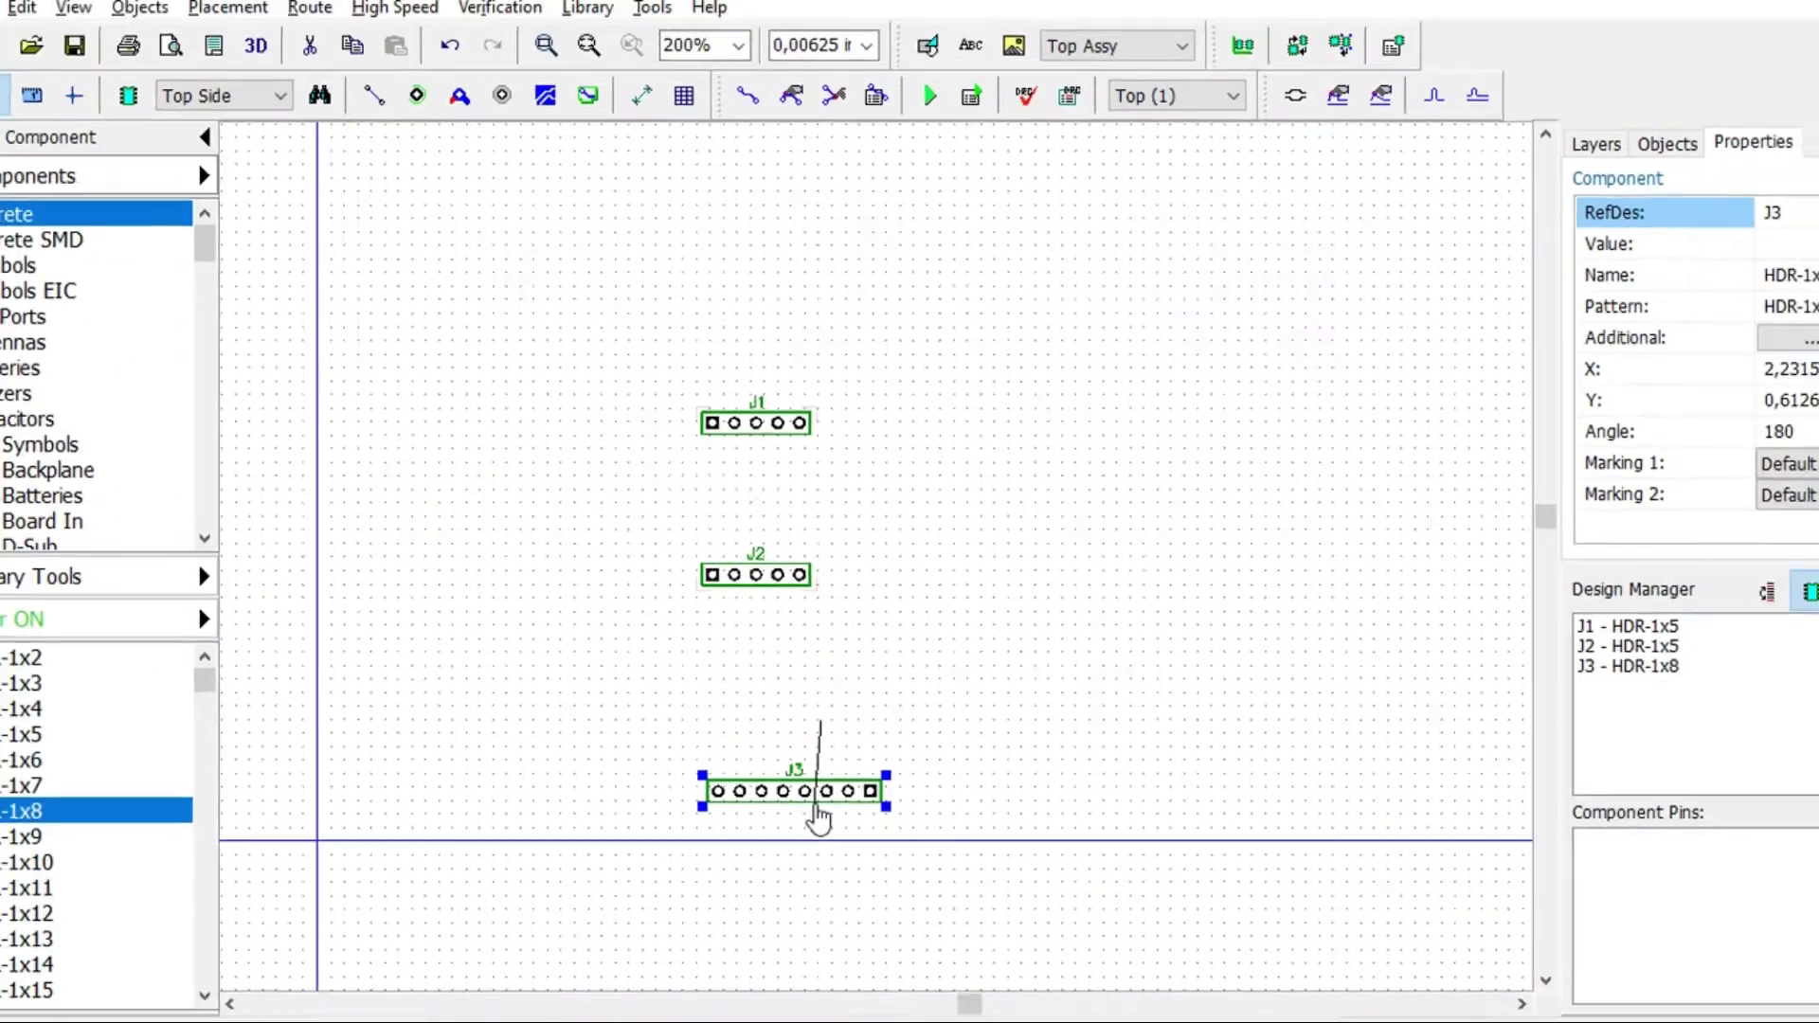
left_click_drag(816, 813, 818, 814)
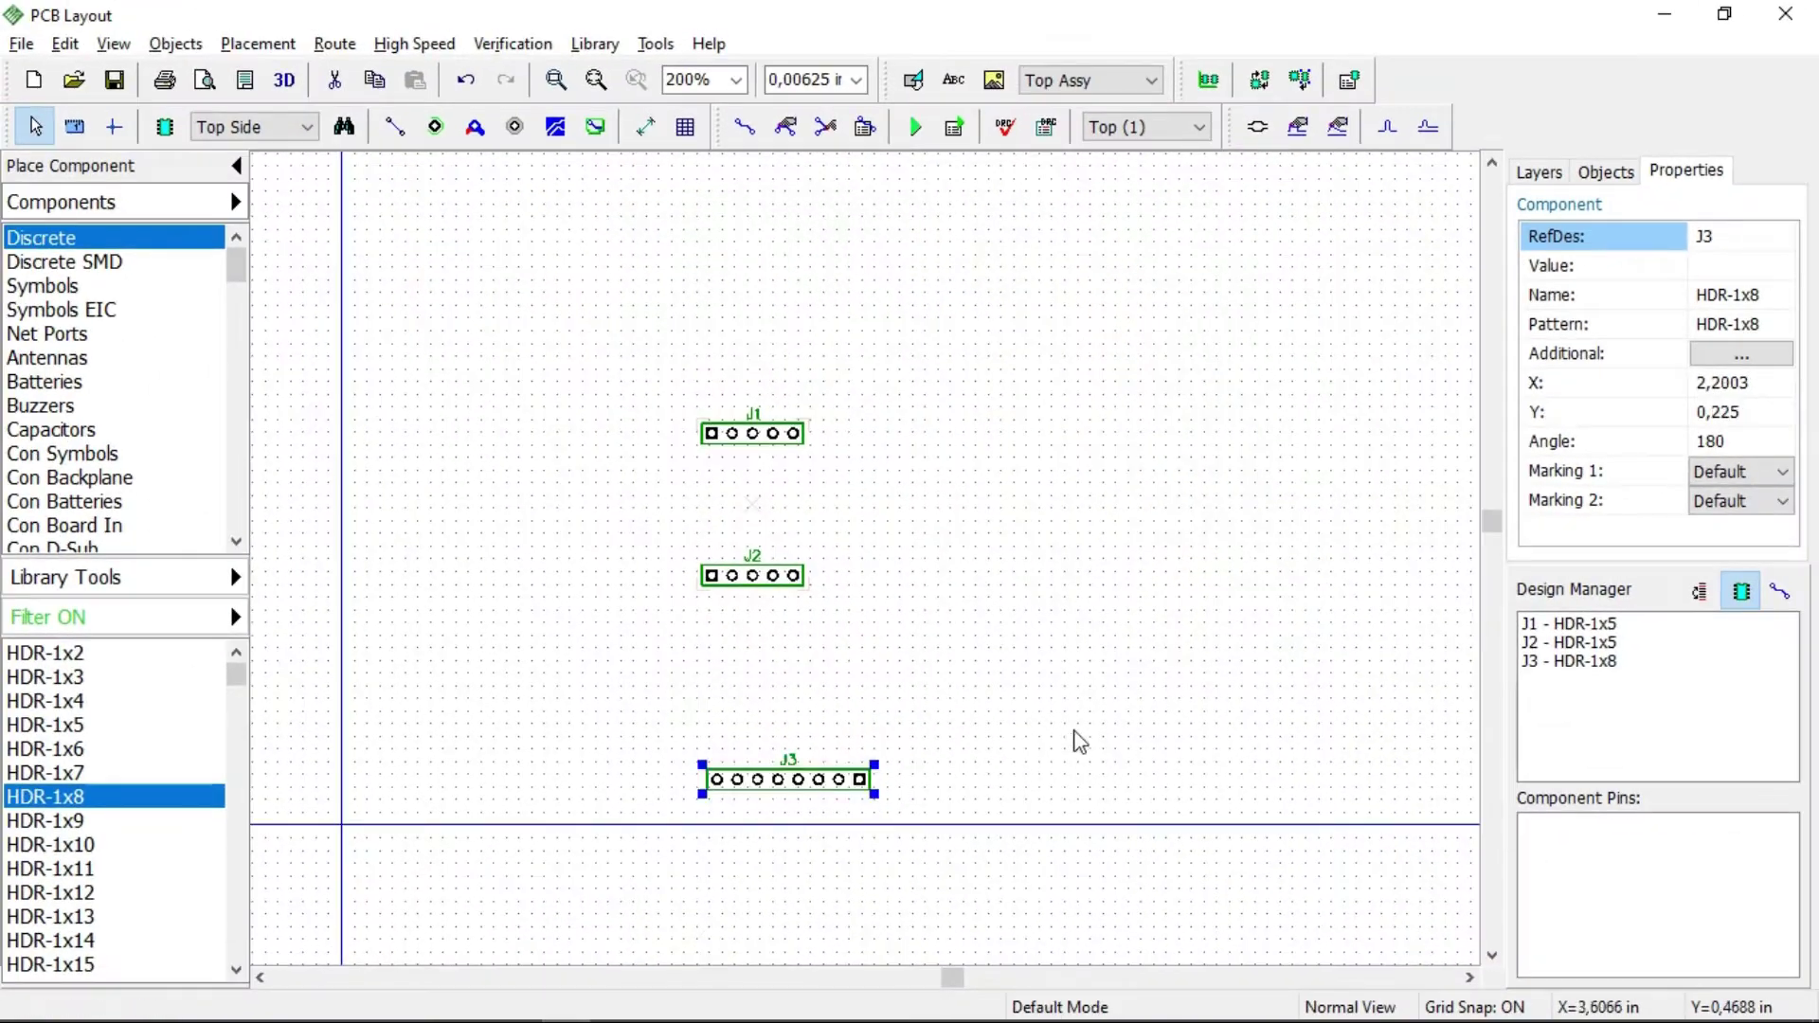
left_click(1101, 755)
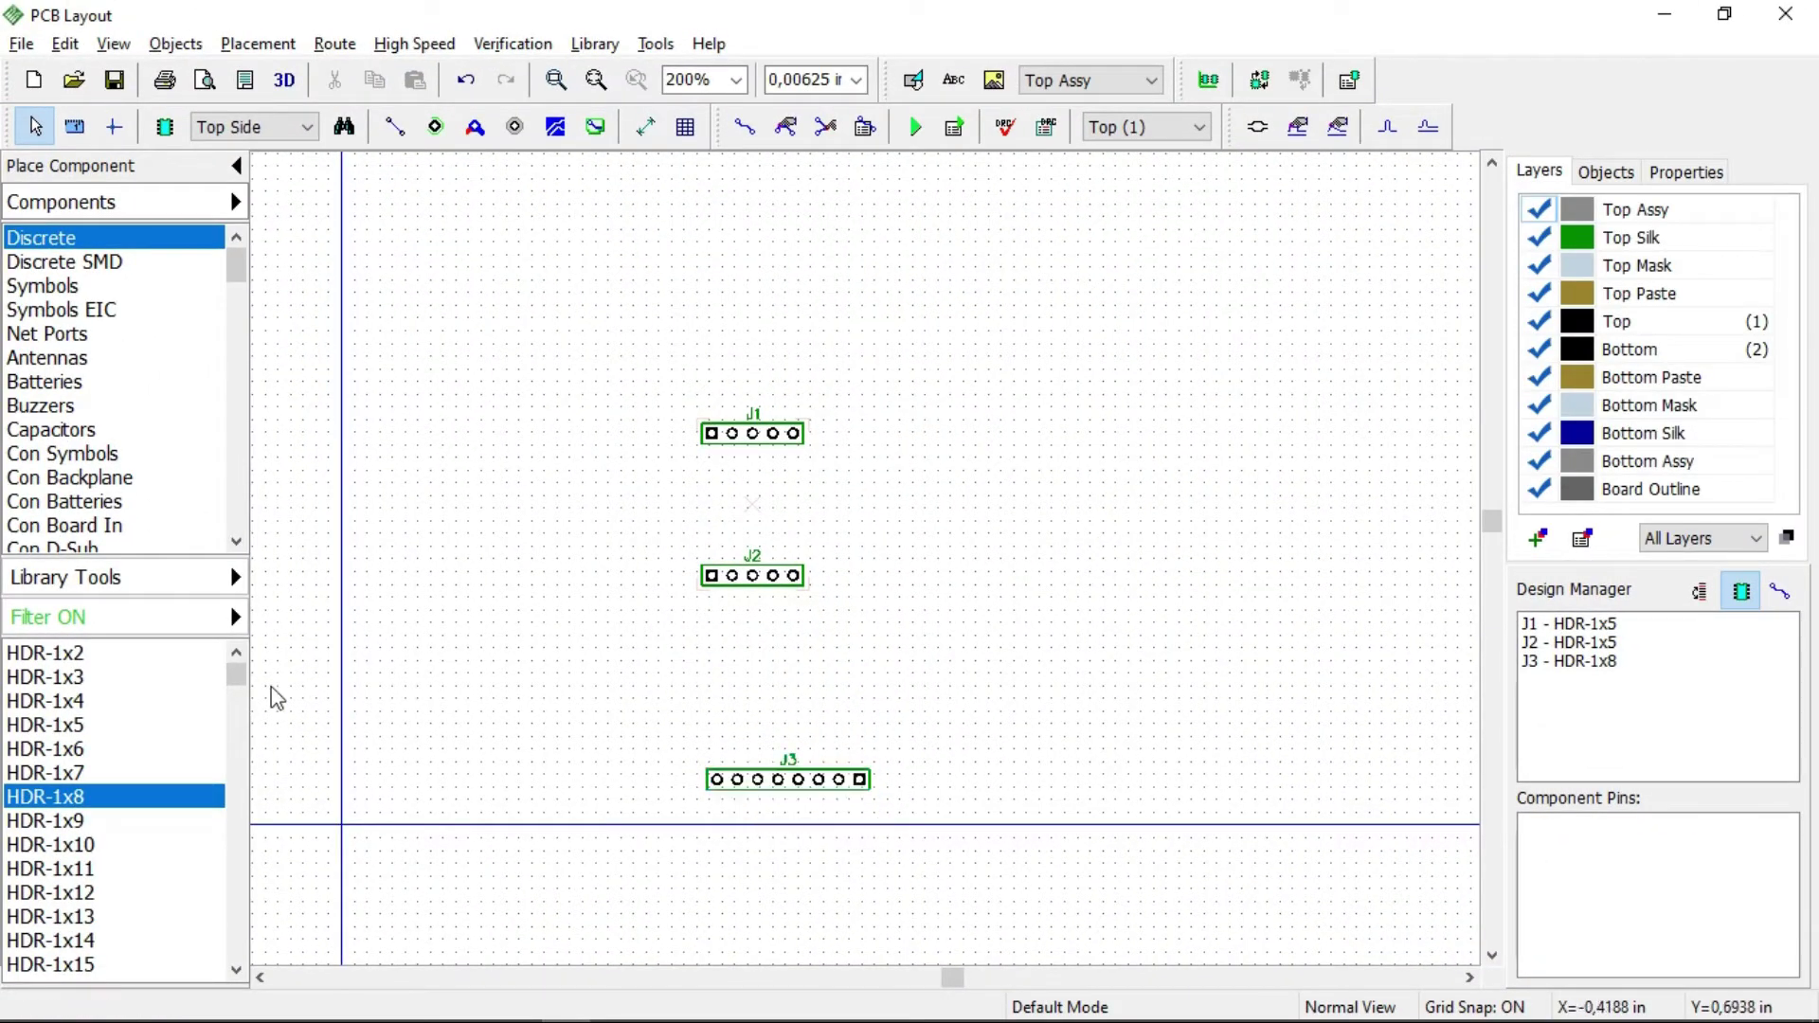
Replace the eight-pin header J3 with a nine-pin HDR-1x9 header below J2.
left_click(231, 618)
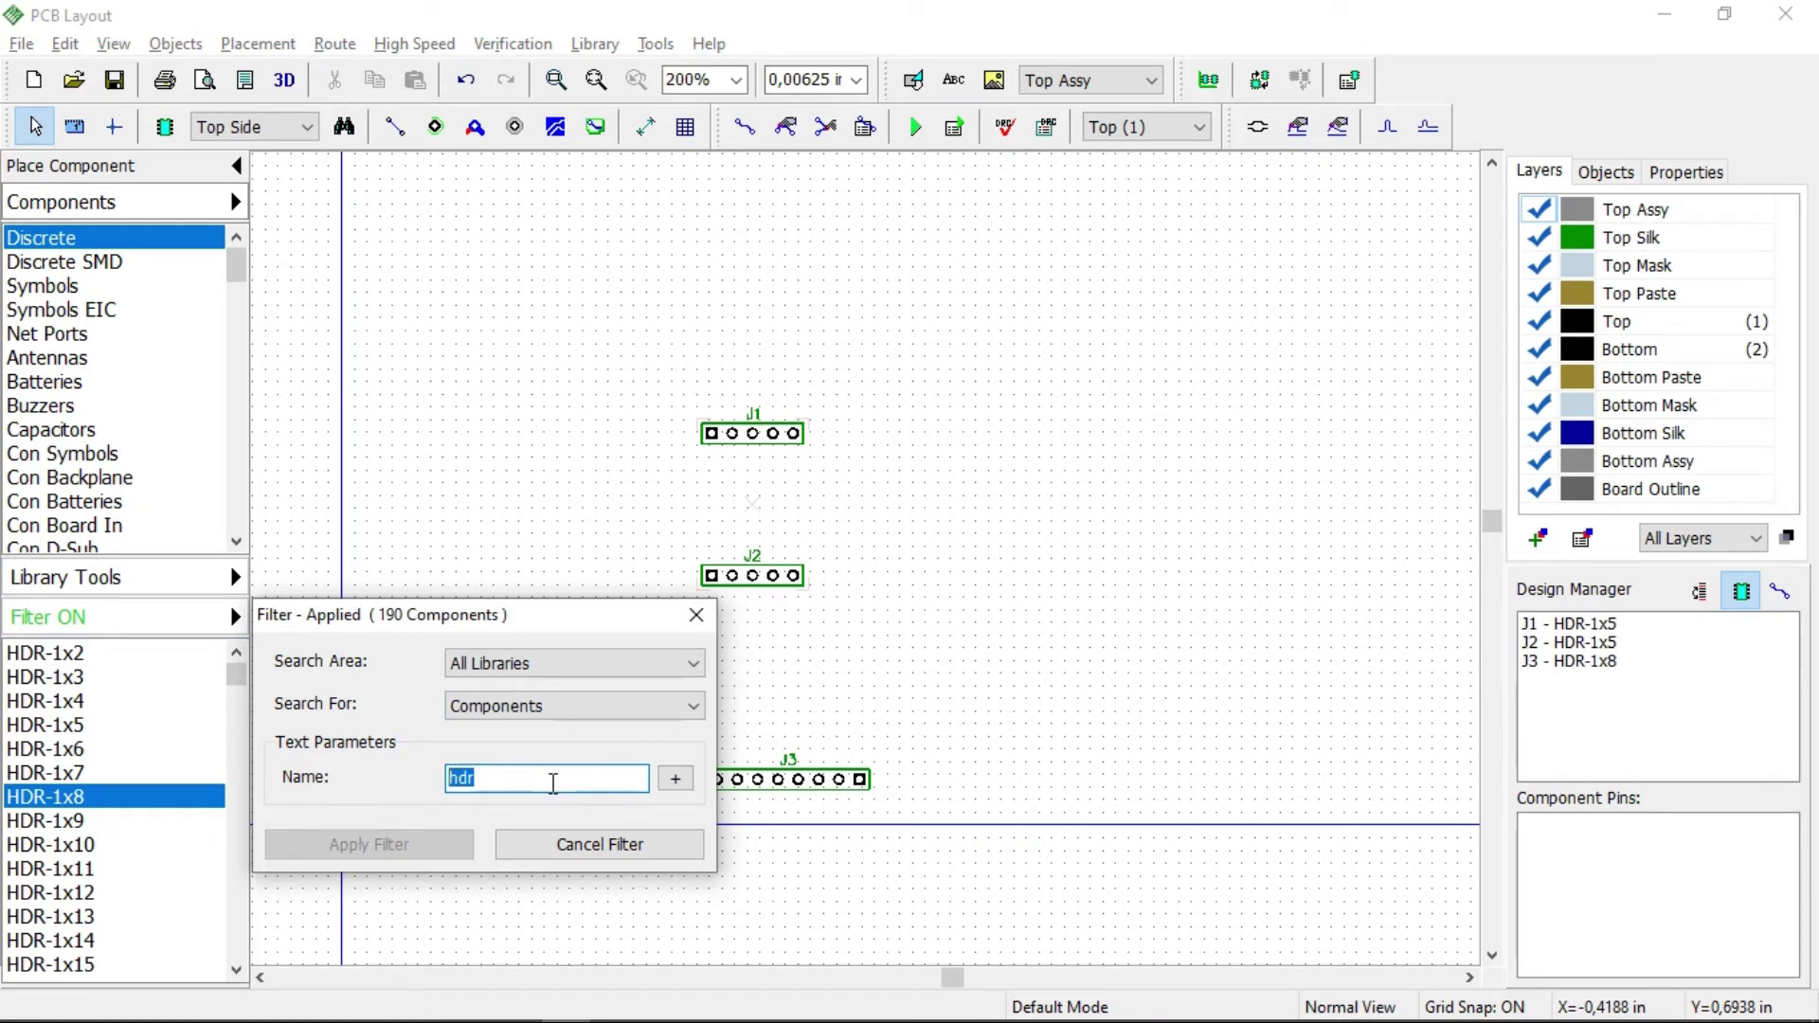
left_click(697, 614)
left_click(813, 805)
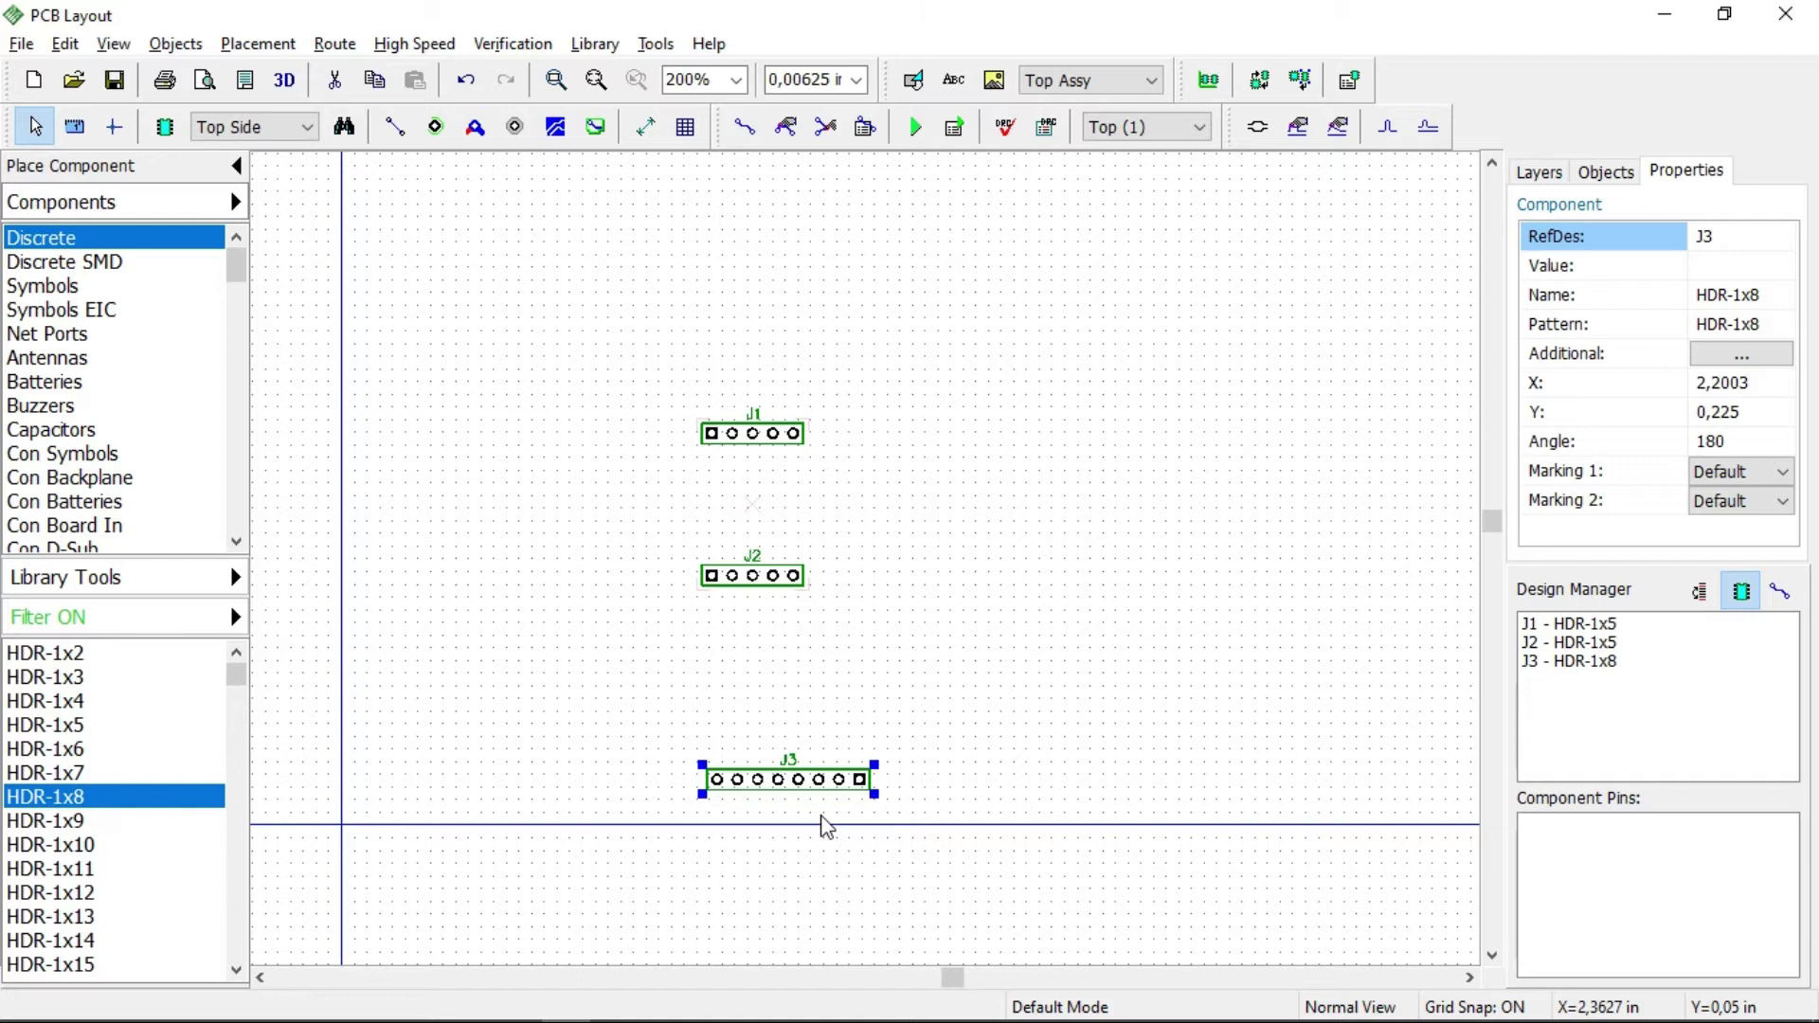
key("Delete")
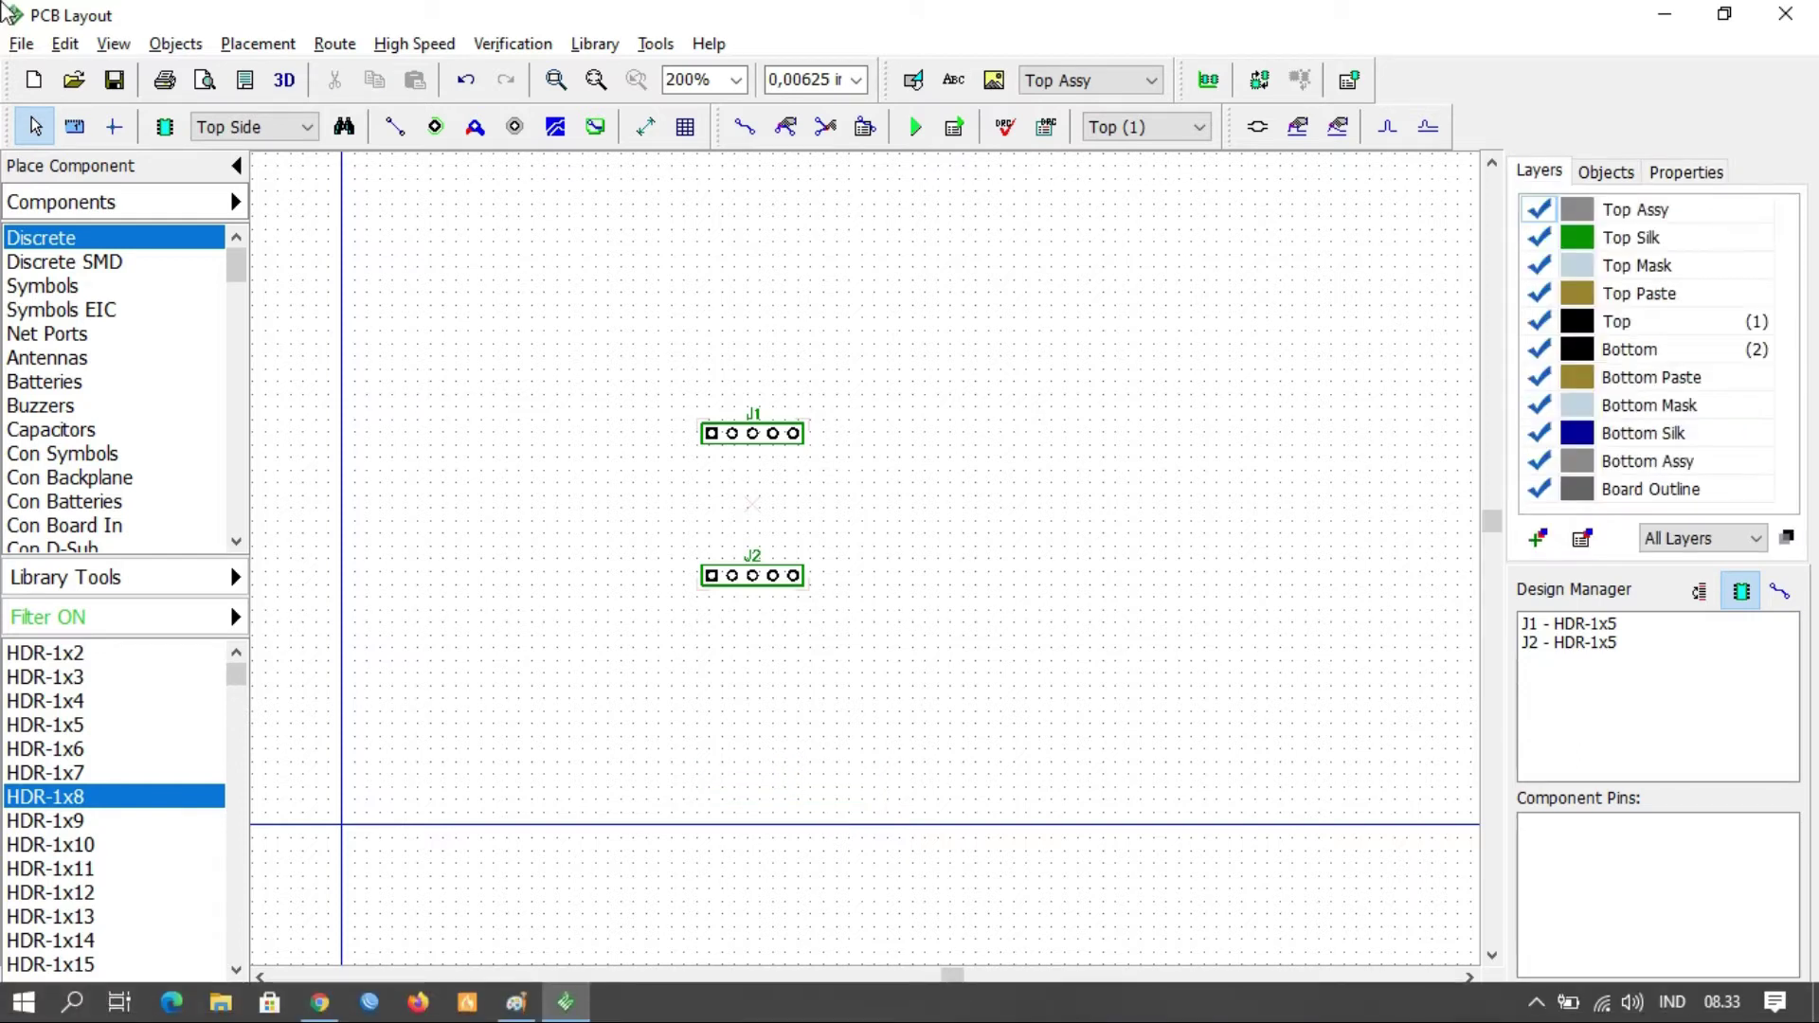
left_click(68, 821)
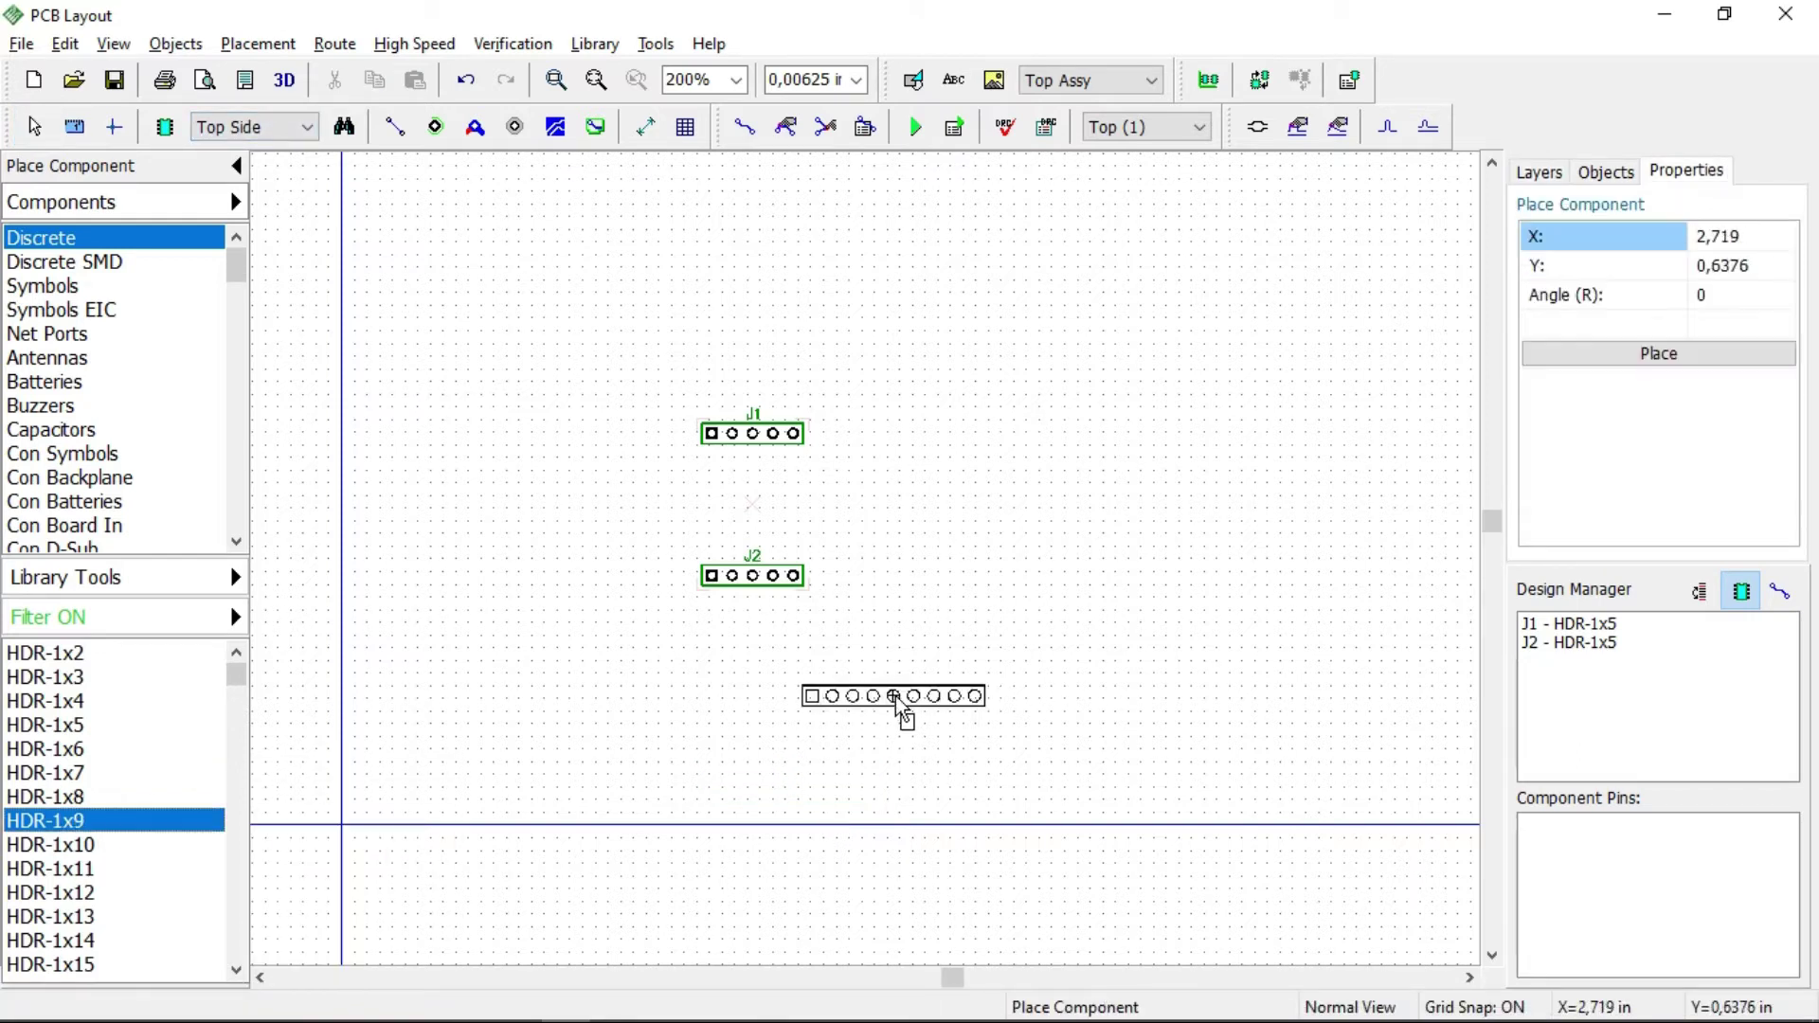
left_click(796, 759)
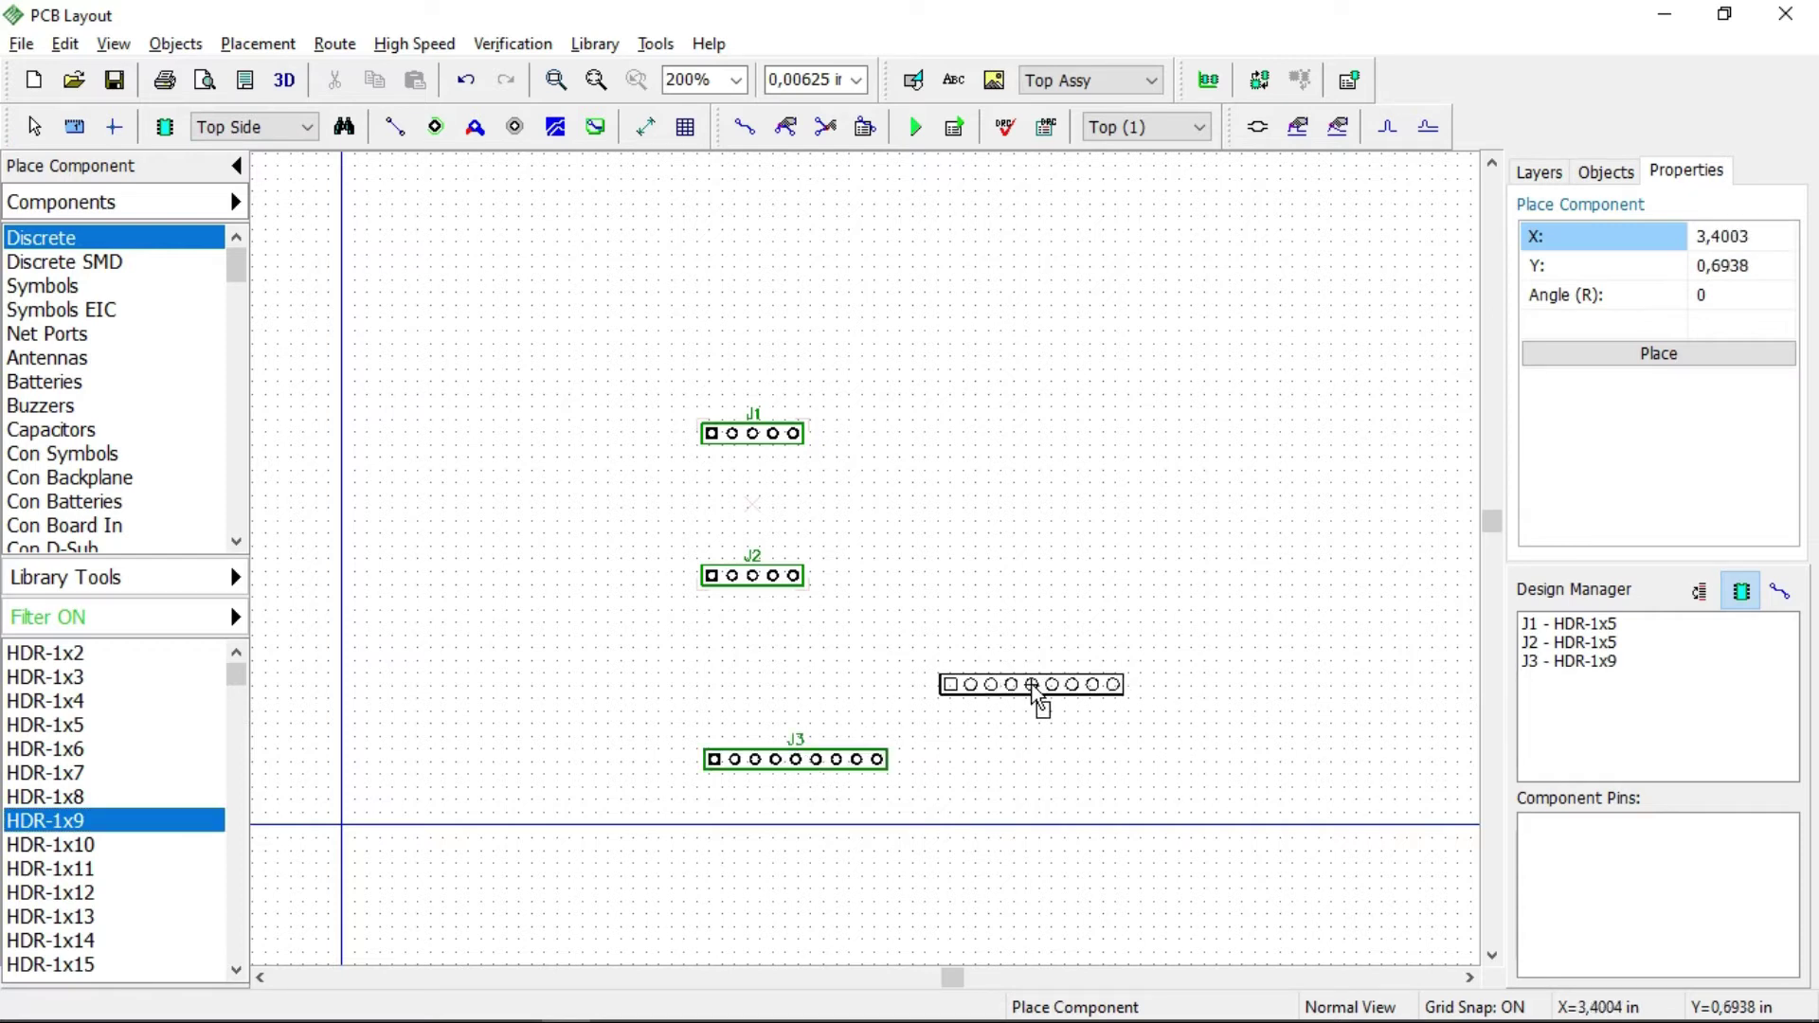
key("Escape")
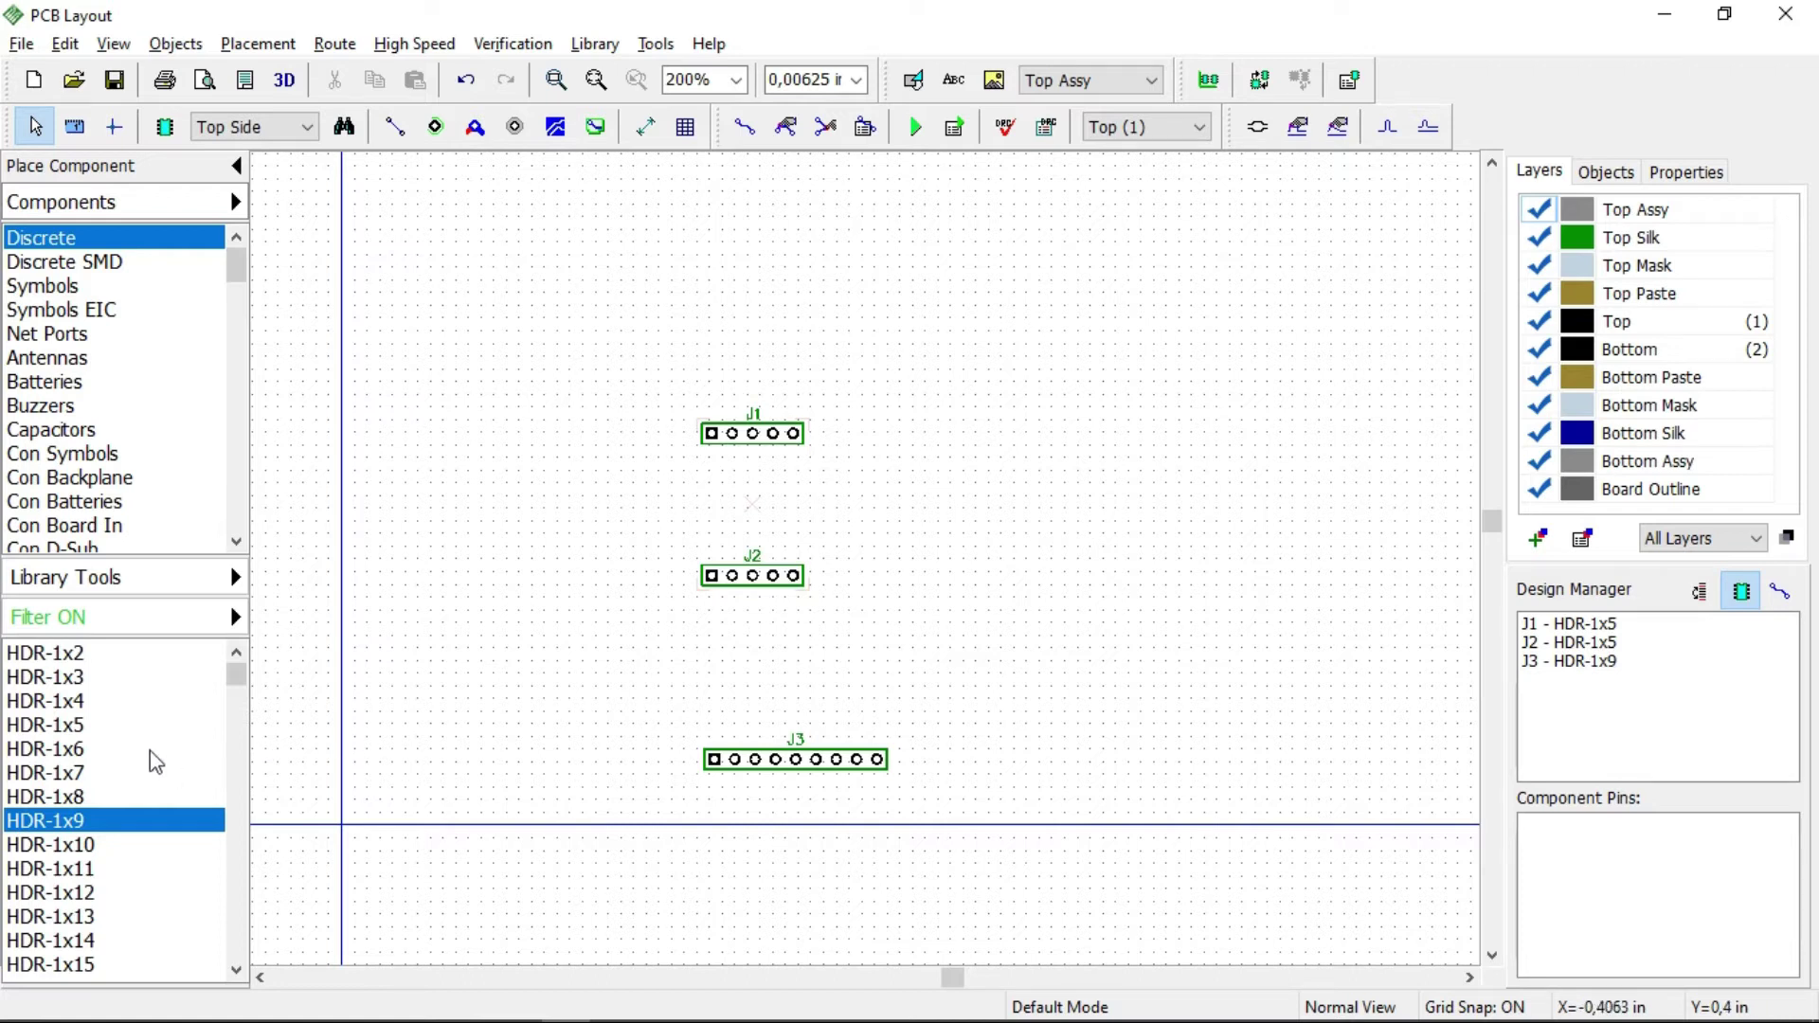
Filter the component library by the name "res" and place one RES resistor between J2 and J3, offset to their right.
left_click(191, 627)
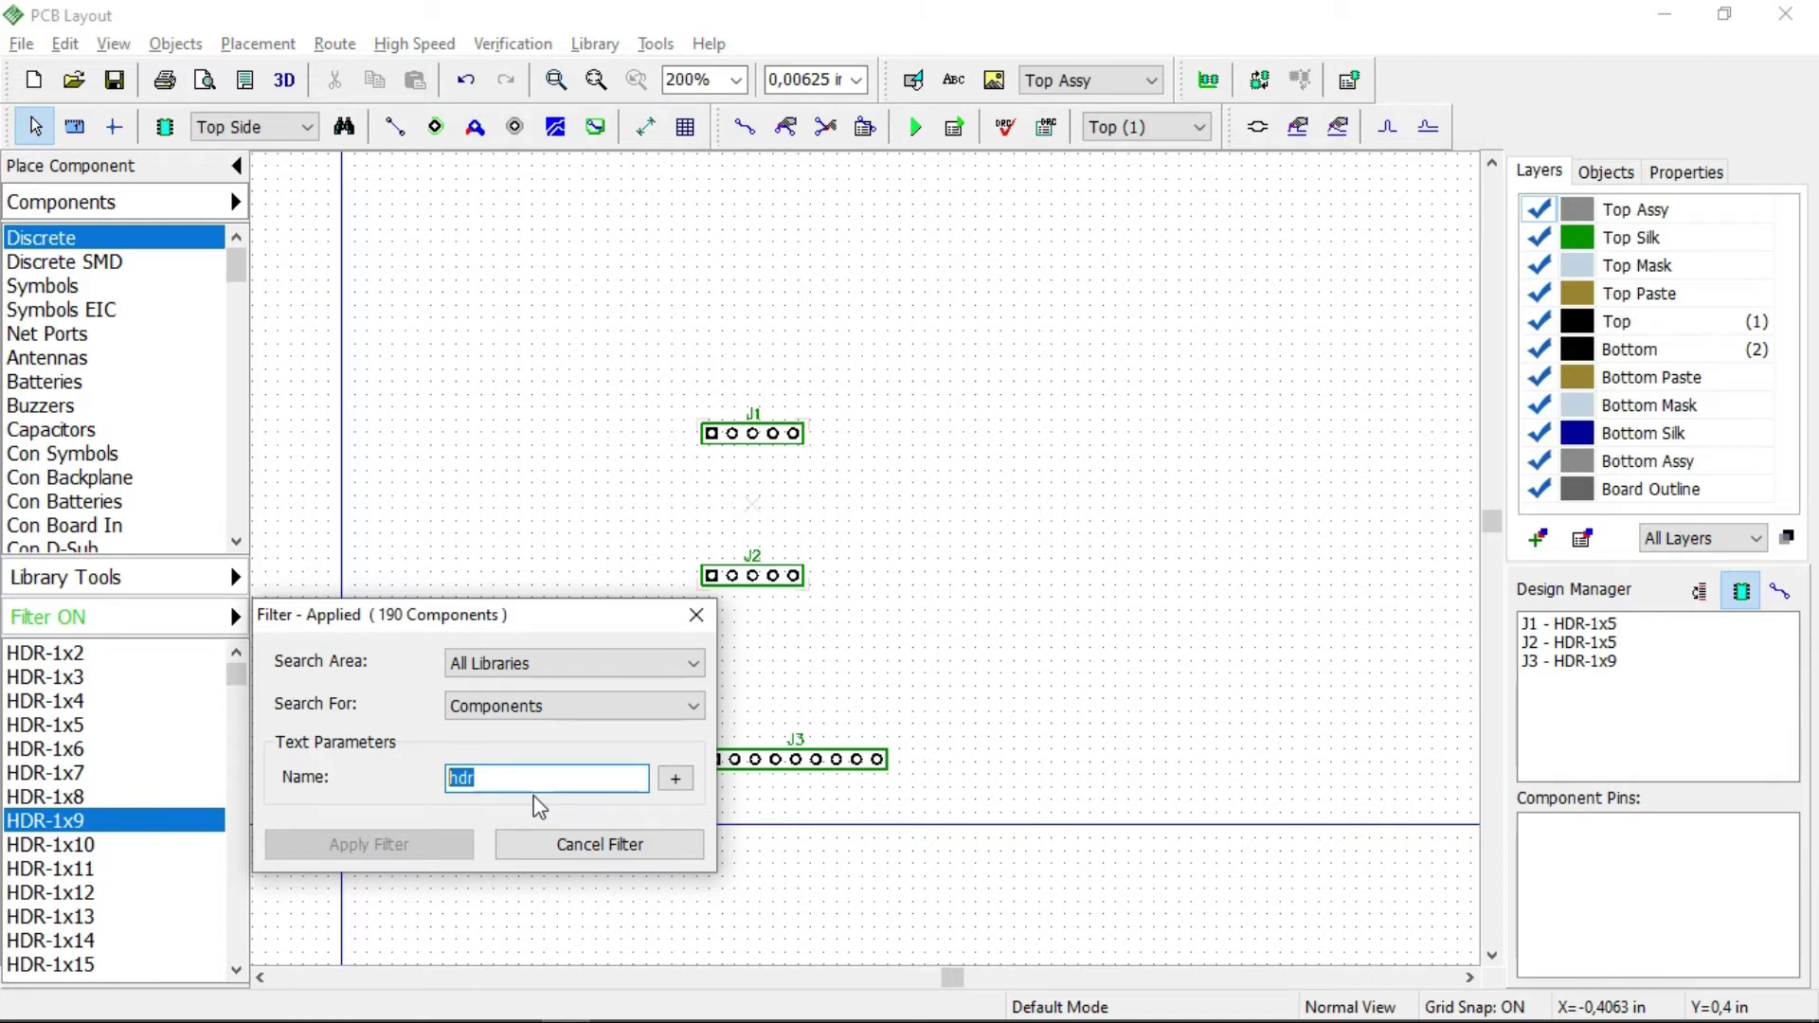
type("res")
key("Return")
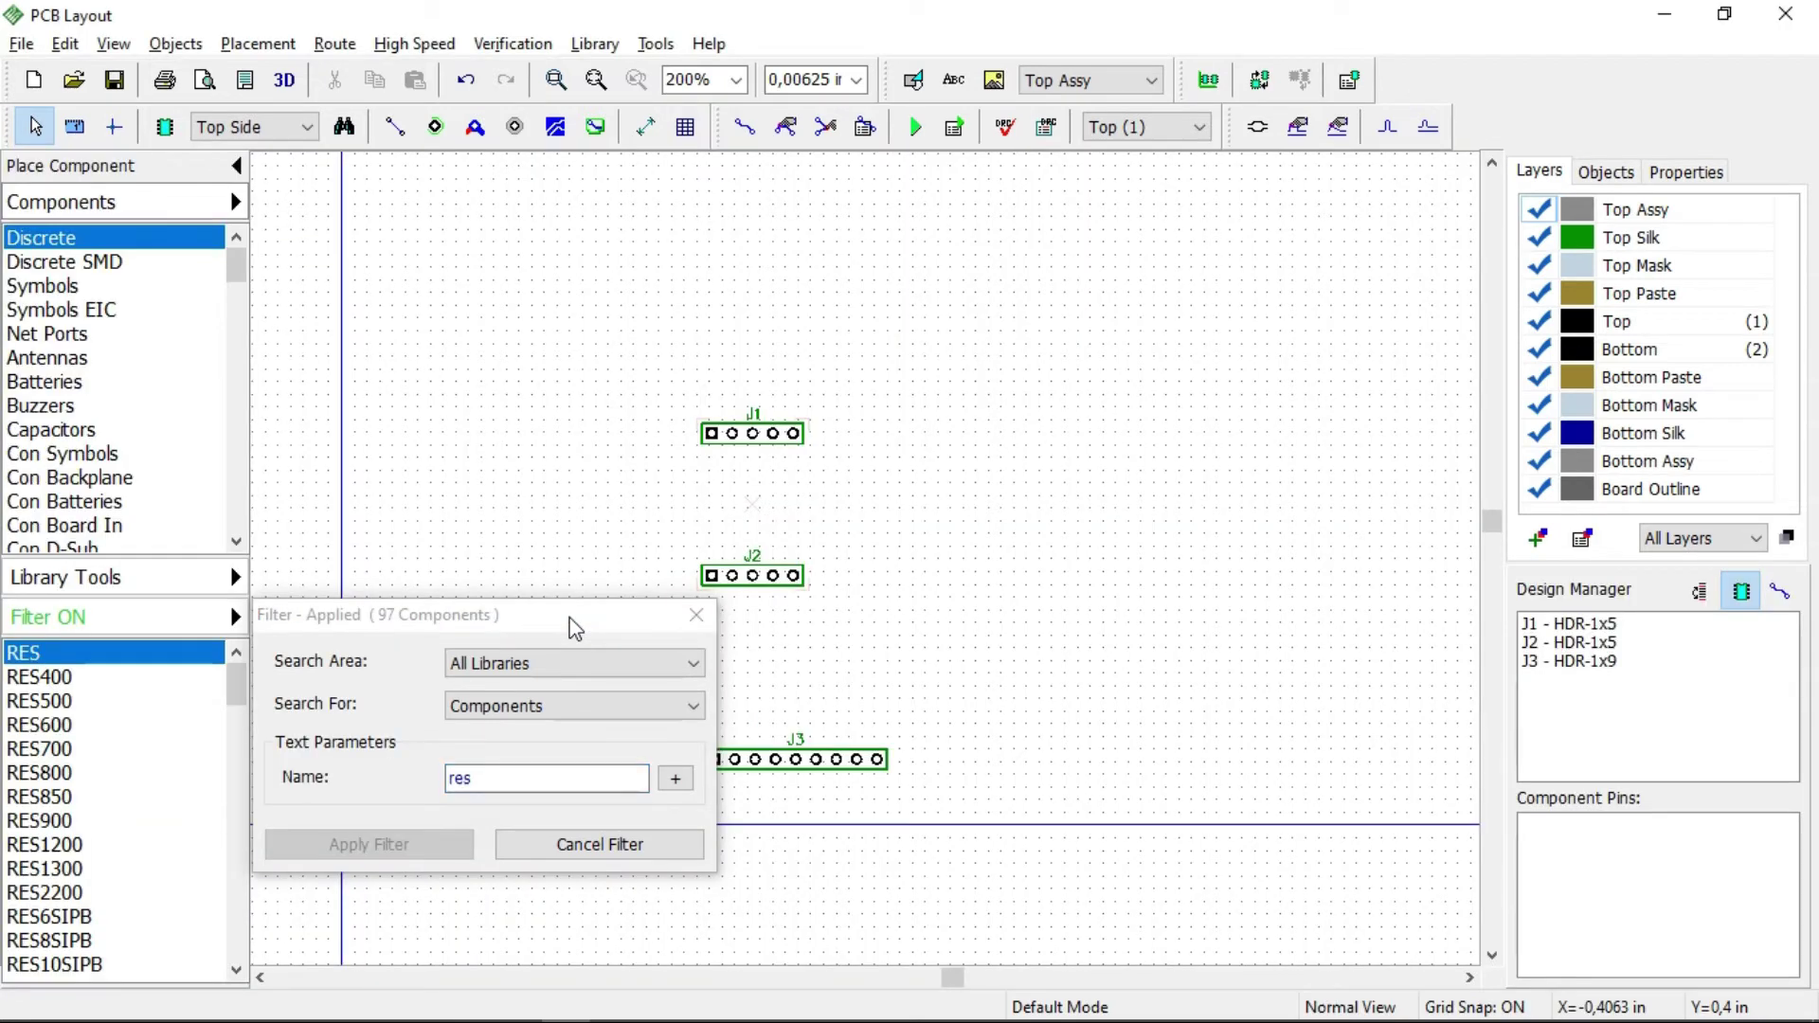
left_click(101, 655)
left_click(944, 652)
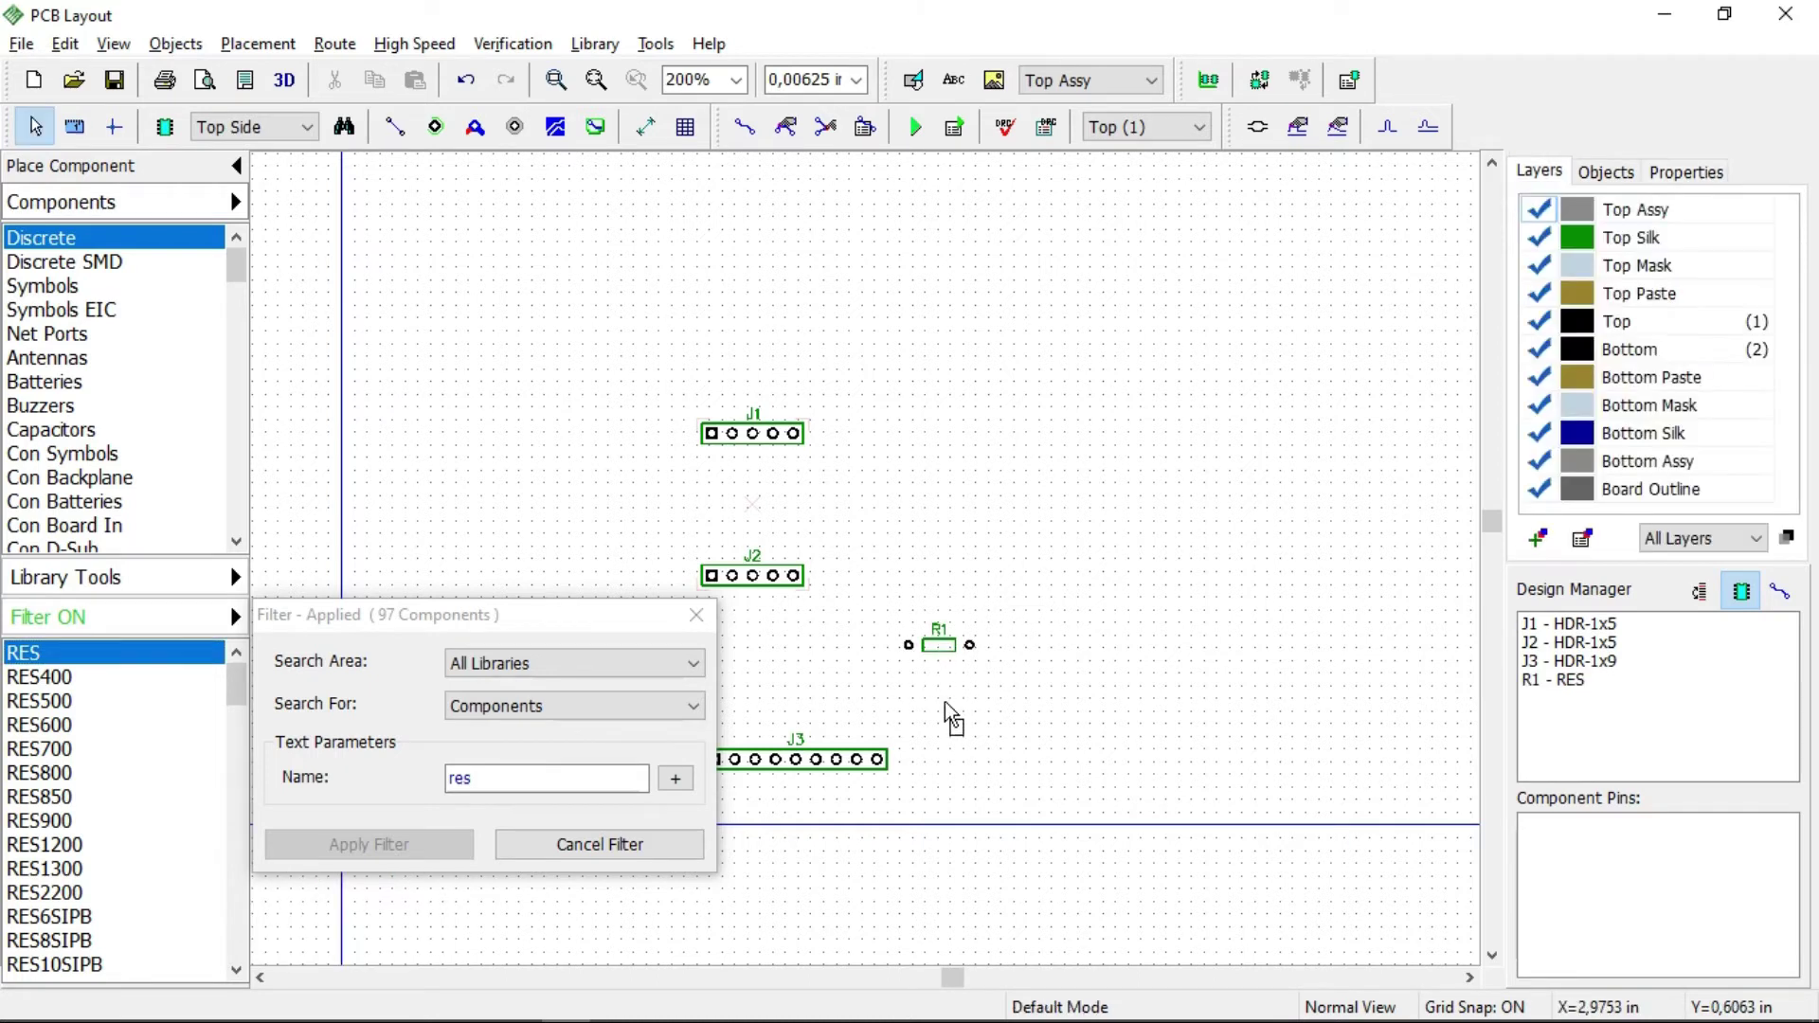
left_click(697, 615)
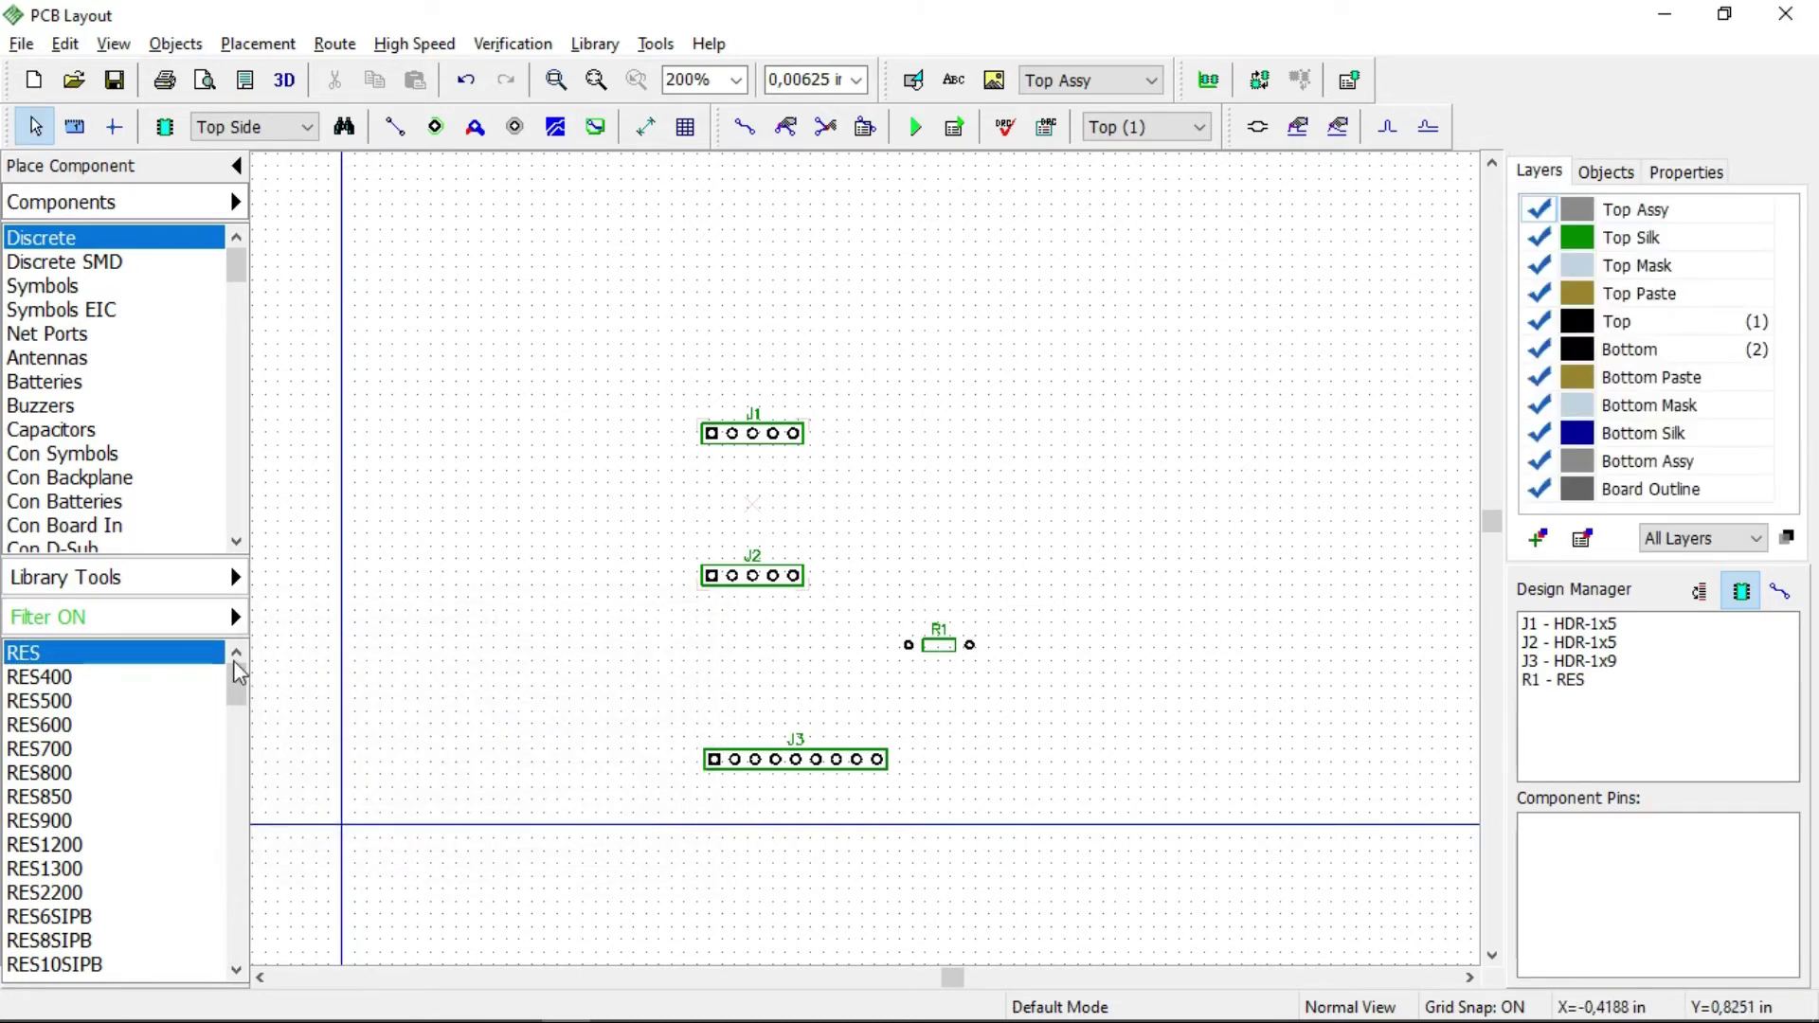
Place seven more RES resistors in a column above R1.
left_click(132, 661)
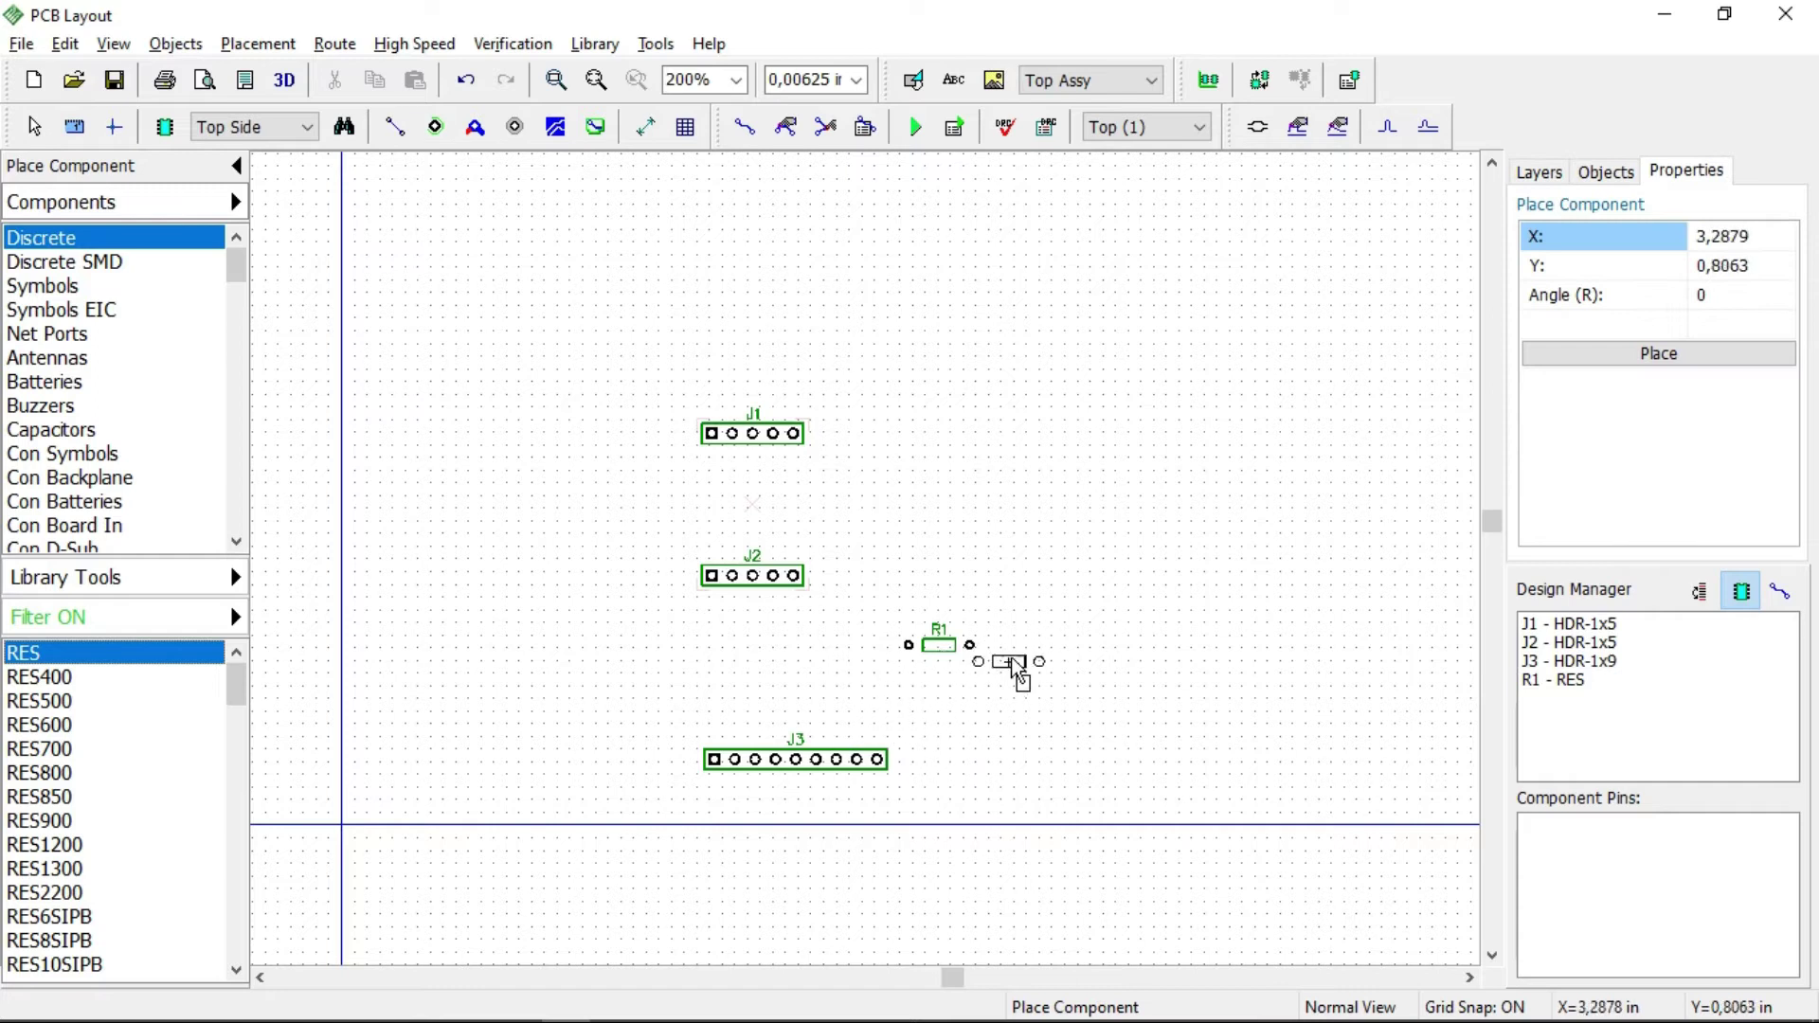
left_click(941, 629)
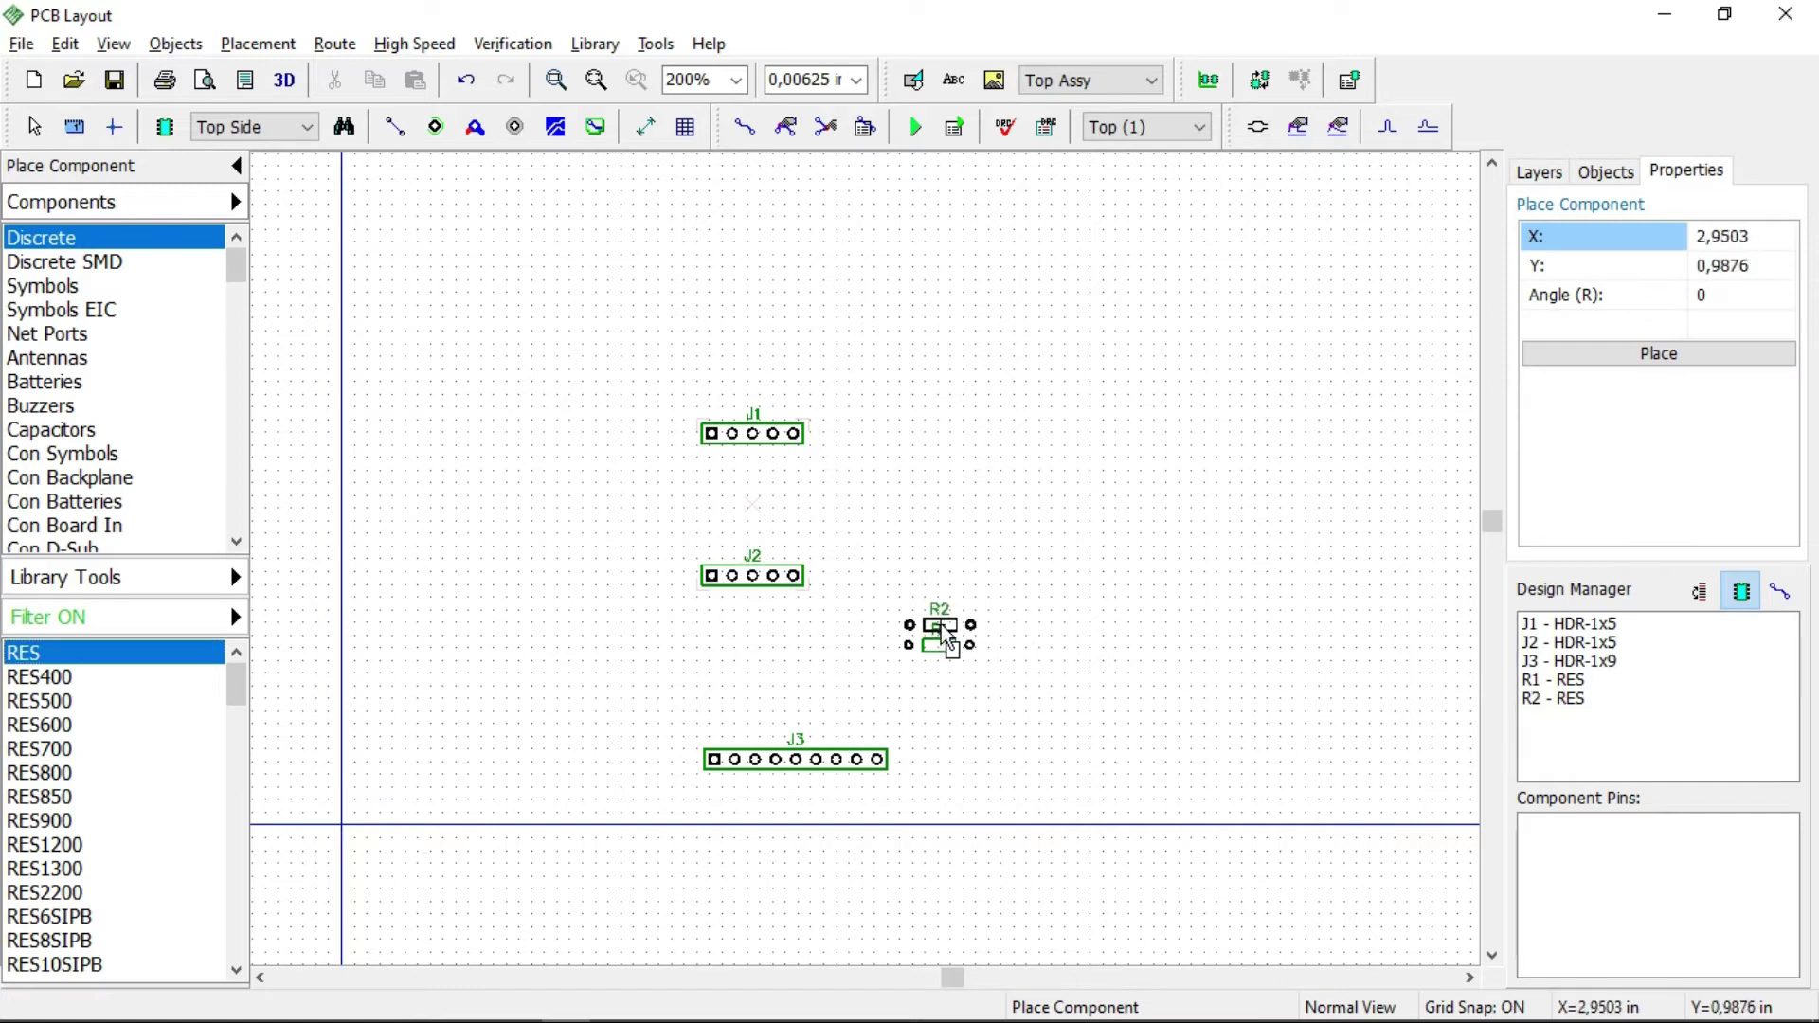
left_click(943, 626)
left_click(944, 579)
left_click(946, 543)
left_click(953, 500)
left_click(944, 464)
left_click(973, 427)
key("Escape")
Rotate all eight resistors together to 90 degrees.
left_click_drag(862, 373, 1059, 688)
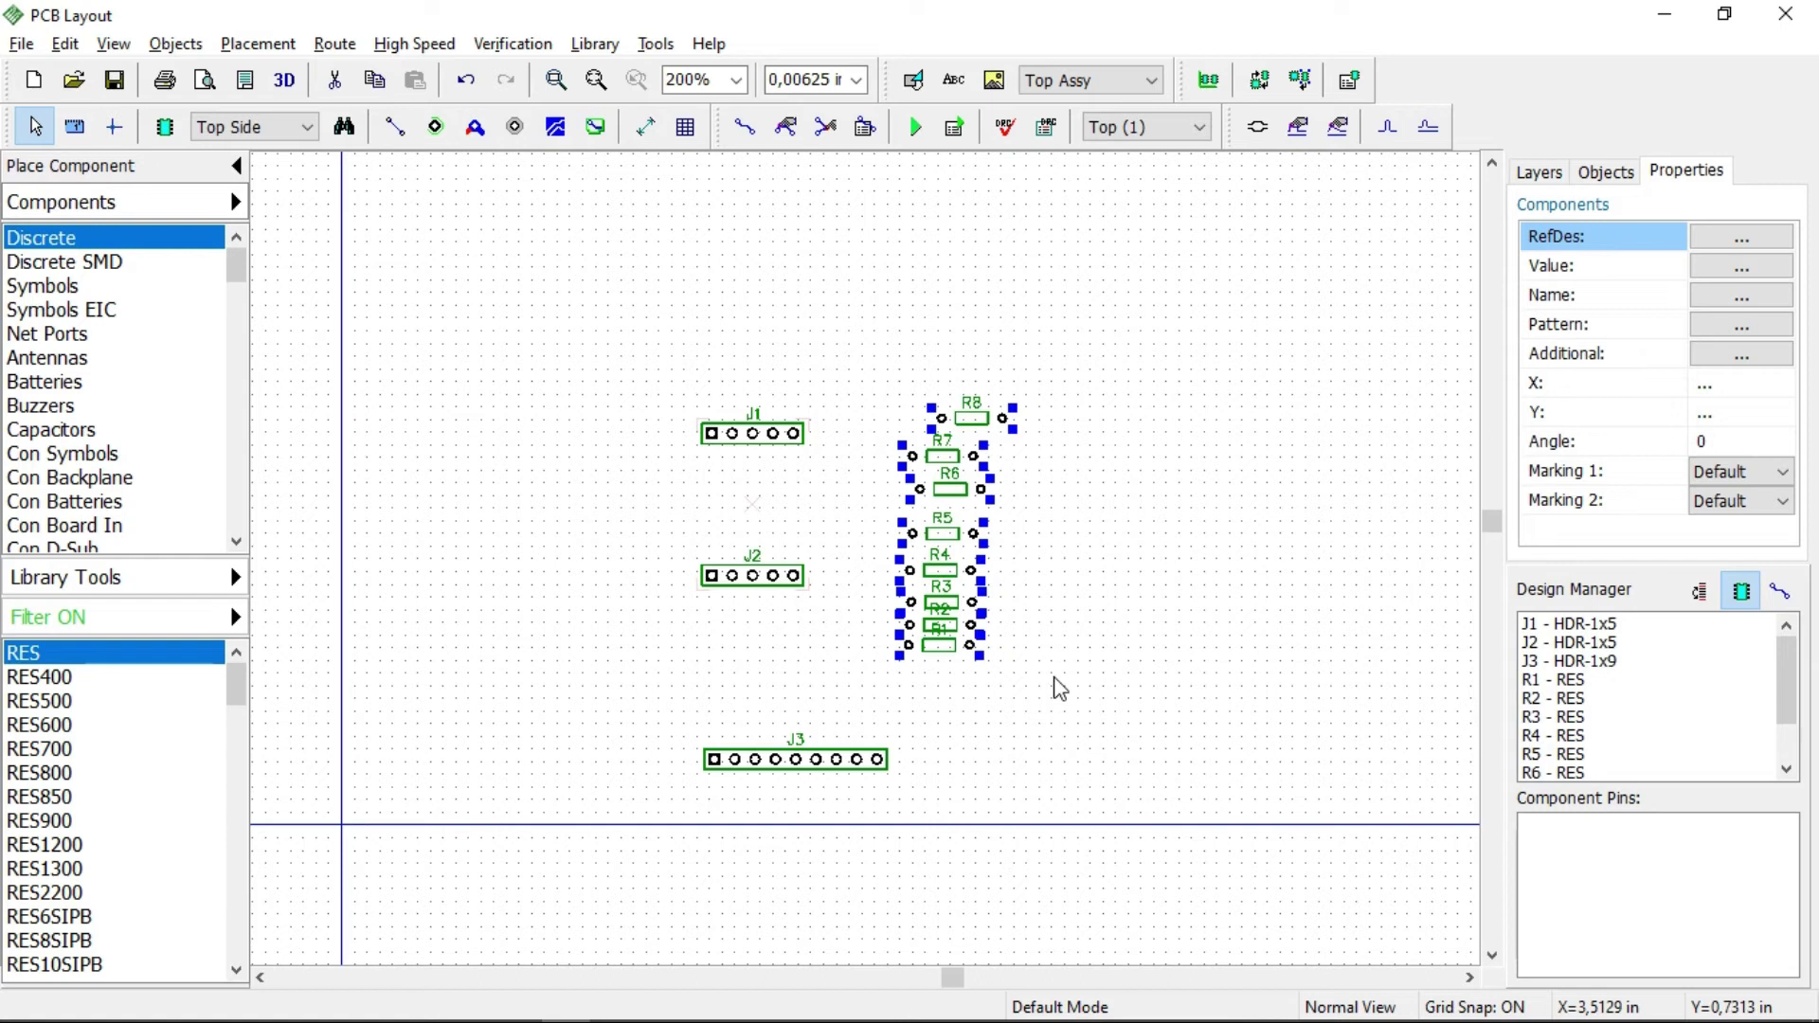
key("r")
left_click(1031, 670)
Arrange the upright resistors side by side in a row between headers J2 and J3.
left_click_drag(930, 573, 727, 730)
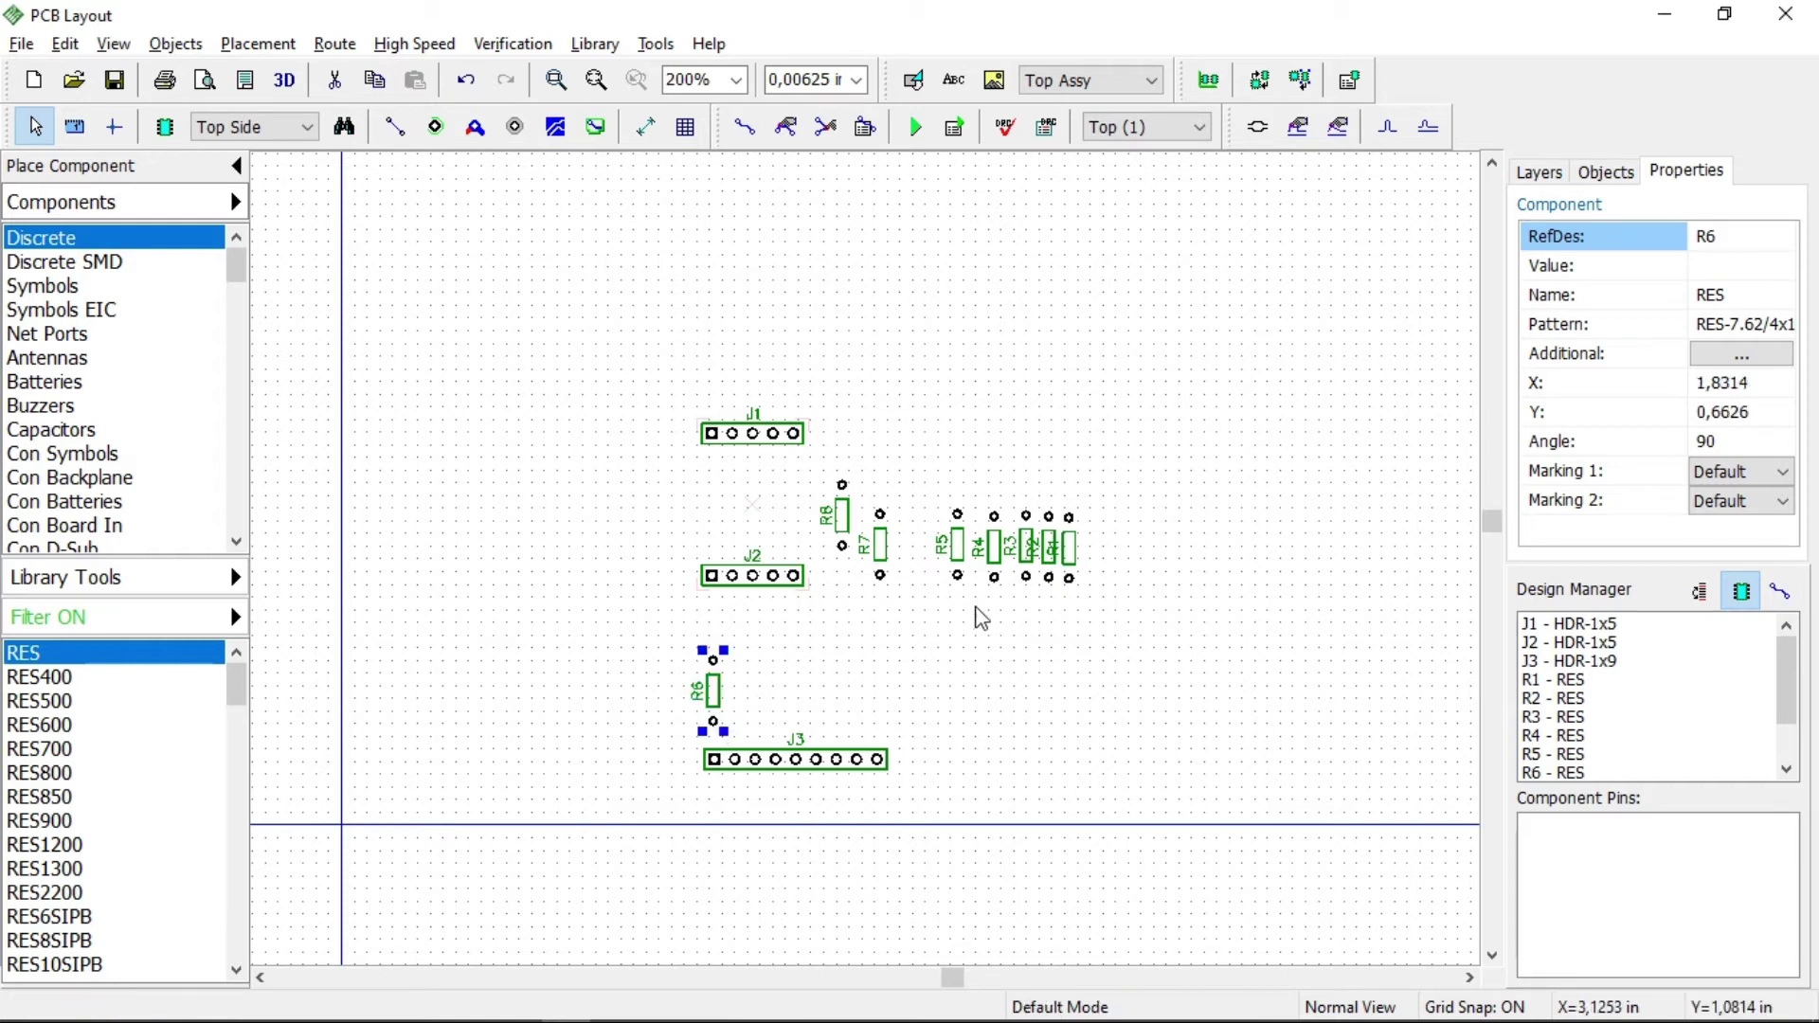
left_click_drag(846, 524, 744, 702)
left_click_drag(881, 554, 770, 699)
left_click_drag(957, 548, 825, 694)
left_click_drag(1025, 547, 846, 695)
left_click_drag(1038, 578, 910, 723)
Shift the whole row of eight resistors slightly left above header J3.
left_click(1060, 686)
left_click_drag(662, 638, 1008, 744)
left_click_drag(871, 711, 853, 709)
left_click(1009, 685)
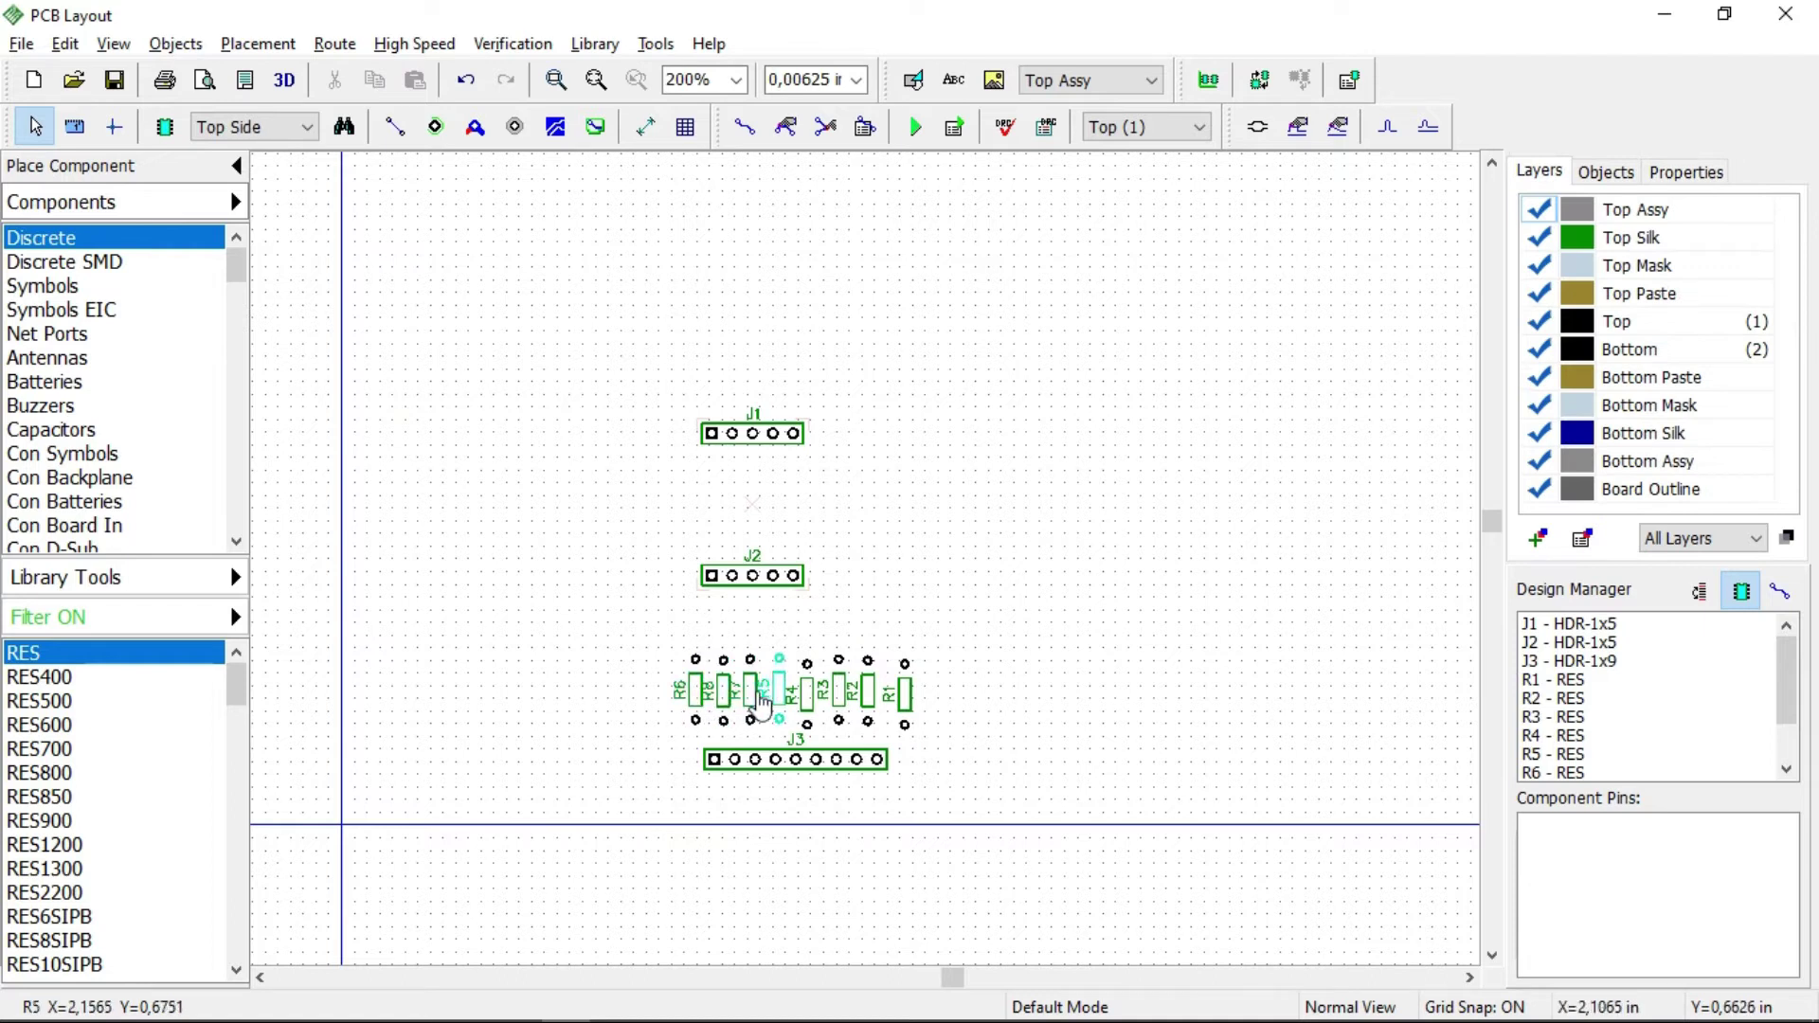
Fine-tune the vertical alignment of resistors R5, R4, R3 and R2 within the row.
left_click(779, 706)
key("Down")
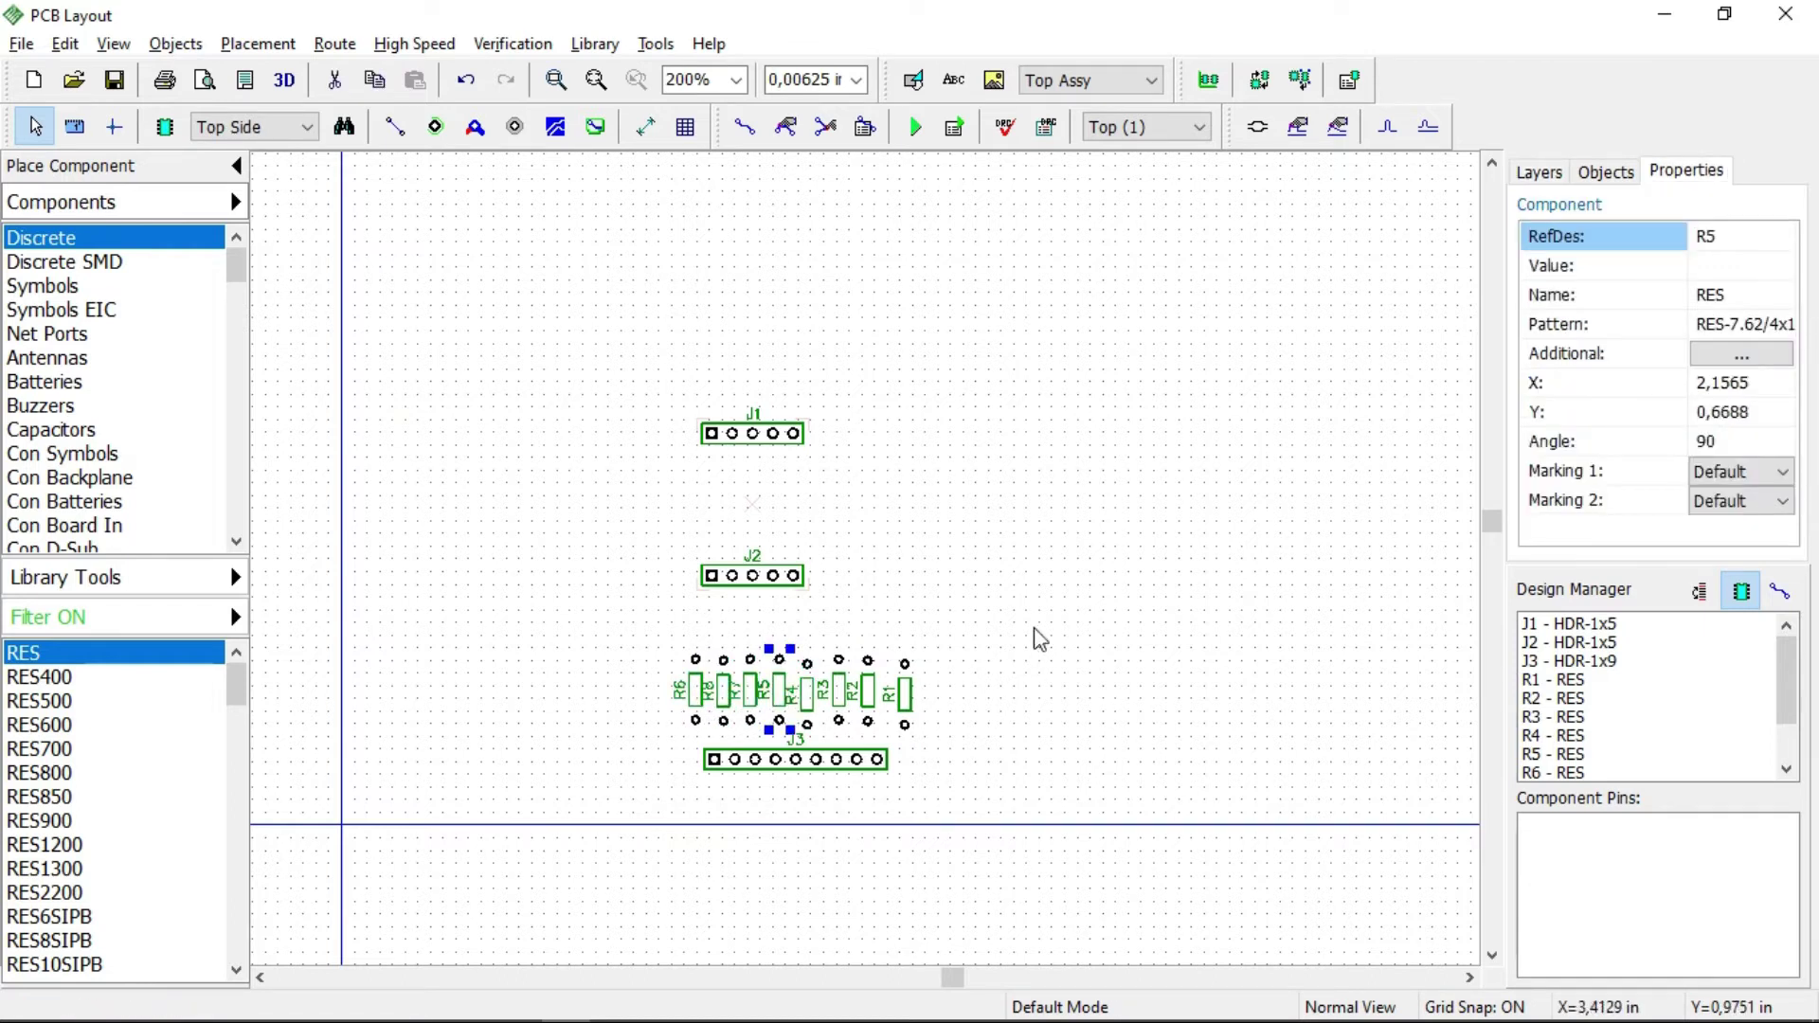
left_click(808, 693)
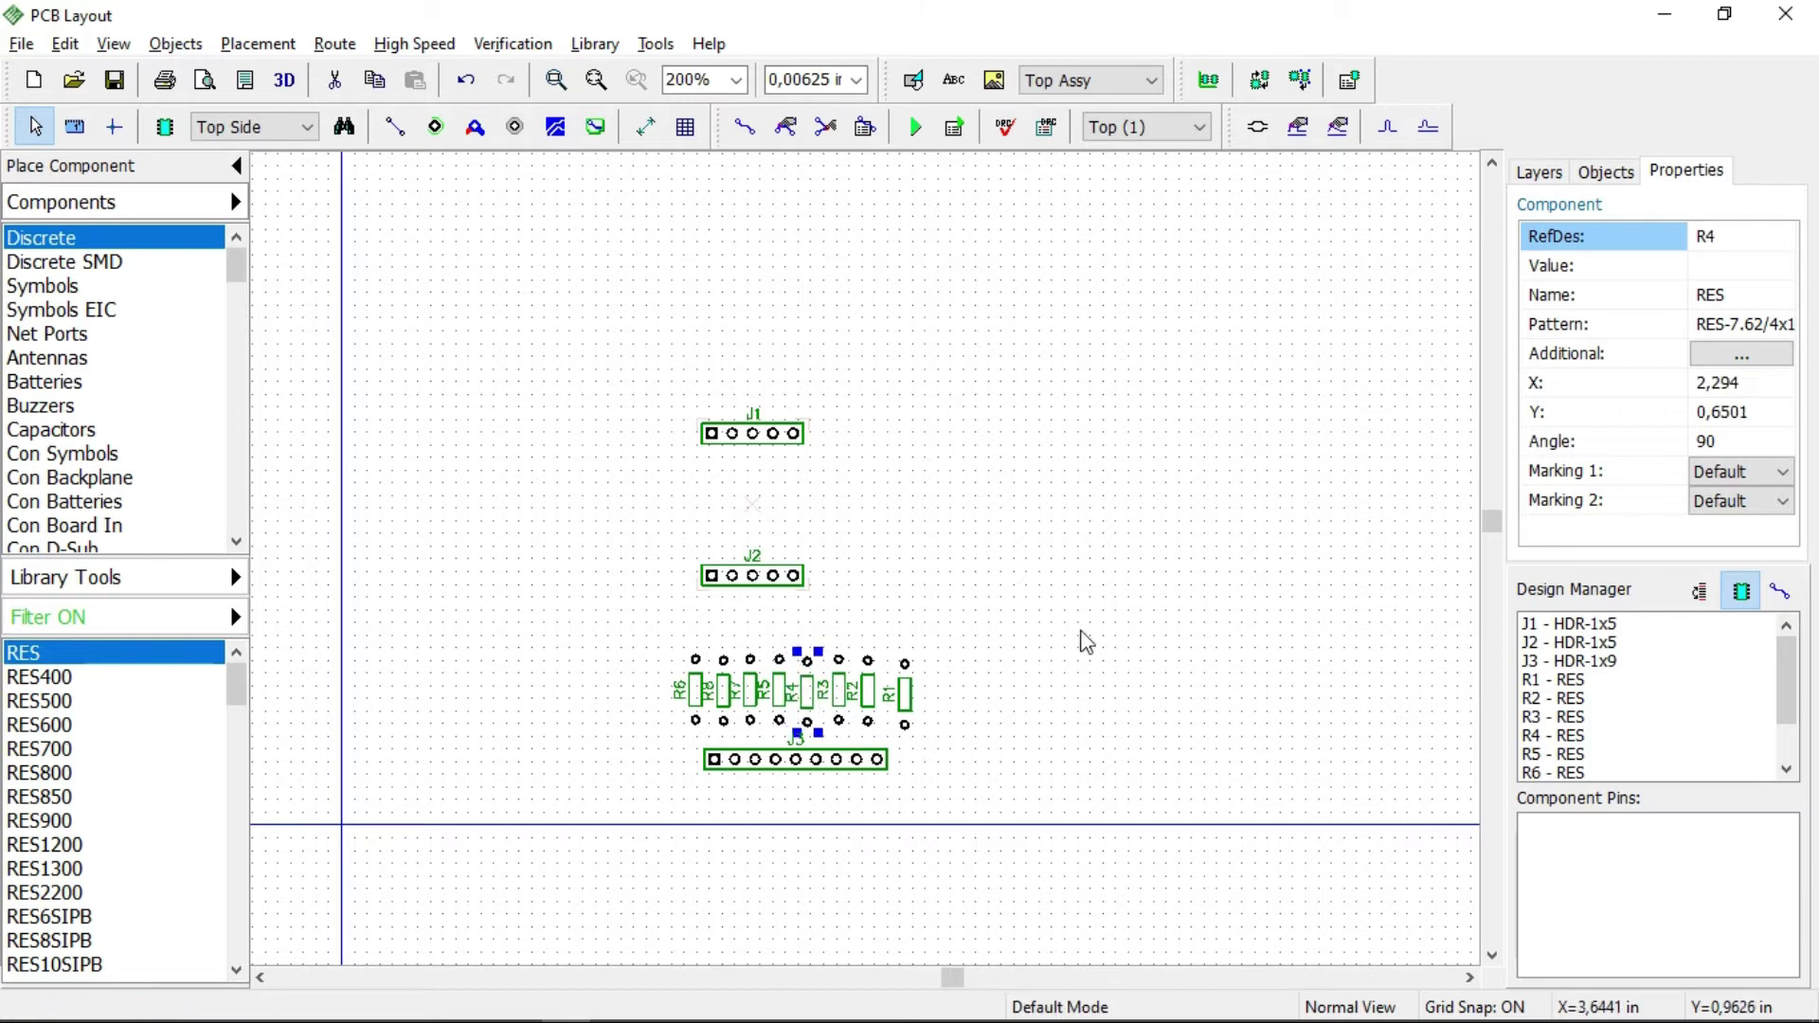
left_click(839, 694)
left_click(873, 700)
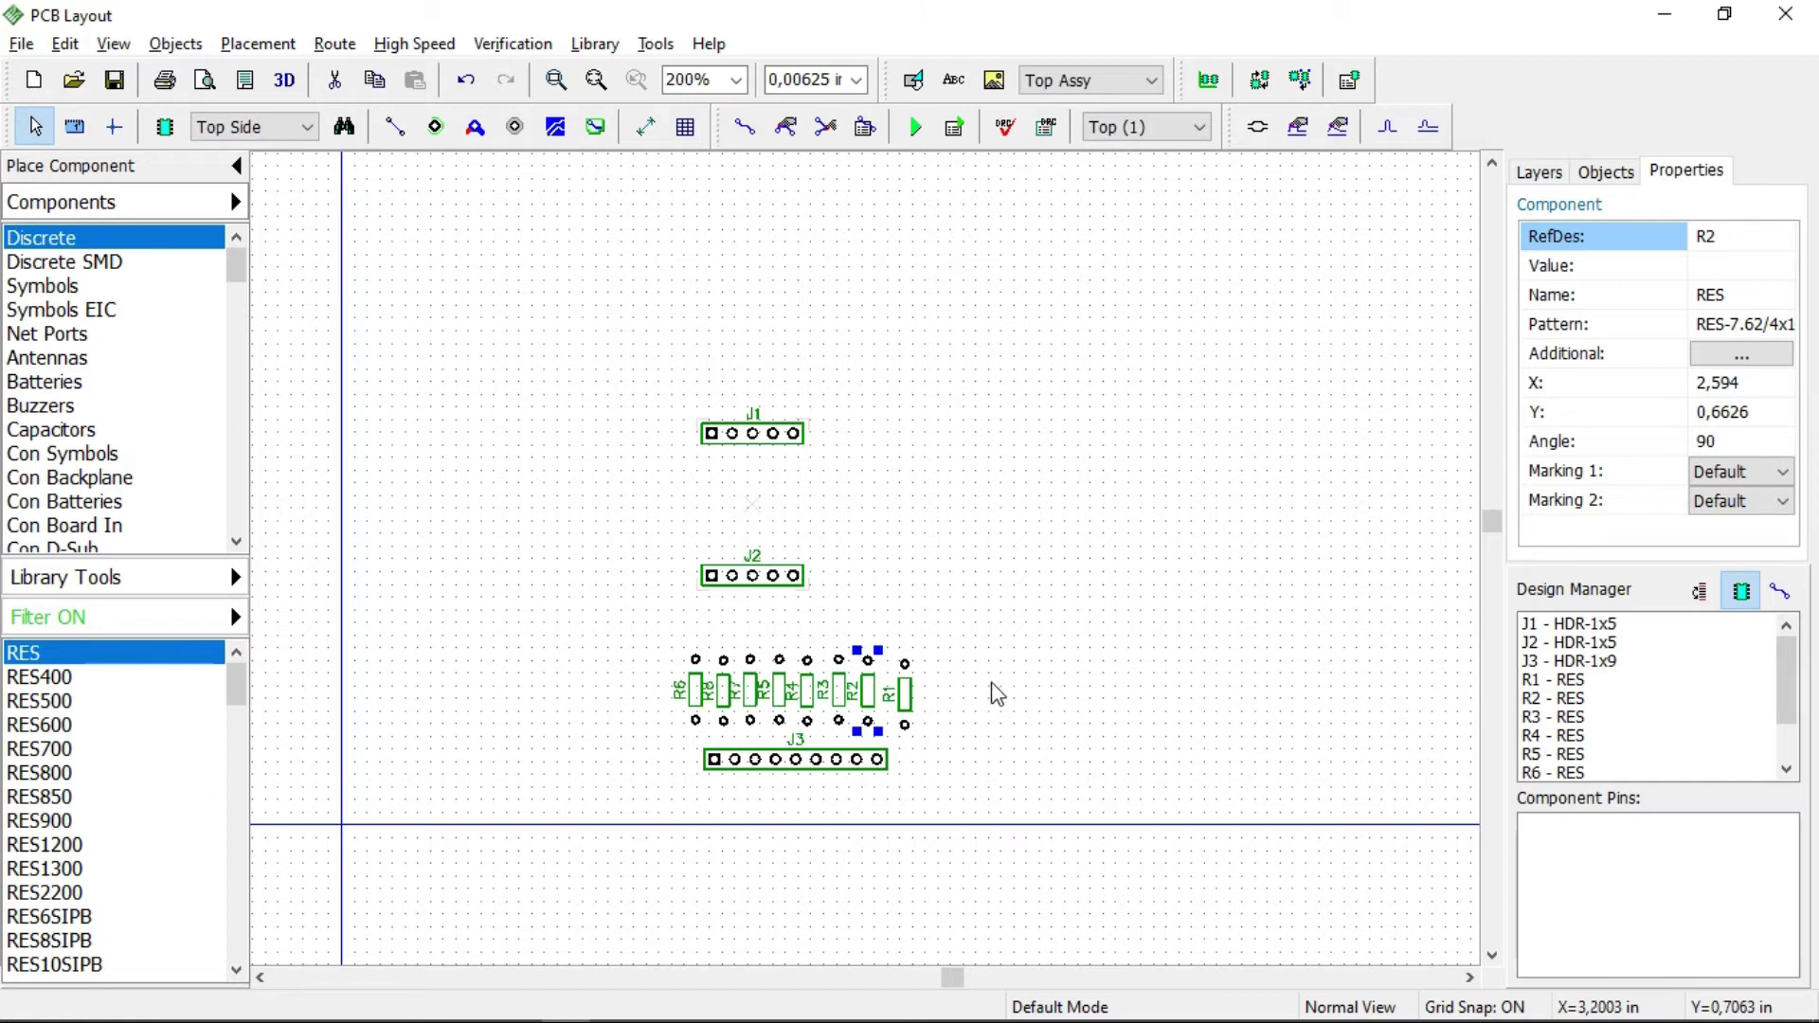
Nudge resistor R1 up and left to X 2.7503, Y 0.6688 in so it lines up with the row.
left_click(903, 697)
key("Up")
key("Left")
key("Left")
key("Left")
key("Left")
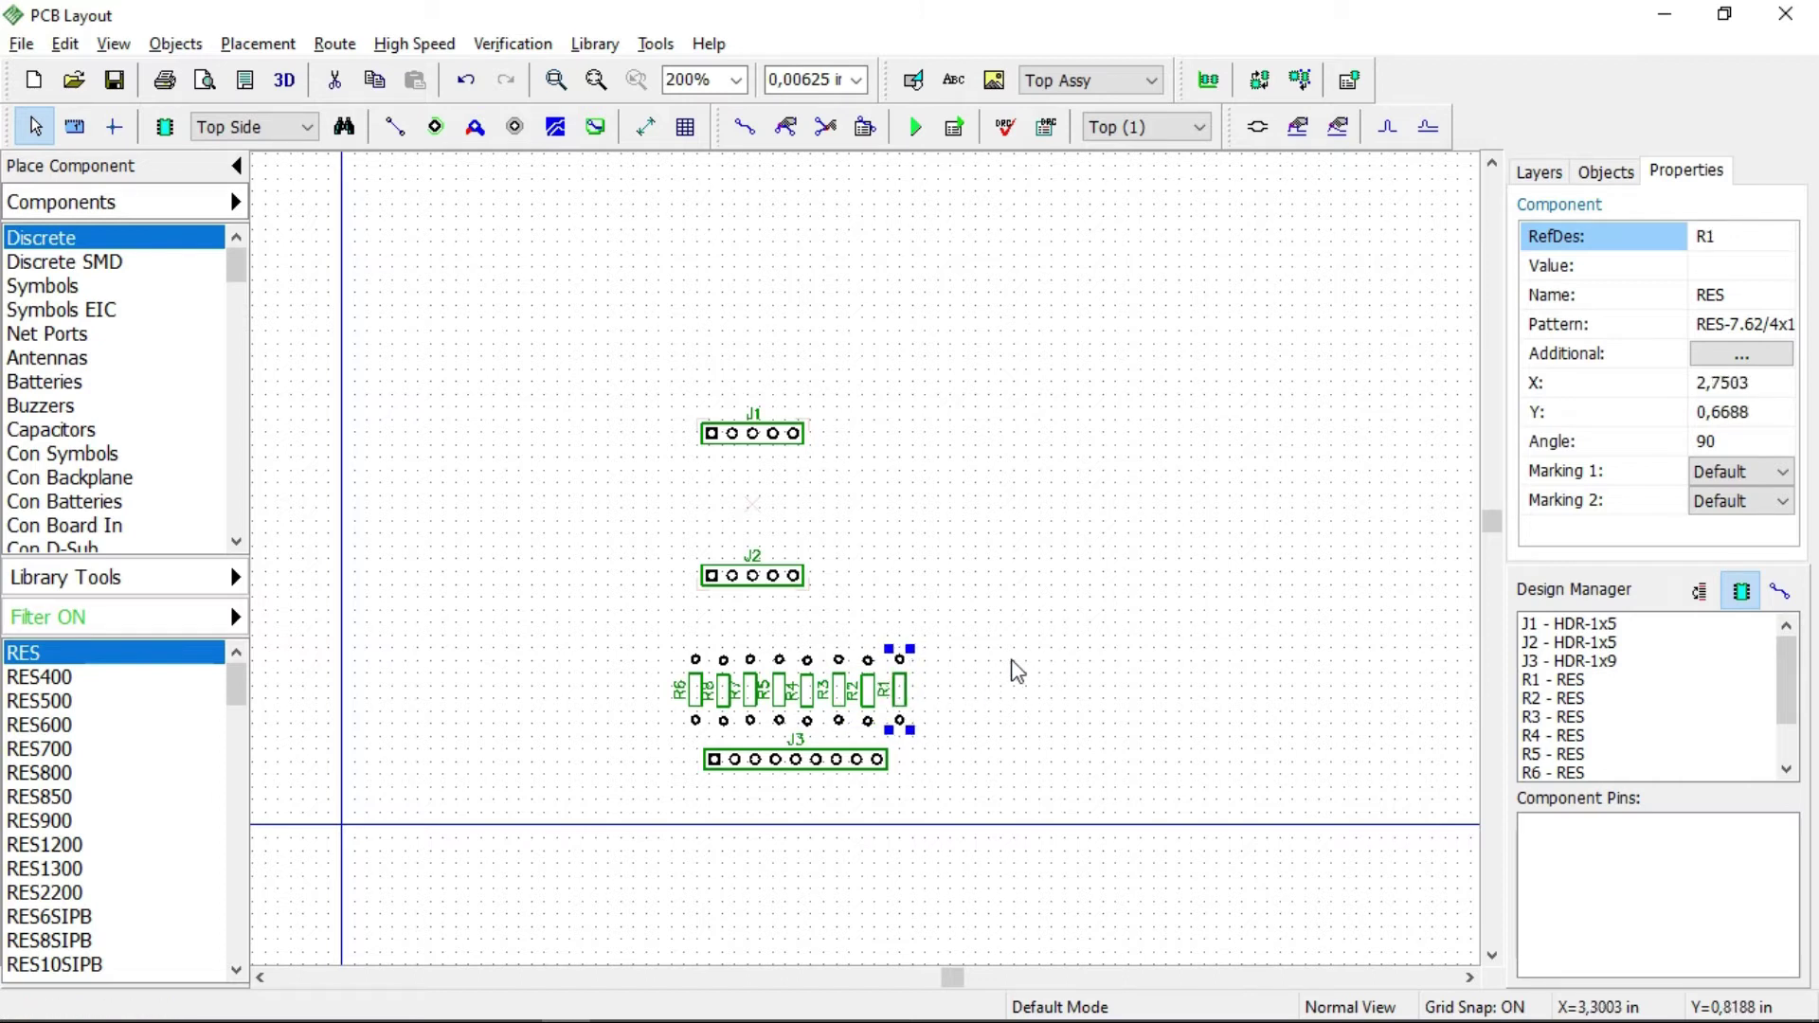
left_click(1028, 652)
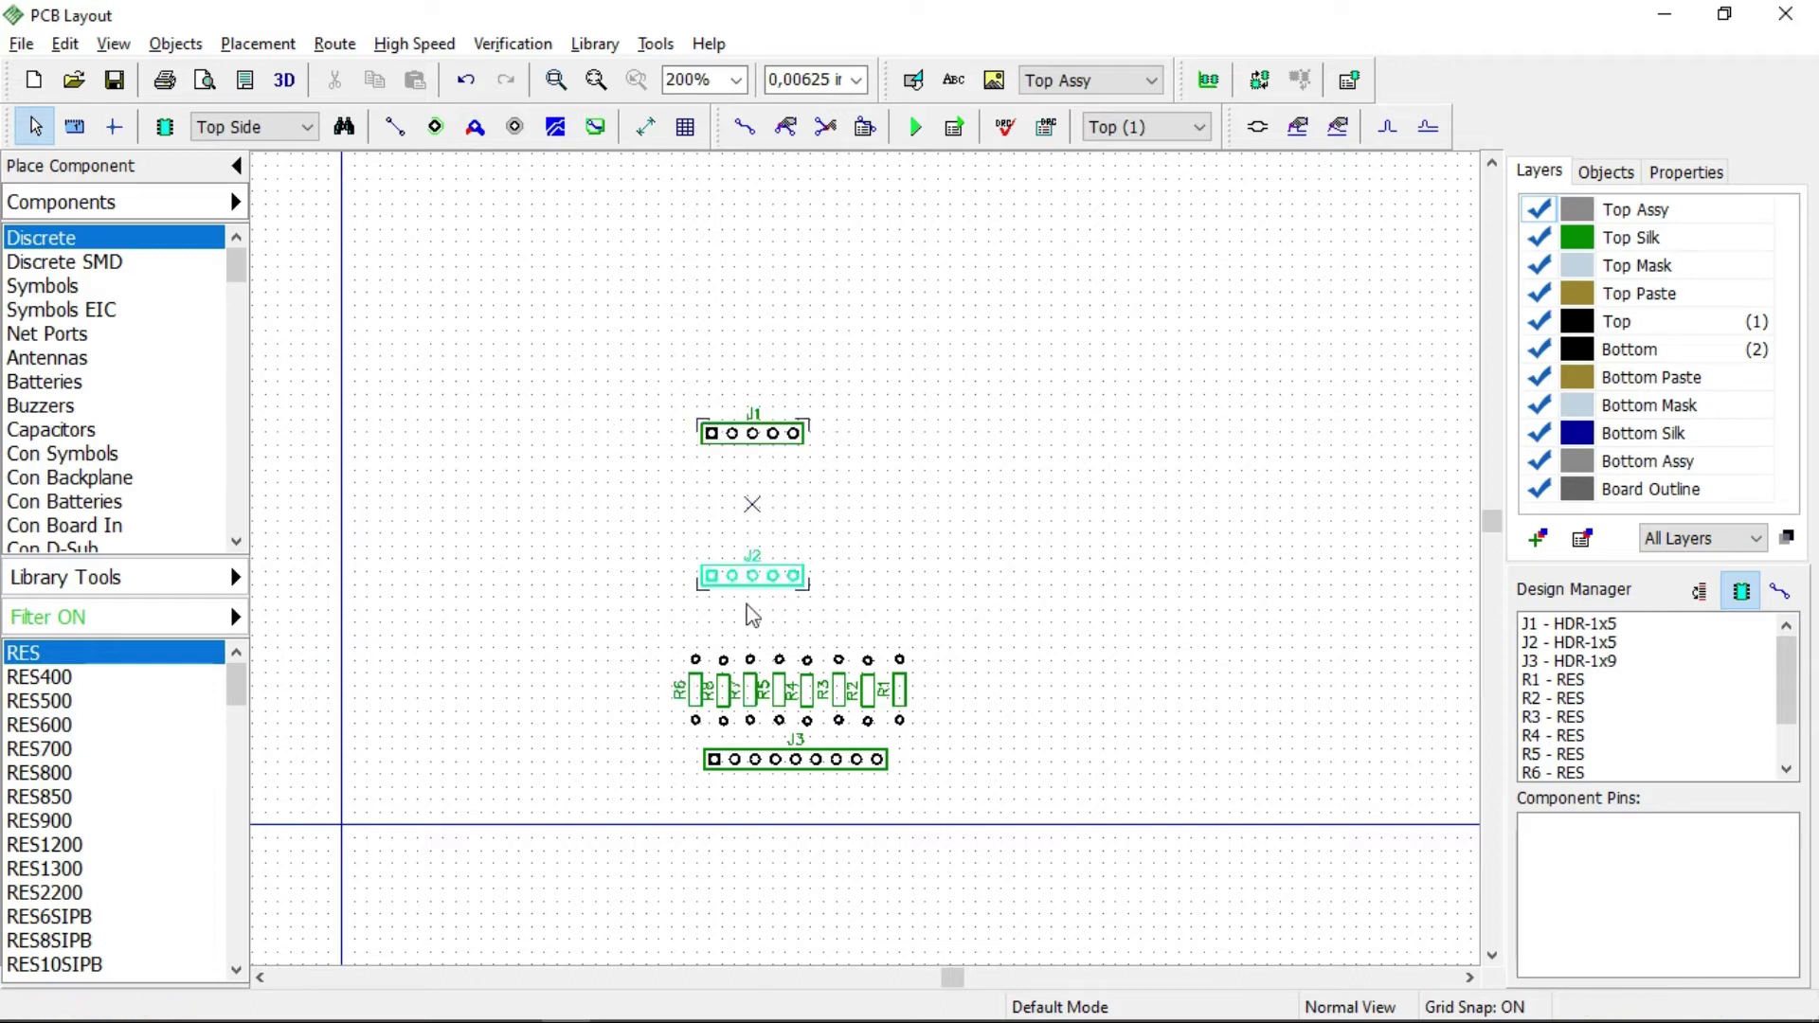
Route a 0.04 in wide track on the Top layer between the middle pins of J1 and J2.
left_click(746, 127)
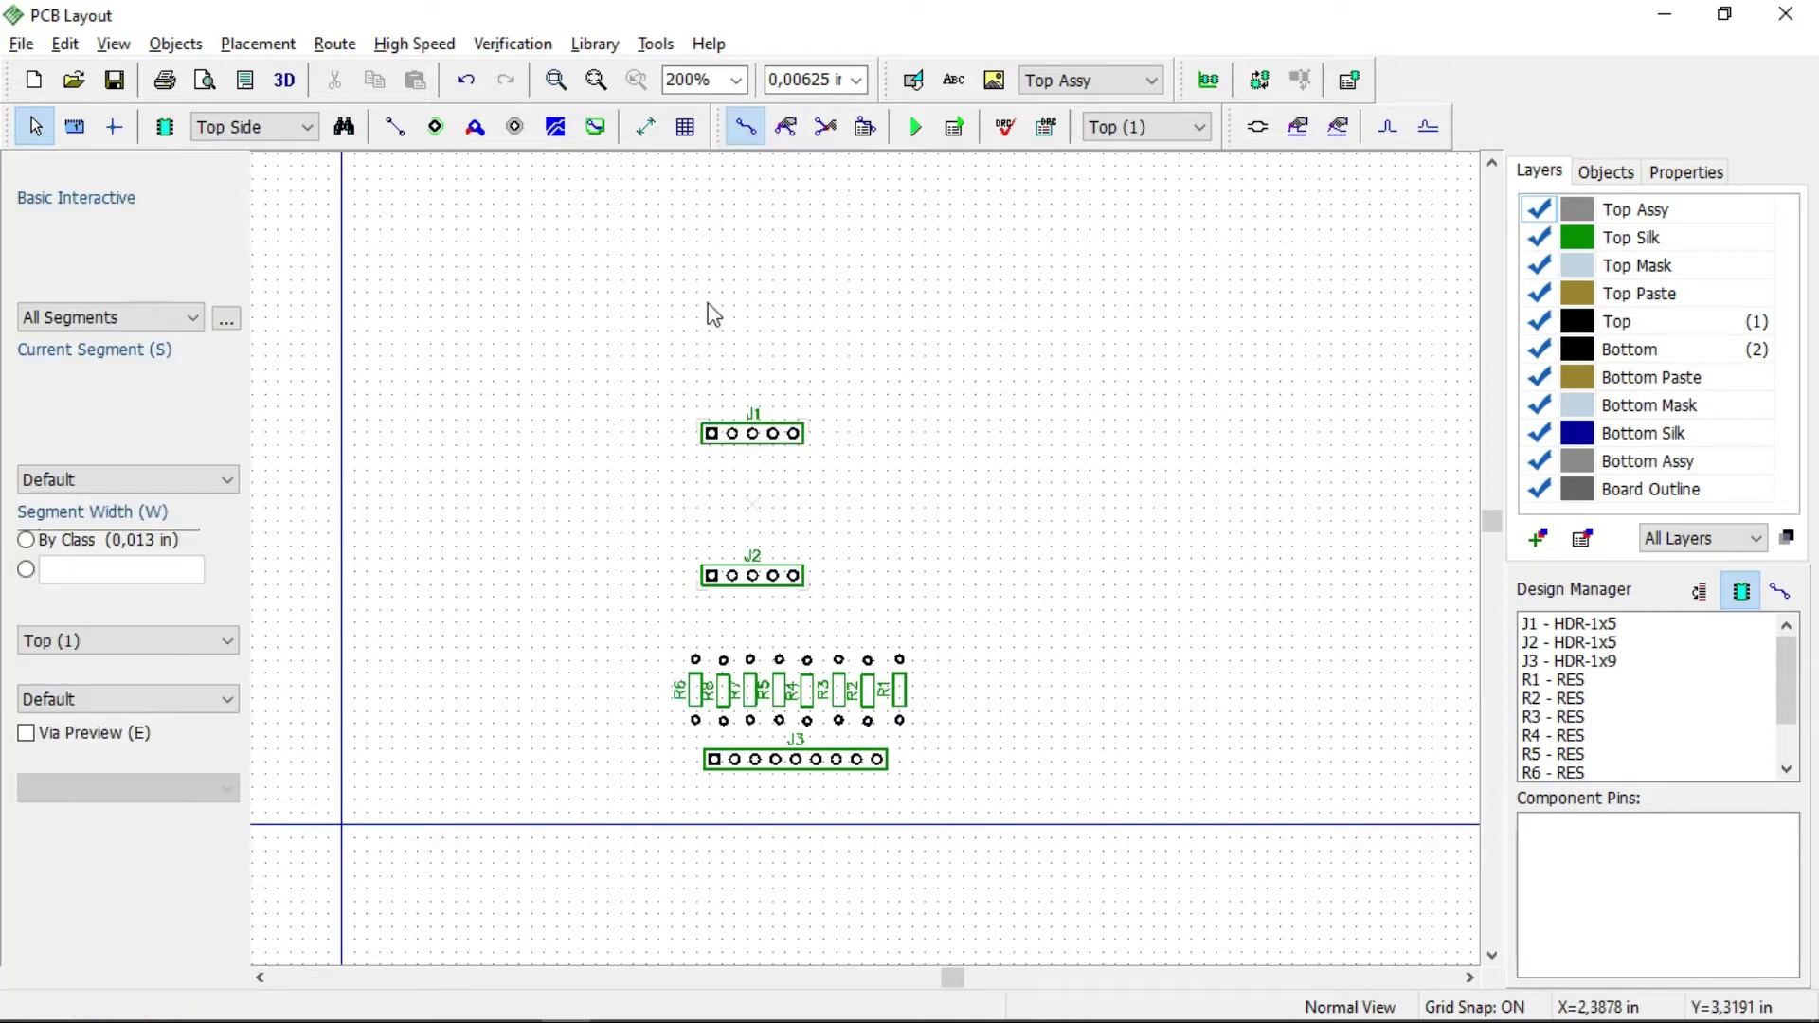
left_click(25, 569)
left_click(162, 572)
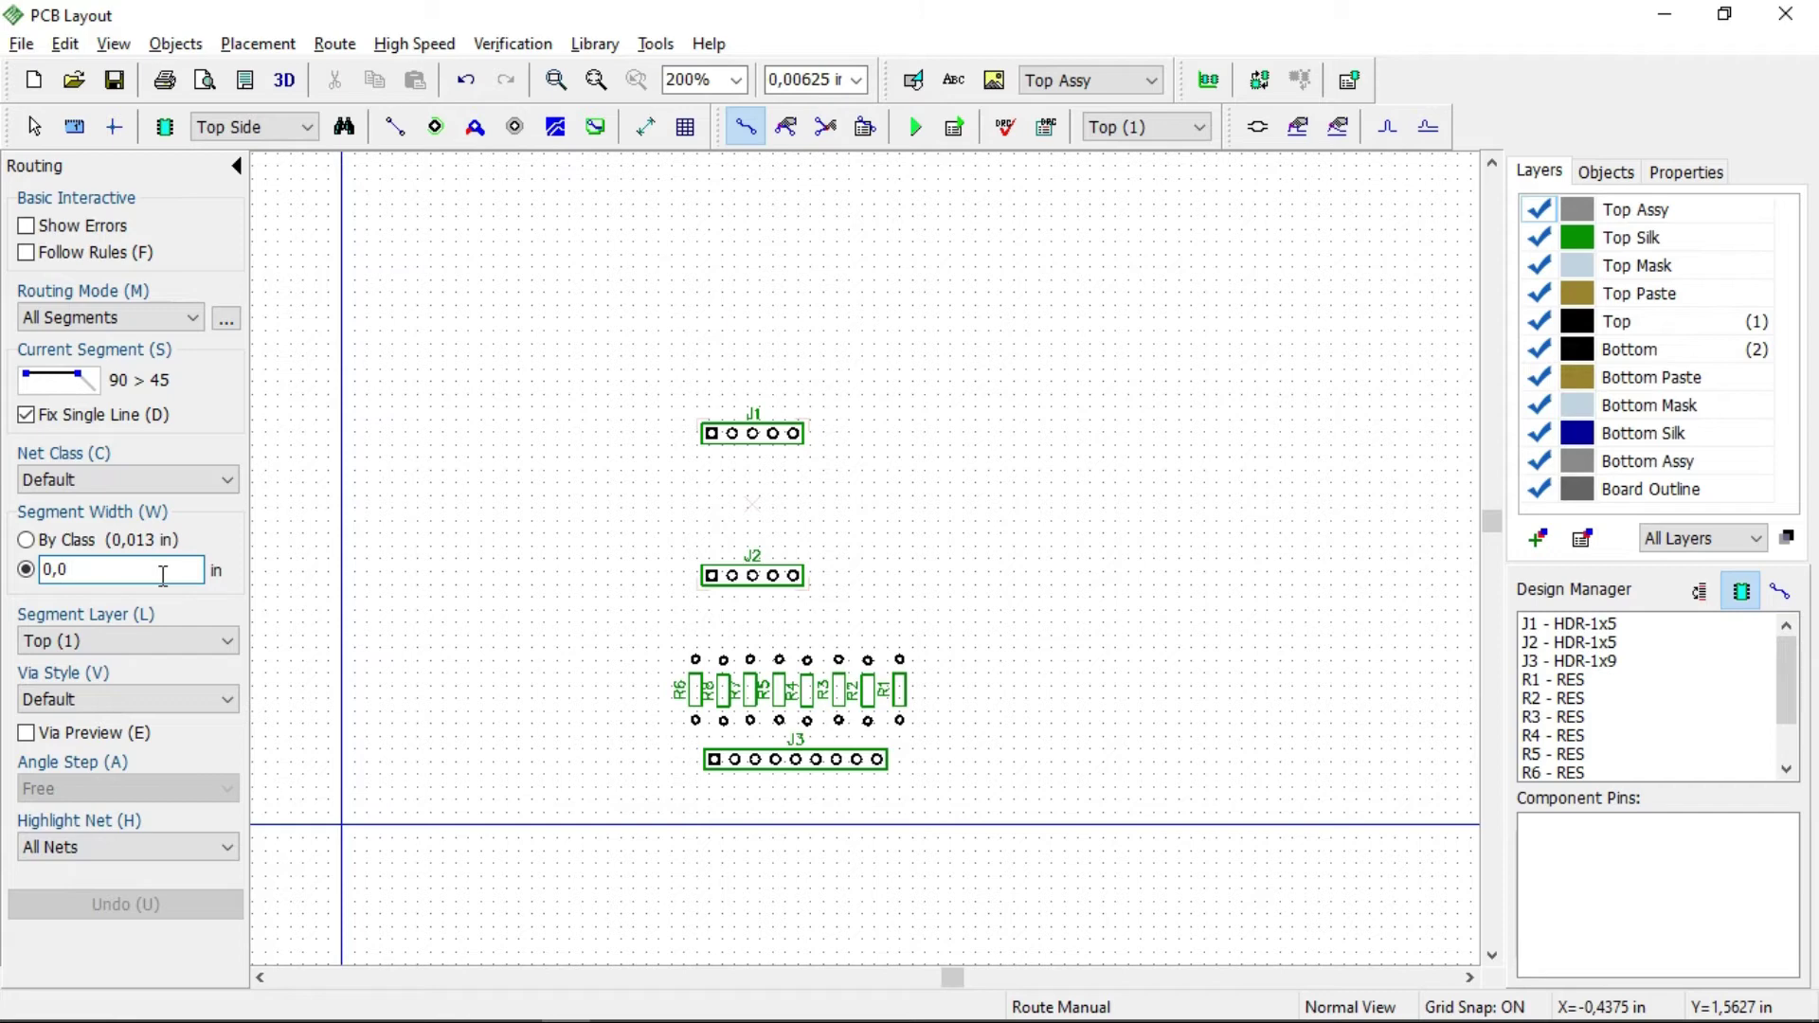
key("Tab")
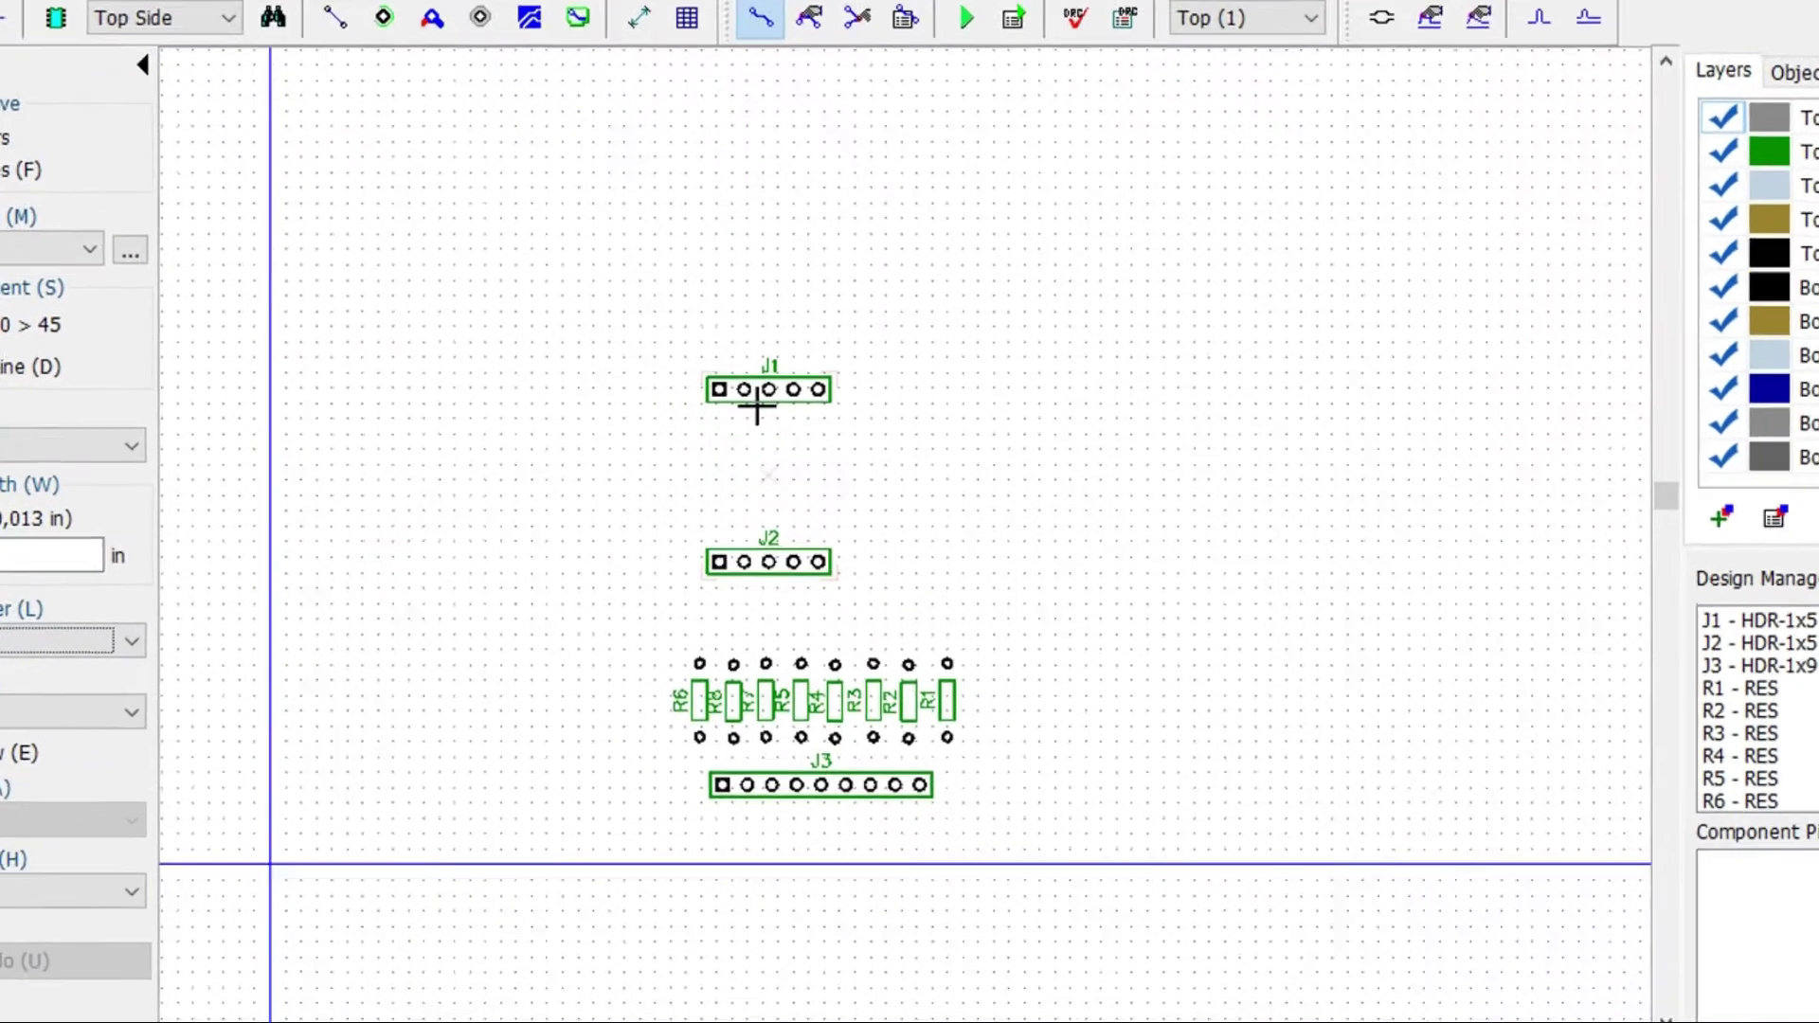
left_click(752, 433)
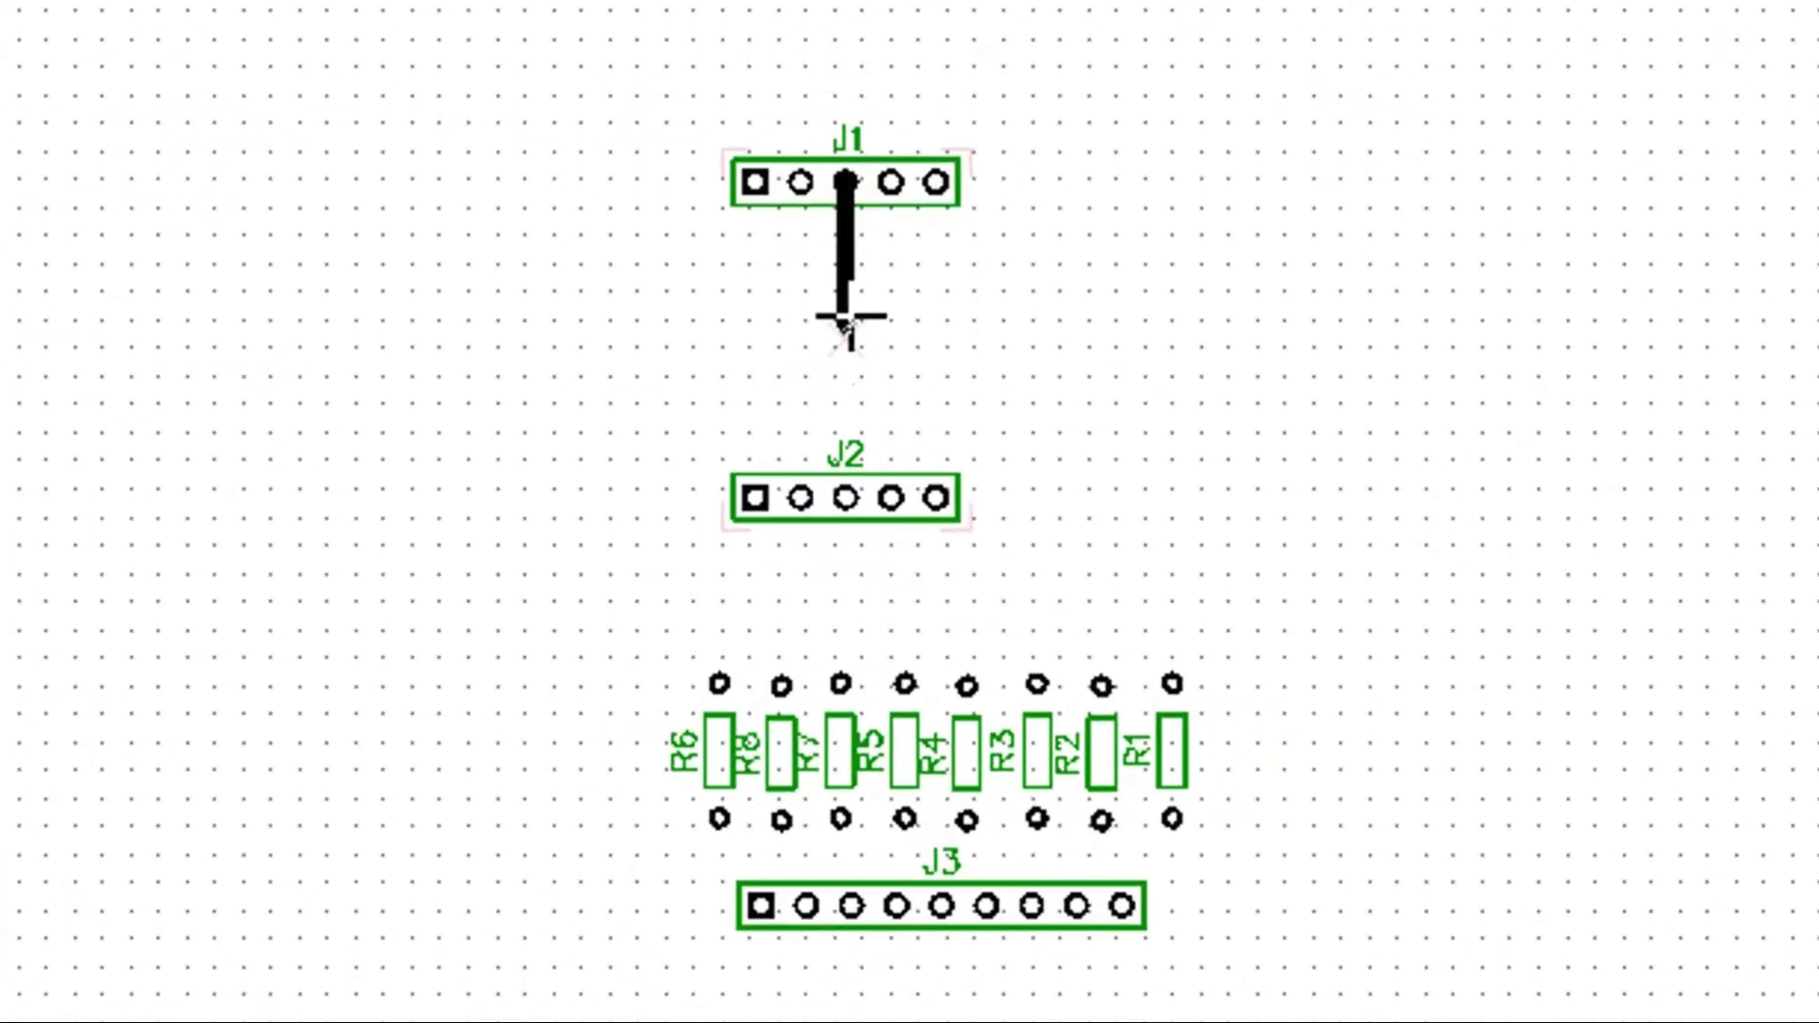
left_click(846, 498)
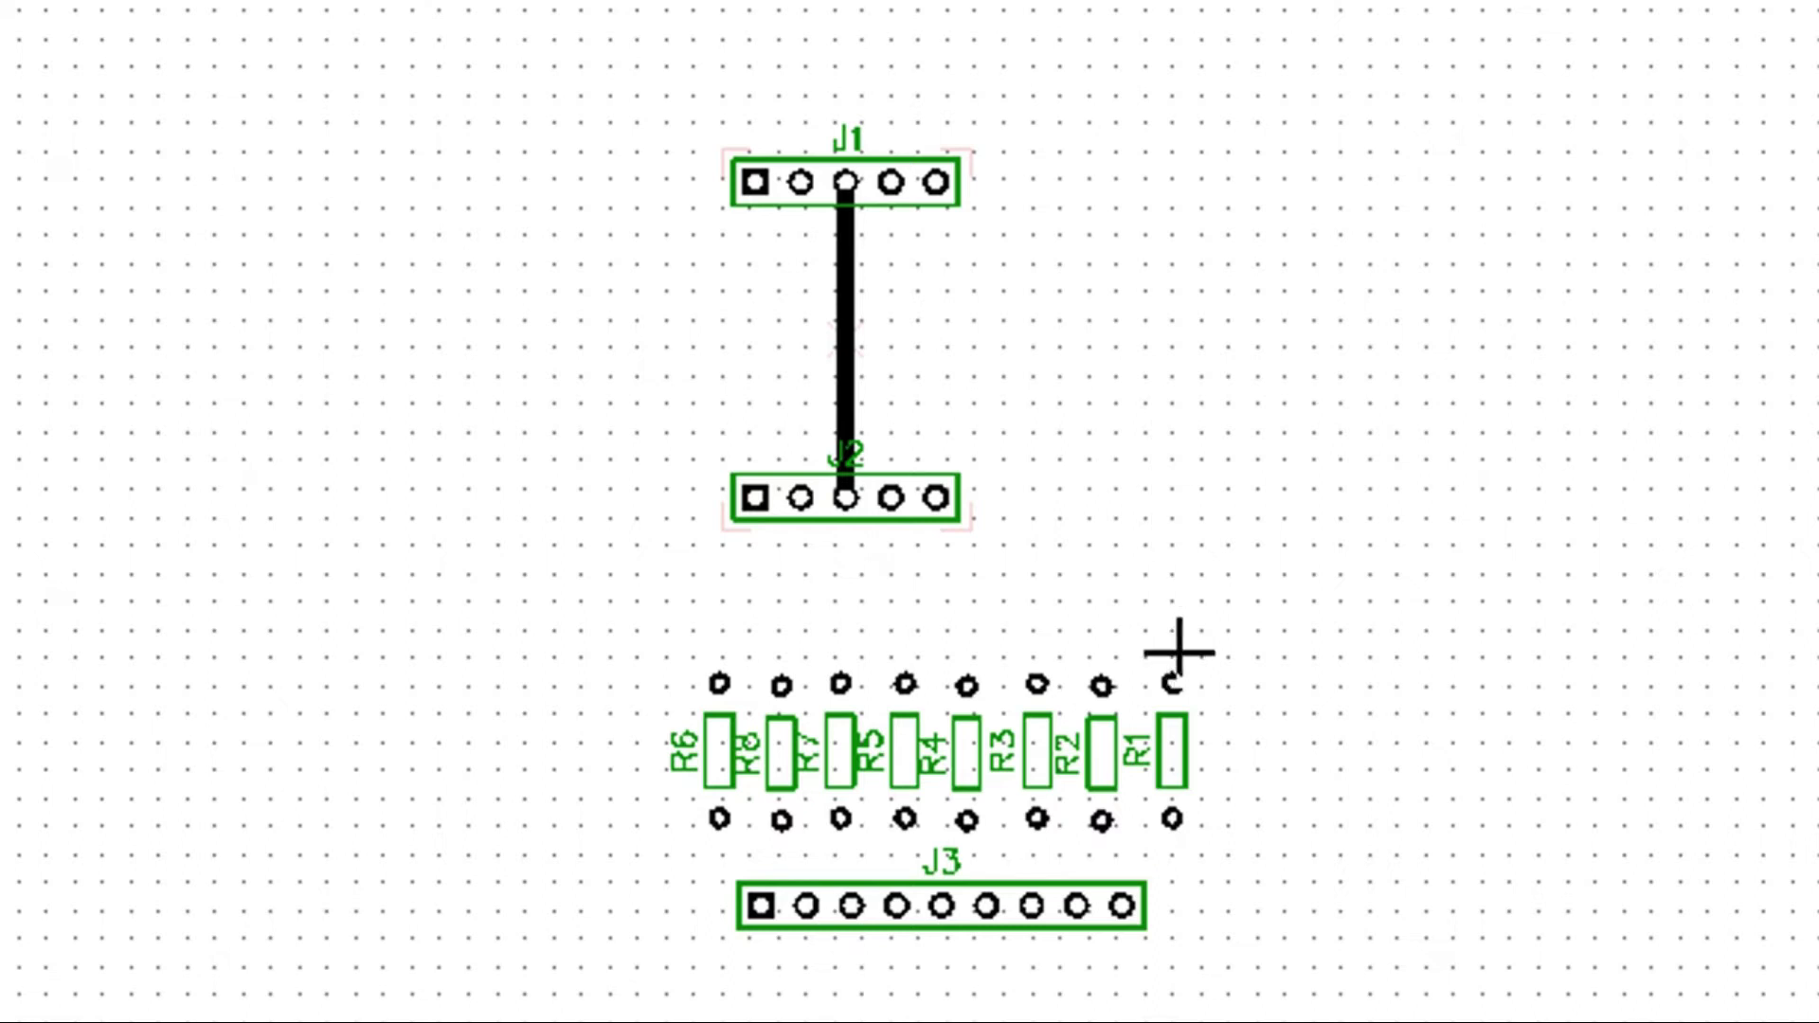
Nudge header J3 to the right in small steps beneath the resistor row.
left_click(1135, 933)
key("Right")
key("Right")
key("Right")
key("Right")
key("Right")
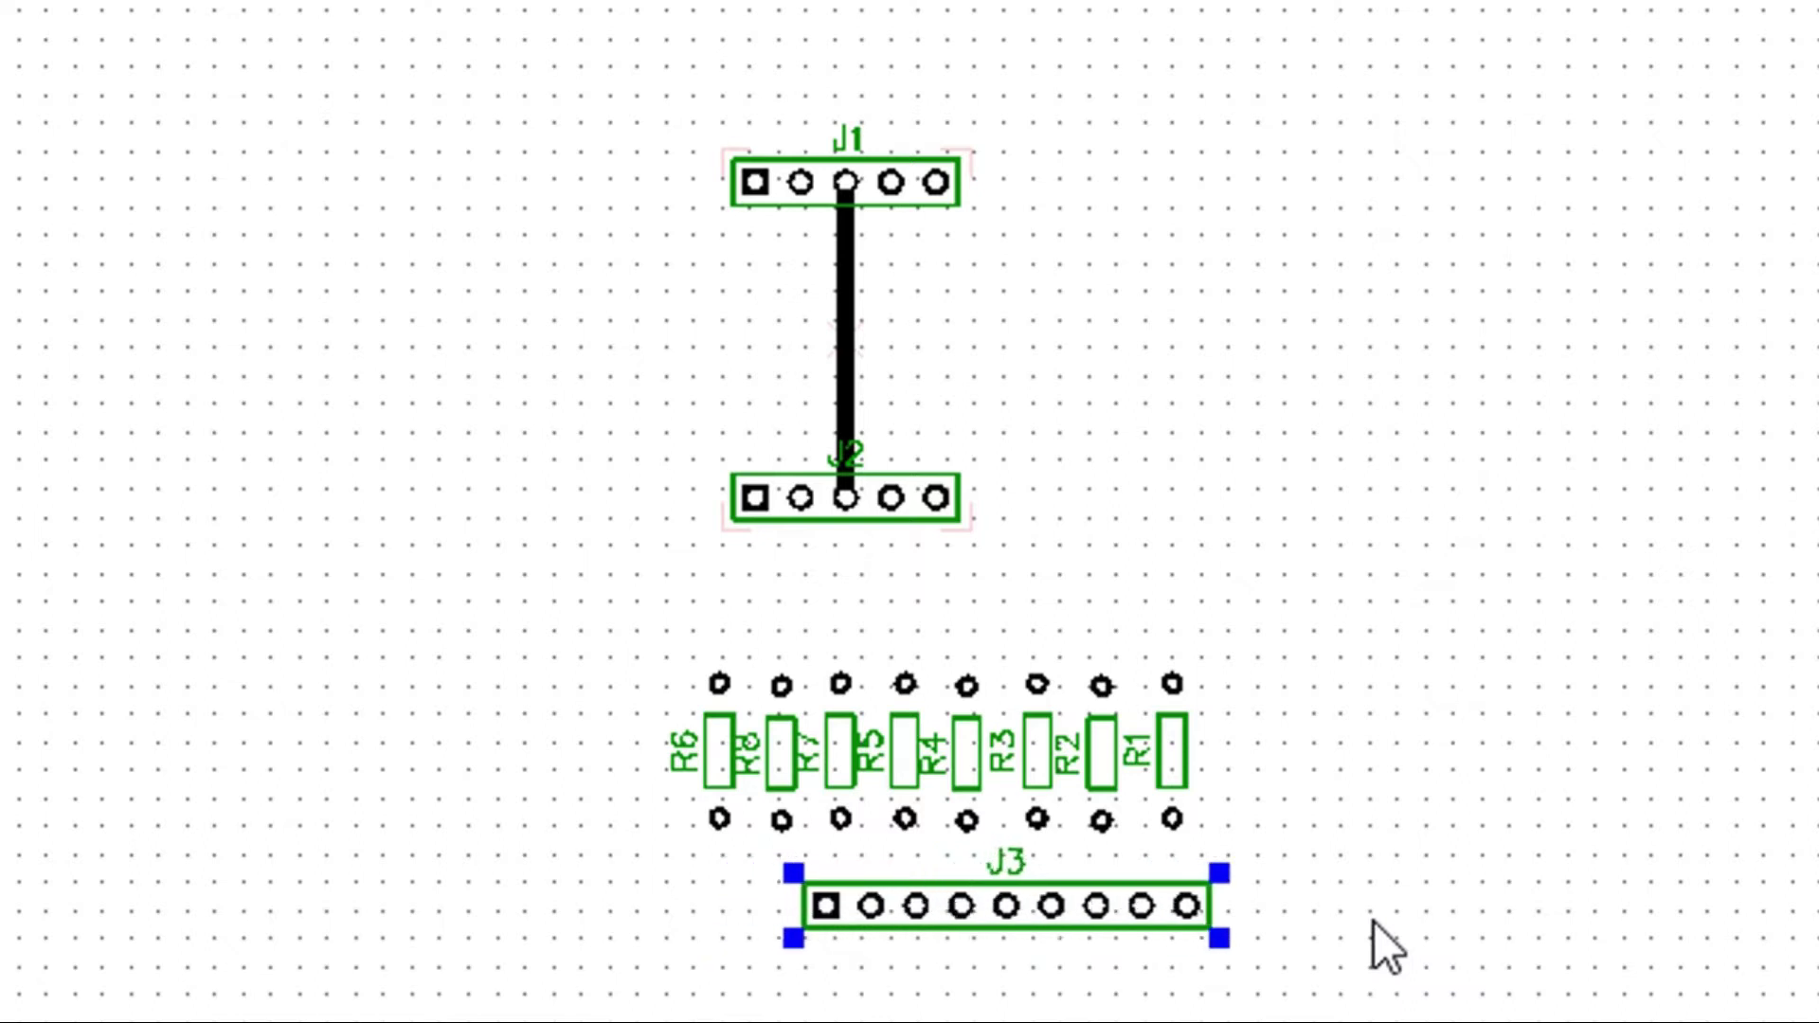
key("Left")
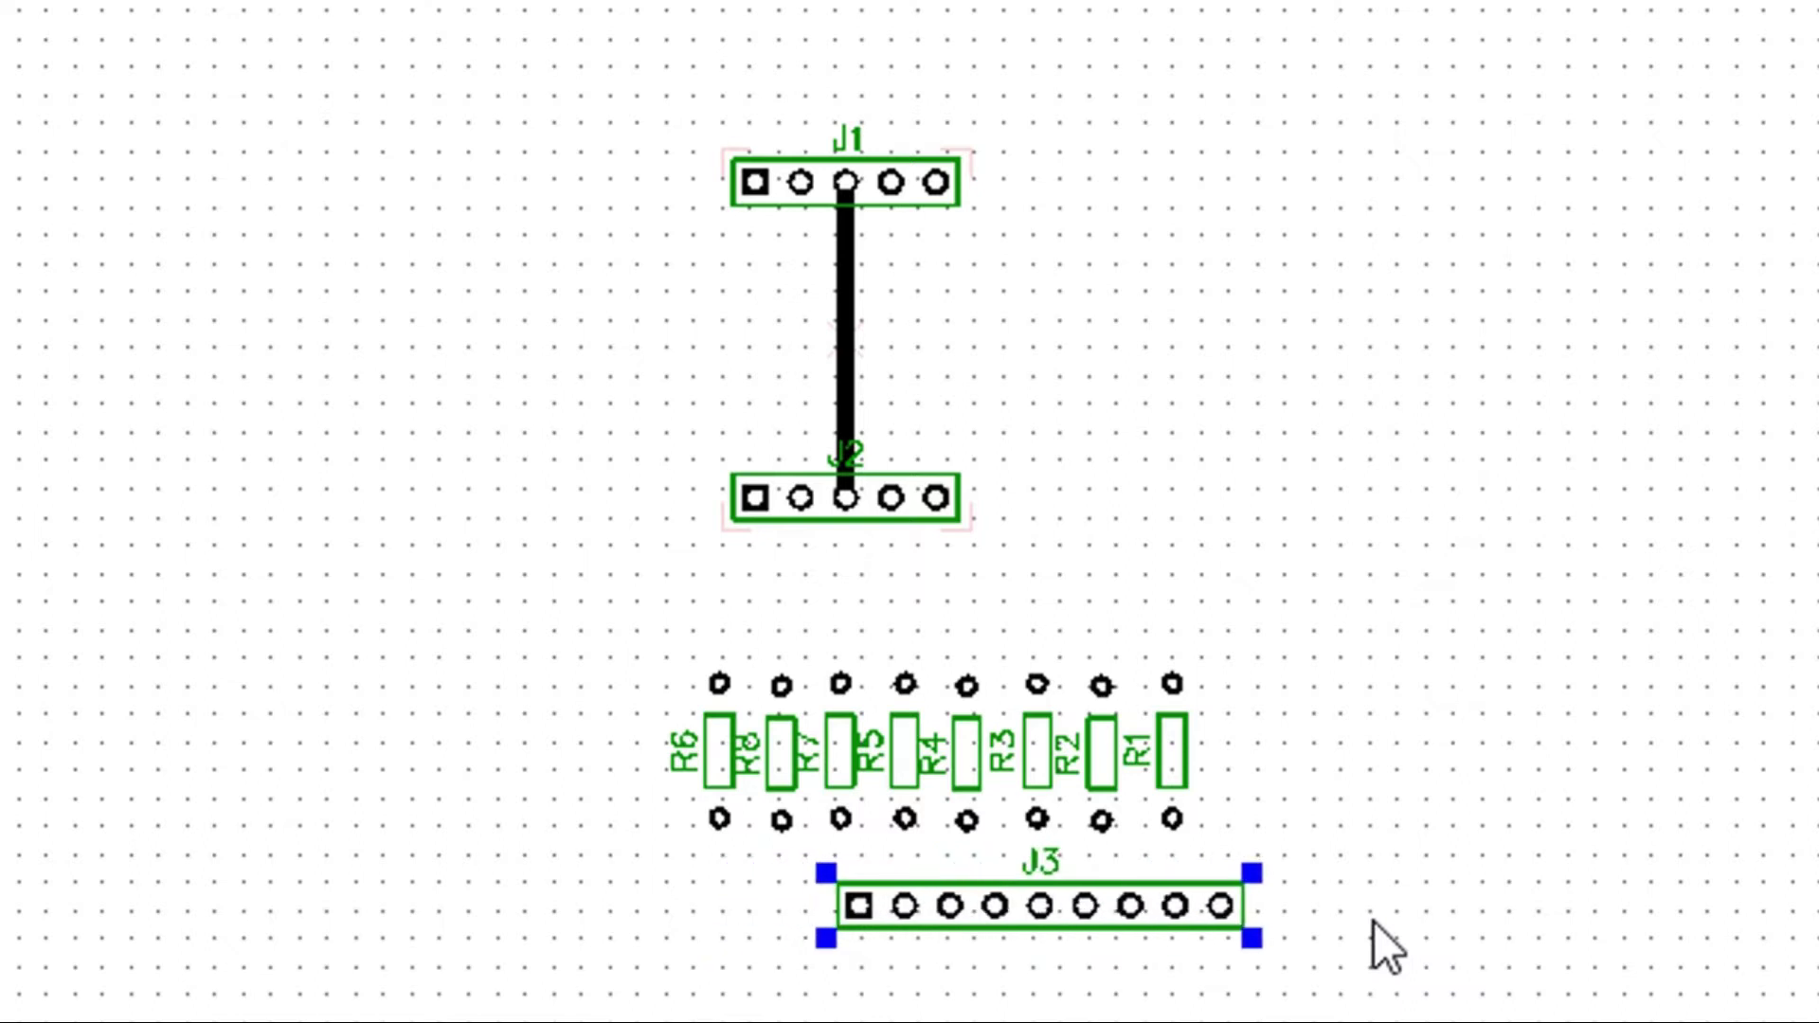
left_click(1414, 748)
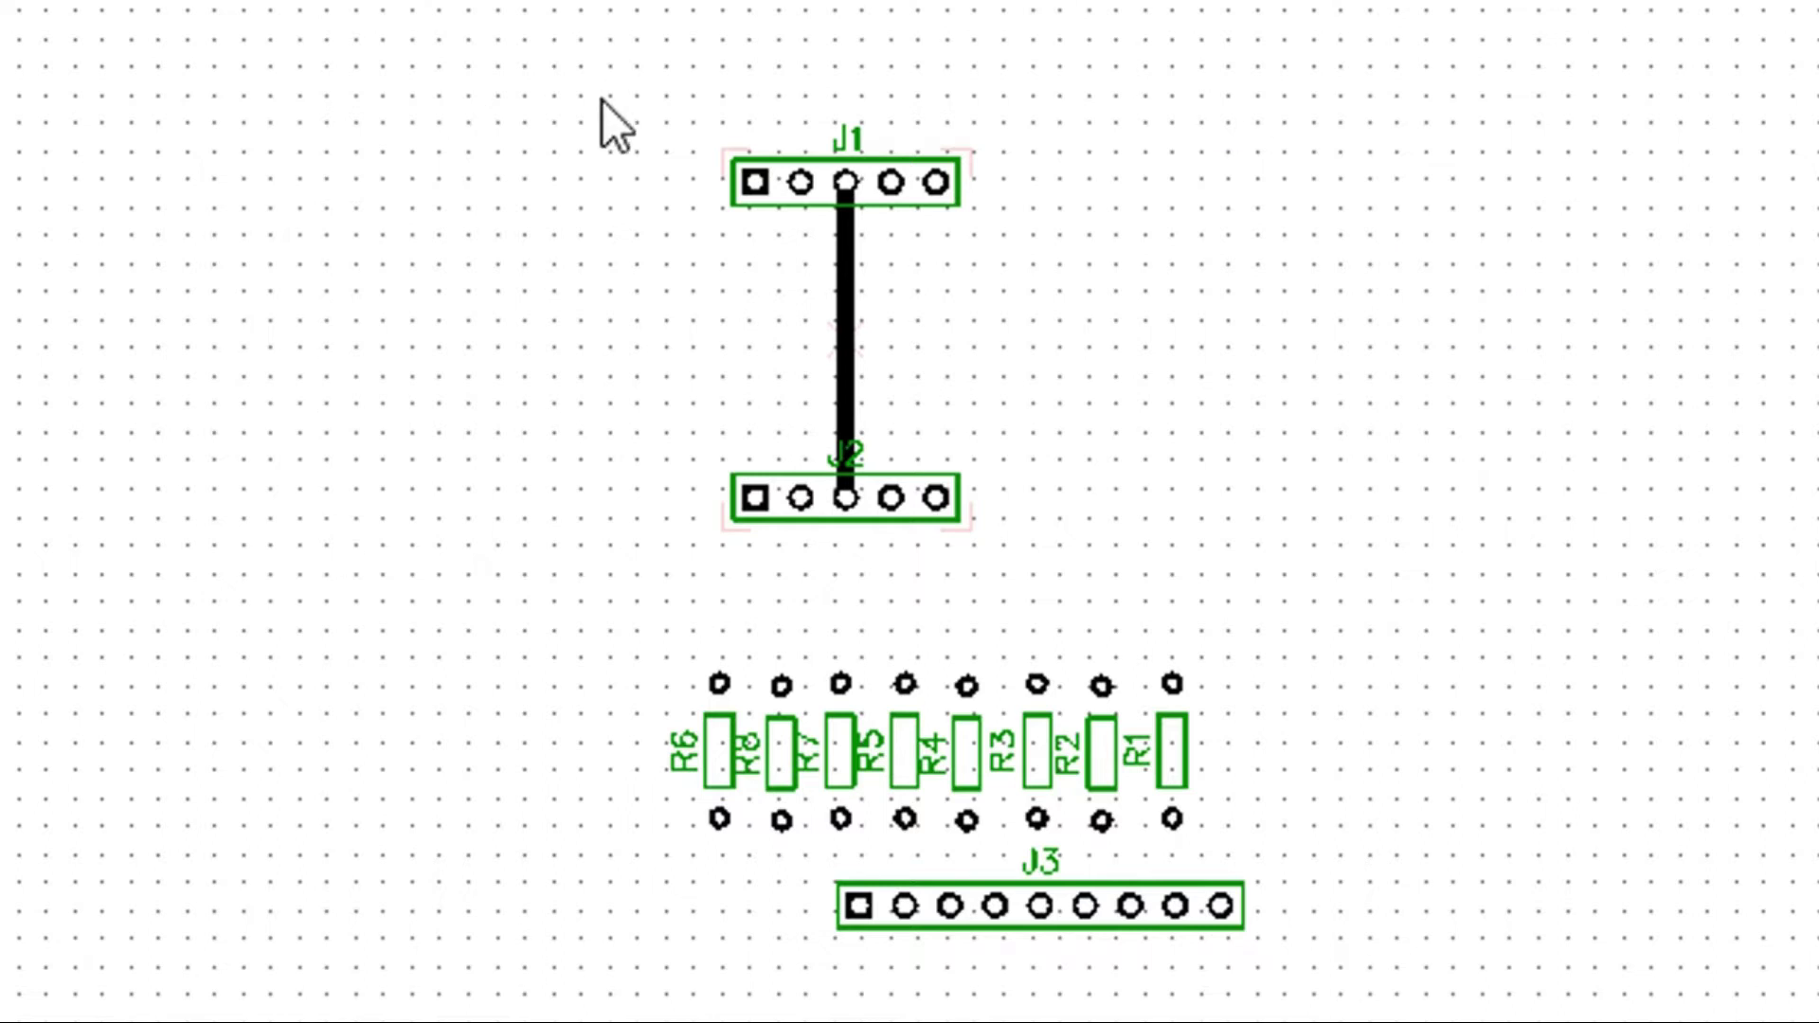
Review the segment-to-number mapping in Paint and the seven-segment pin diagram in Chrome, then return to PCB Layout.
key("alt+Tab")
key("alt+Tab")
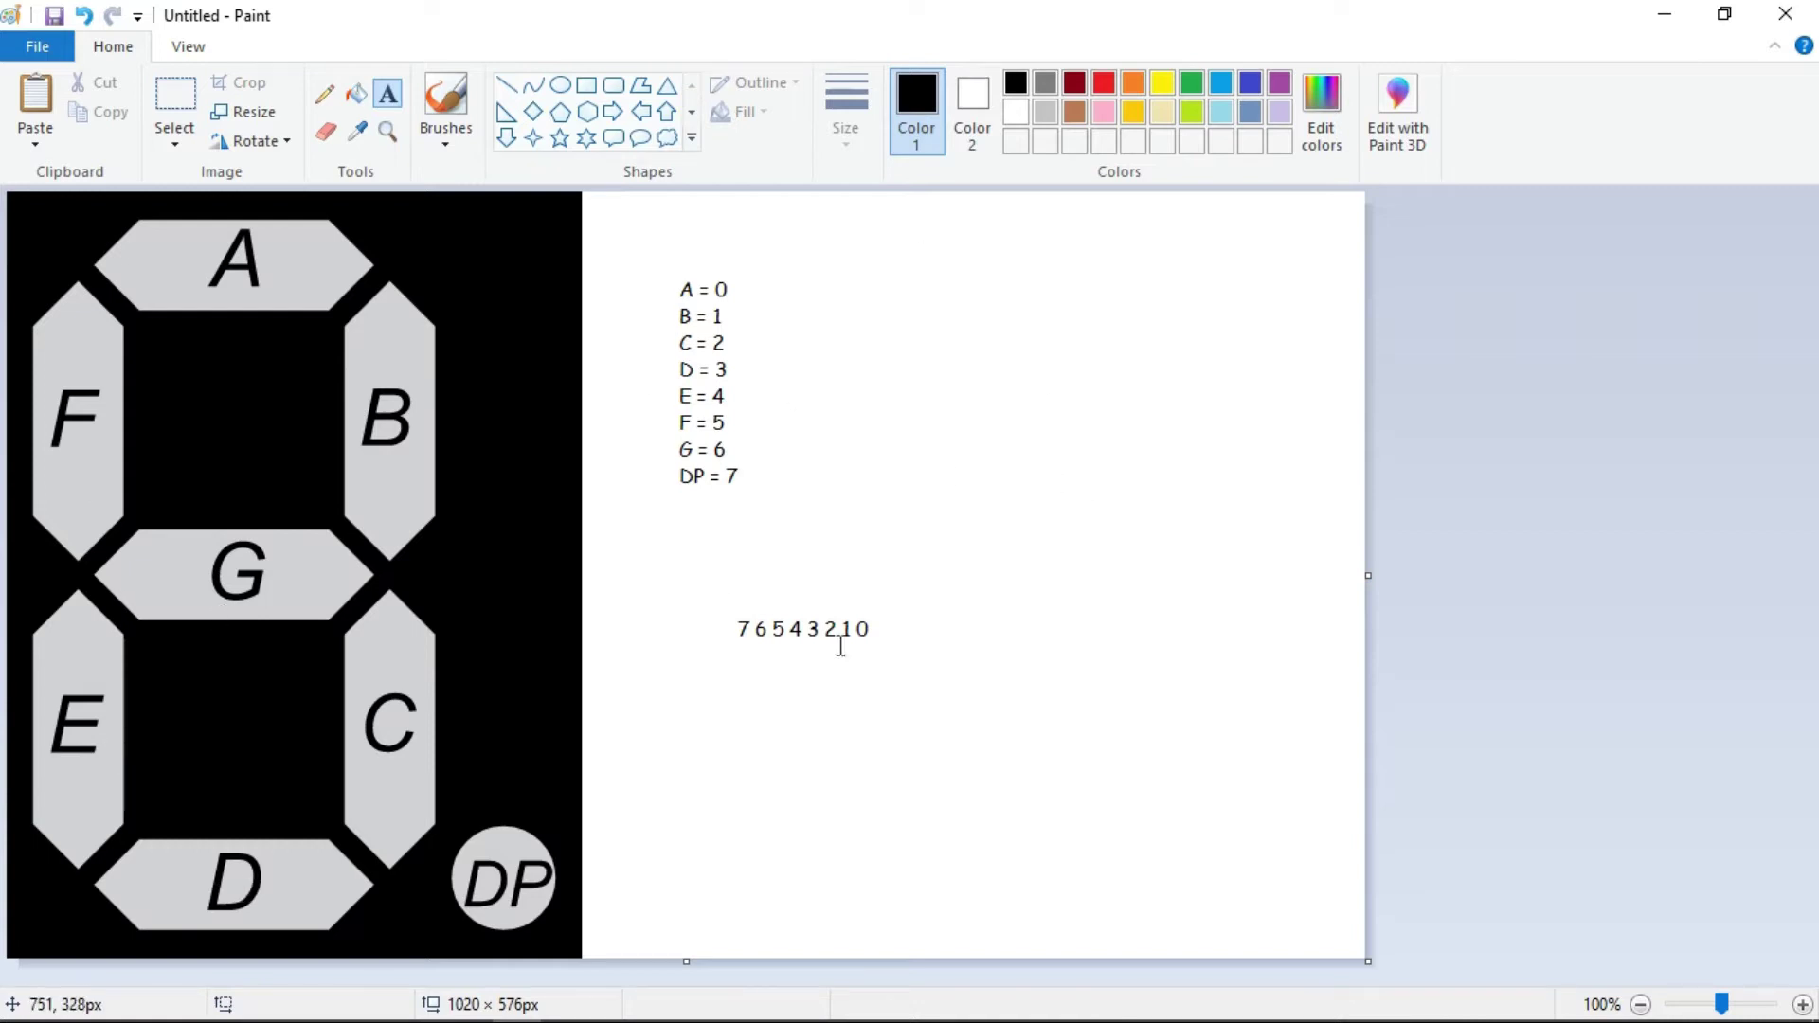
key("alt+Tab")
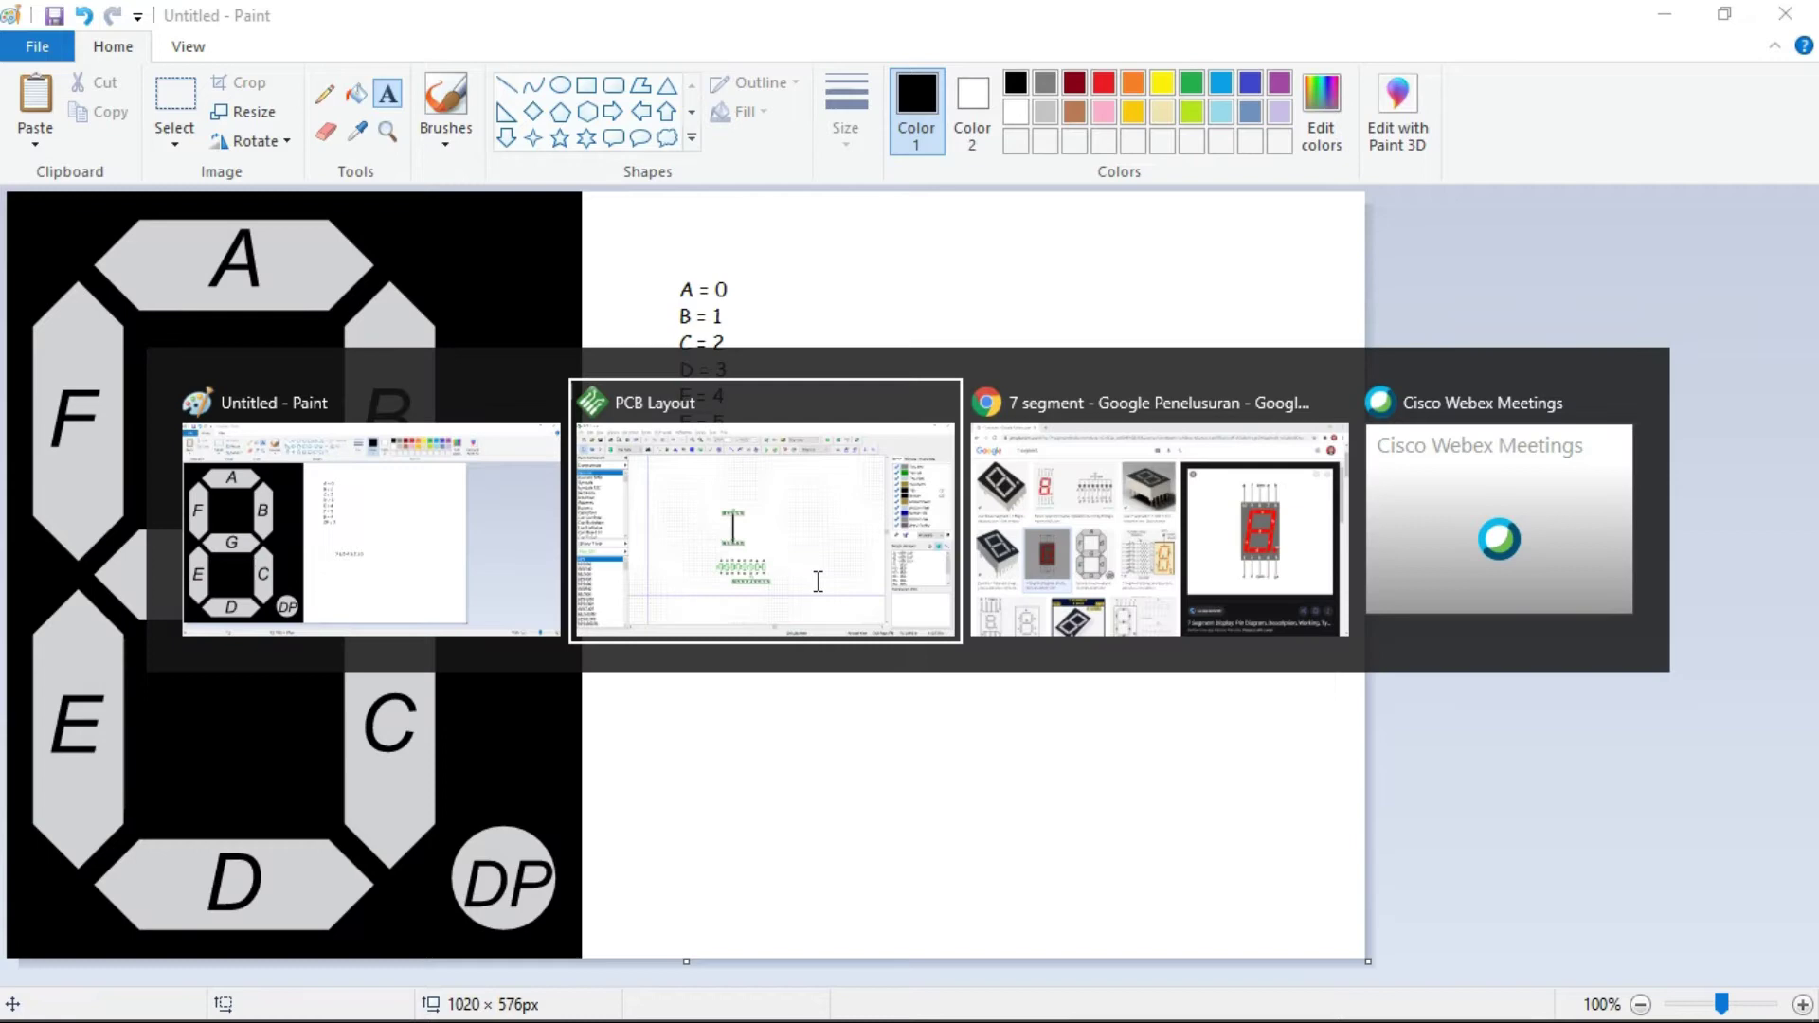
key("alt+Tab")
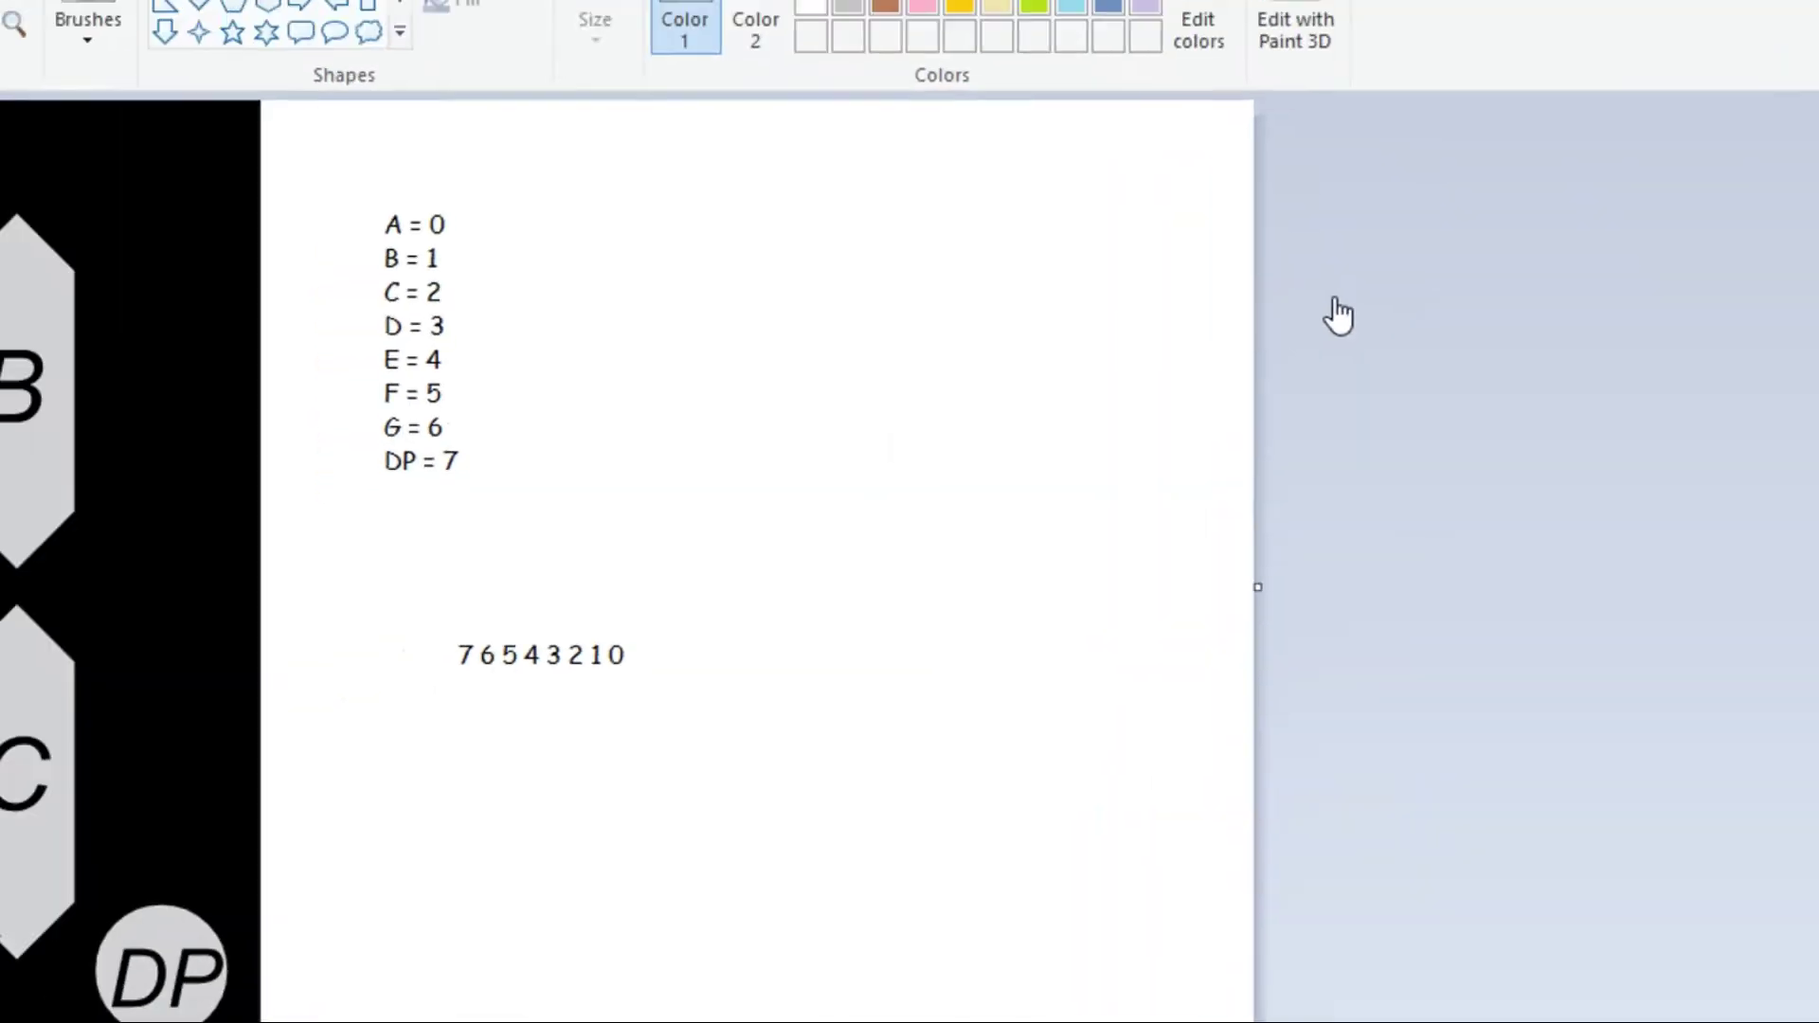
key("alt+Tab")
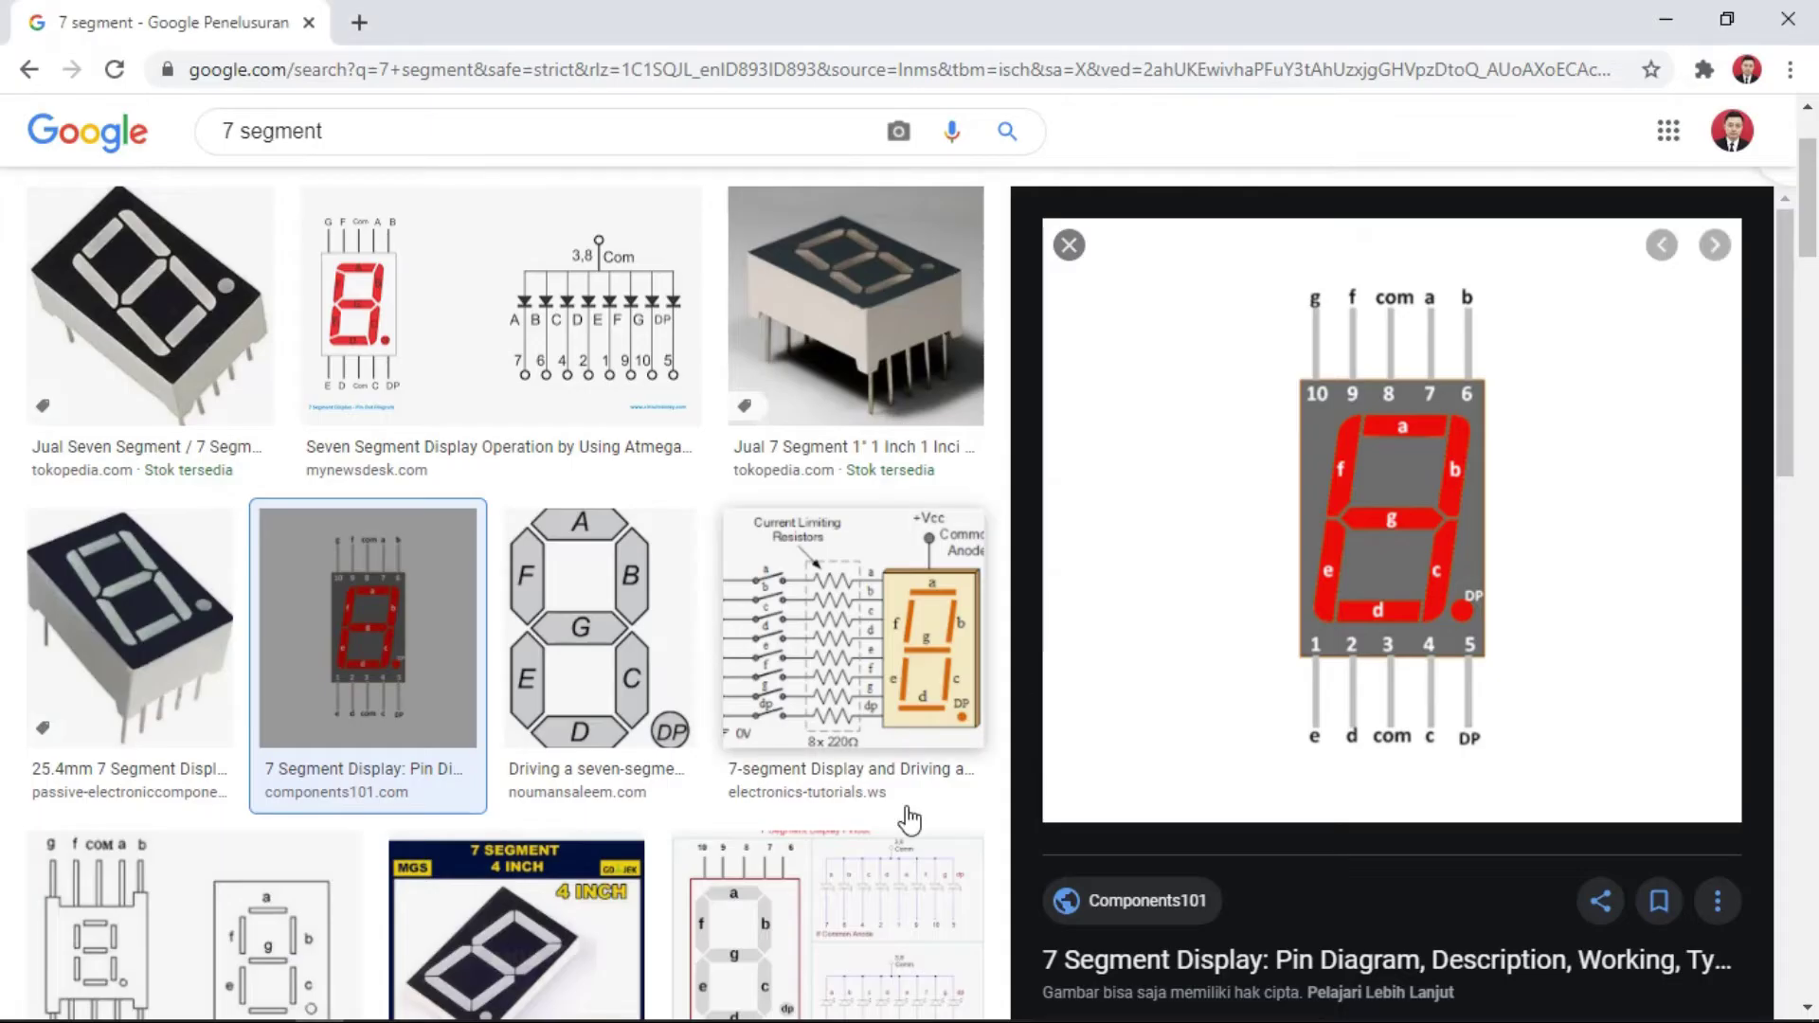
mouse_move(485, 1019)
key("alt+Tab")
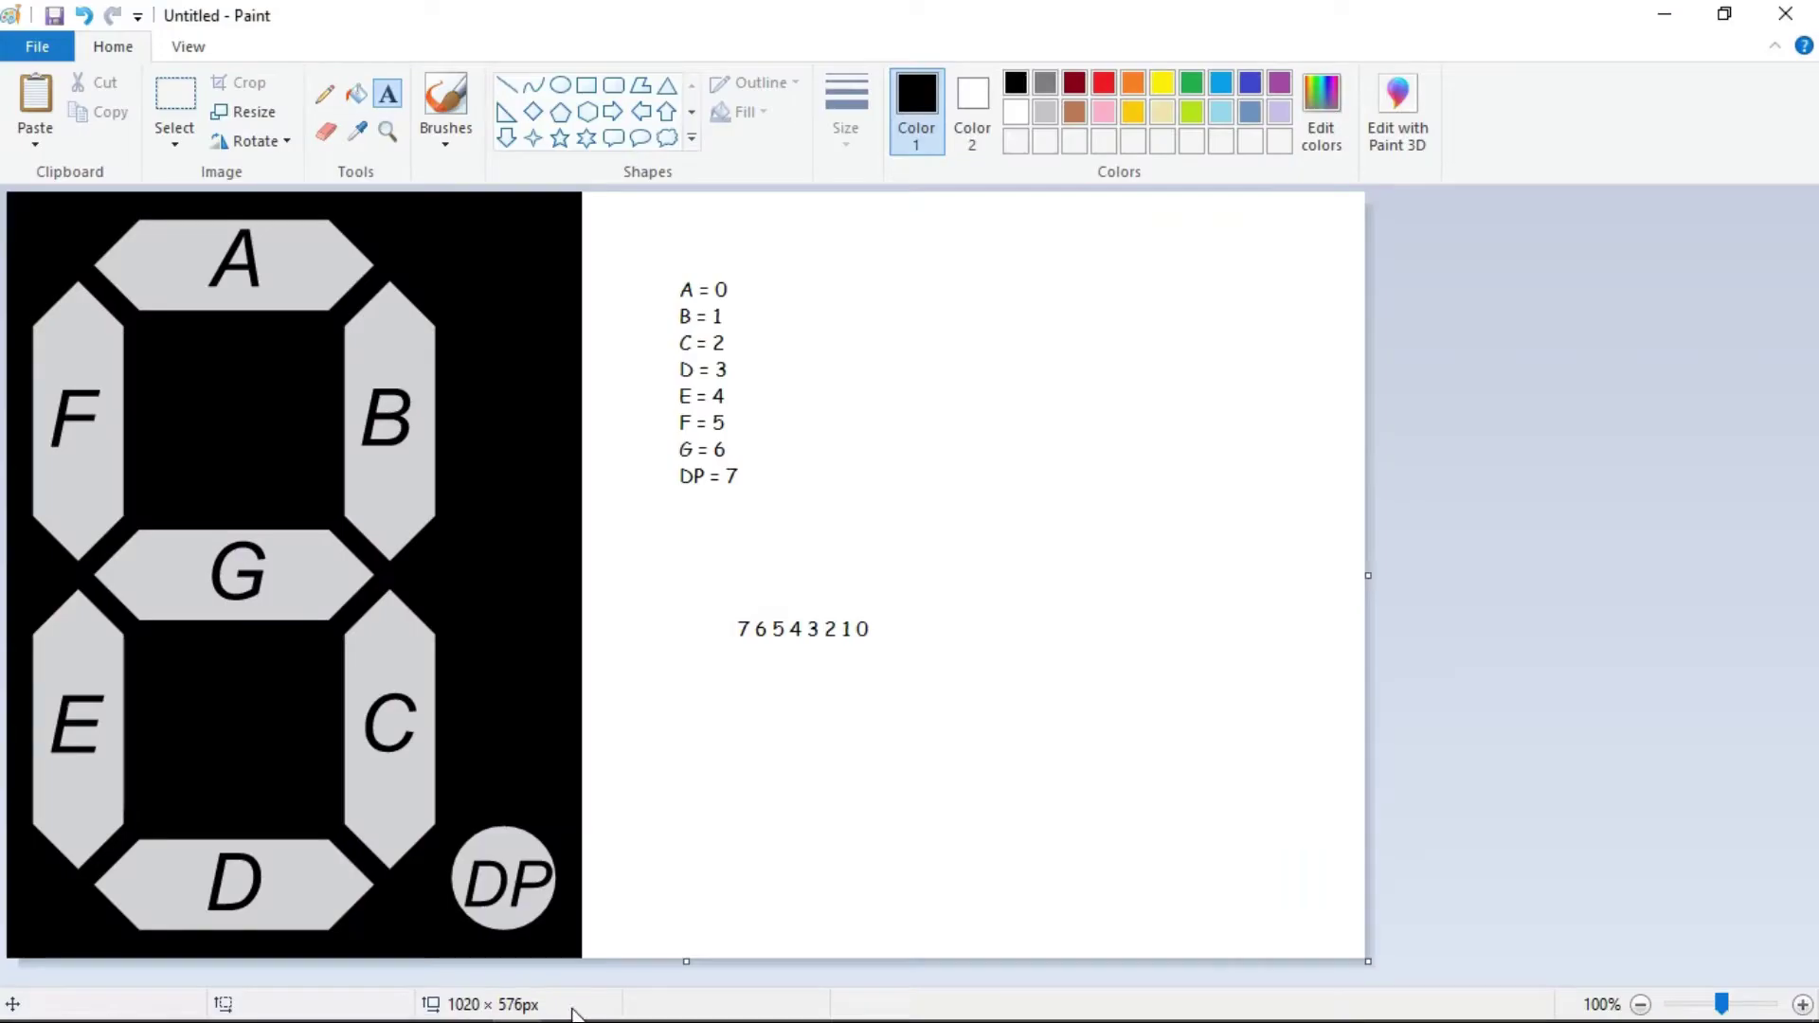
key("alt+Tab")
left_click(564, 1018)
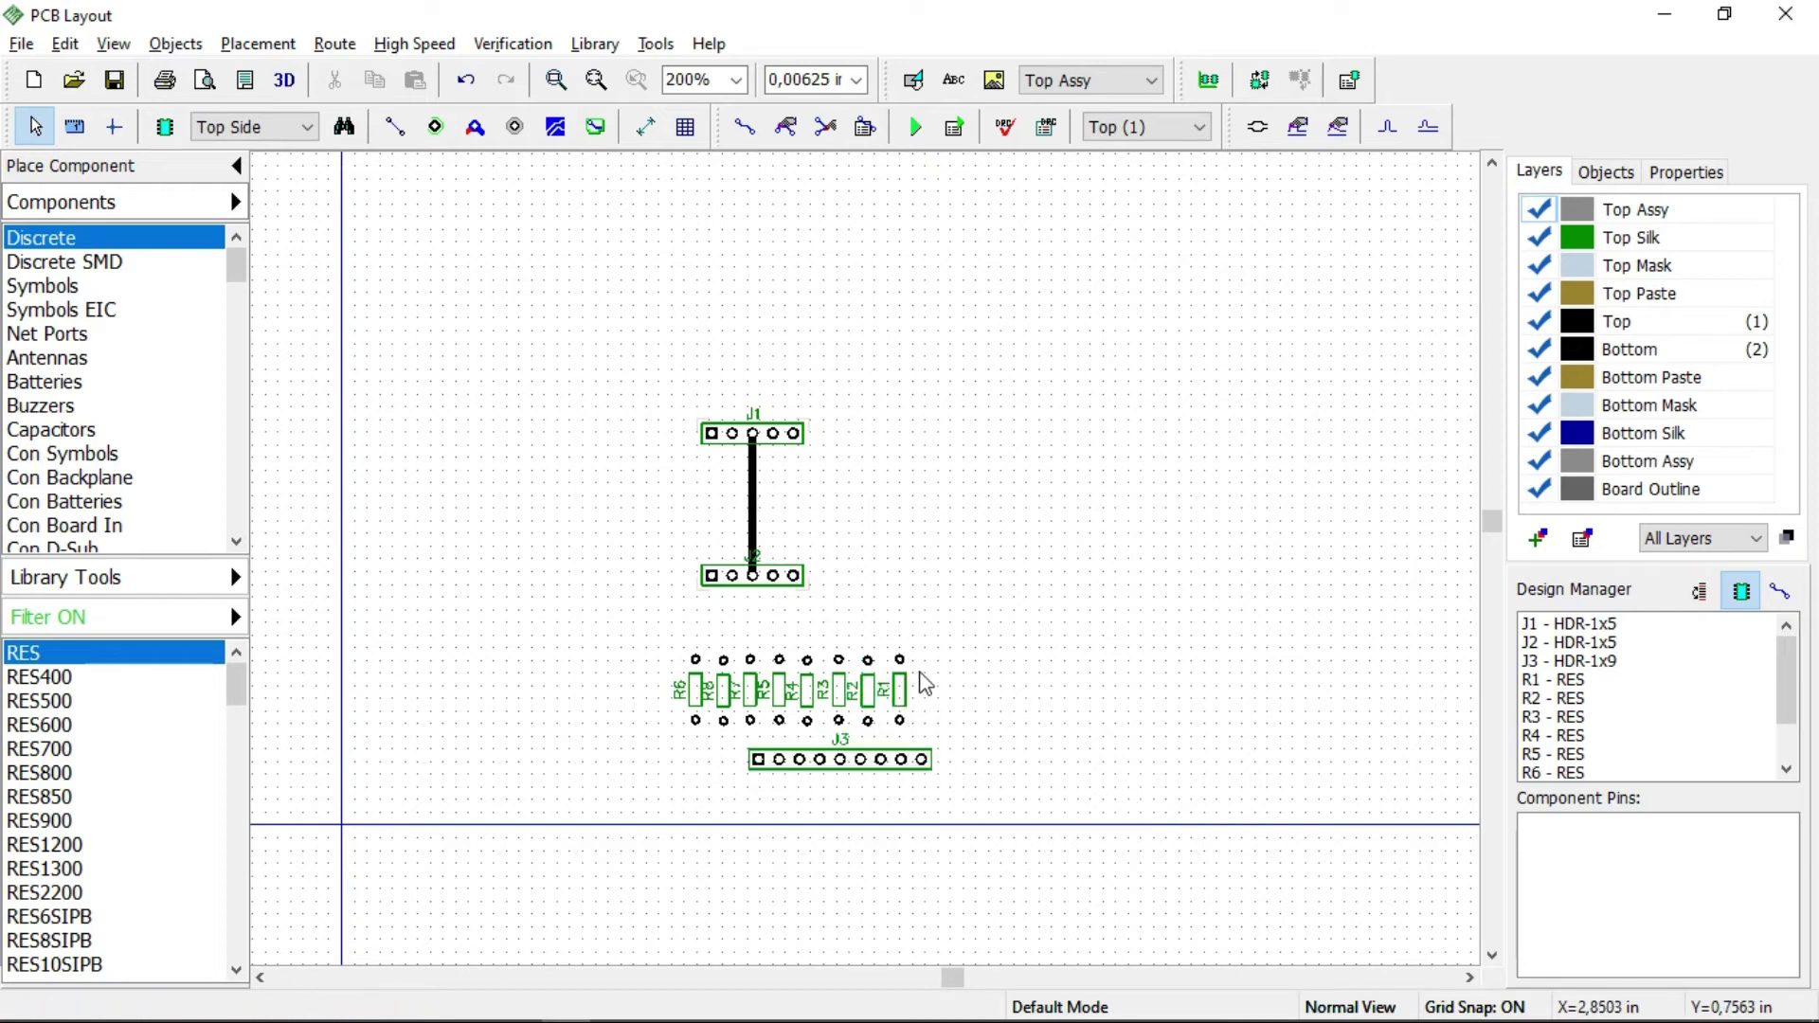
Route a 0.04 in track on the Top layer from J1's fourth pin diagonally down to R1's upper pad.
left_click(773, 445)
left_click(745, 126)
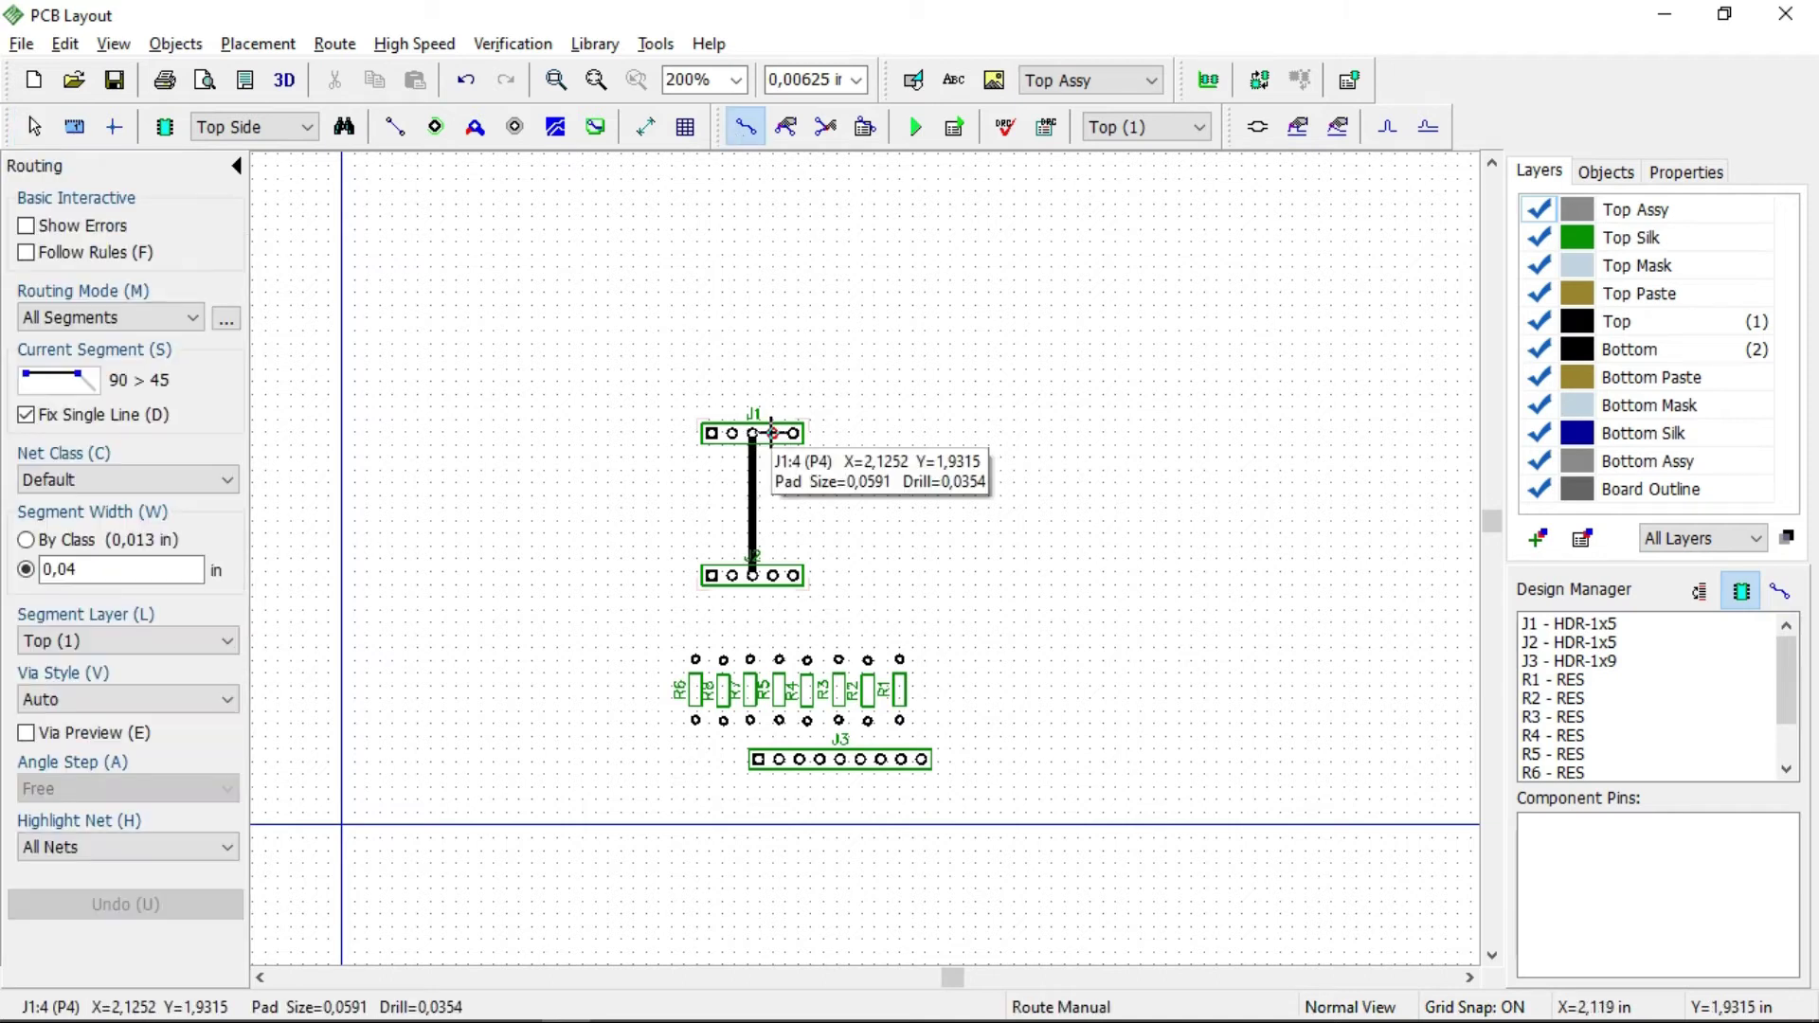
left_click(772, 434)
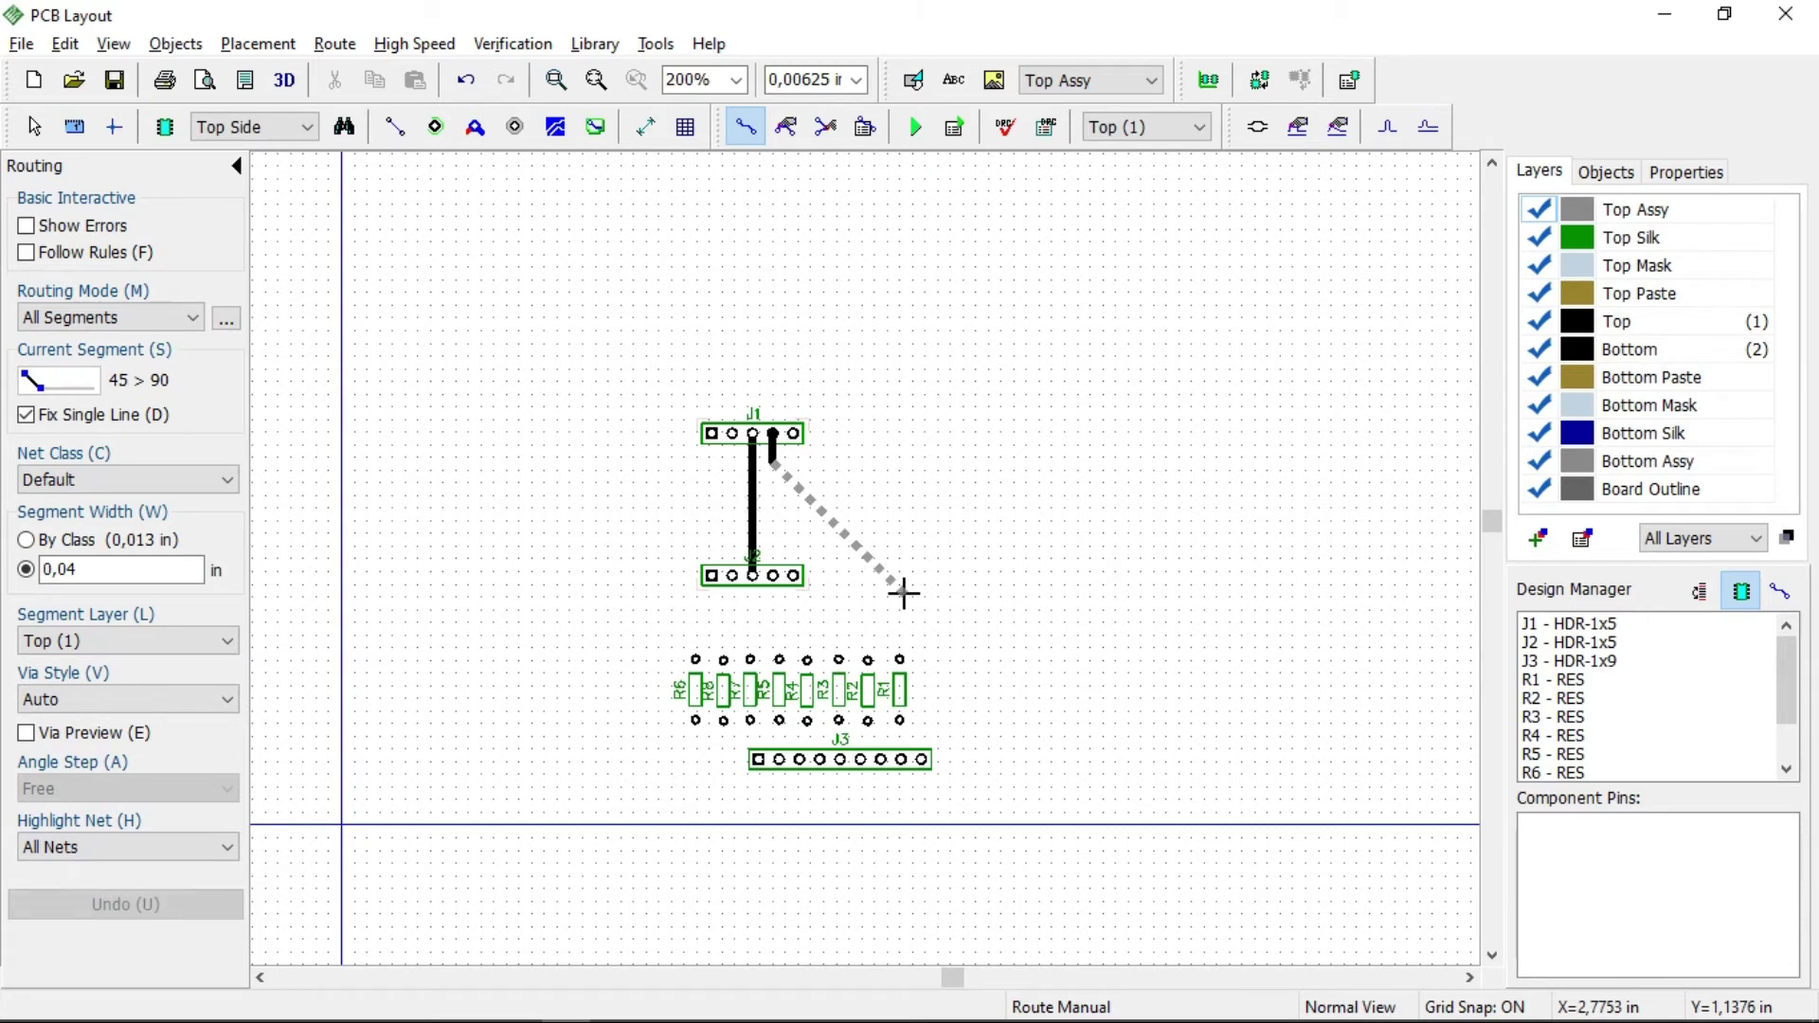
left_click(899, 593)
left_click(900, 661)
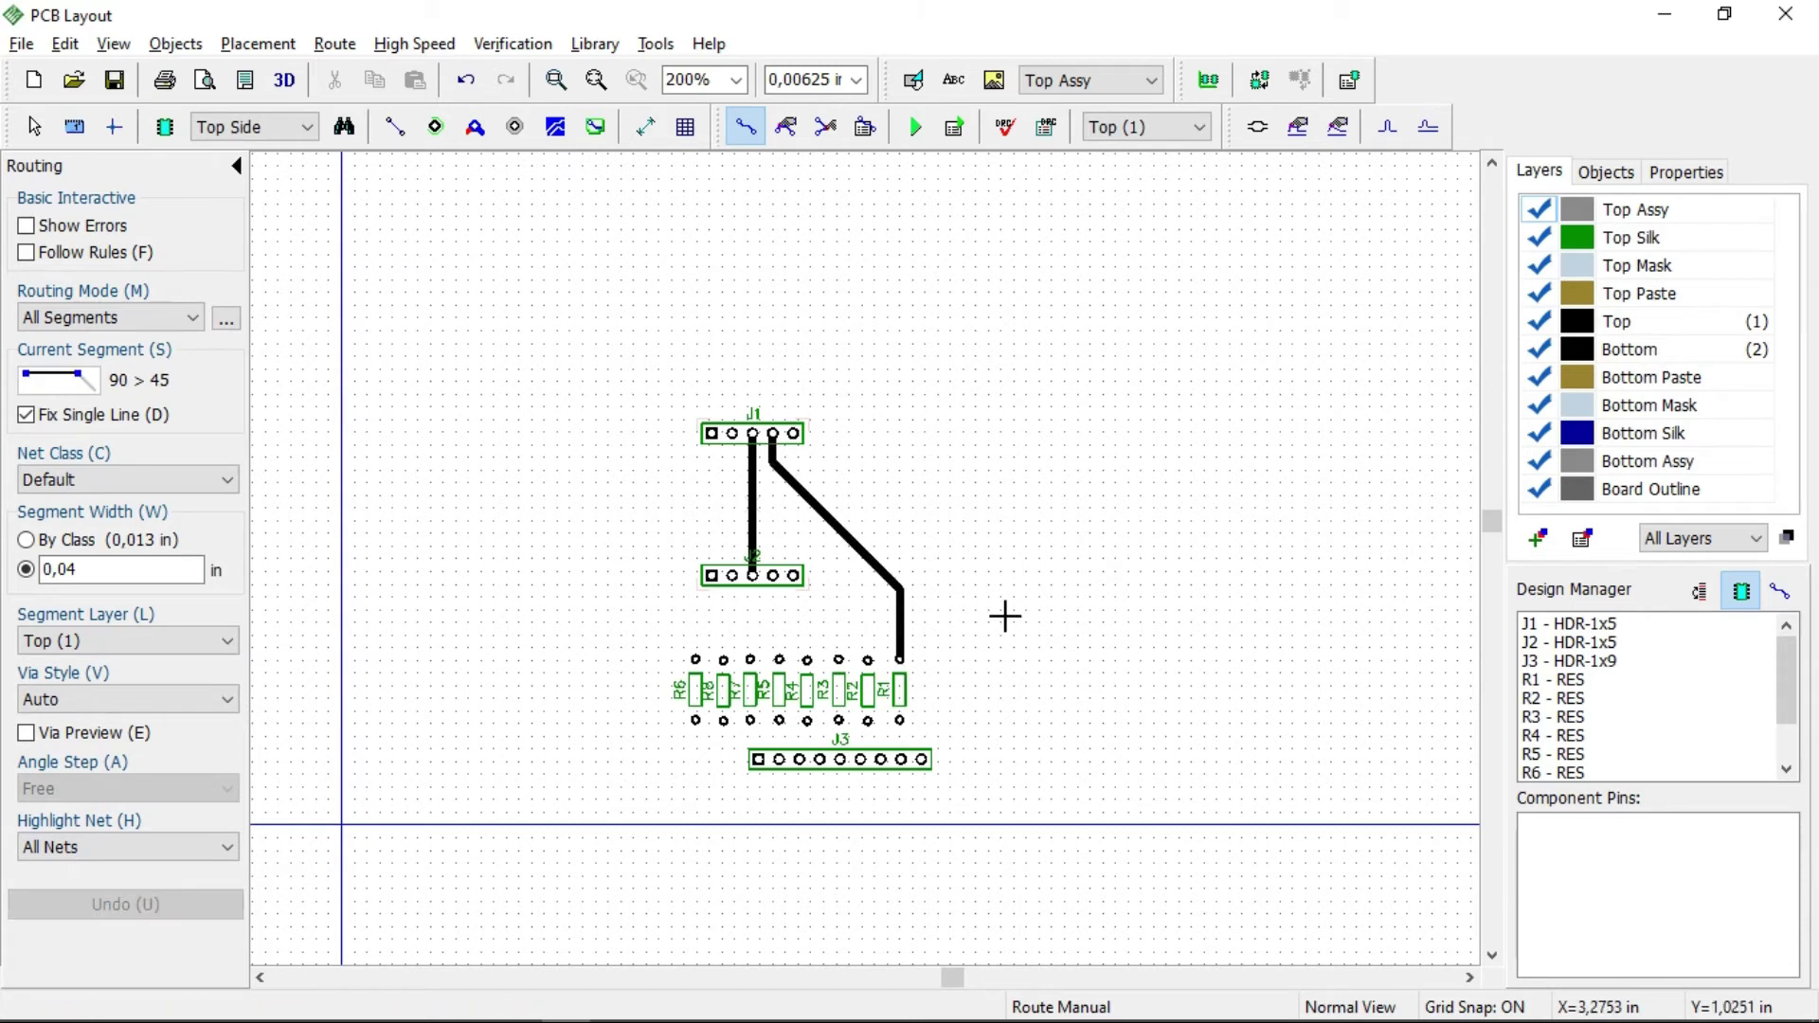
Check the display pinout in Chrome and route a 0.04 in track from J1's fifth pin around R1's upper pad to R2's upper pad.
key("alt+Tab")
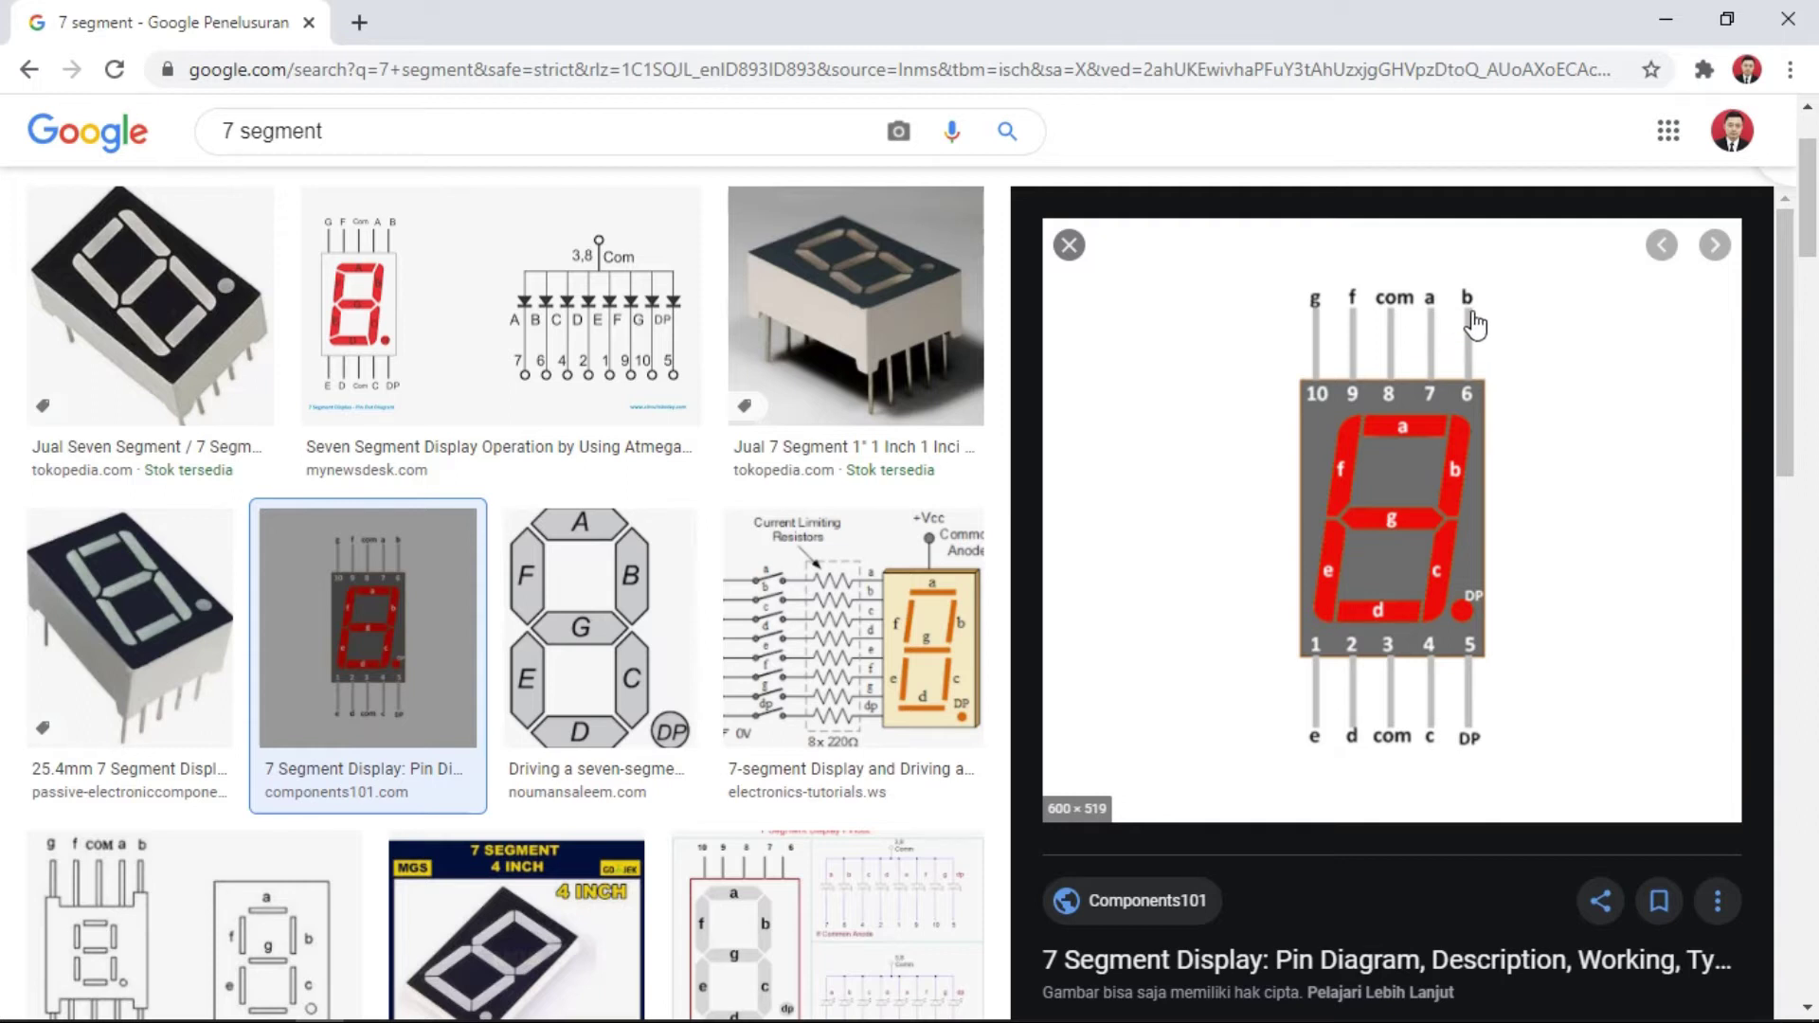
key("alt+Tab")
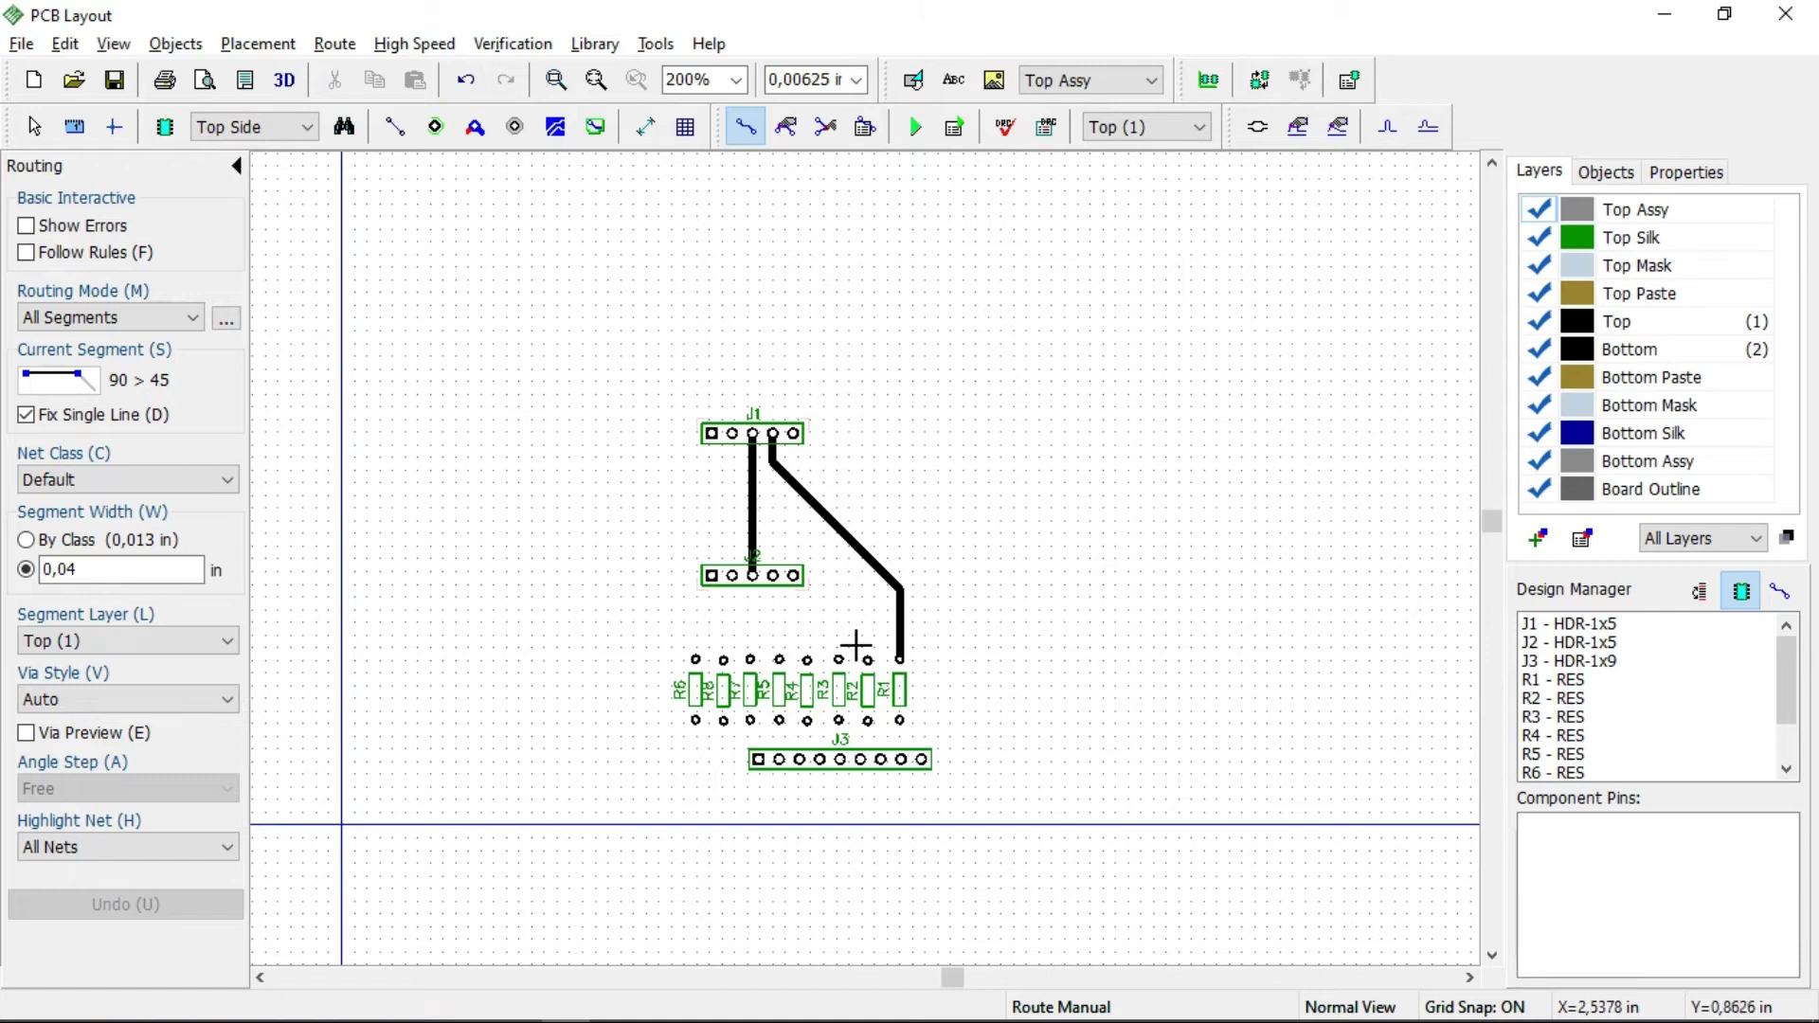
left_click(793, 433)
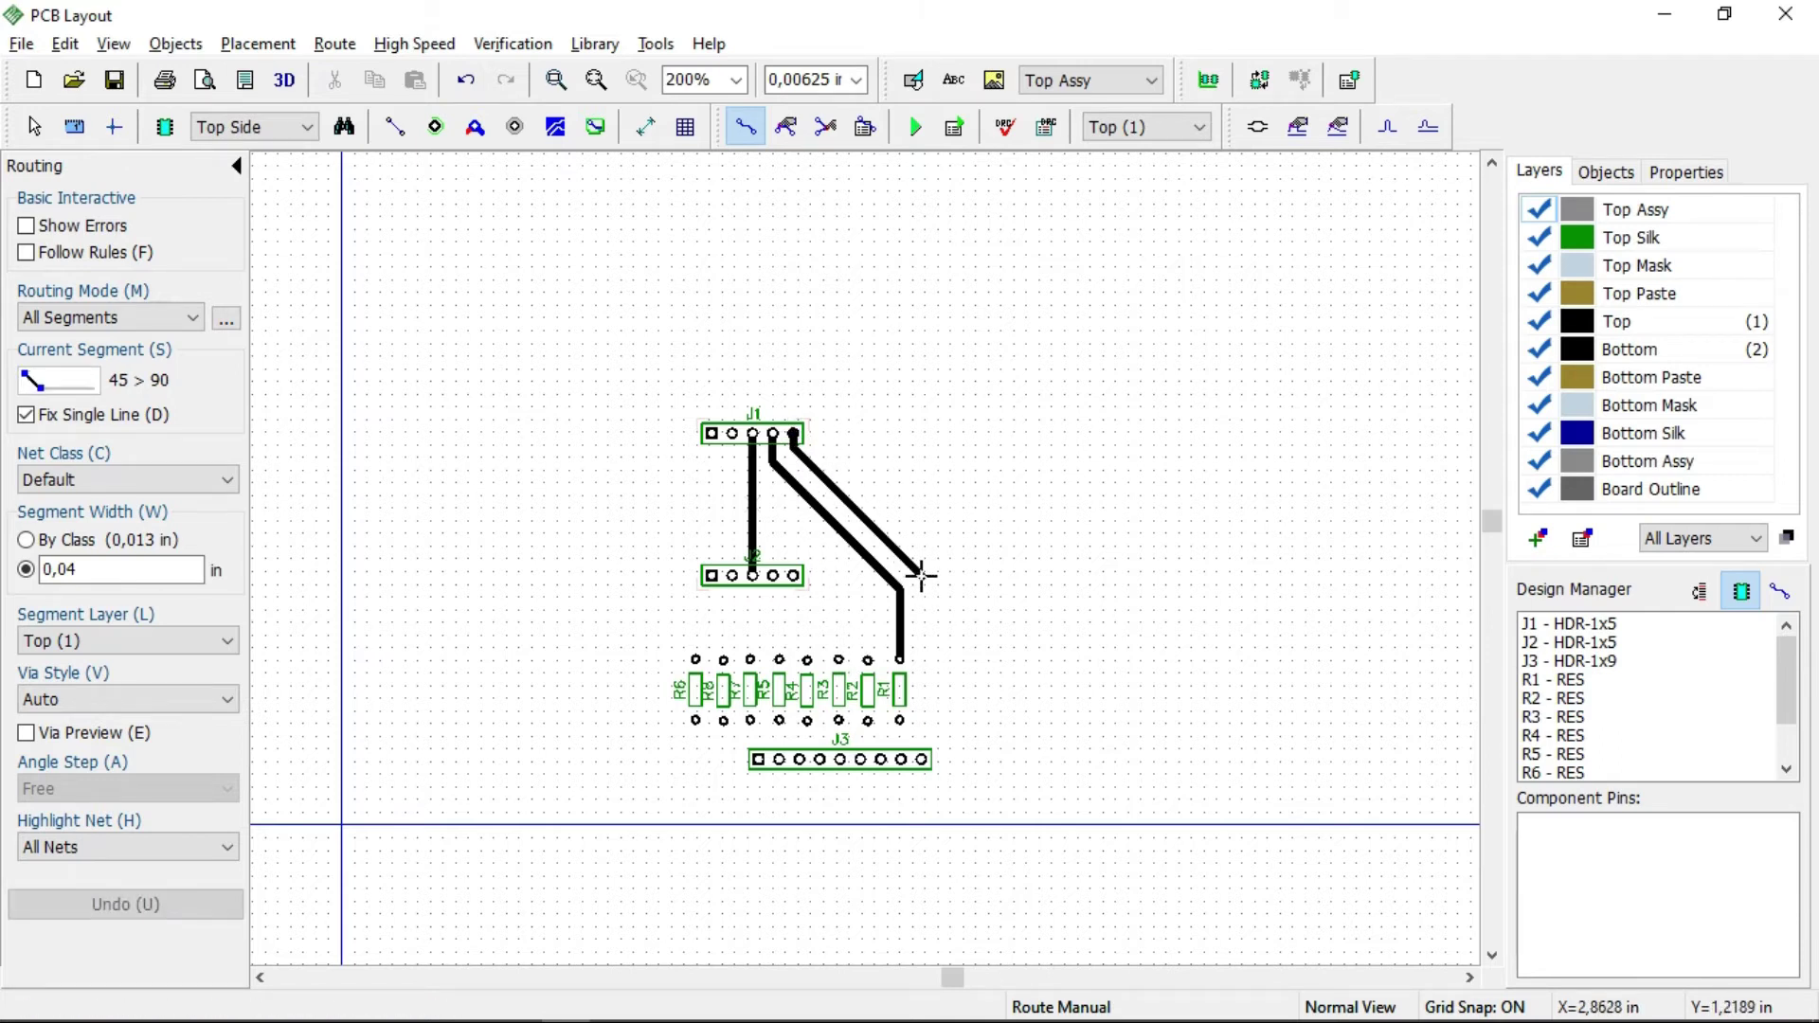
left_click(920, 575)
left_click(911, 684)
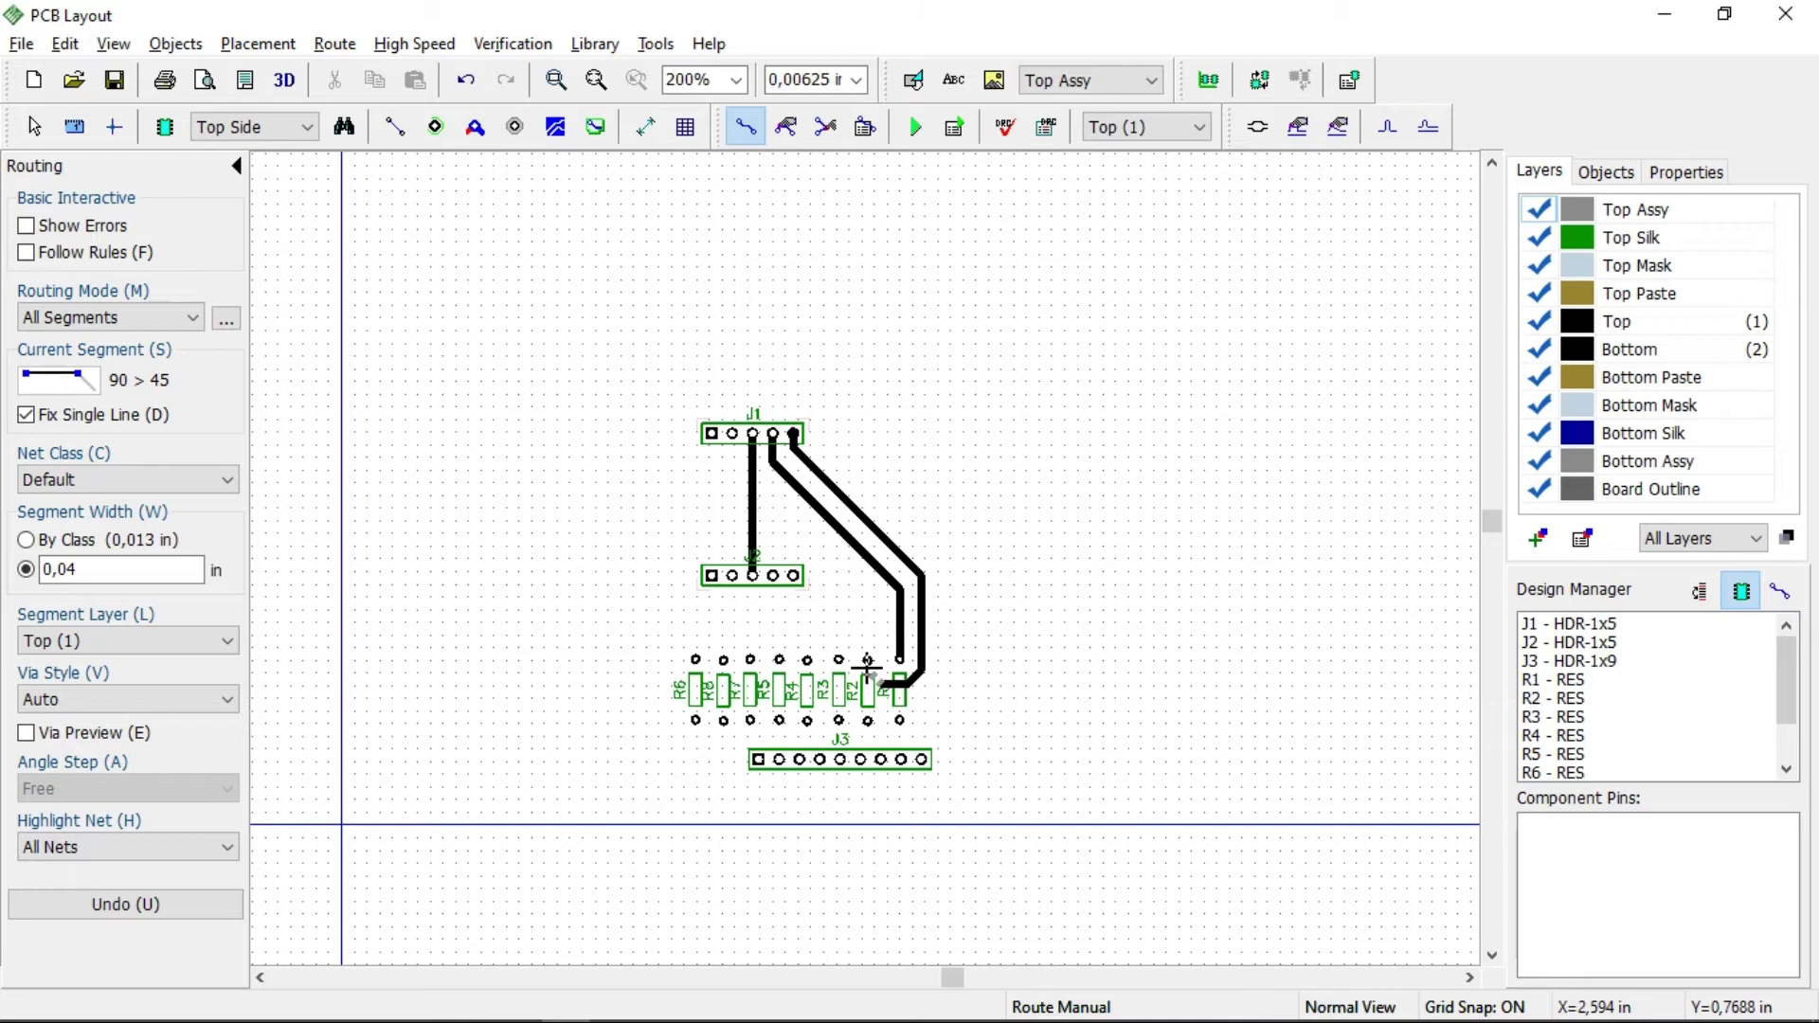
left_click(867, 661)
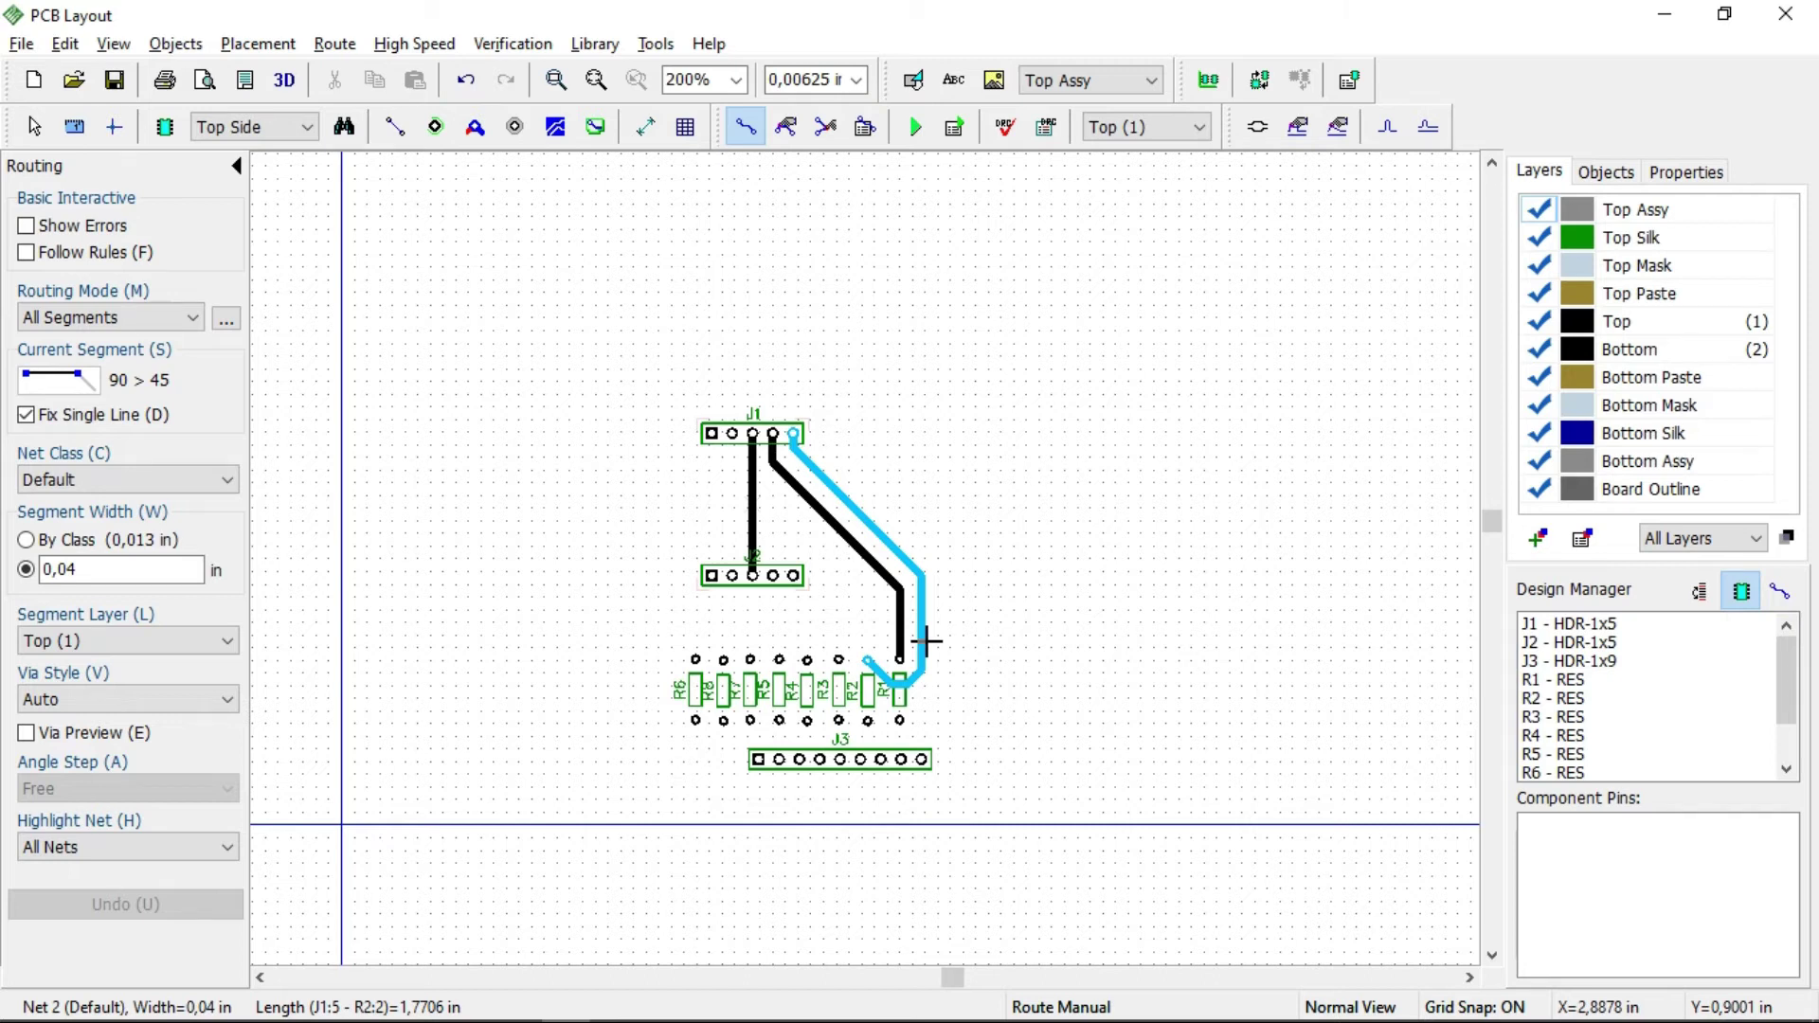
Check the pinout in Chrome and route a 0.04 in Top-layer track from J2's fourth pin to R3's upper pad.
key("alt+Tab")
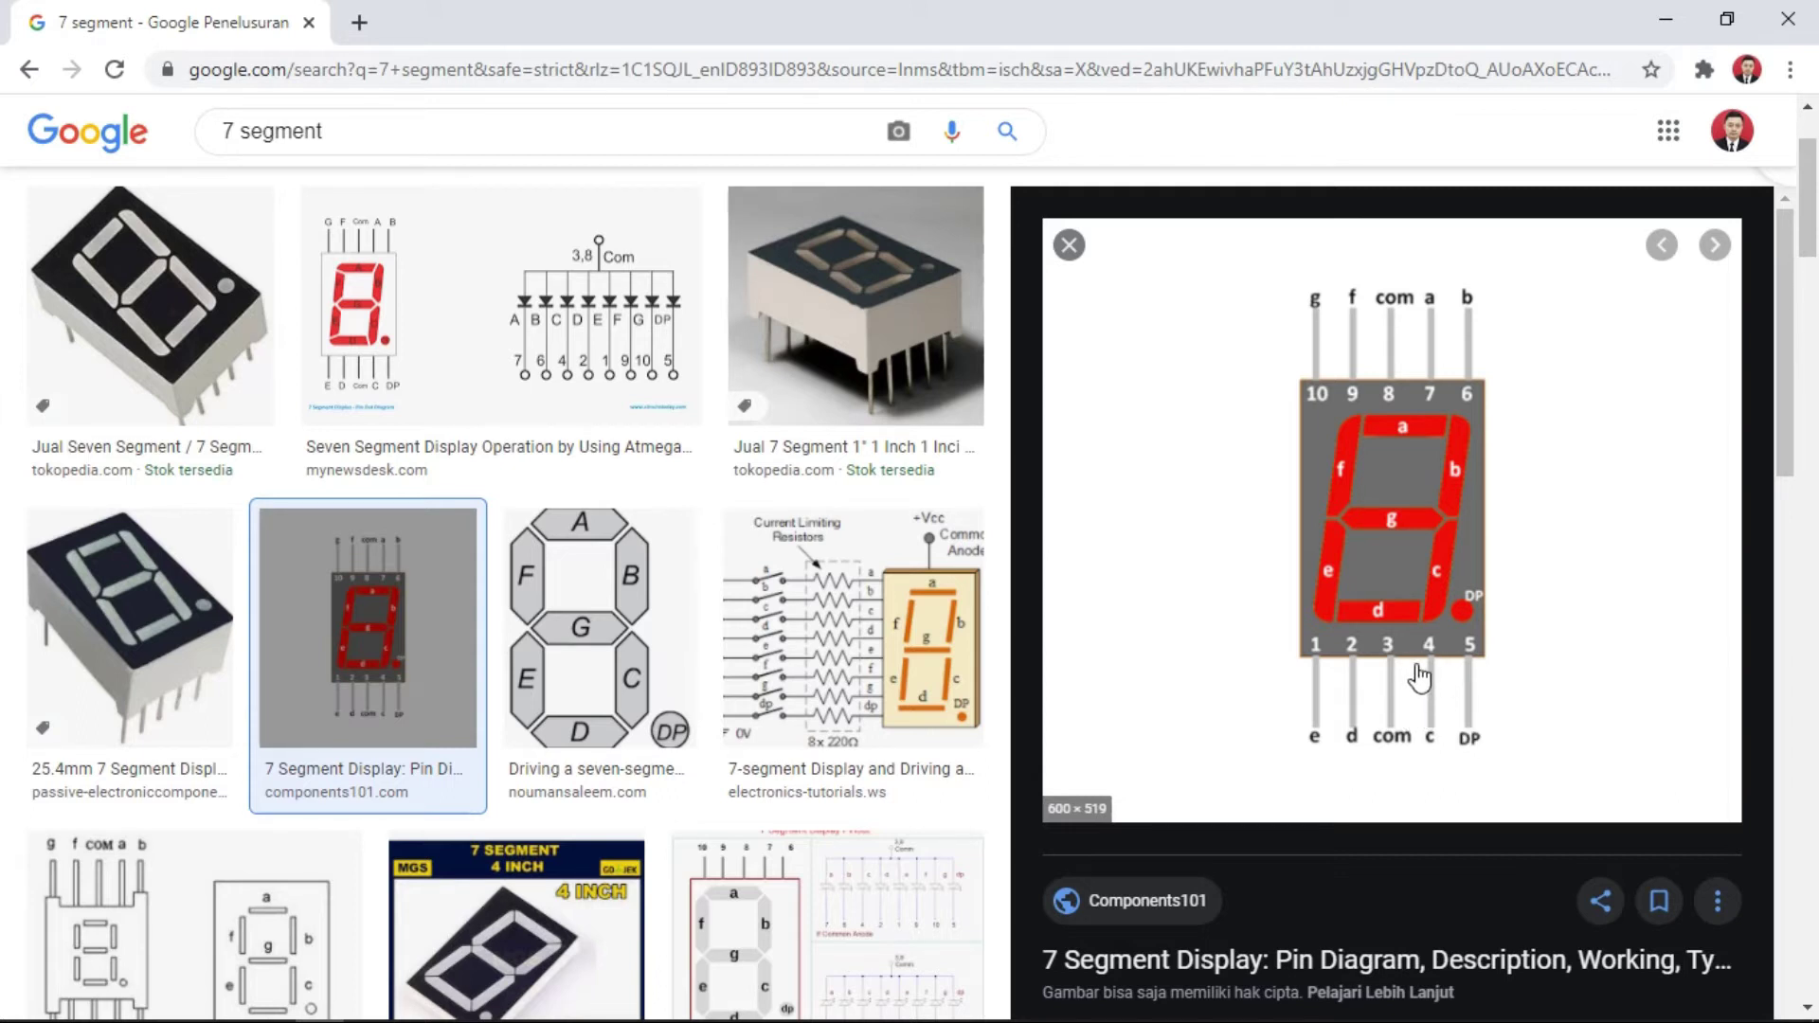
key("alt+Tab")
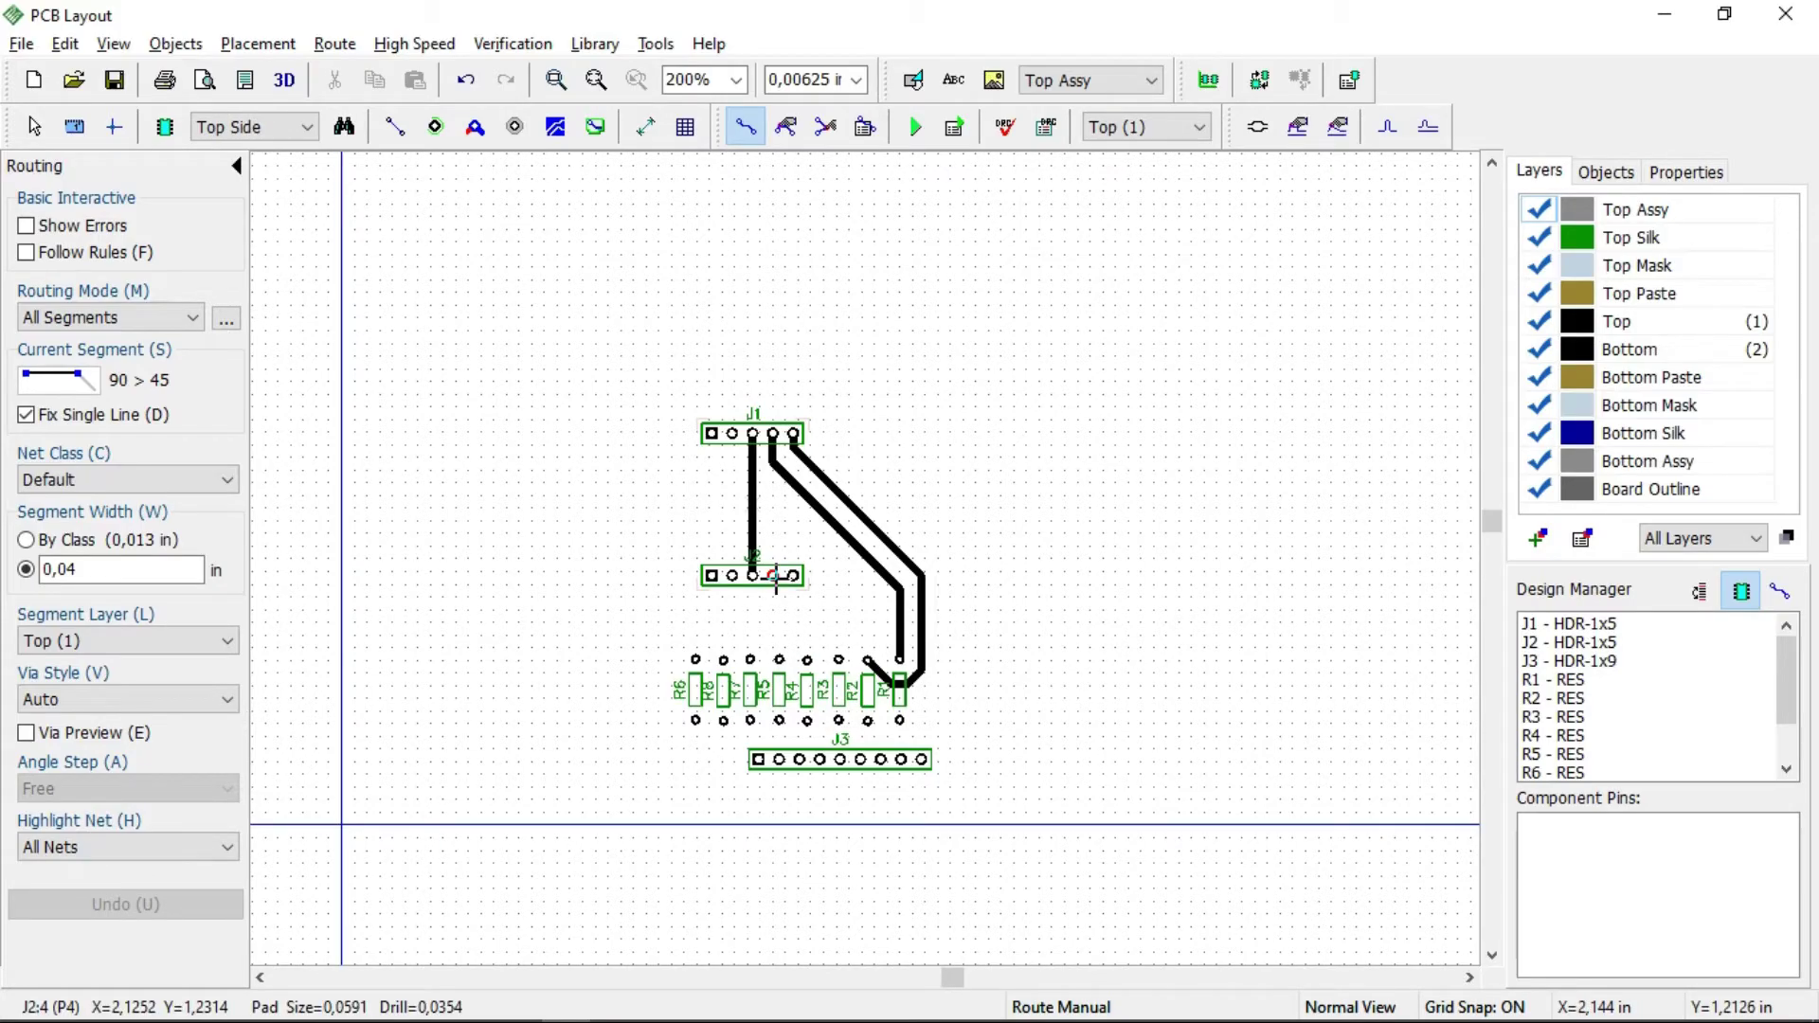
left_click(775, 575)
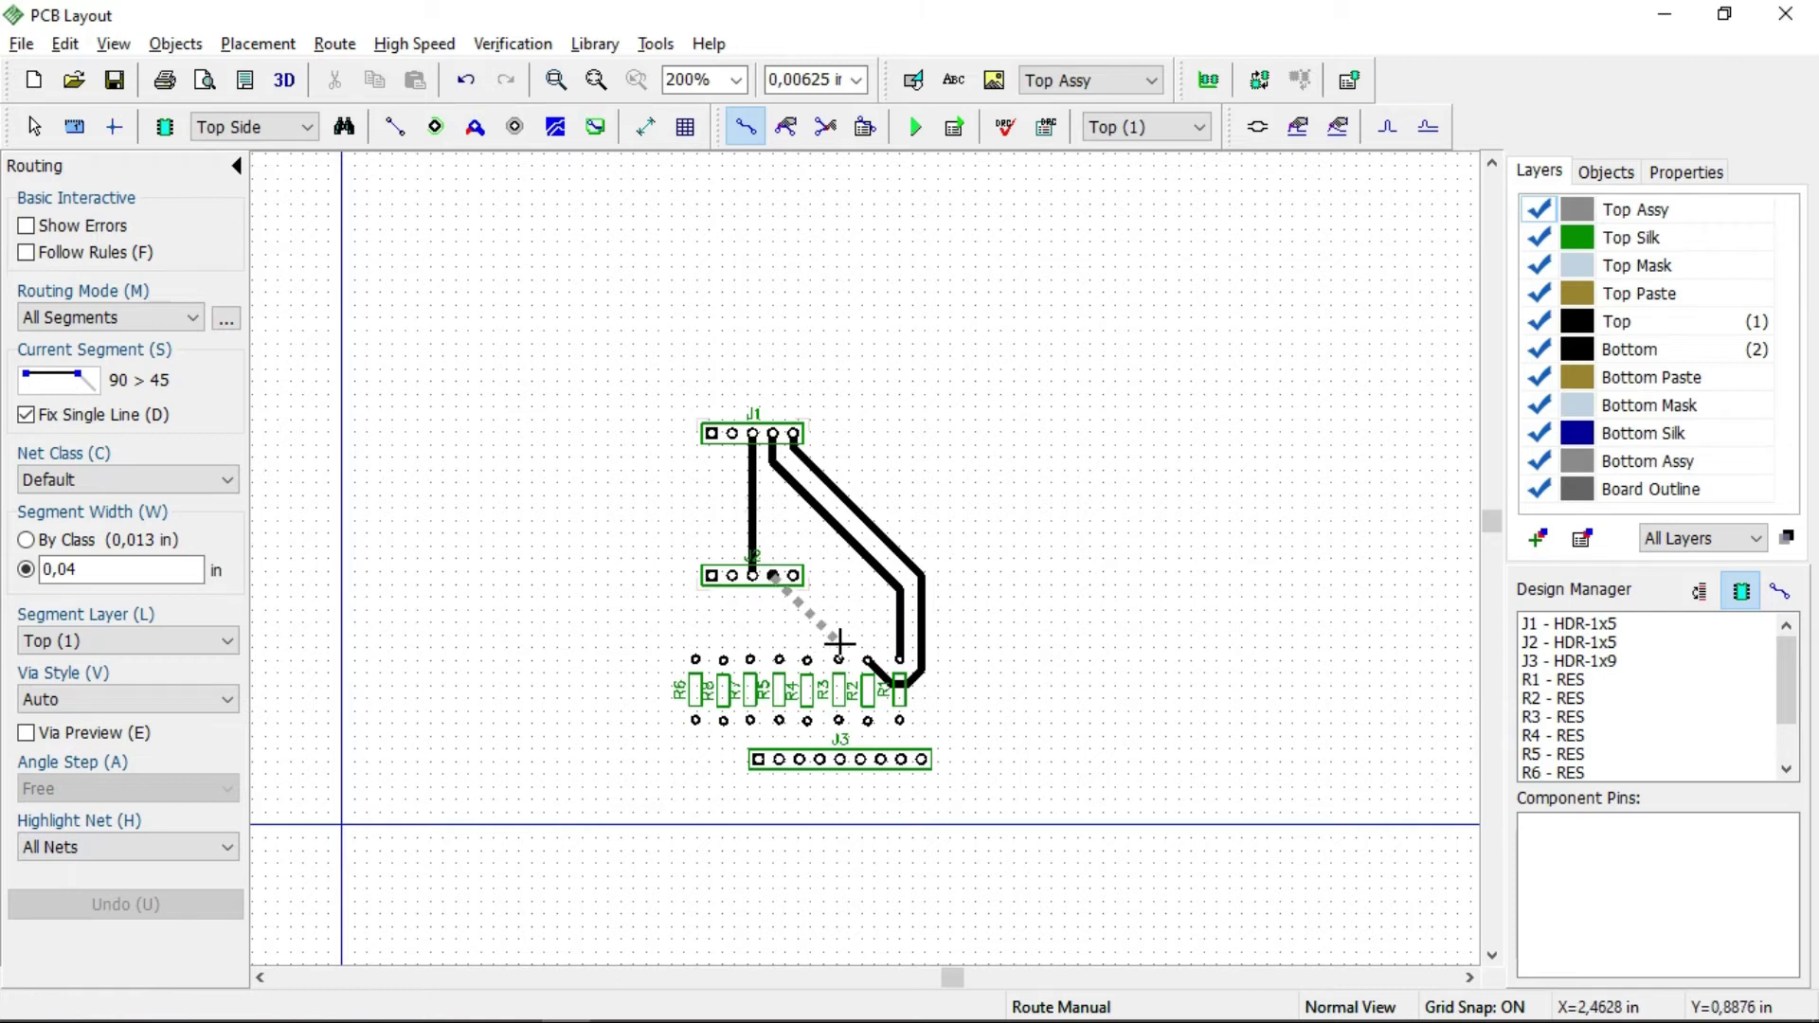
left_click(839, 656)
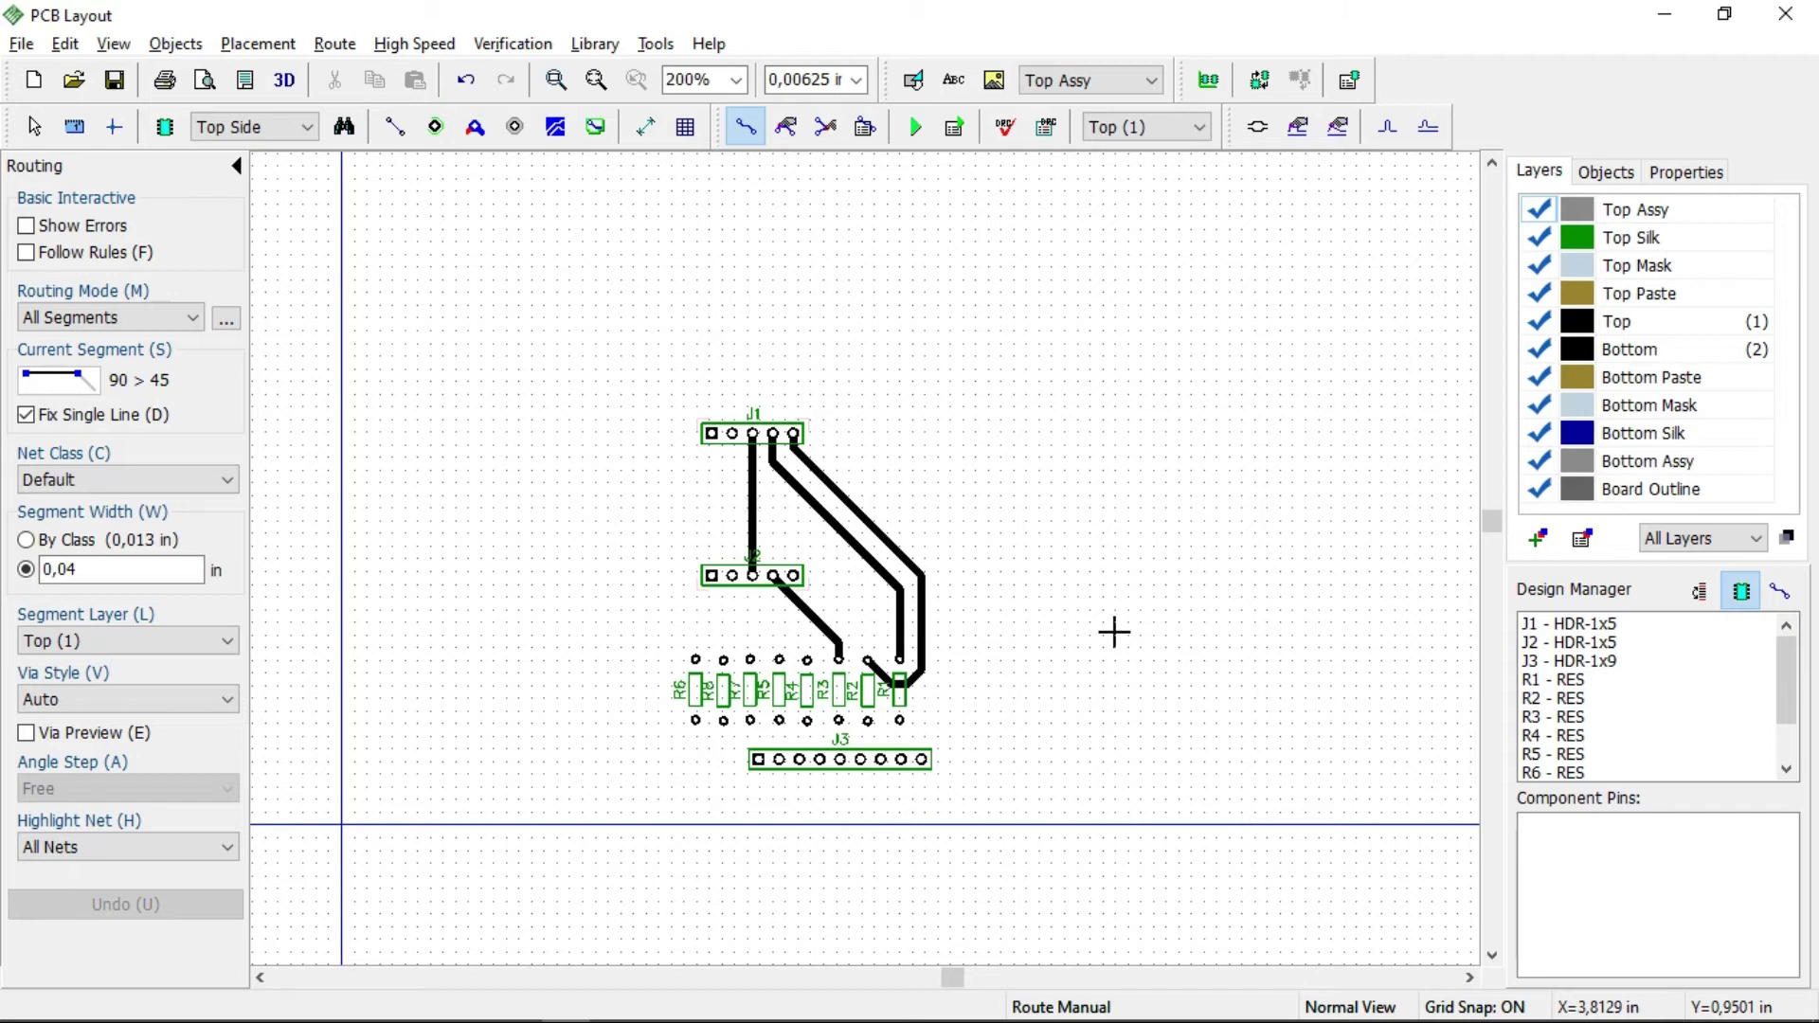
Look up the next segment pins in Chrome and route a 0.04 in track from J2's second pin to R4's upper pad.
key("alt+Tab")
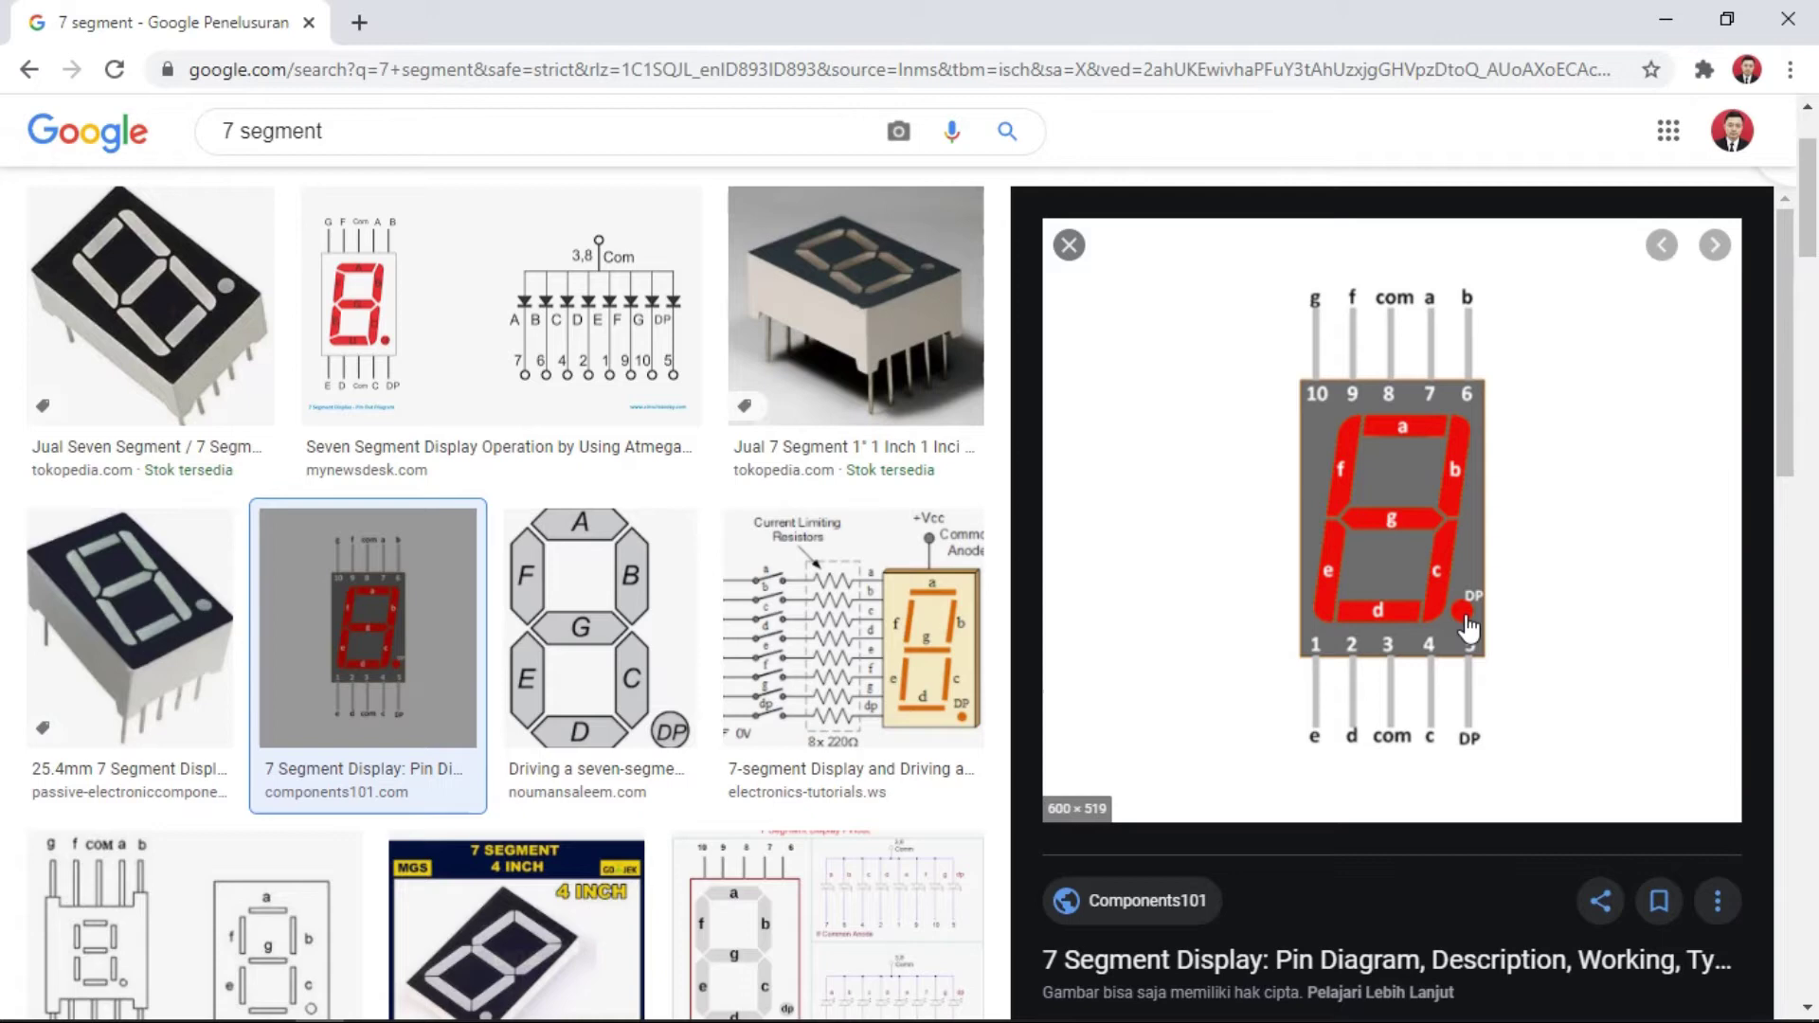
key("alt+Tab")
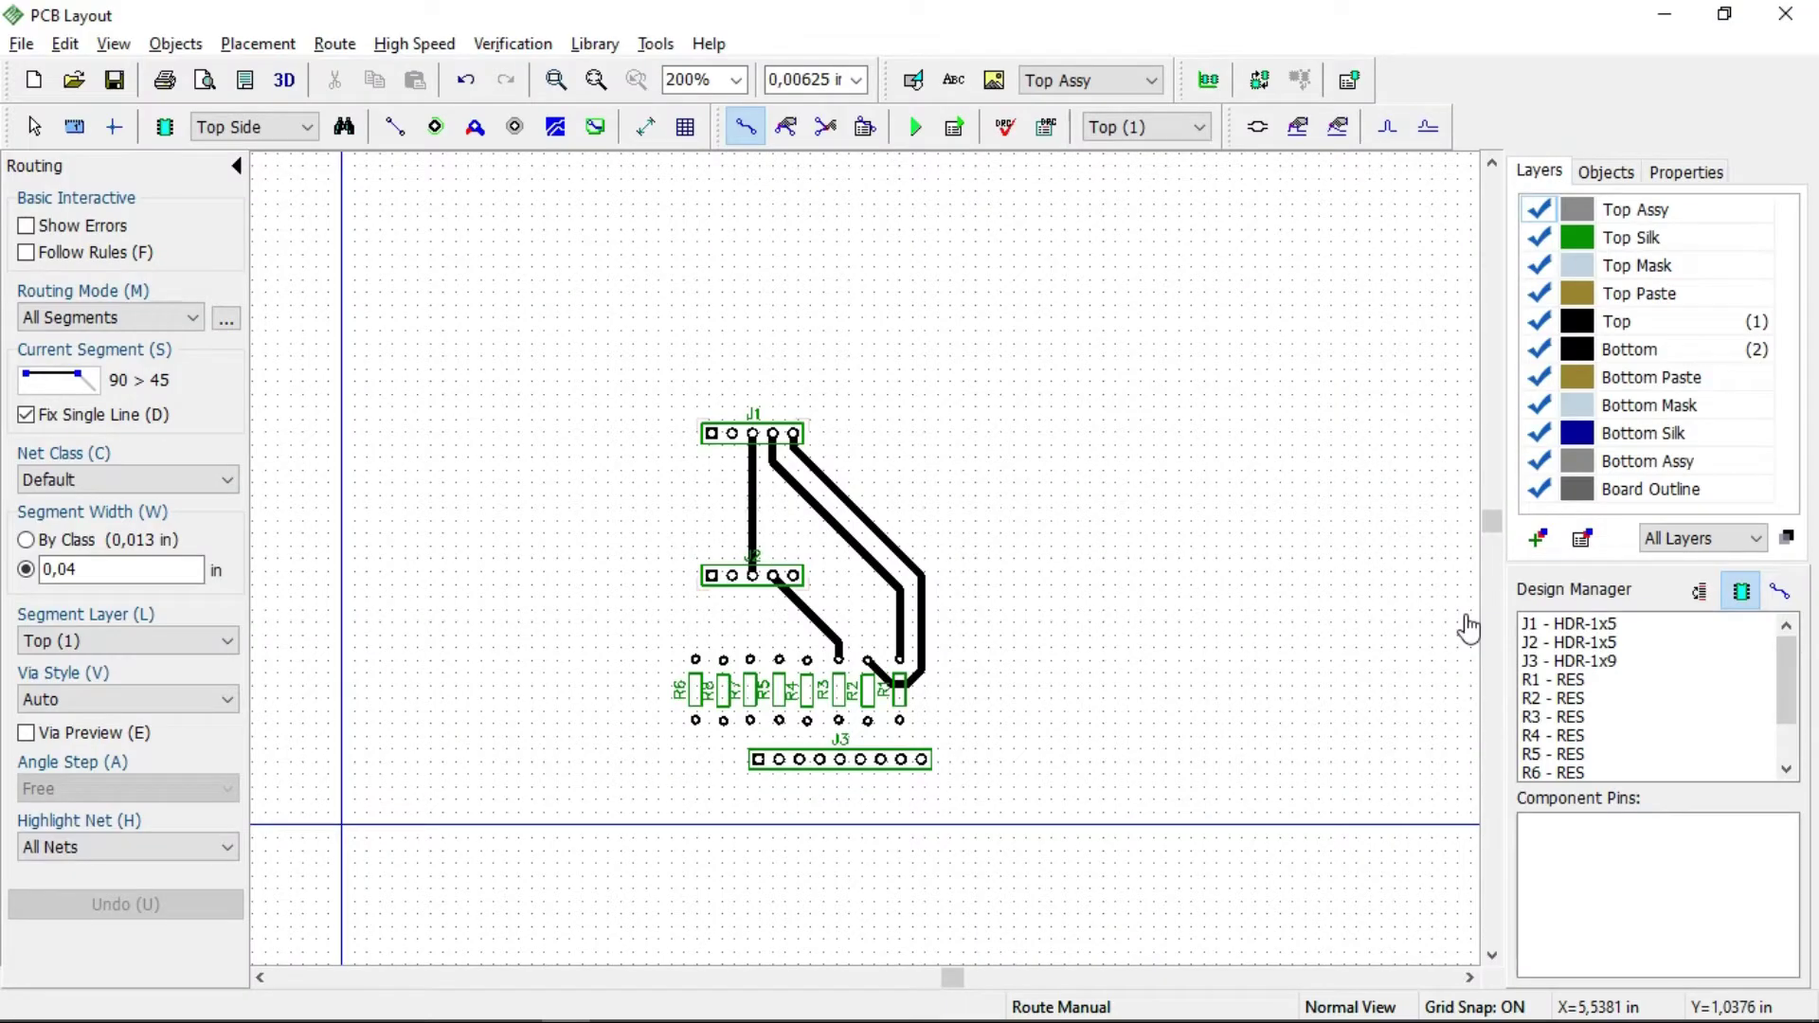
key("alt+Tab")
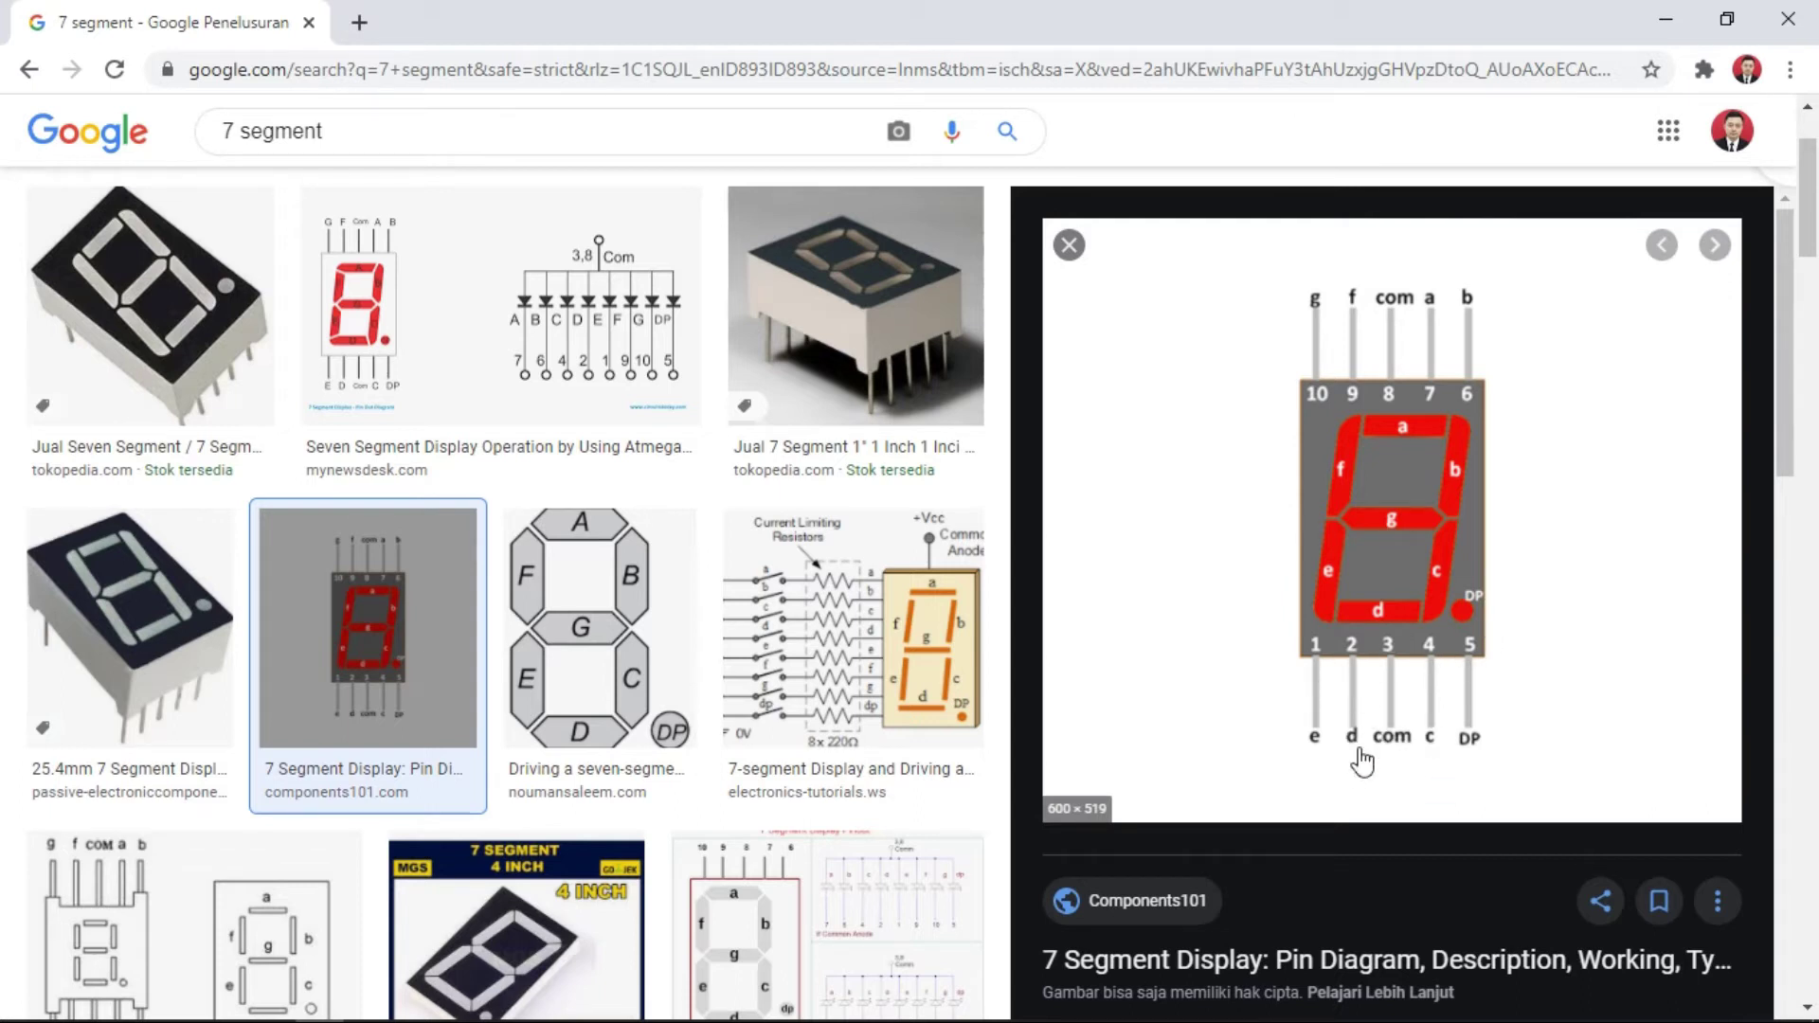
key("alt+Tab")
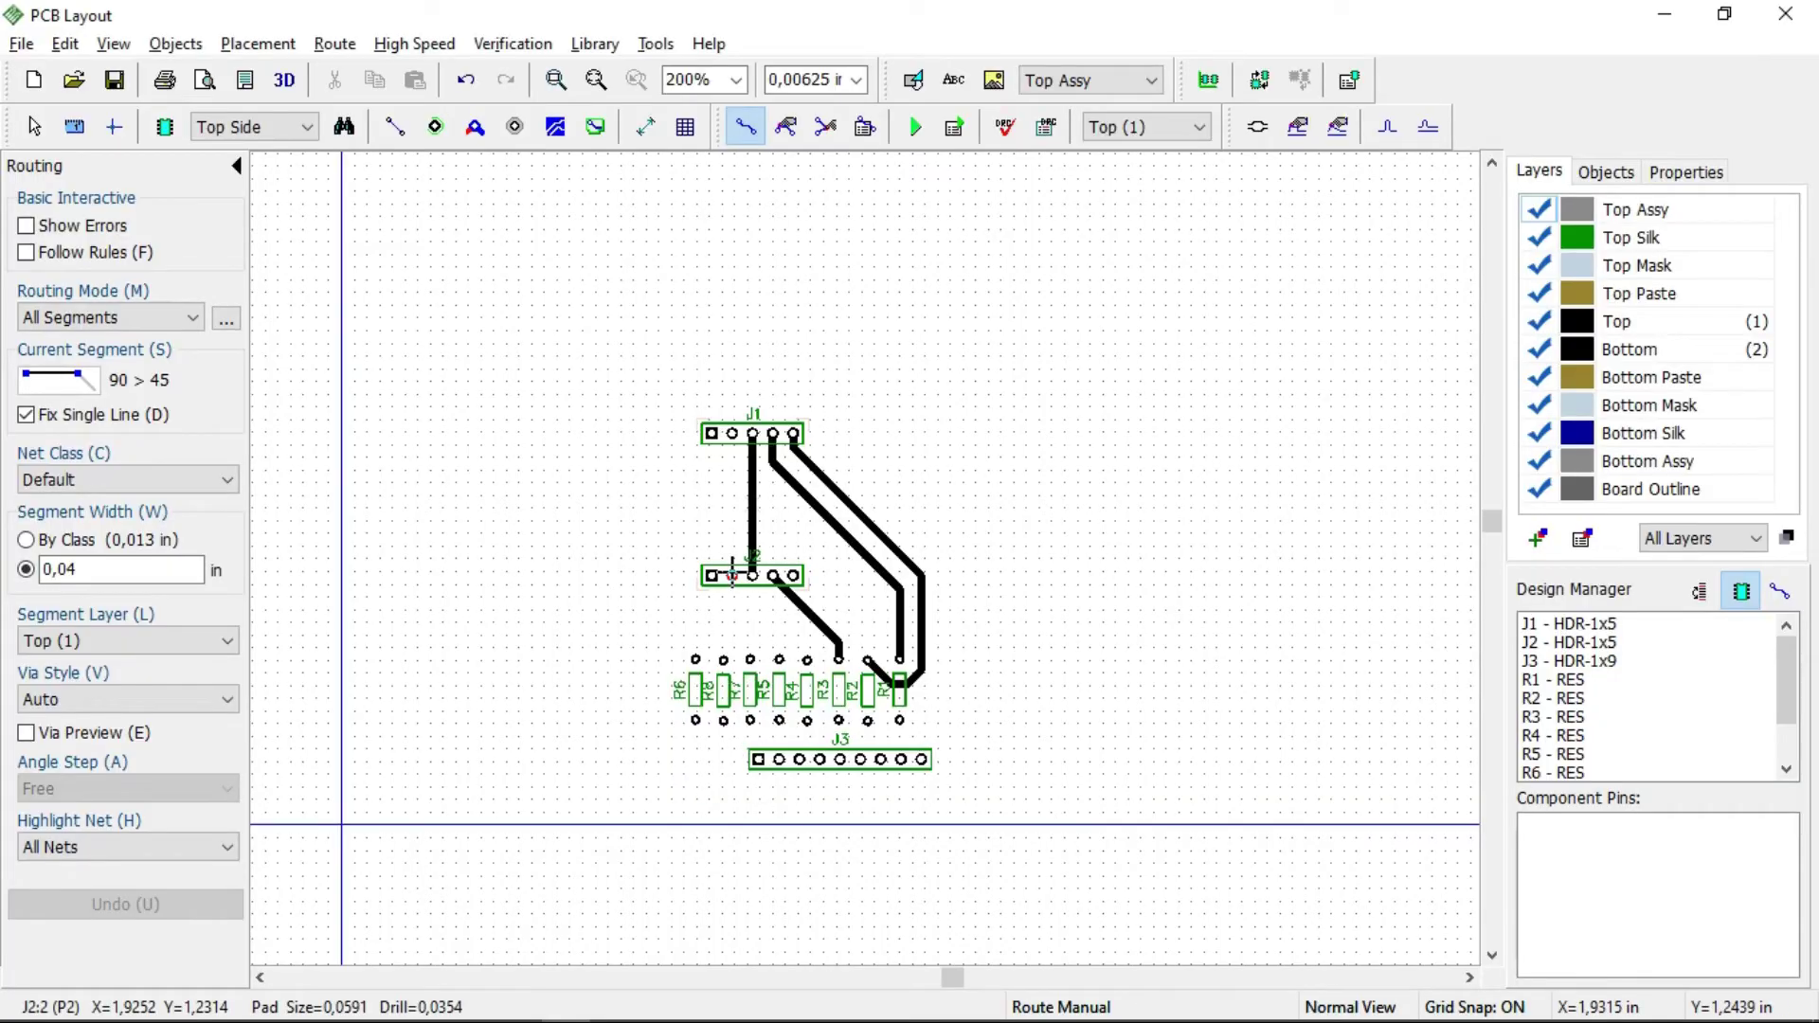
left_click(733, 577)
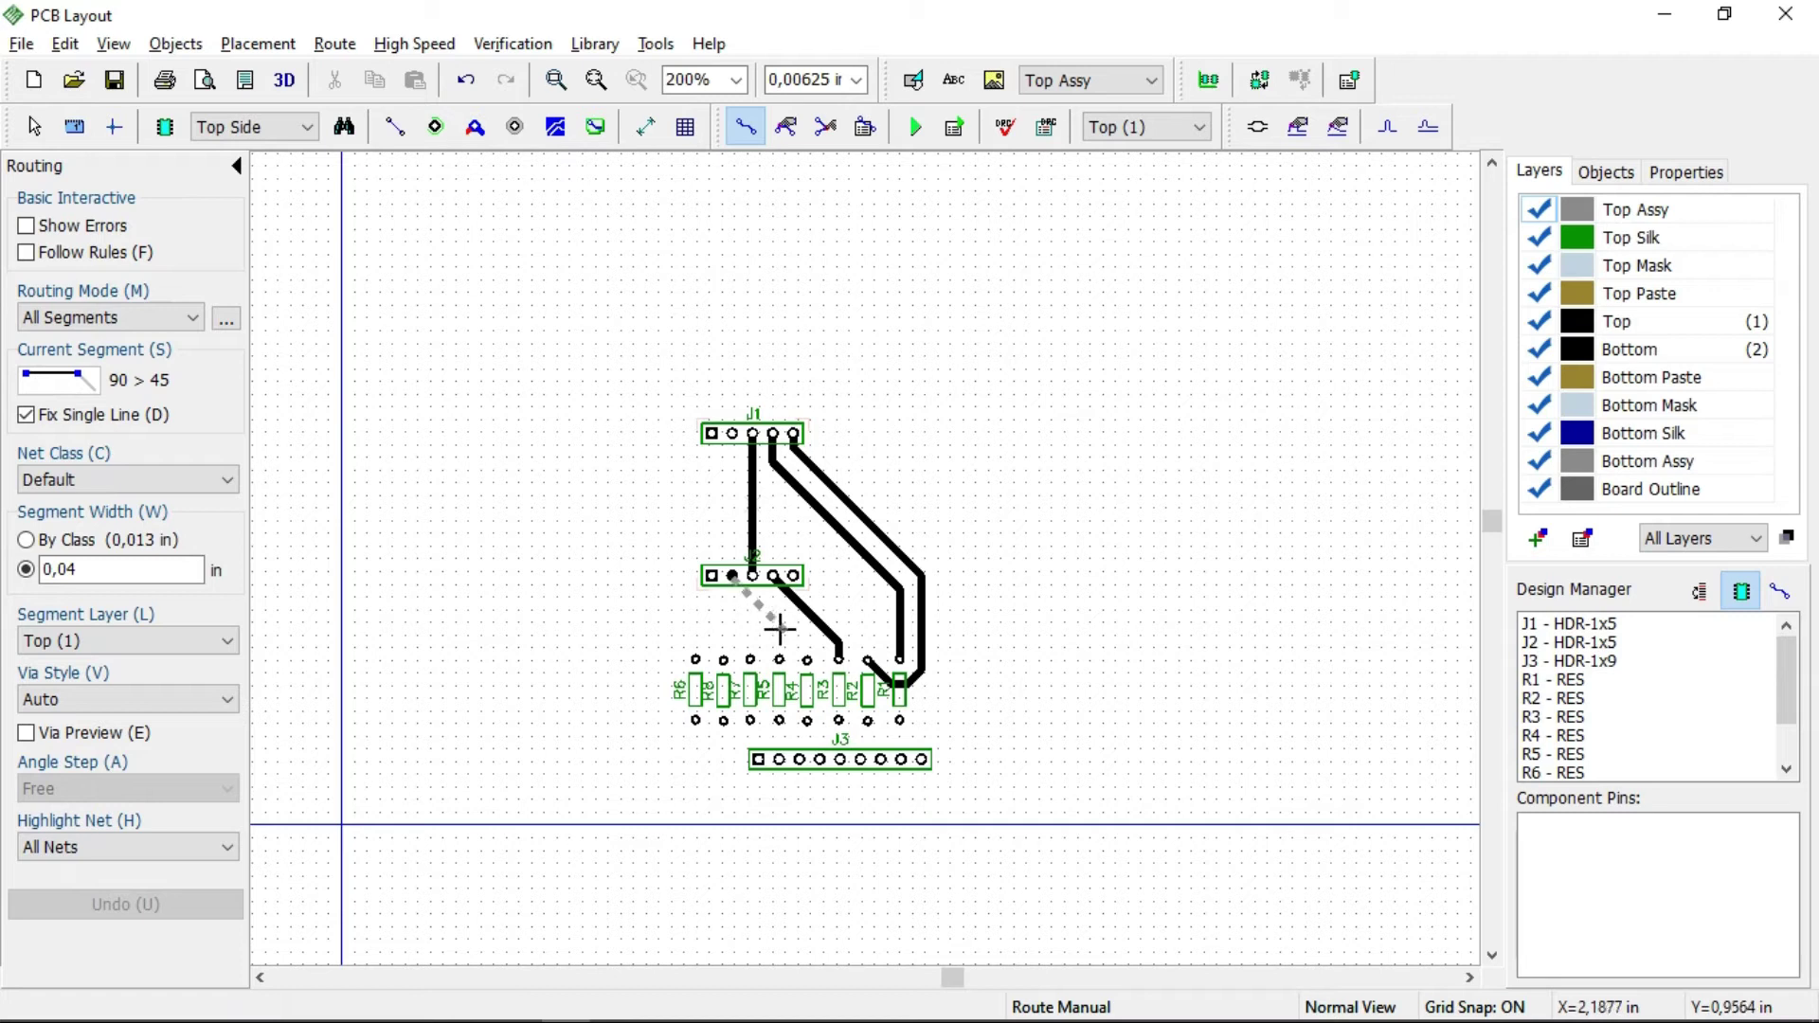
key("s")
left_click(771, 626)
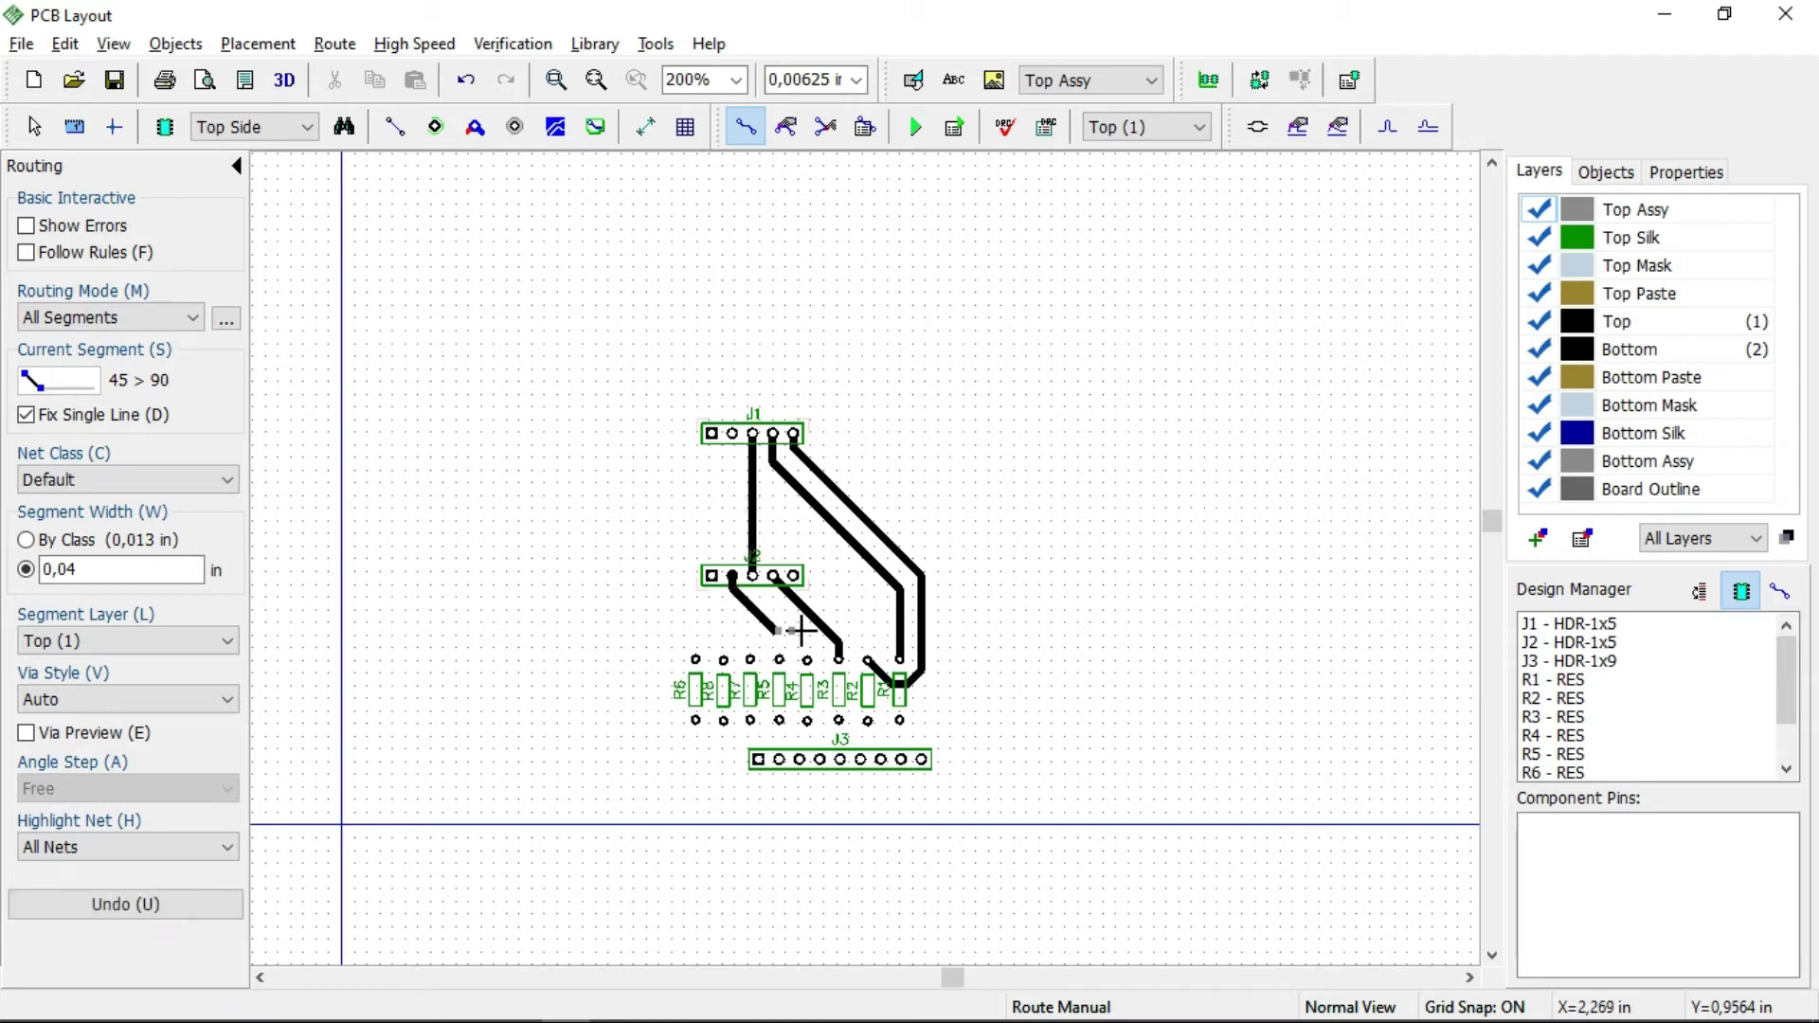
key("s")
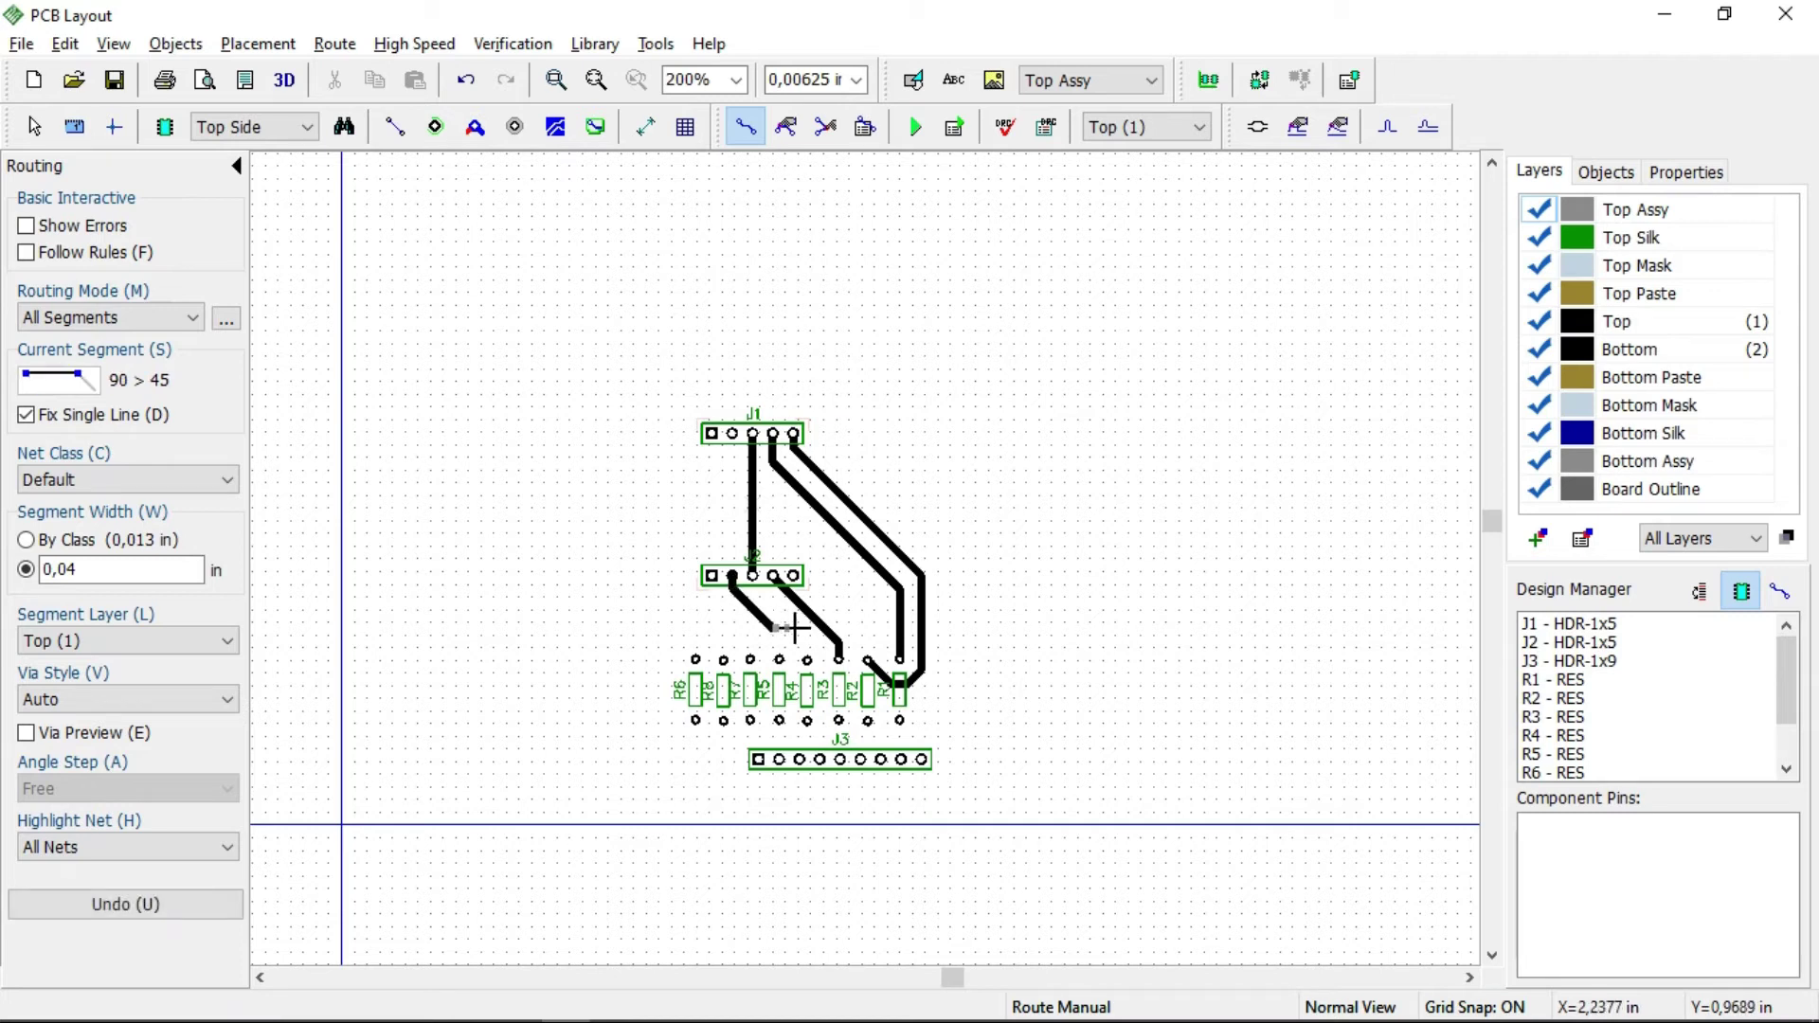
left_click(806, 655)
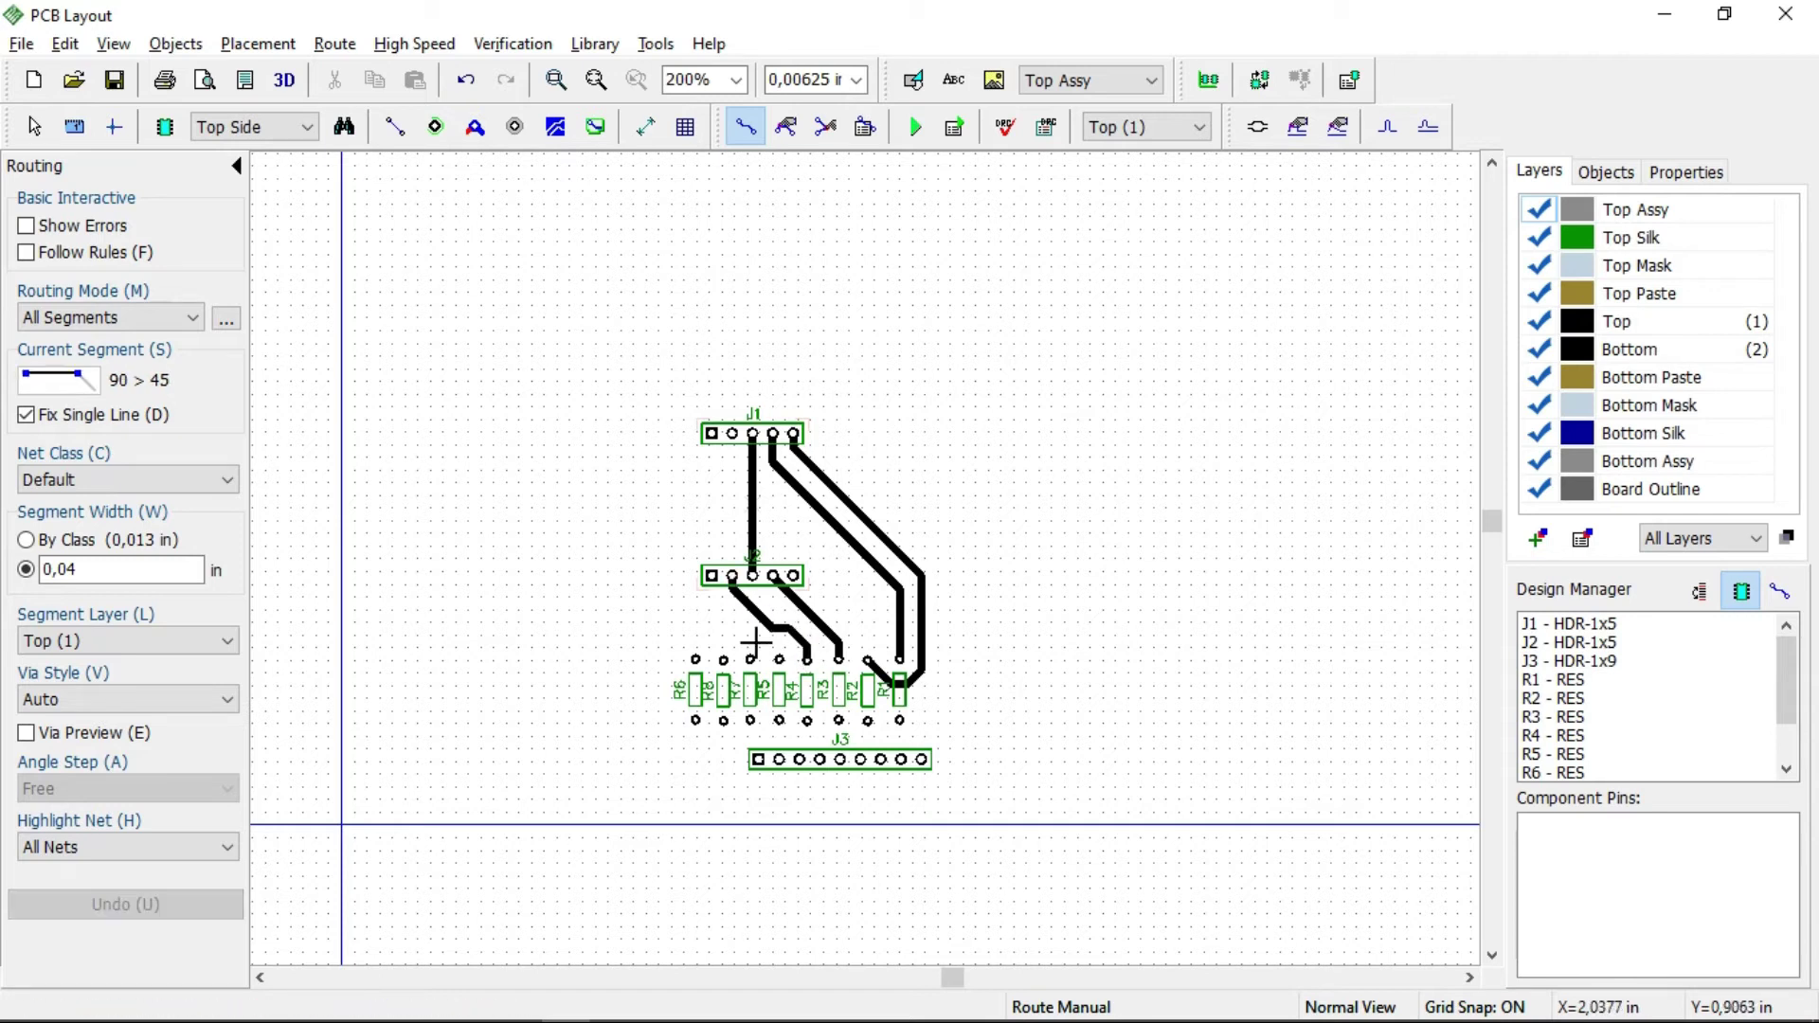
Move the horizontal jog of the J2-to-R4 track up, closer to header J2.
key("Escape")
left_click(773, 610)
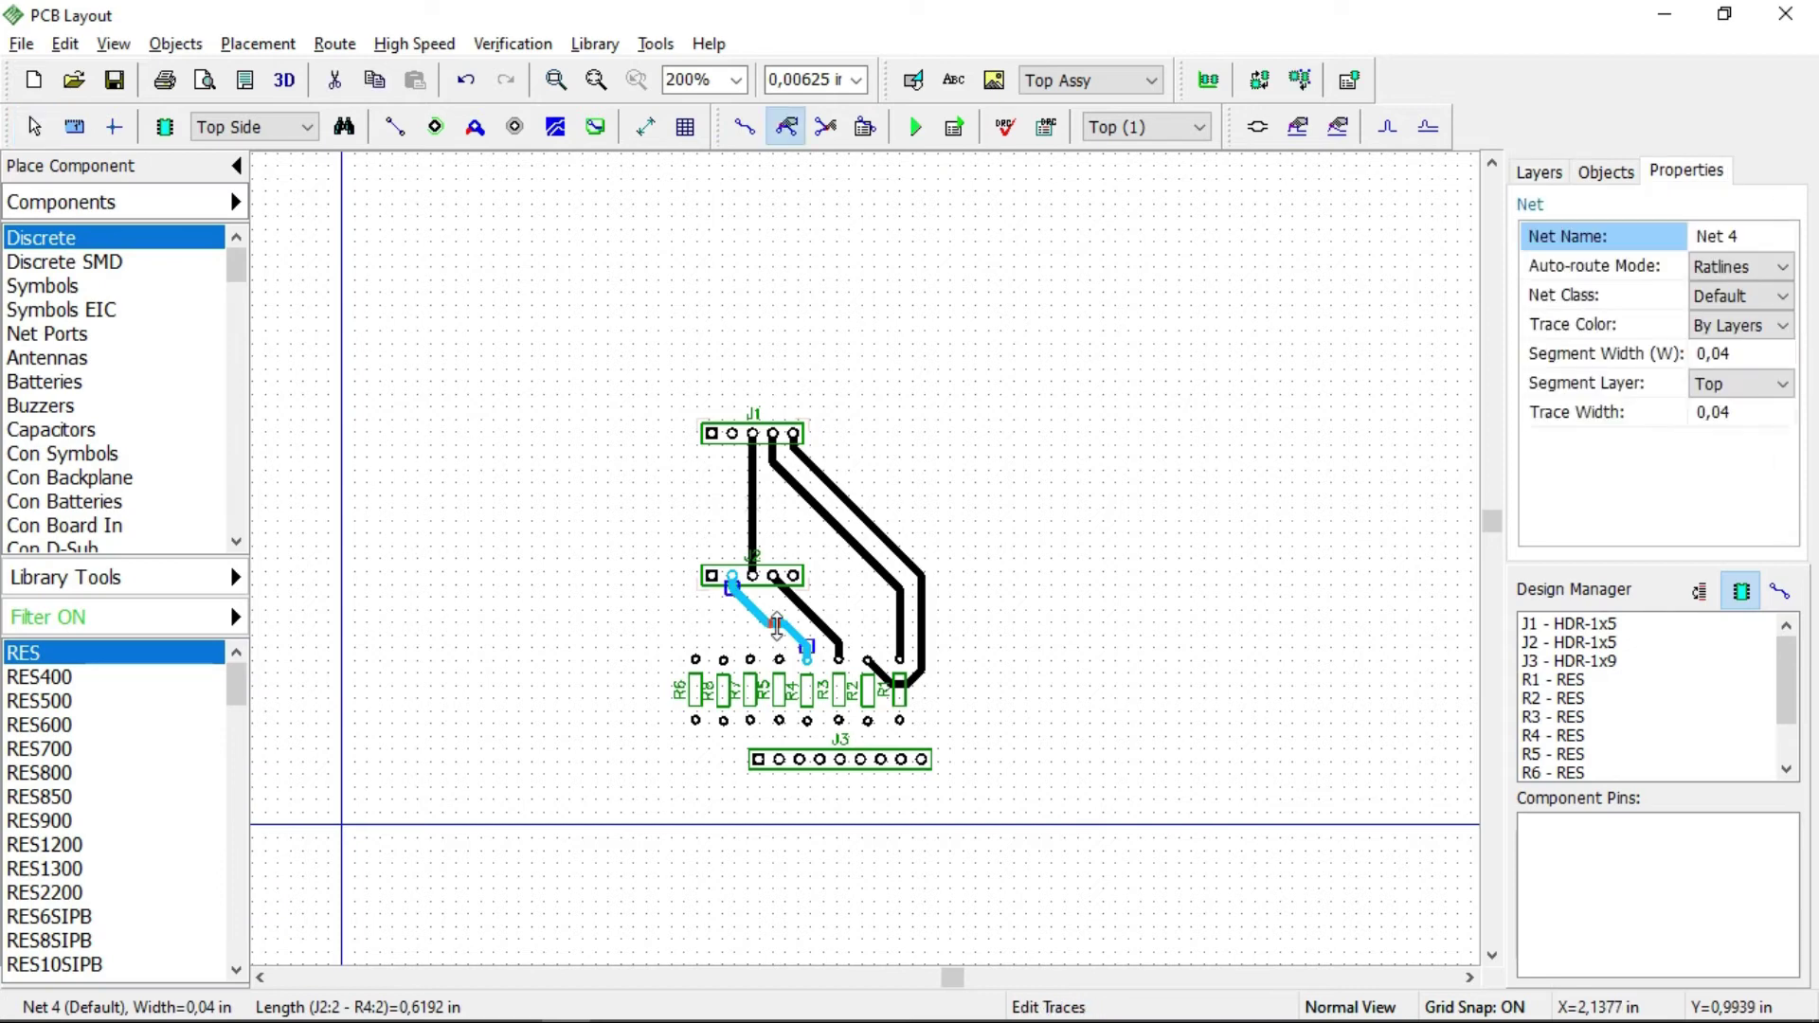
left_click(1151, 558)
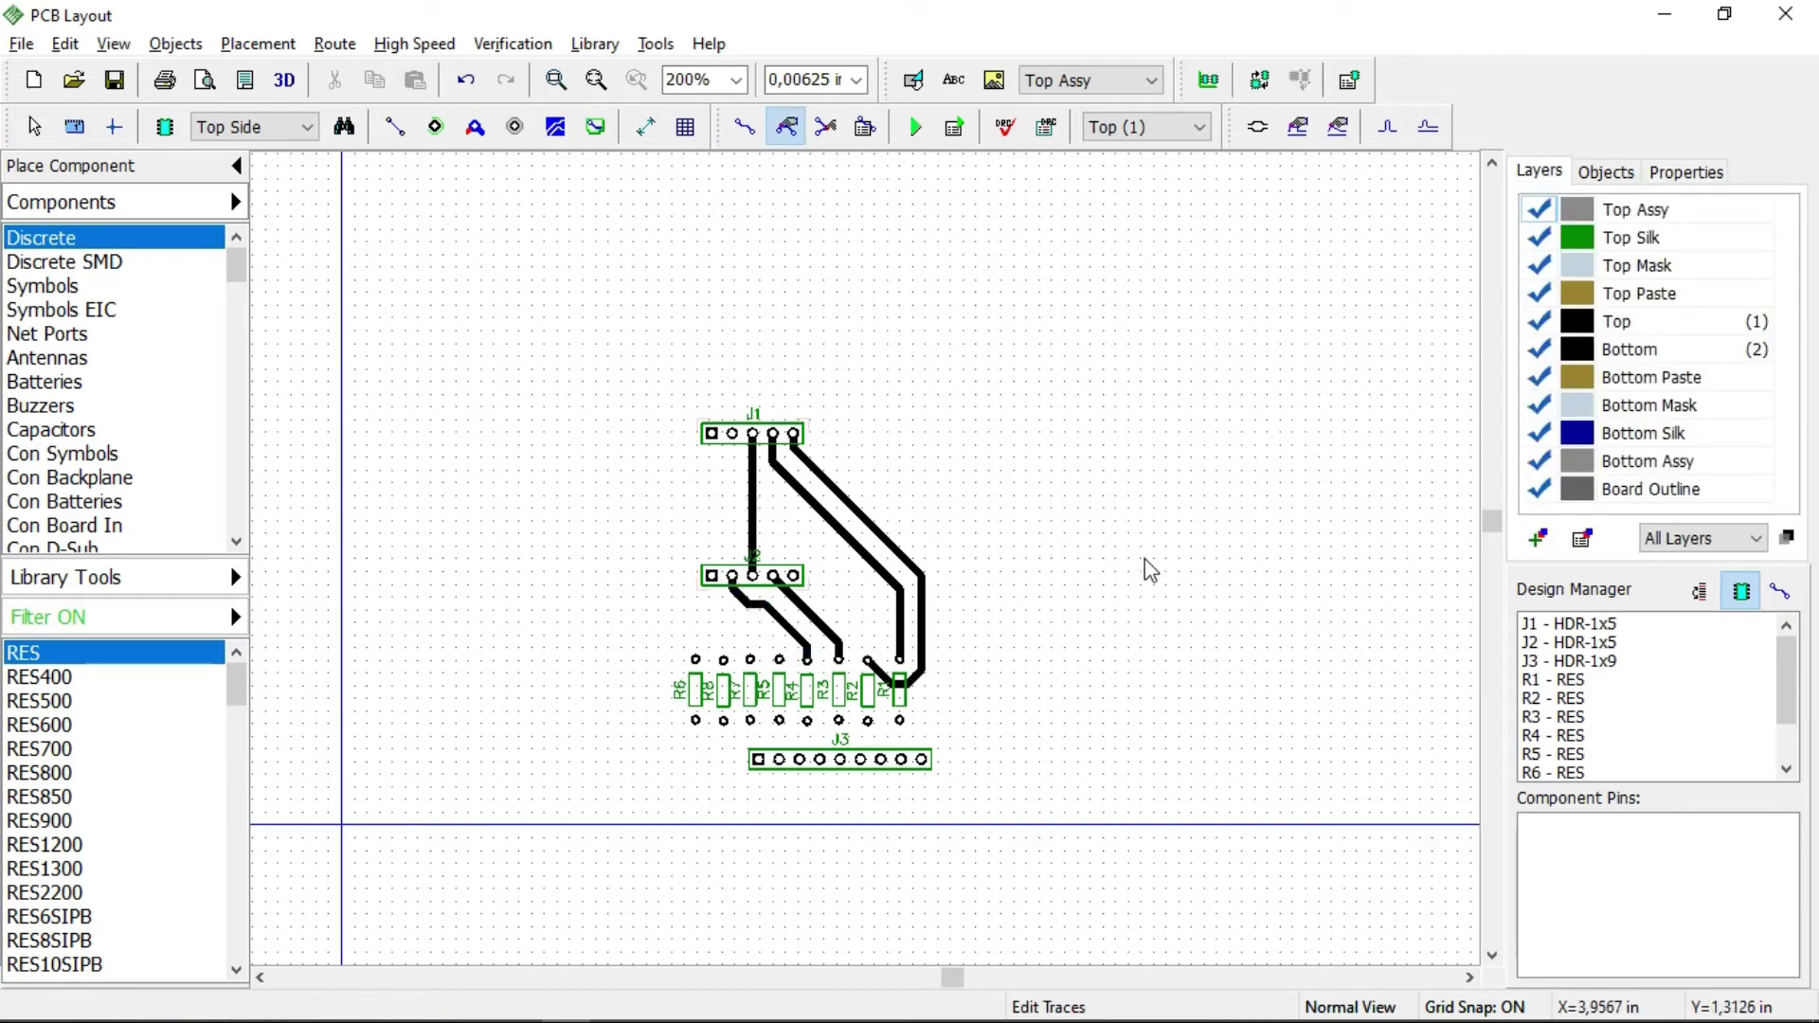
Check the pinout in Chrome and route a 0.04 in Top-layer track from J2's first pin to R5's upper pad.
key("alt+Tab")
key("alt+Tab")
left_click(745, 126)
left_click(711, 575)
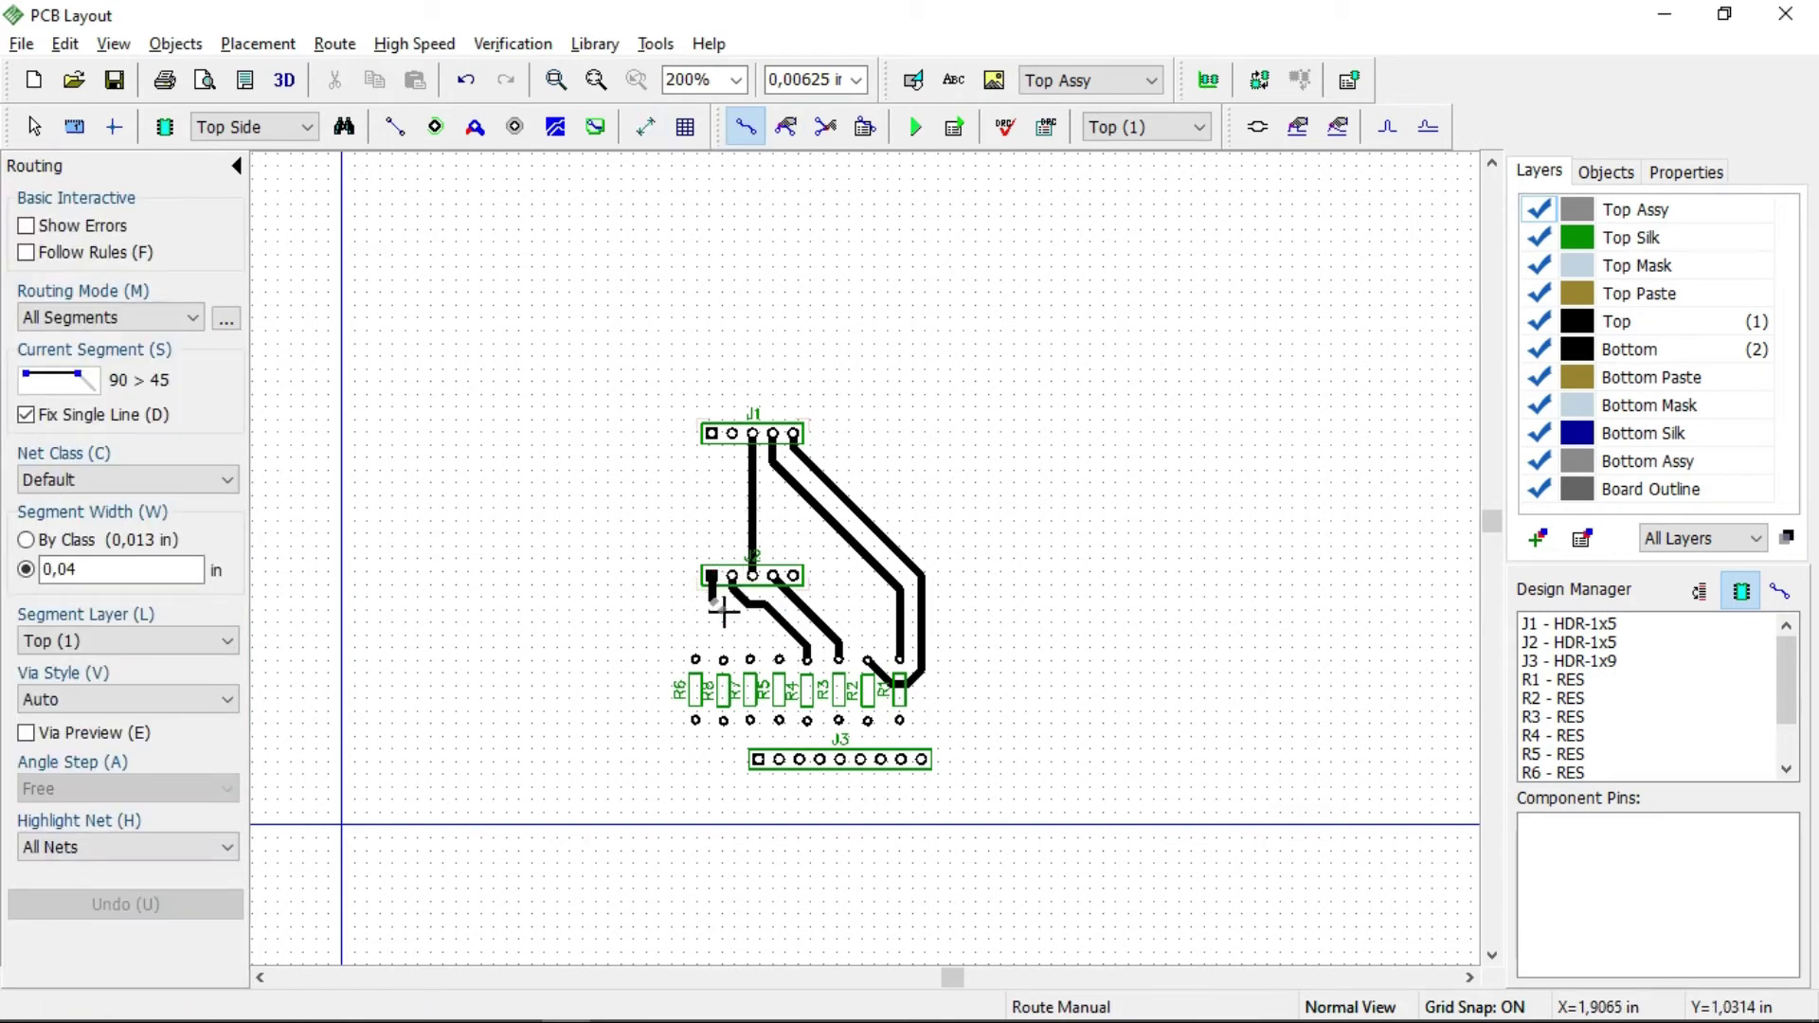
left_click(758, 637)
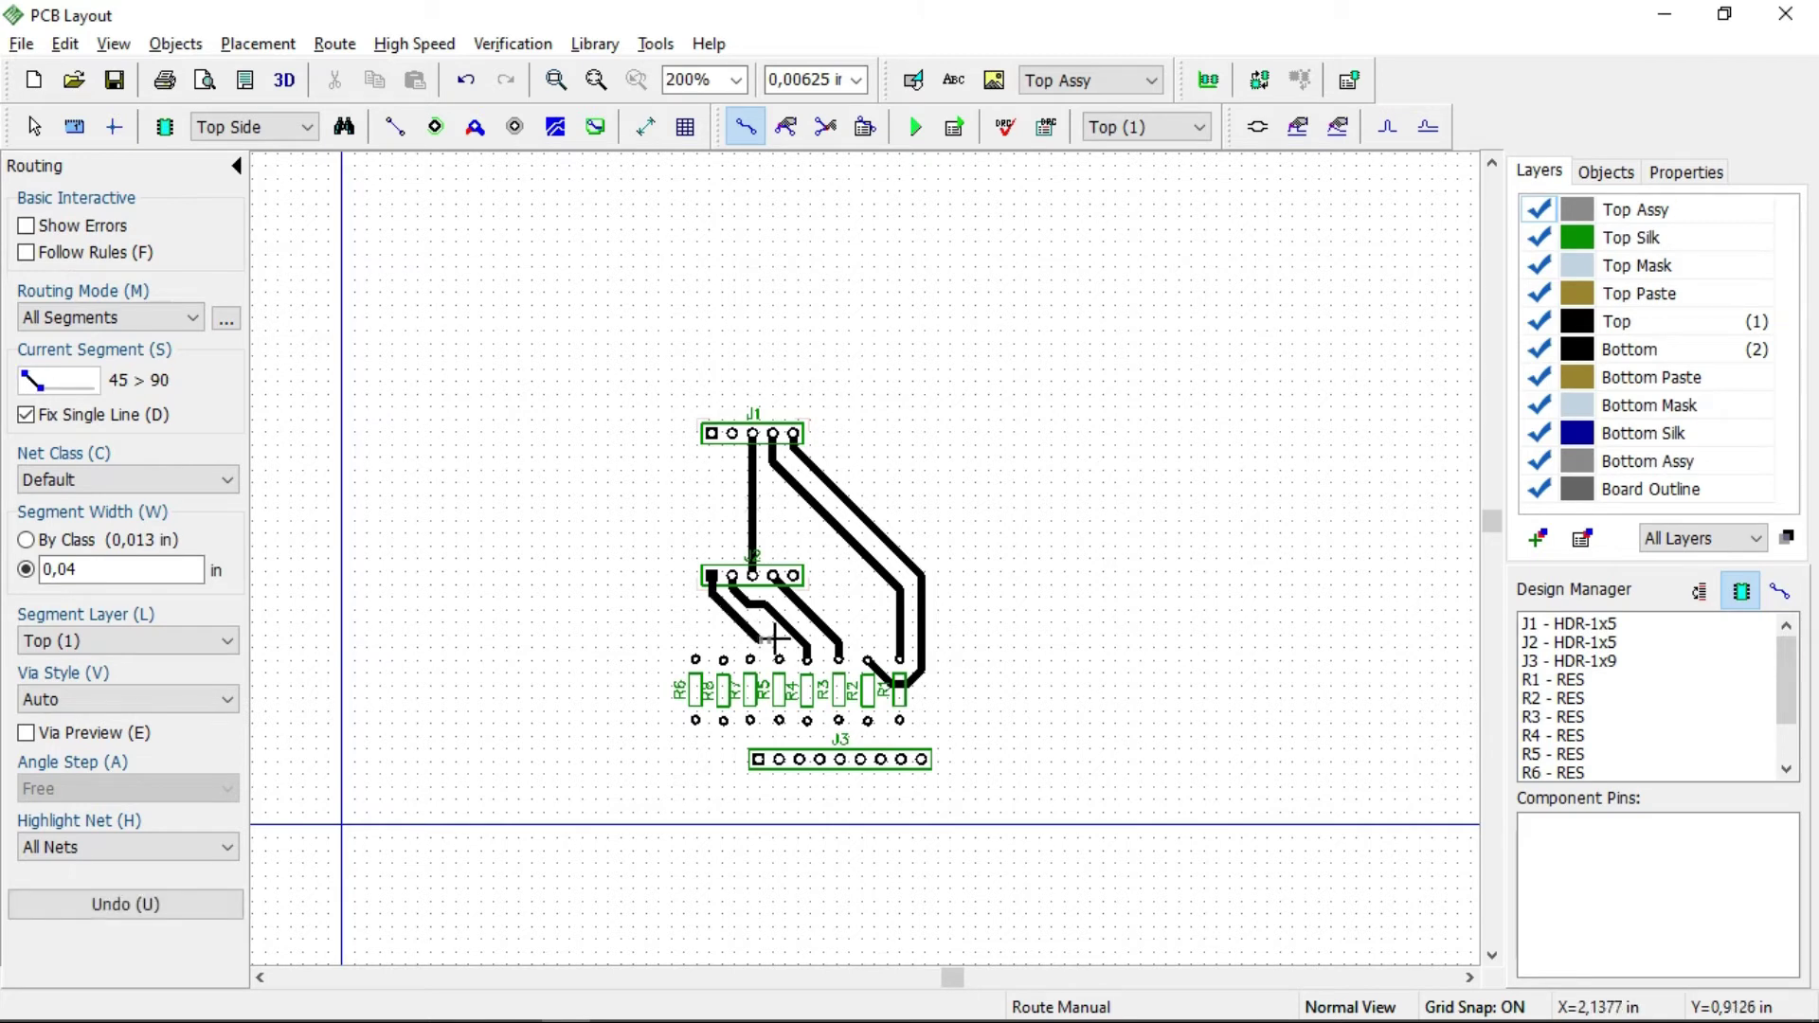
left_click(779, 658)
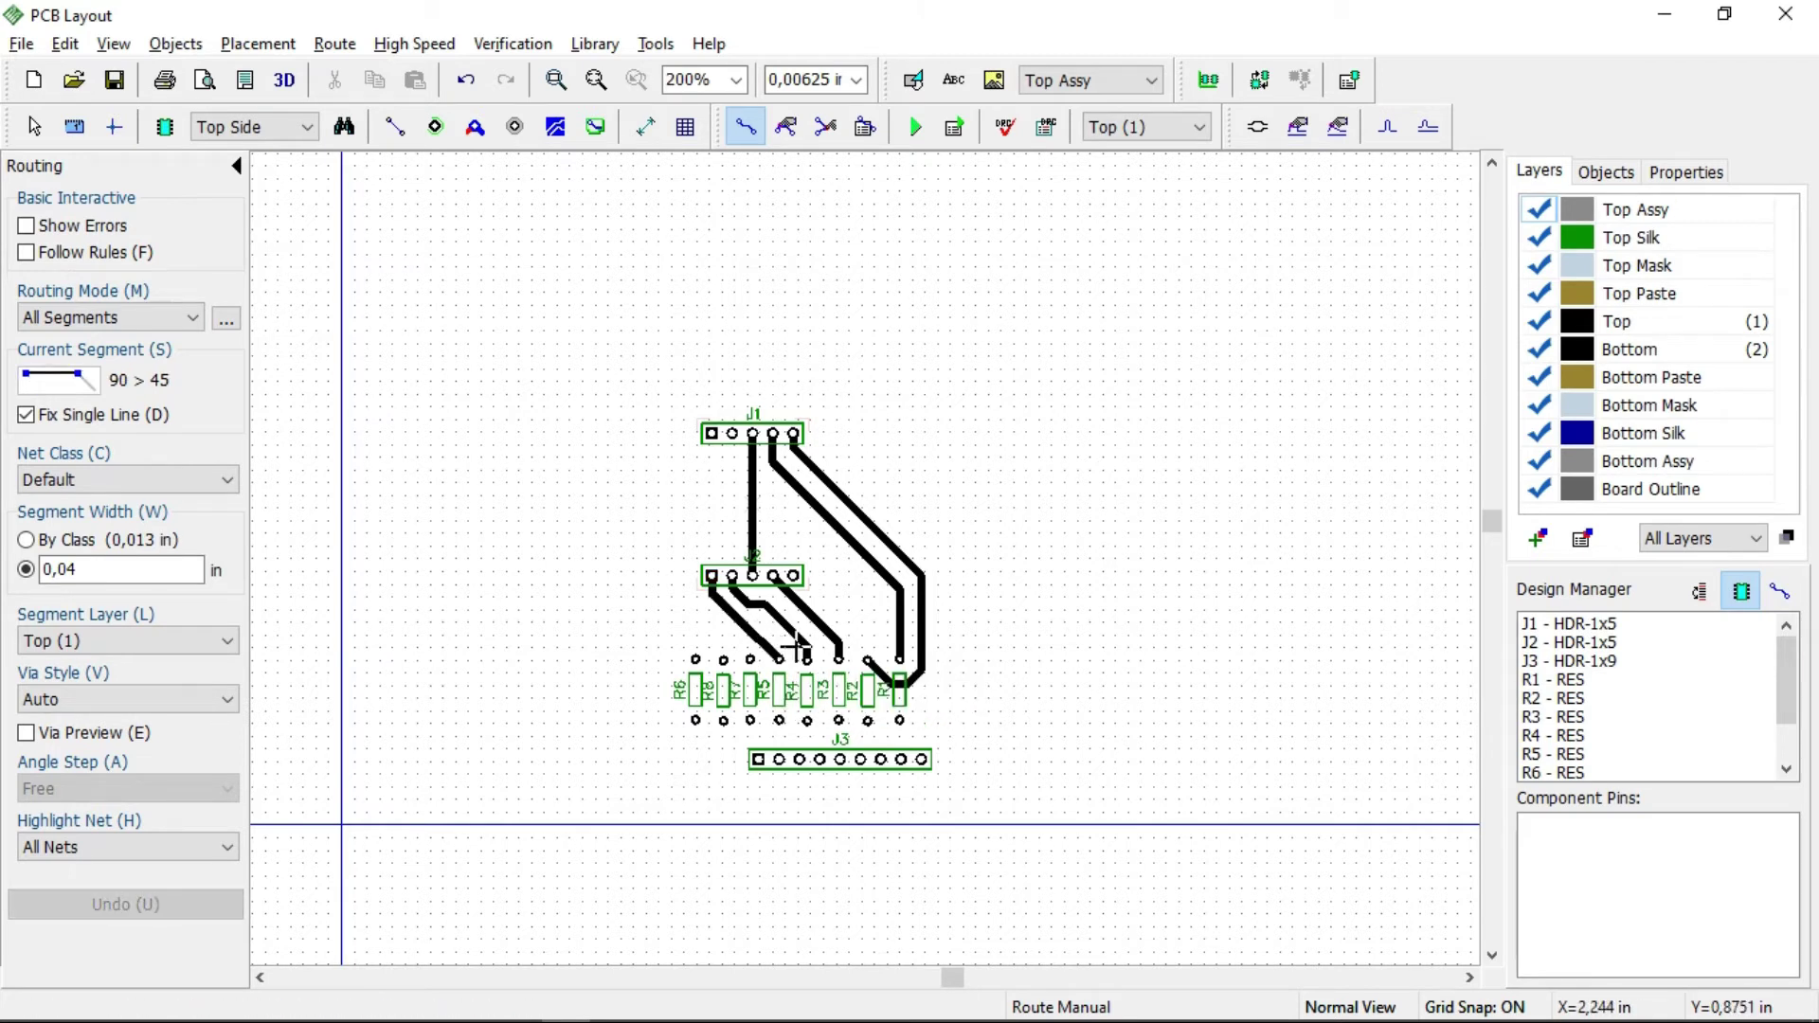
Reshape the J2-to-R5 track with a horizontal jog so it runs parallel to the J2-to-R4 track.
key("Escape")
left_click(762, 648)
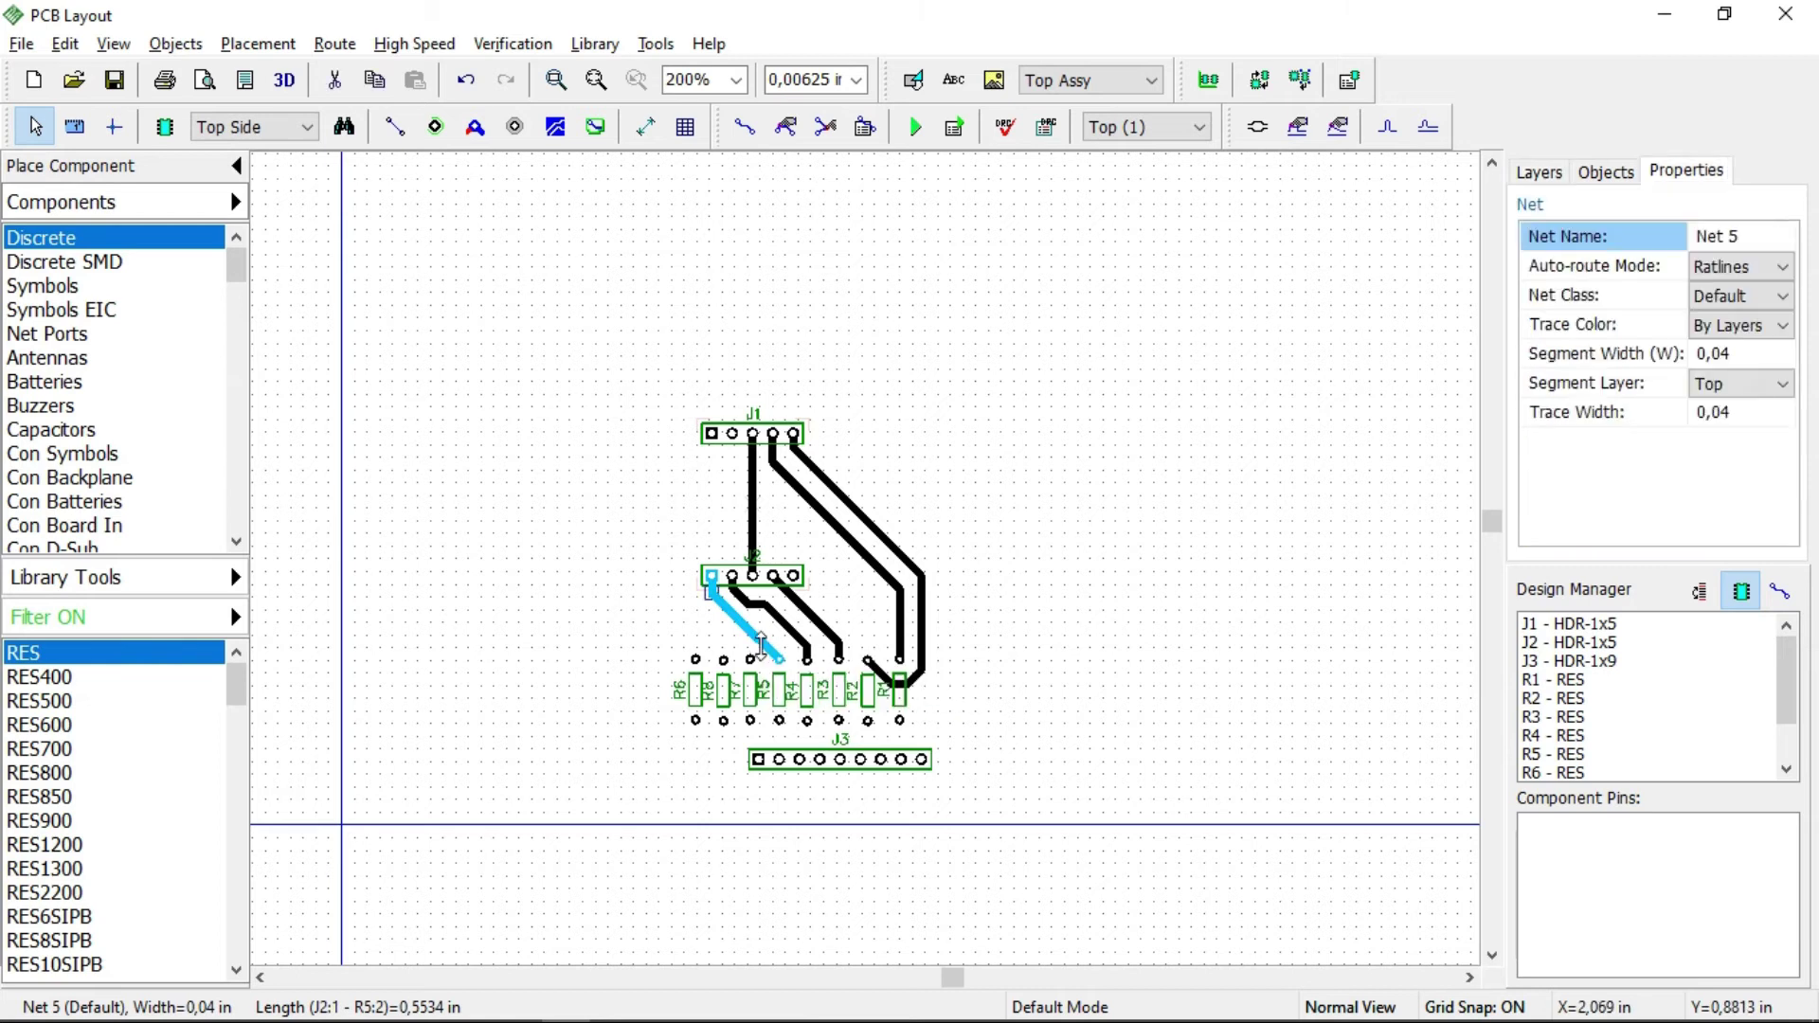
left_click(762, 647)
left_click(746, 637)
left_click(755, 629)
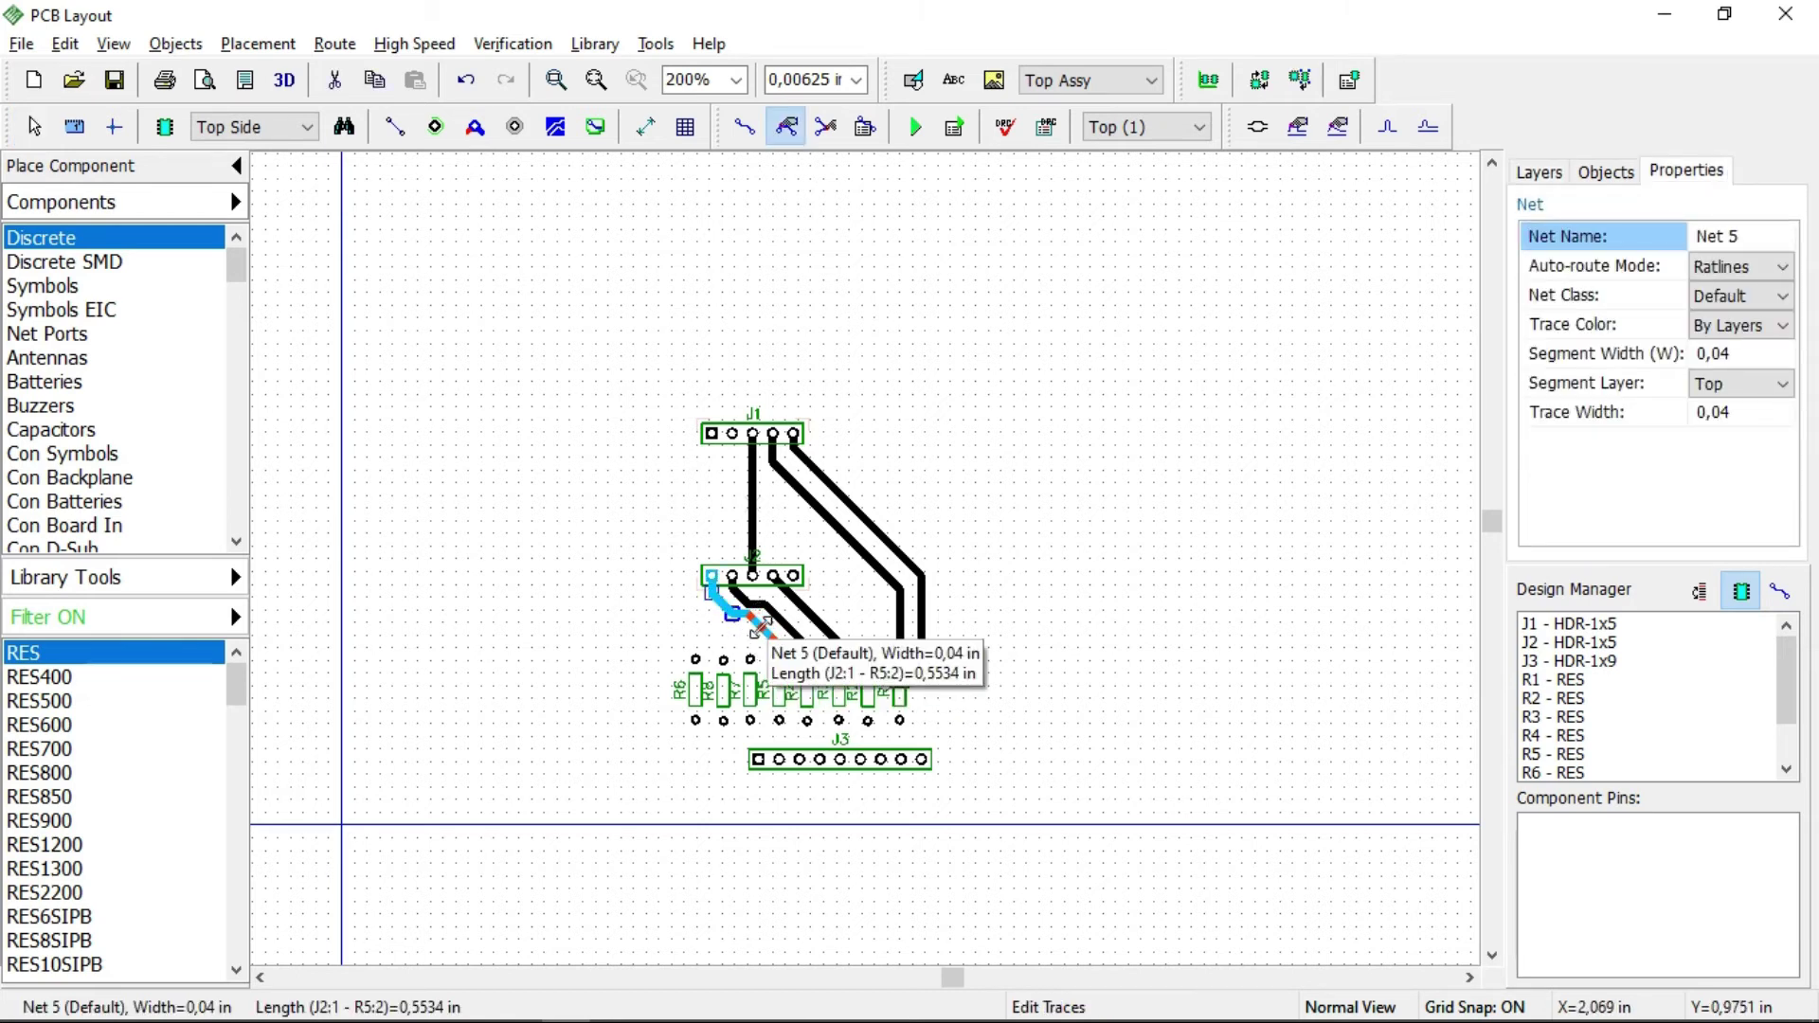
left_click_drag(733, 620, 781, 659)
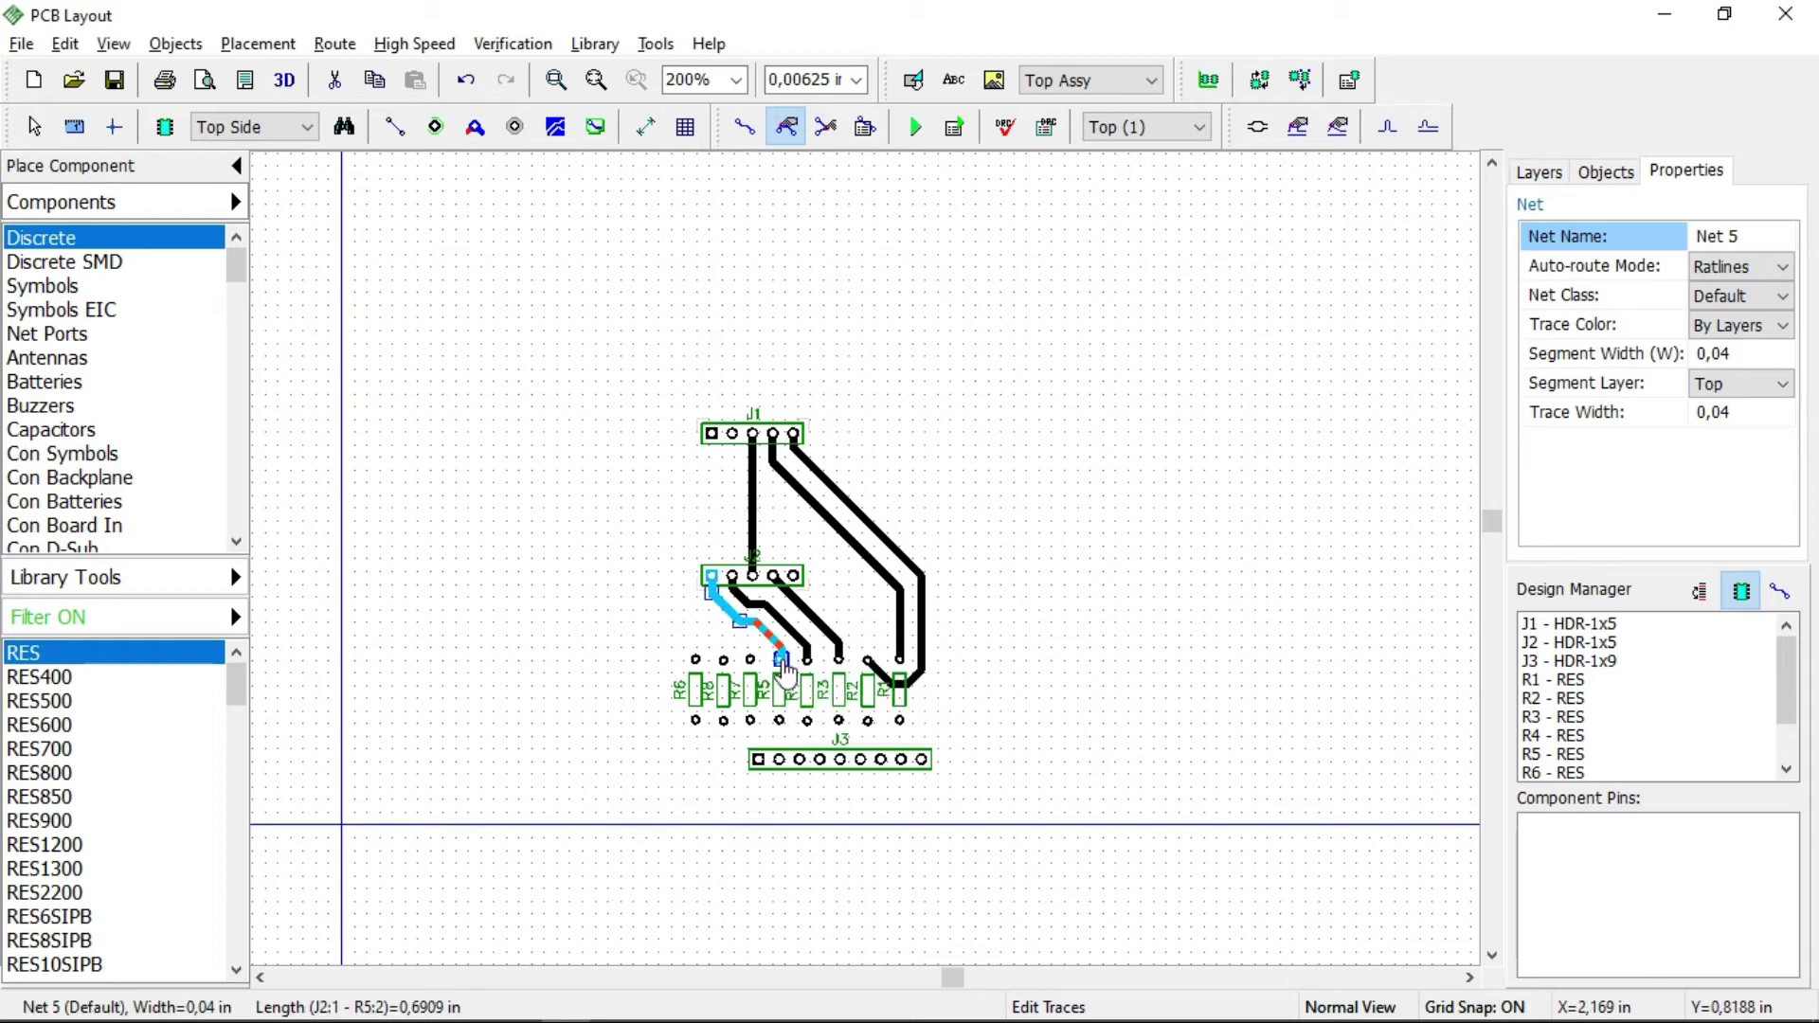
left_click(1105, 630)
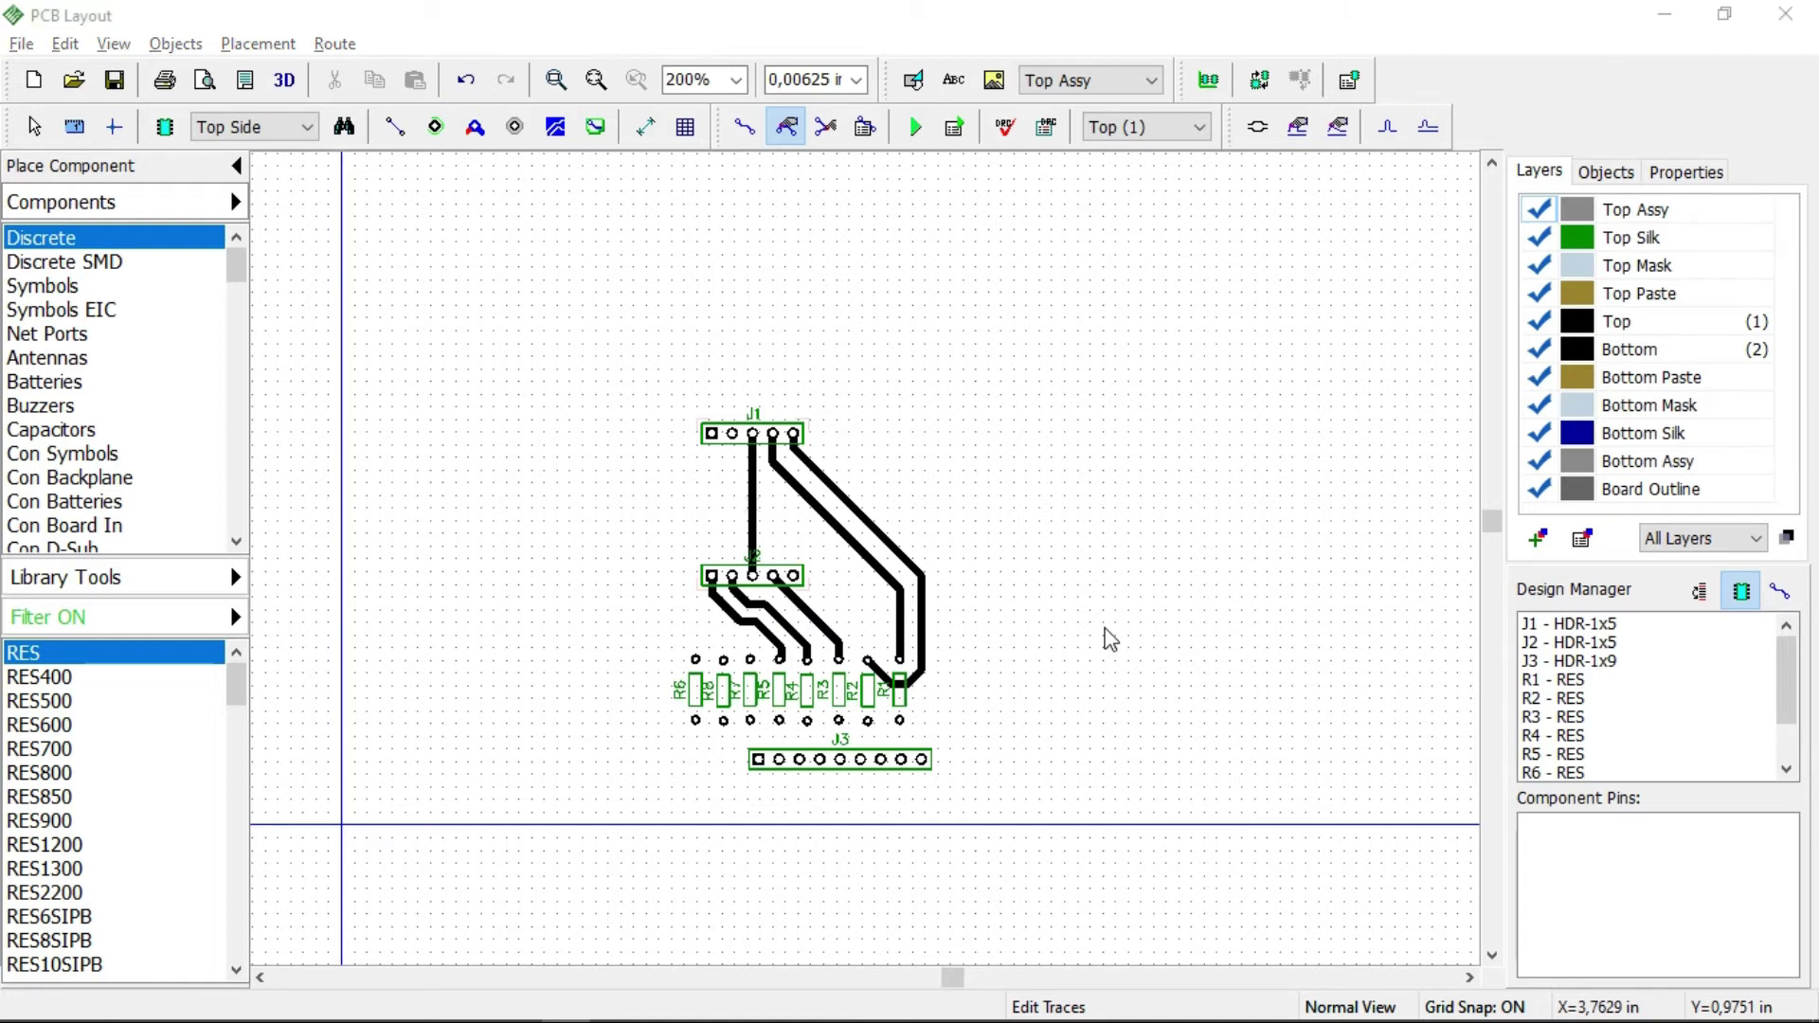
Check the segment pinout in Chrome and route a 0.04 in Top-layer track from J1's second pin around J2 to R7's upper pad.
key("alt+Tab")
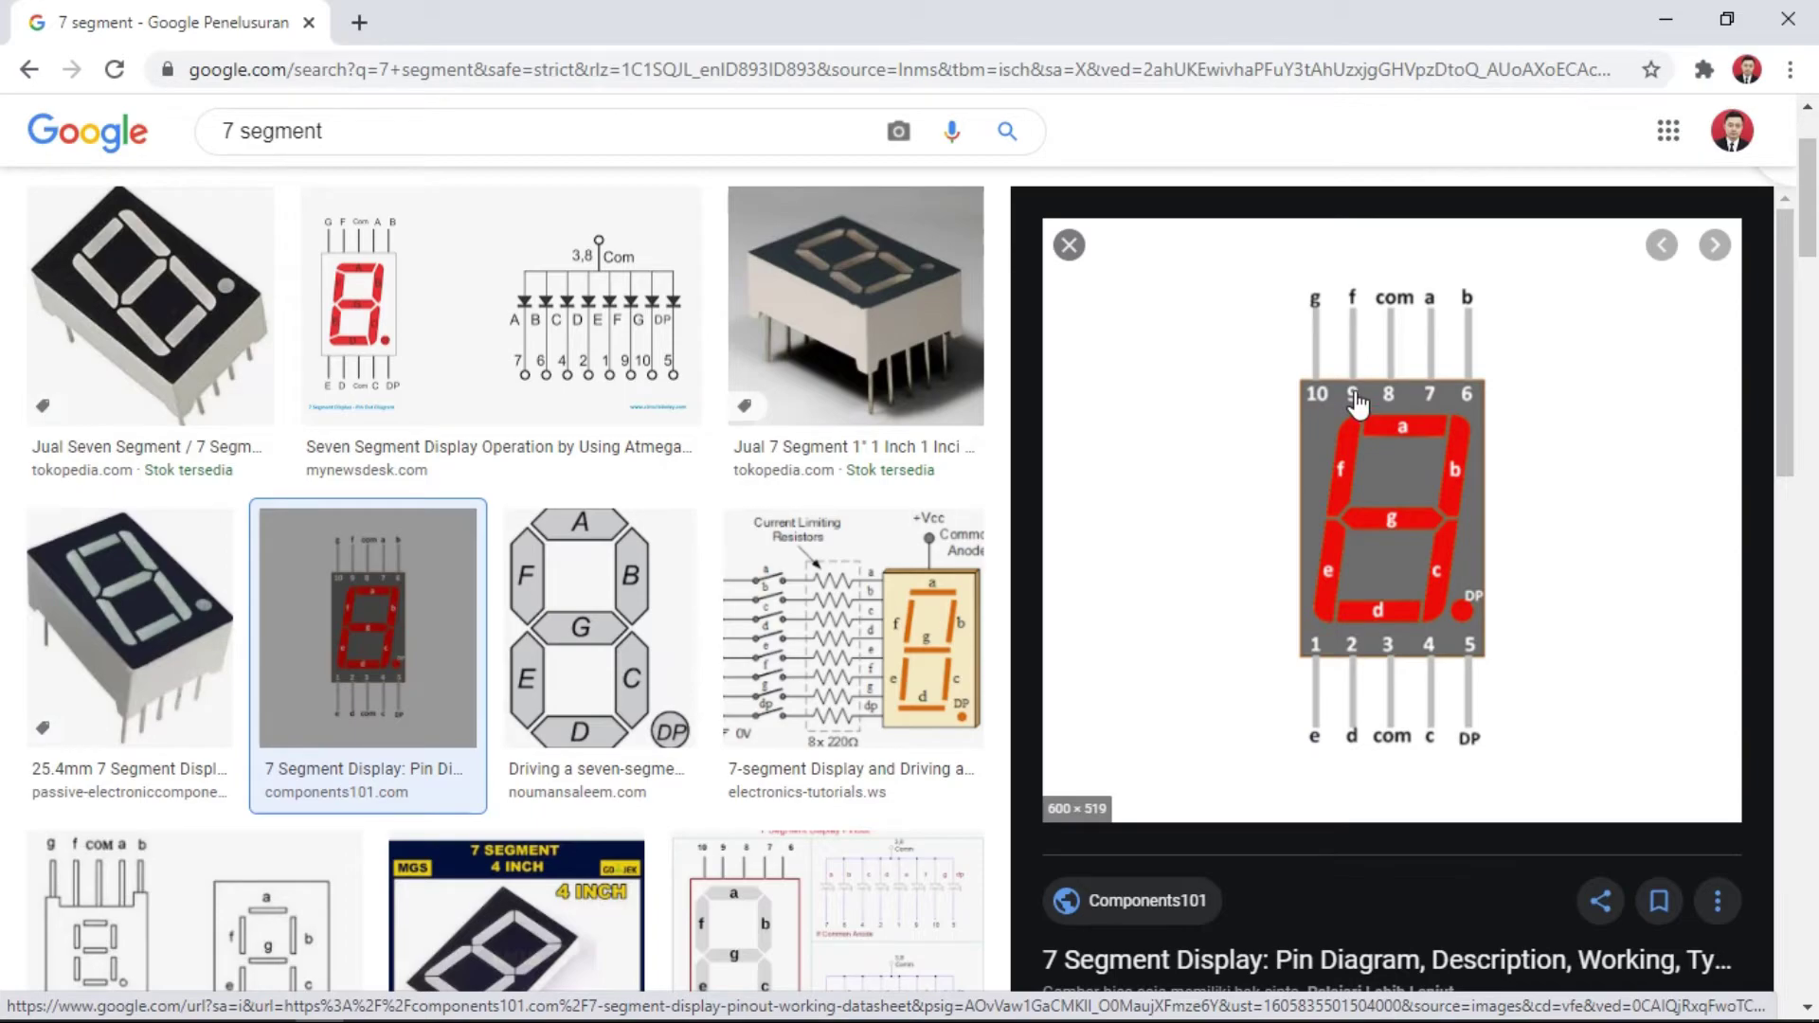
key("alt+Tab")
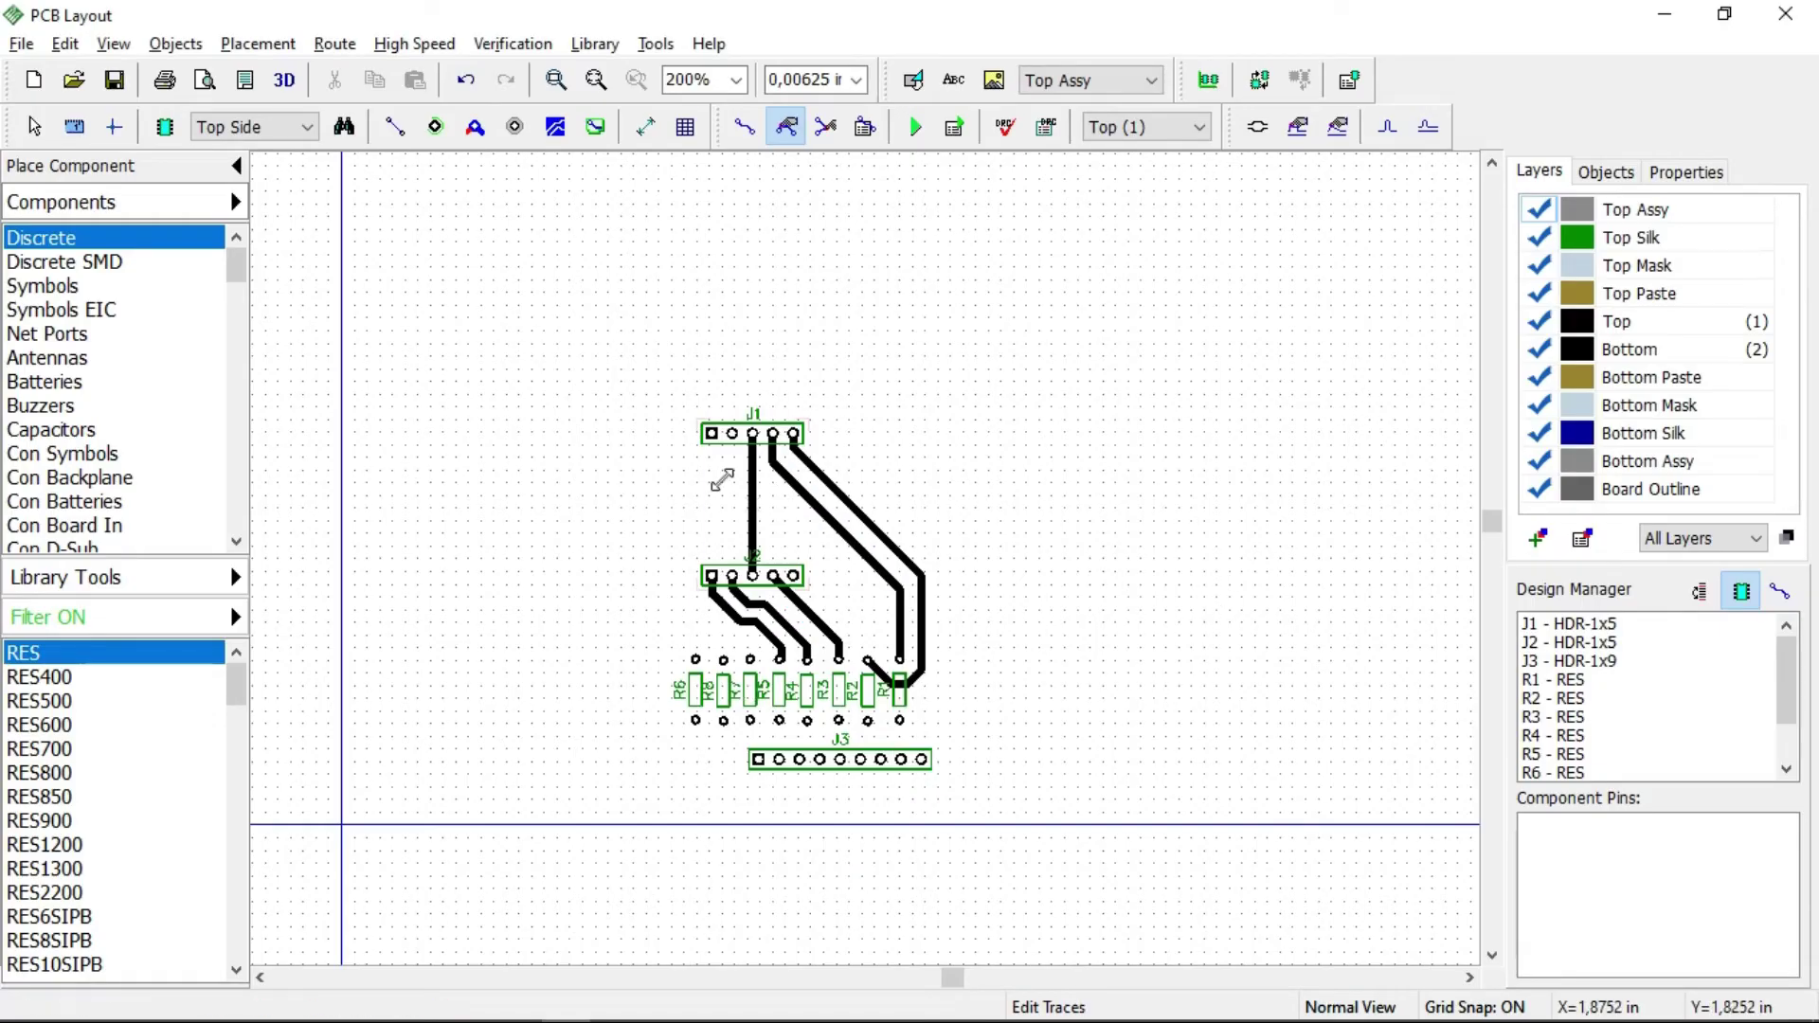
left_click(746, 128)
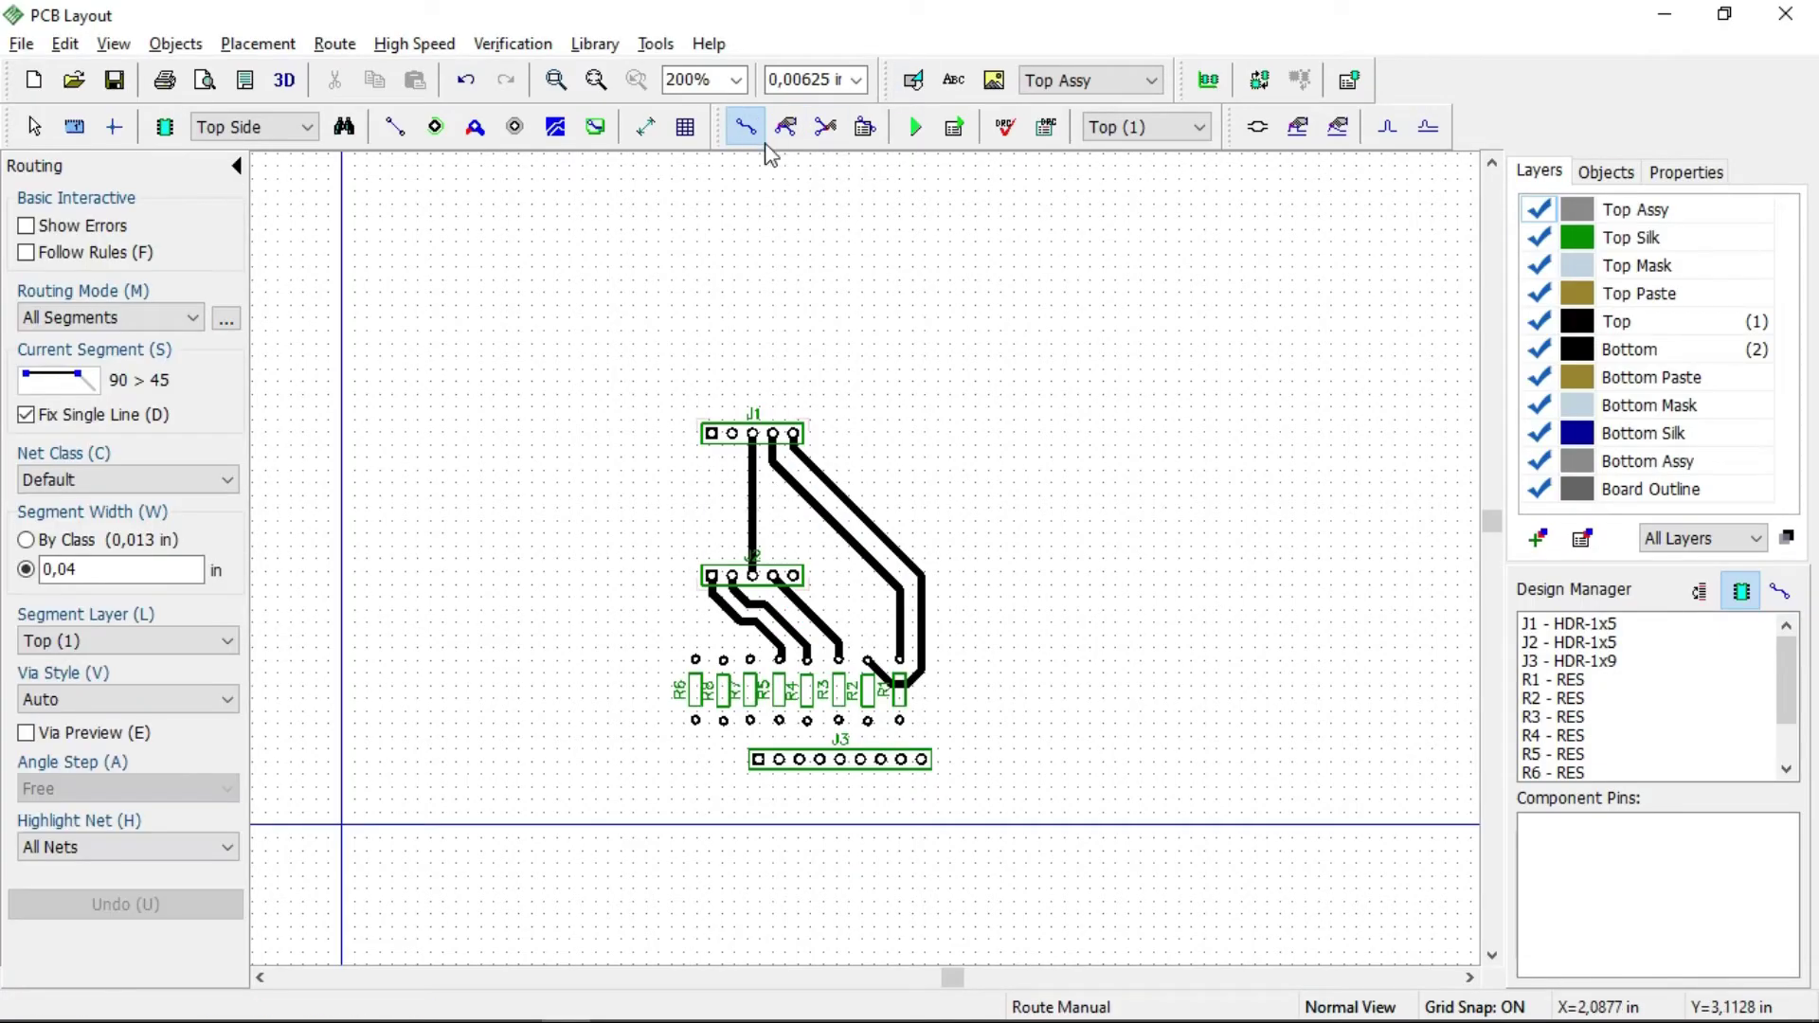
left_click(732, 434)
left_click(697, 547)
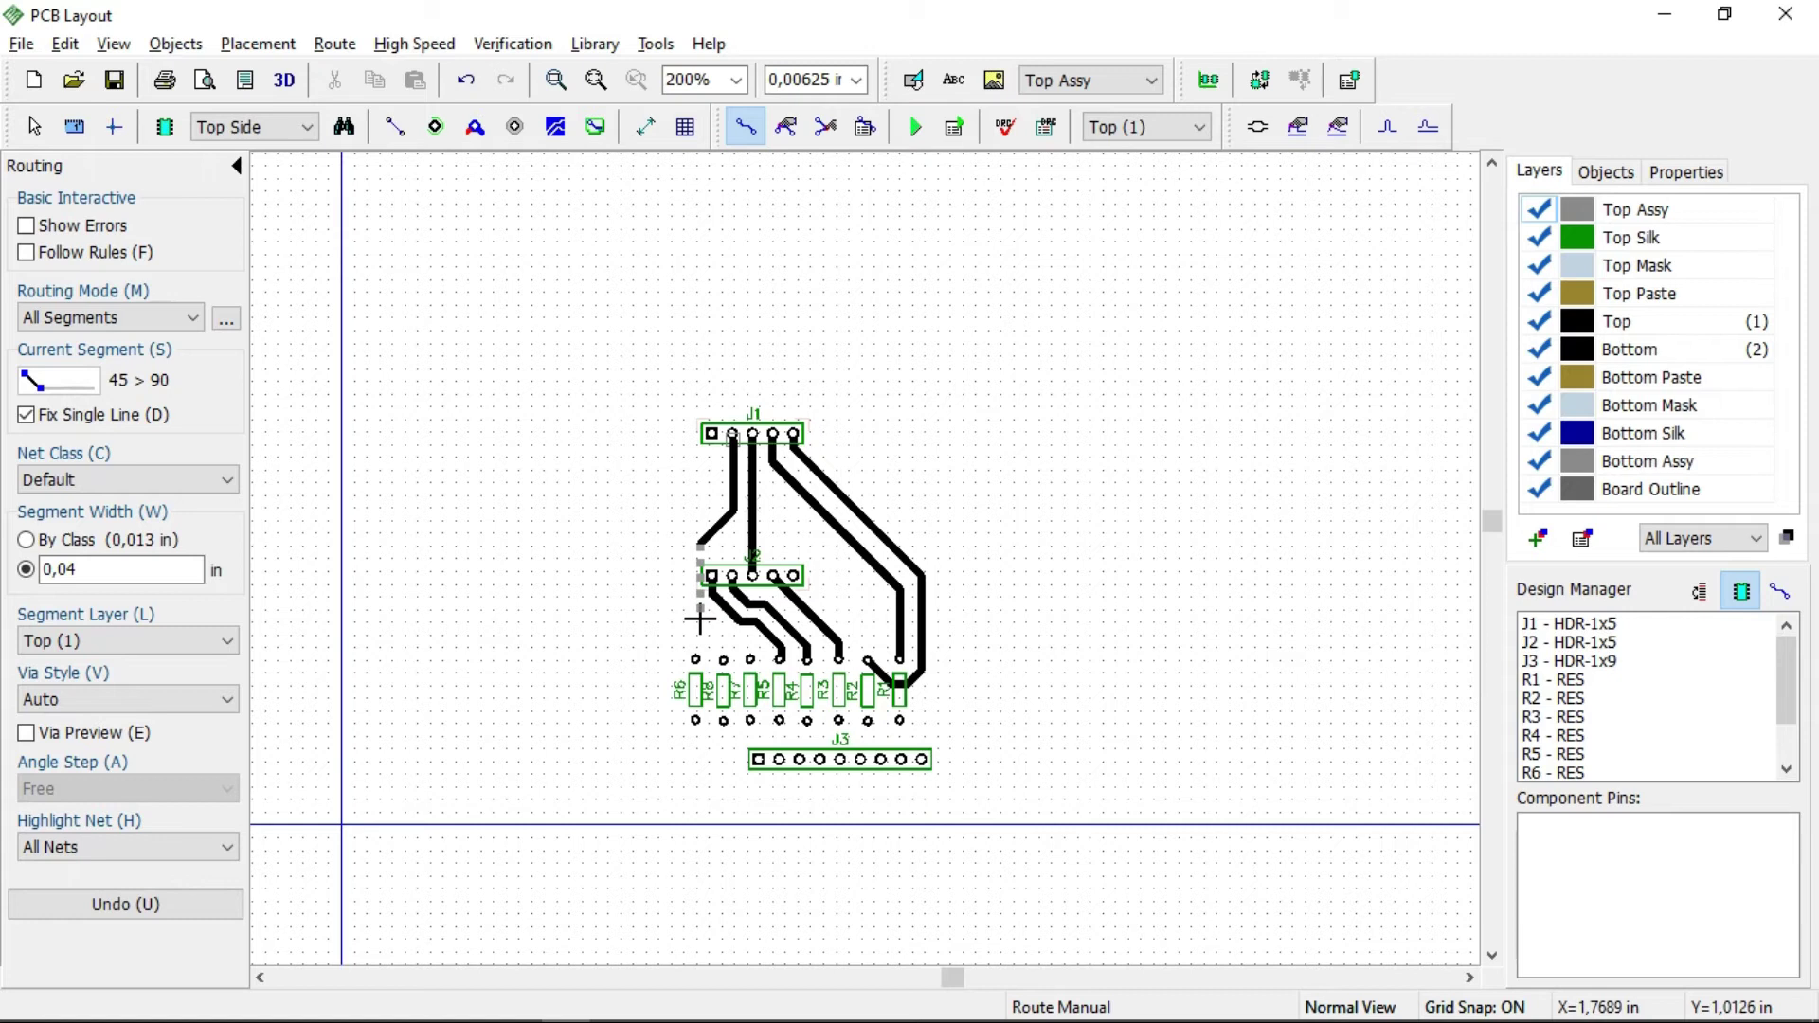
key("s")
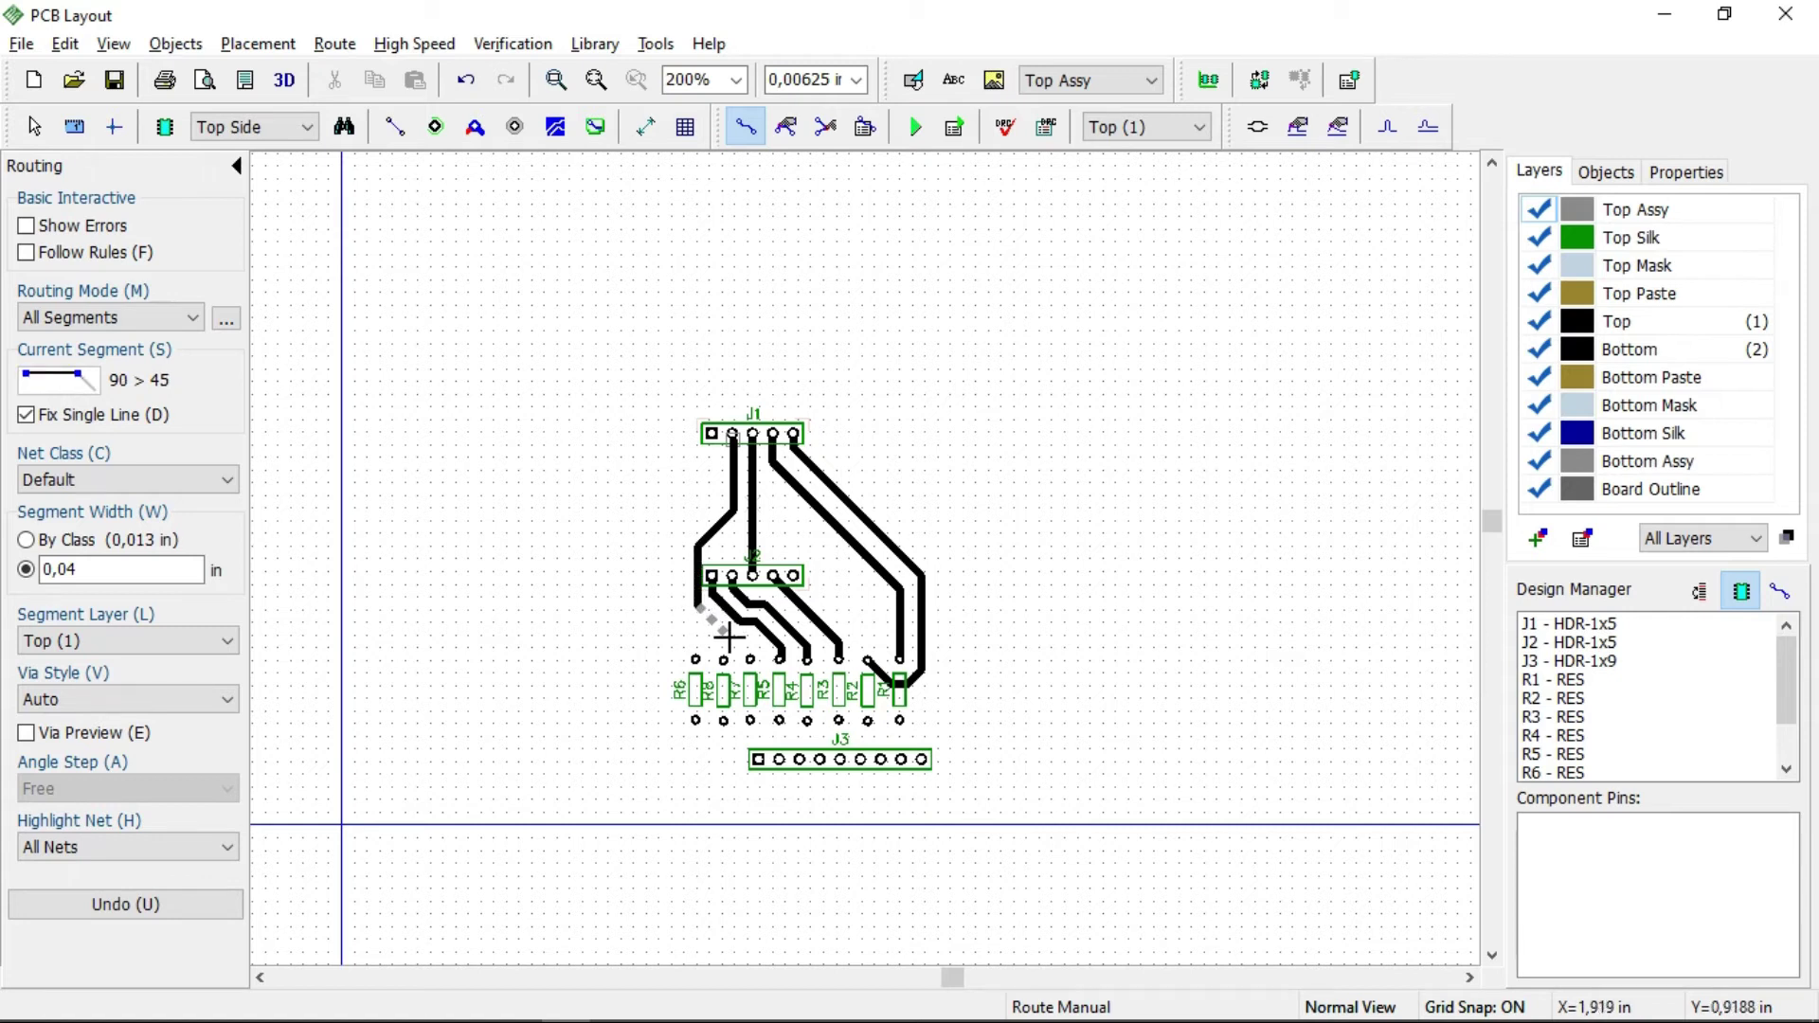
key("s")
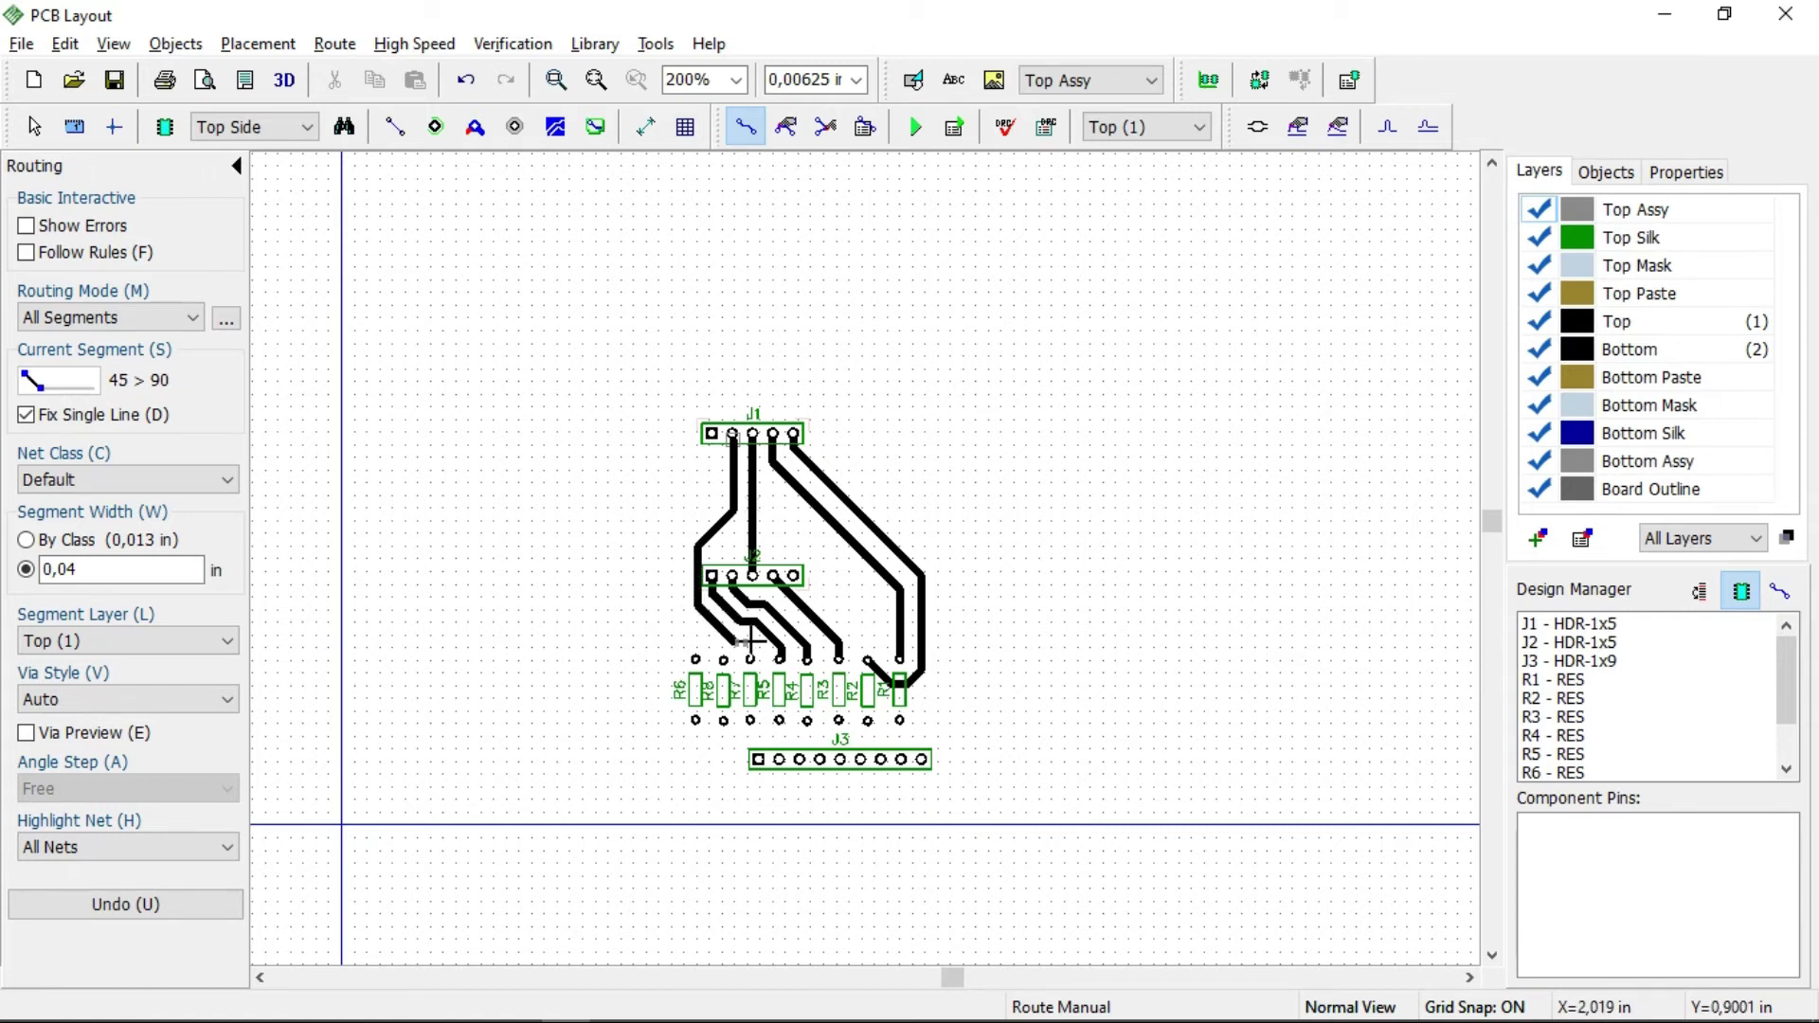
key("s")
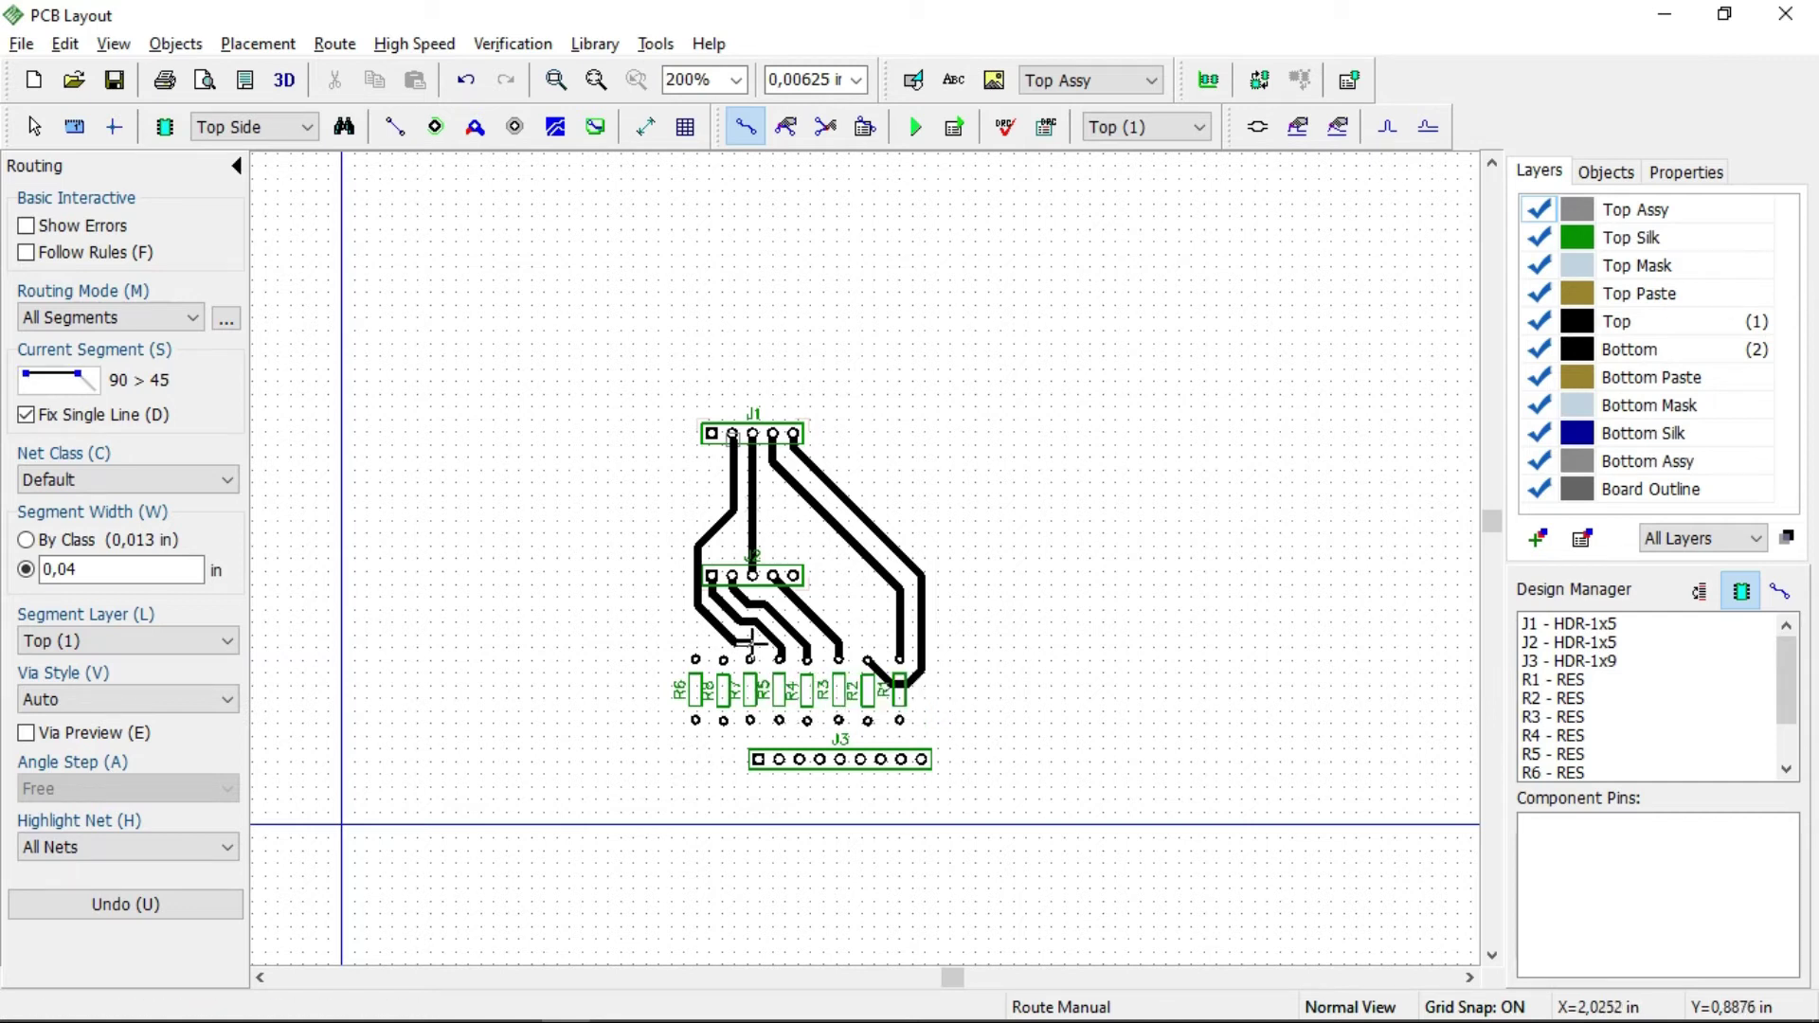
left_click(752, 644)
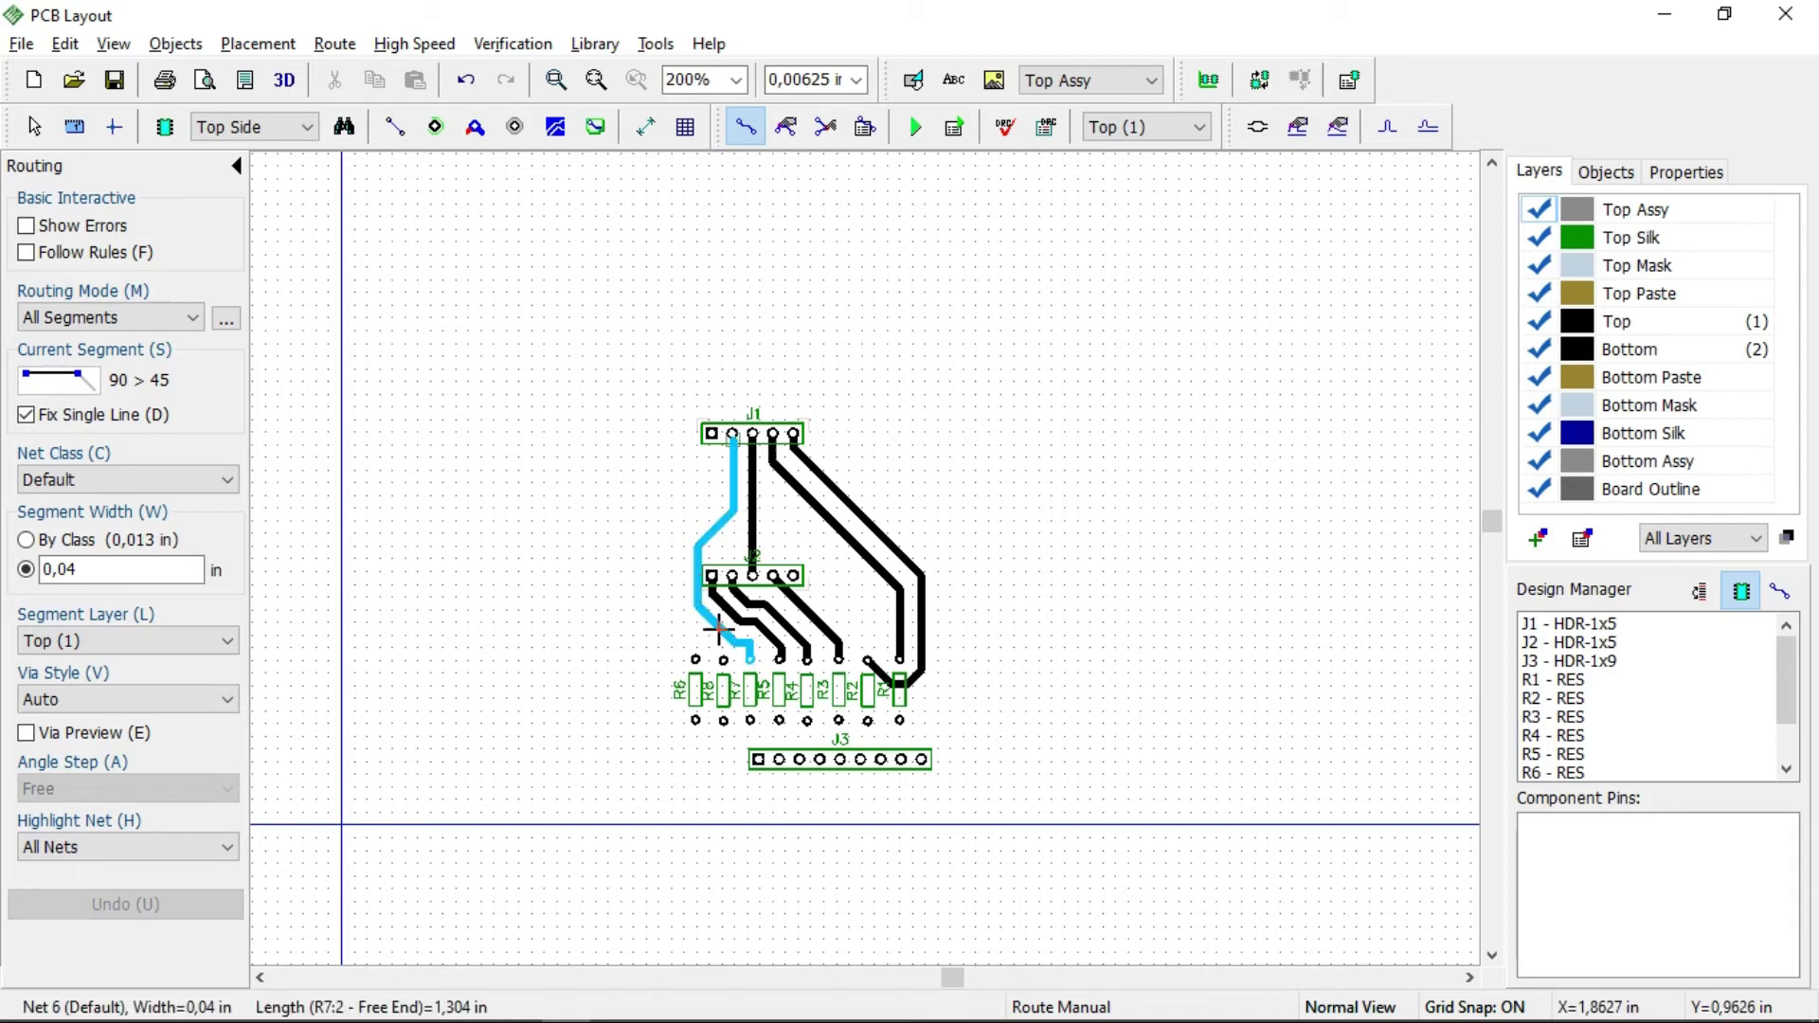
Route a 0.04 in Top-layer track from R8's upper pad around the outside of the J1-to-R7 track to J1's first pin.
left_click(723, 660)
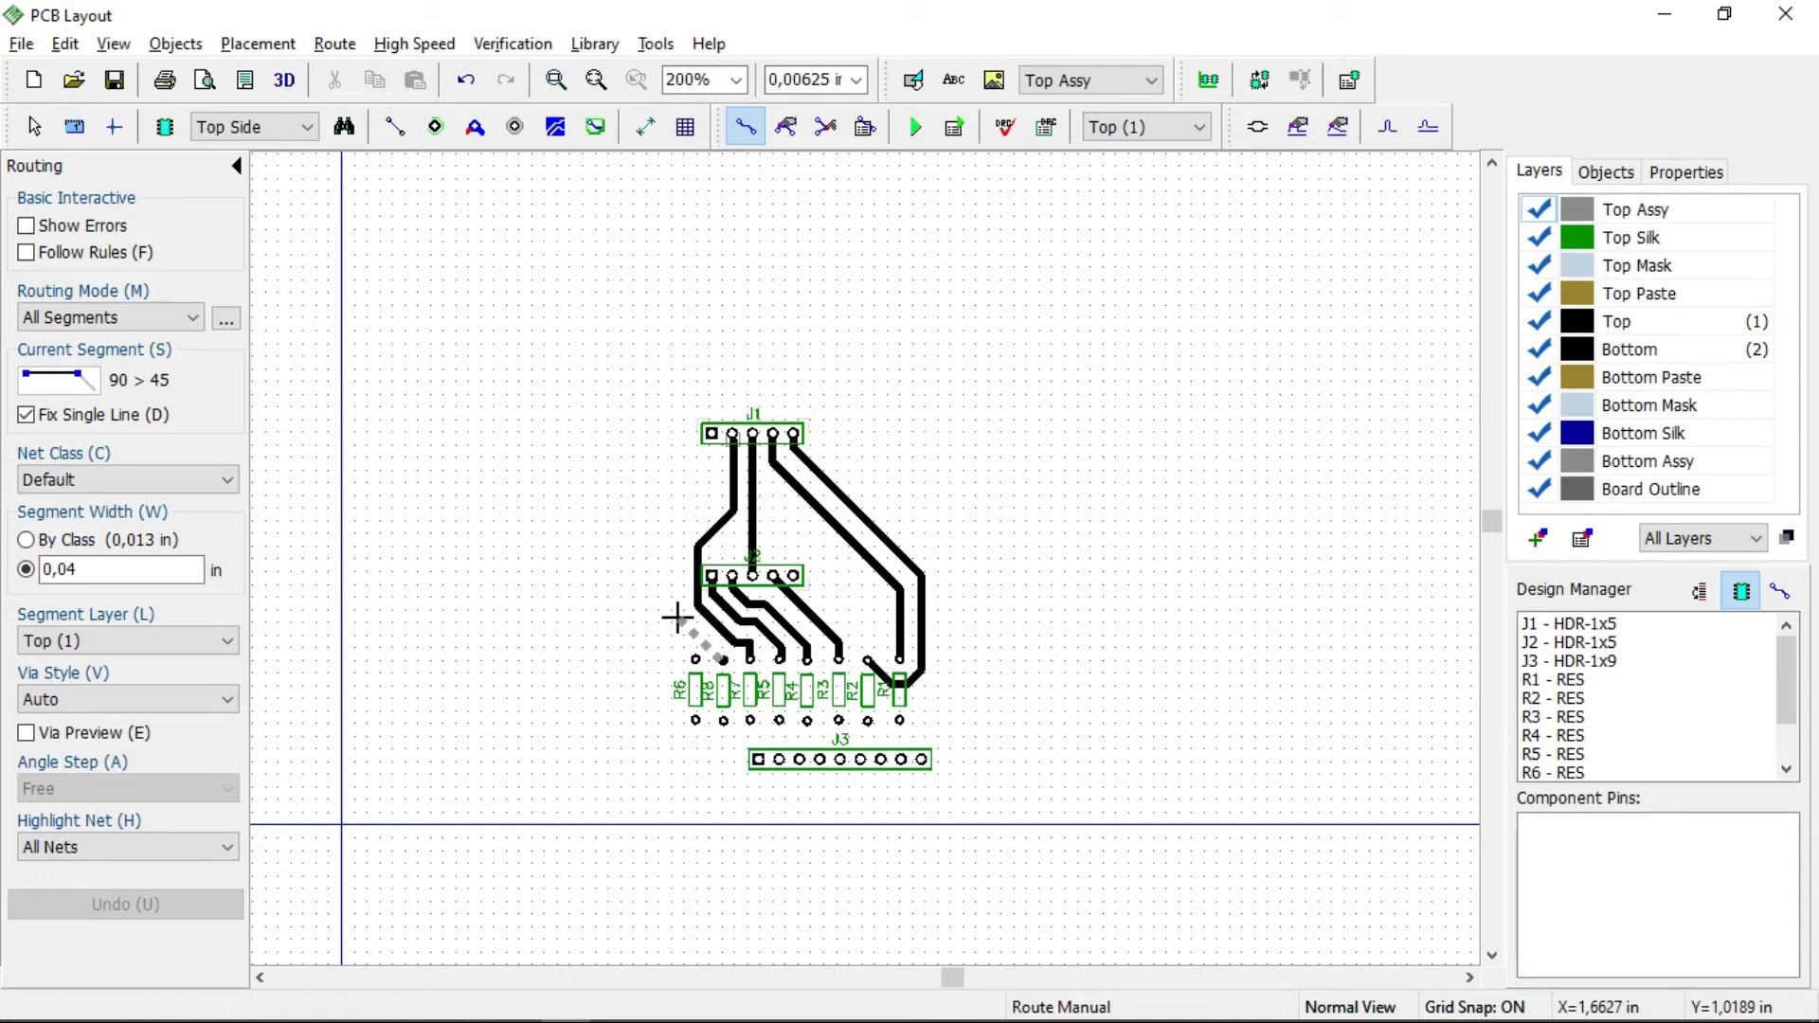
key("s")
left_click(675, 612)
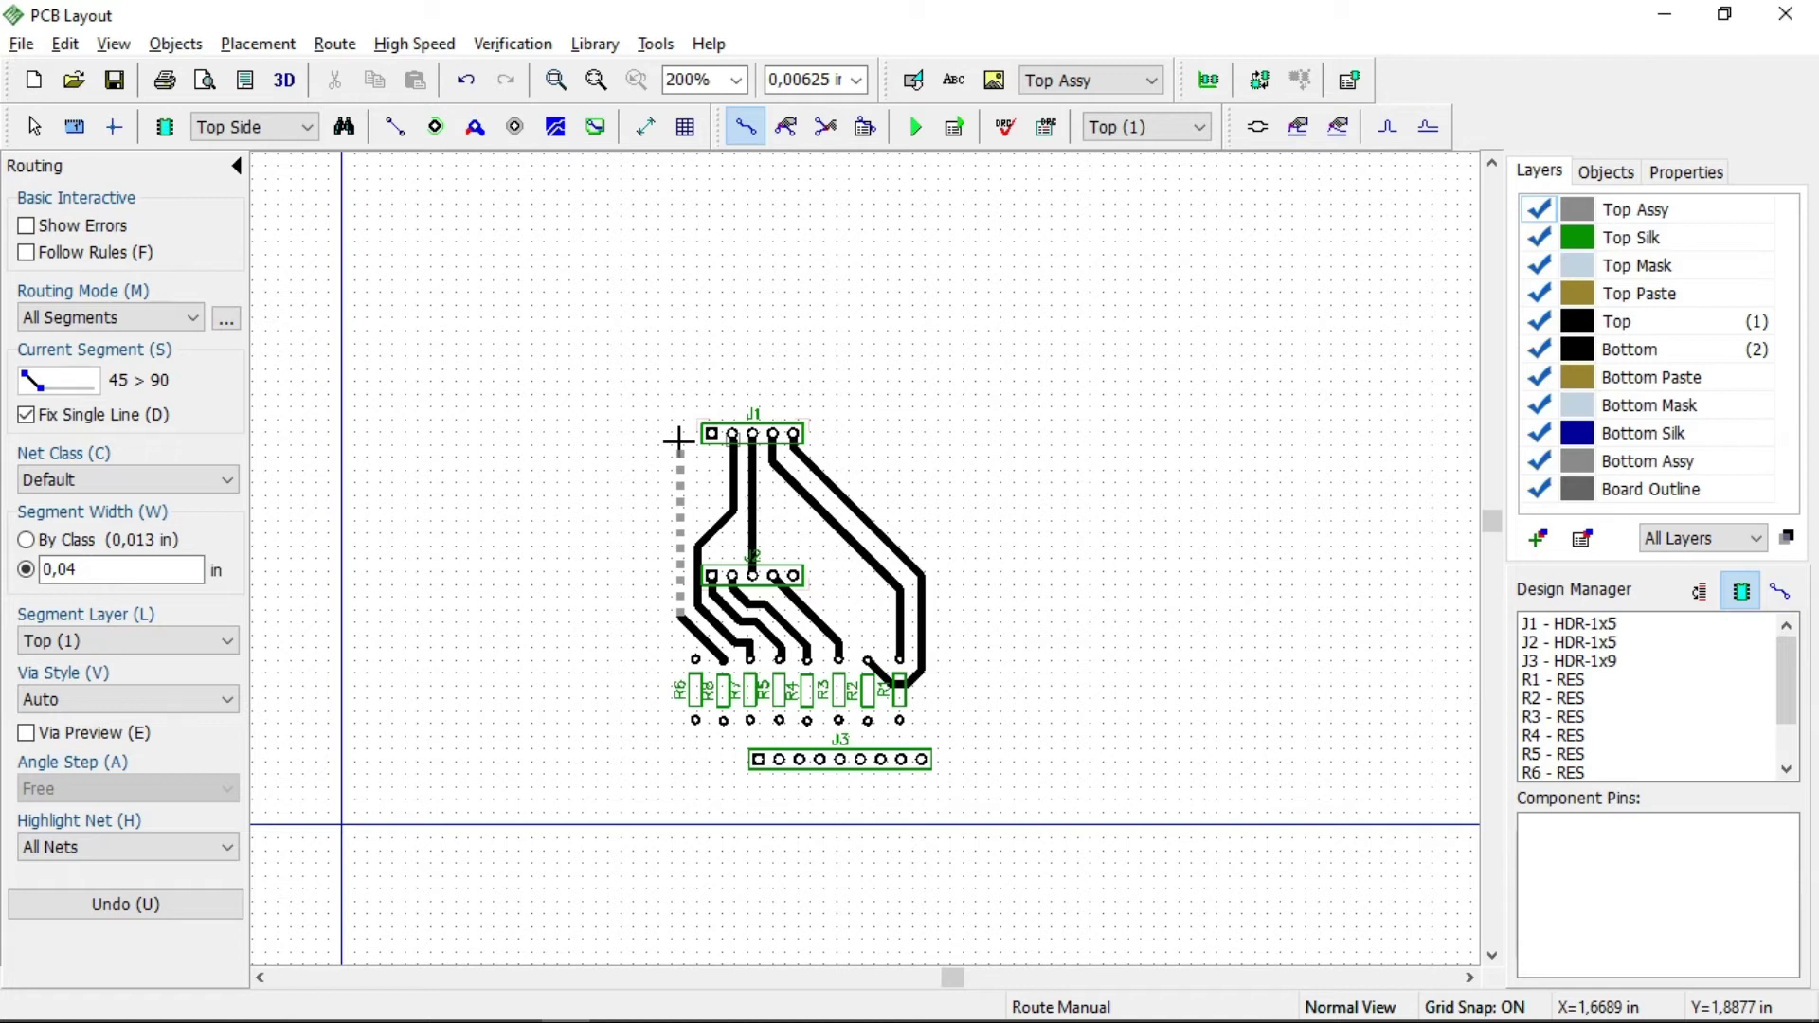
key("s")
left_click(680, 437)
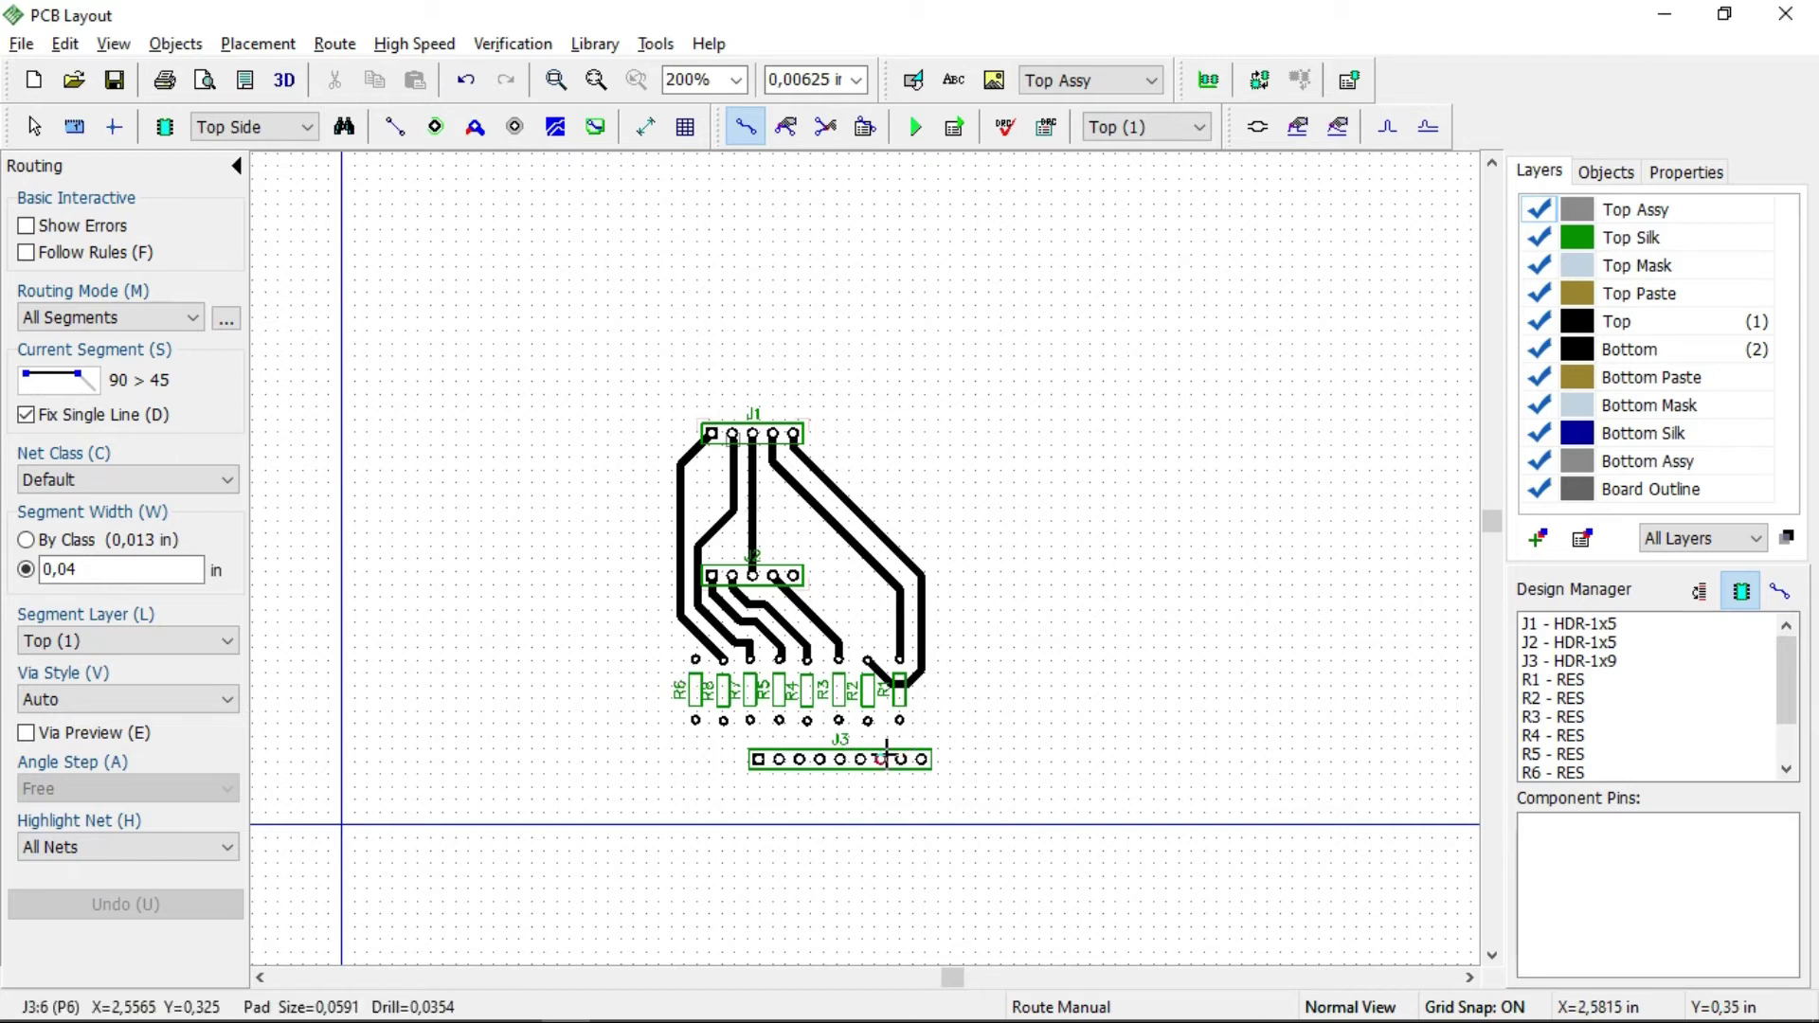
key("Escape")
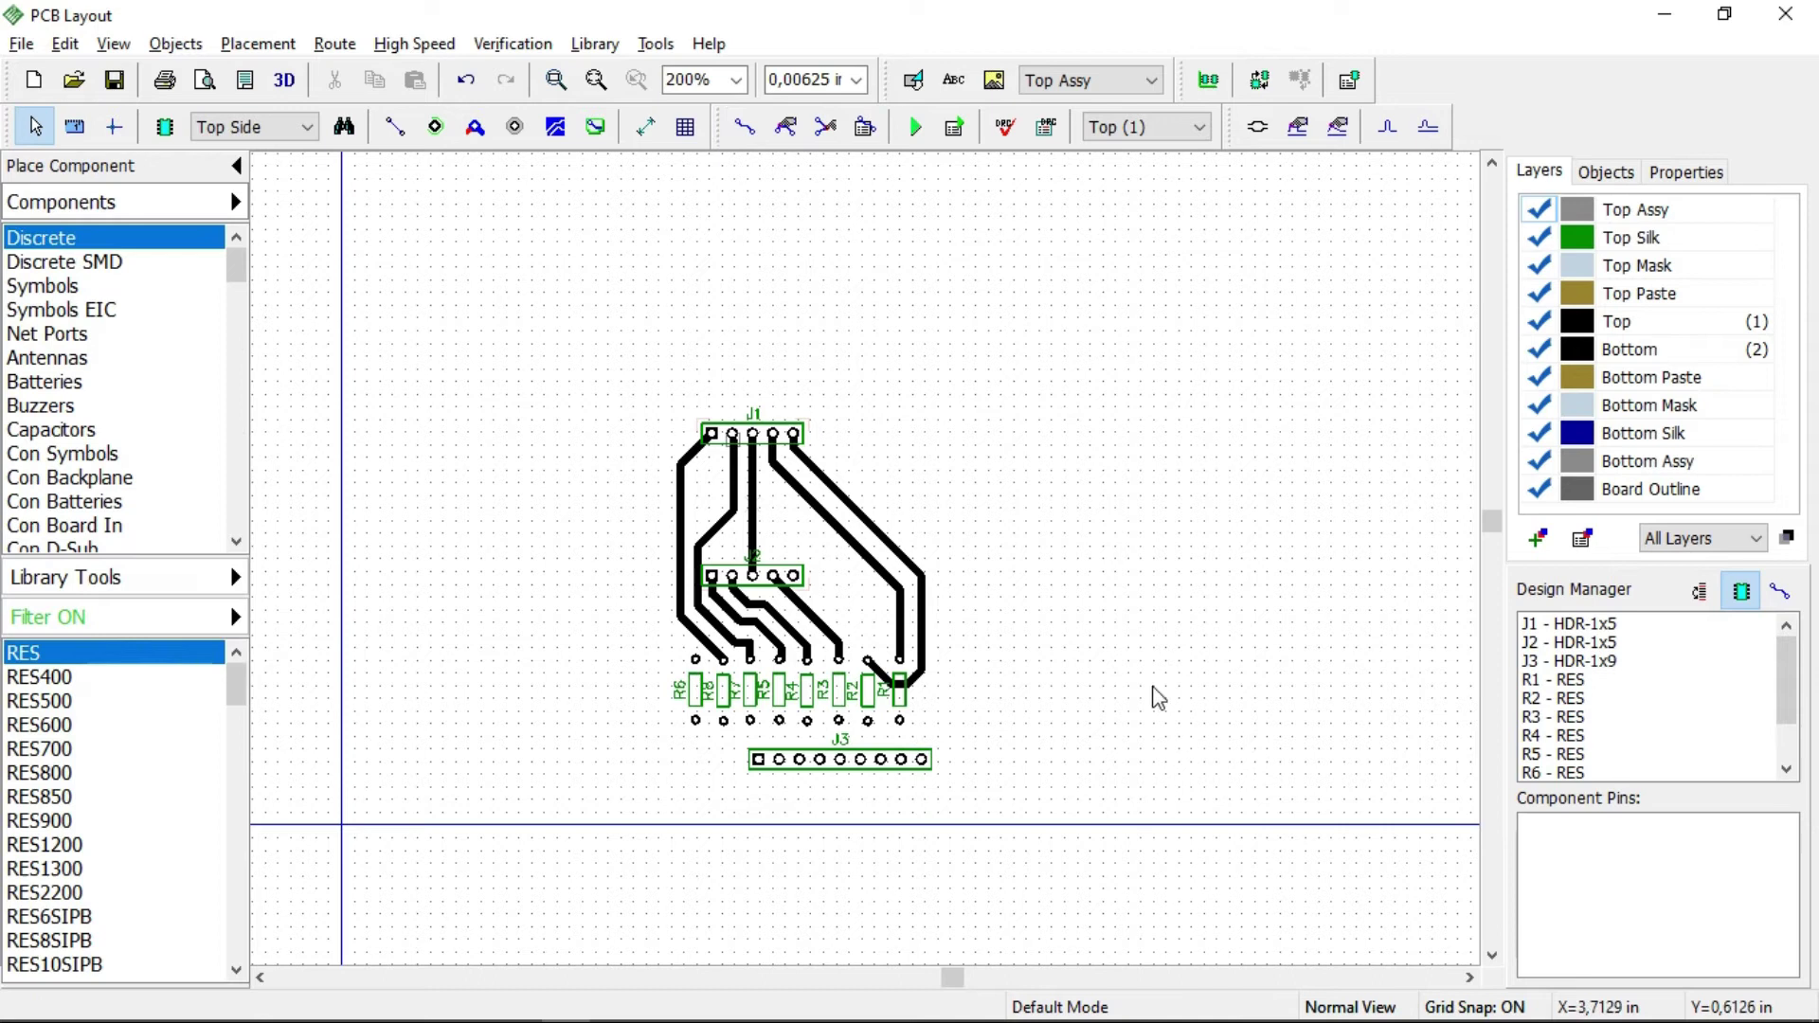
Delete the unconnected resistor R6 and move header J3 slightly down and to the left.
left_click(696, 731)
key("Delete")
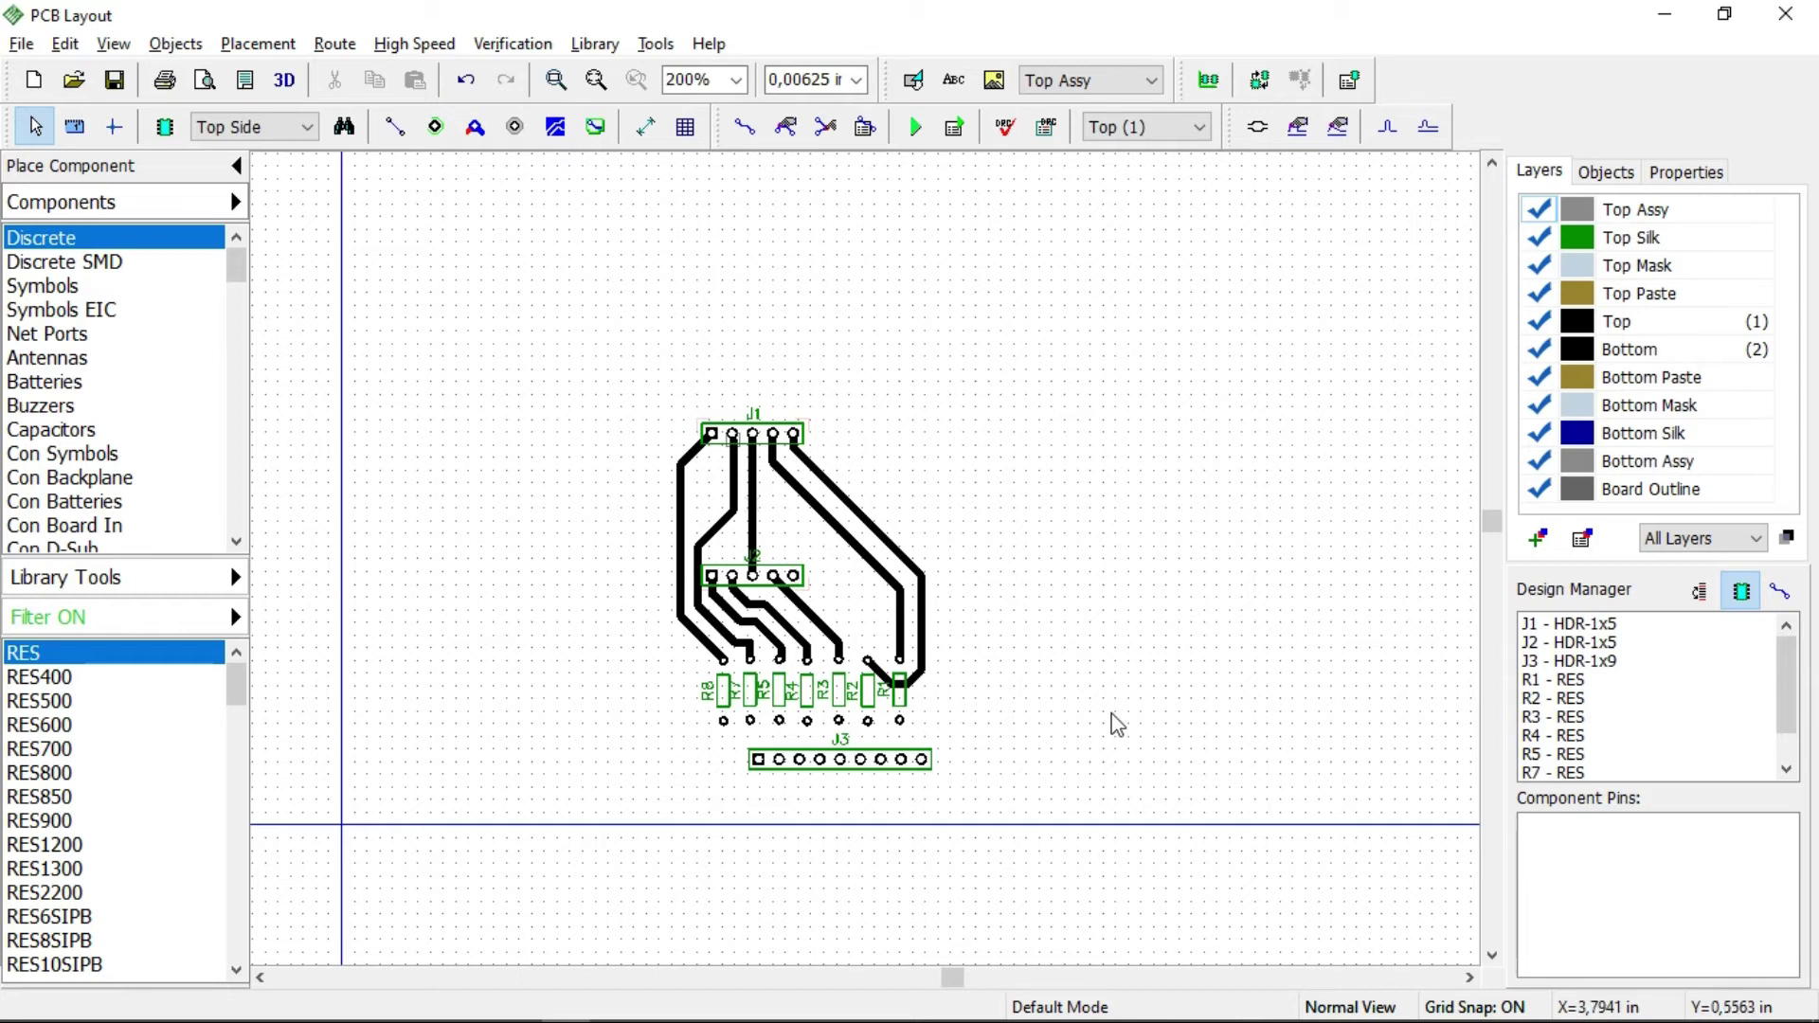
left_click_drag(898, 789, 881, 801)
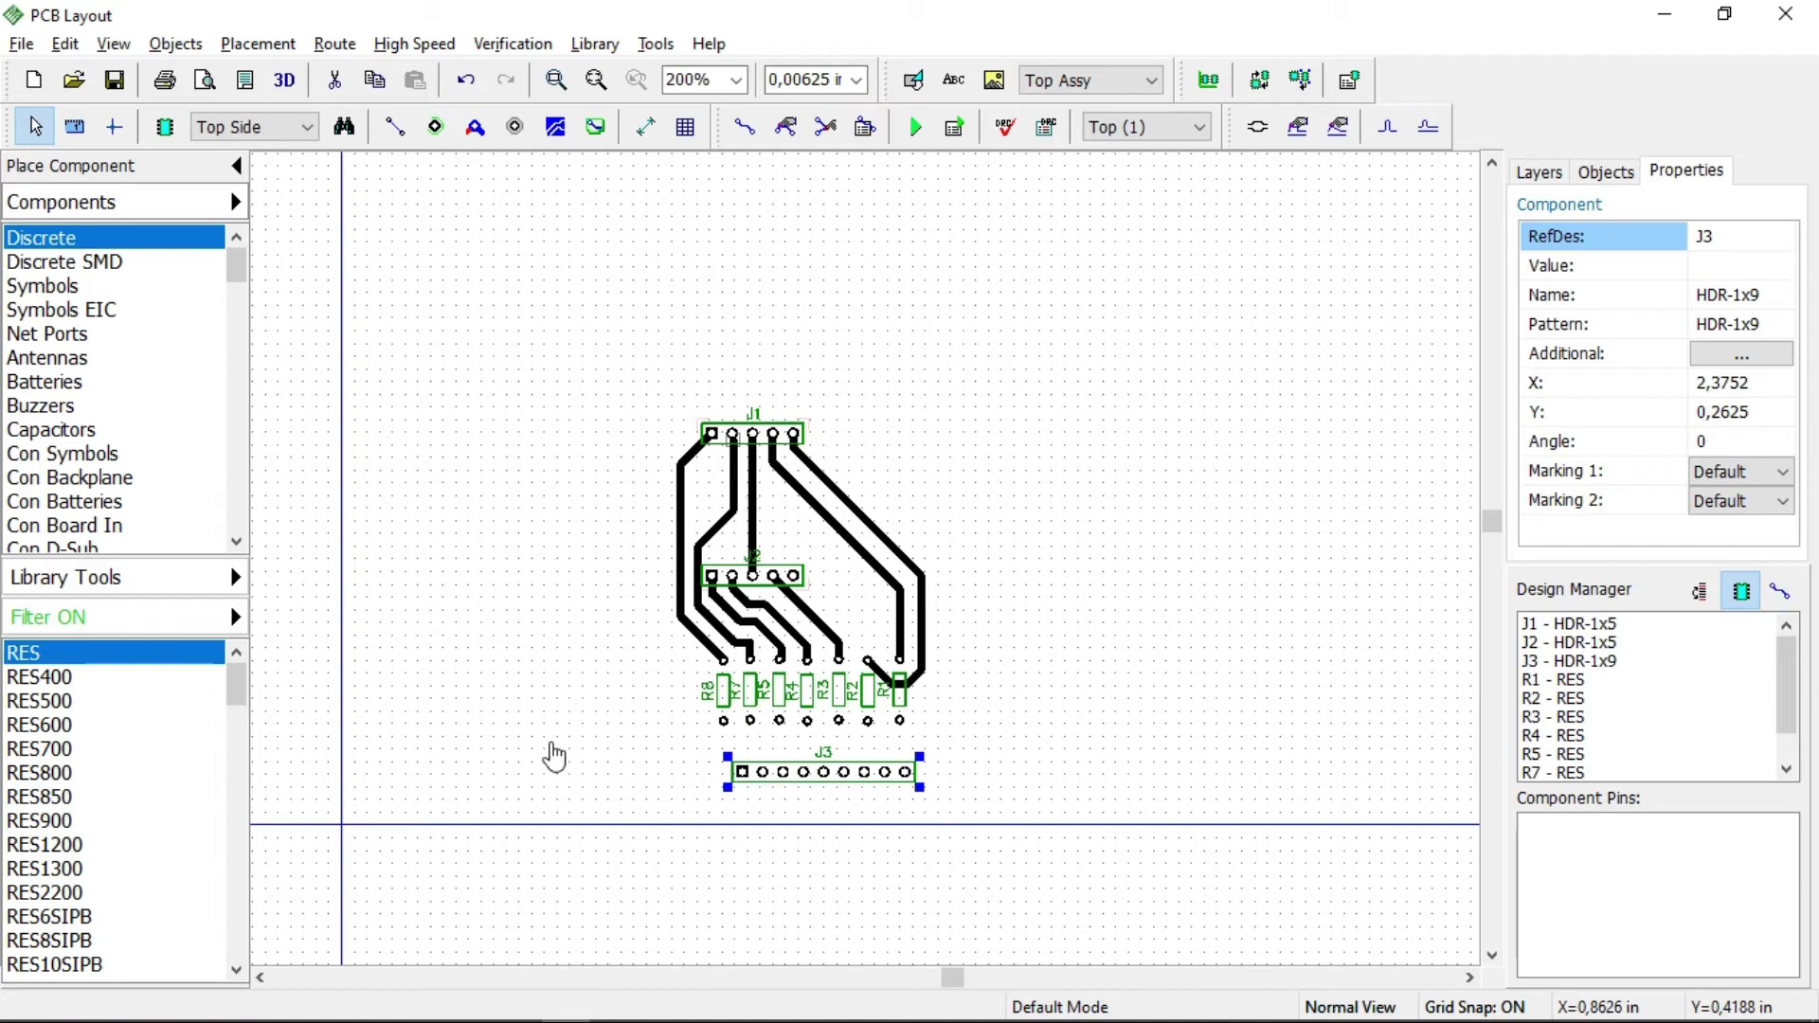
Filter the component library by "hdr" and place one HDR-1x8 header below and to the right of R1.
left_click(236, 623)
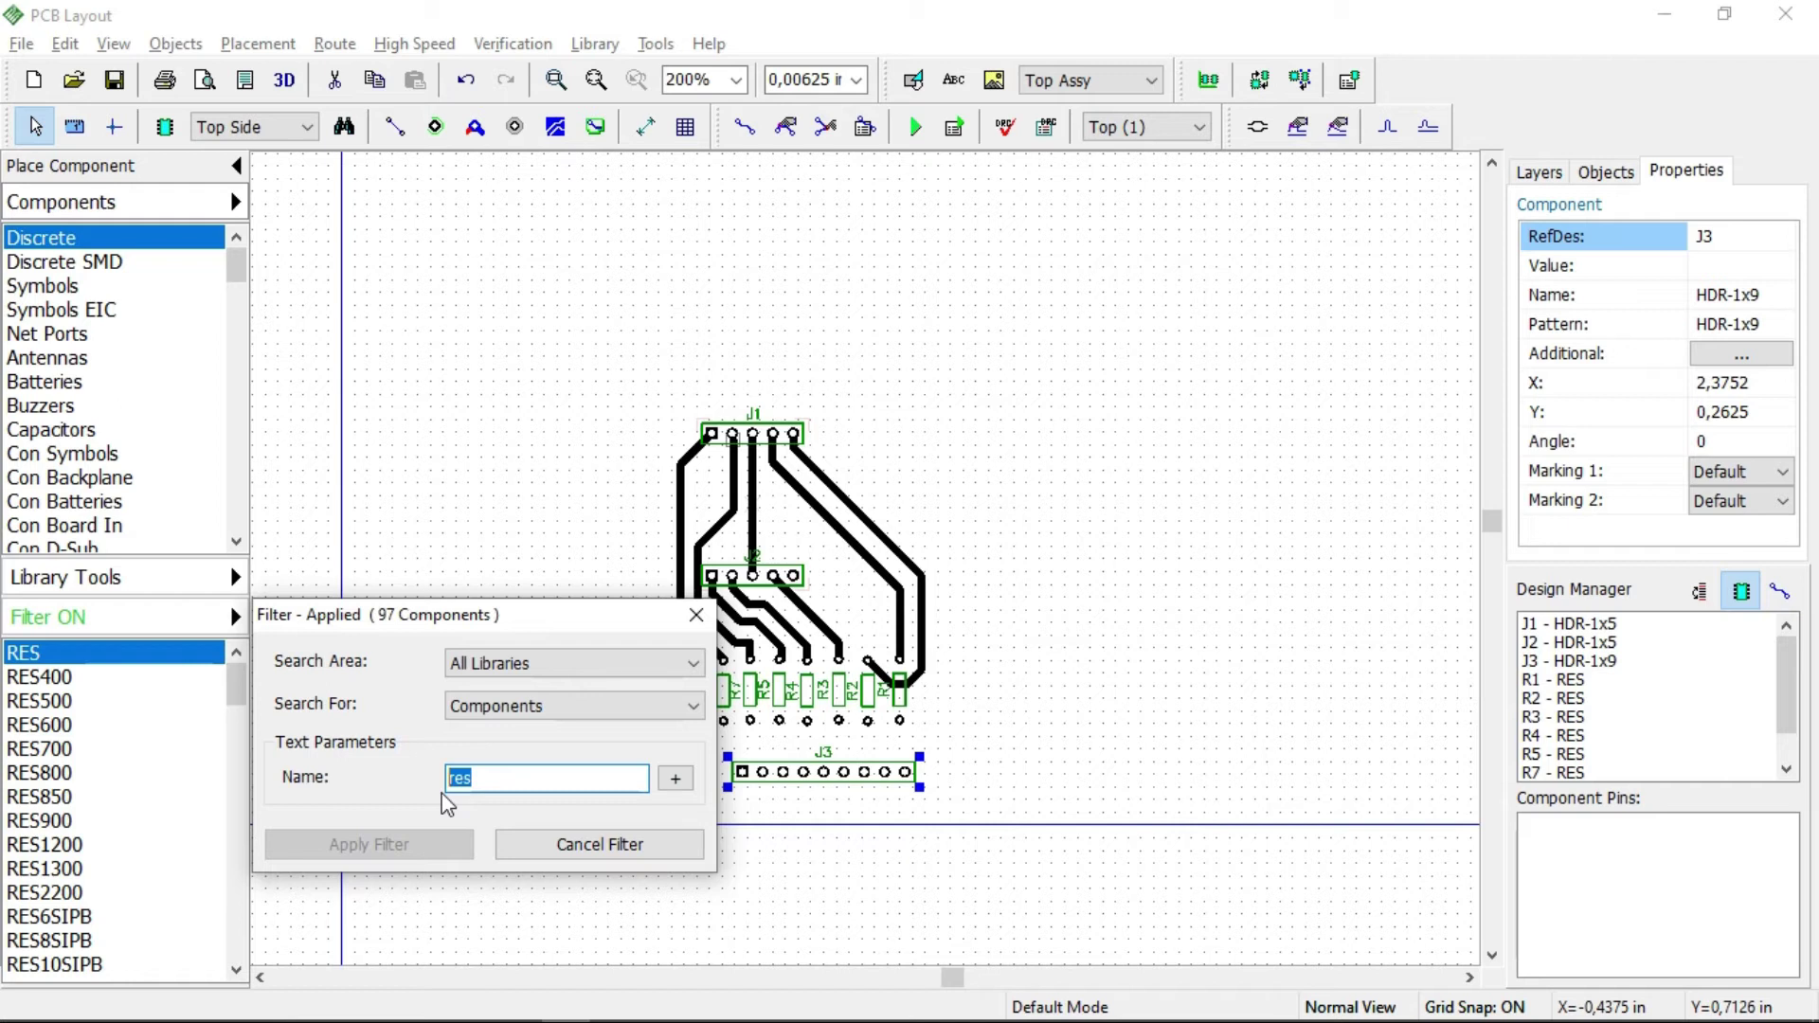
type("hdr")
key("Return")
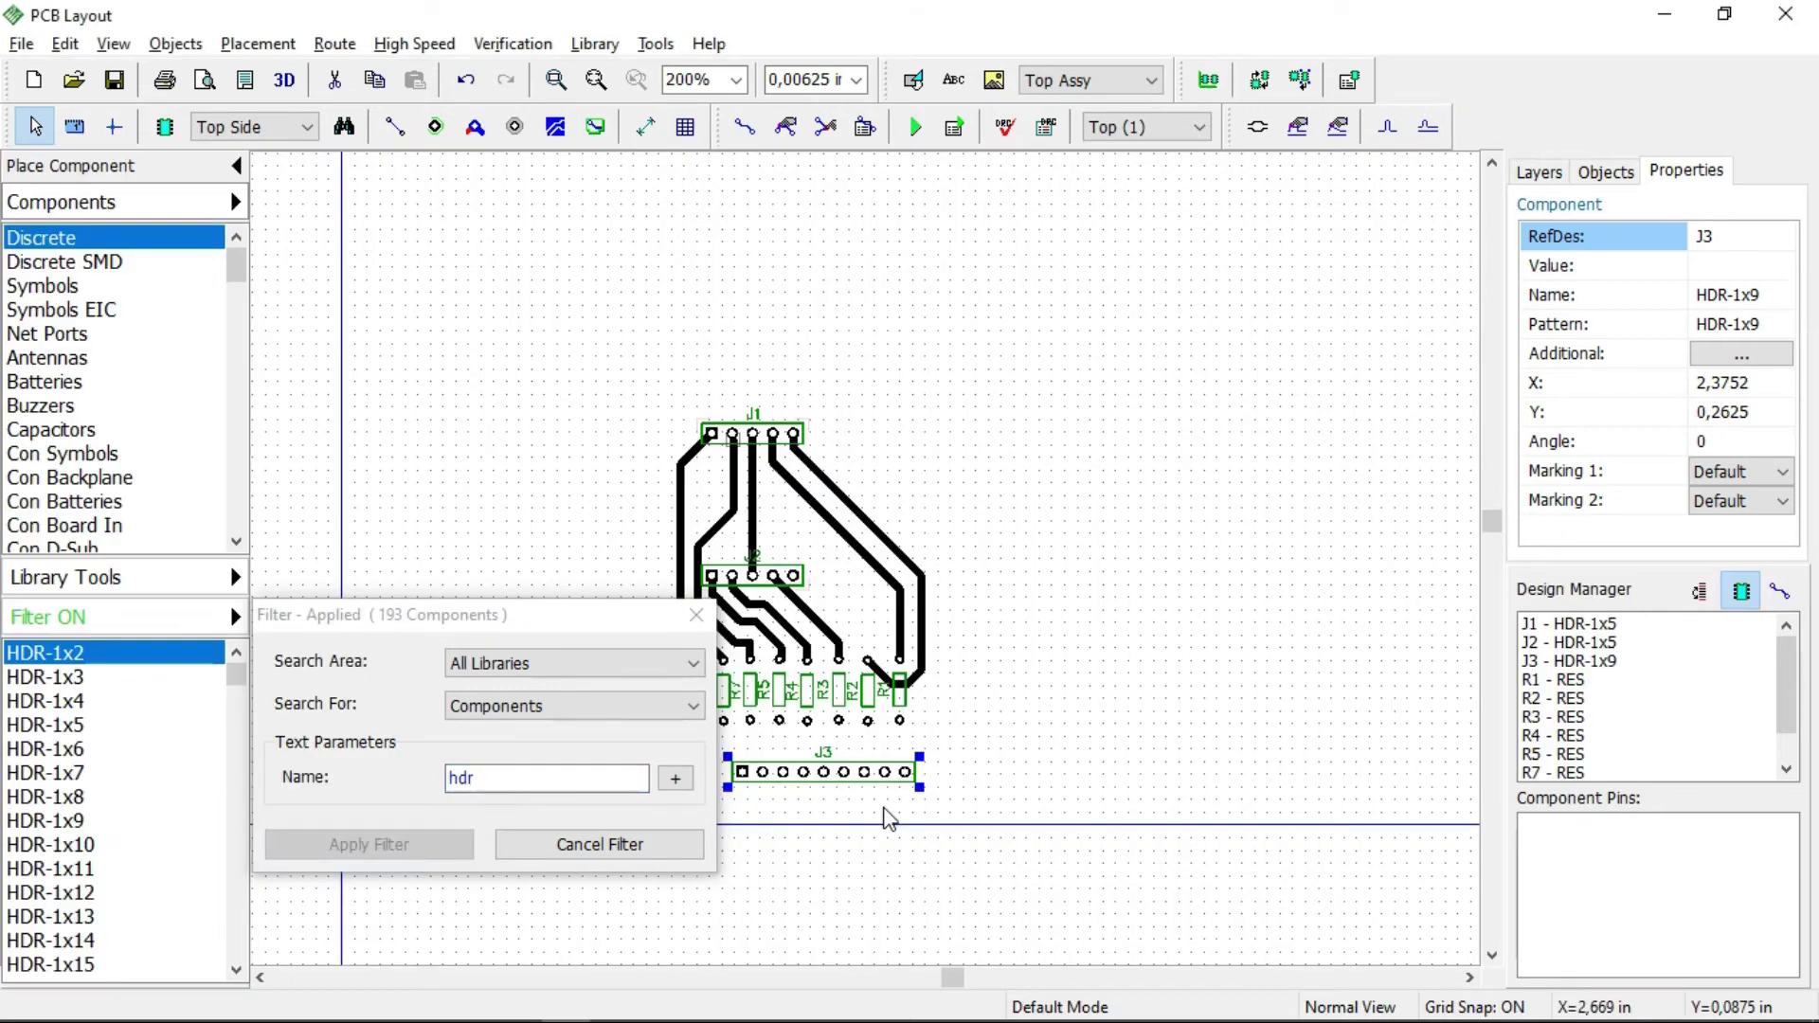
left_click(74, 799)
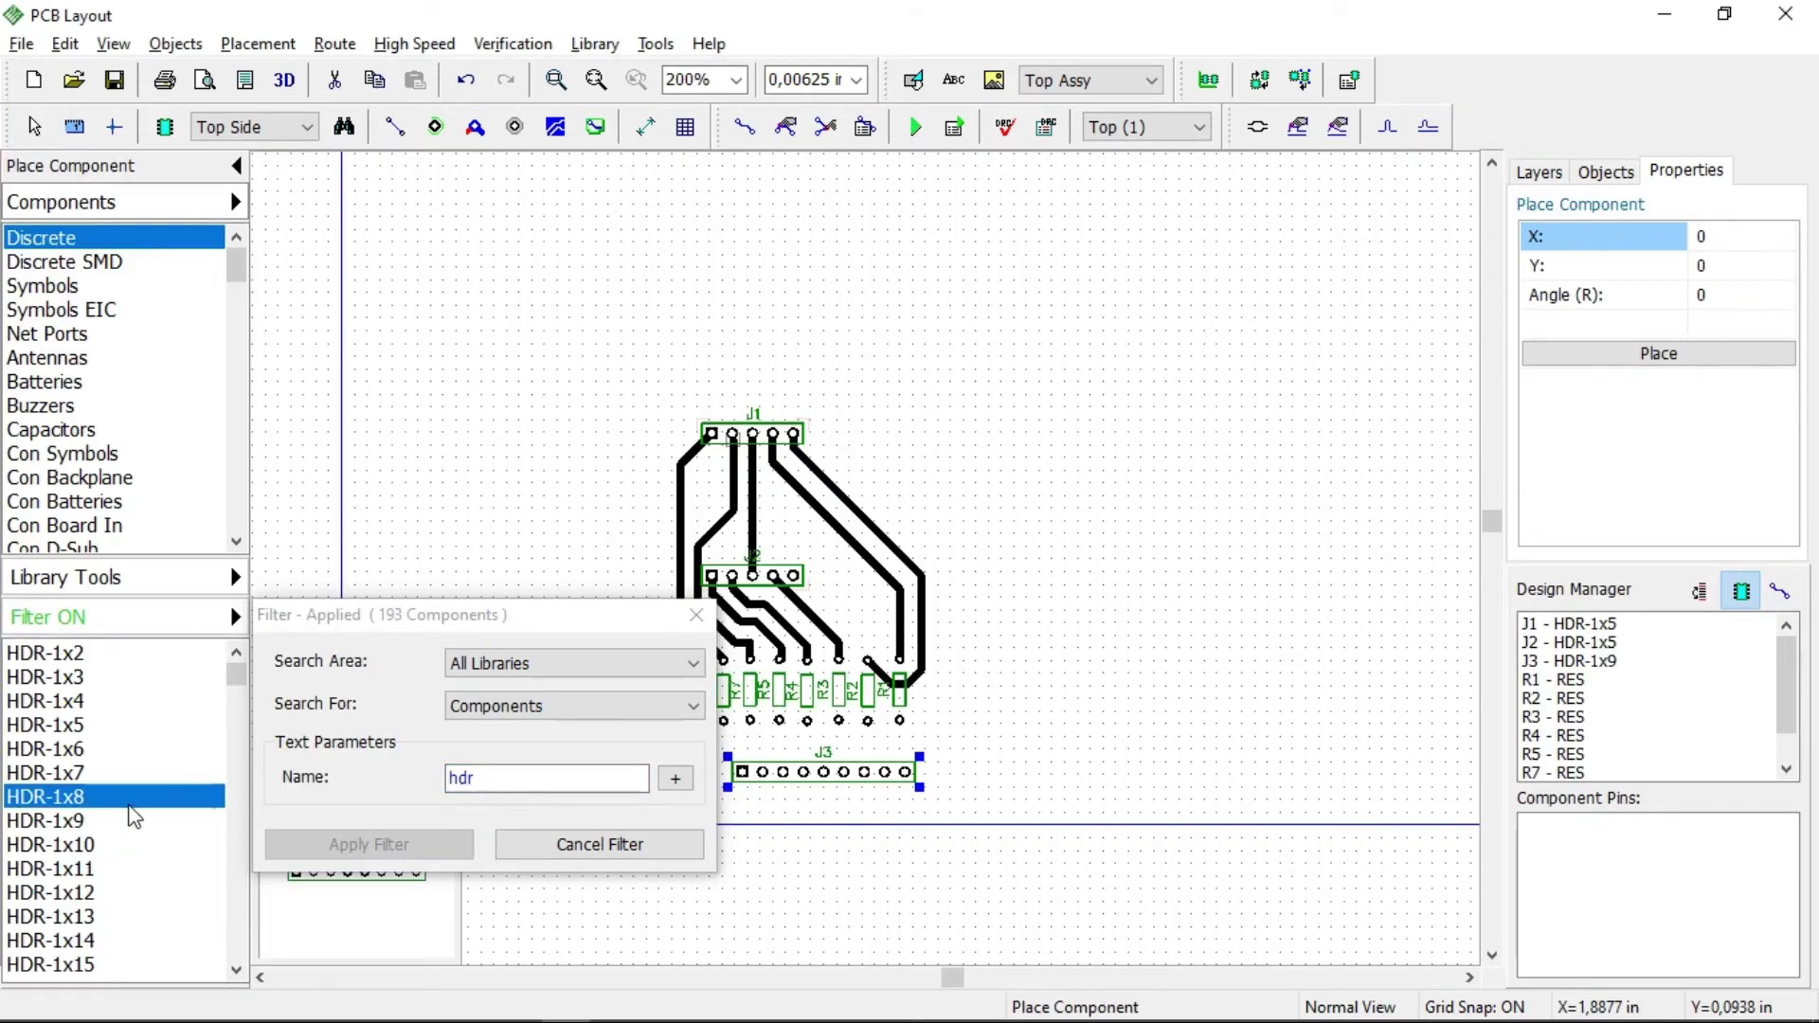
left_click(981, 753)
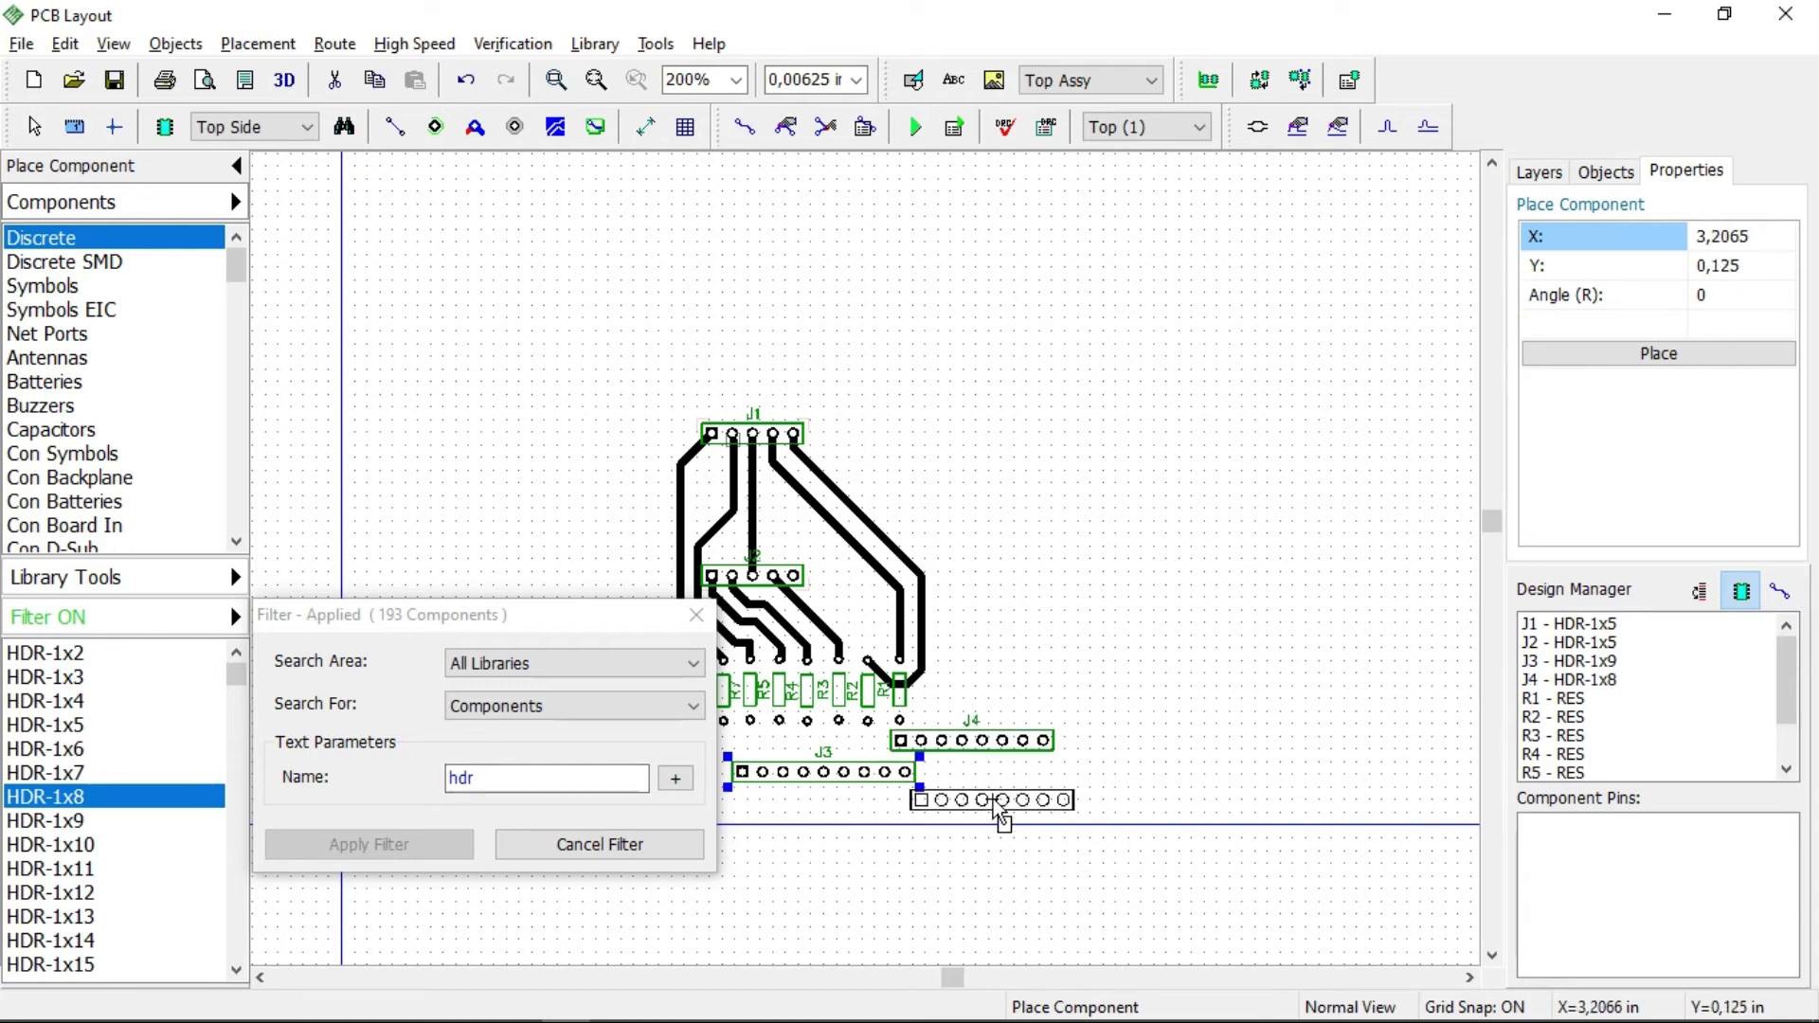
key("Escape")
Delete the nine-pin header J3 and close the component filter.
left_click(864, 794)
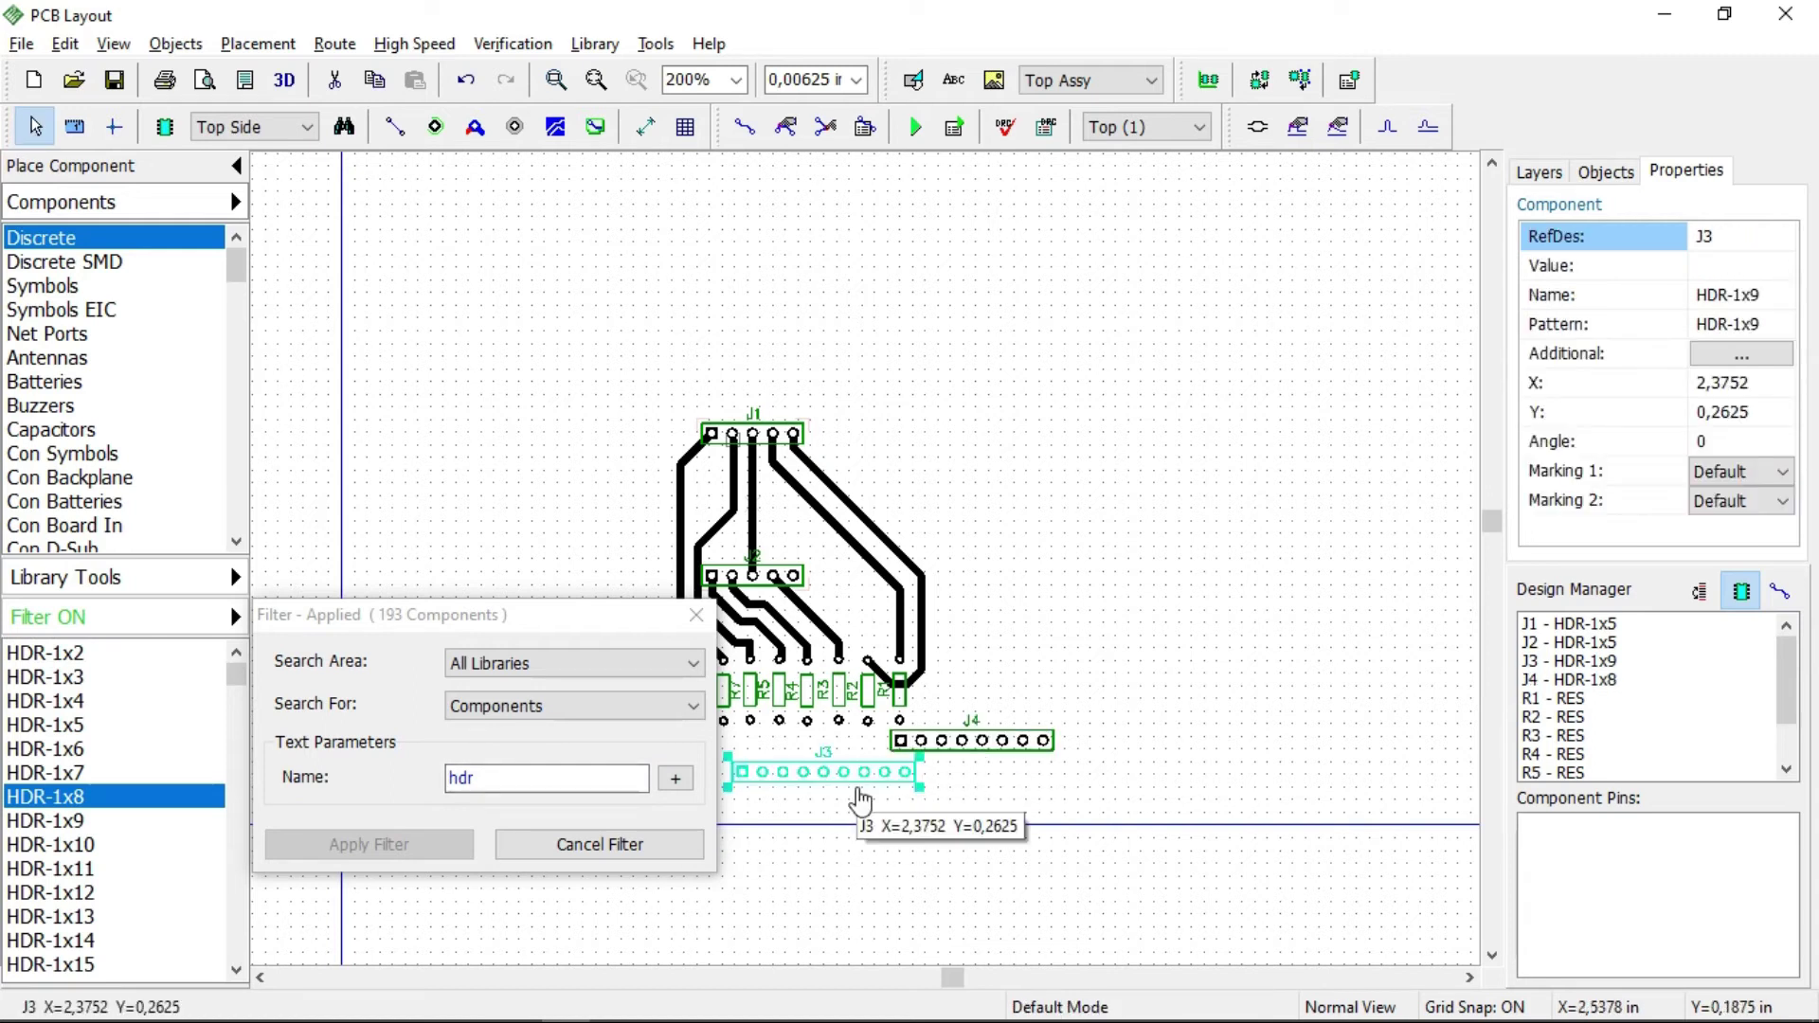
key("Delete")
left_click(697, 615)
Move the eight-pin header J4 below the resistor row so its seventh pin lines up with R1's lower pad.
left_click_drag(1037, 765, 928, 805)
left_click(1042, 748)
left_click(742, 132)
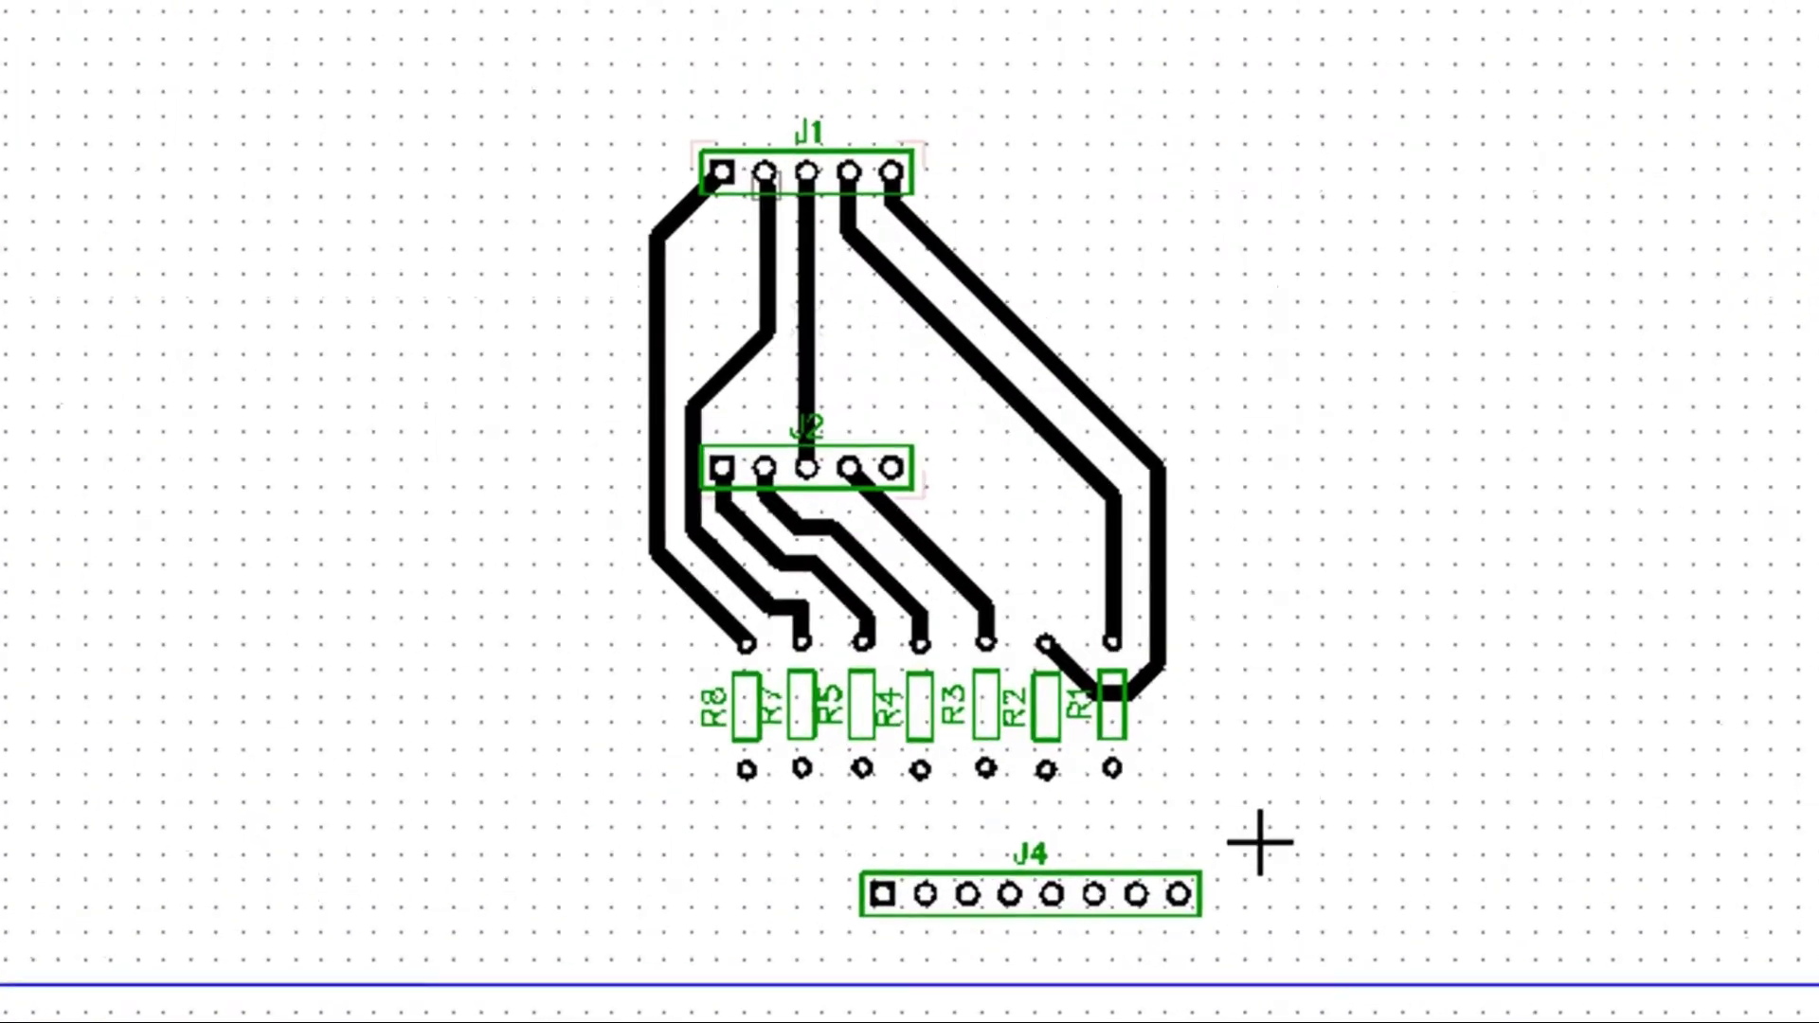
right_click(971, 756)
left_click(929, 796)
key("Left")
key("Left")
key("Left")
left_click(1333, 900)
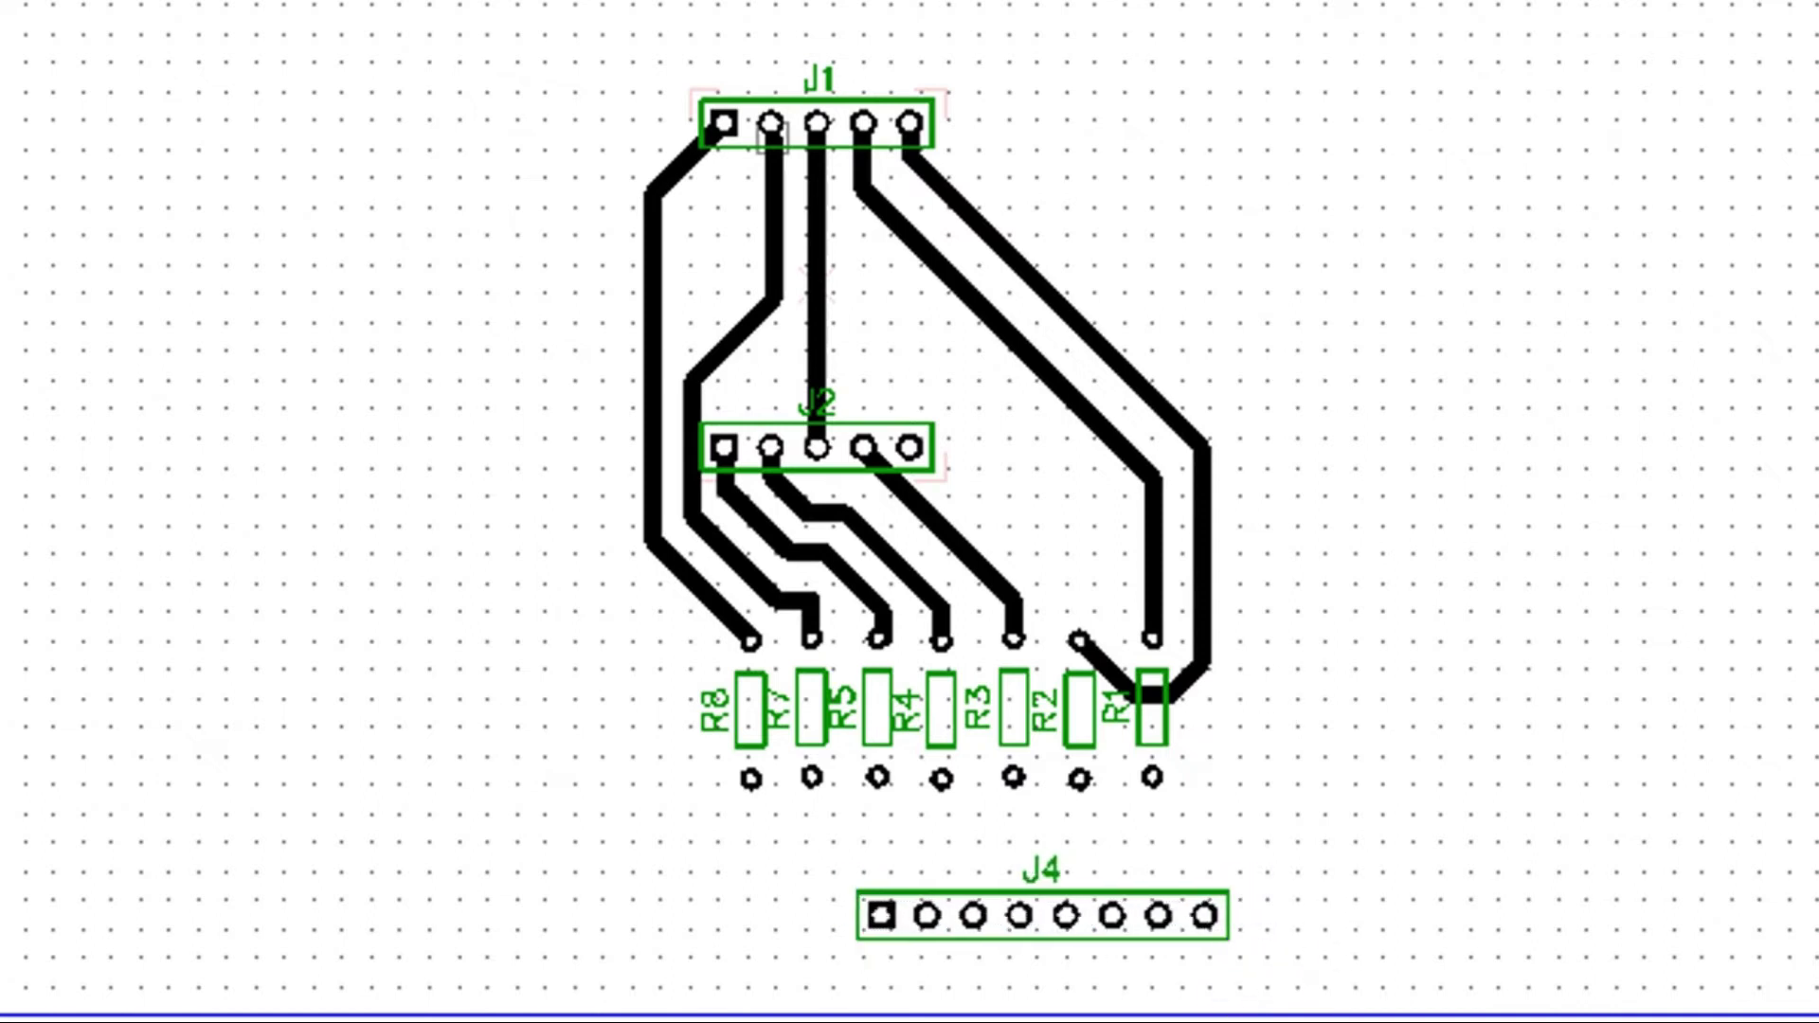
Route tracks from R1's lower pad to J4's seventh pin and from R2's lower pad to J4's sixth pin.
left_click(1152, 779)
left_click(1156, 915)
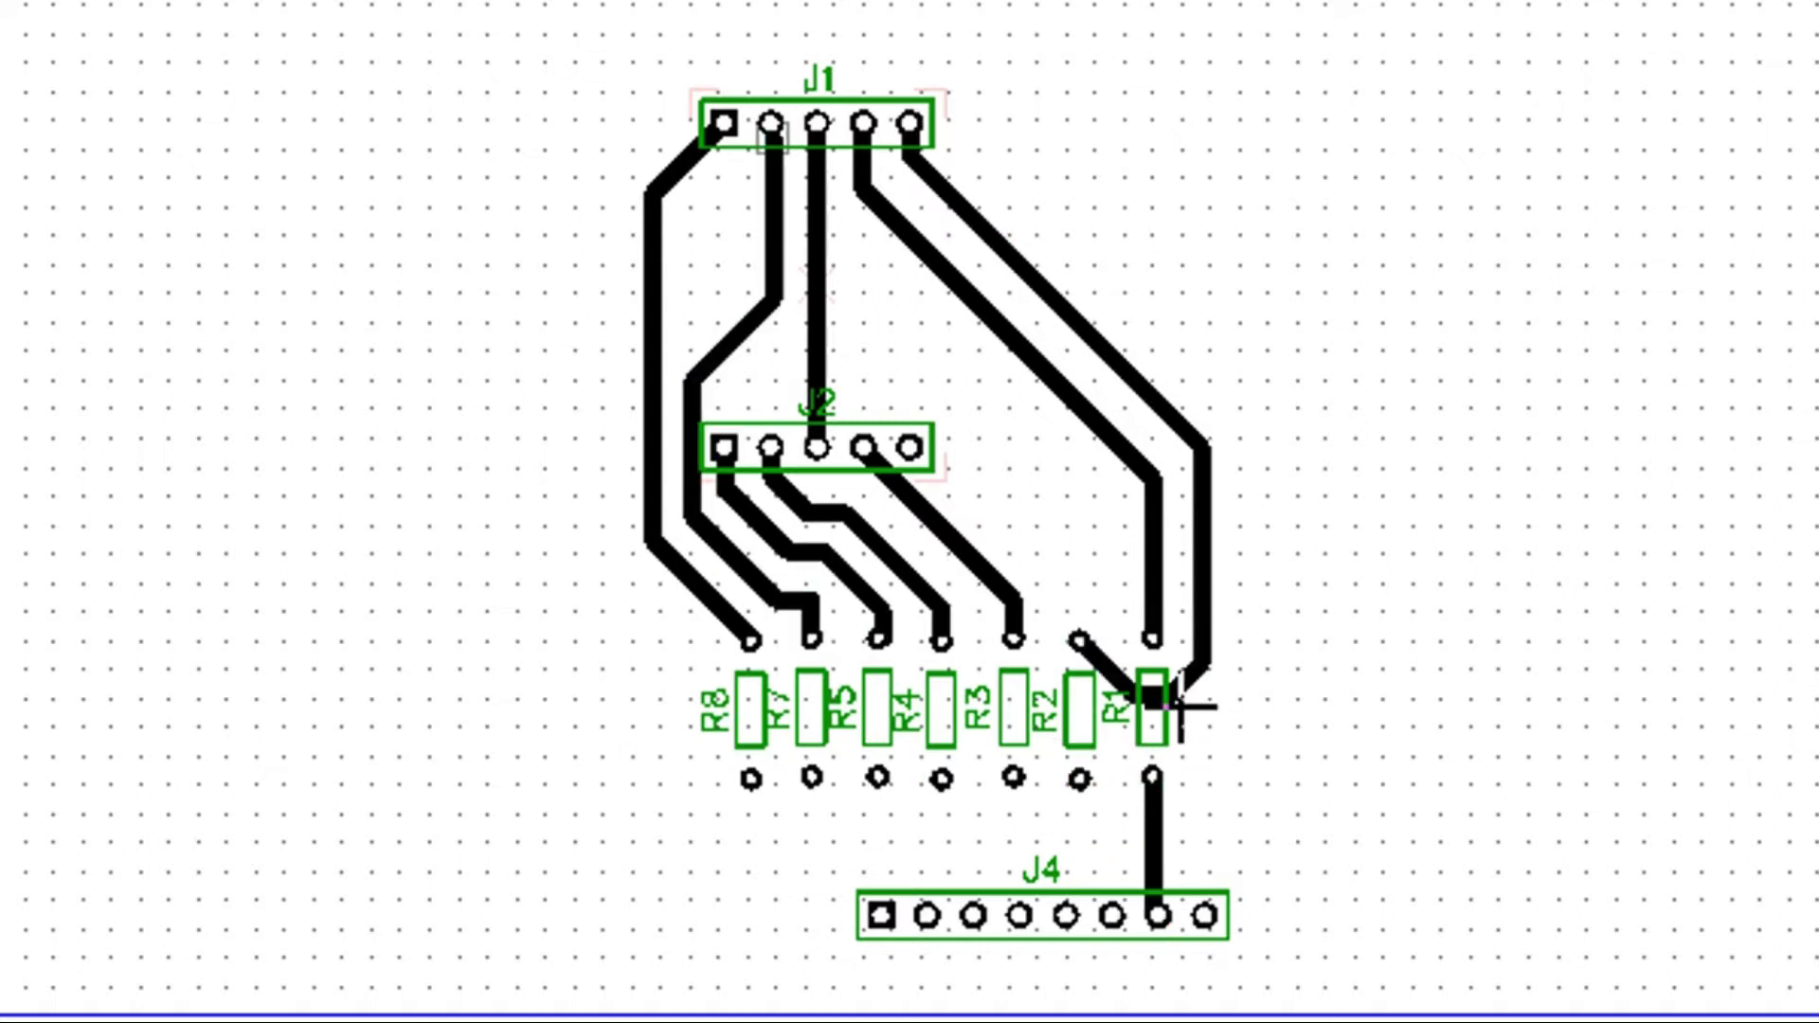
left_click(1079, 779)
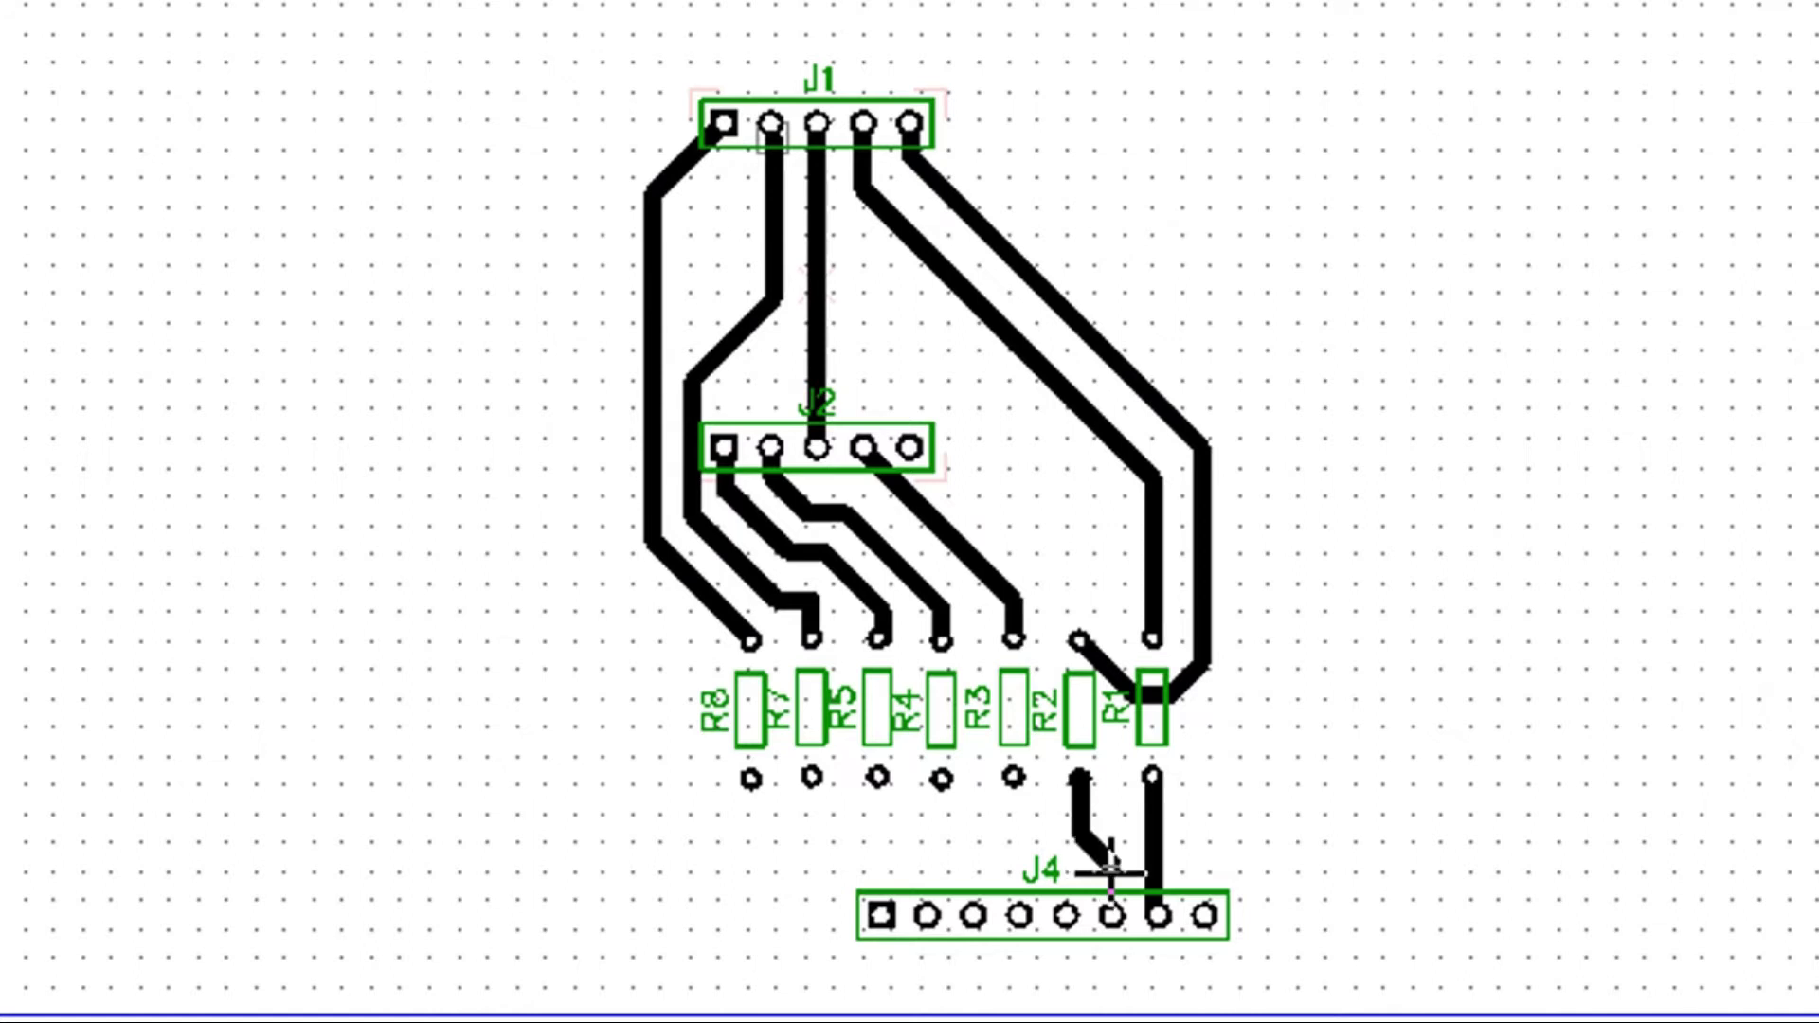
left_click(1112, 915)
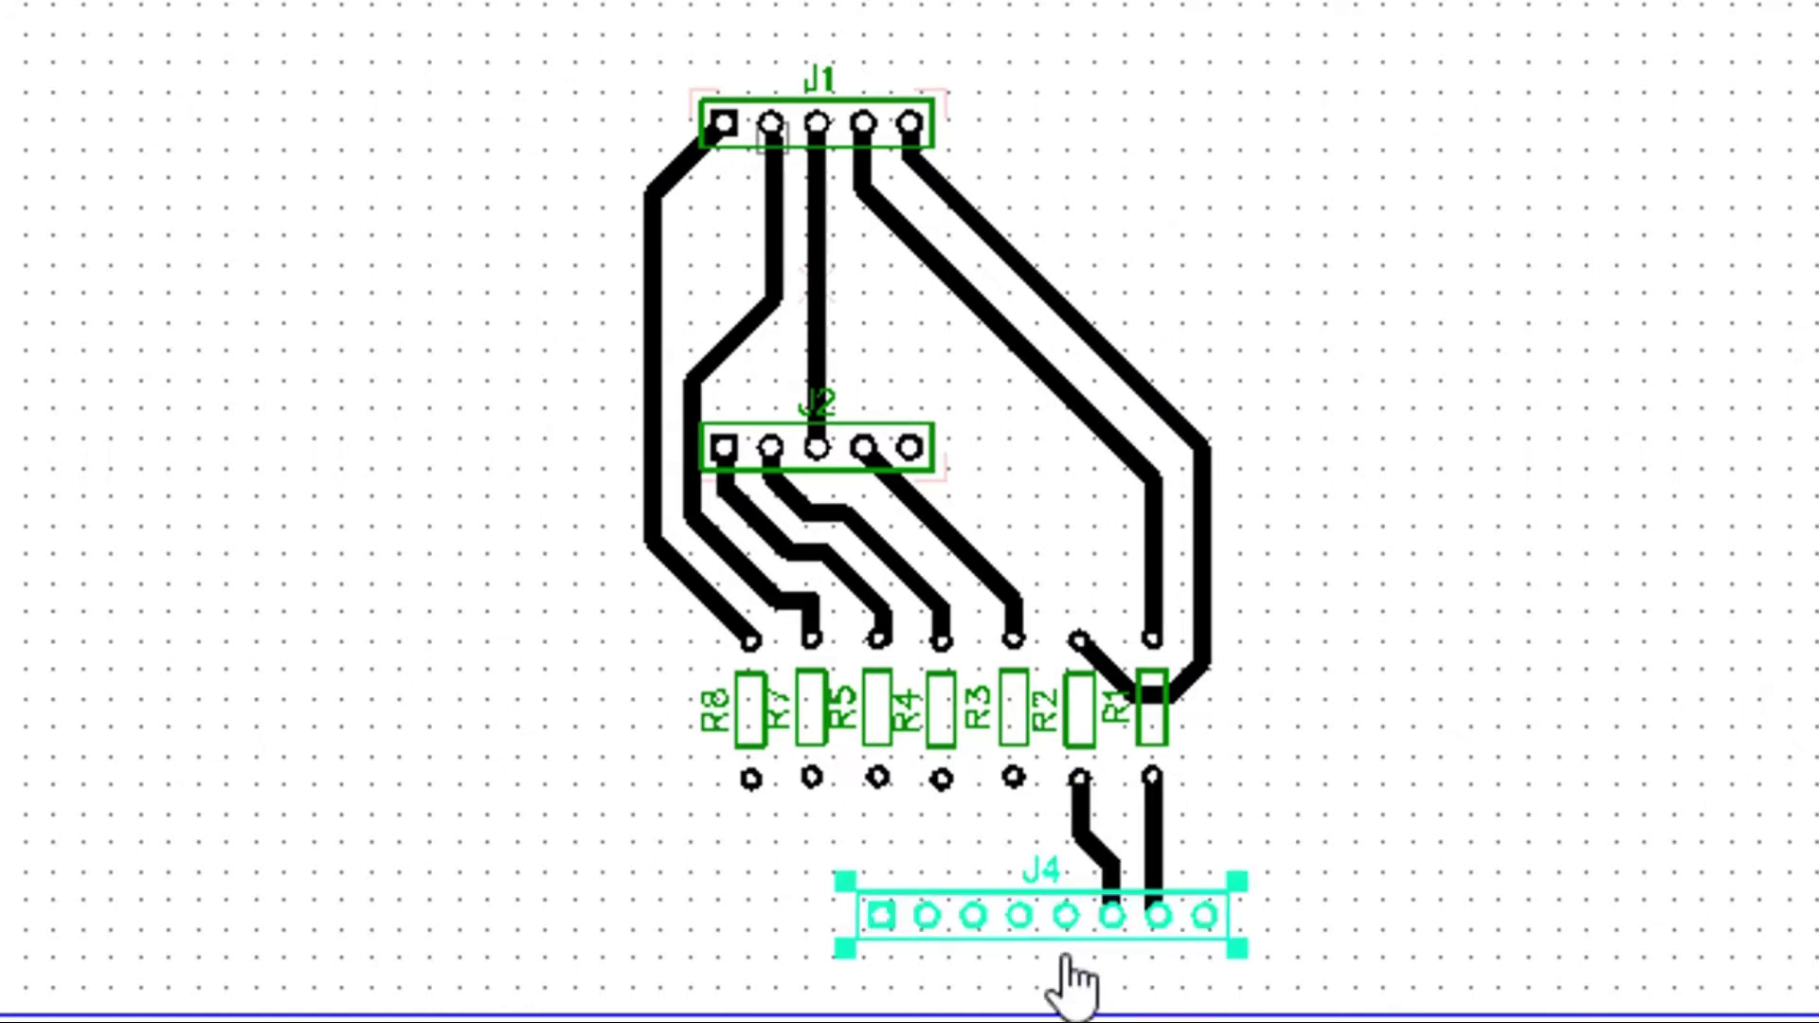
Nudge header J4 slightly up and left to refine its alignment under R1's lower pad.
left_click(1086, 982)
key("Down")
key("Up")
key("Up")
key("Up")
key("Right")
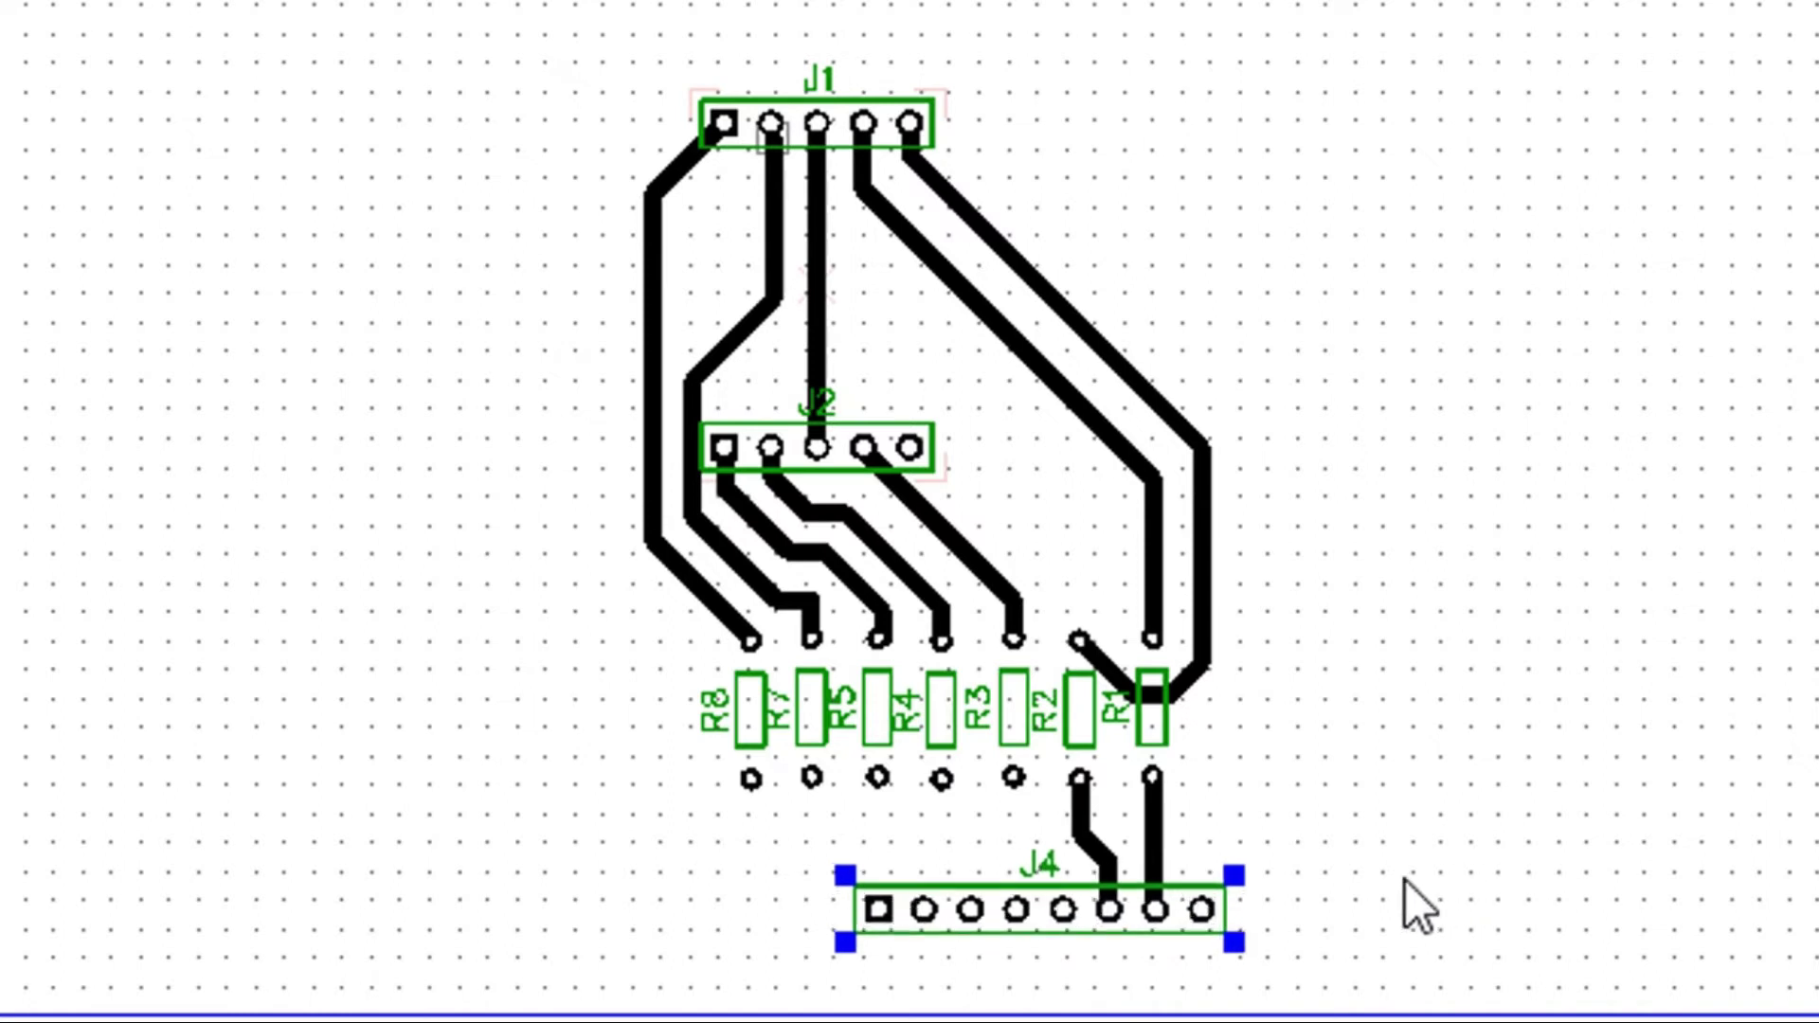
left_click(1403, 880)
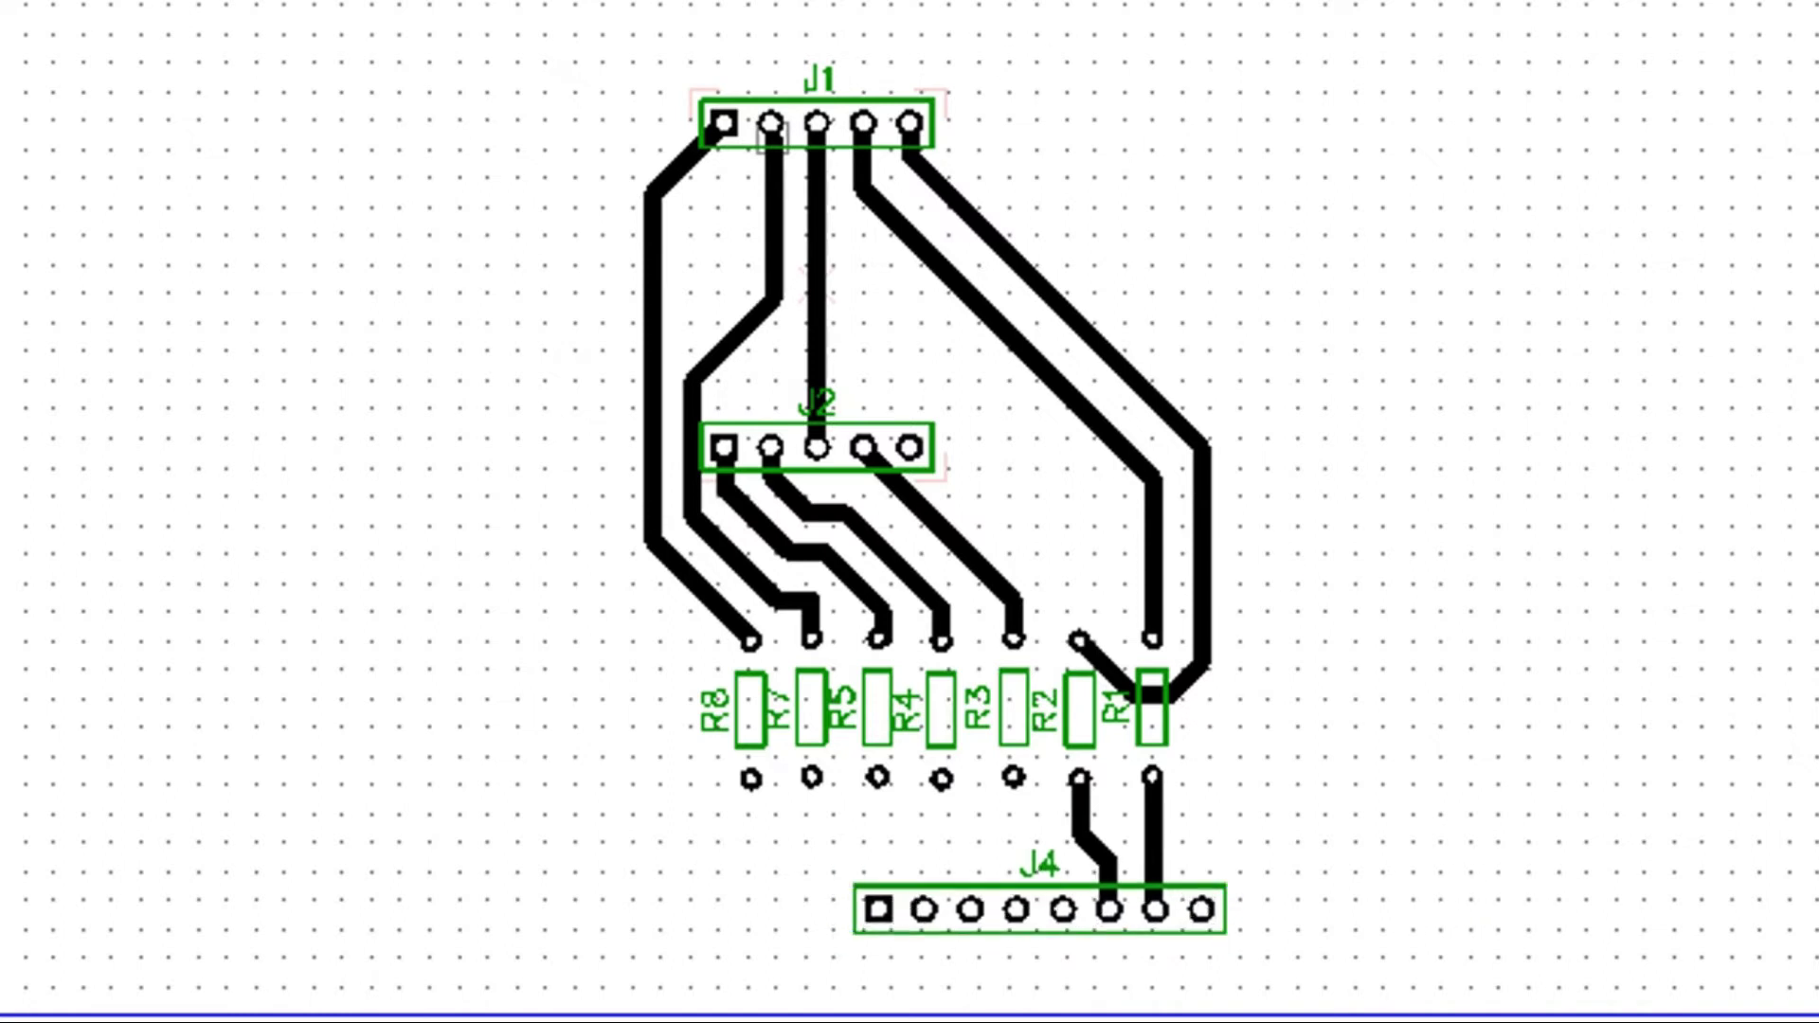
Route tracks from the lower pads of R3, R4 and R5 to J4's fifth, fourth and third pins respectively.
left_click(1017, 777)
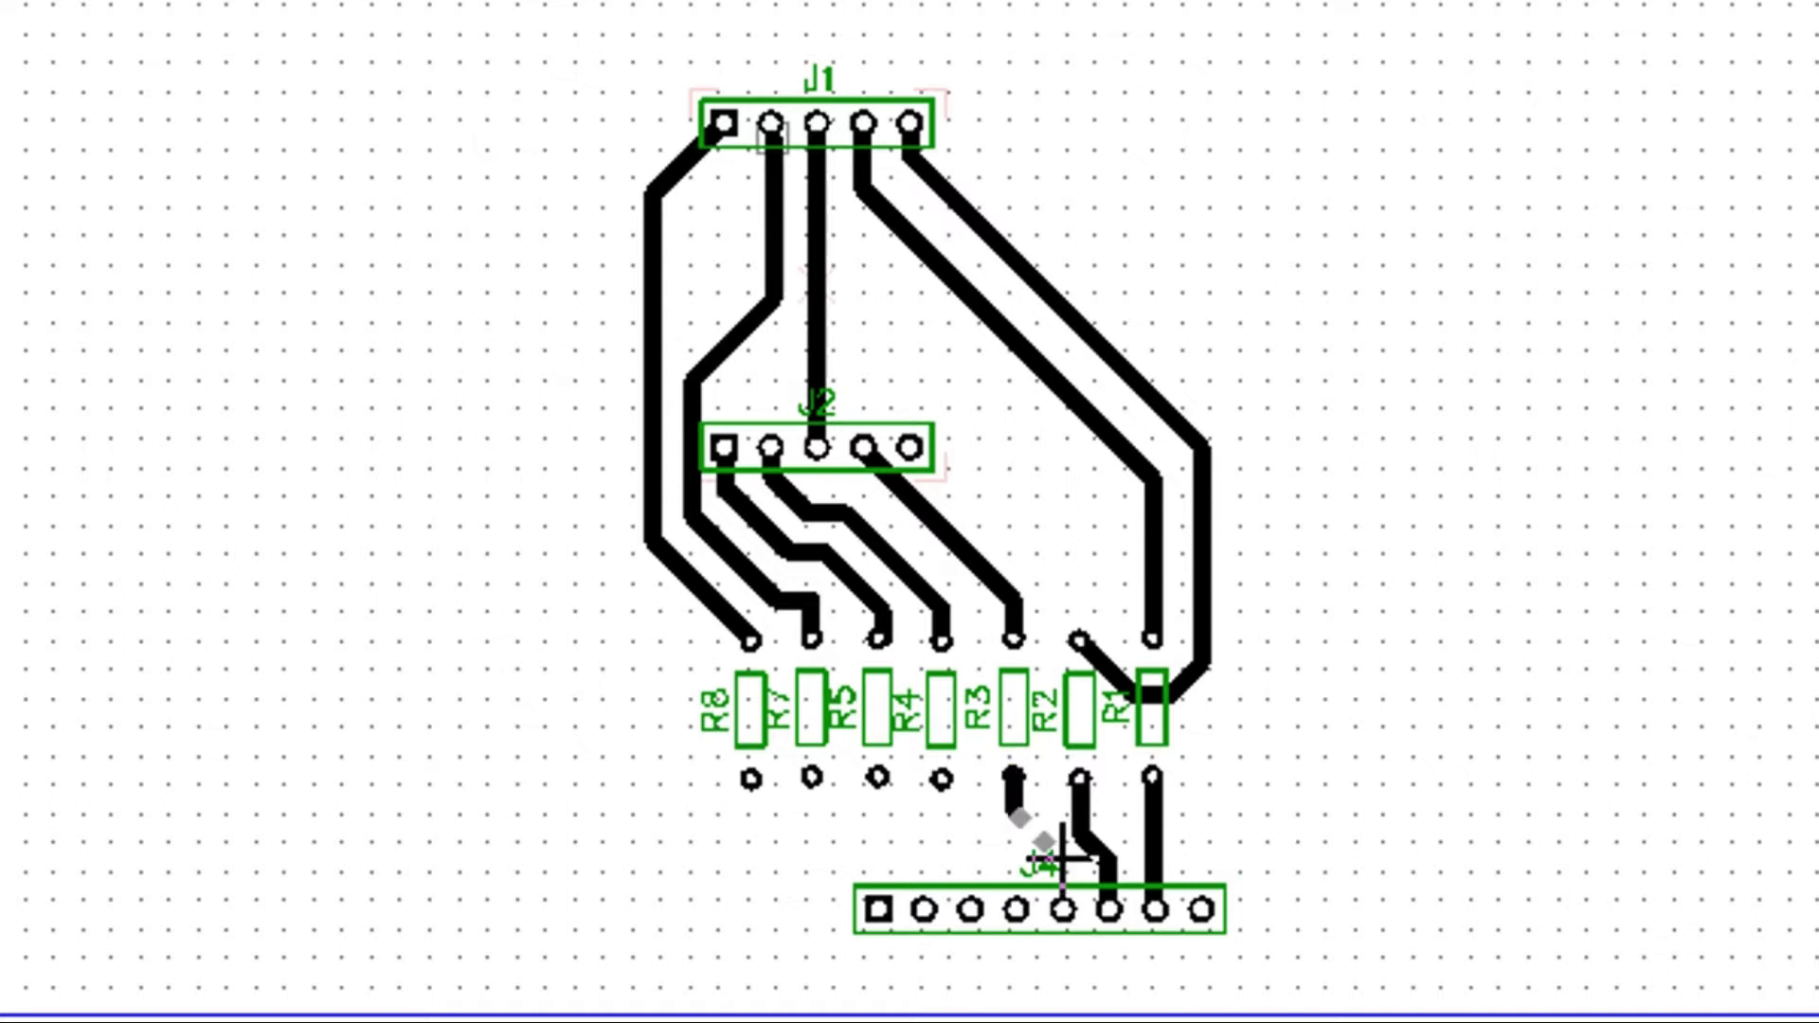
left_click(1063, 909)
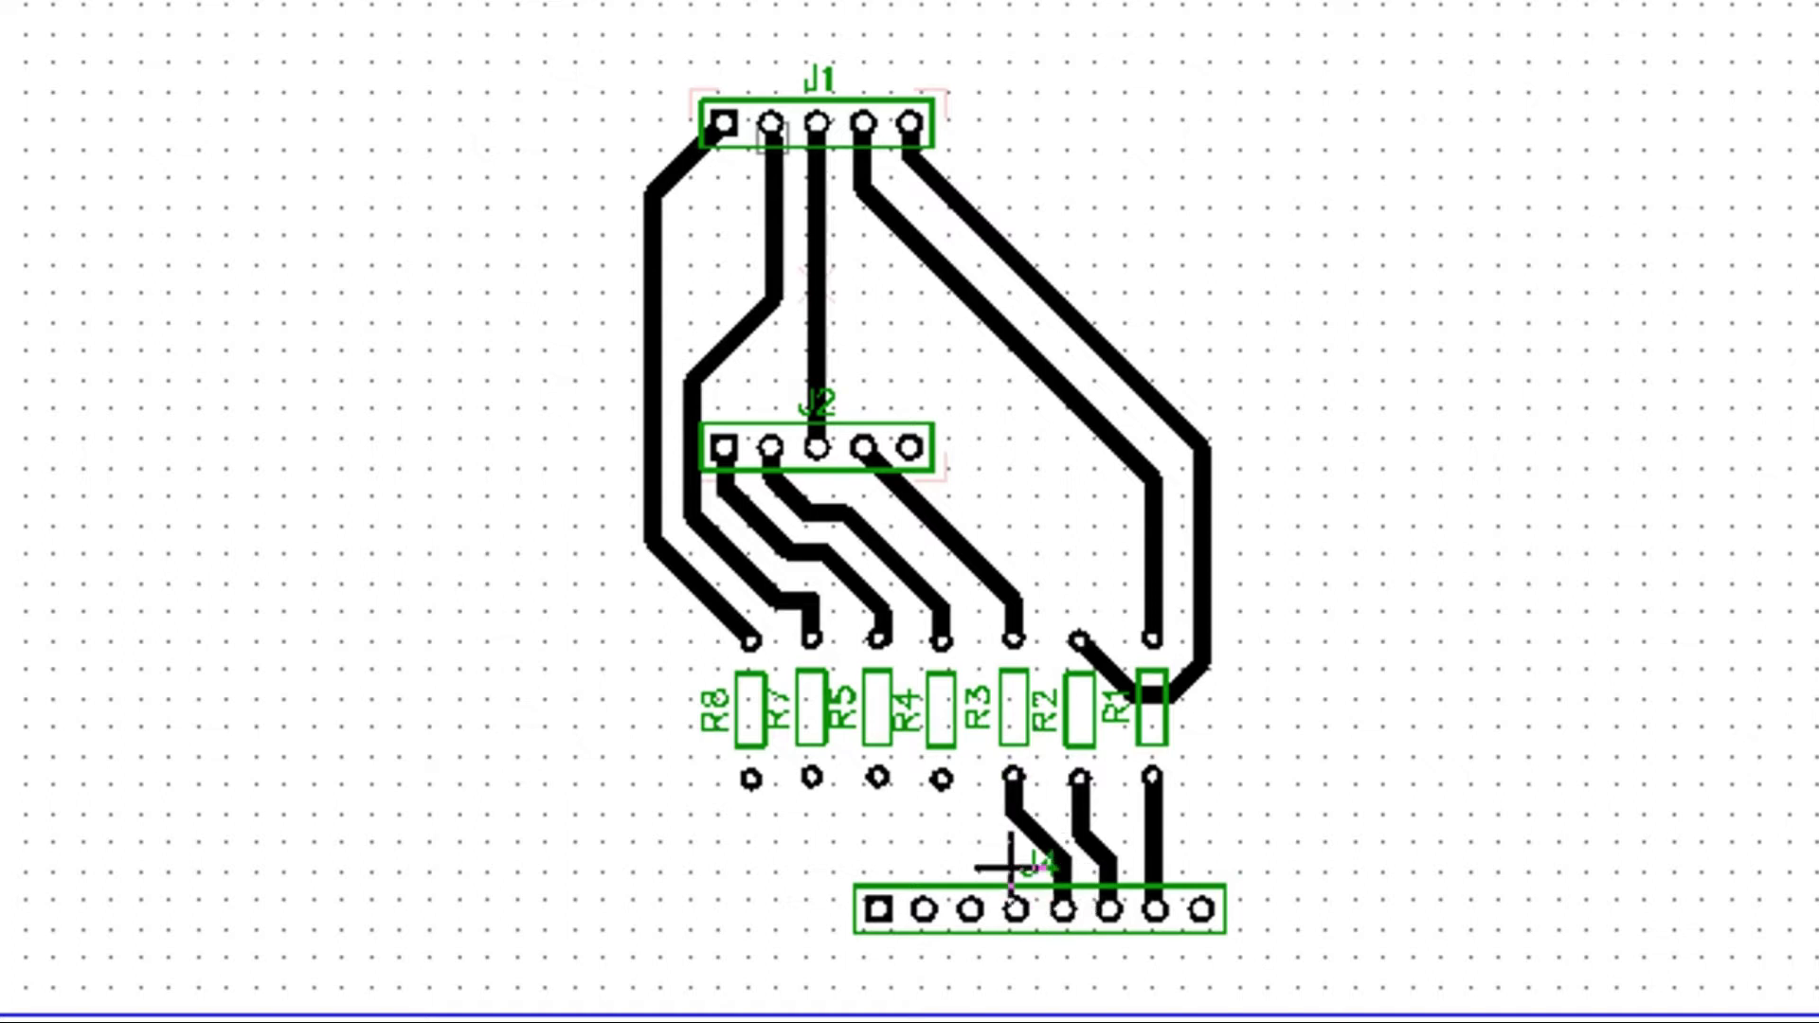
left_click(941, 779)
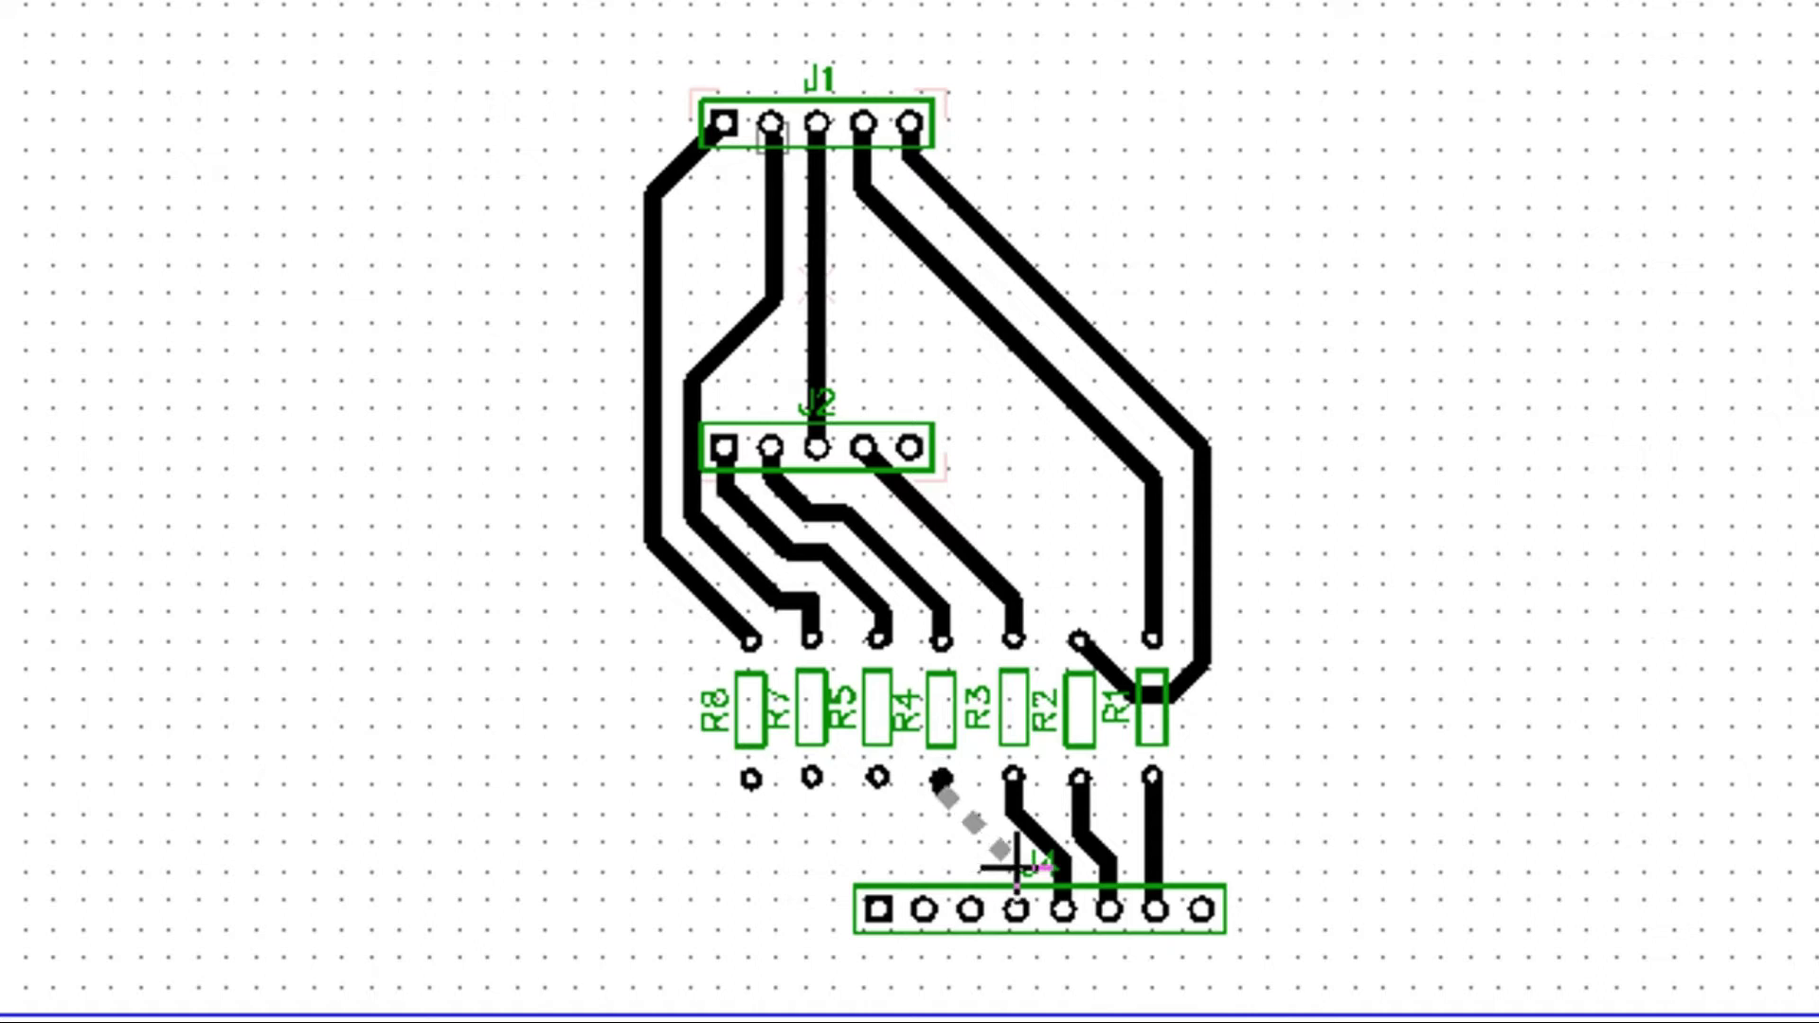
left_click(1015, 908)
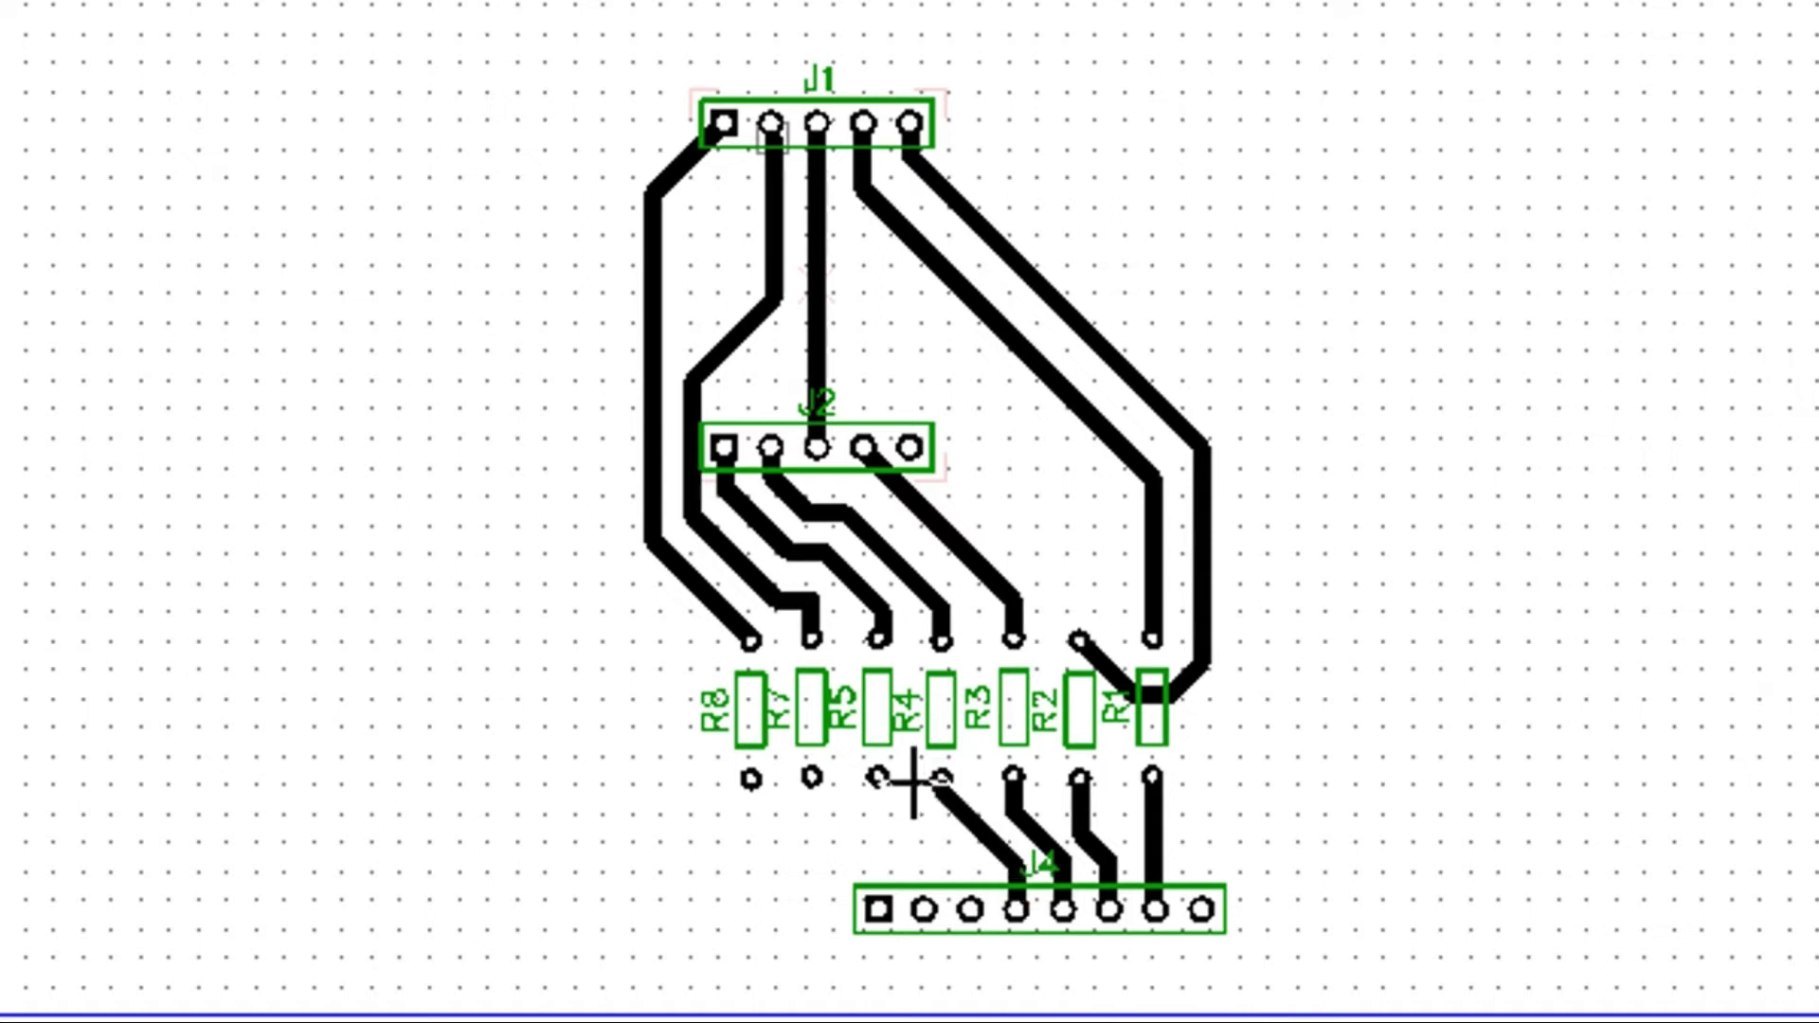
left_click(880, 779)
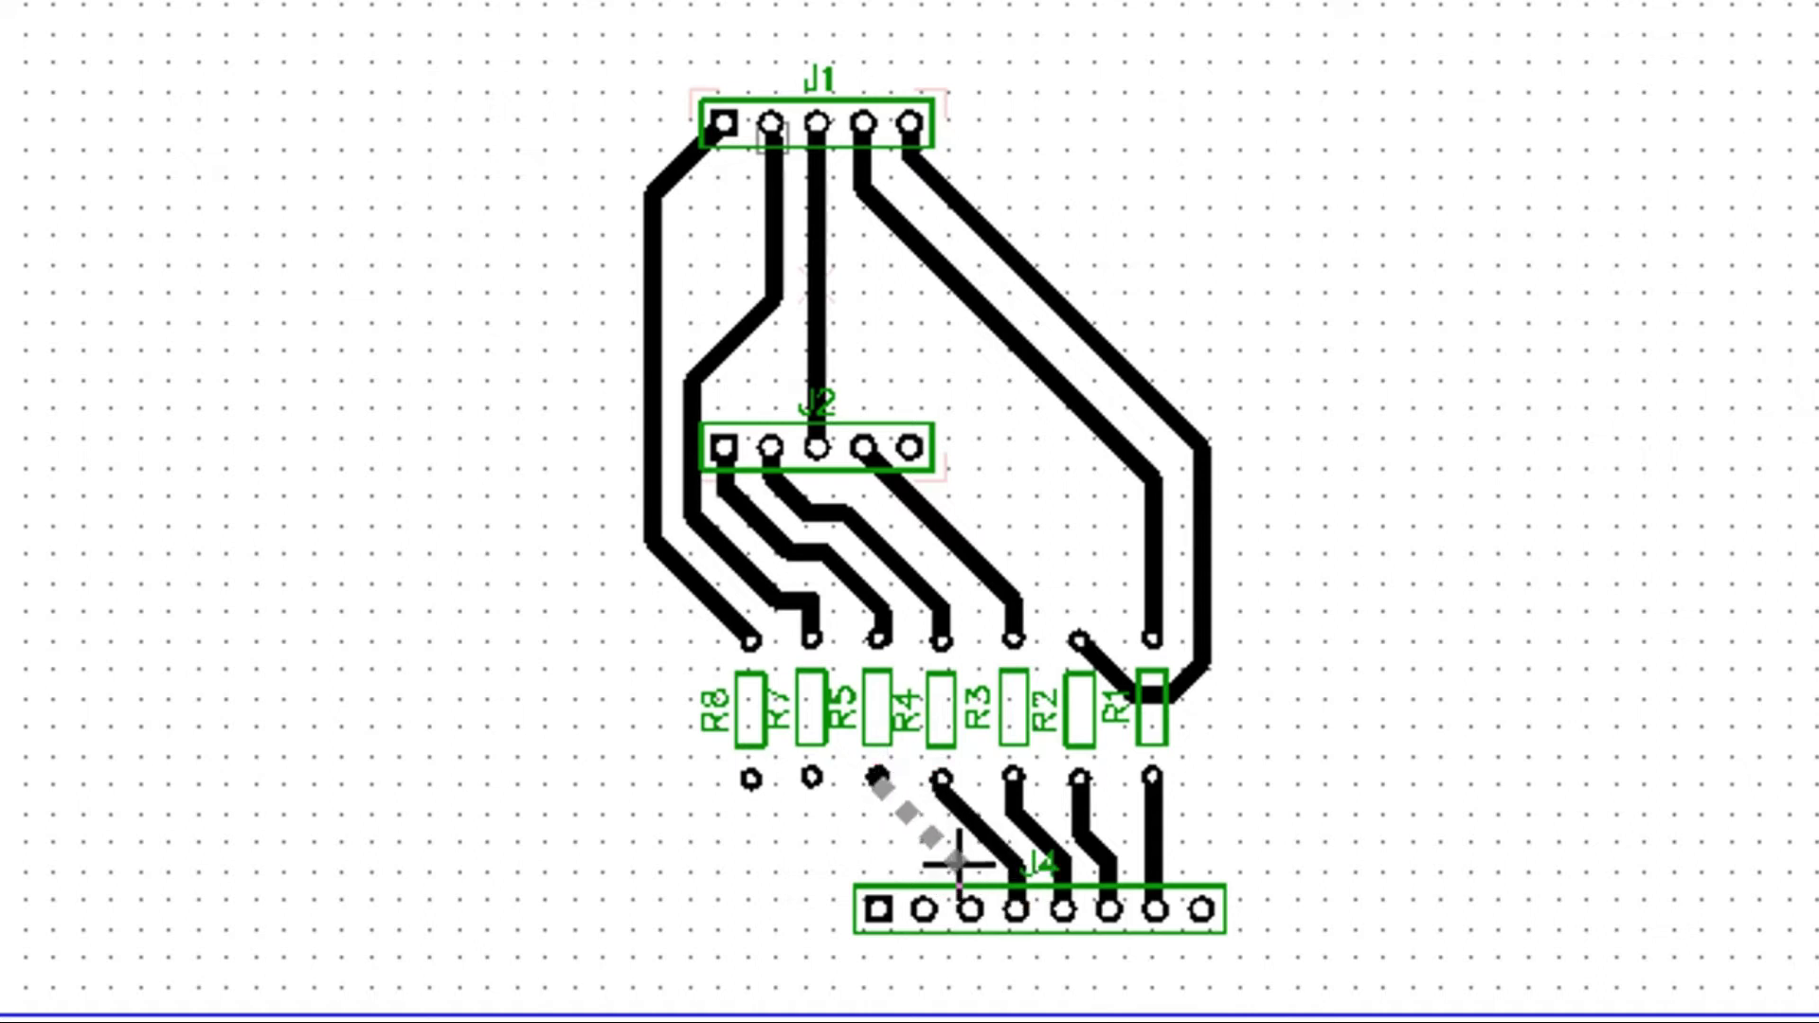
left_click(968, 908)
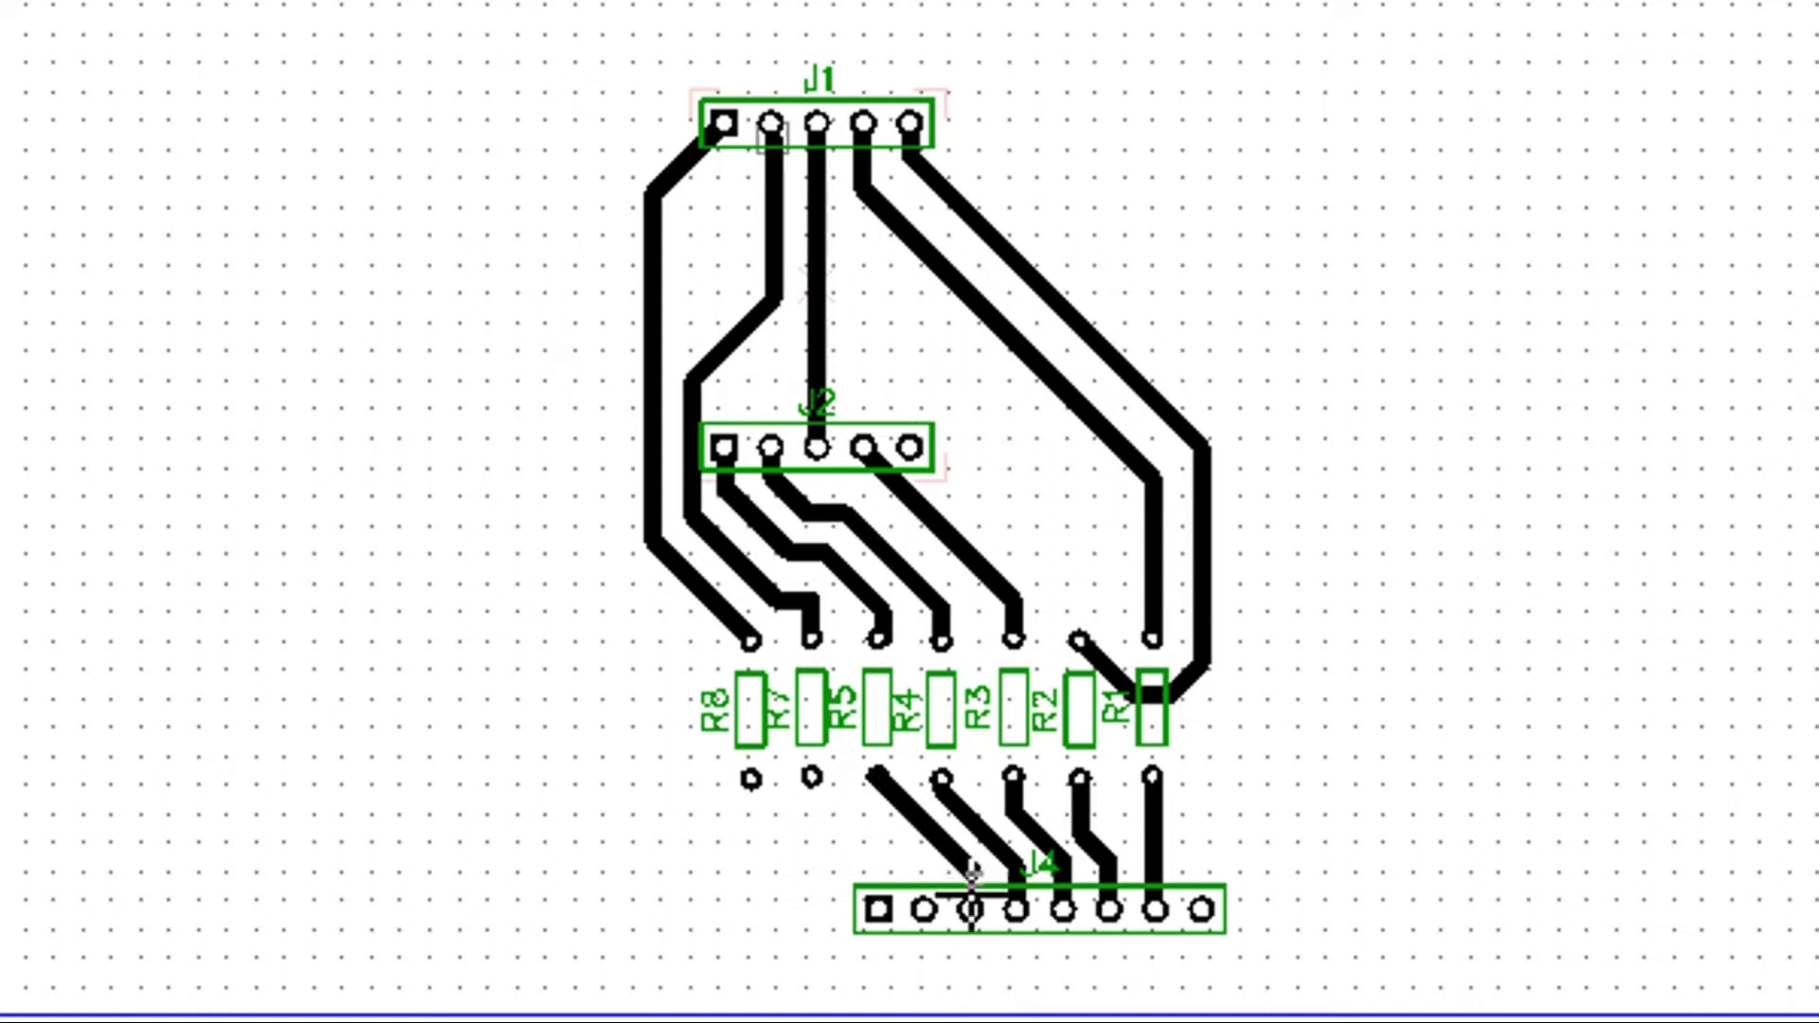
Route tracks from R7's lower pad to J4's second pin and from R8's lower pad to J4's first pin.
left_click(812, 778)
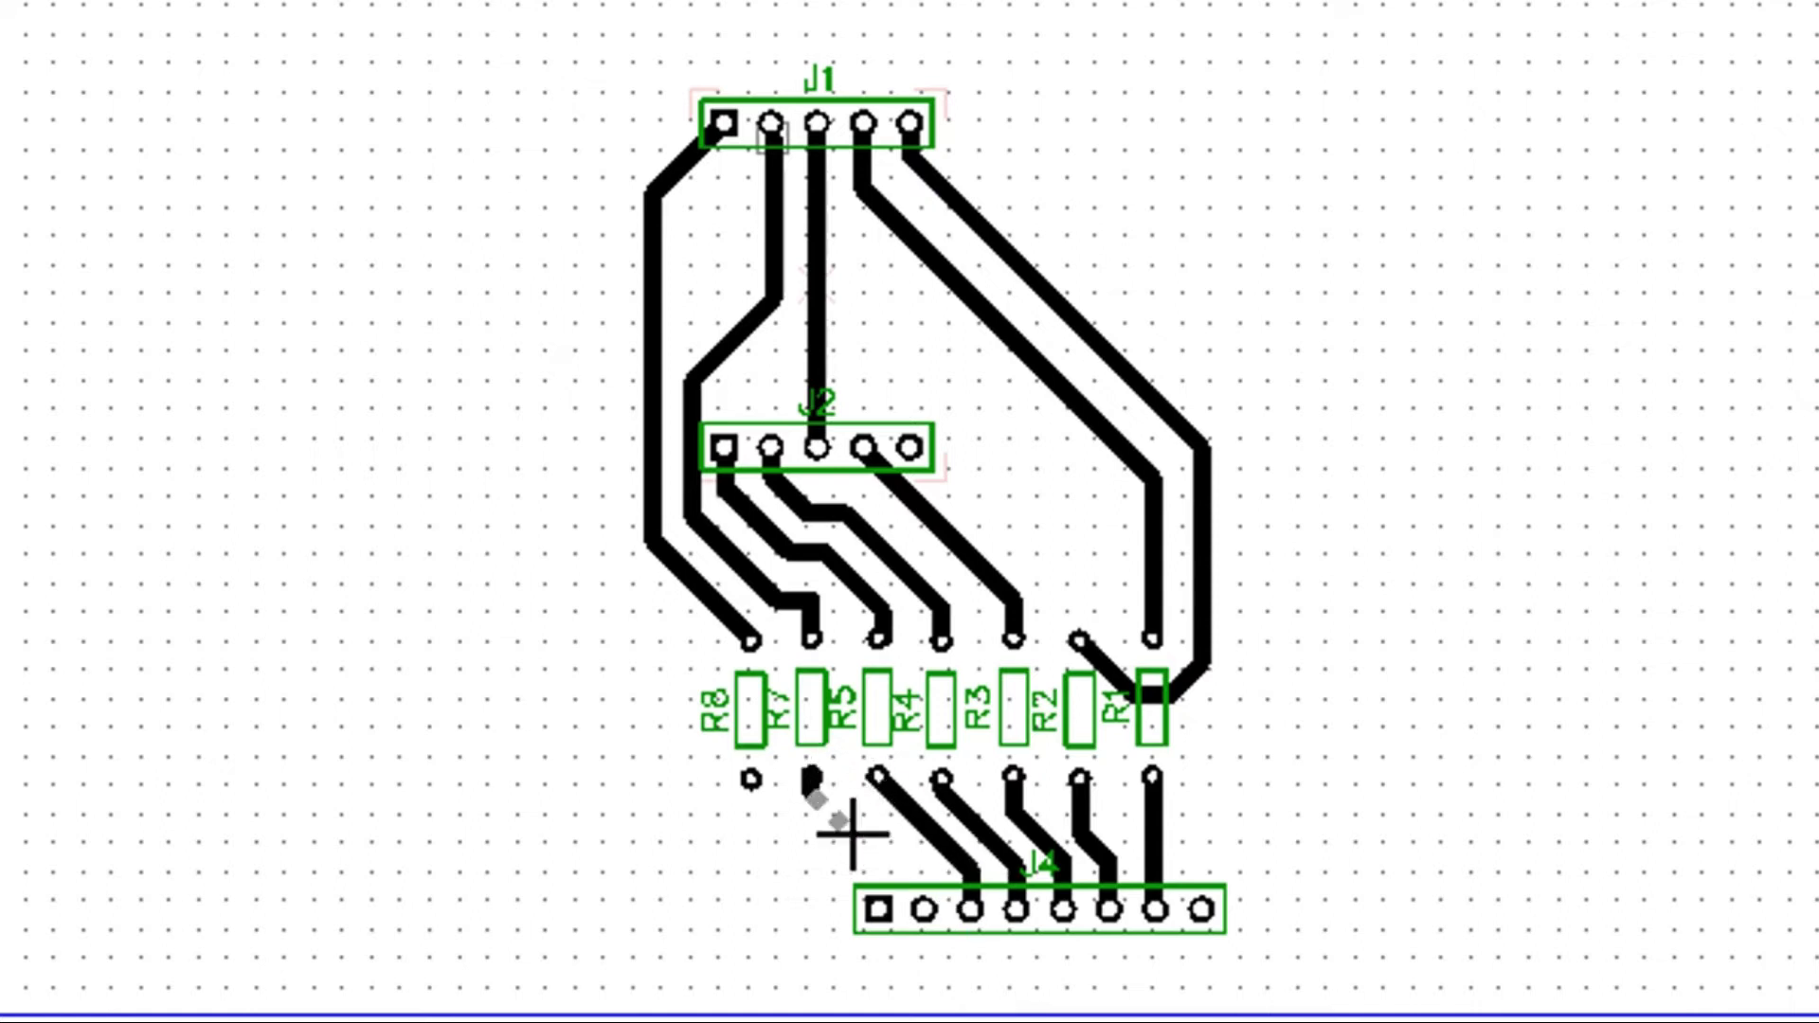
left_click(925, 871)
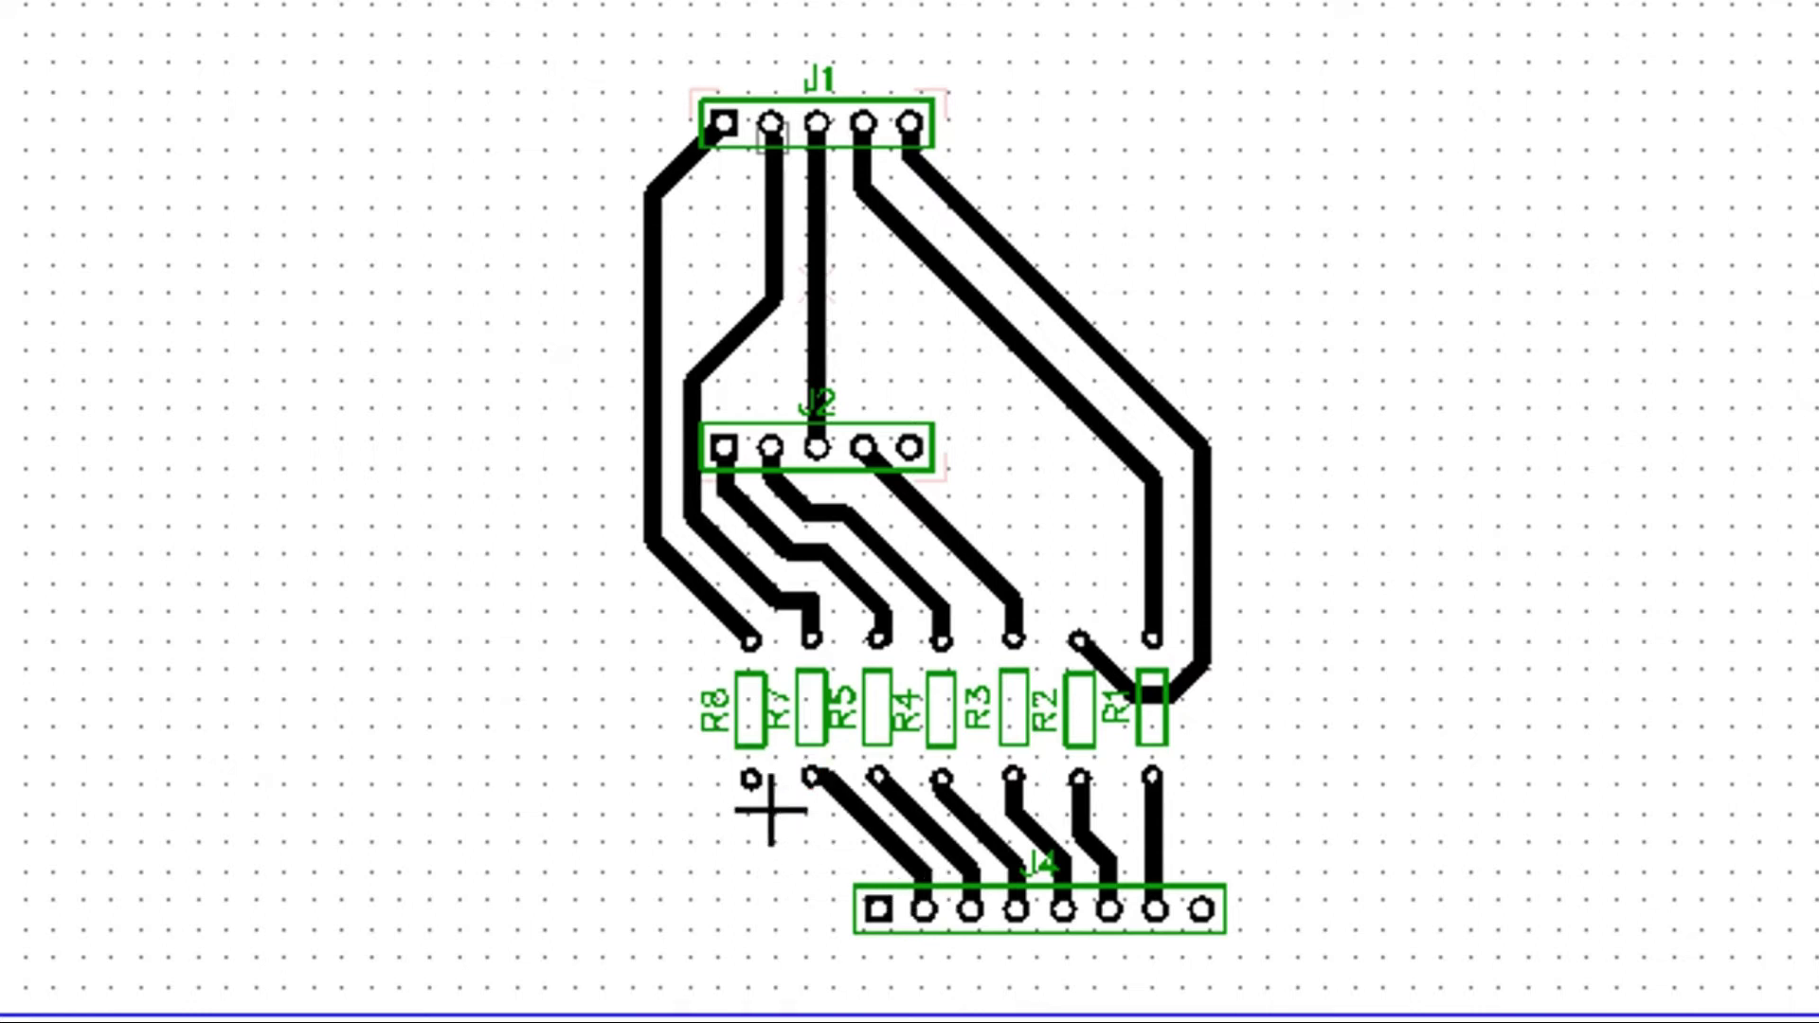
left_click(750, 779)
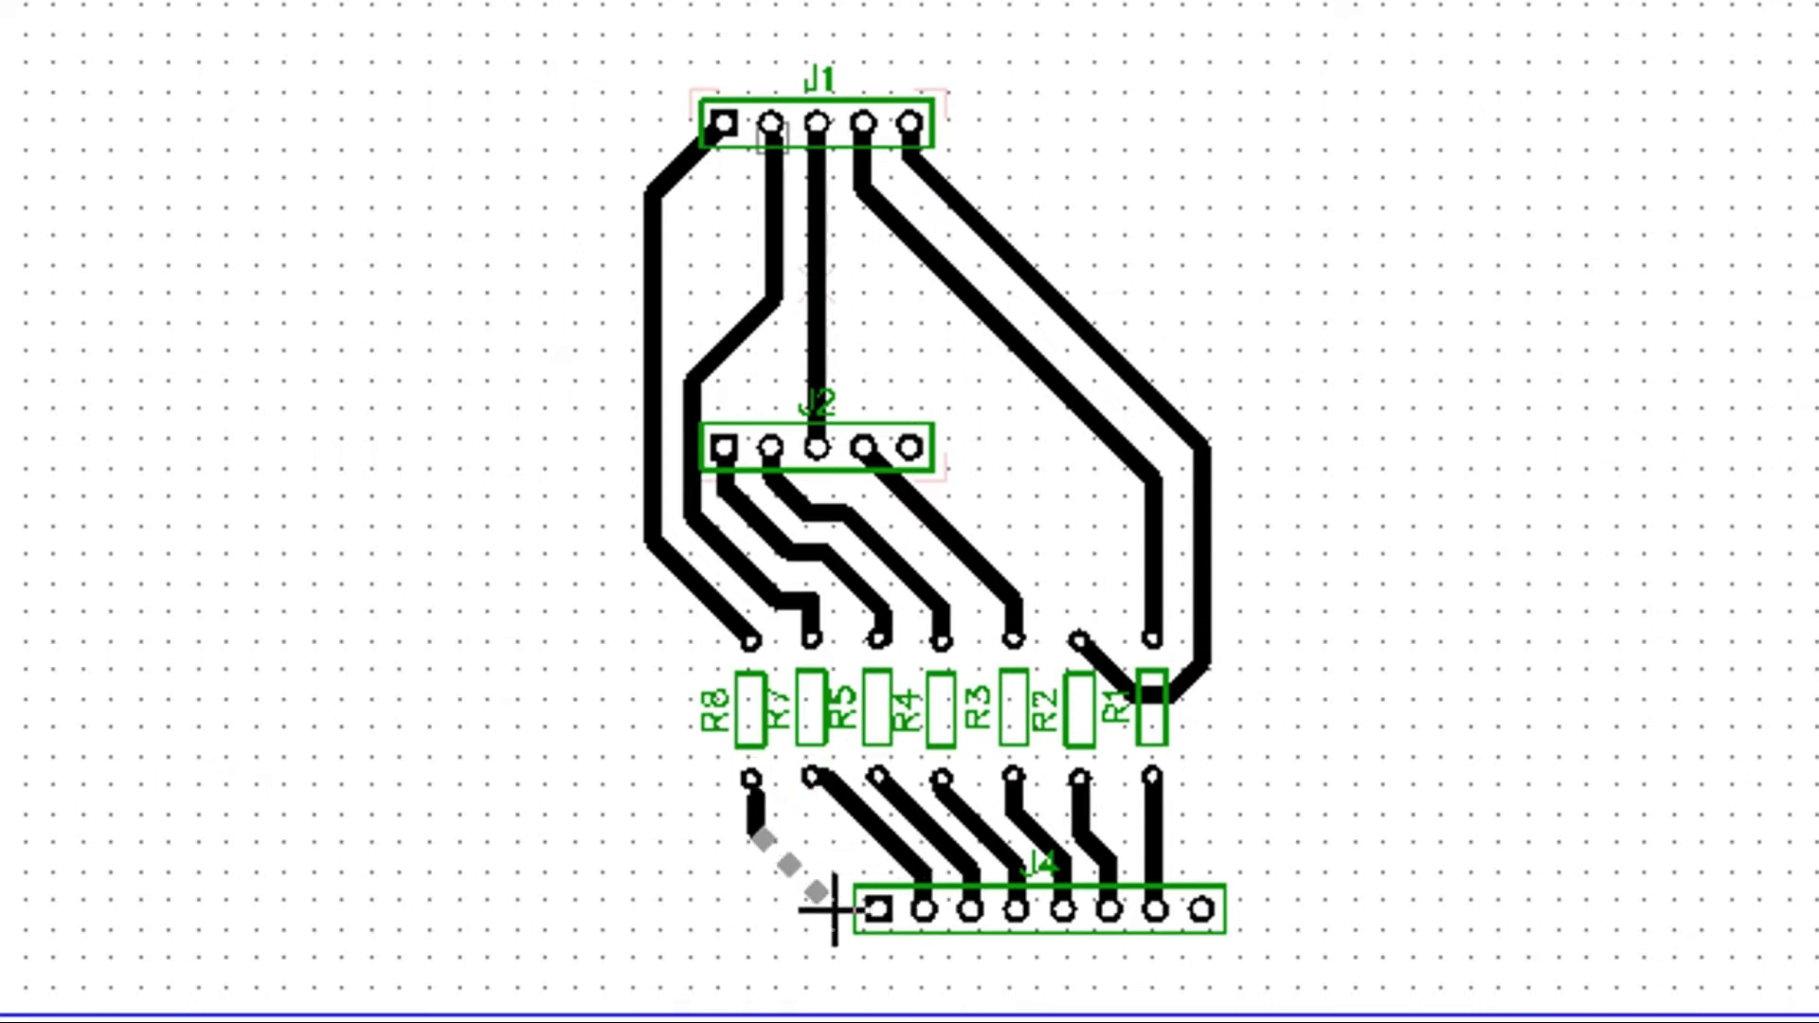
left_click(877, 909)
Route a track from J4's eighth pin around the outside of the R1 and J1 tracks to J1's middle pin.
left_click(1202, 910)
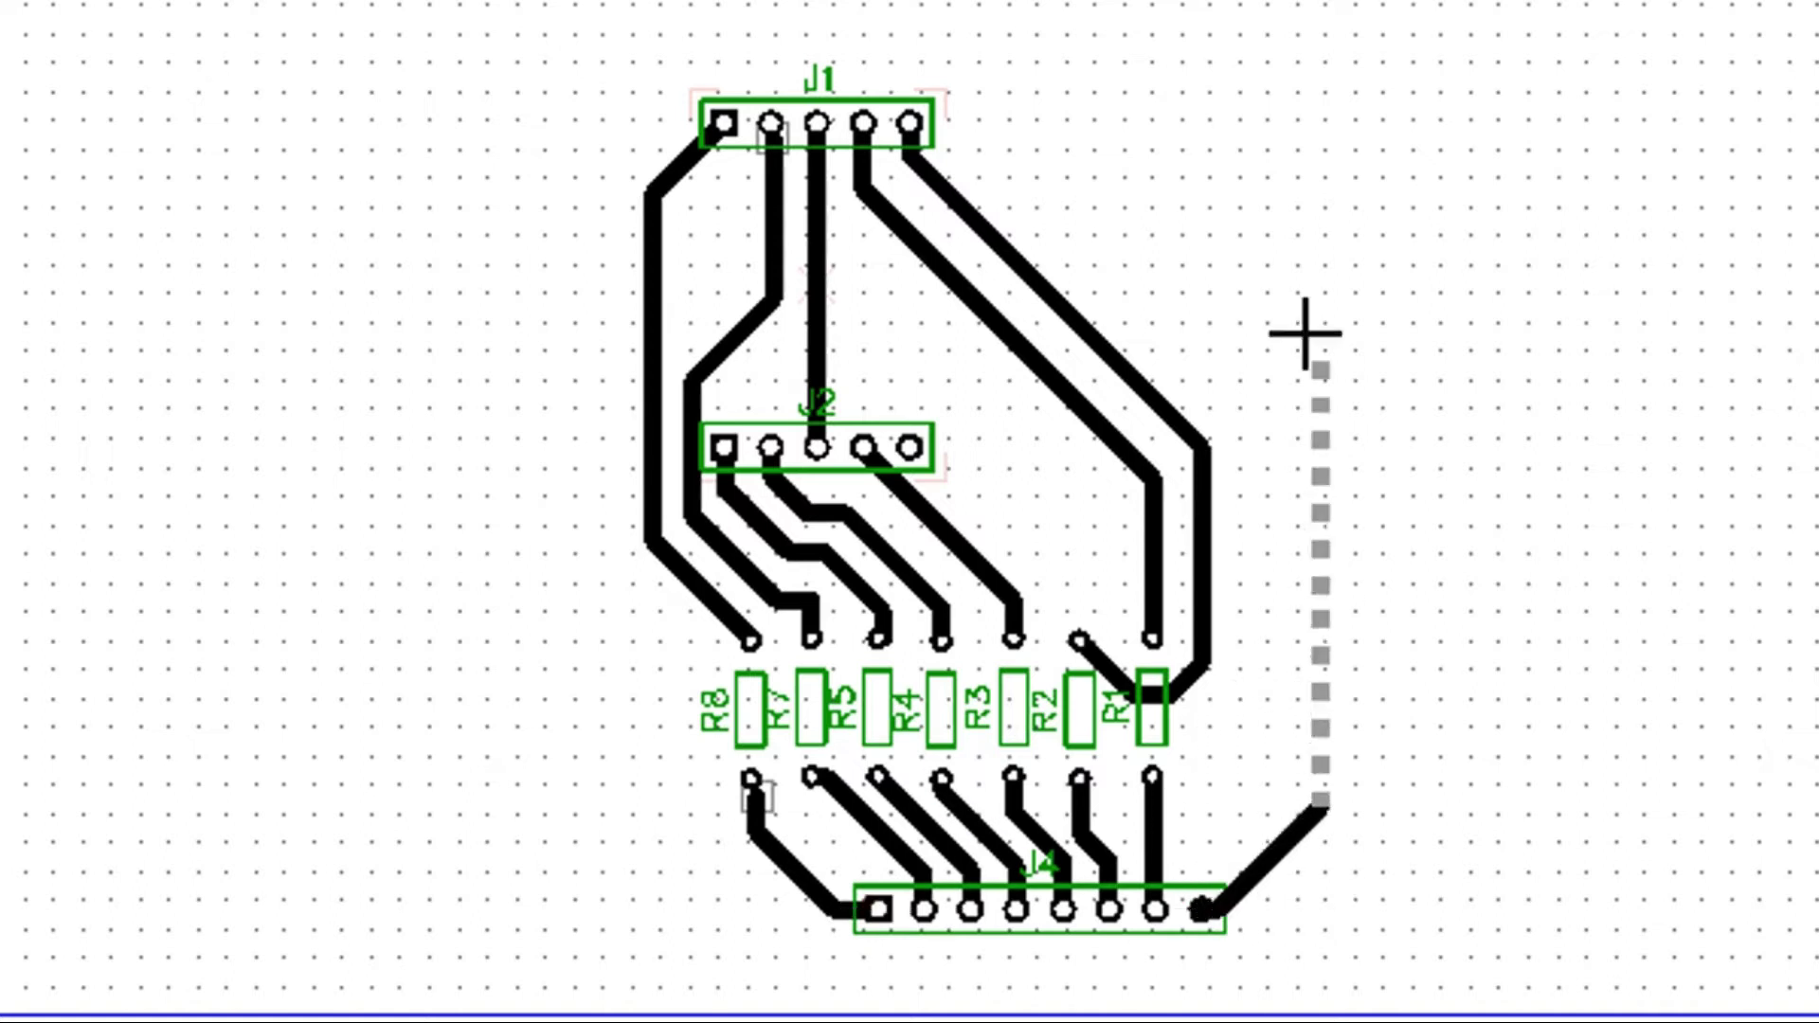
left_click(1244, 291)
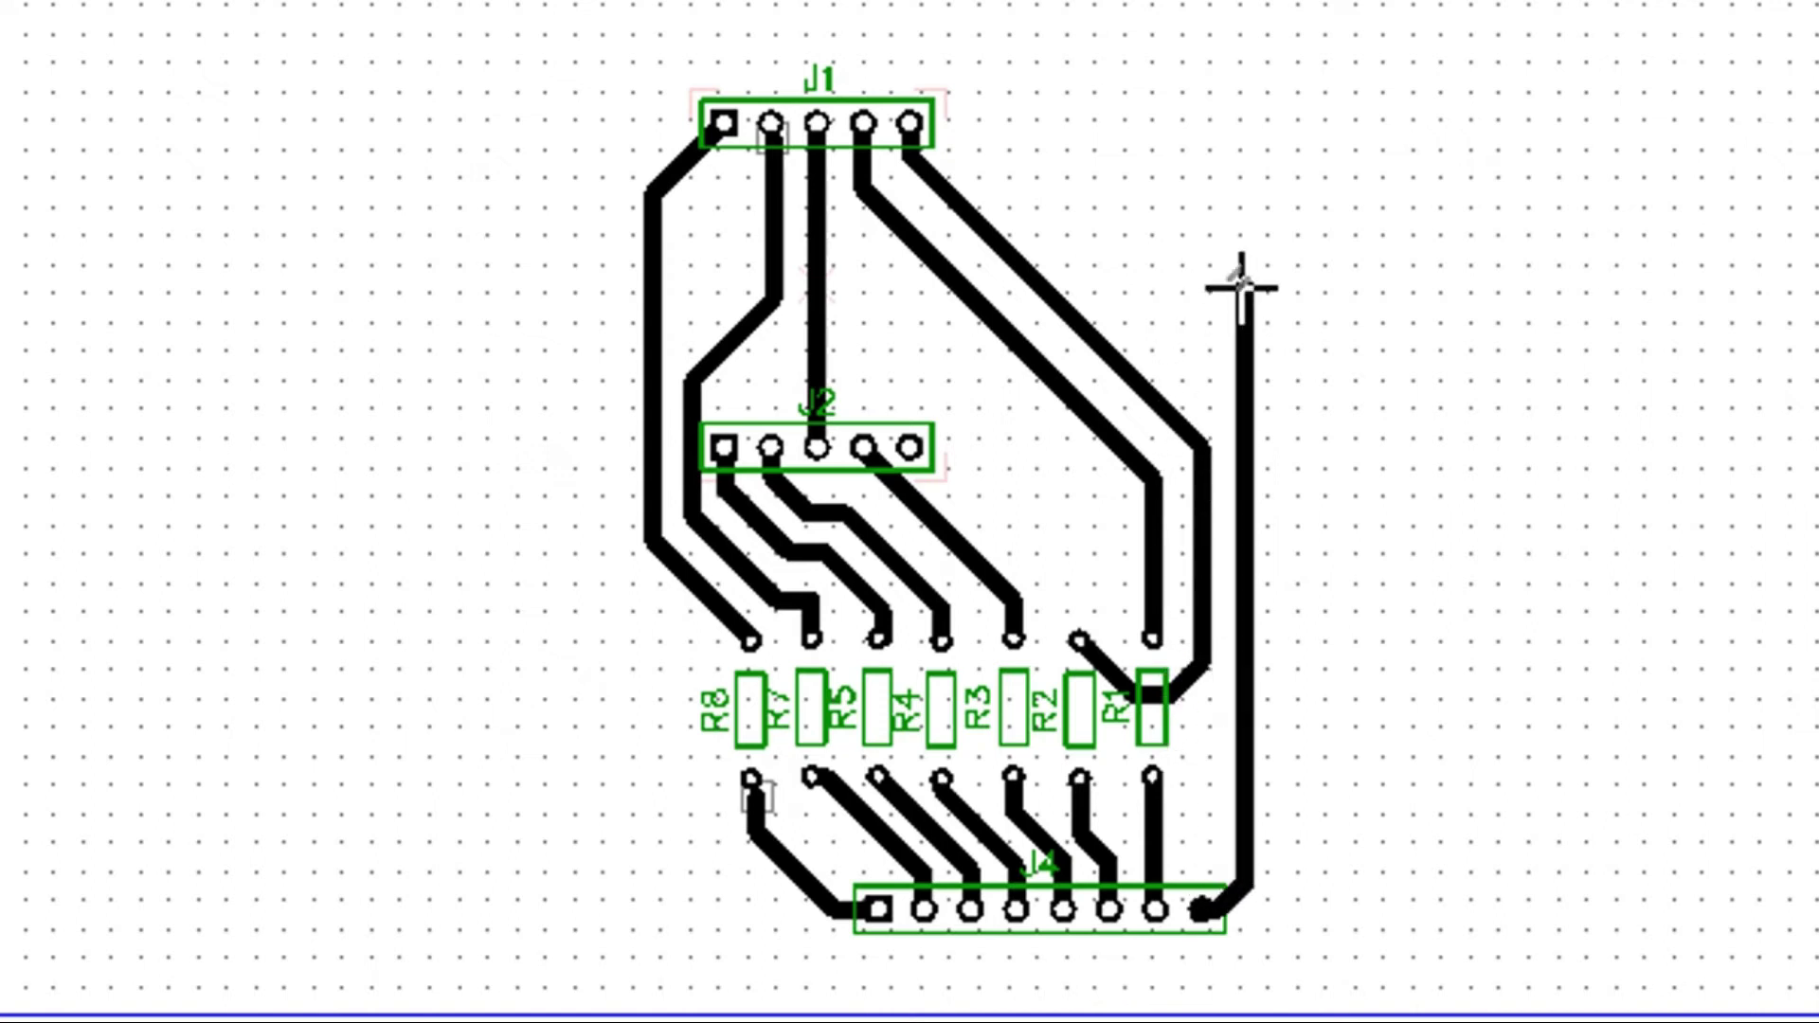
left_click(957, 47)
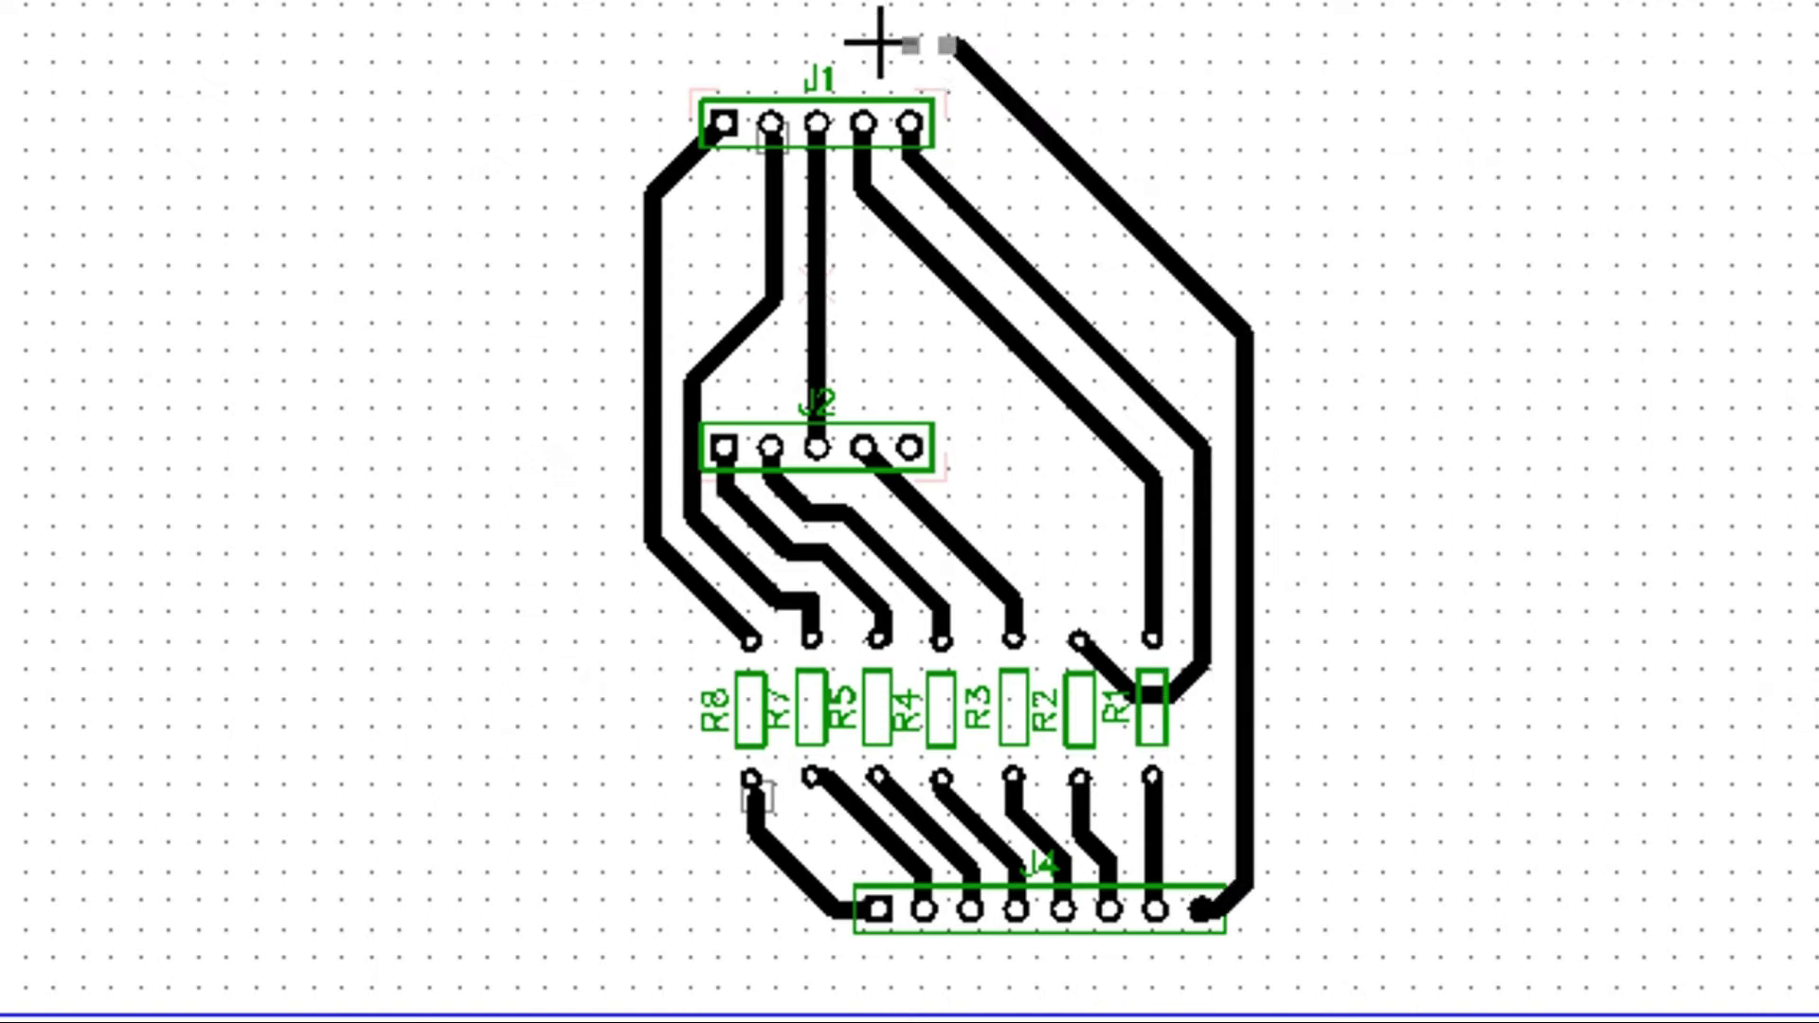
left_click(833, 55)
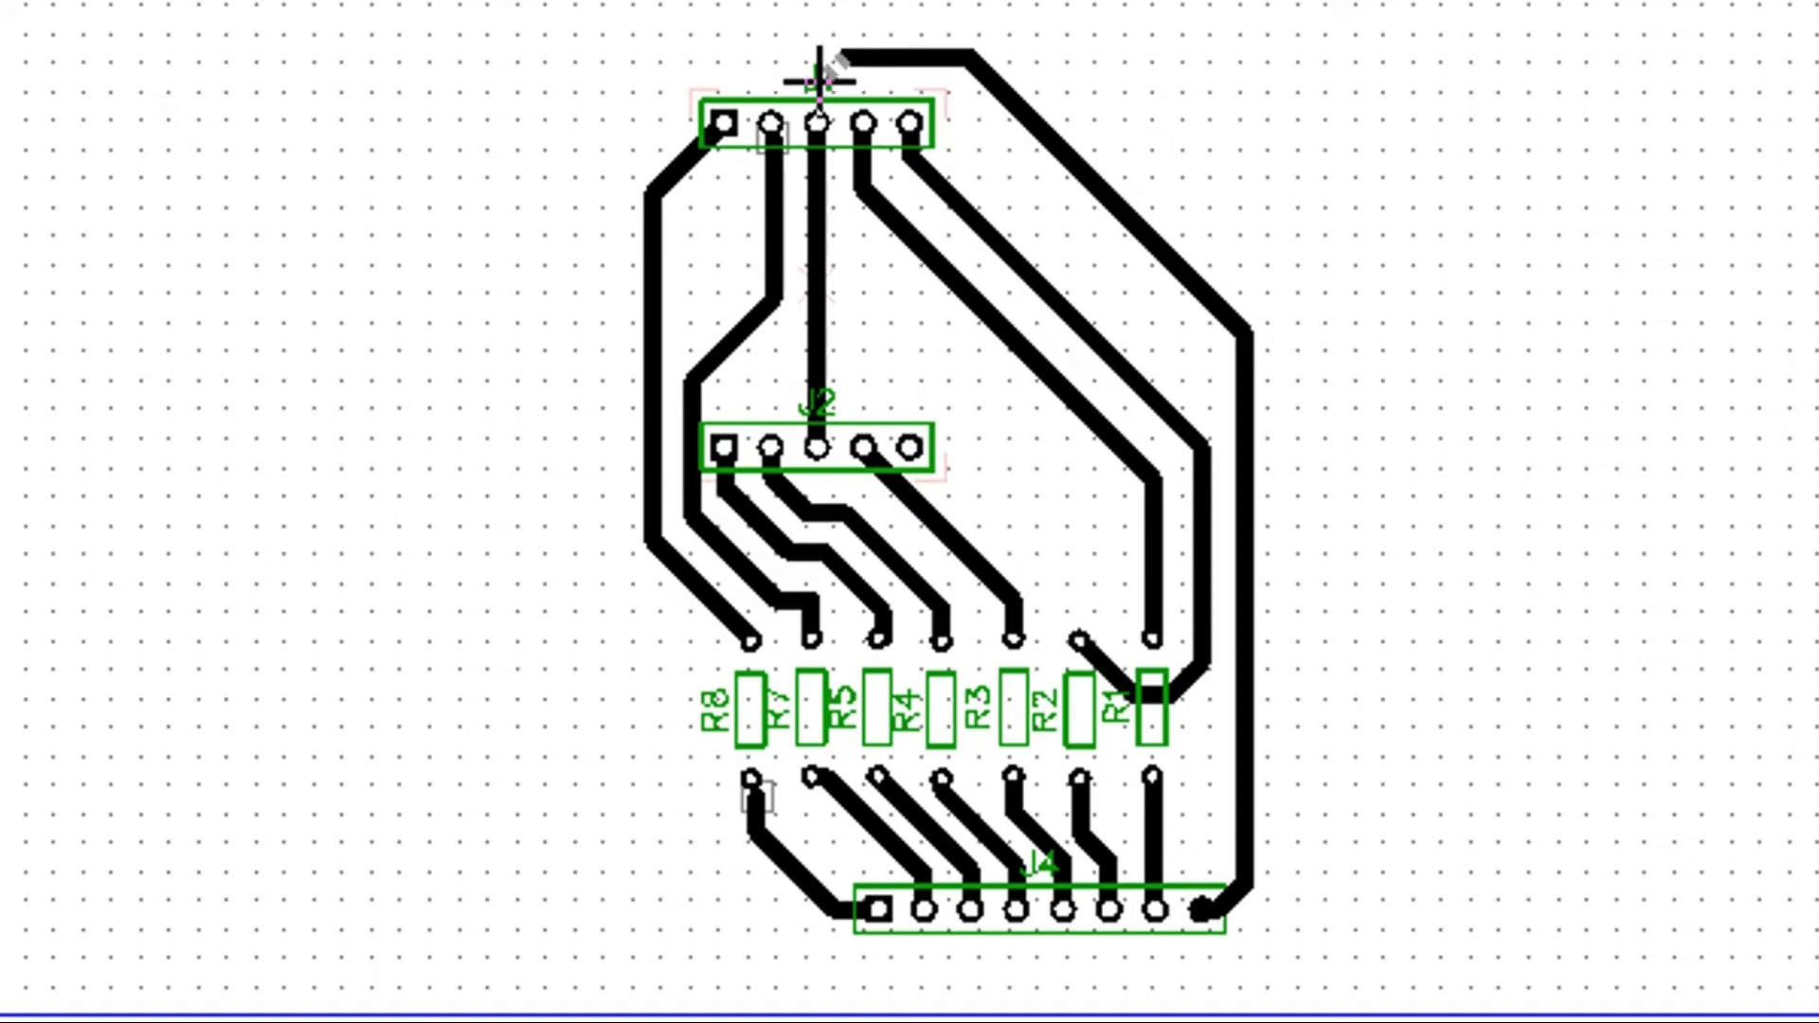
left_click(816, 123)
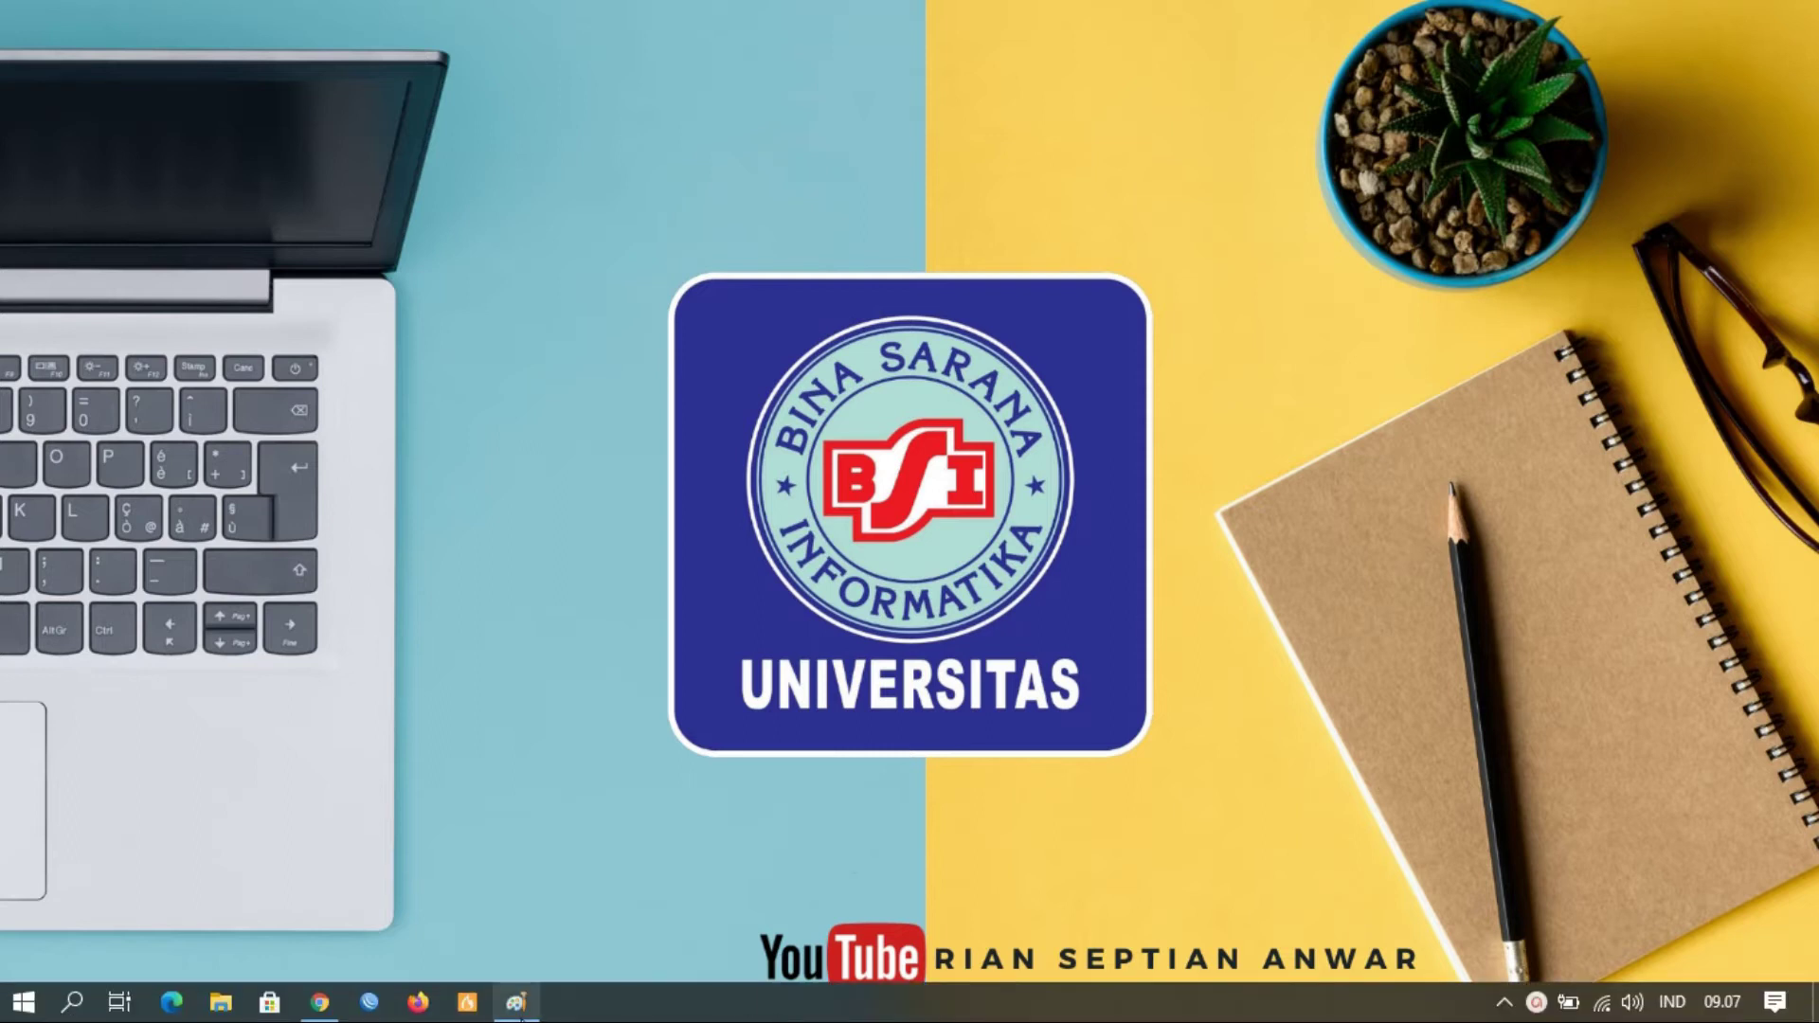
Switch to Paint and add the letter U at size 48 beside the segment list, fitting the text box around it.
left_click(512, 1012)
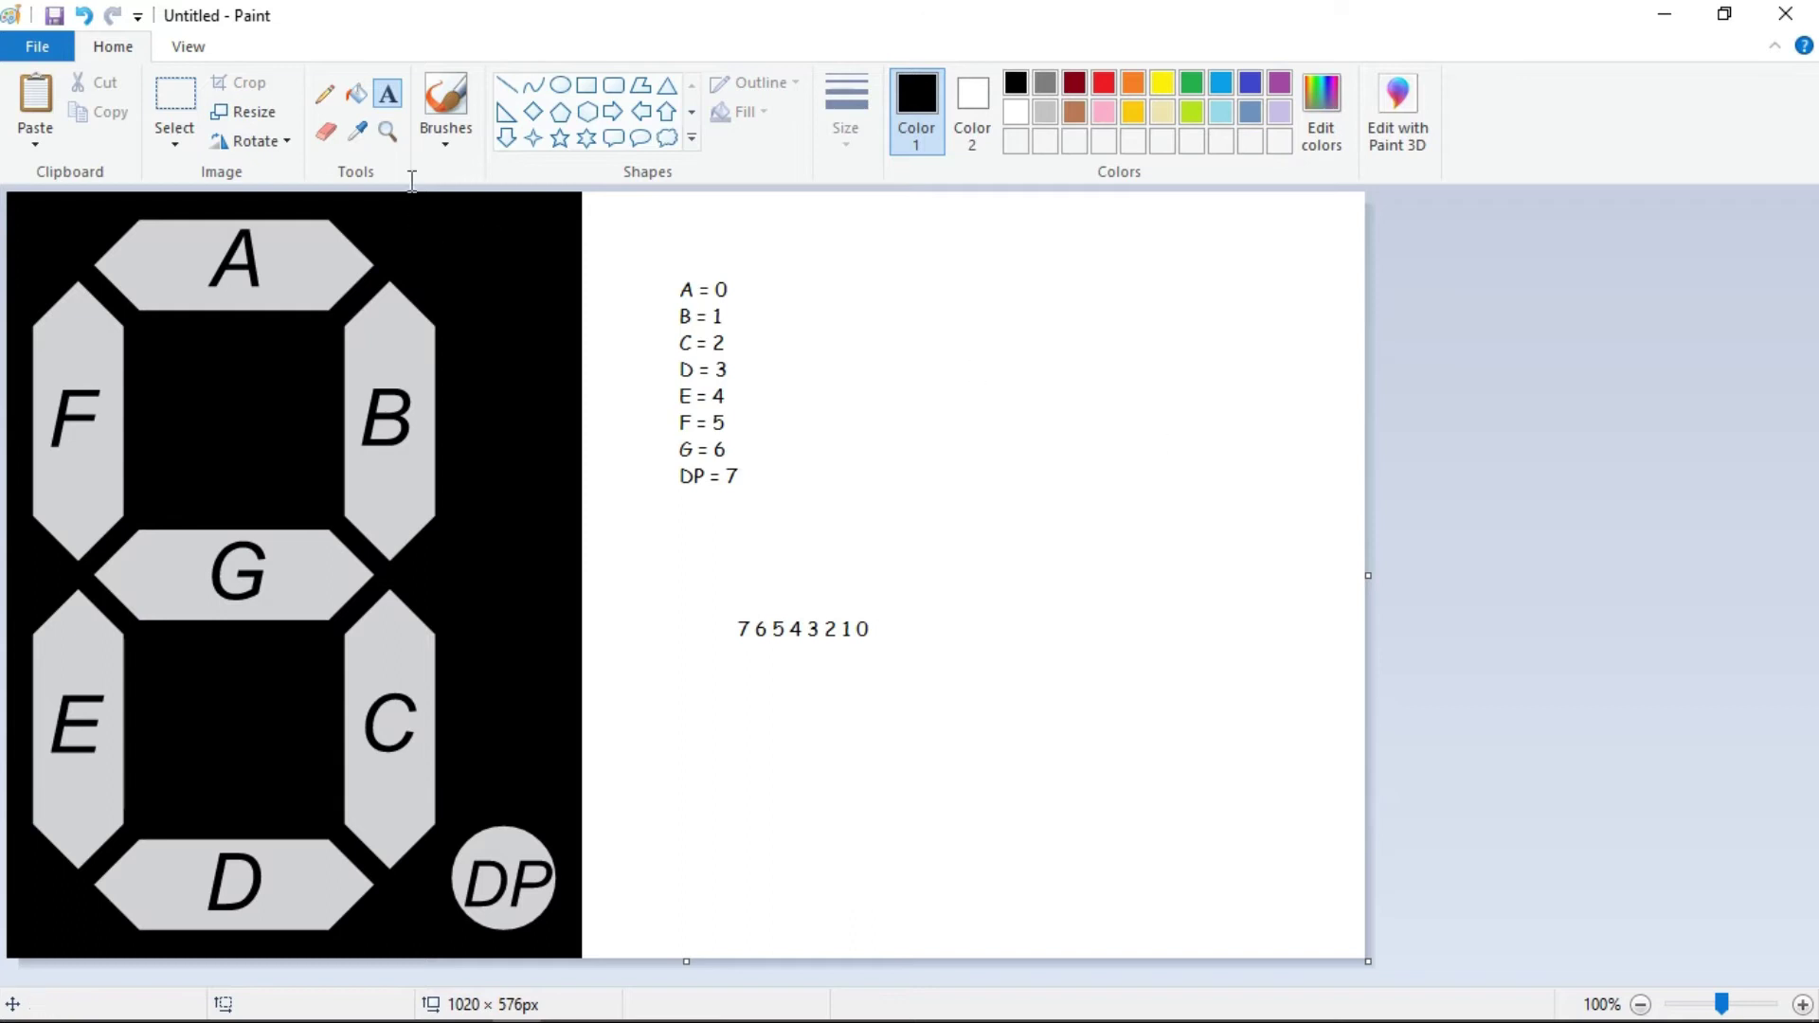
left_click(898, 303)
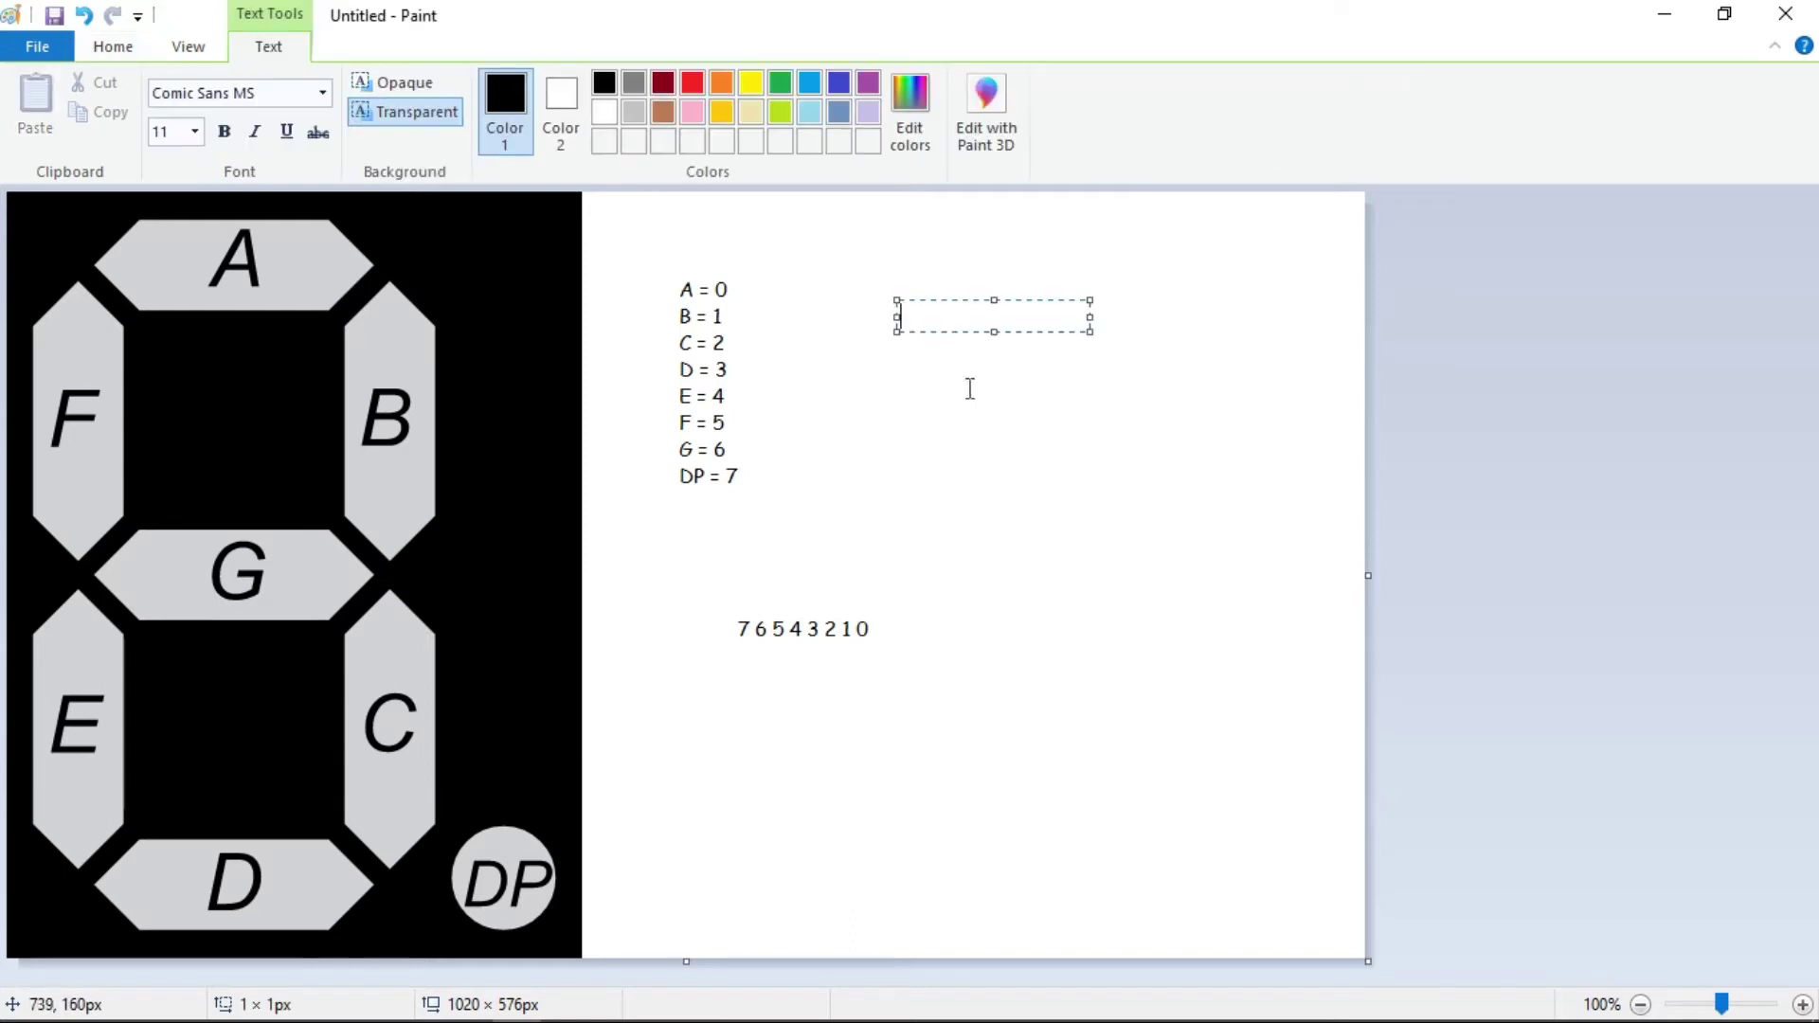
type("U")
left_click_drag(917, 318, 900, 318)
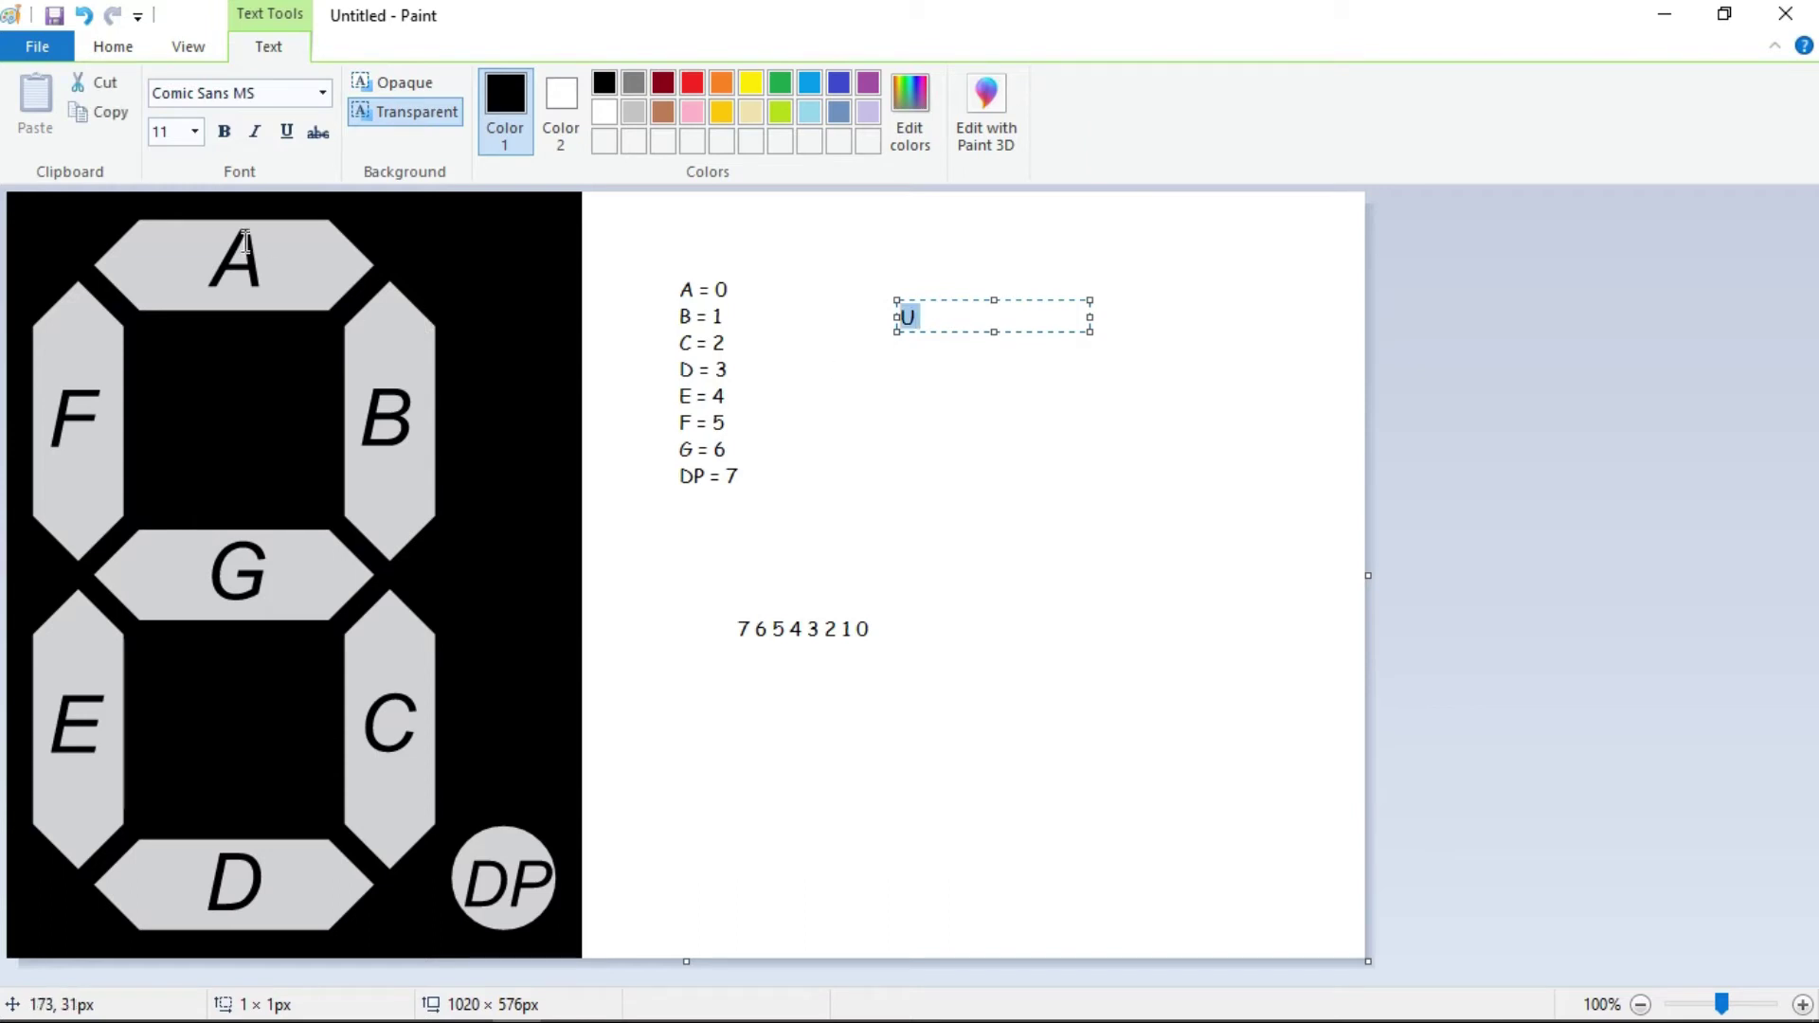
left_click(194, 132)
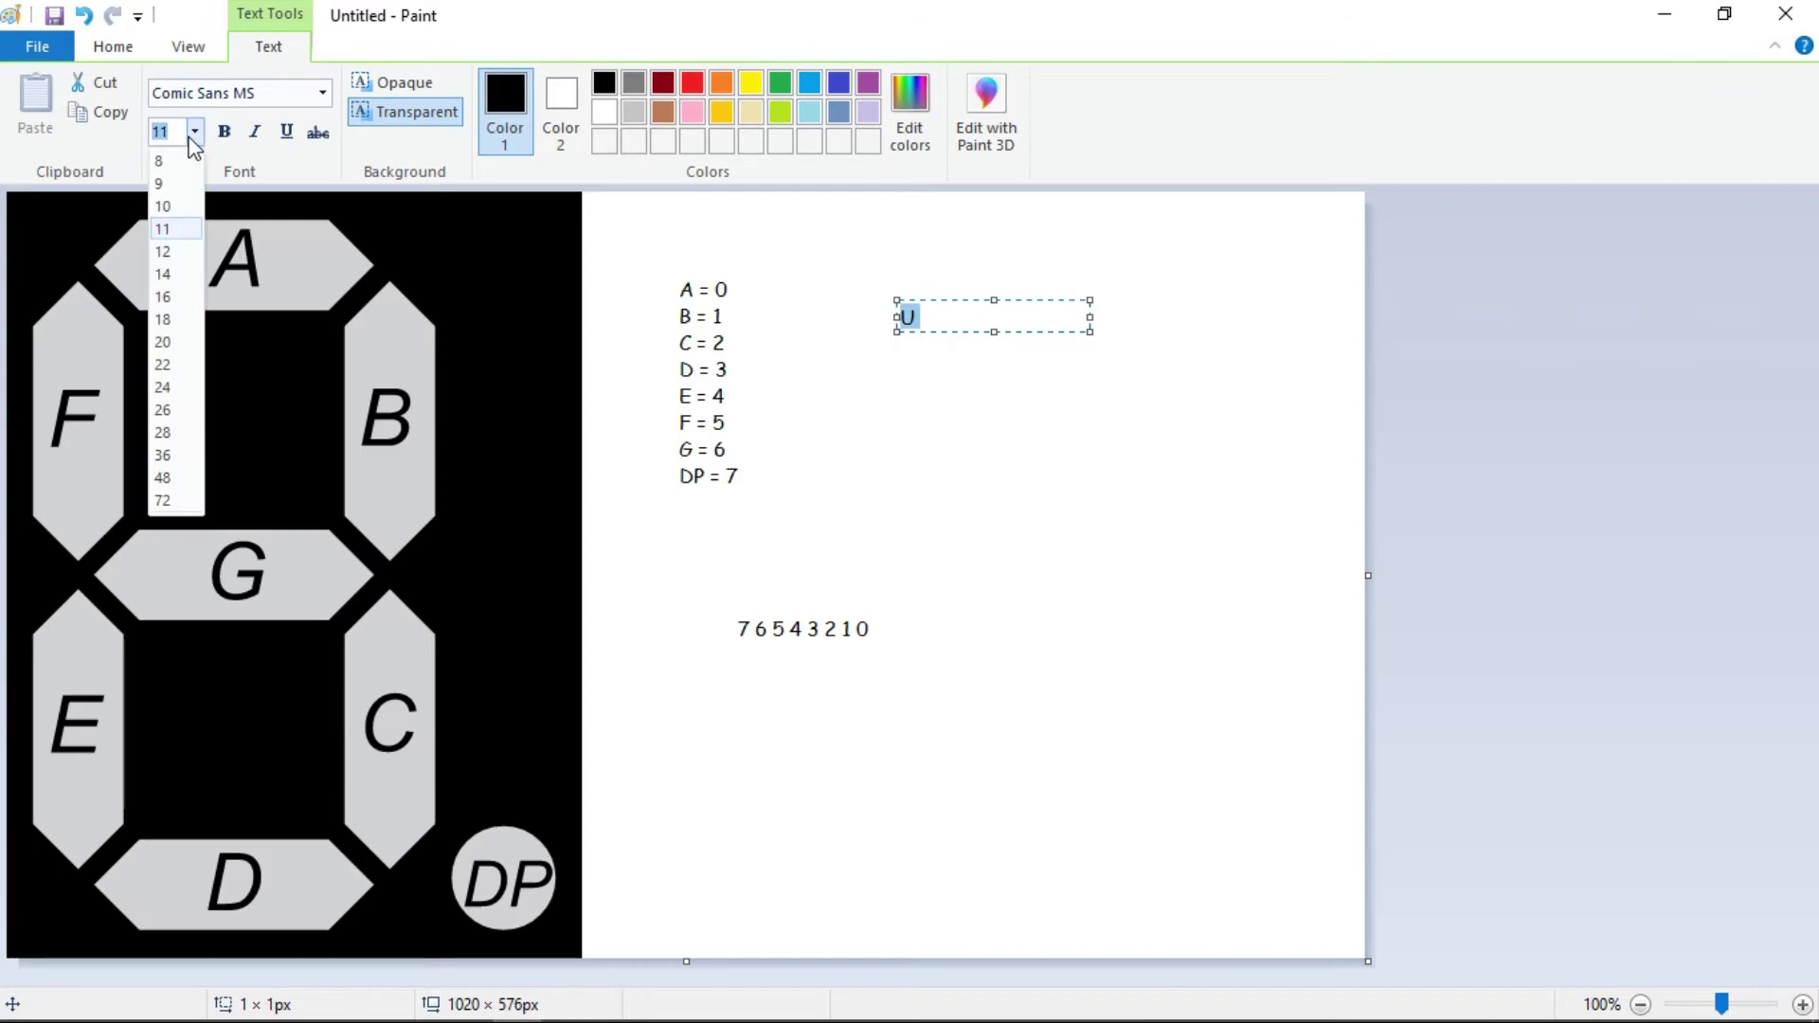
left_click(166, 480)
left_click_drag(994, 332, 993, 443)
left_click_drag(1090, 371, 976, 380)
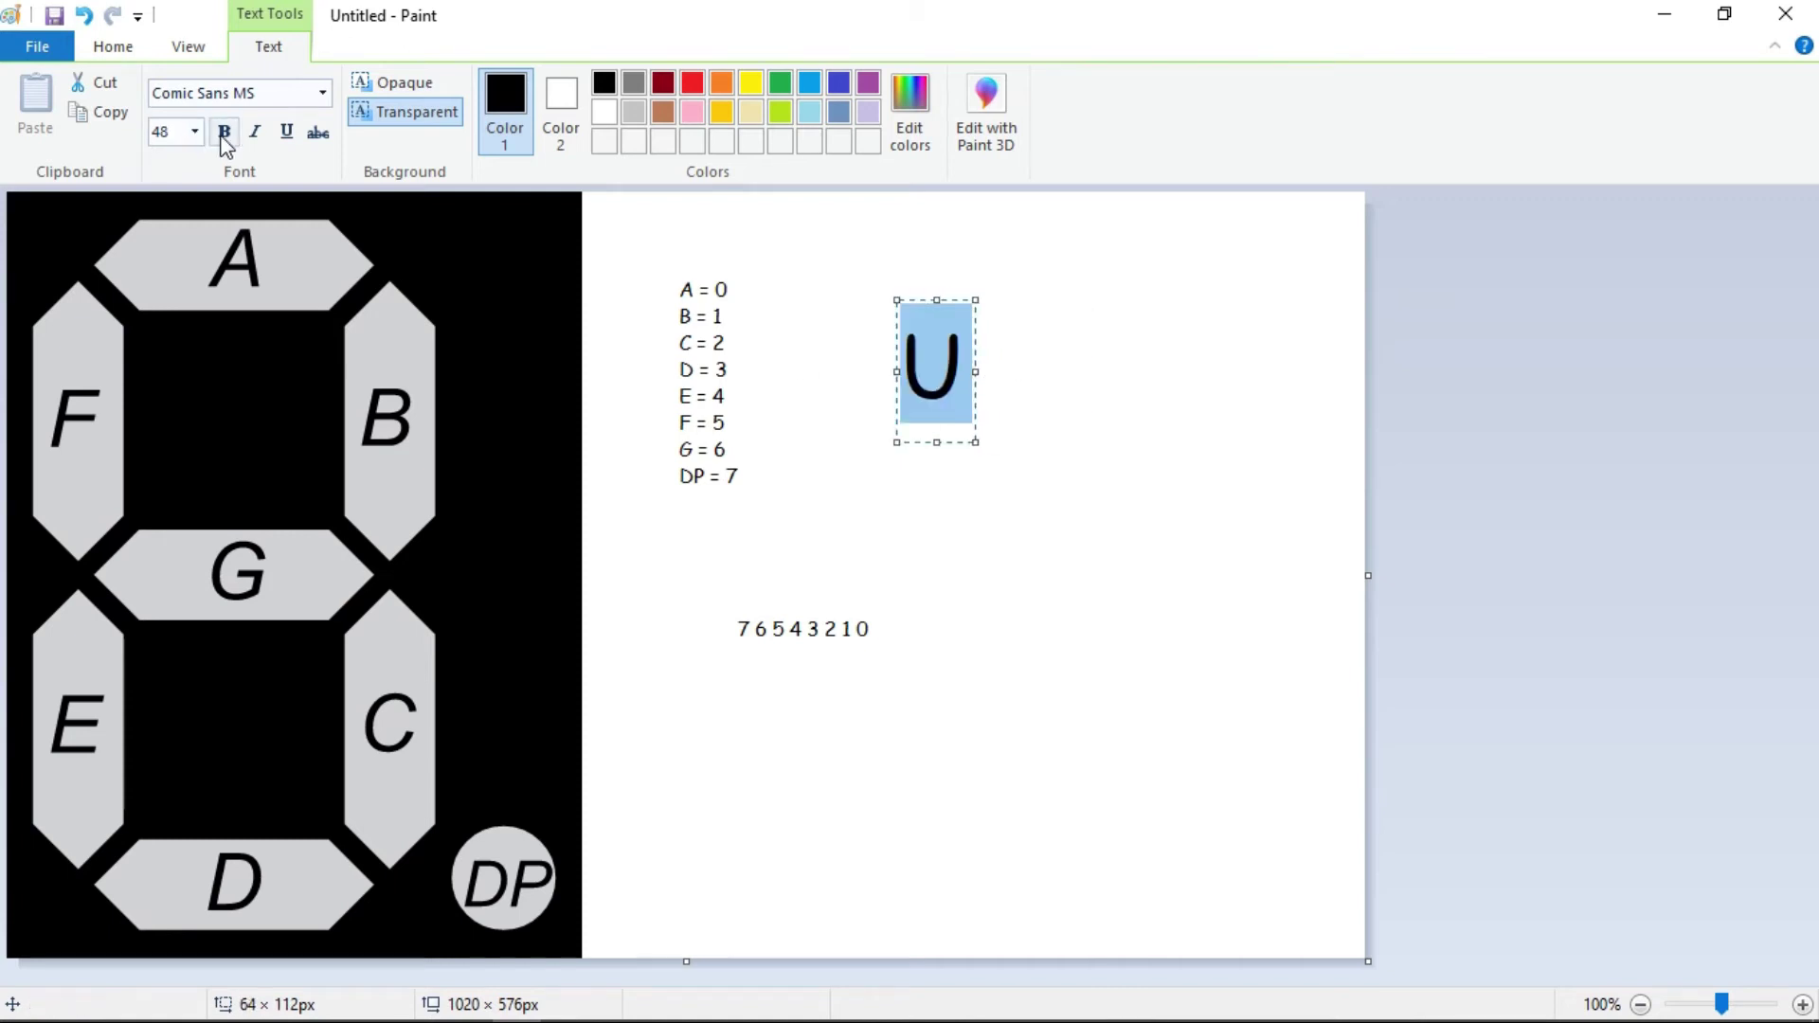
Try Bebas Neue and Calibri on the U, settle on Book Antiqua at size 72, and refit the text box.
left_click(320, 94)
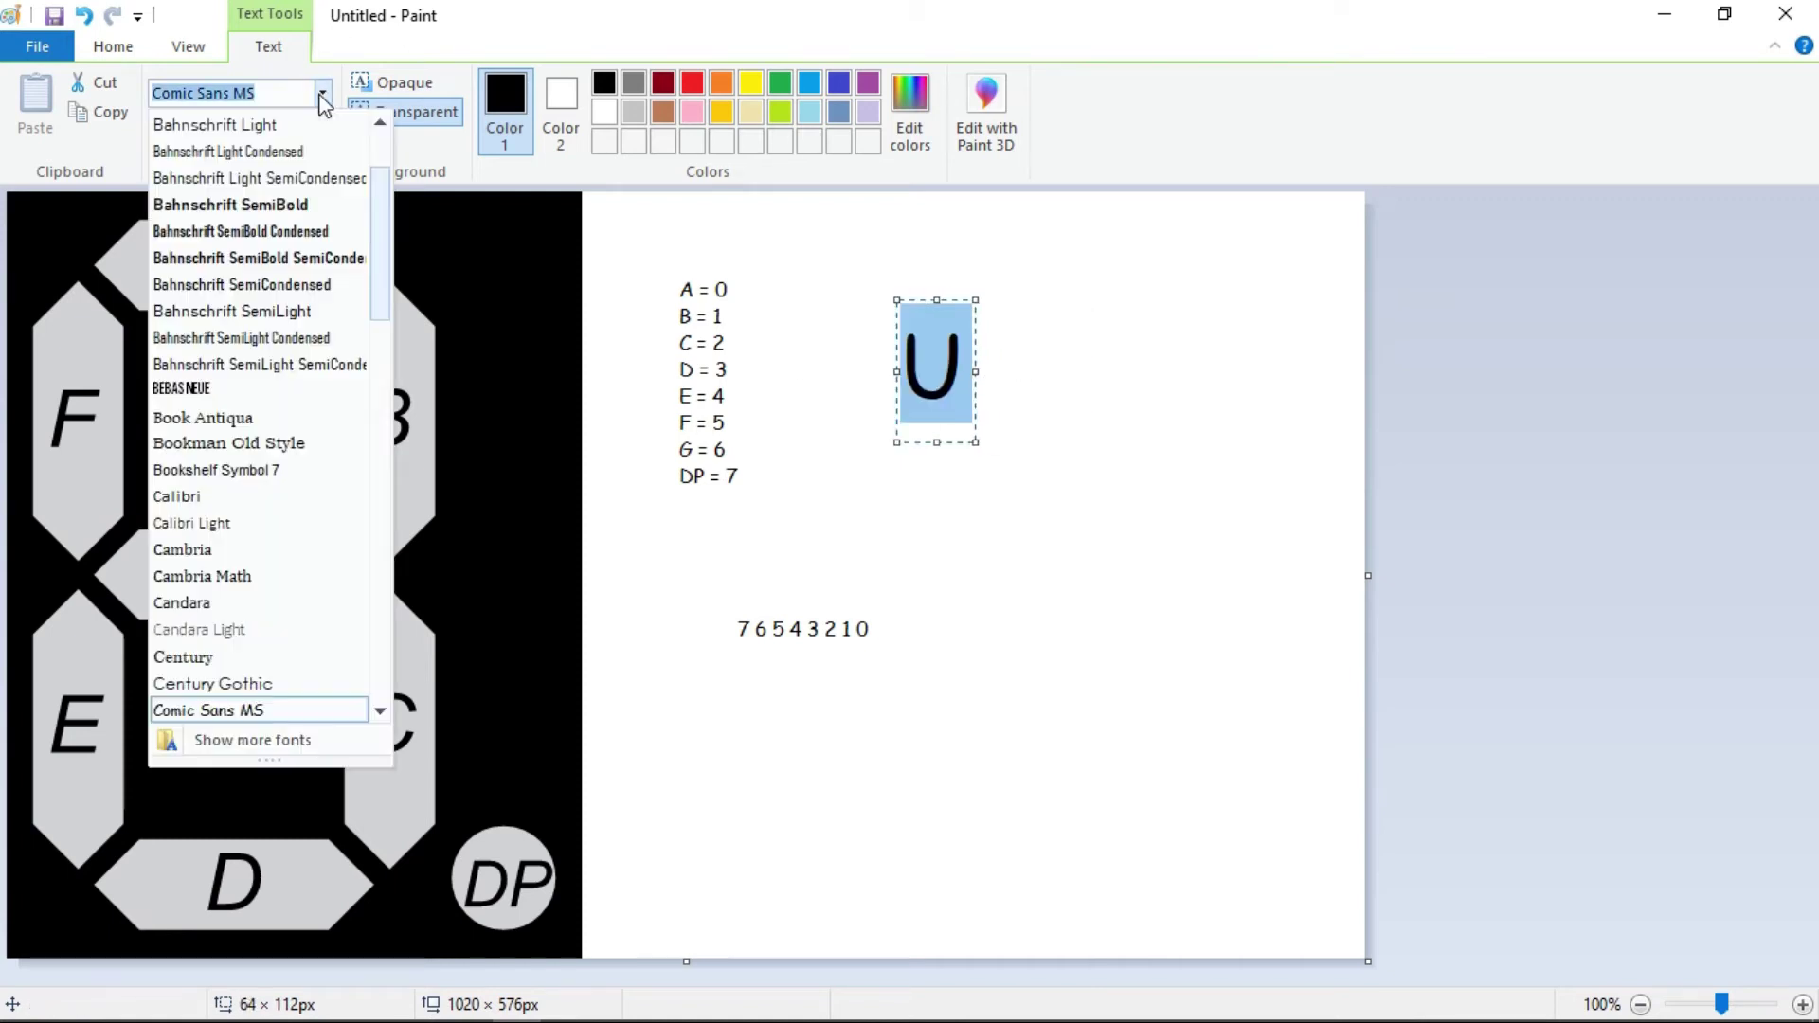
left_click(256, 389)
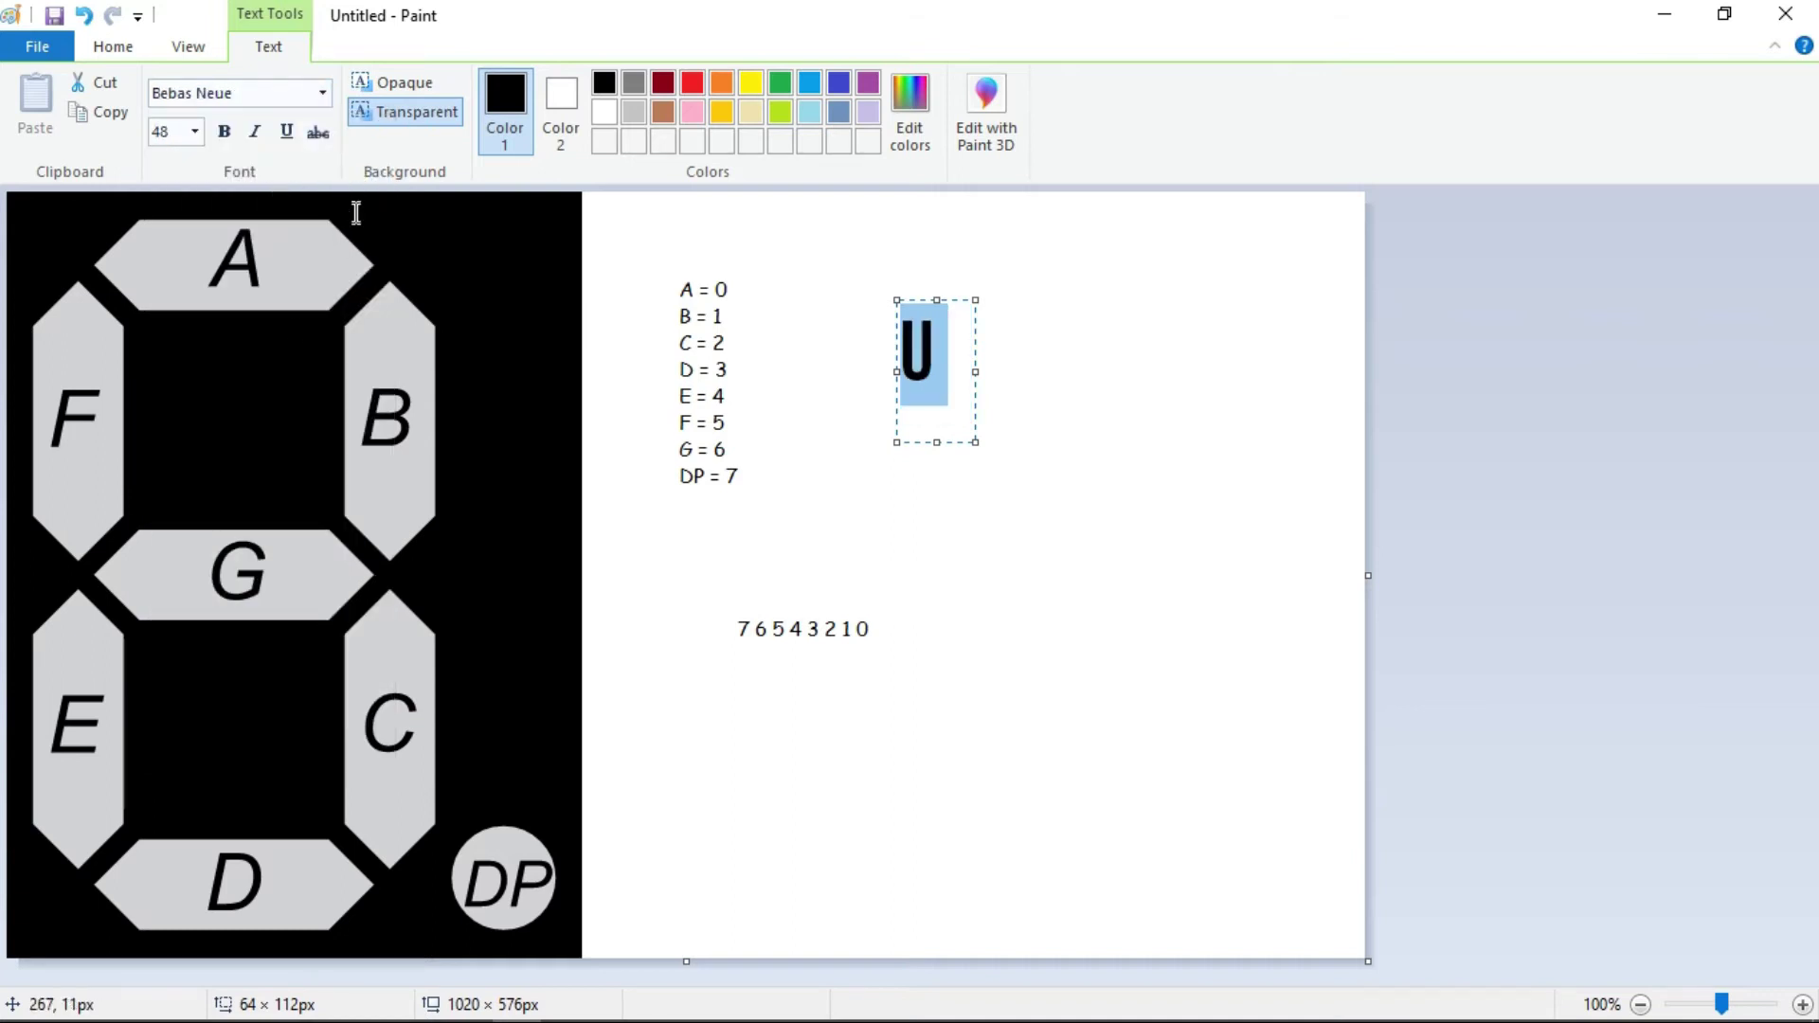
left_click(194, 132)
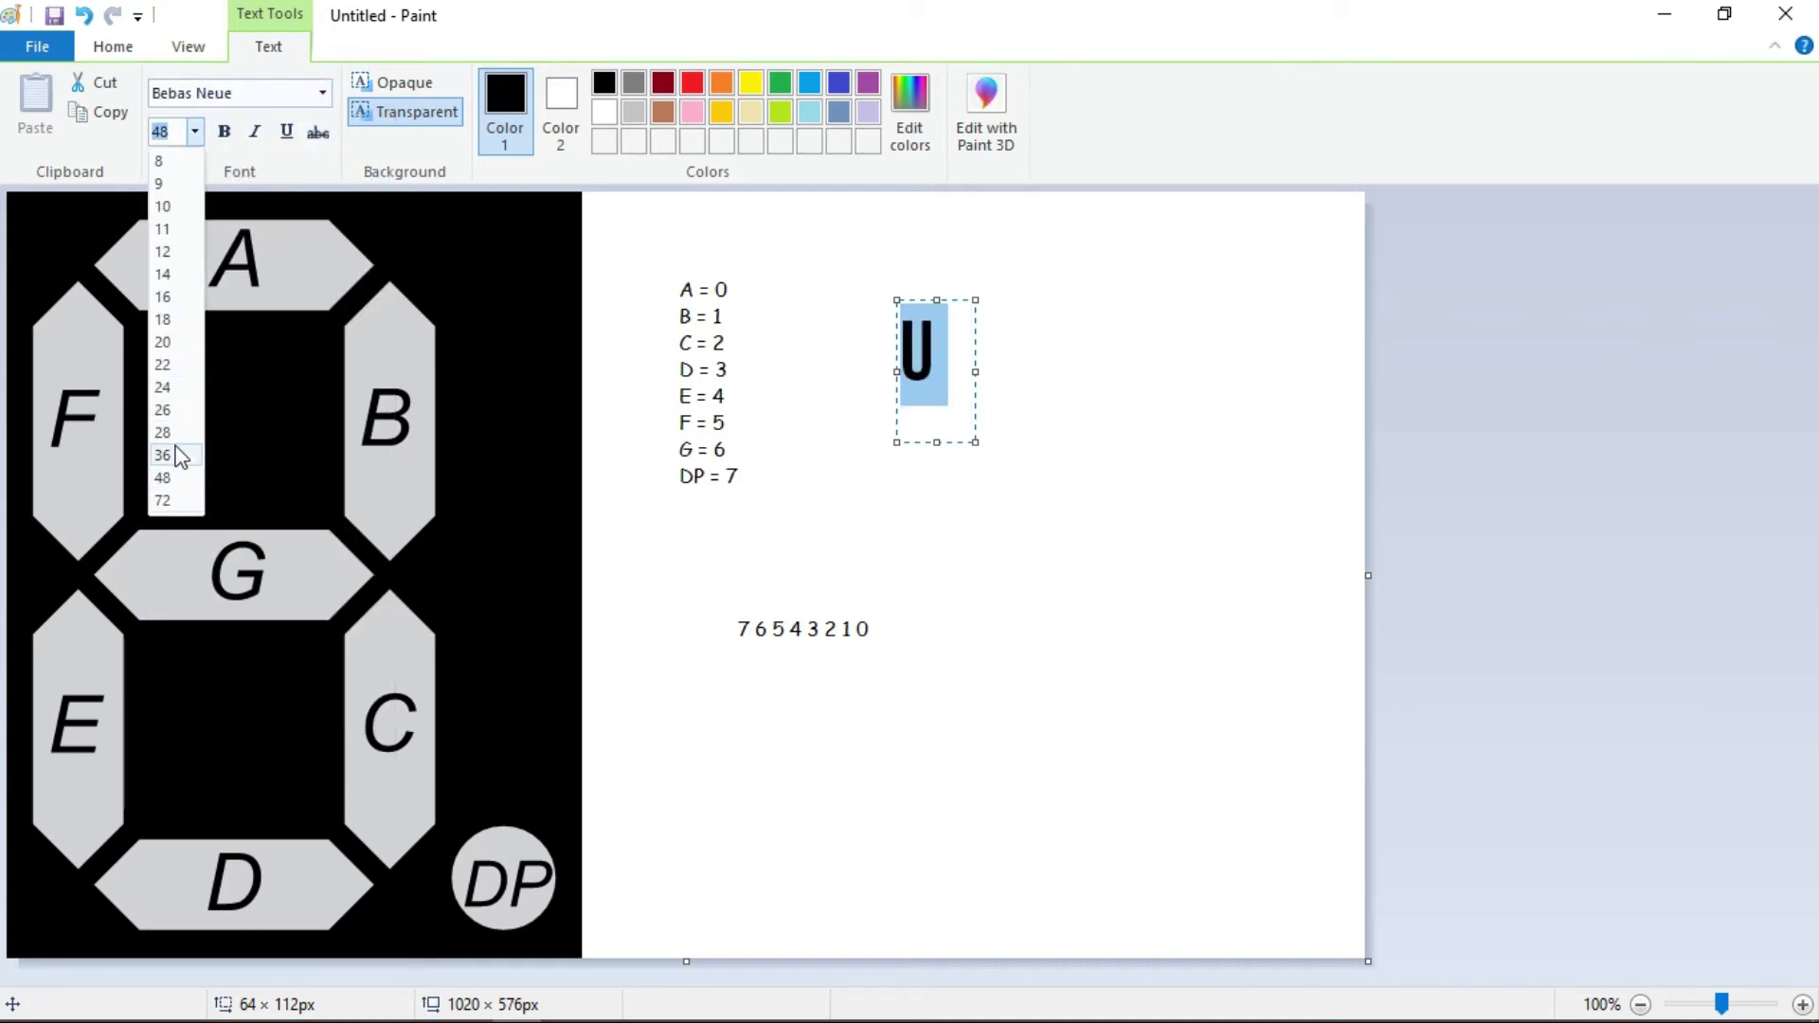
left_click(170, 500)
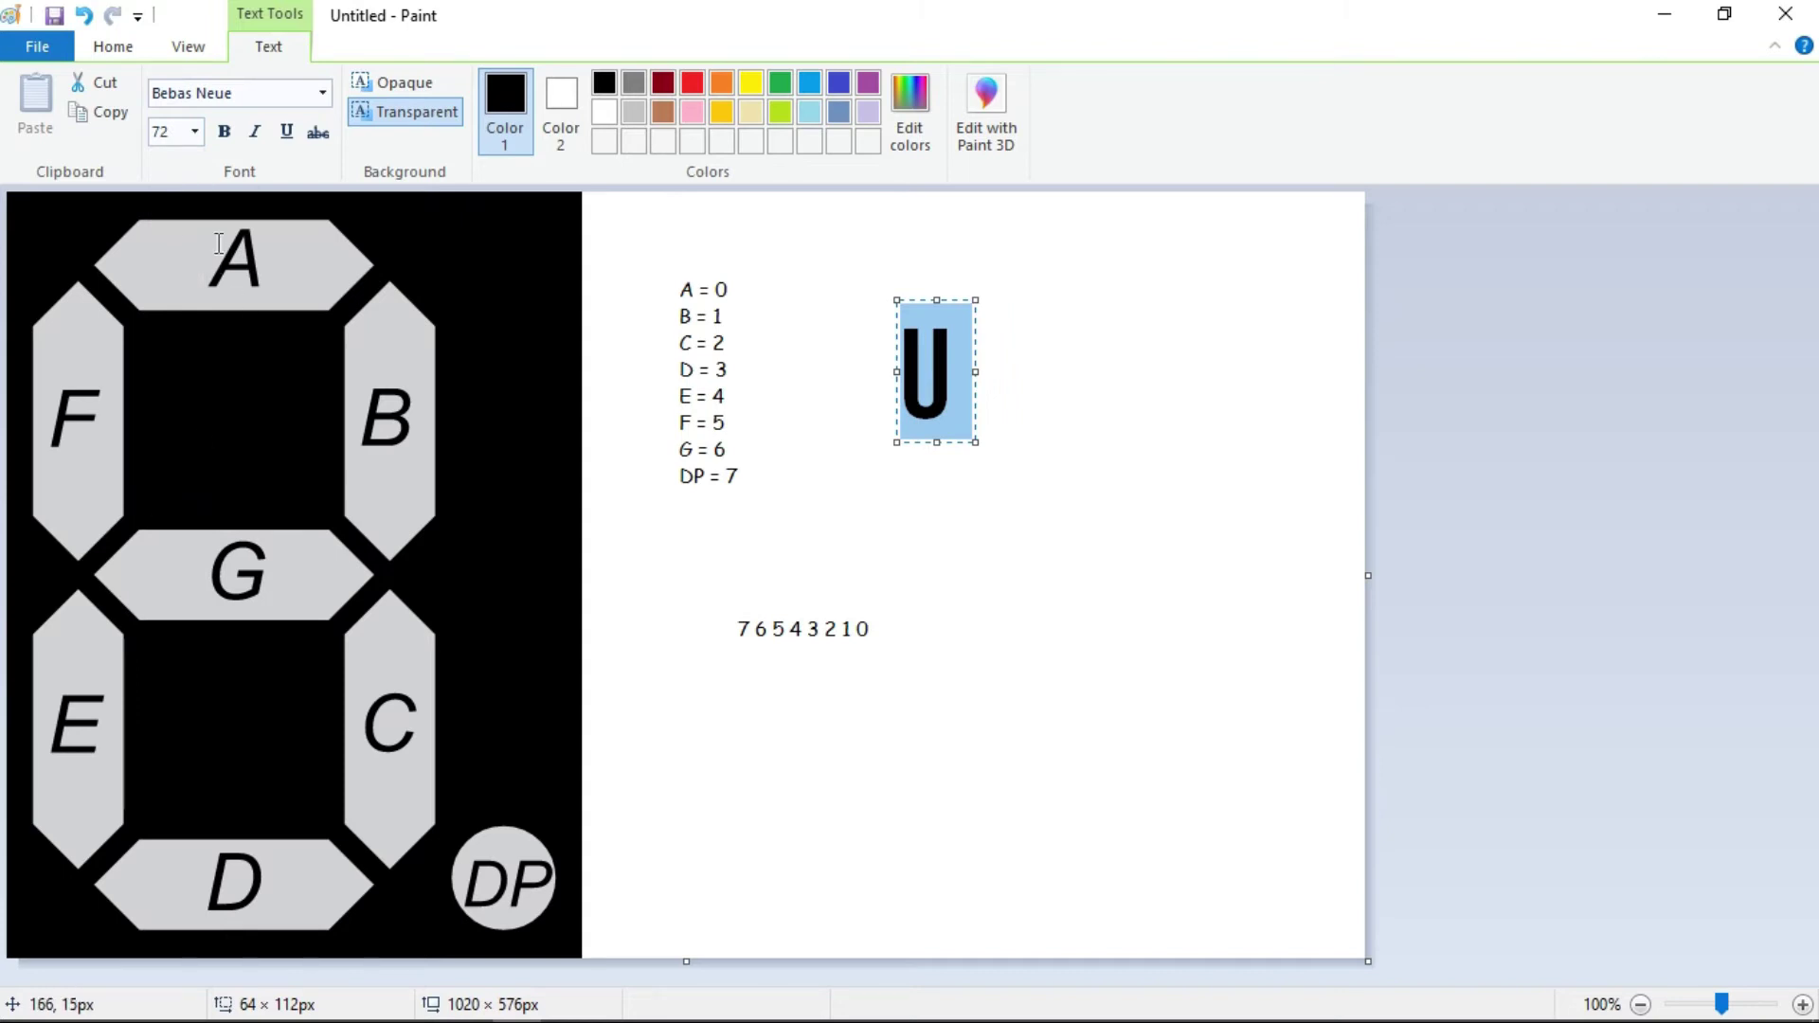
left_click(323, 94)
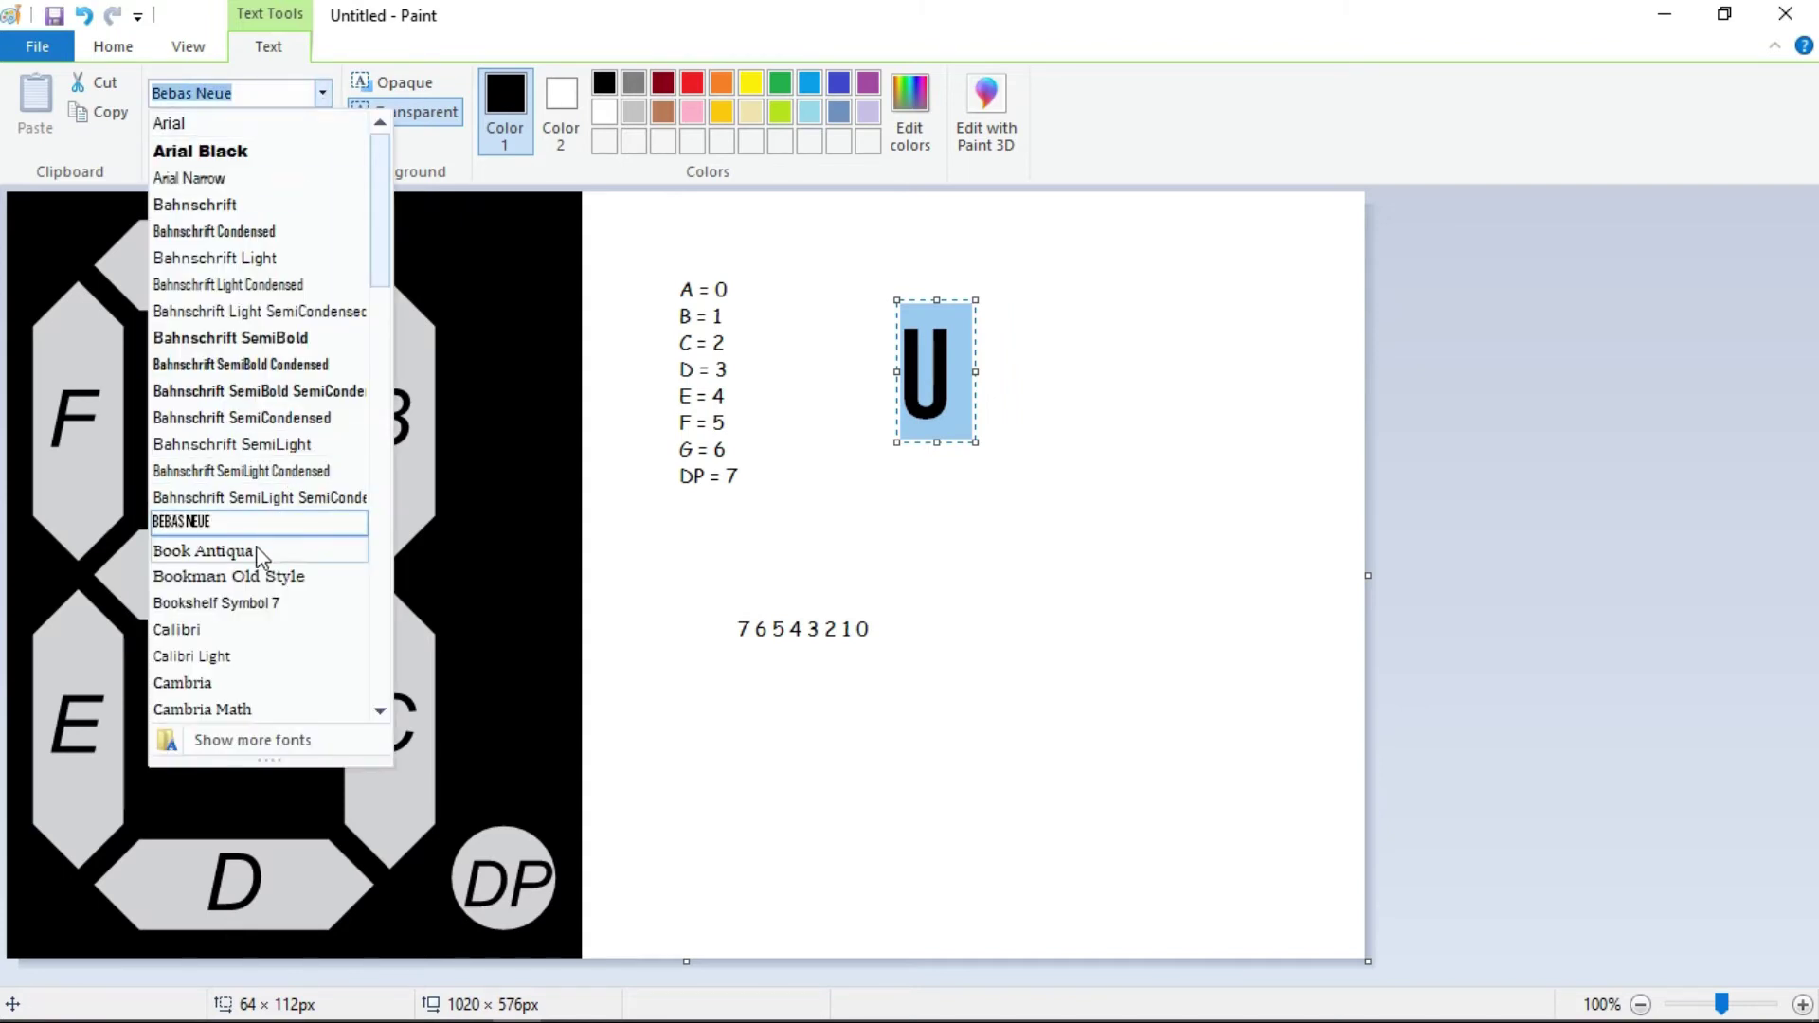
left_click(208, 631)
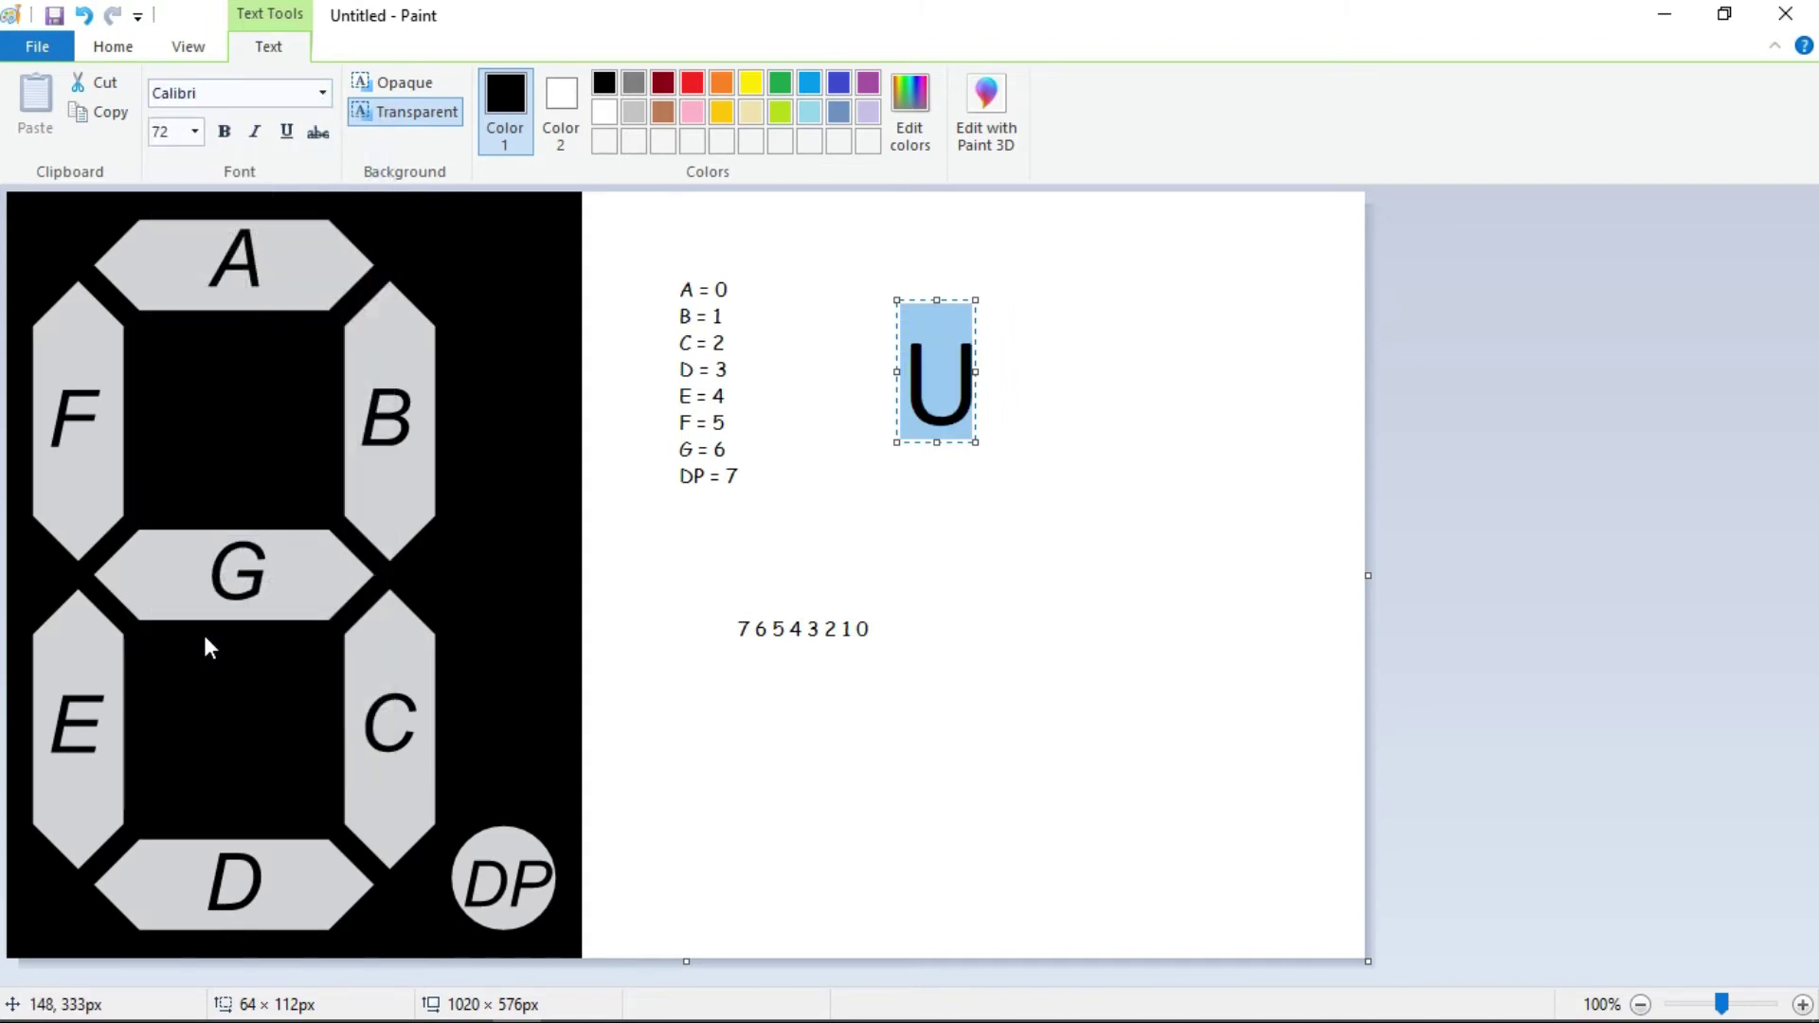
left_click(323, 93)
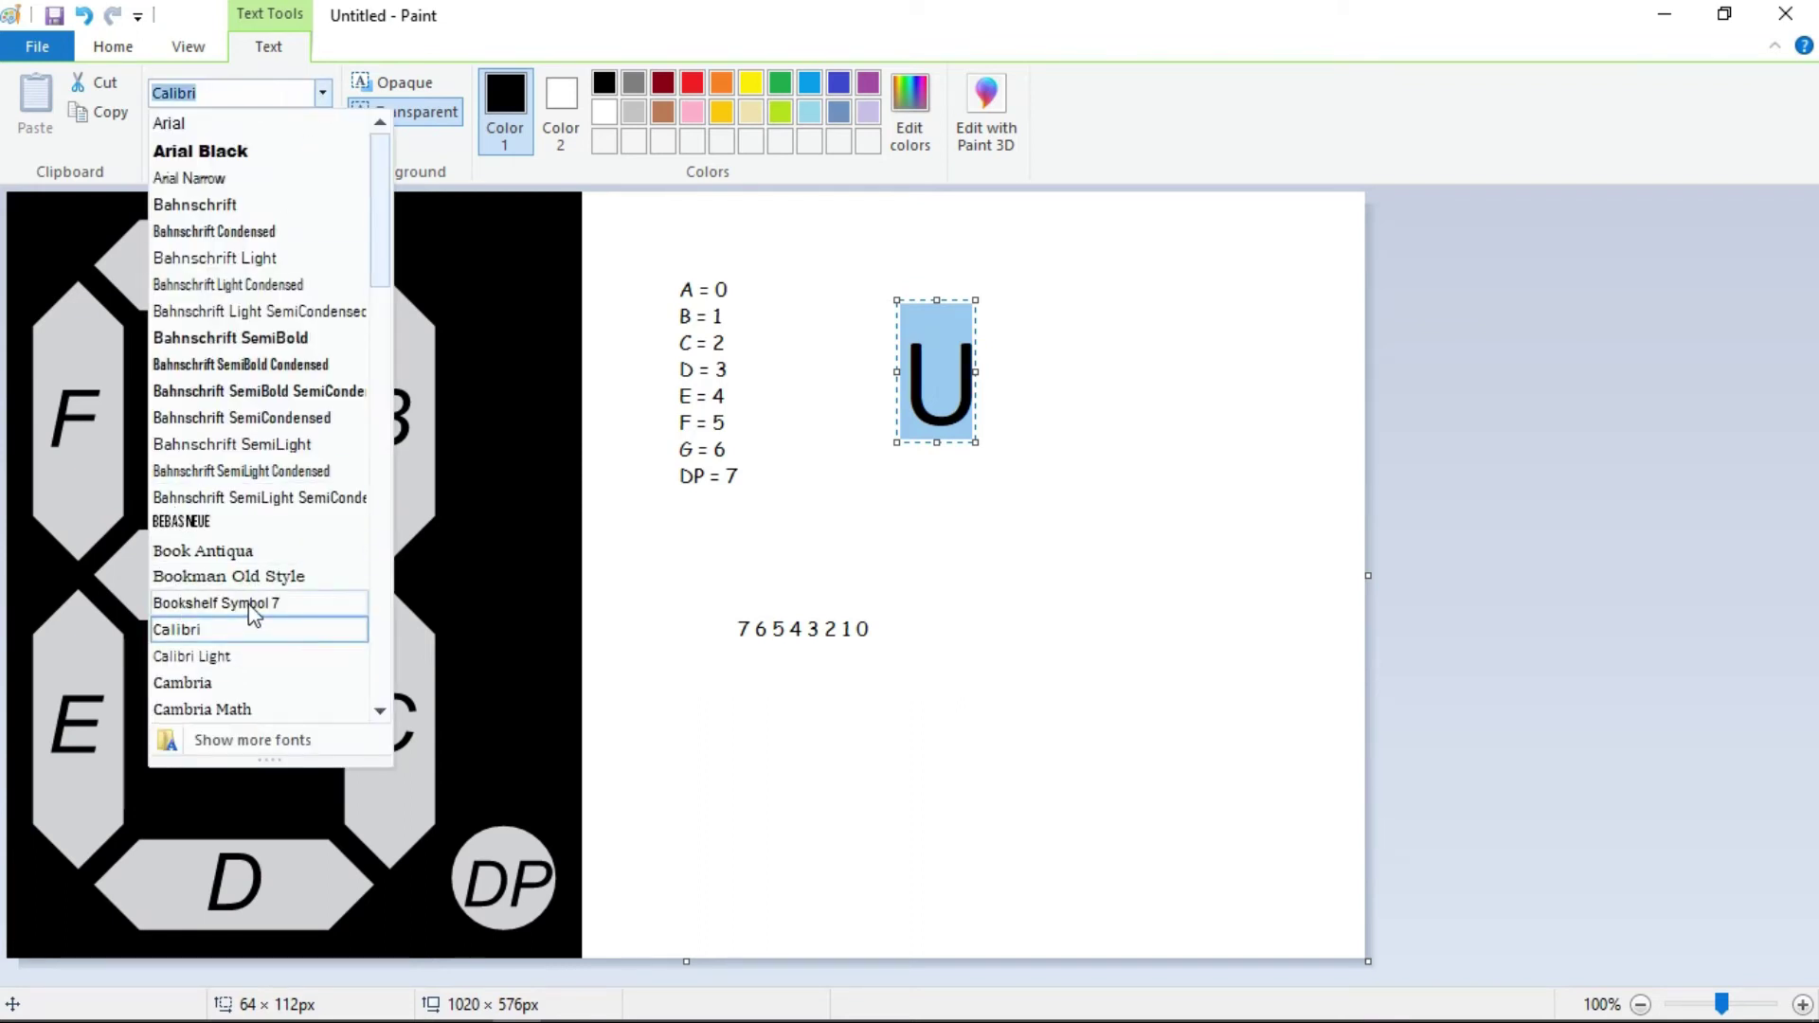
left_click(275, 550)
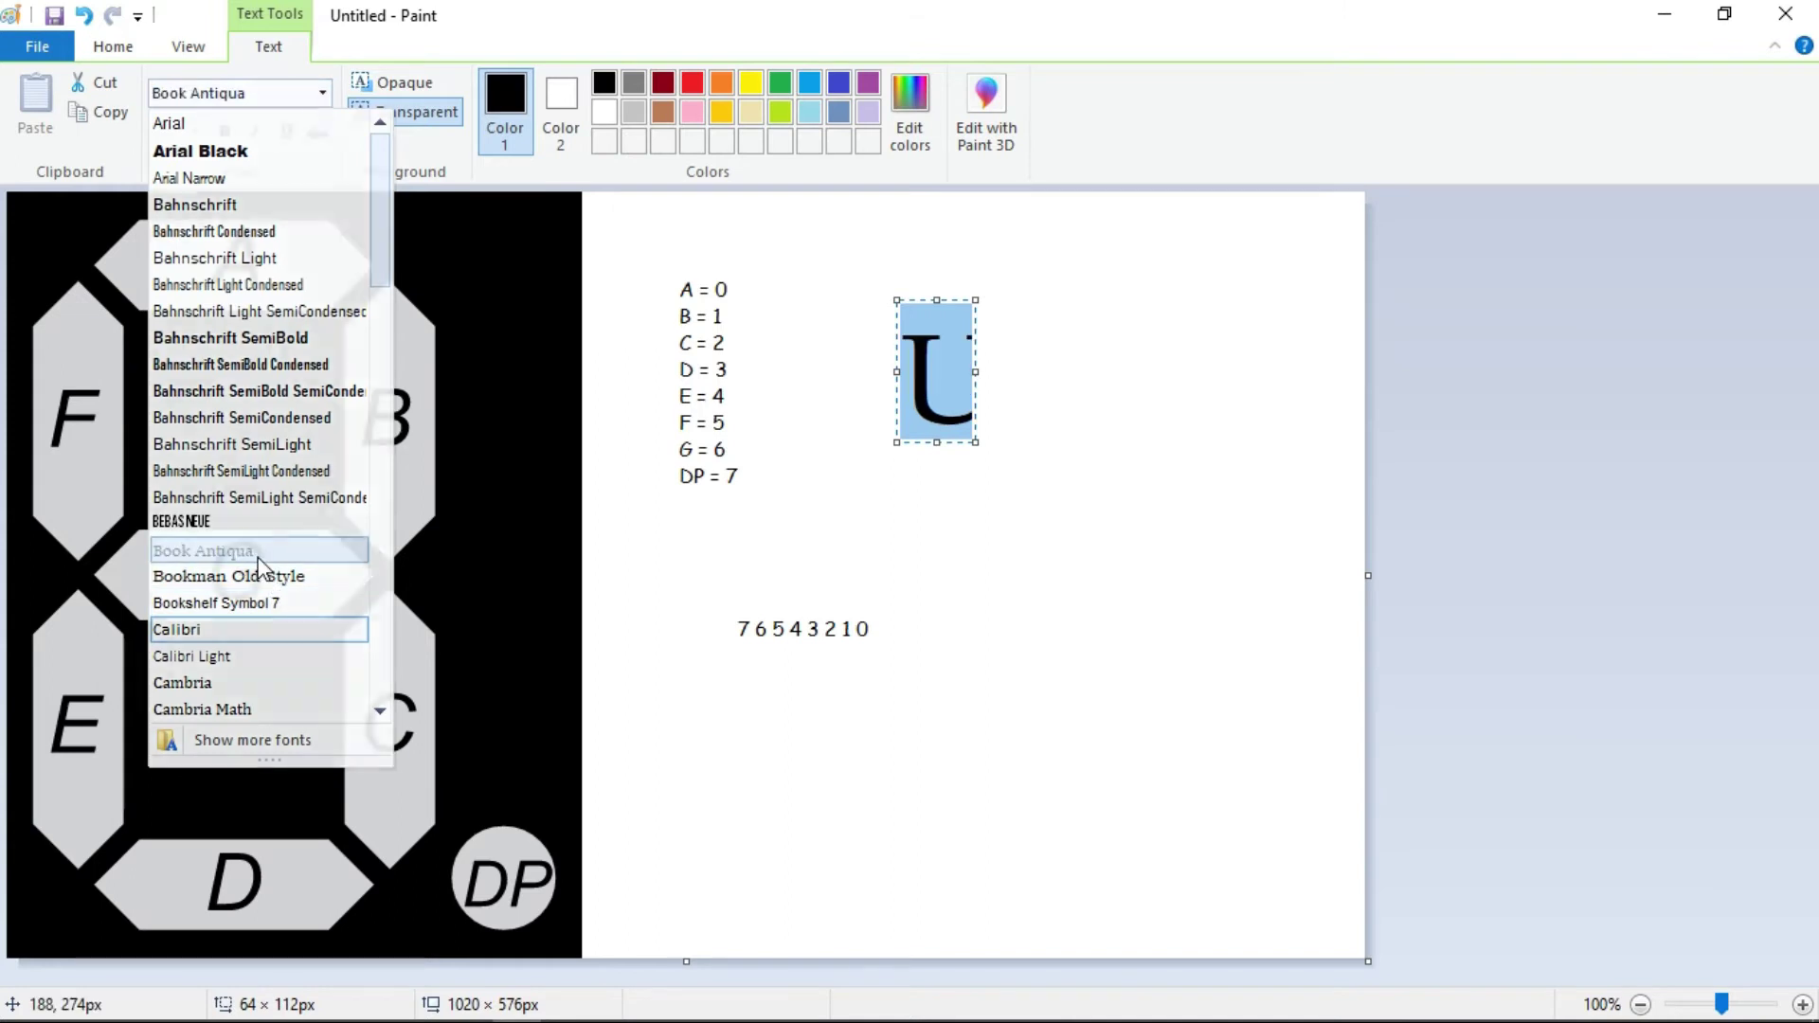
left_click_drag(935, 443, 936, 478)
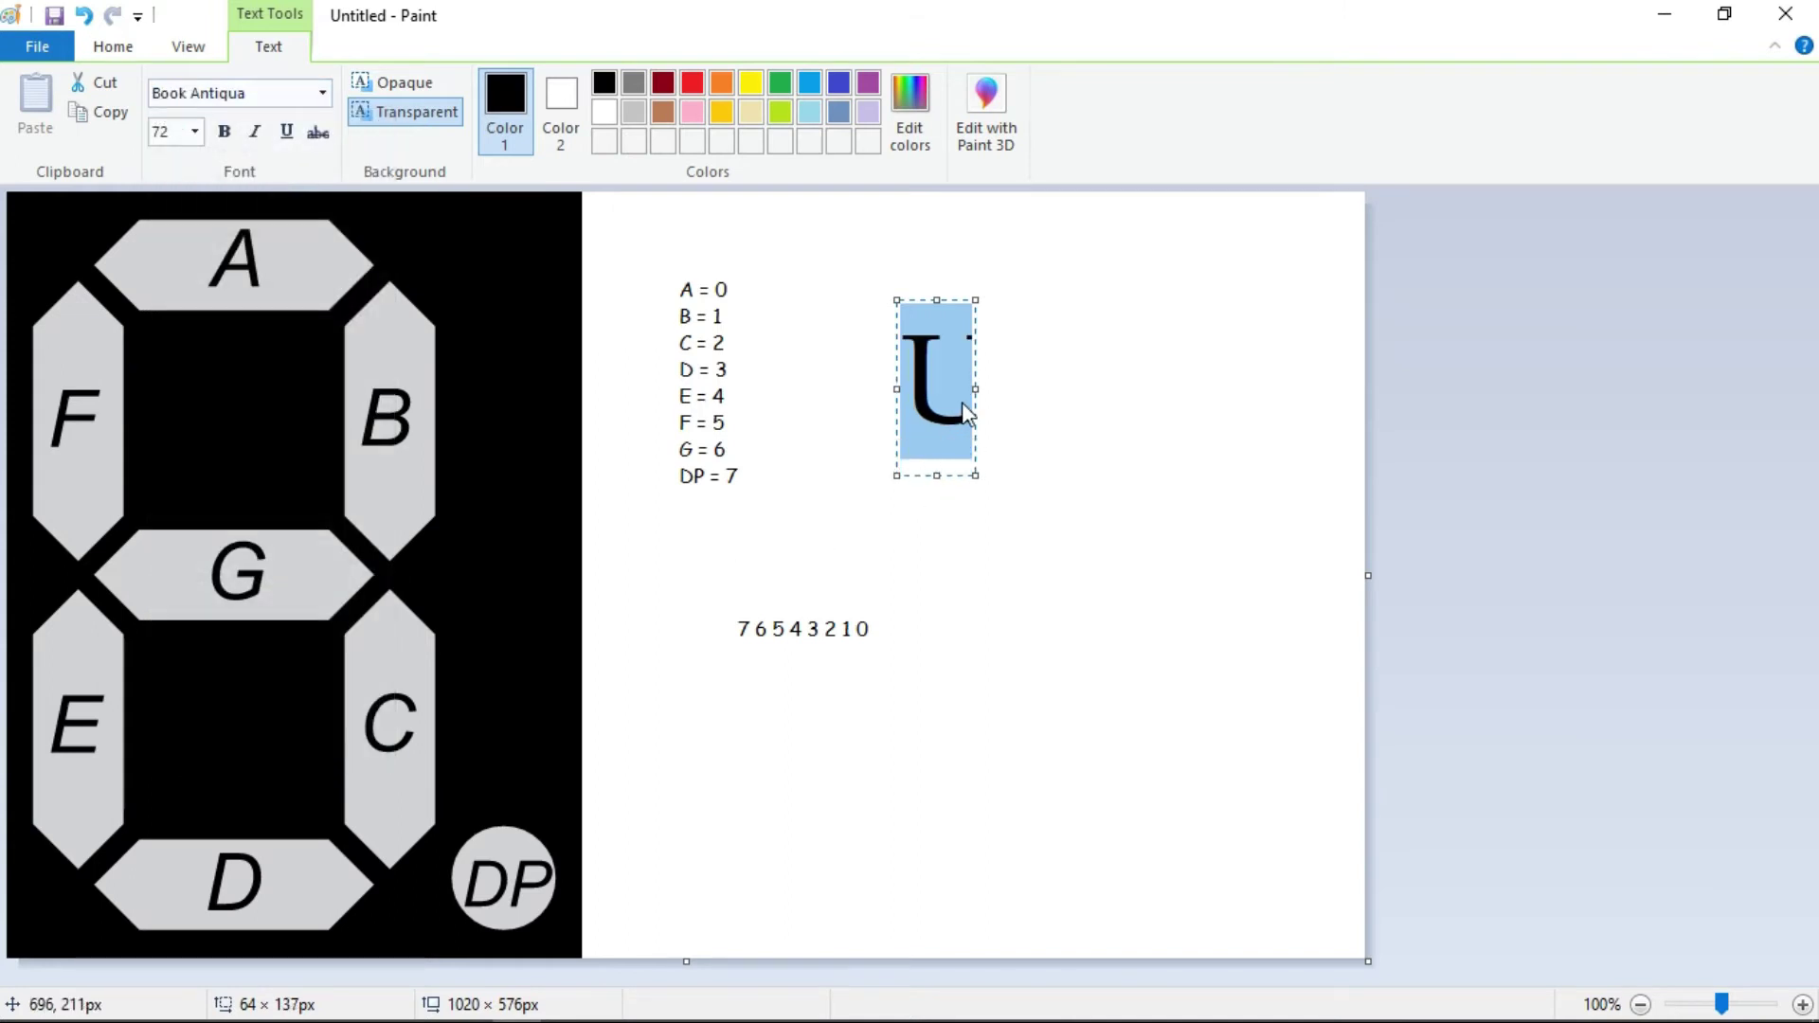
mouse_move(976, 389)
left_mouse_down()
mouse_move(1036, 385)
mouse_move(1000, 382)
left_mouse_up()
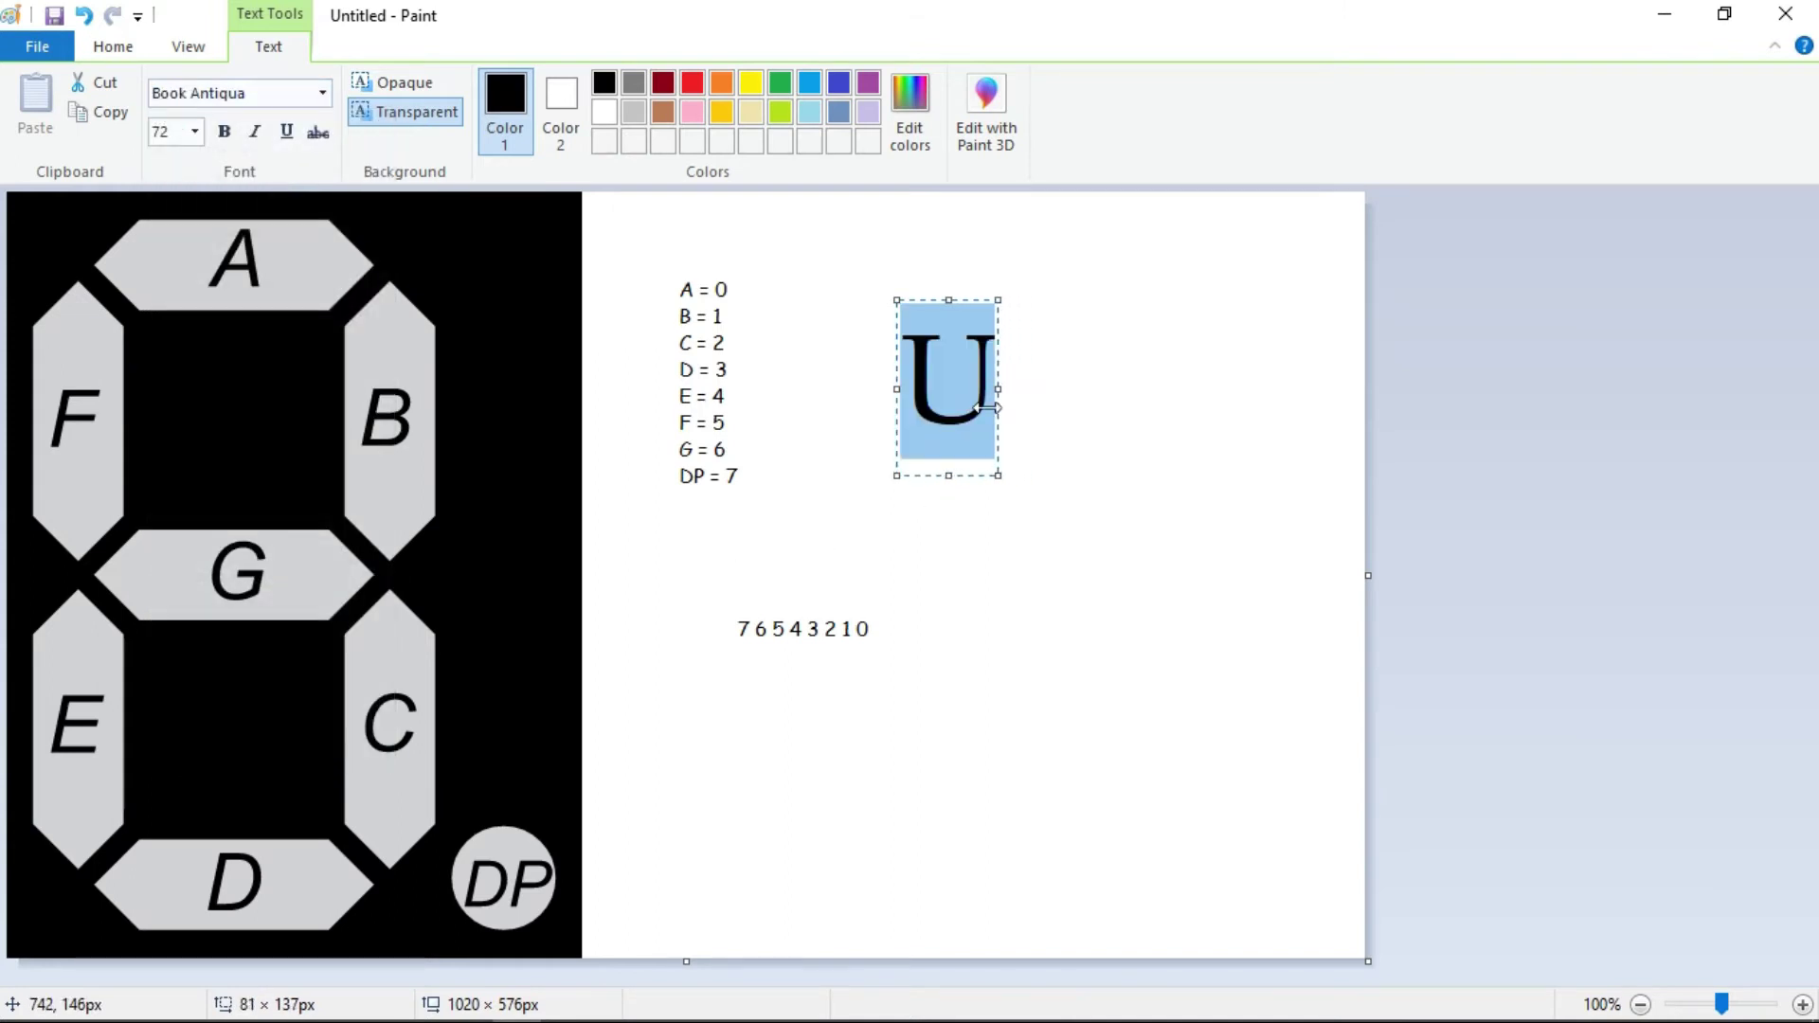
left_click_drag(948, 475, 949, 450)
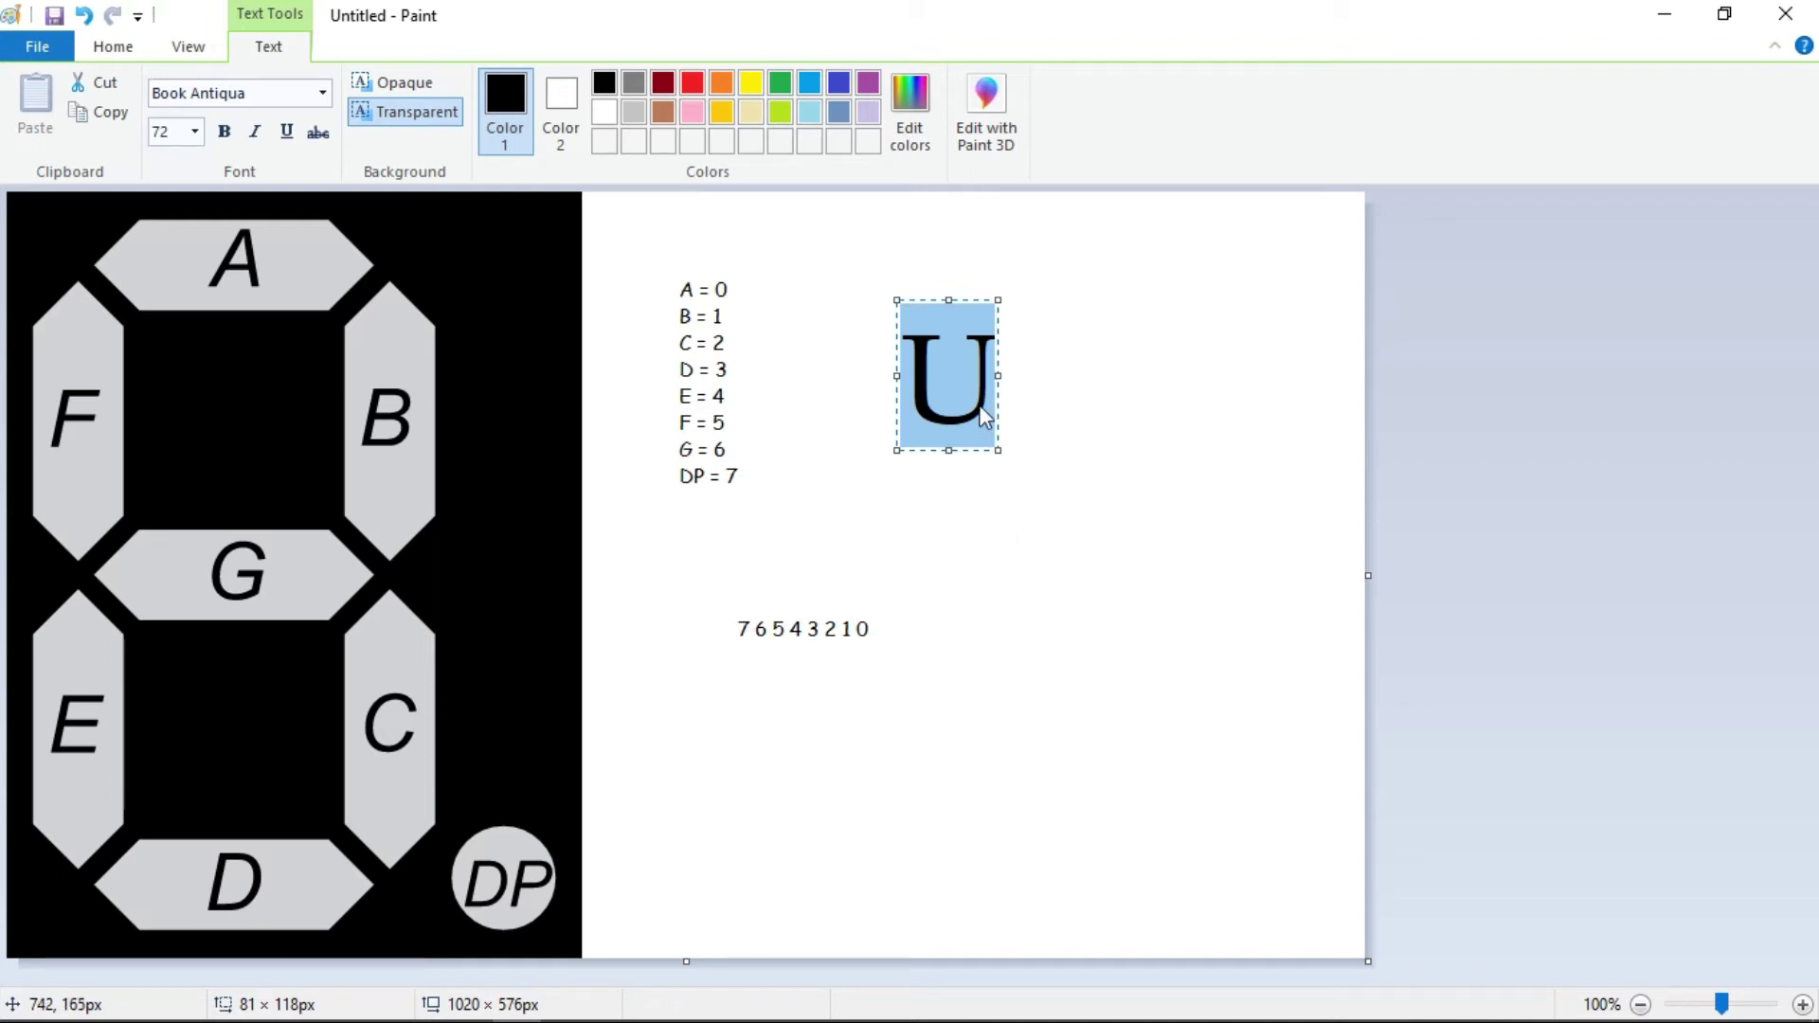
Widen the text box, extend its text to "U 8 5 1", and place it on the canvas.
left_click_drag(995, 377, 1339, 385)
left_click(1021, 364)
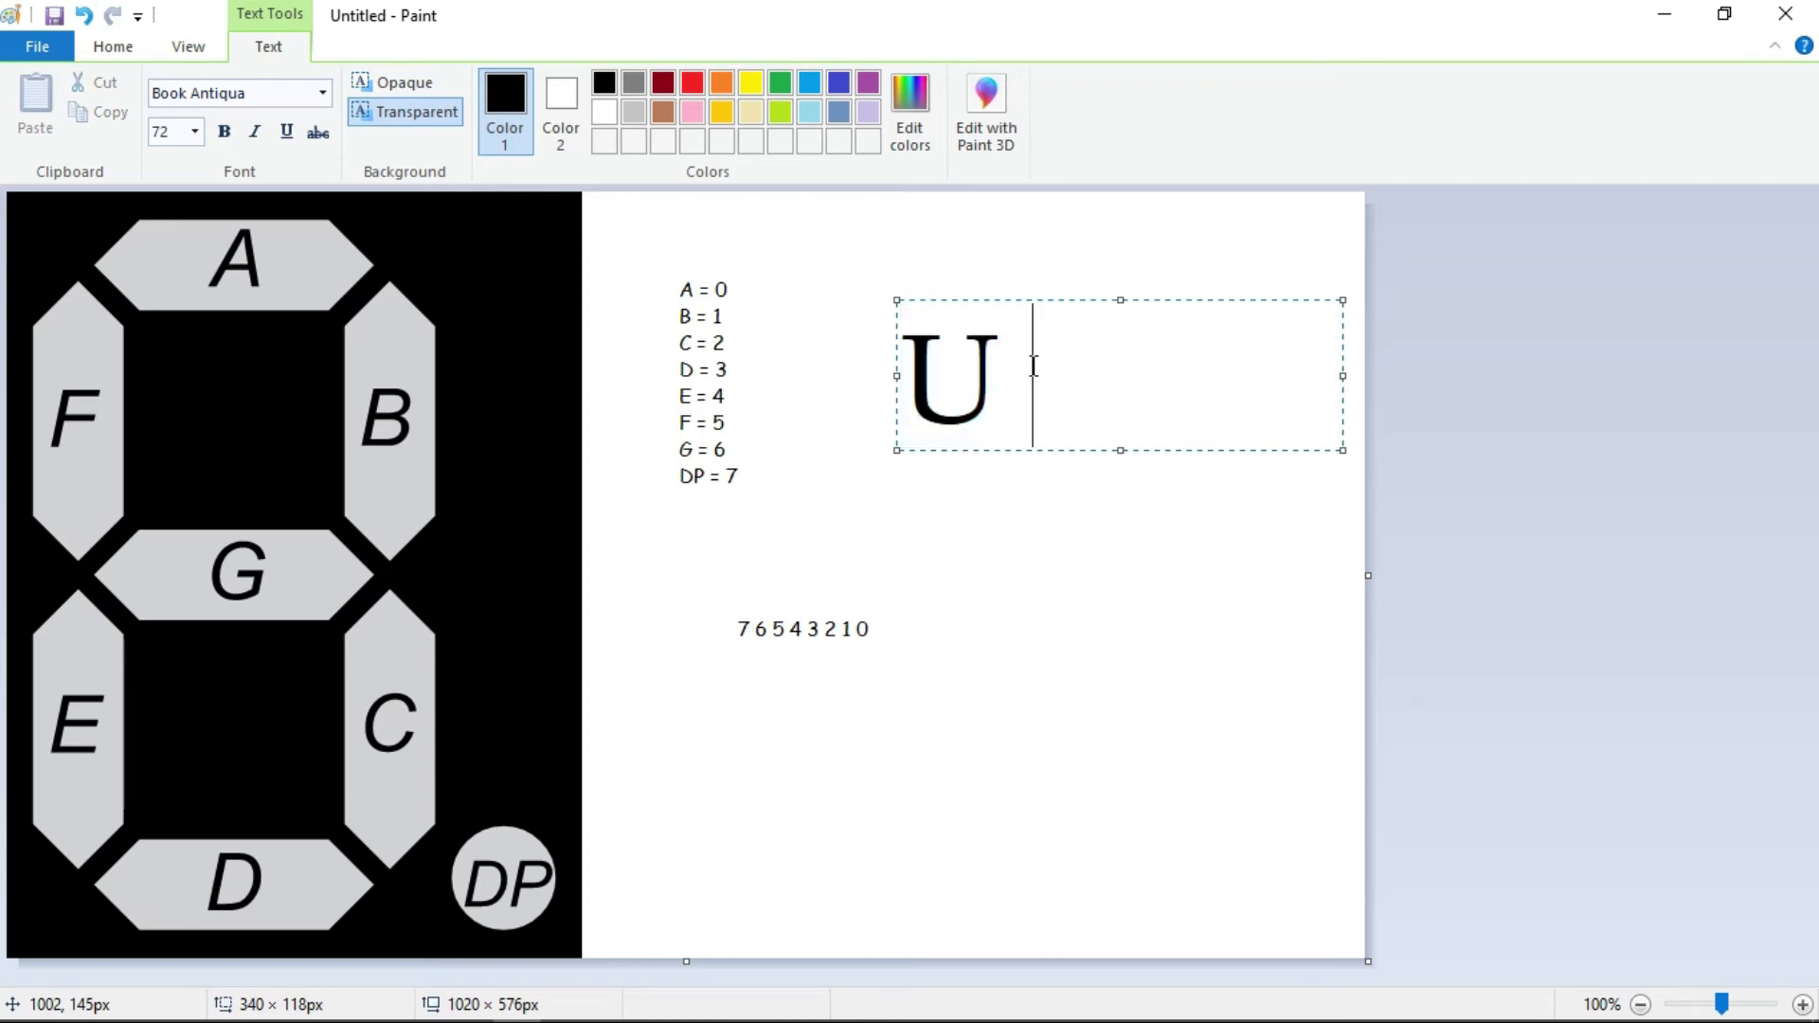
type("8")
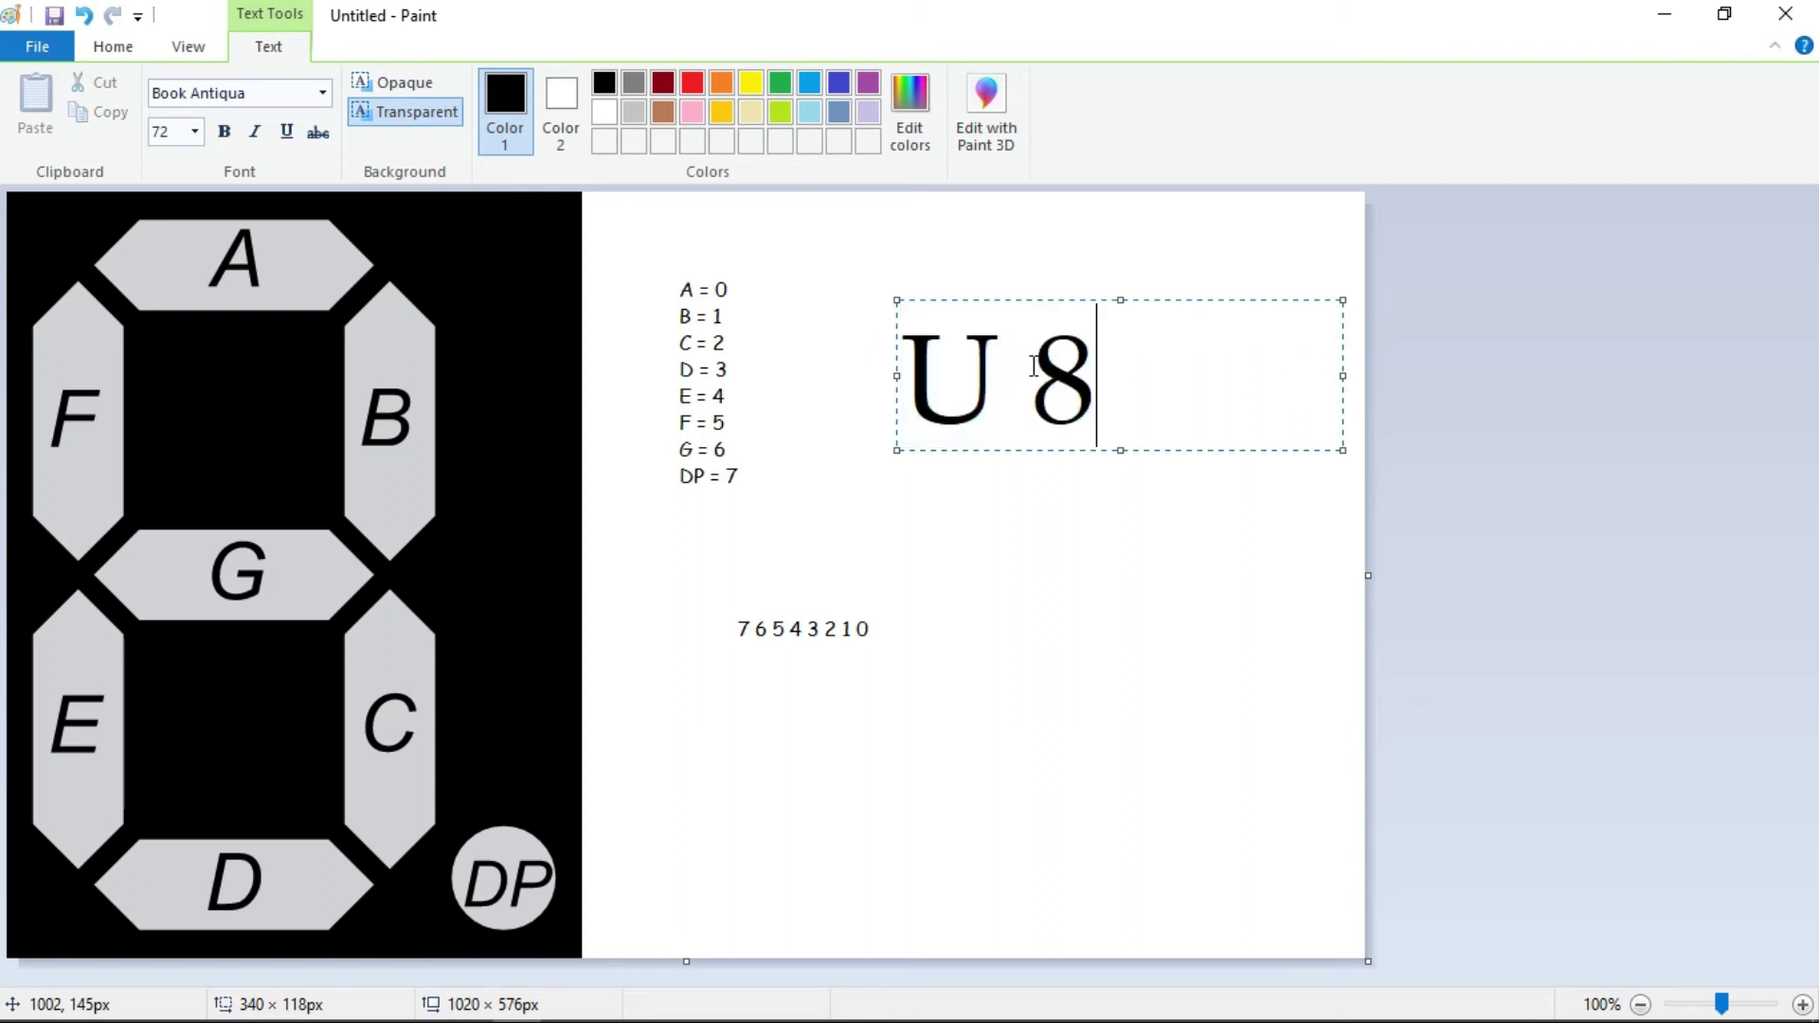
type(" 5 1")
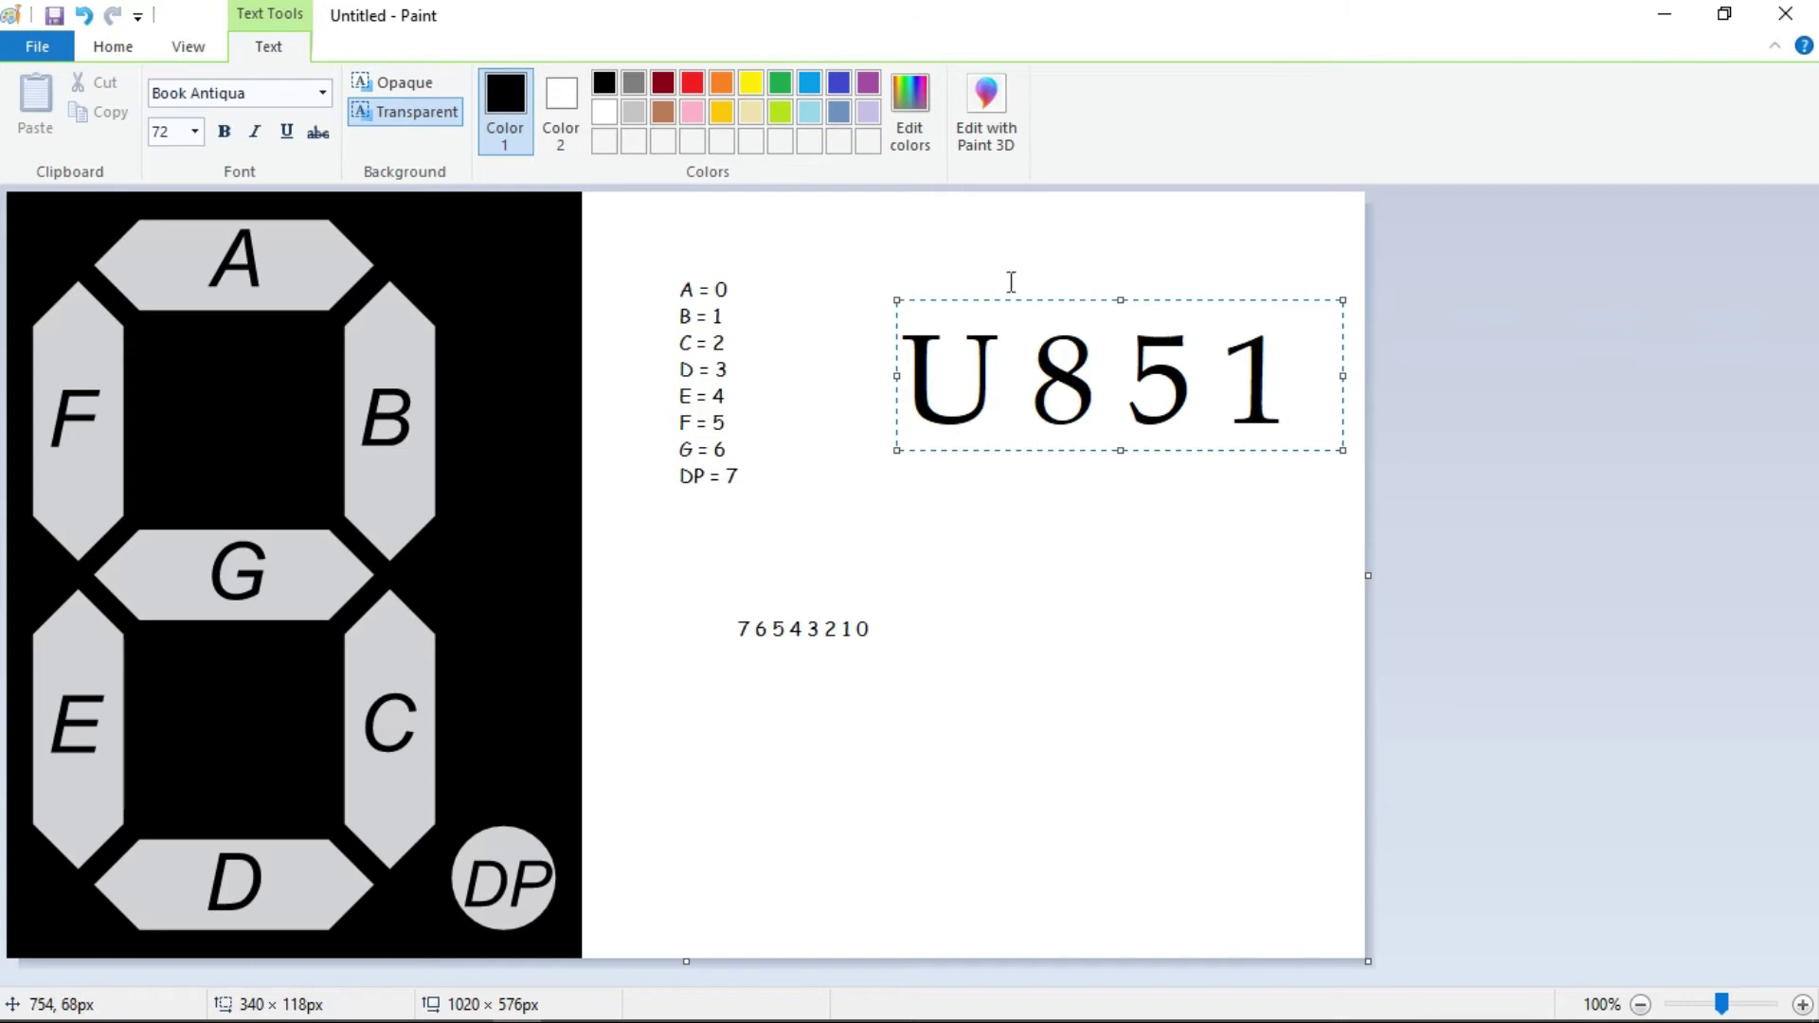
left_click_drag(1342, 376, 1302, 376)
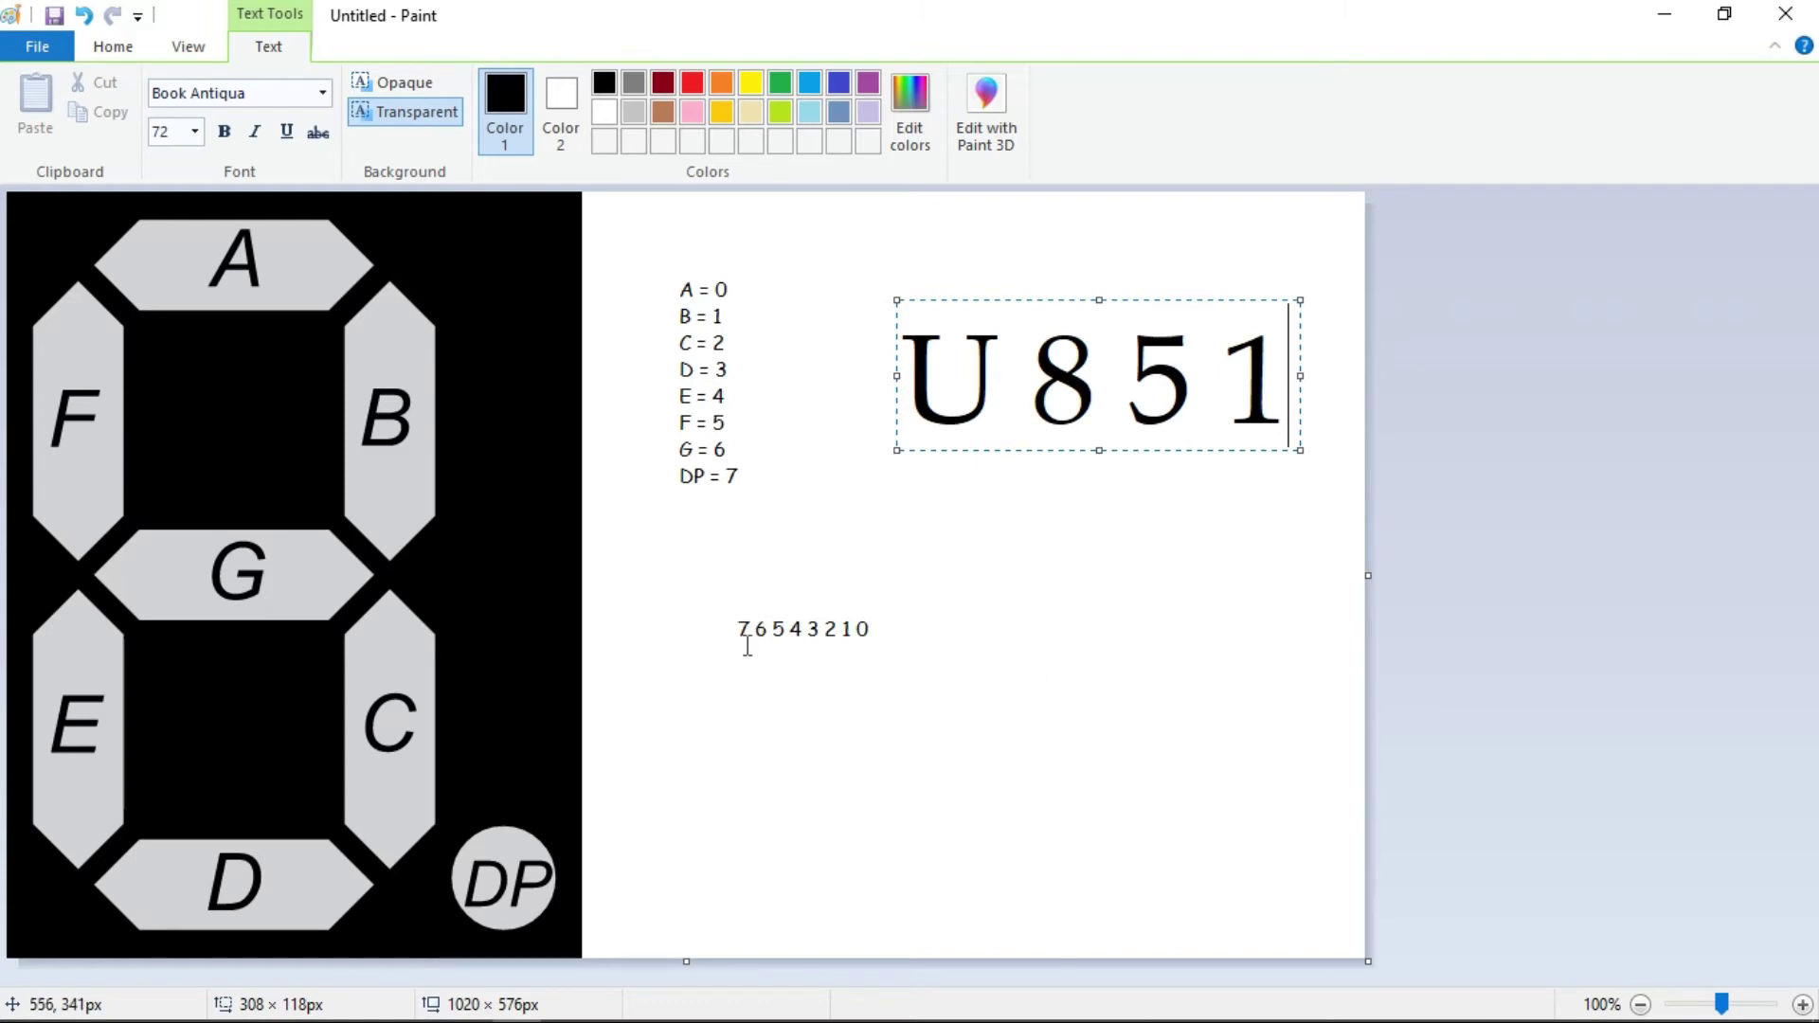
left_click(924, 484)
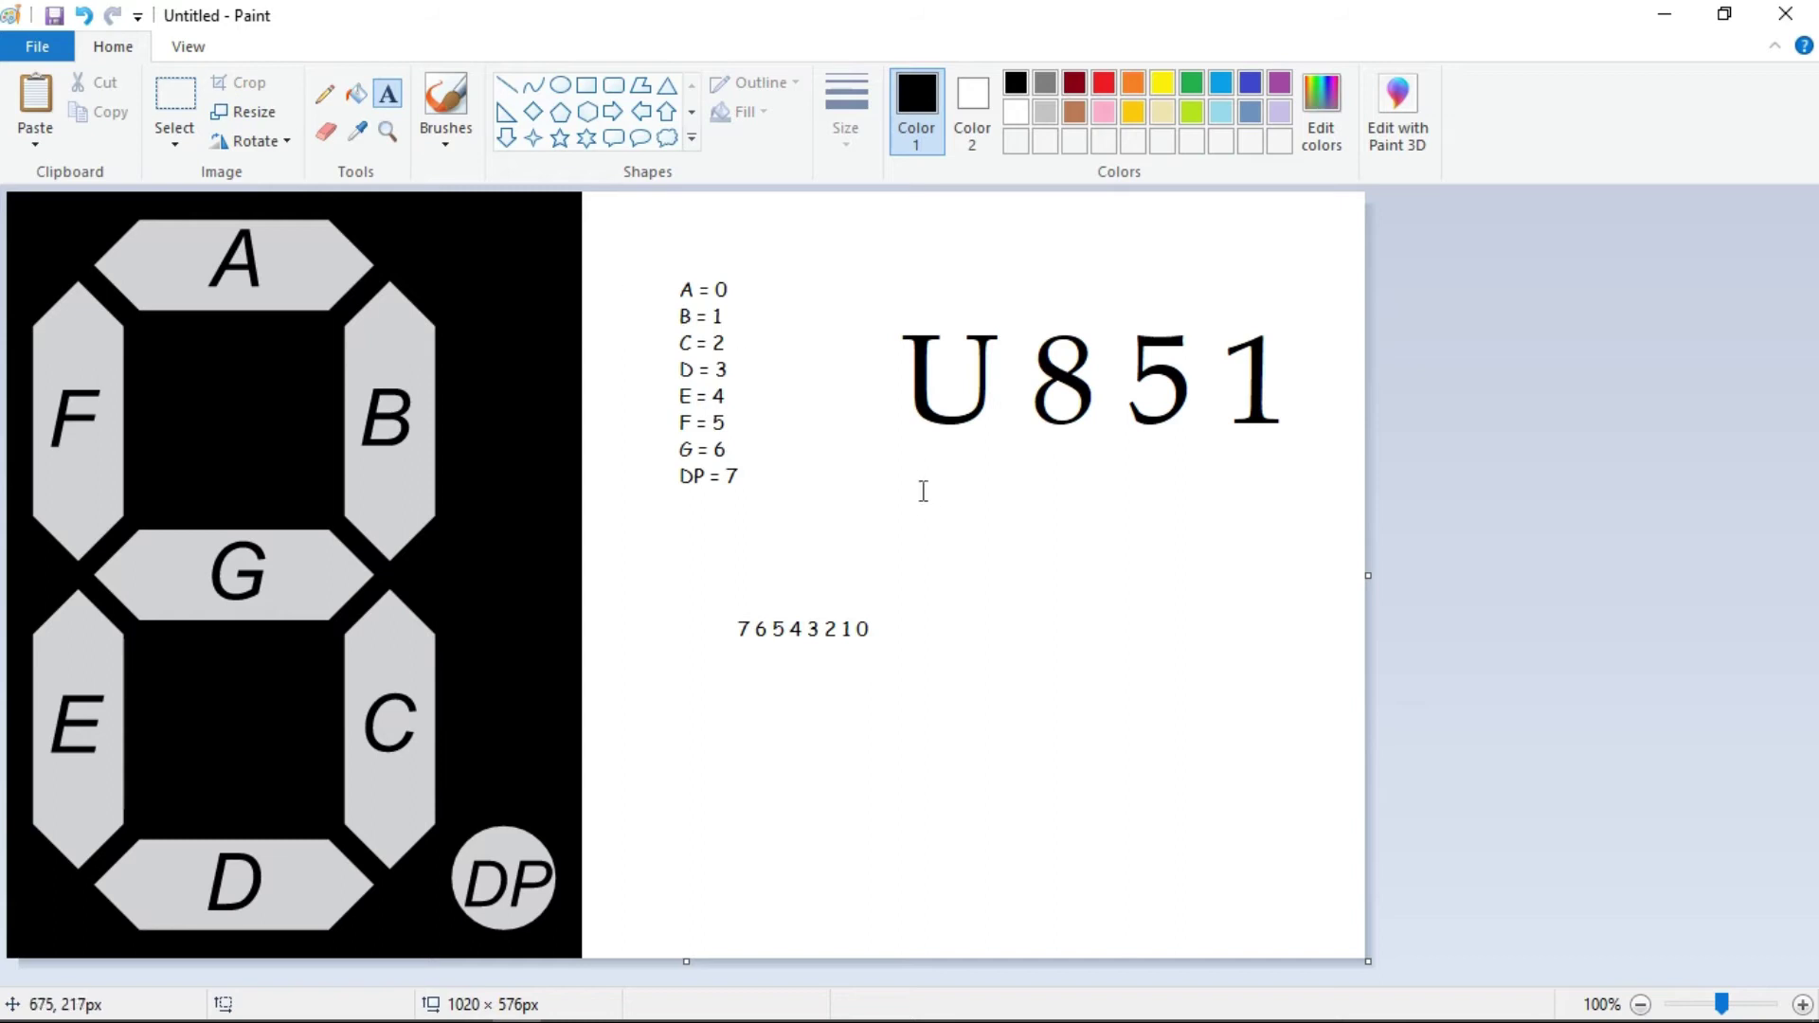
Set the font size for new text to 14 in a blank text box below "U 8 5 1" and dismiss the box.
left_click_drag(893, 410, 1369, 572)
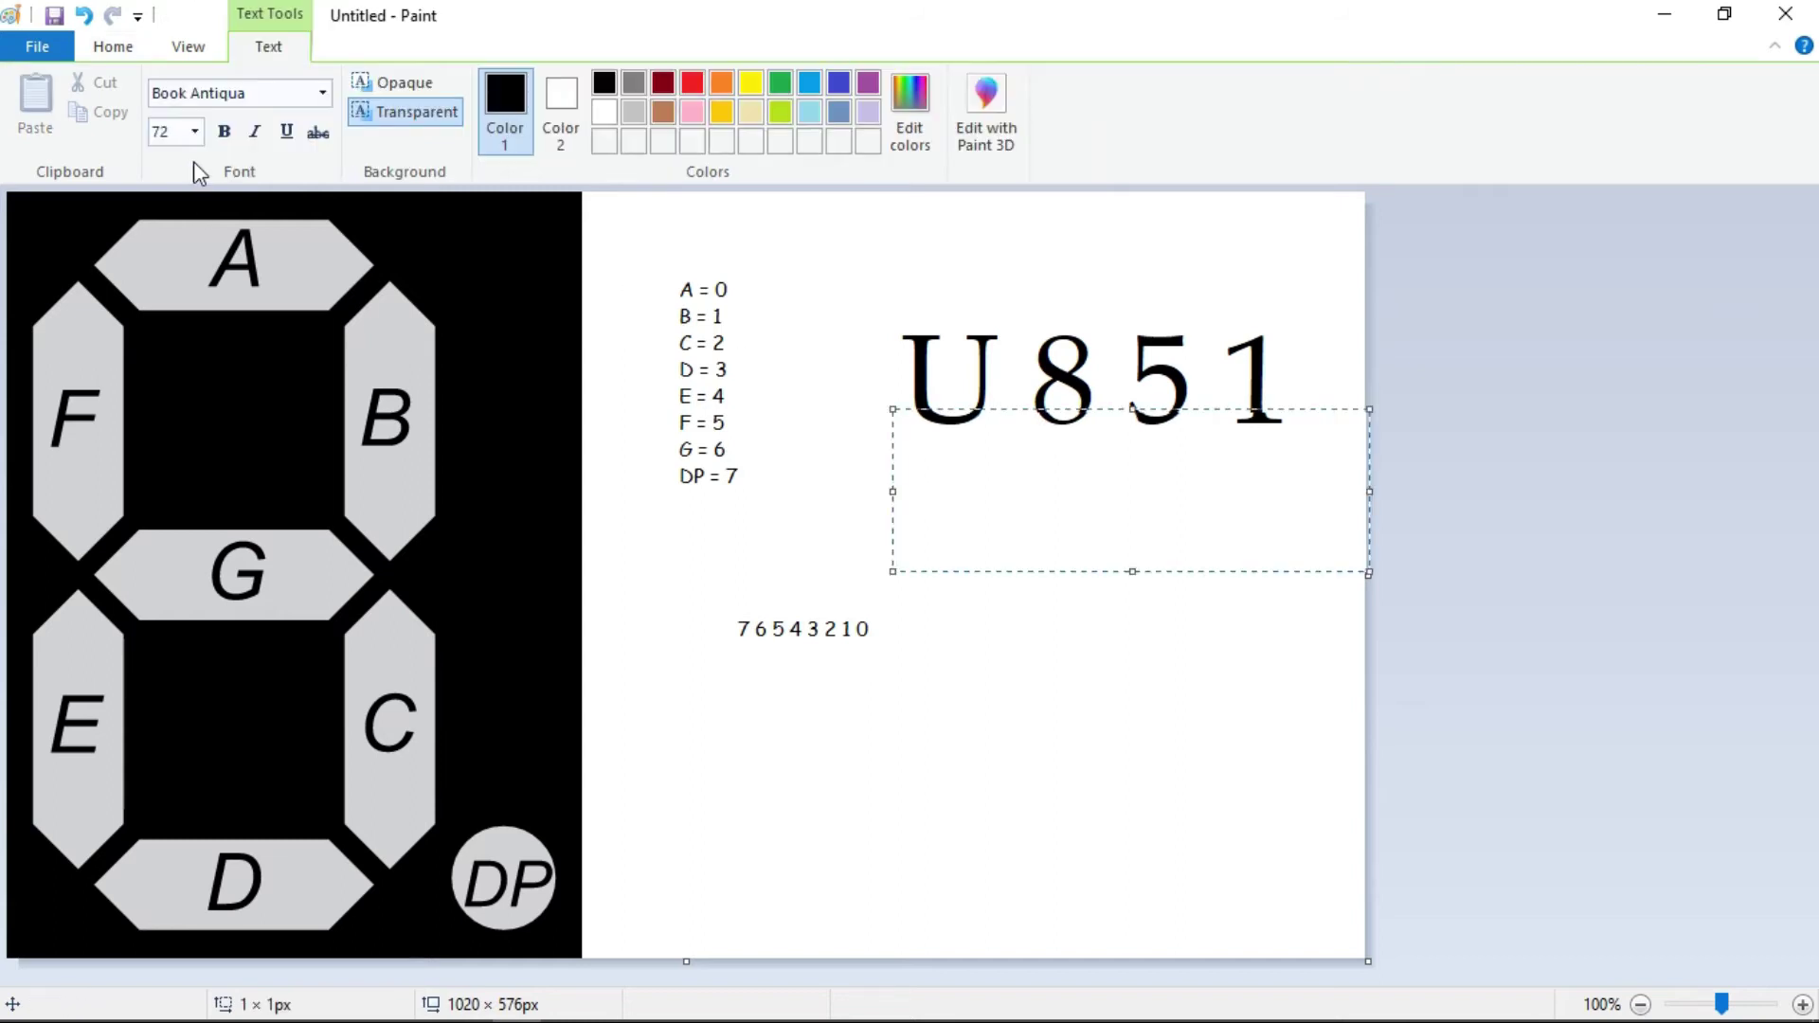
left_click(194, 133)
left_click(163, 275)
left_click_drag(1370, 572, 1013, 473)
left_click(1011, 541)
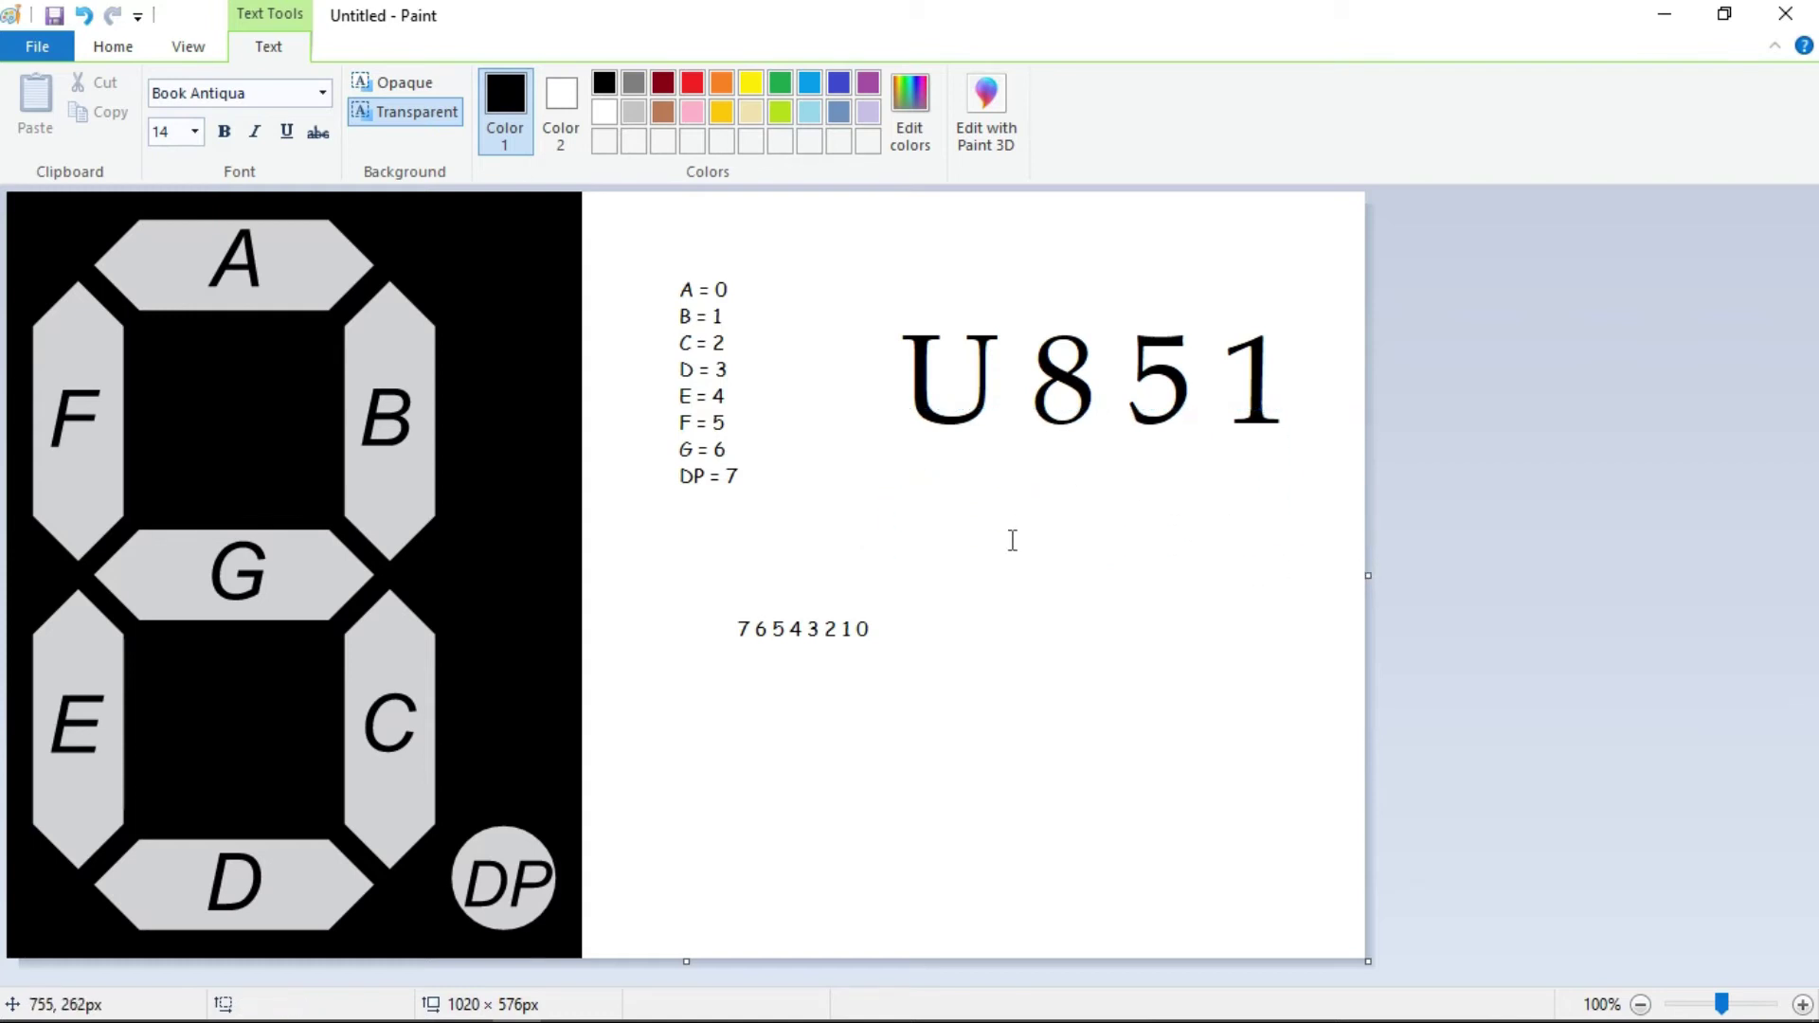
Add the binary code 00111110 below the letter U and narrow its text box to fit.
left_click(880, 453)
type("0")
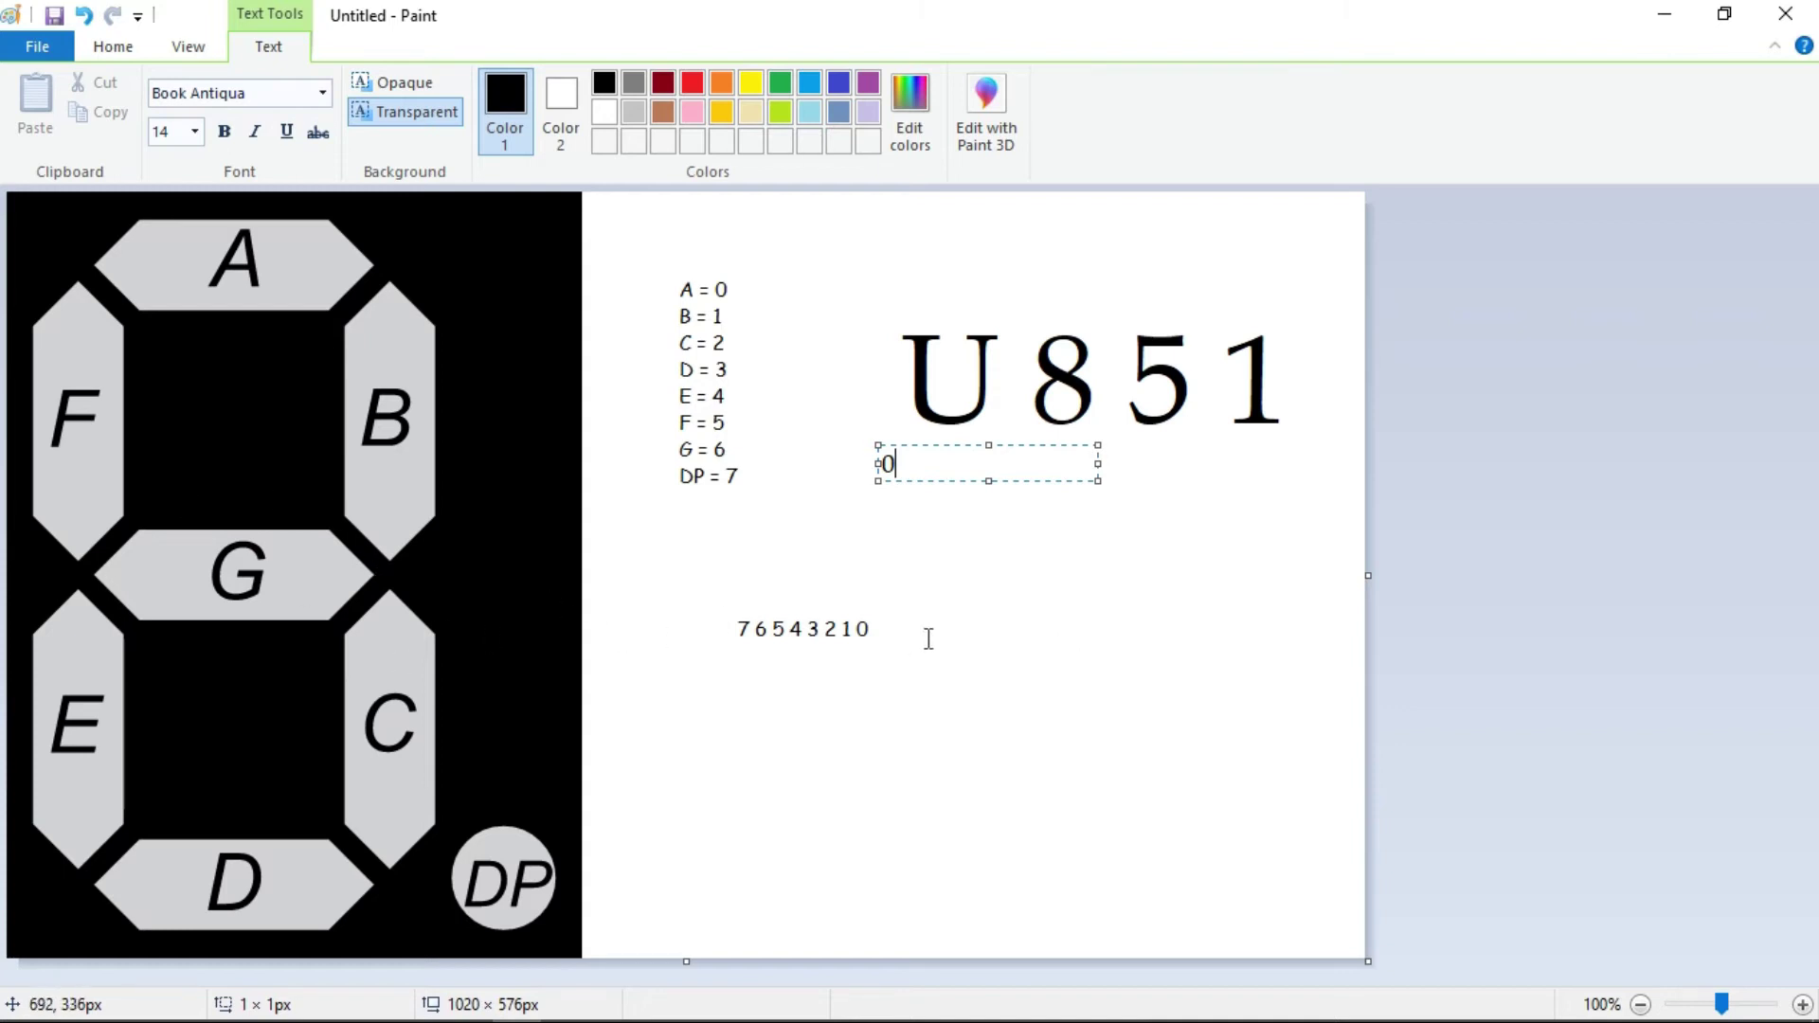
type("0")
type("12")
key("BackSpace")
type("11")
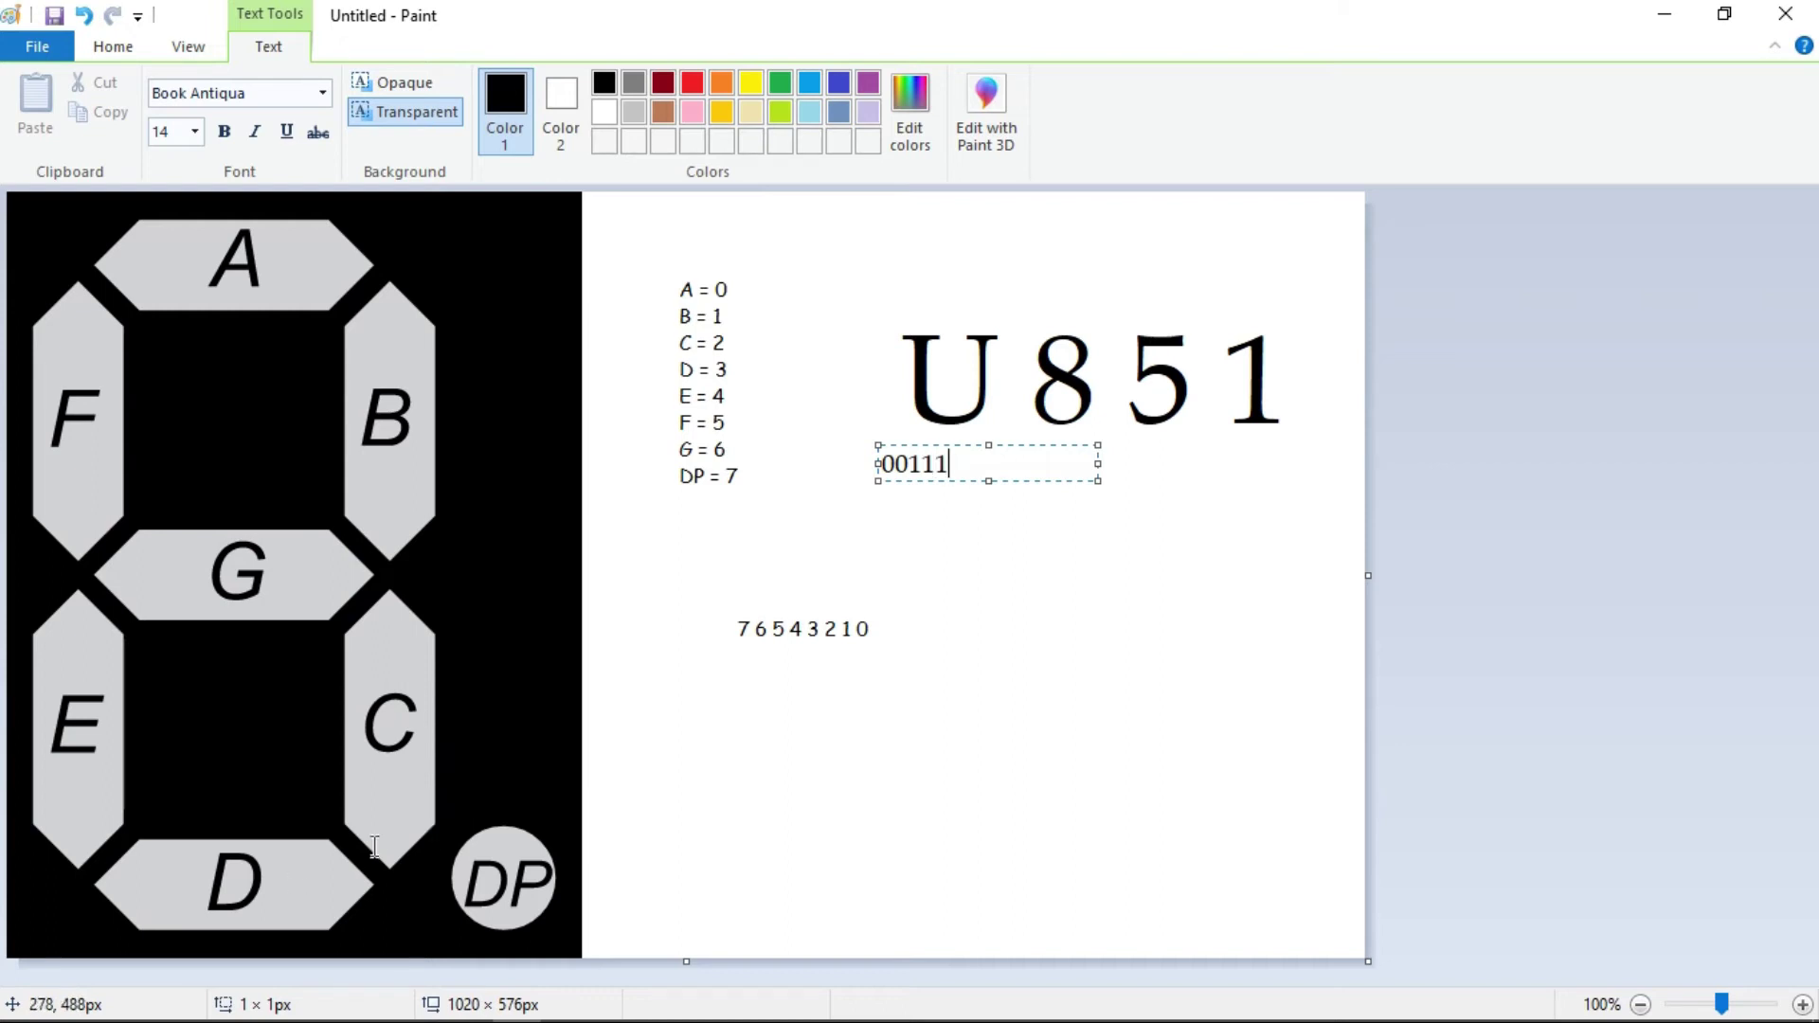
type("1110")
left_click_drag(1097, 446, 999, 445)
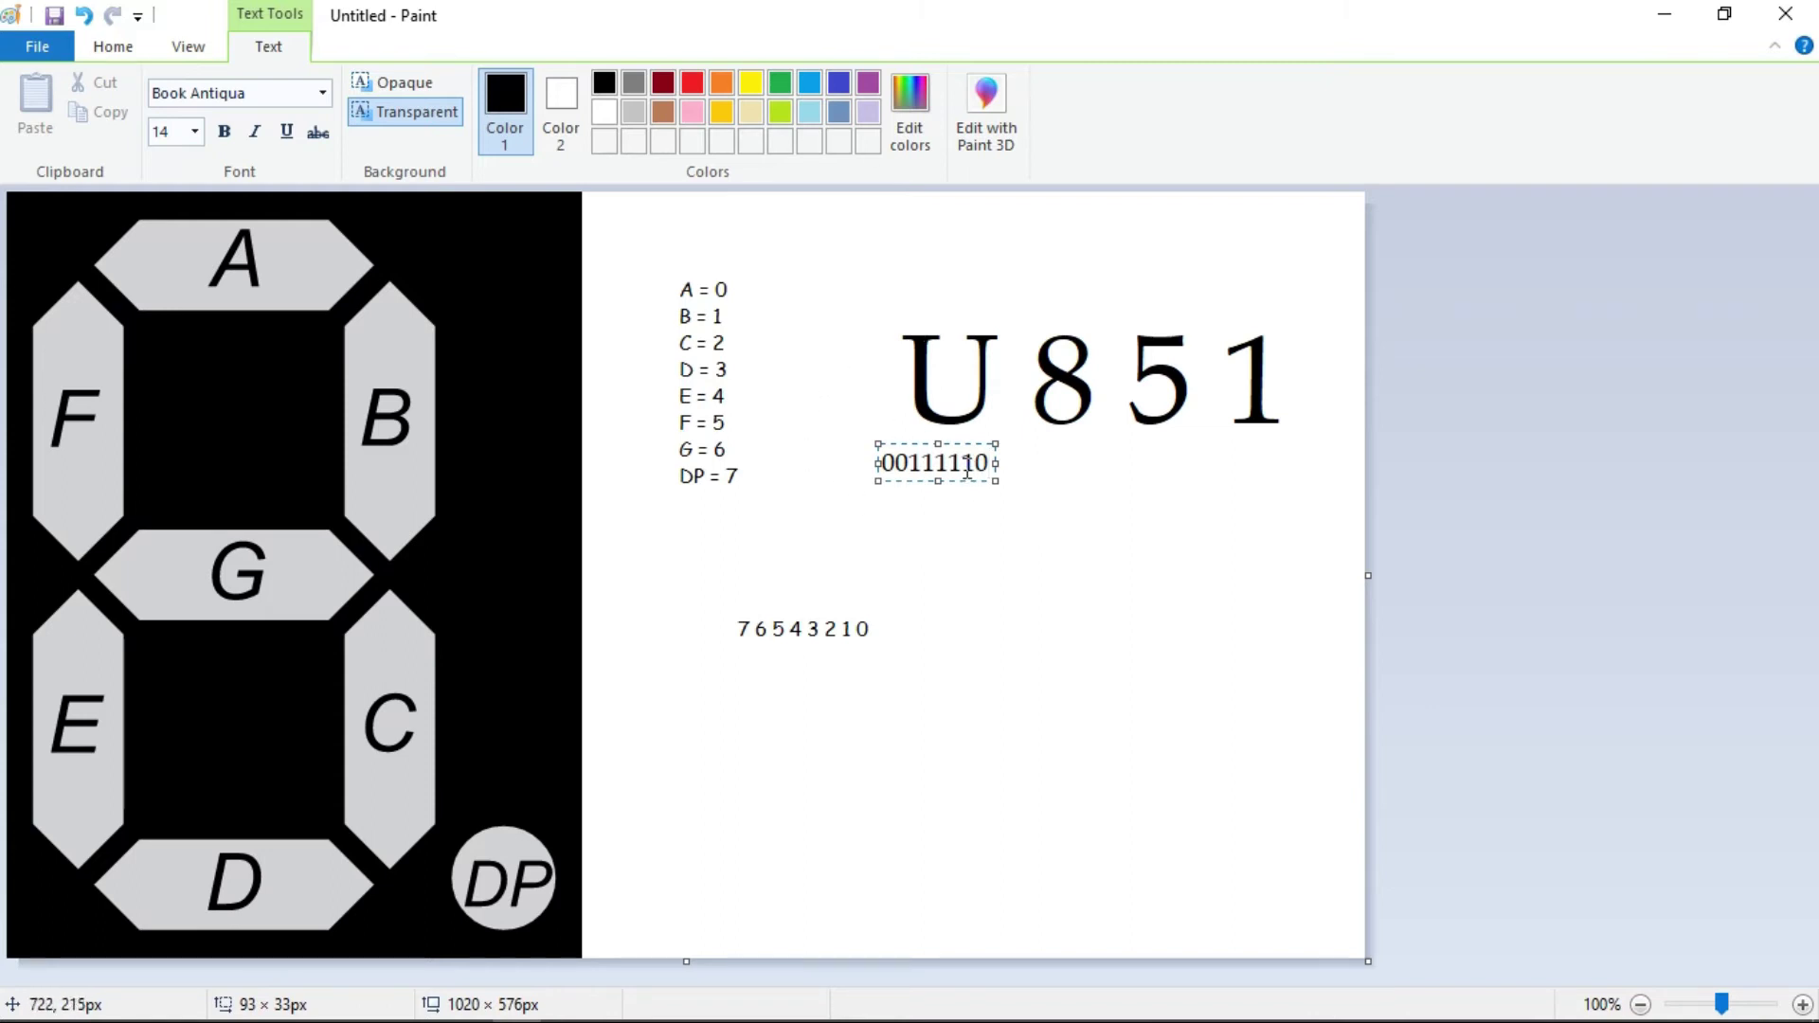
left_click(1010, 462)
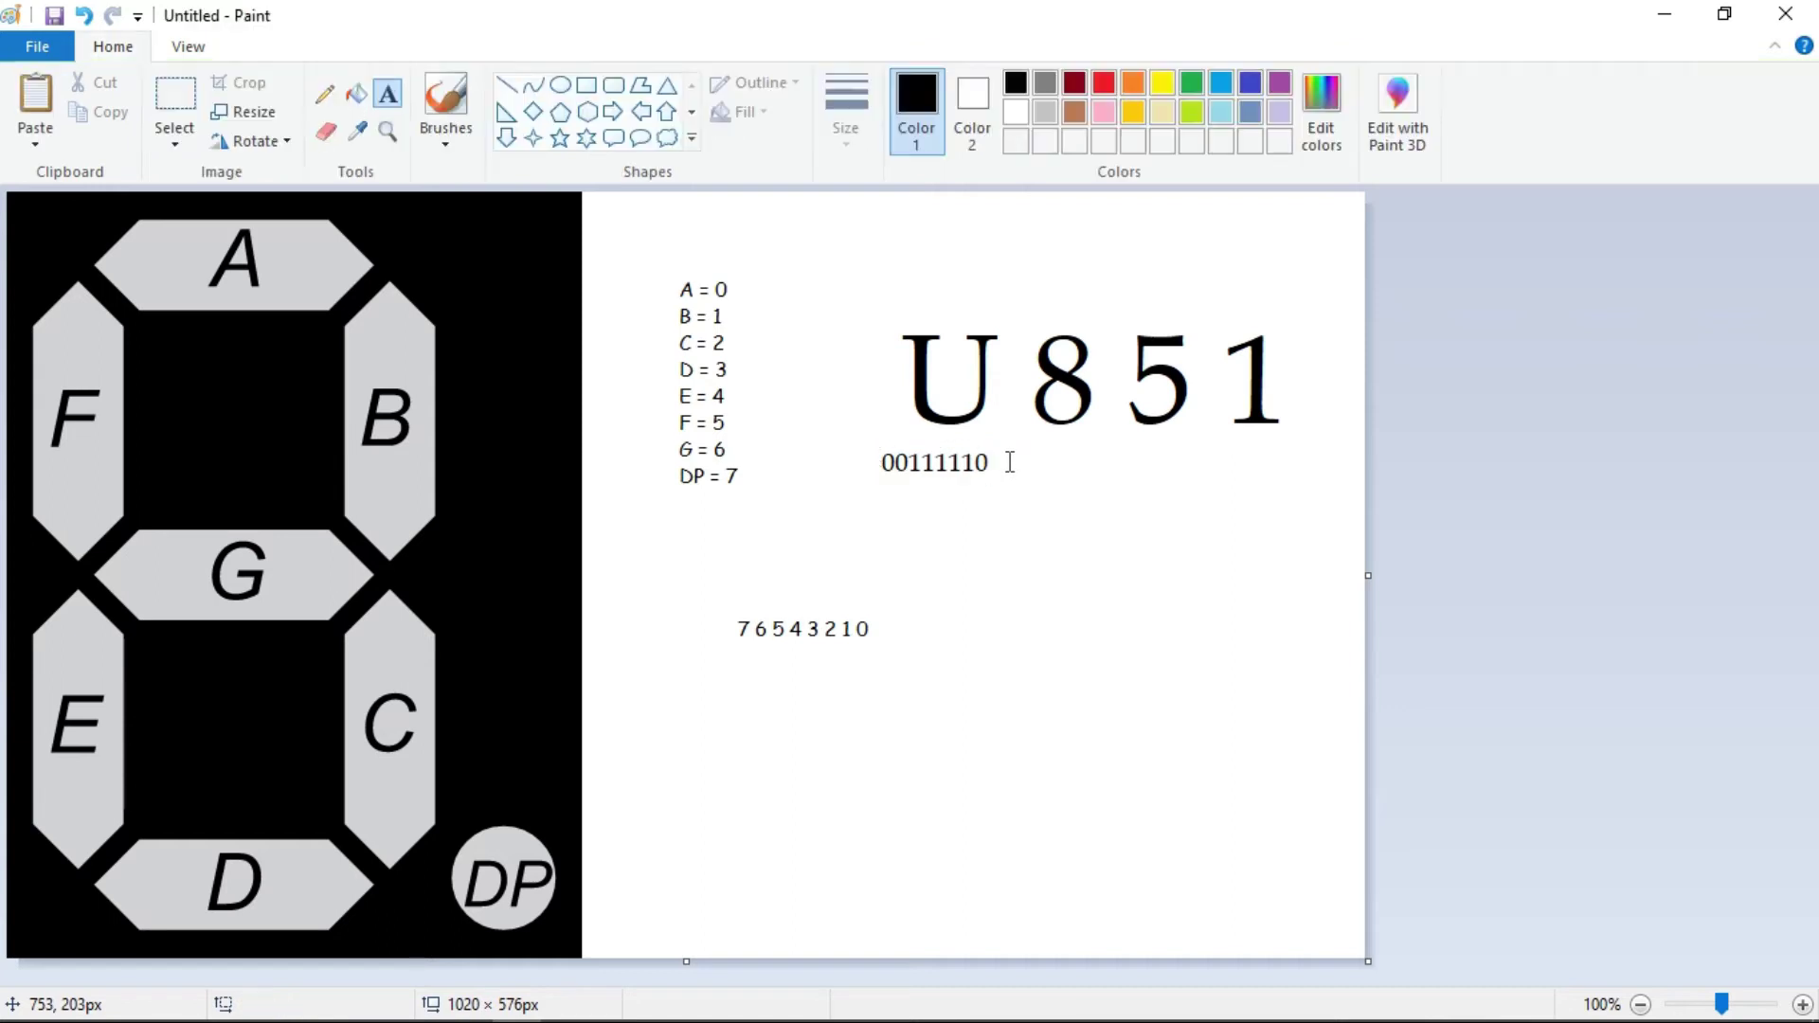
Add the binary code 01111111 below the digit 8 and narrow its text box to fit.
left_click(1010, 461)
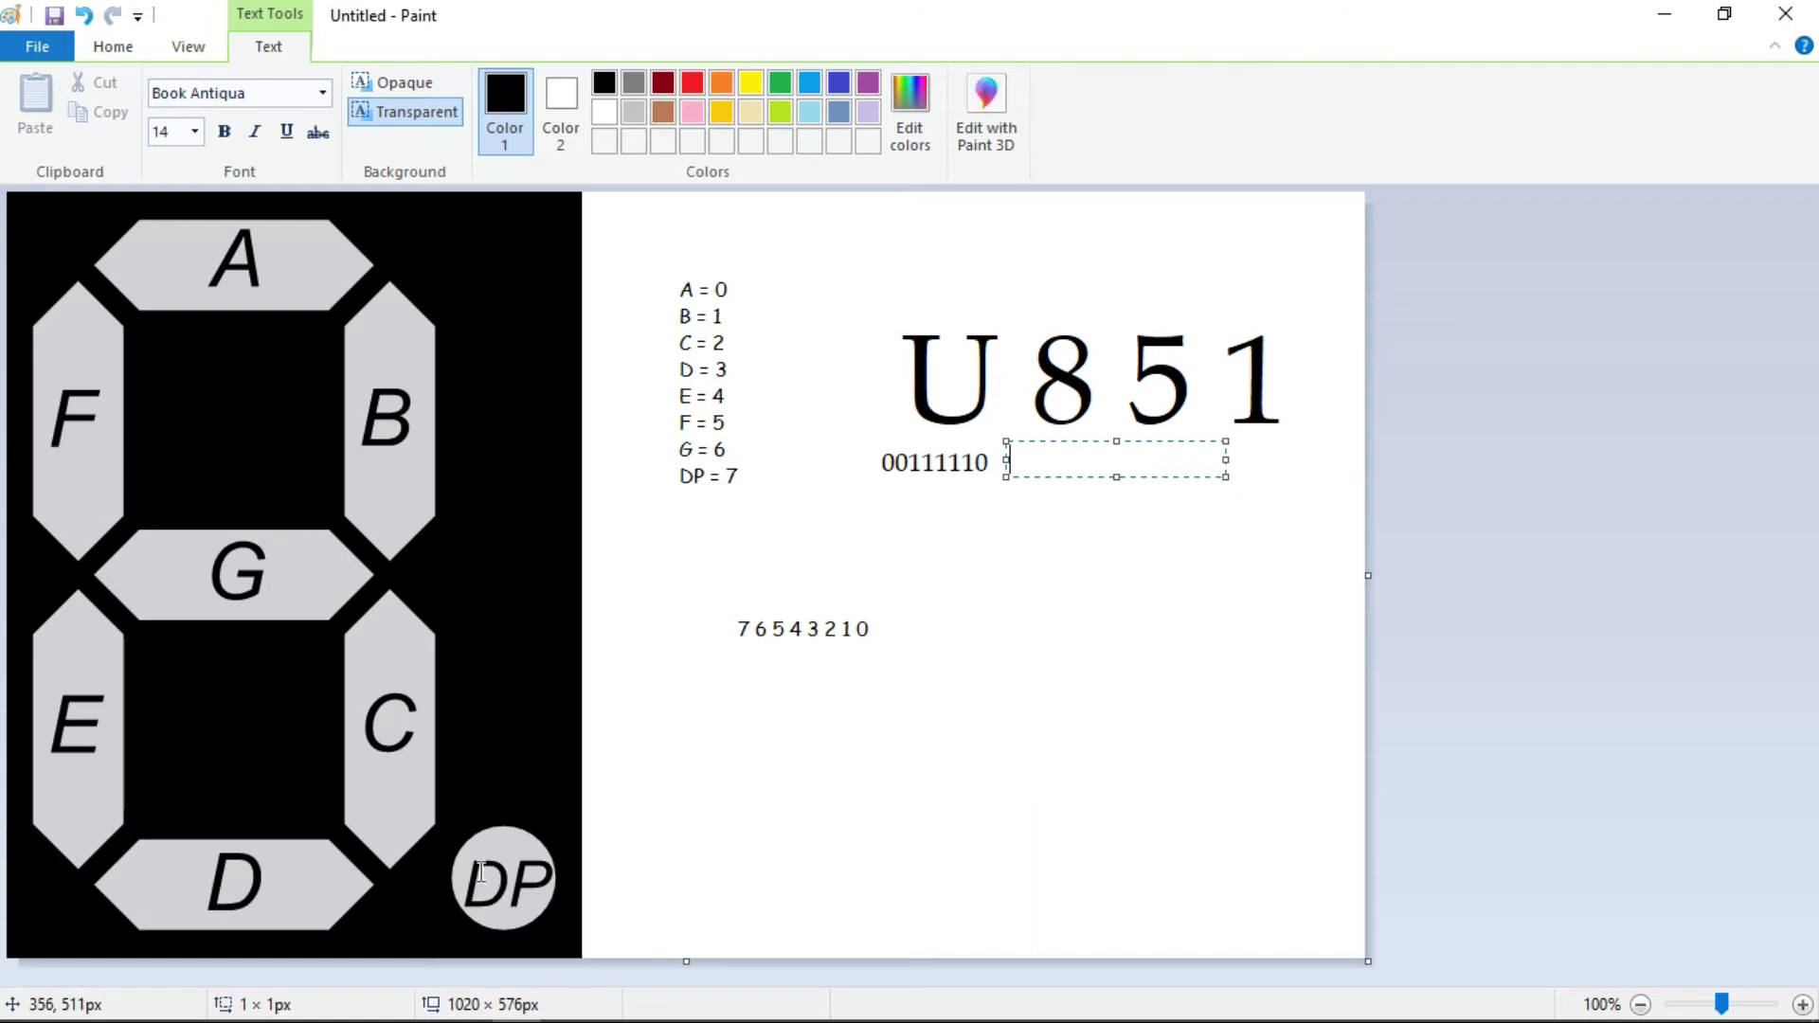
type("11111111")
key("Left")
key("Left")
key("Left")
key("Left")
key("Left")
key("Left")
key("Left")
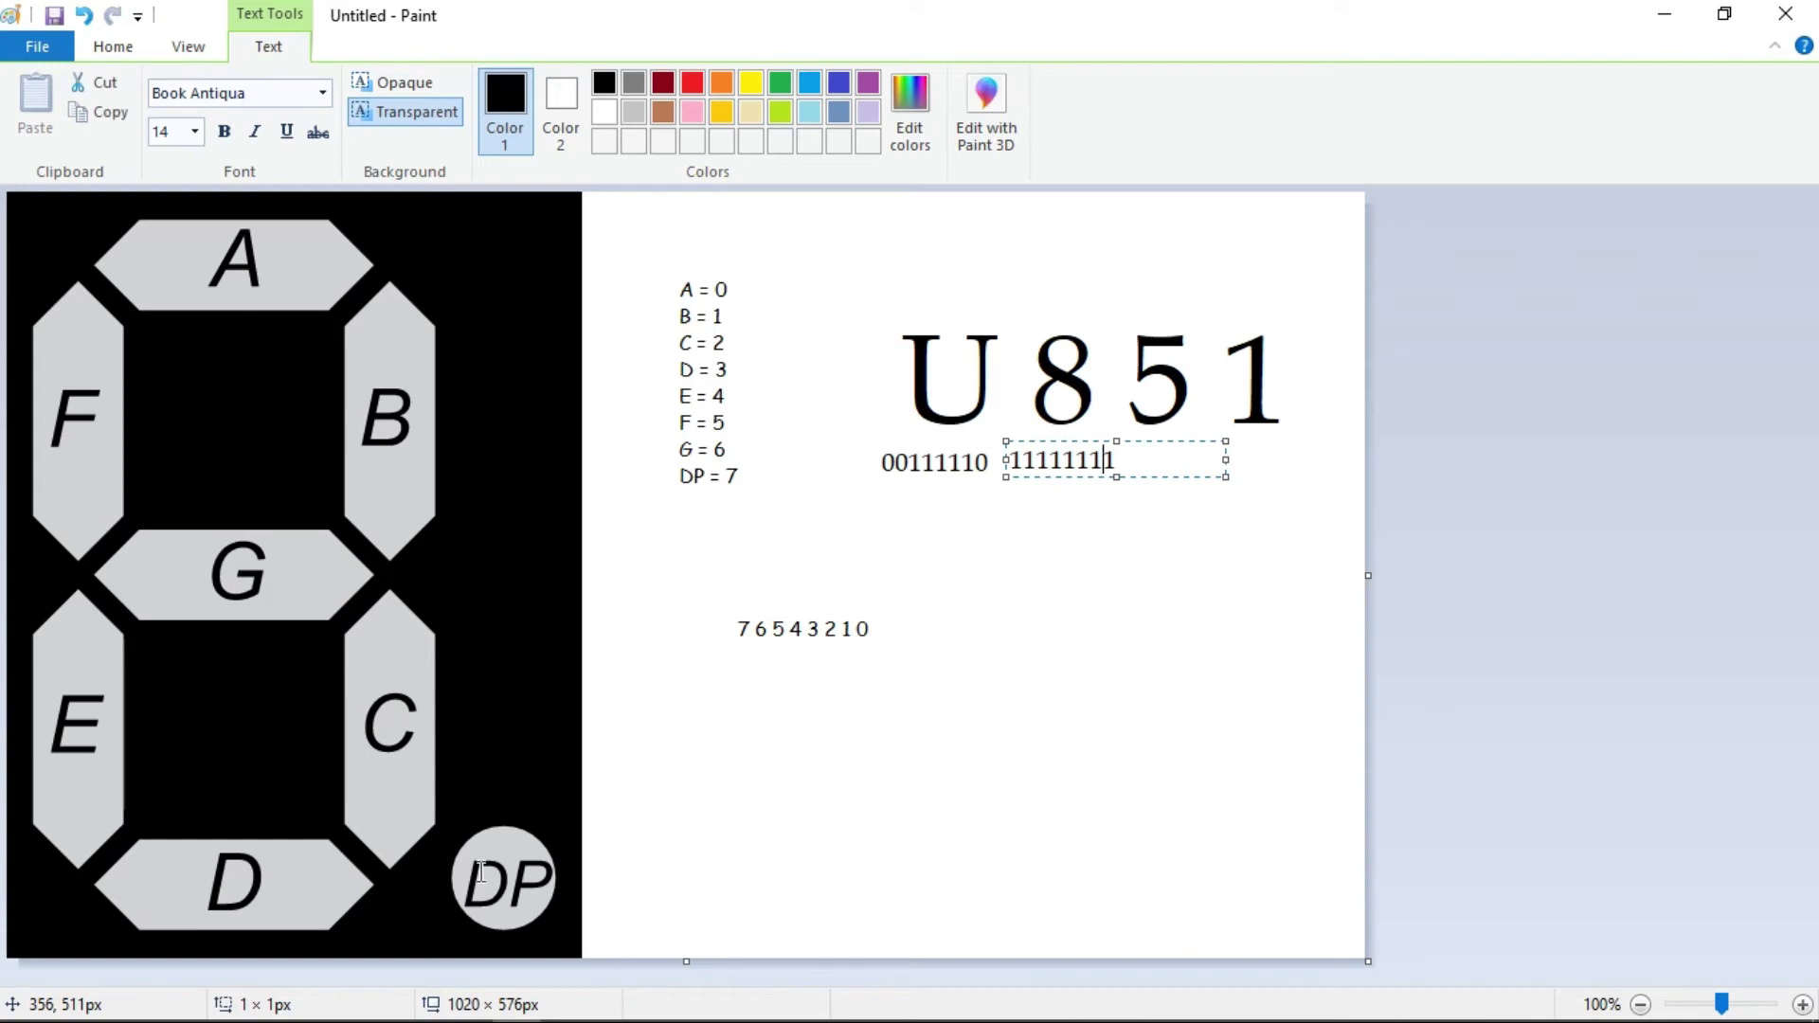
key("BackSpace")
type("0")
key("Right")
key("Right")
key("Right")
key("Right")
key("Right")
key("Right")
key("Right")
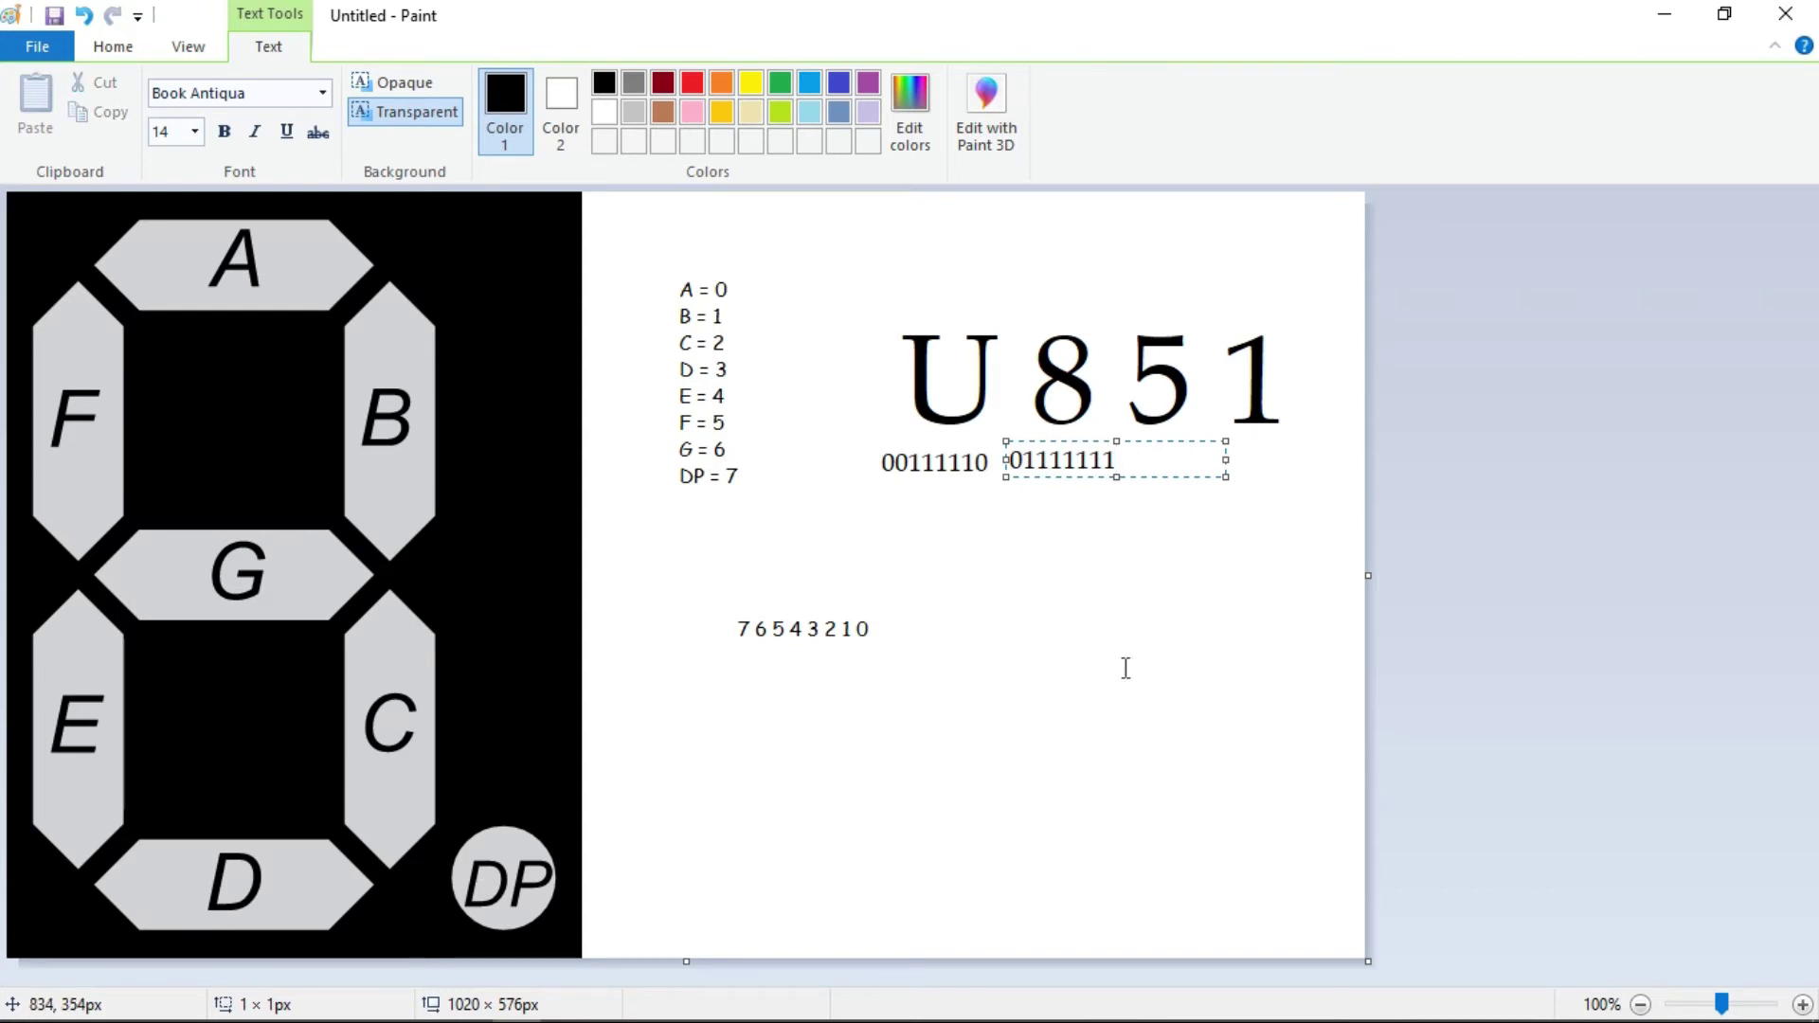
left_click_drag(1226, 458, 1125, 458)
left_click(1139, 462)
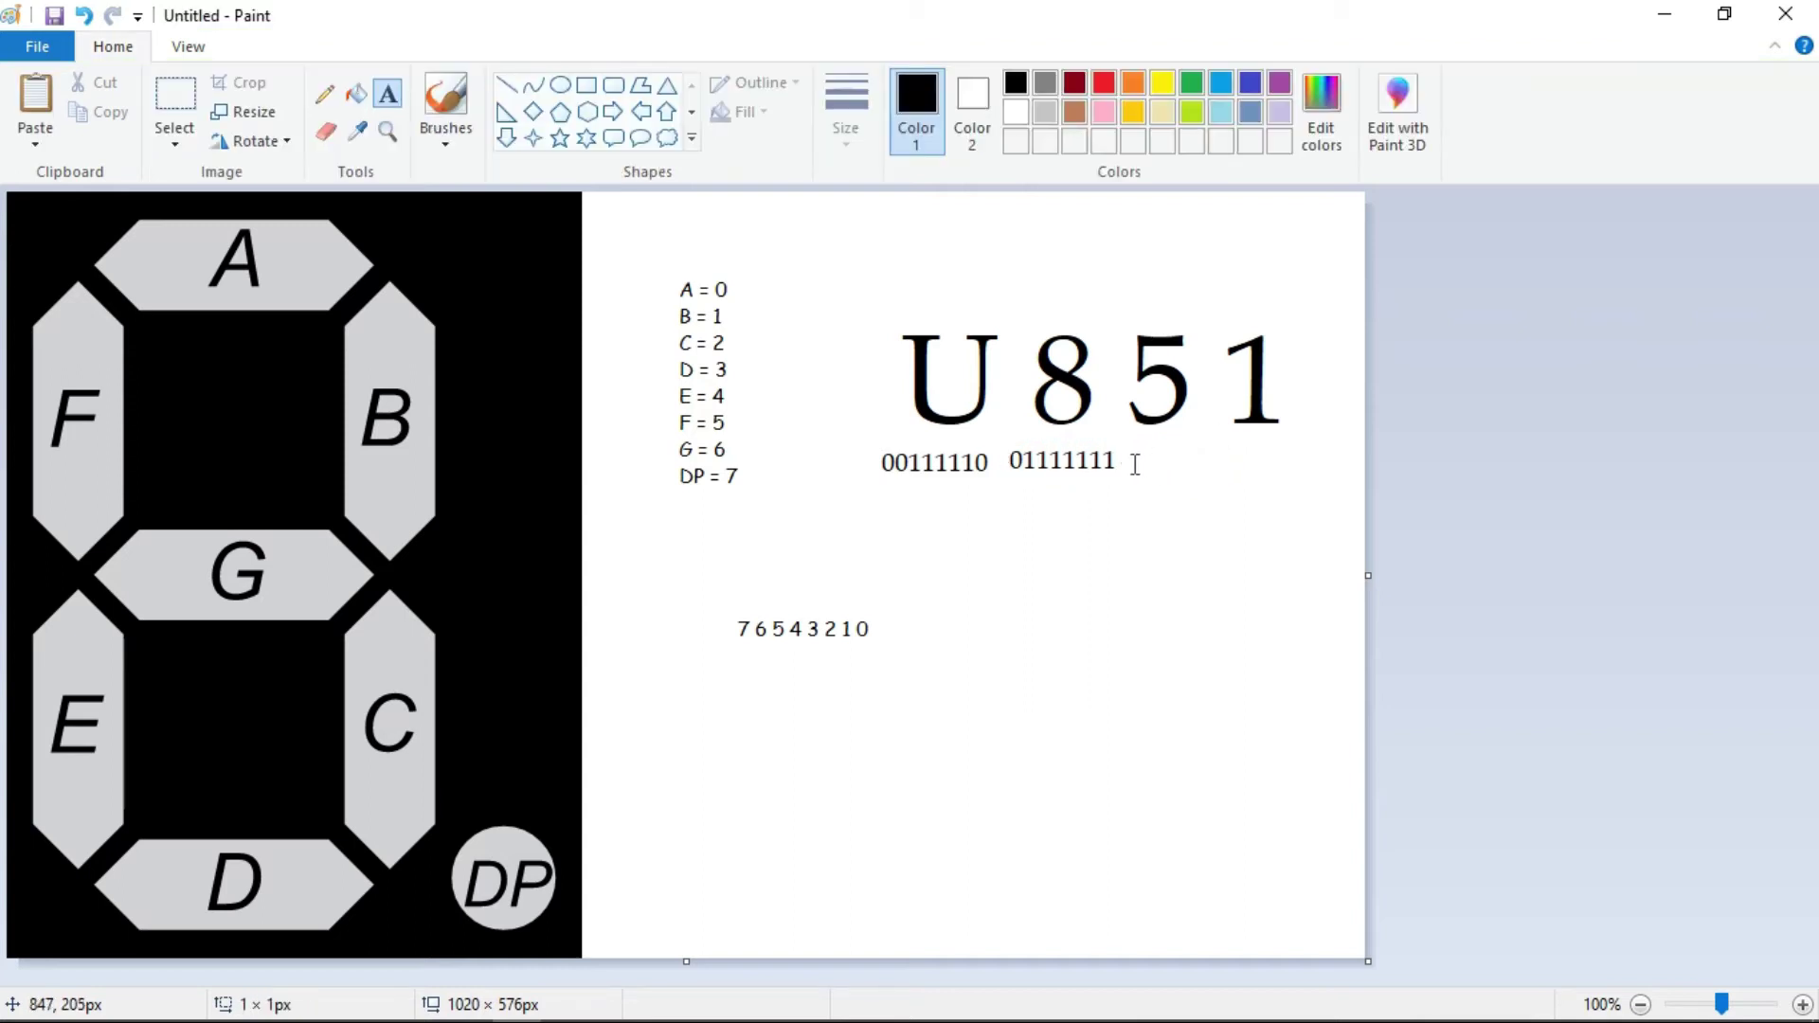
Add the binary code 01101101 below the digit 5, beside the code for 8.
left_click(1133, 455)
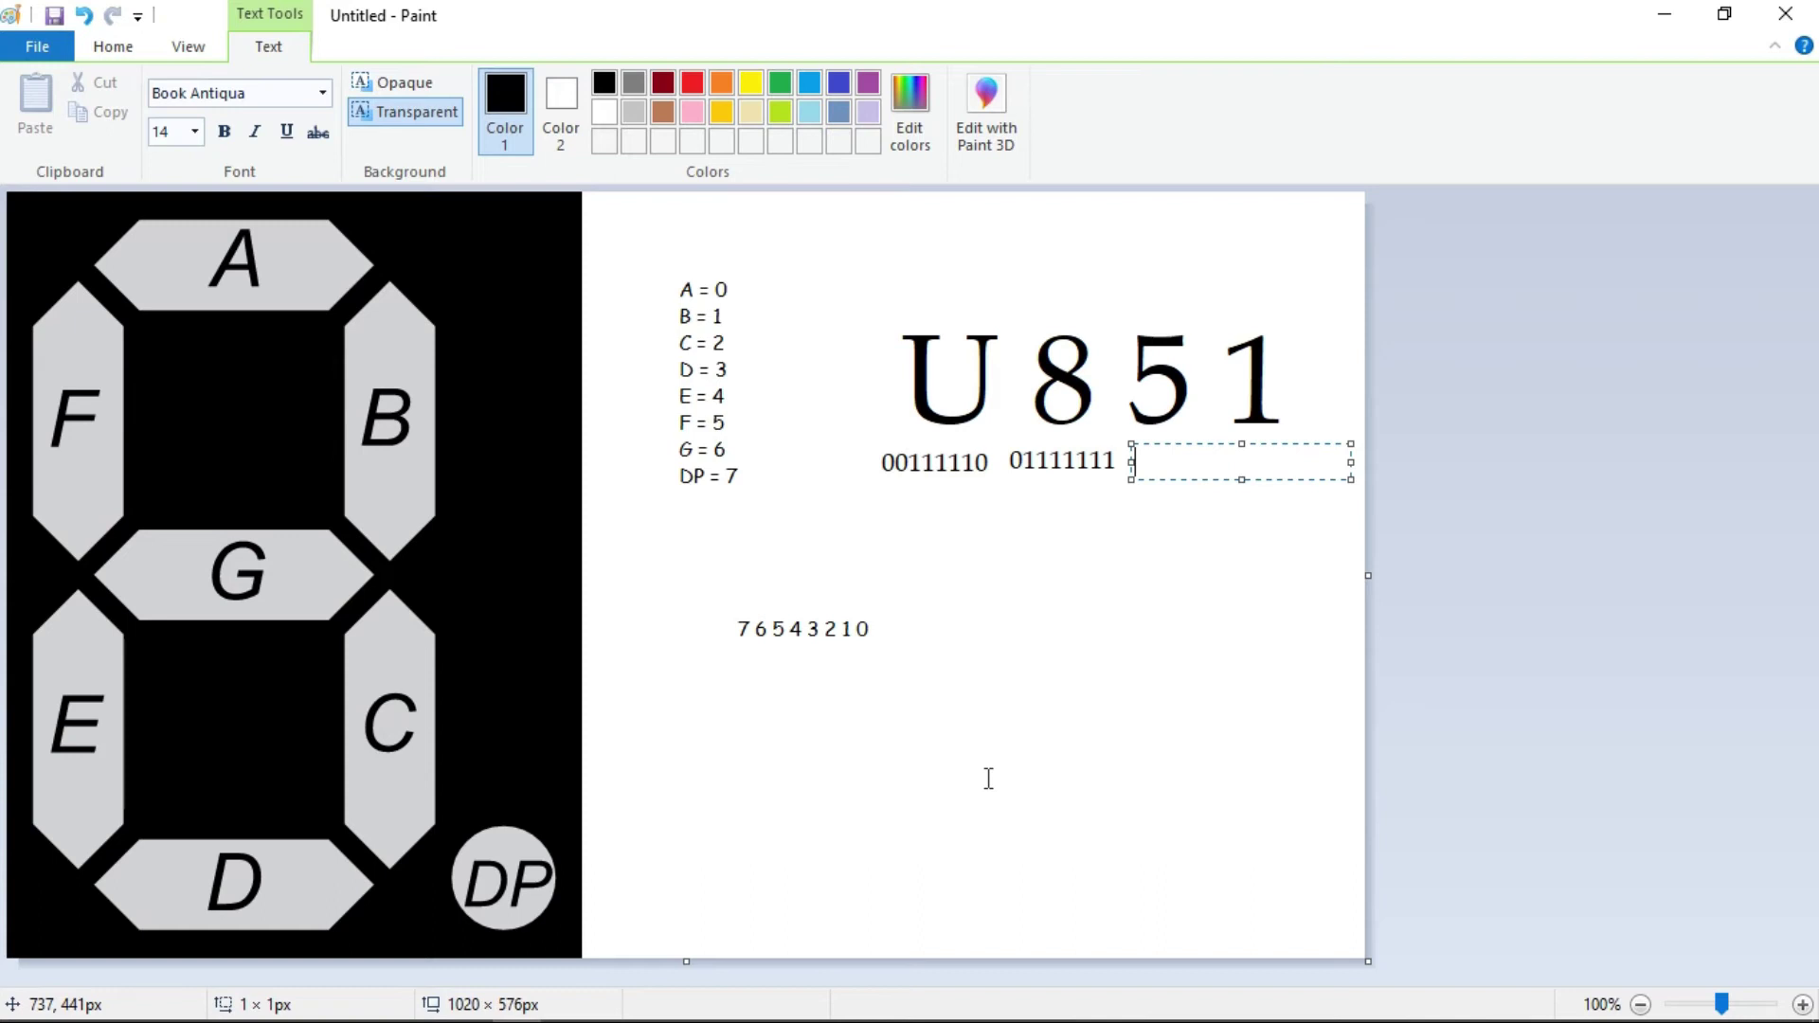
type("01101101")
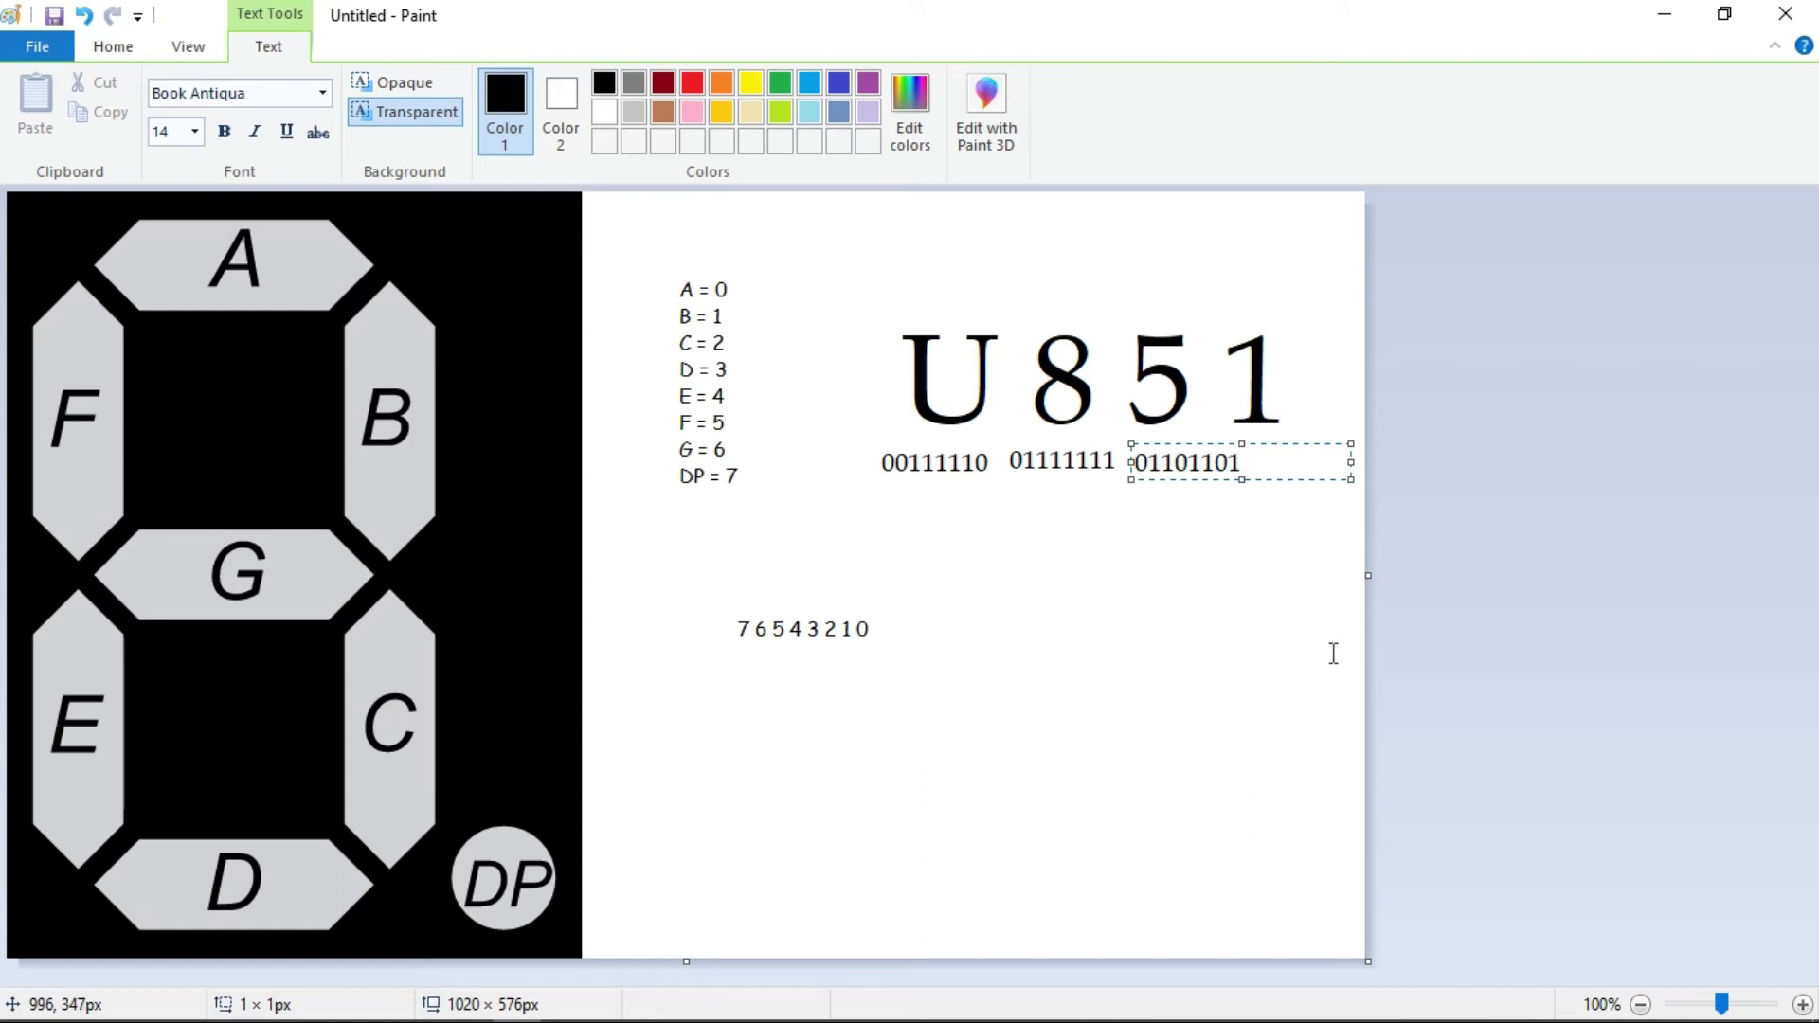
left_click(1251, 516)
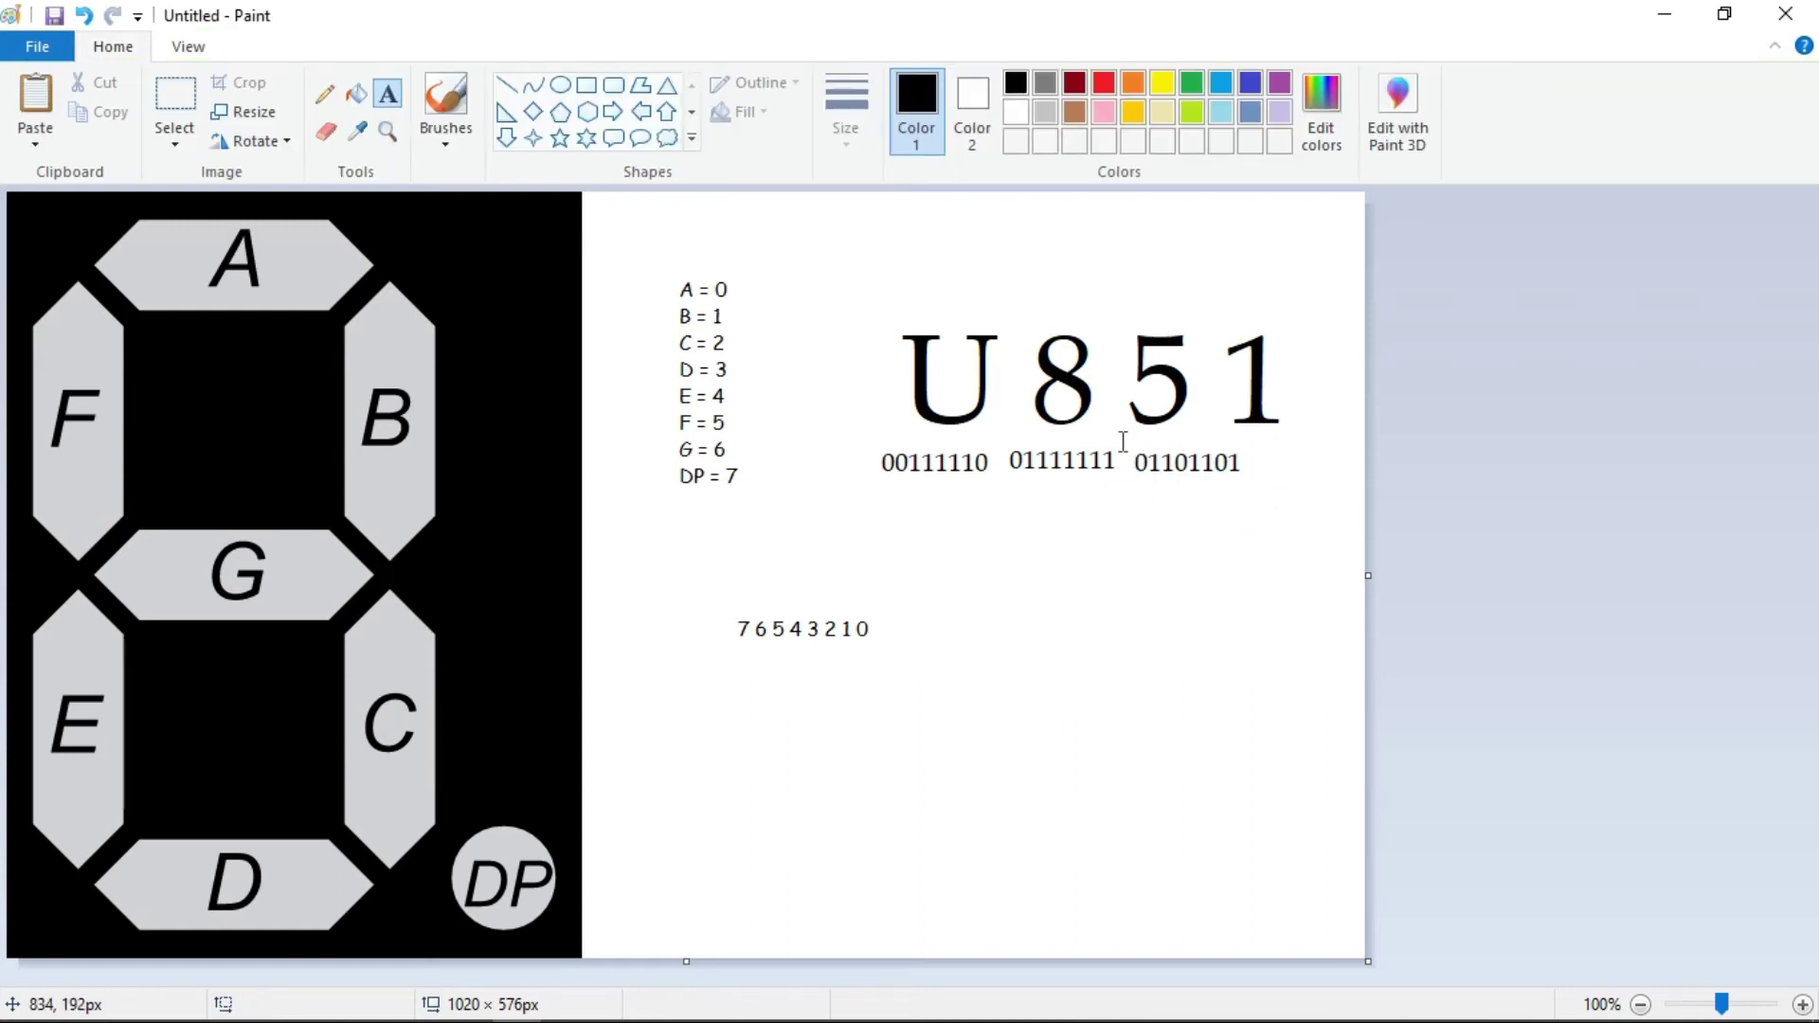
Add the binary code 00000110 below the digit 1 and place it on the canvas.
left_click(1254, 453)
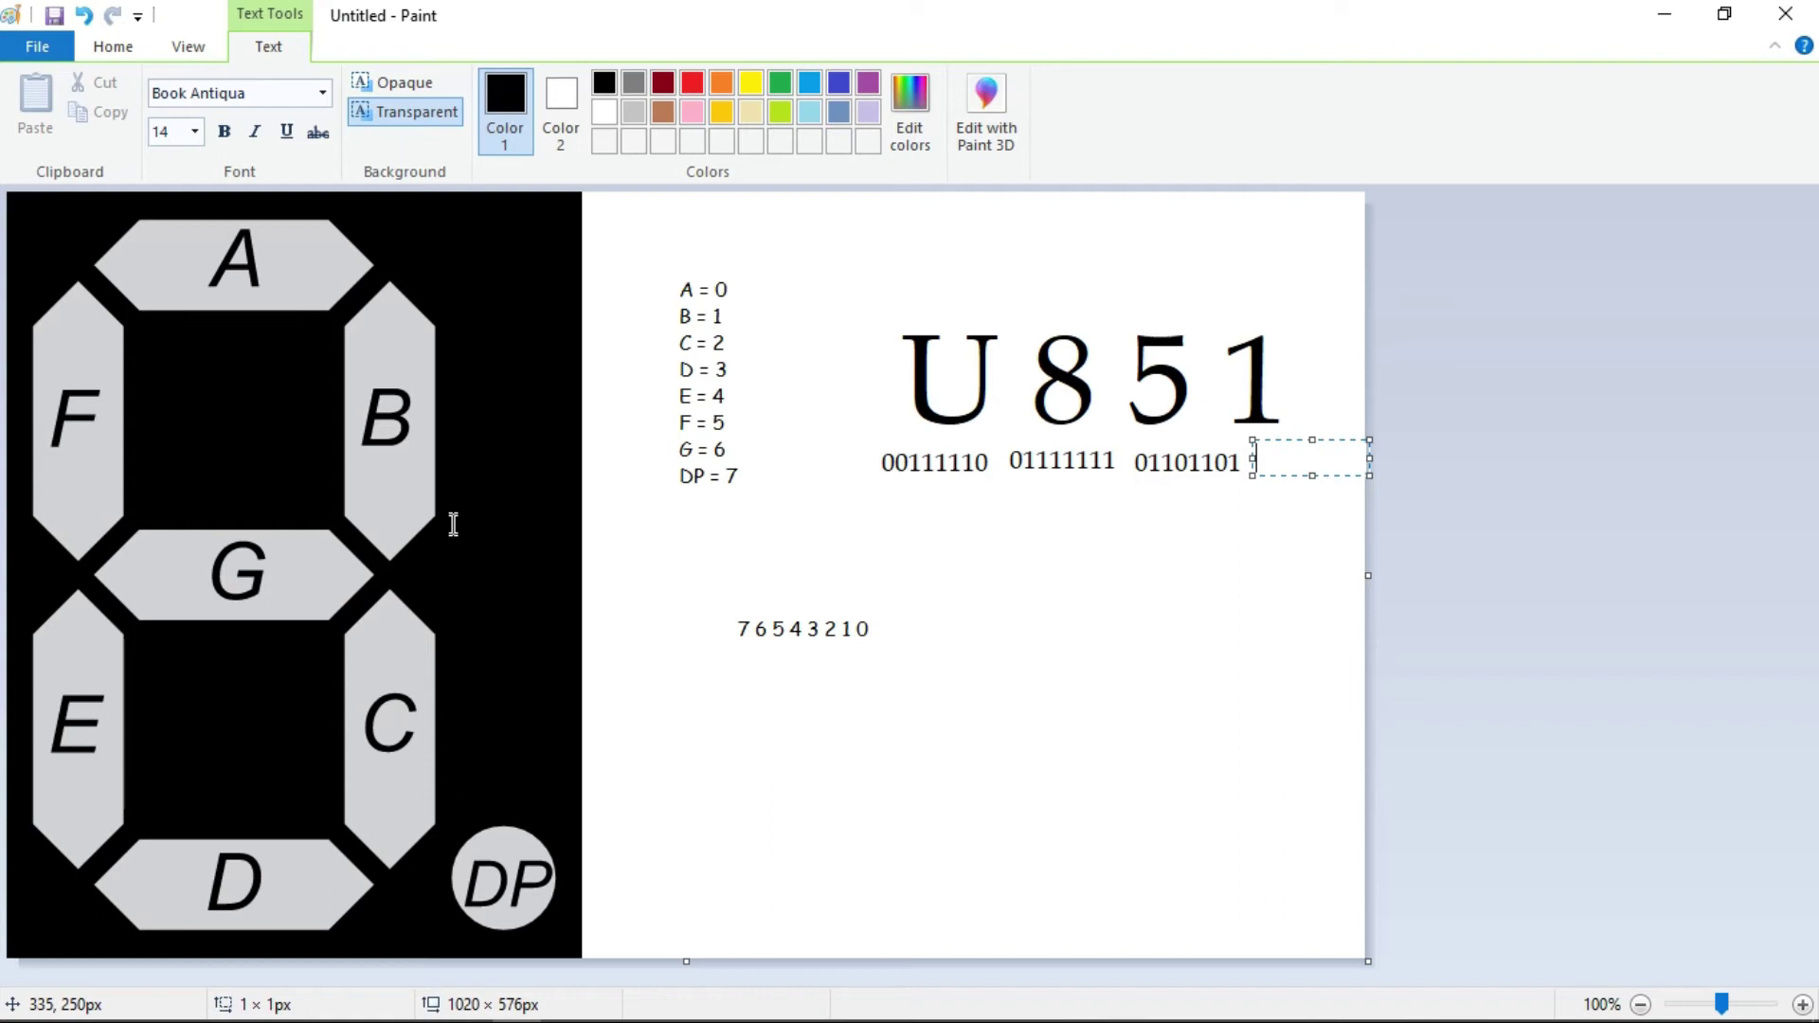
type("00000110")
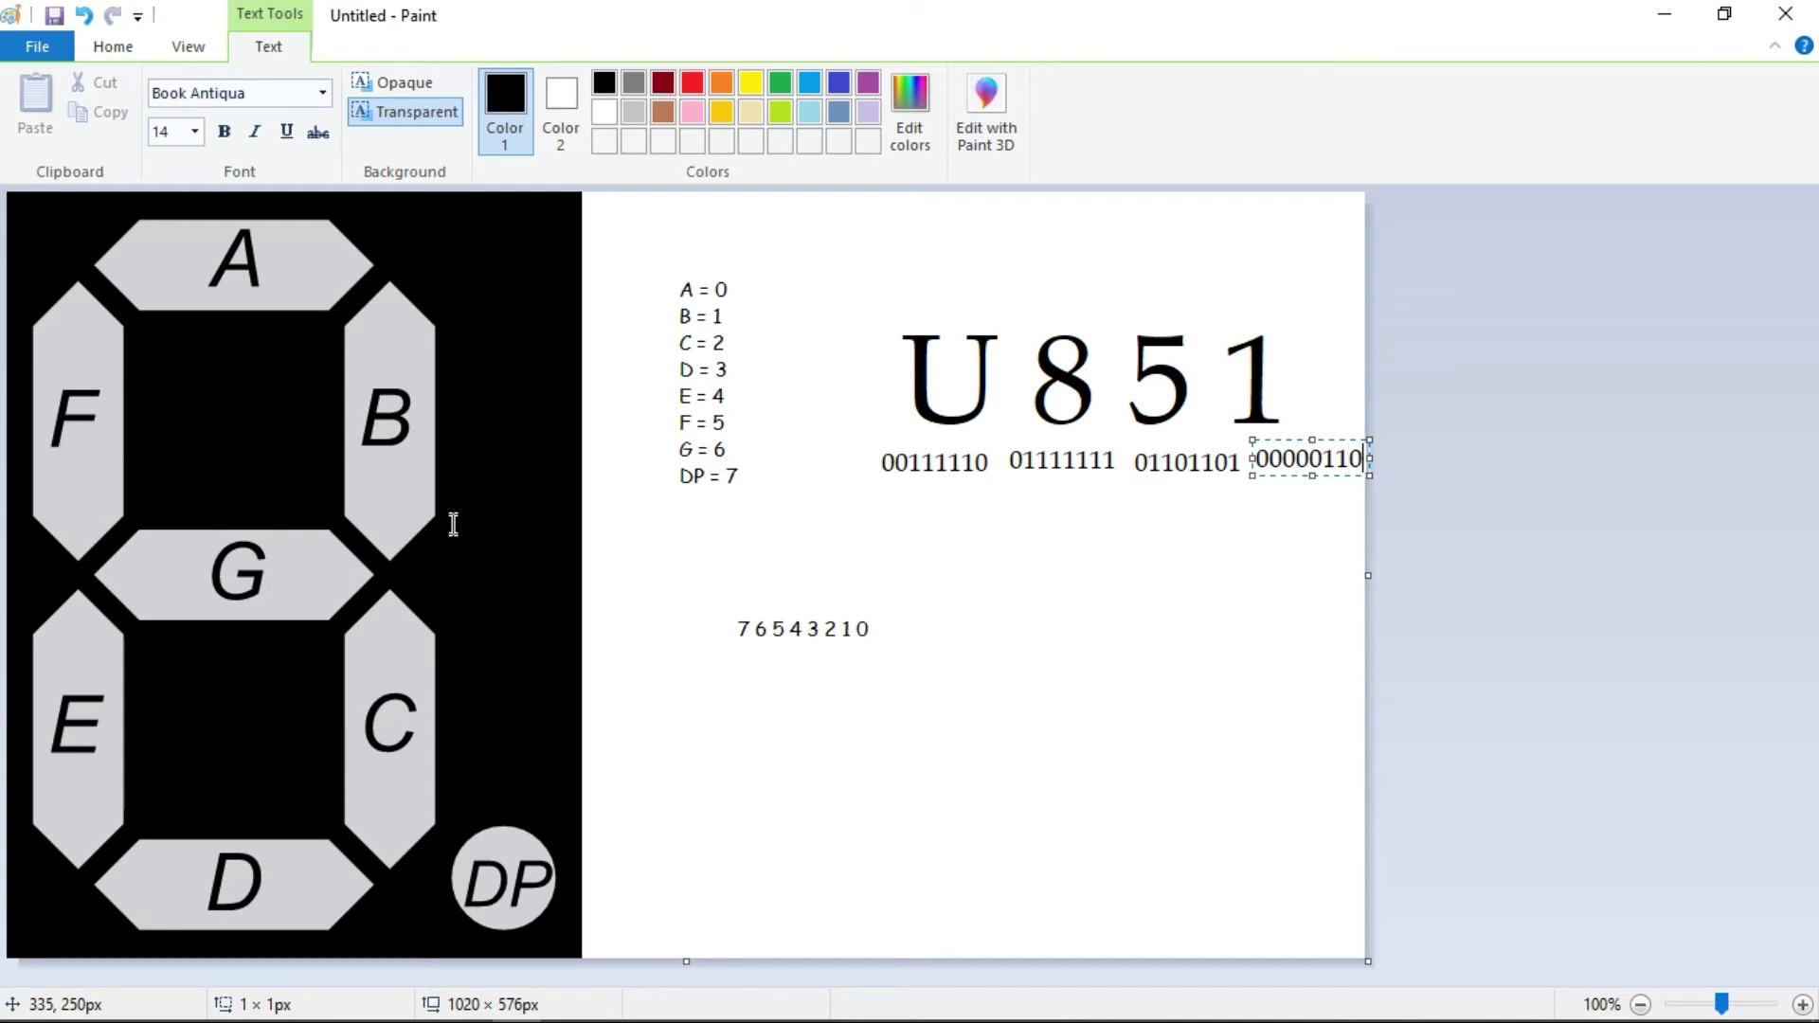
key("Left")
key("Left")
key("Left")
key("Left")
key("Left")
key("Left")
key("Left")
key("Left")
left_click(1156, 587)
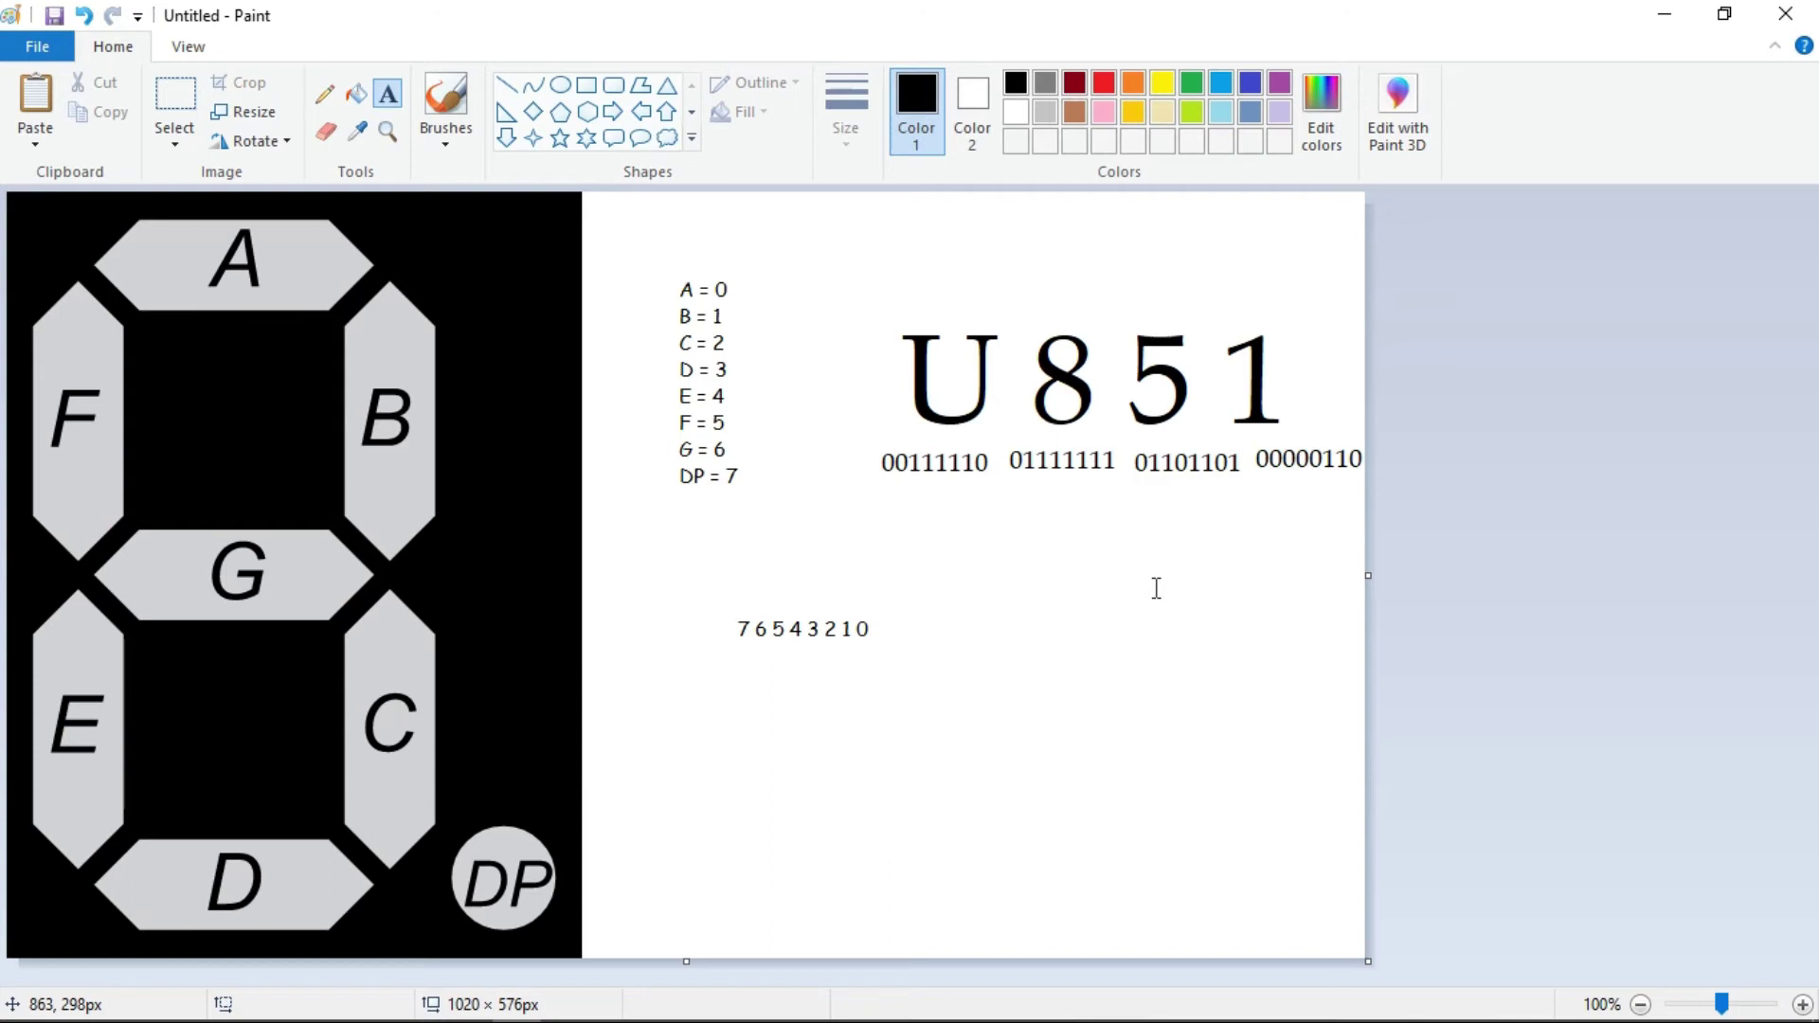
Launch CodeVisionAVR Evaluation and look over the PORTB code in run.c.
key("super")
type("code")
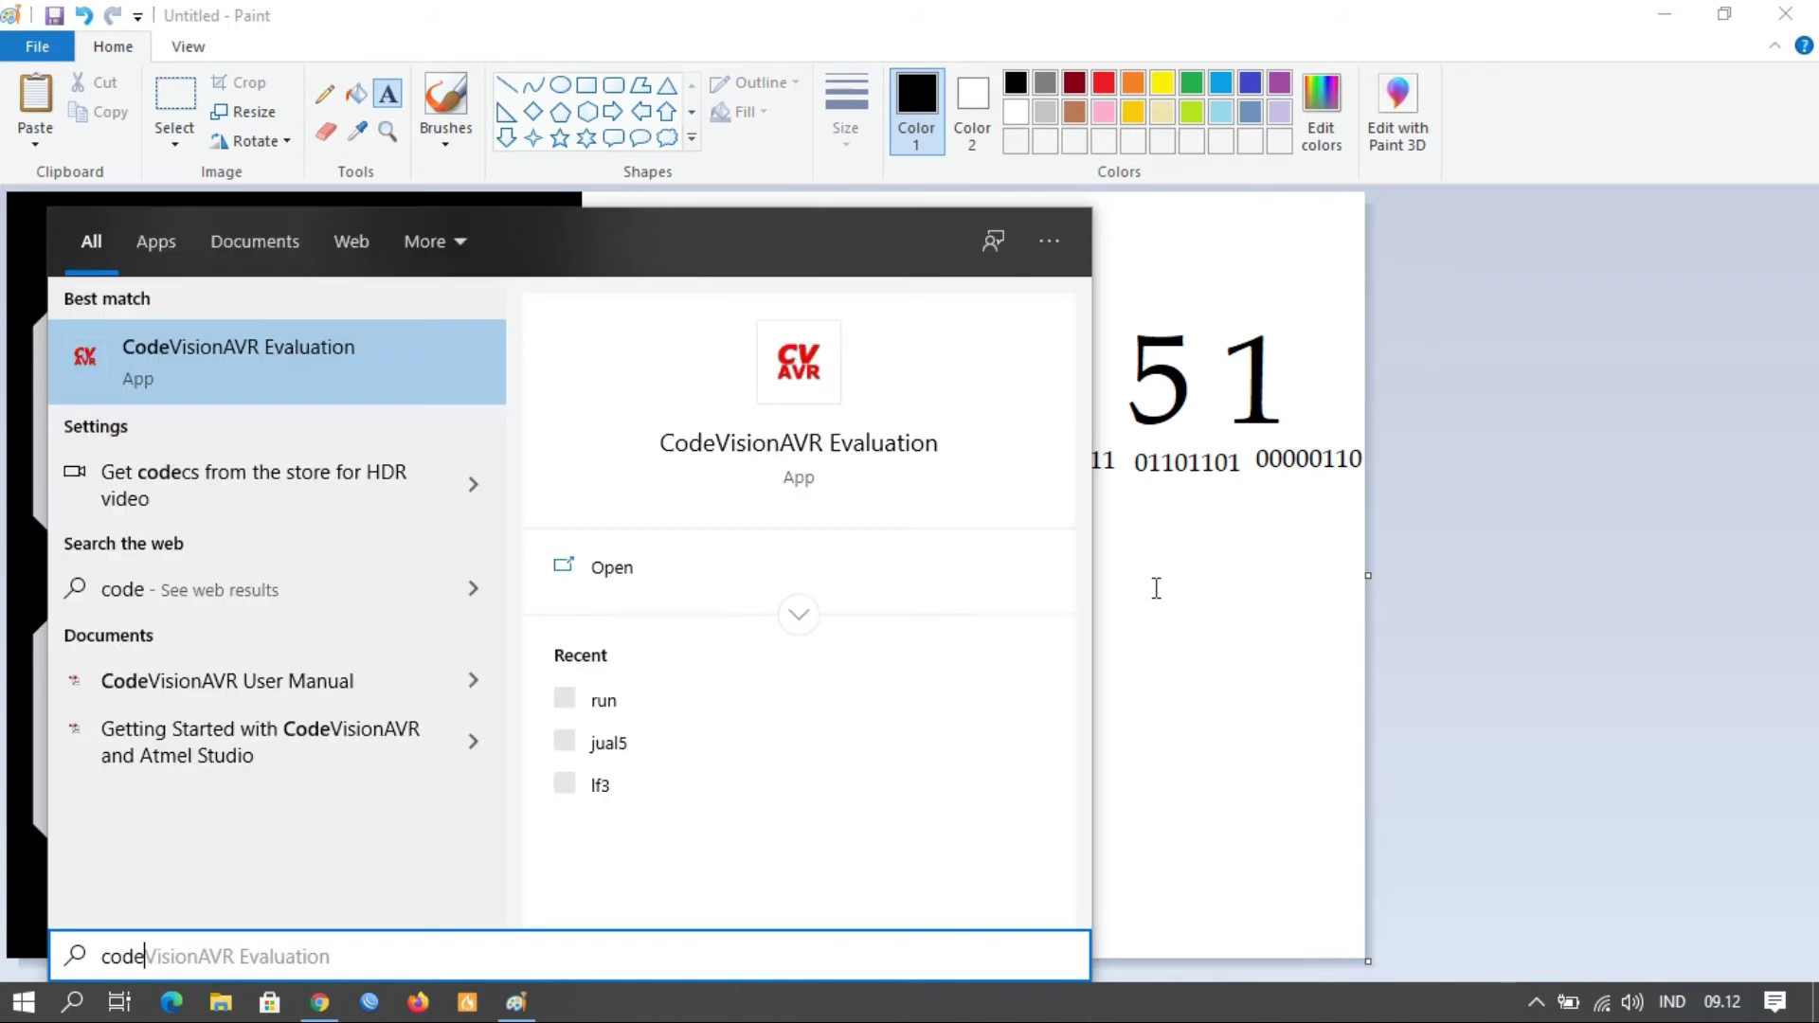
key("Return")
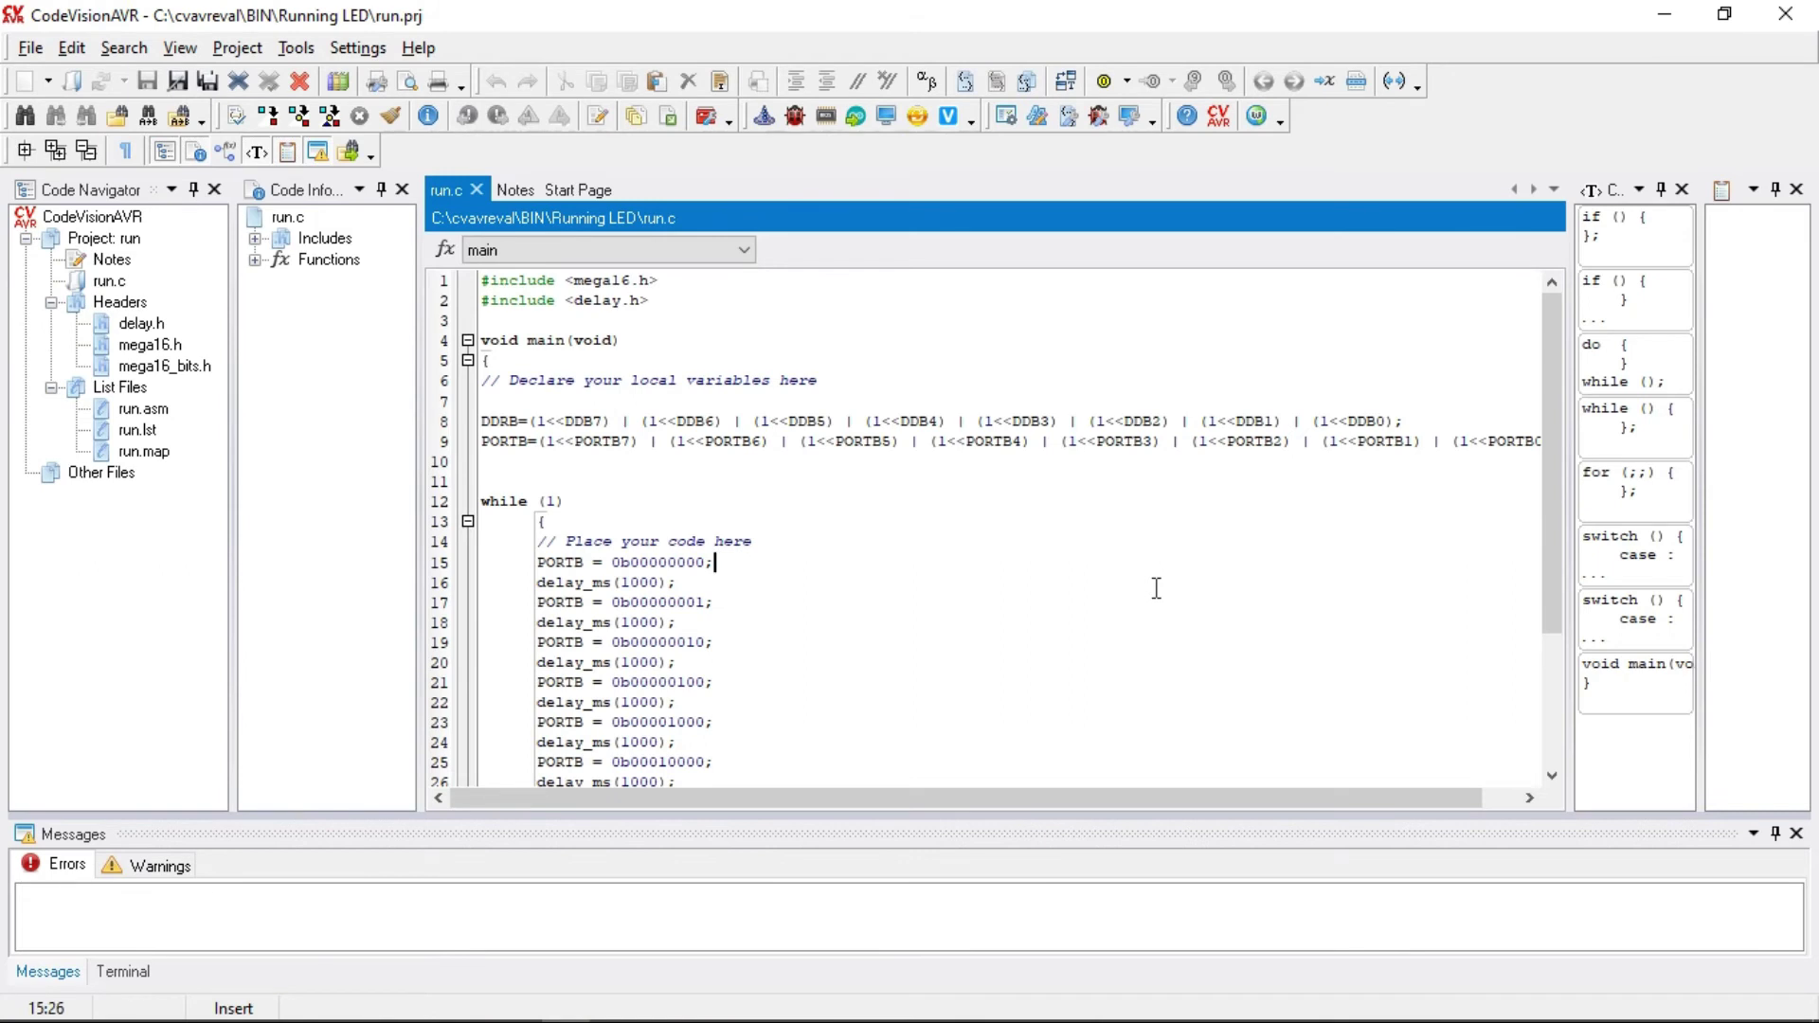
scroll(772, 521, "down", 4)
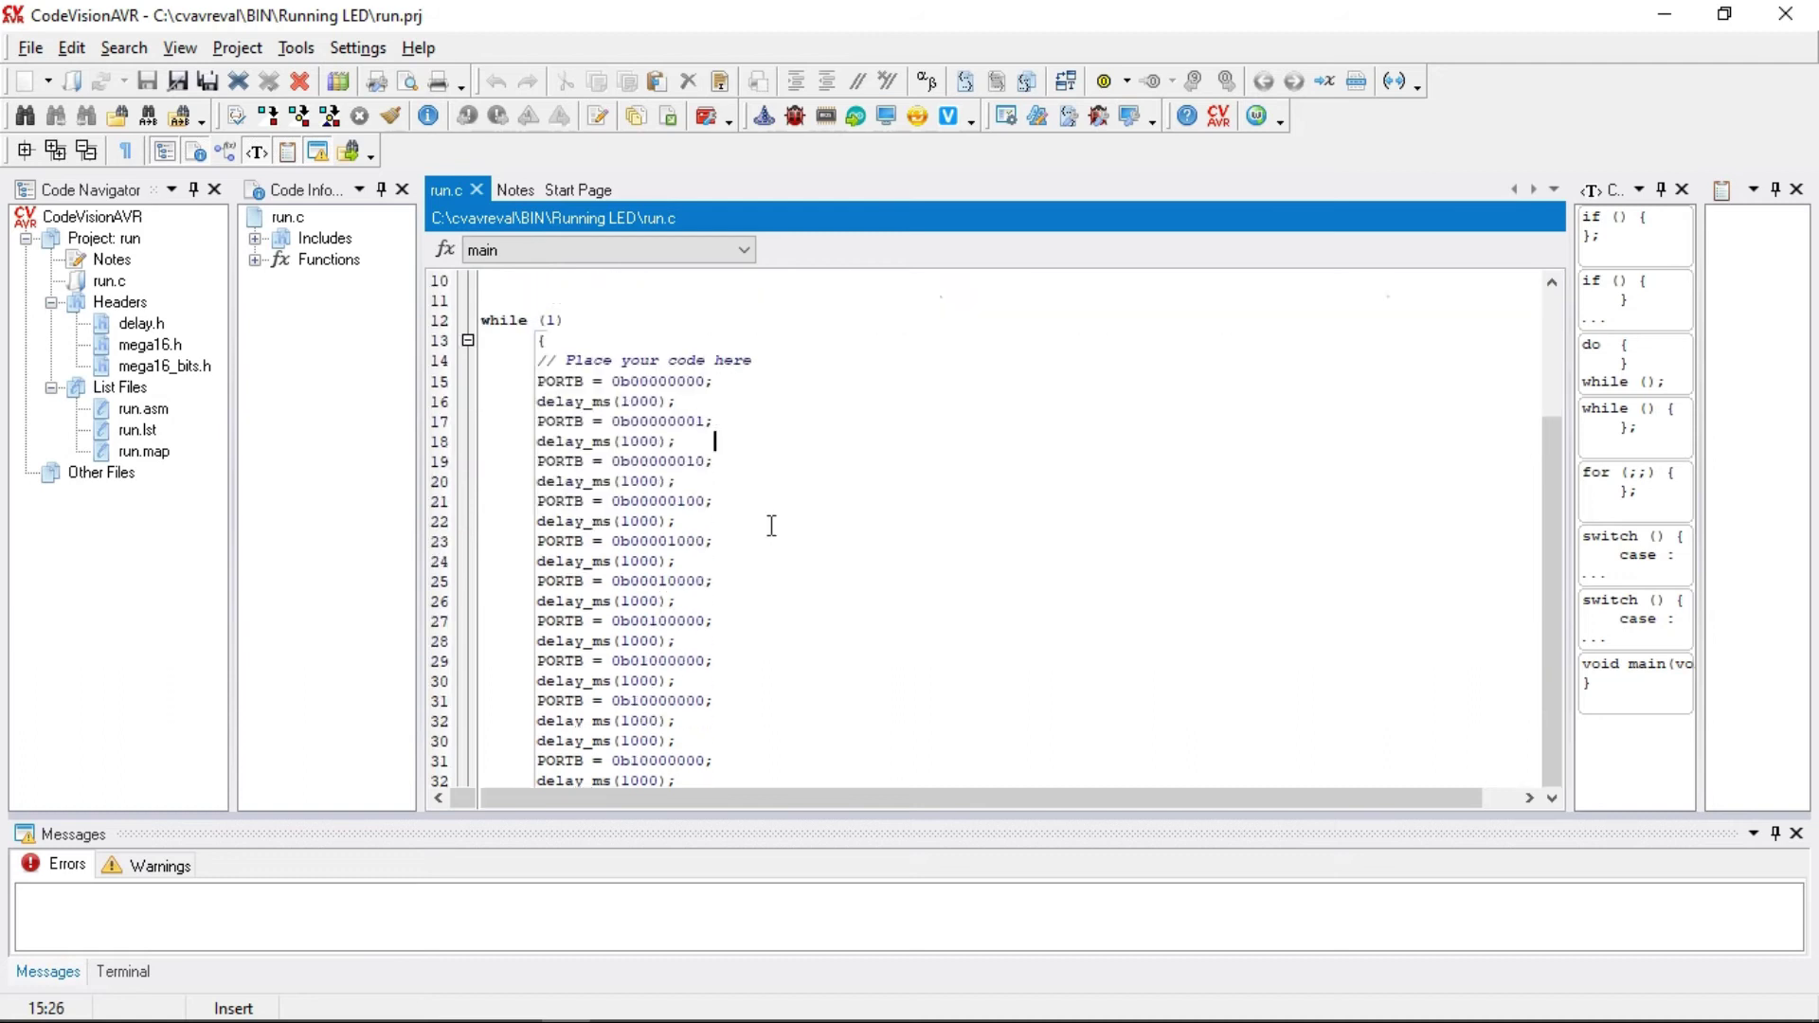
scroll(775, 535, "up", 4)
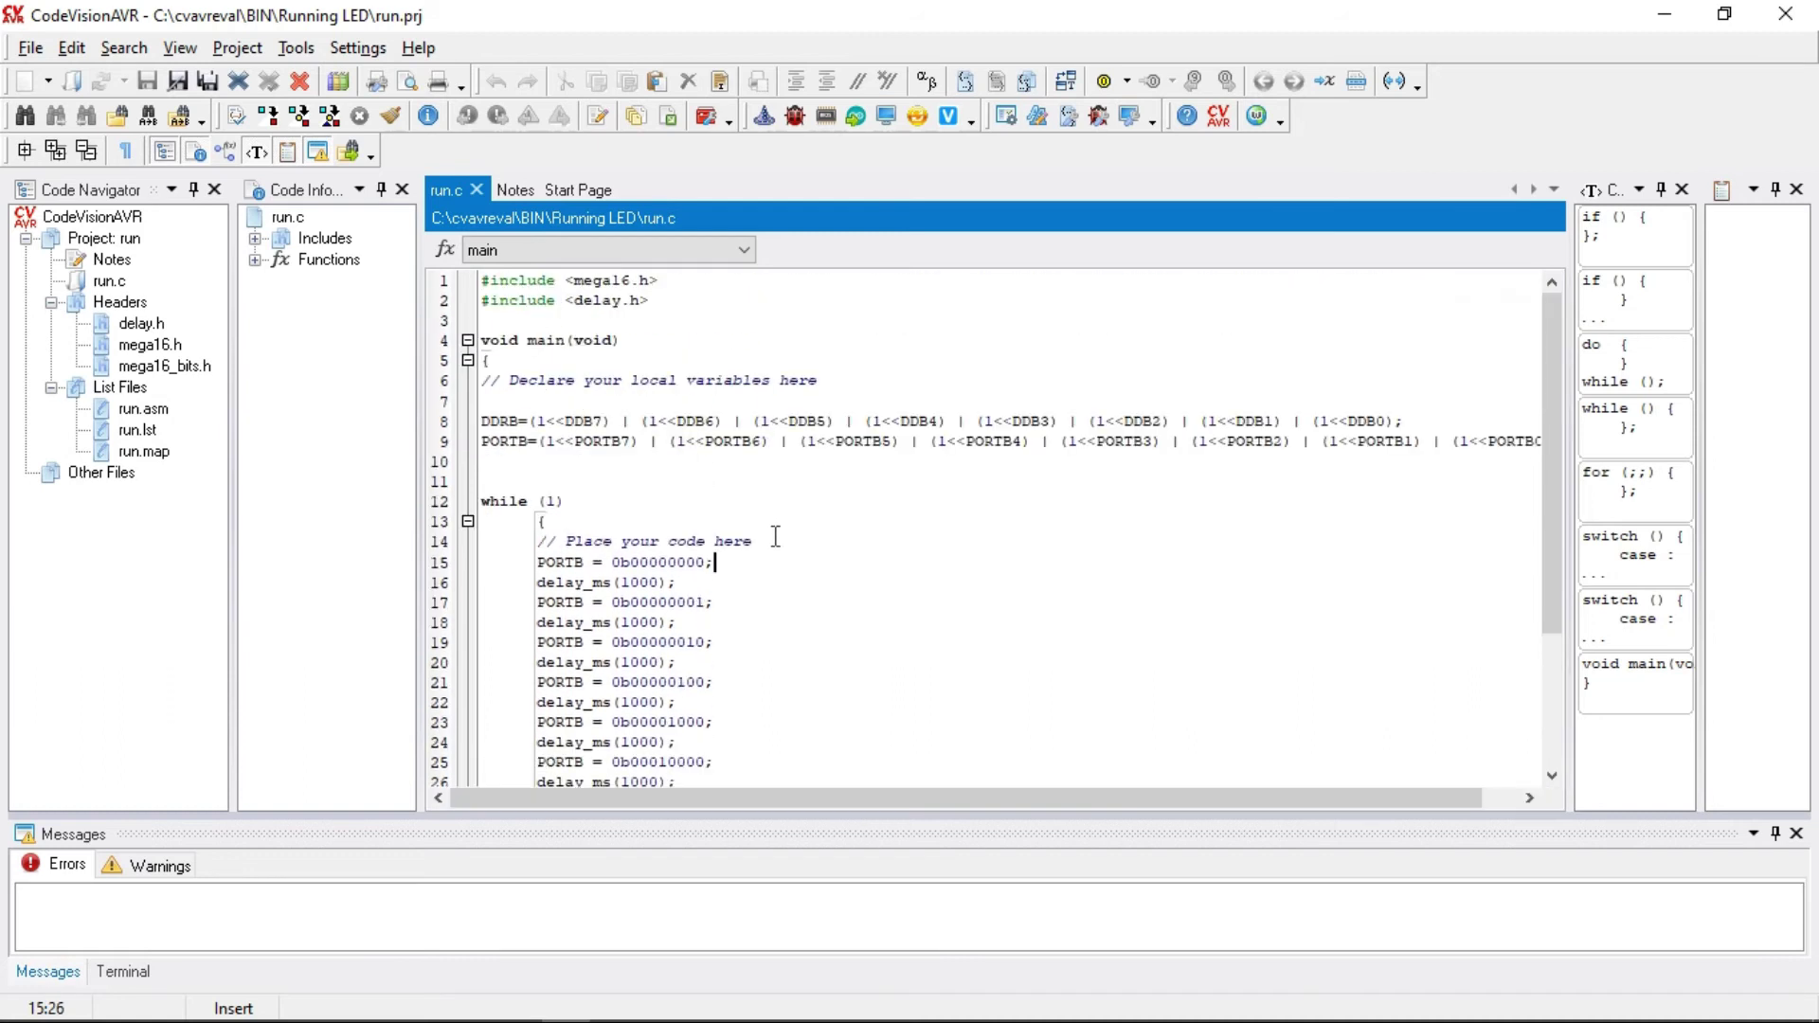
scroll(776, 535, "down", 4)
scroll(775, 536, "up", 4)
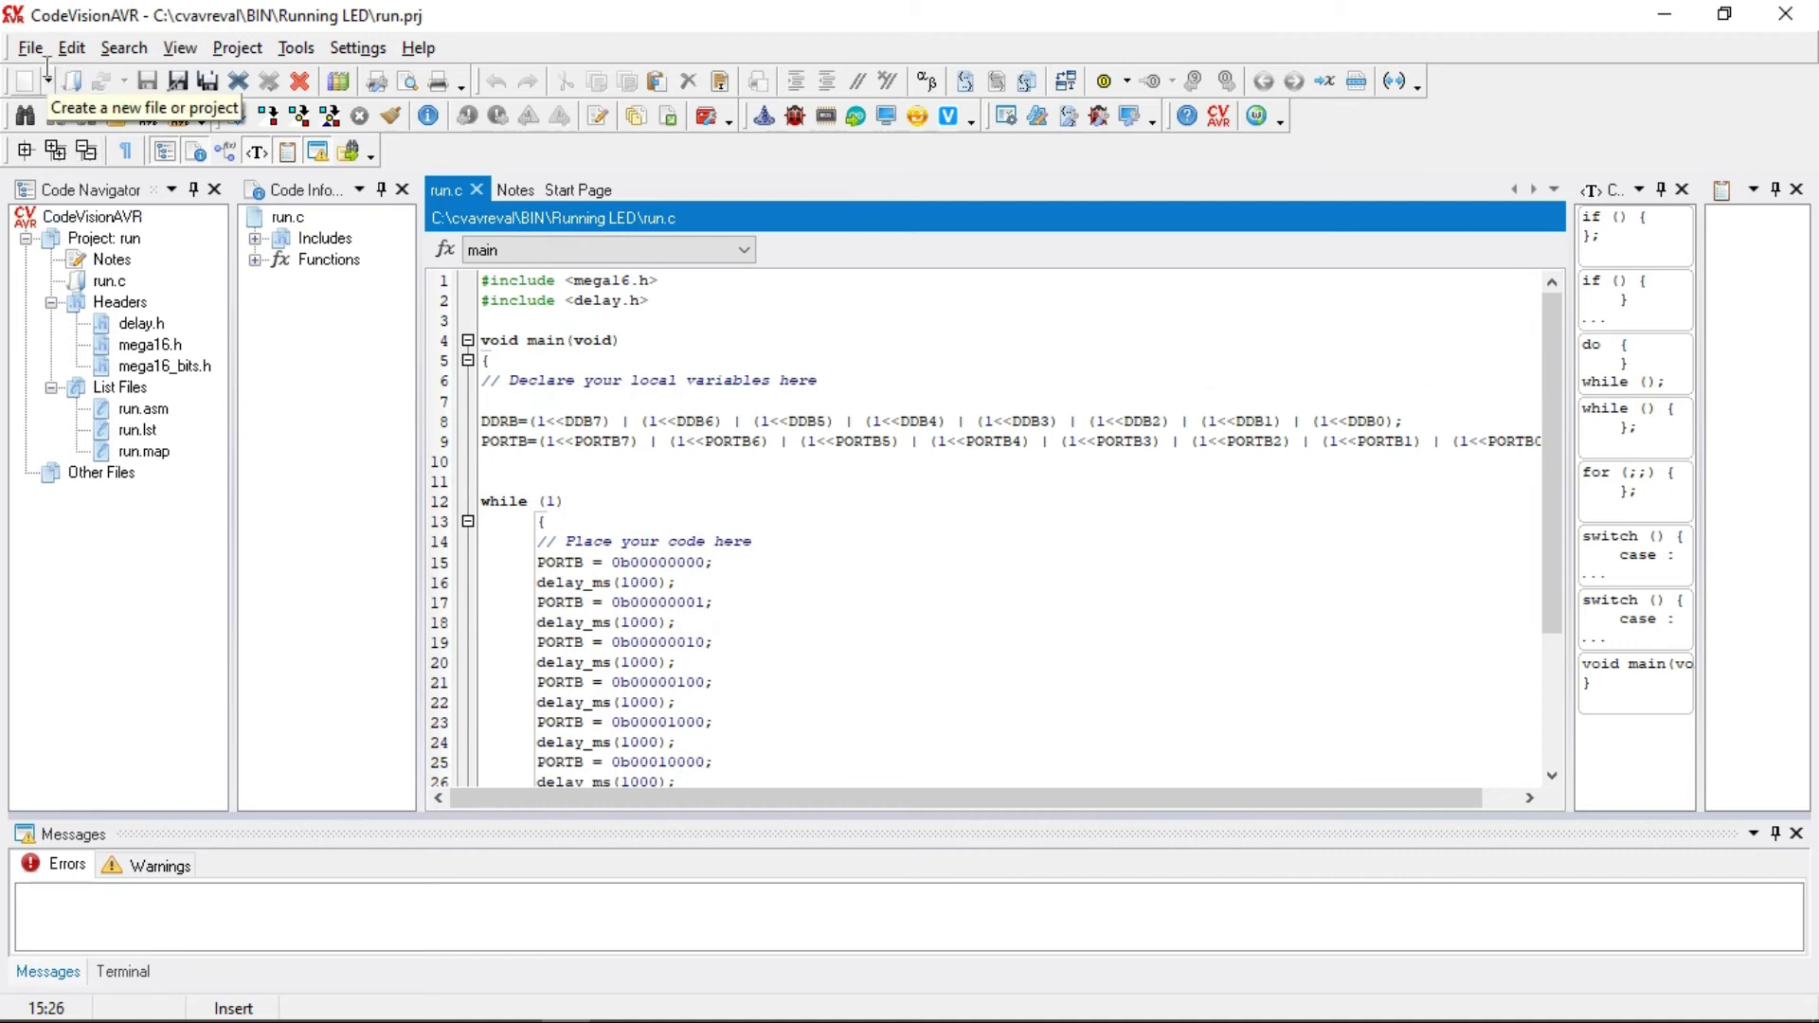
Start a new project with CodeWizardAVR for the AVR8 (ATtiny, ATmega, AT90) chip family.
left_click(46, 75)
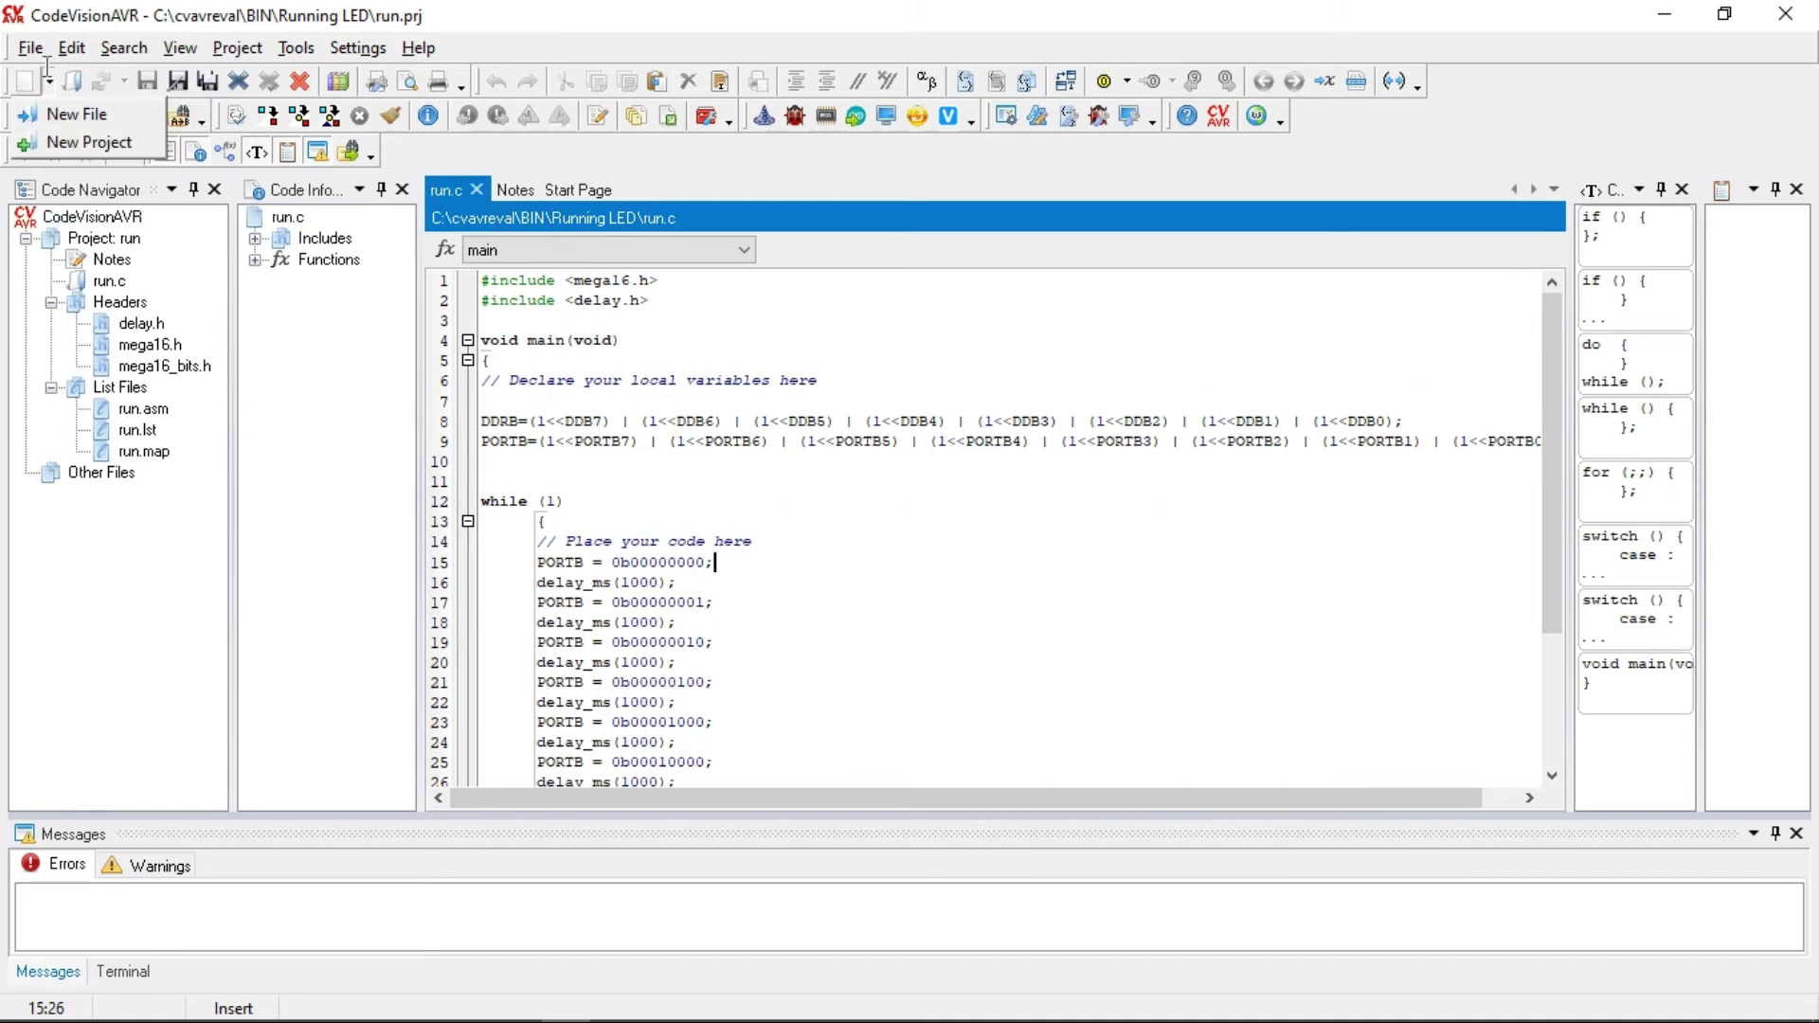
left_click(95, 139)
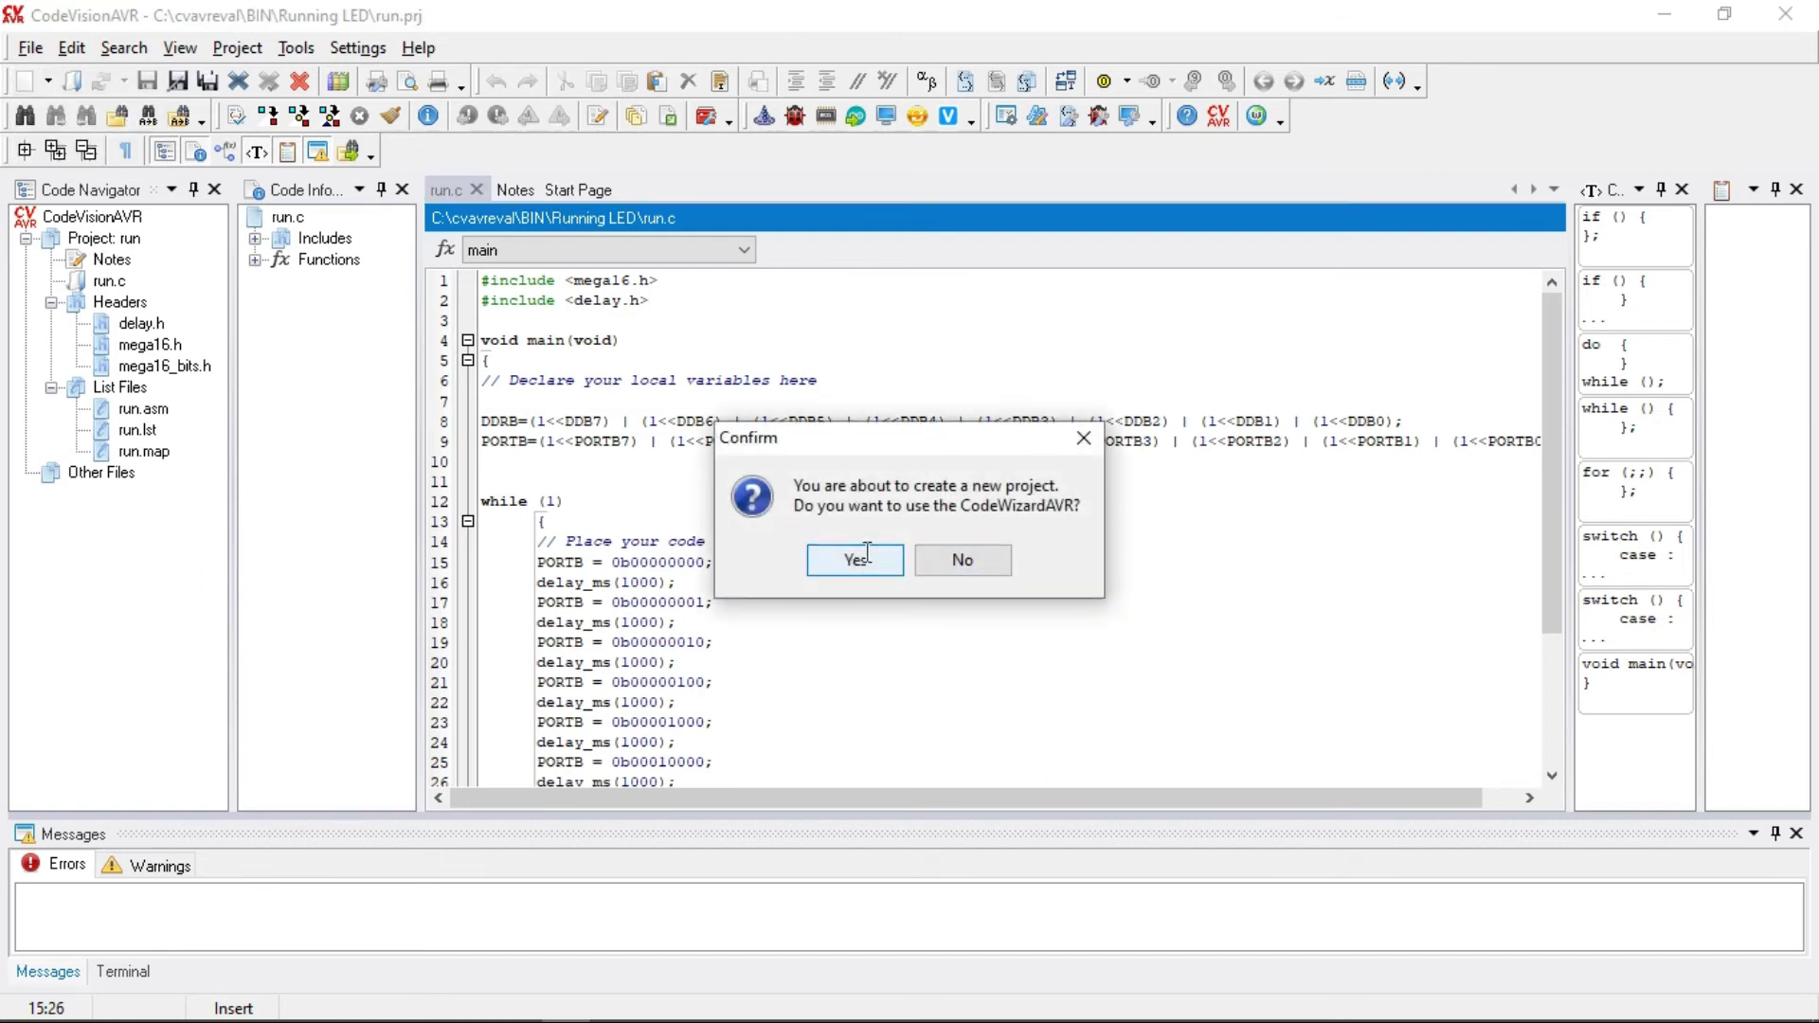
left_click(867, 555)
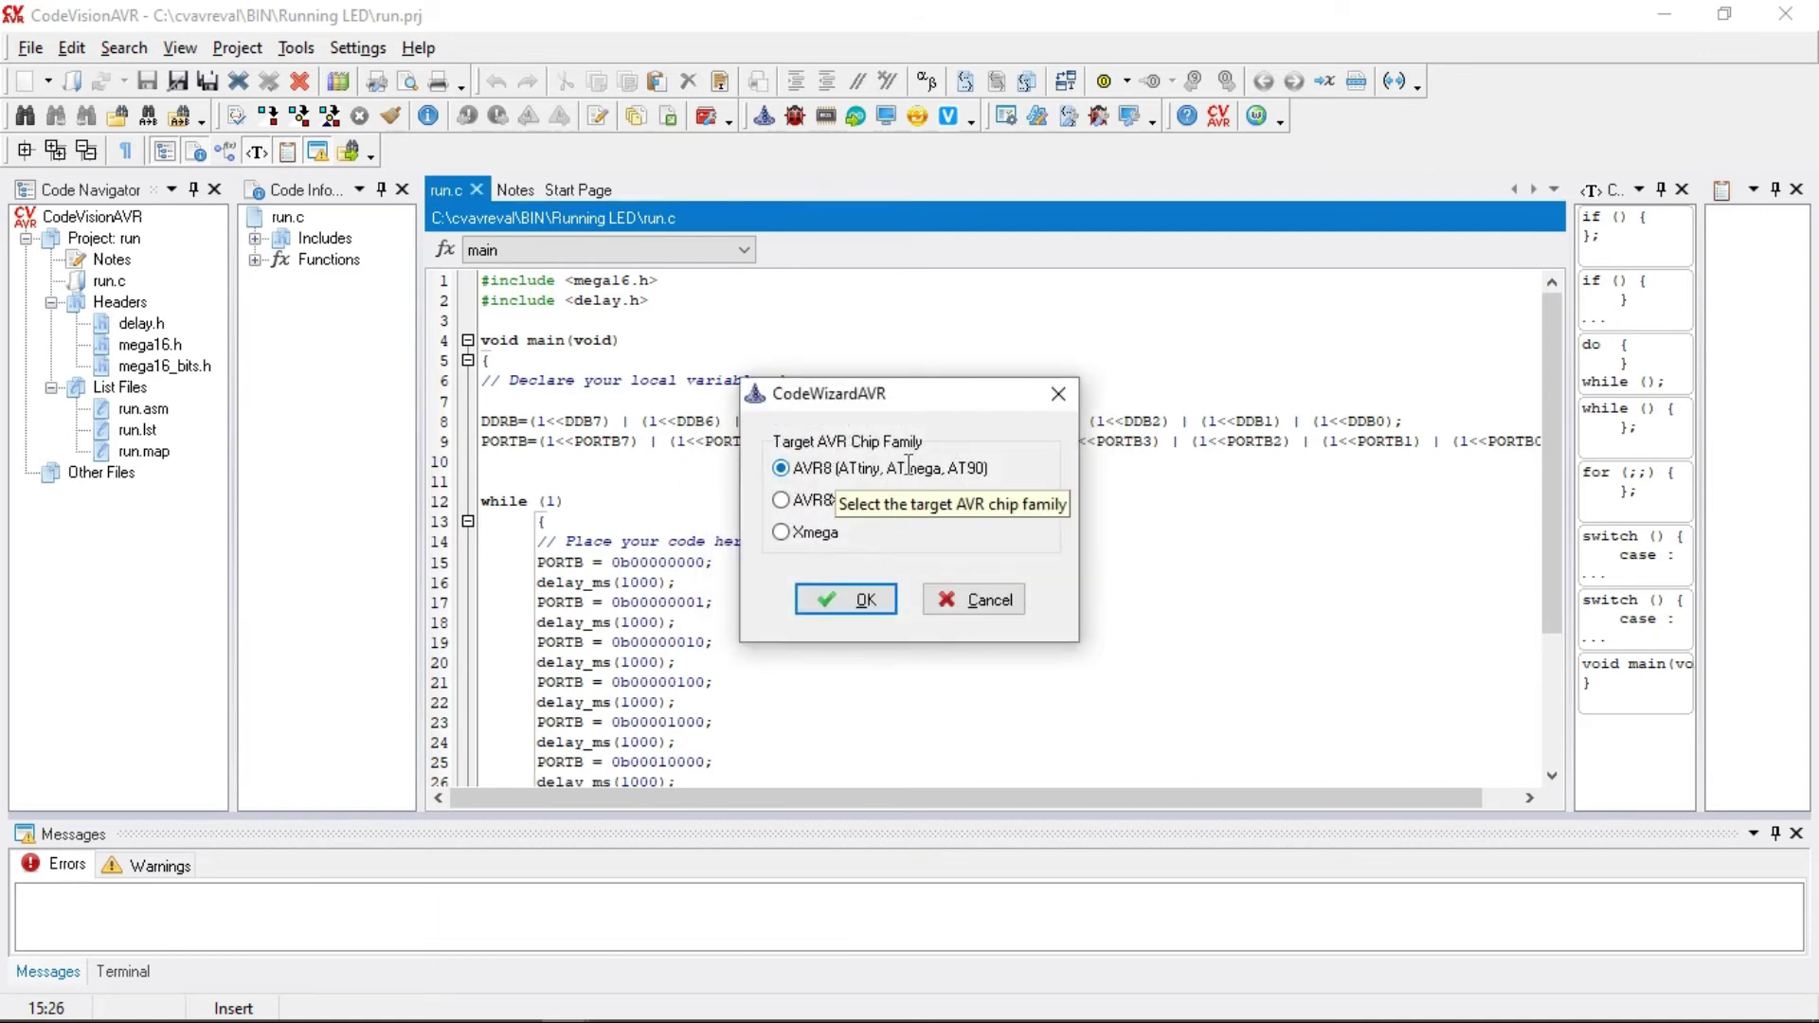
left_click(858, 599)
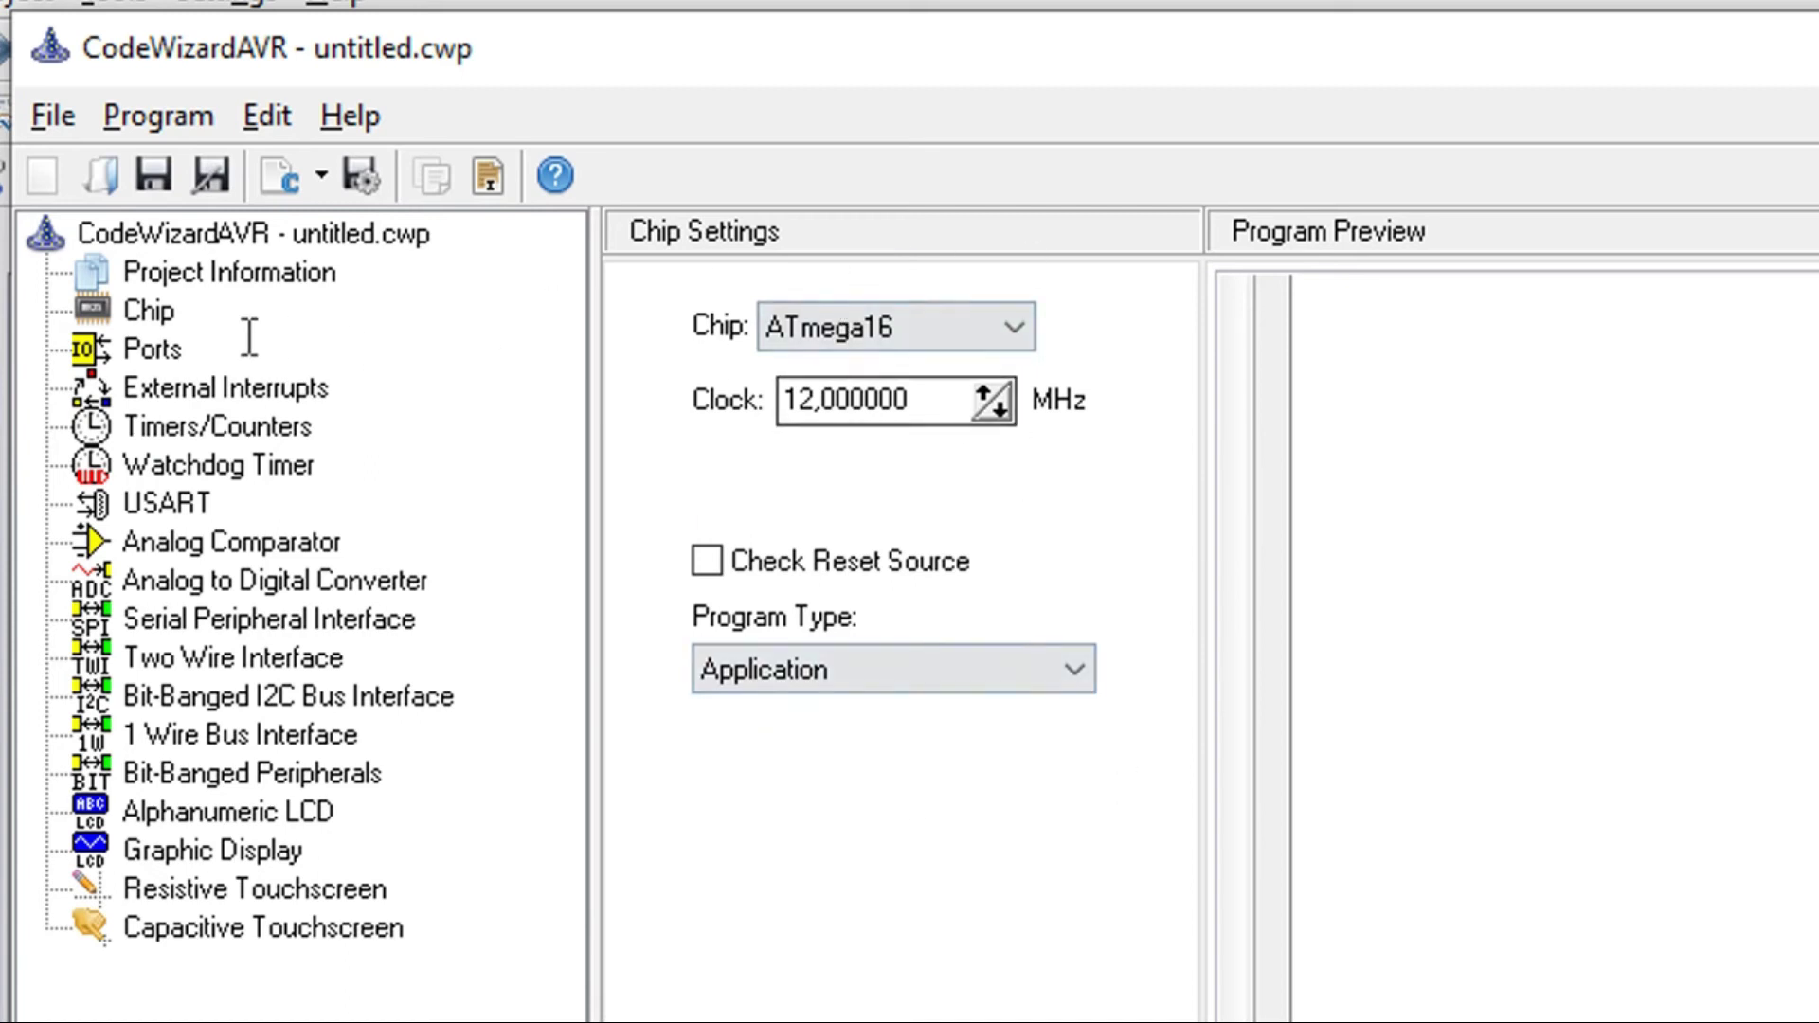
Set the data direction of Port D bits 0 to 7 to Out.
left_click(159, 353)
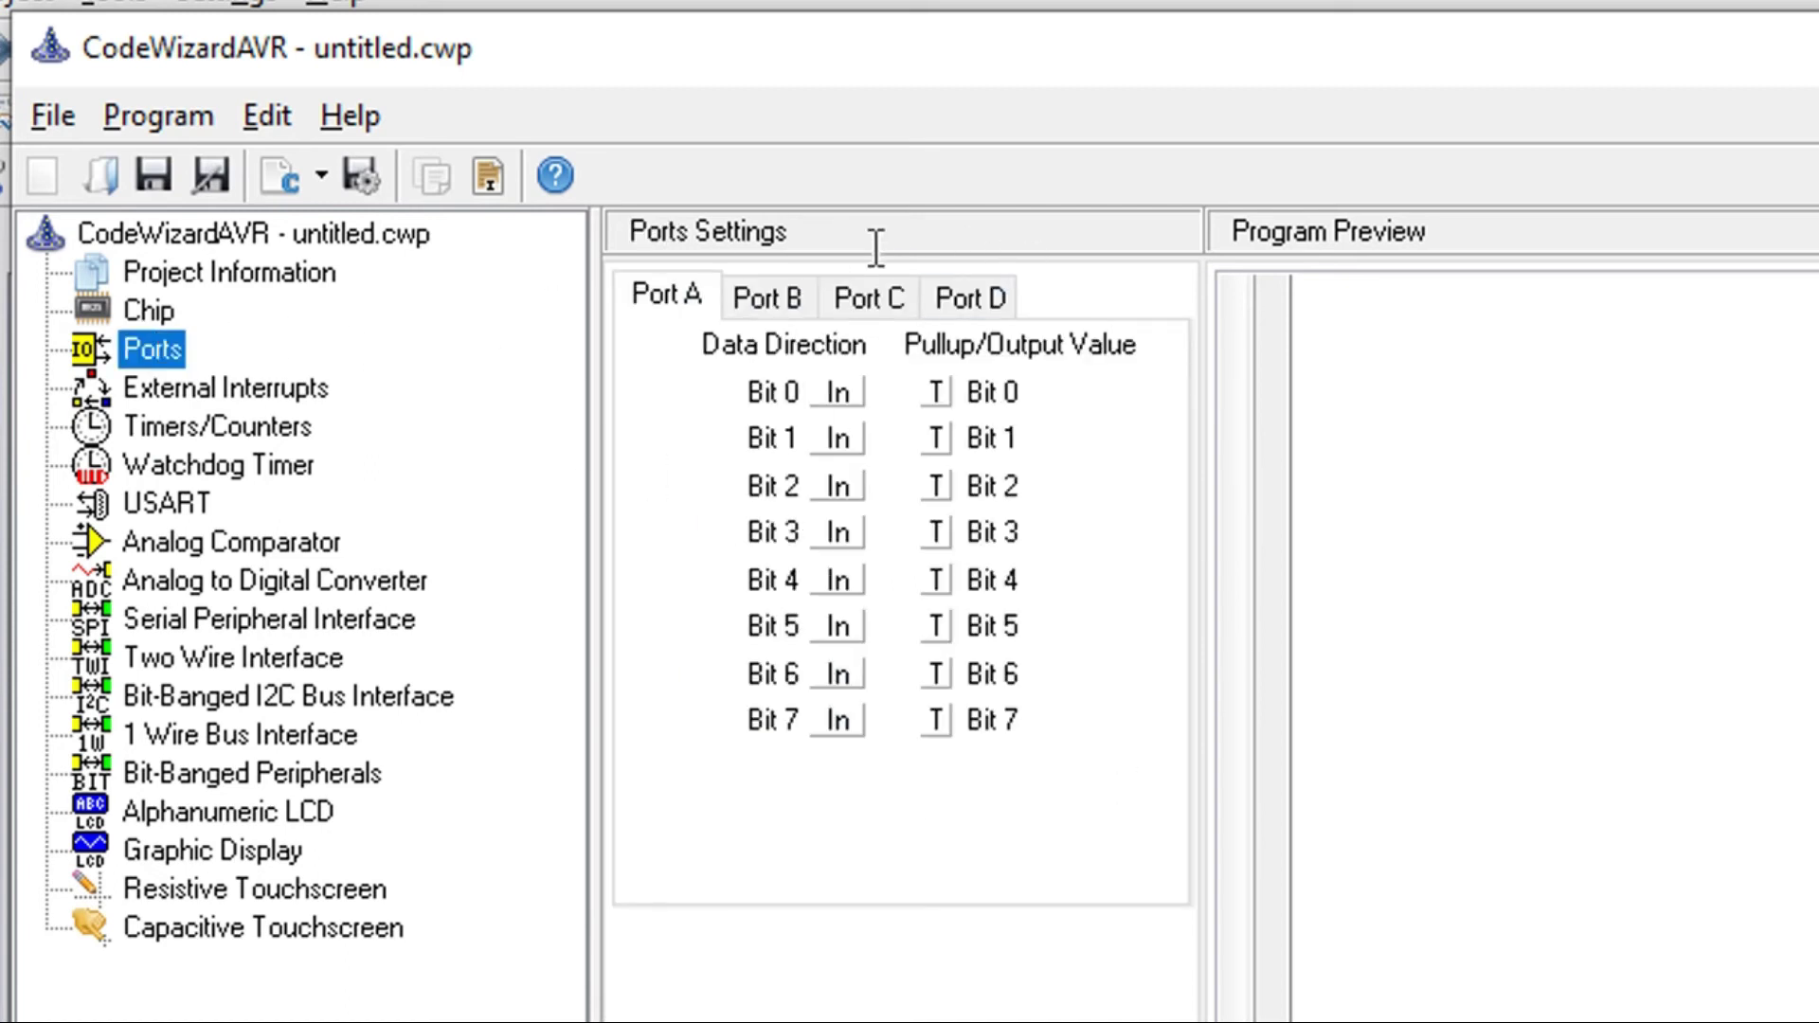
left_click(960, 301)
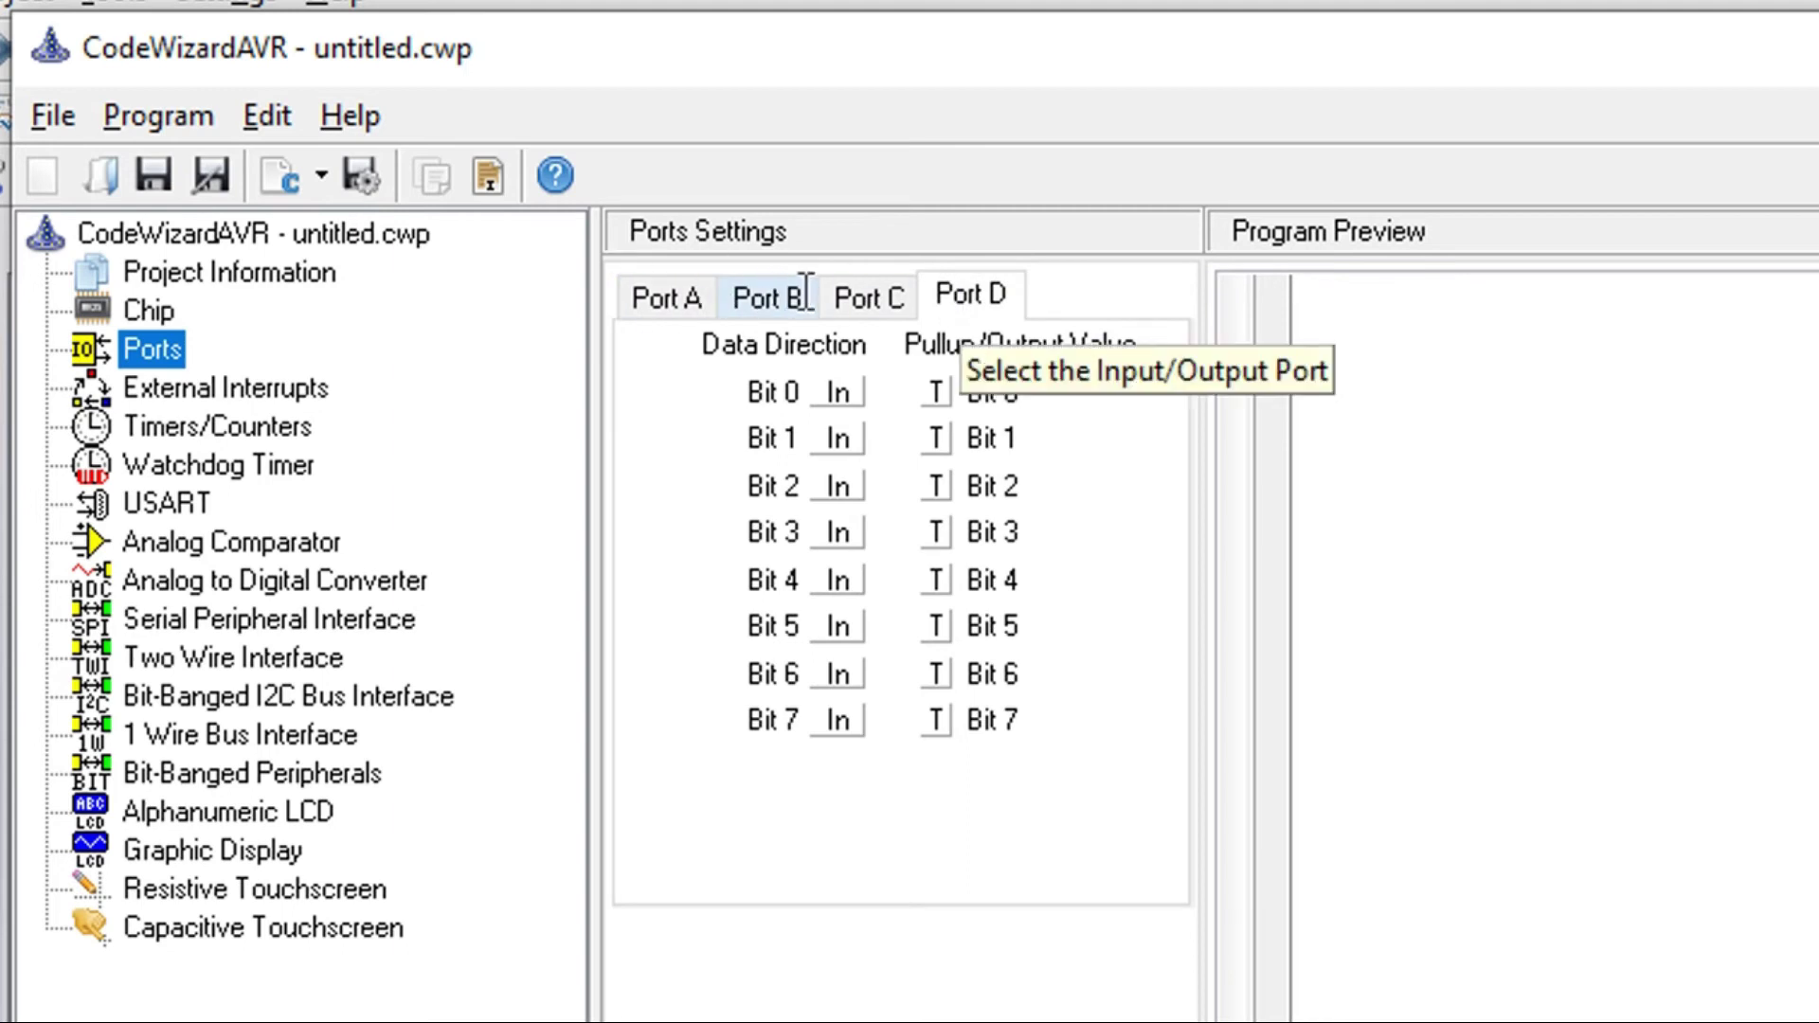
left_click(837, 392)
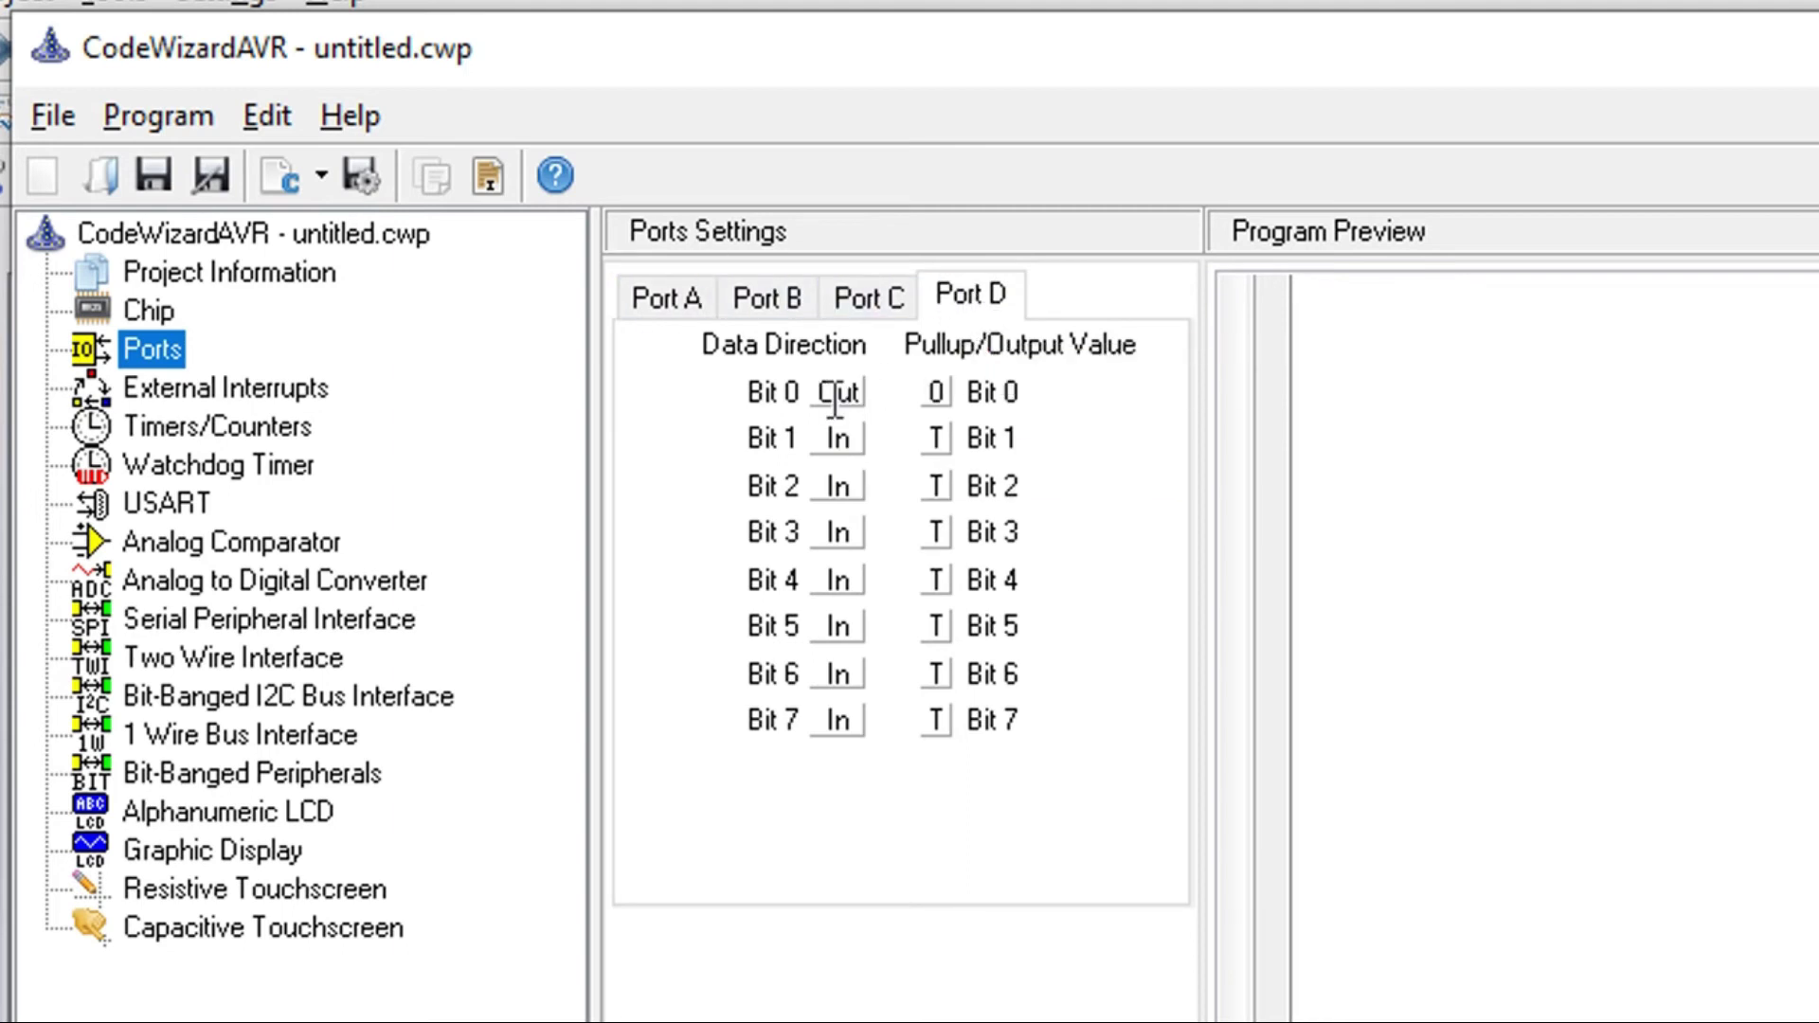
left_click(838, 438)
left_click(838, 486)
left_click(838, 531)
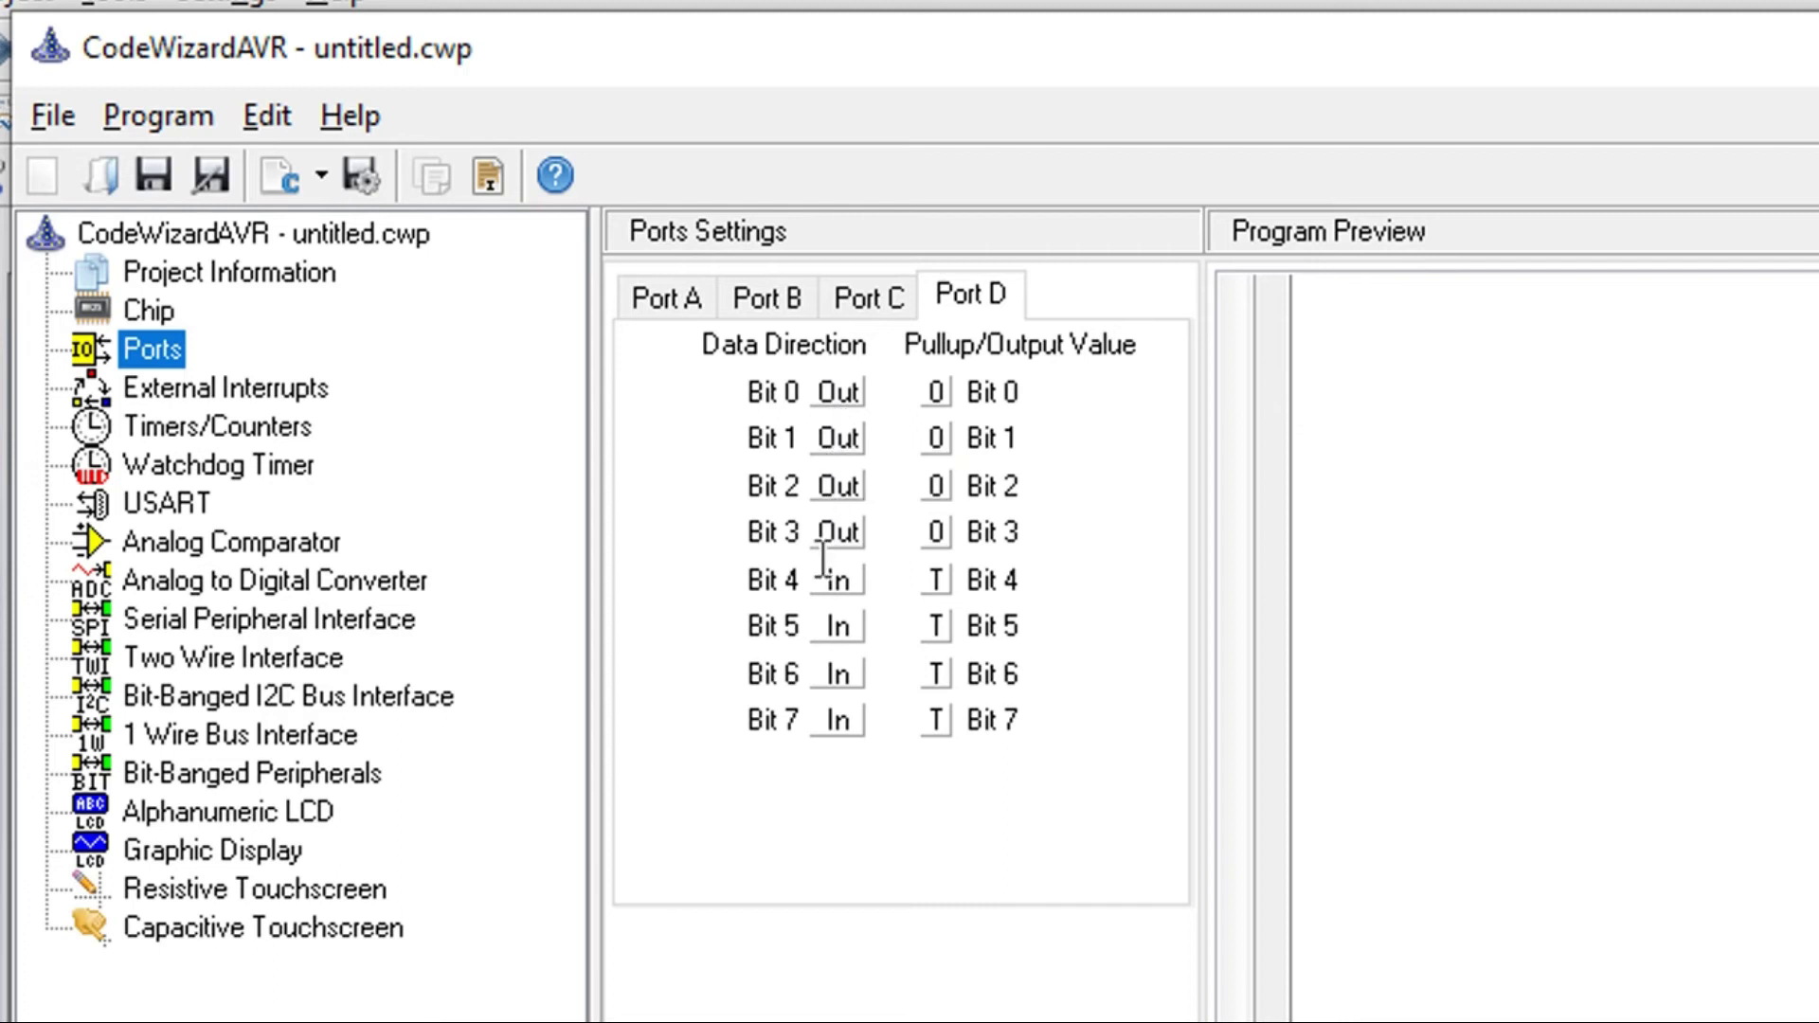
left_click(834, 580)
left_click(837, 625)
left_click(838, 674)
left_click(838, 720)
Set the output value of Port D bits 0 to 7 to 1.
left_click(935, 392)
left_click(935, 438)
left_click(935, 486)
left_click(935, 531)
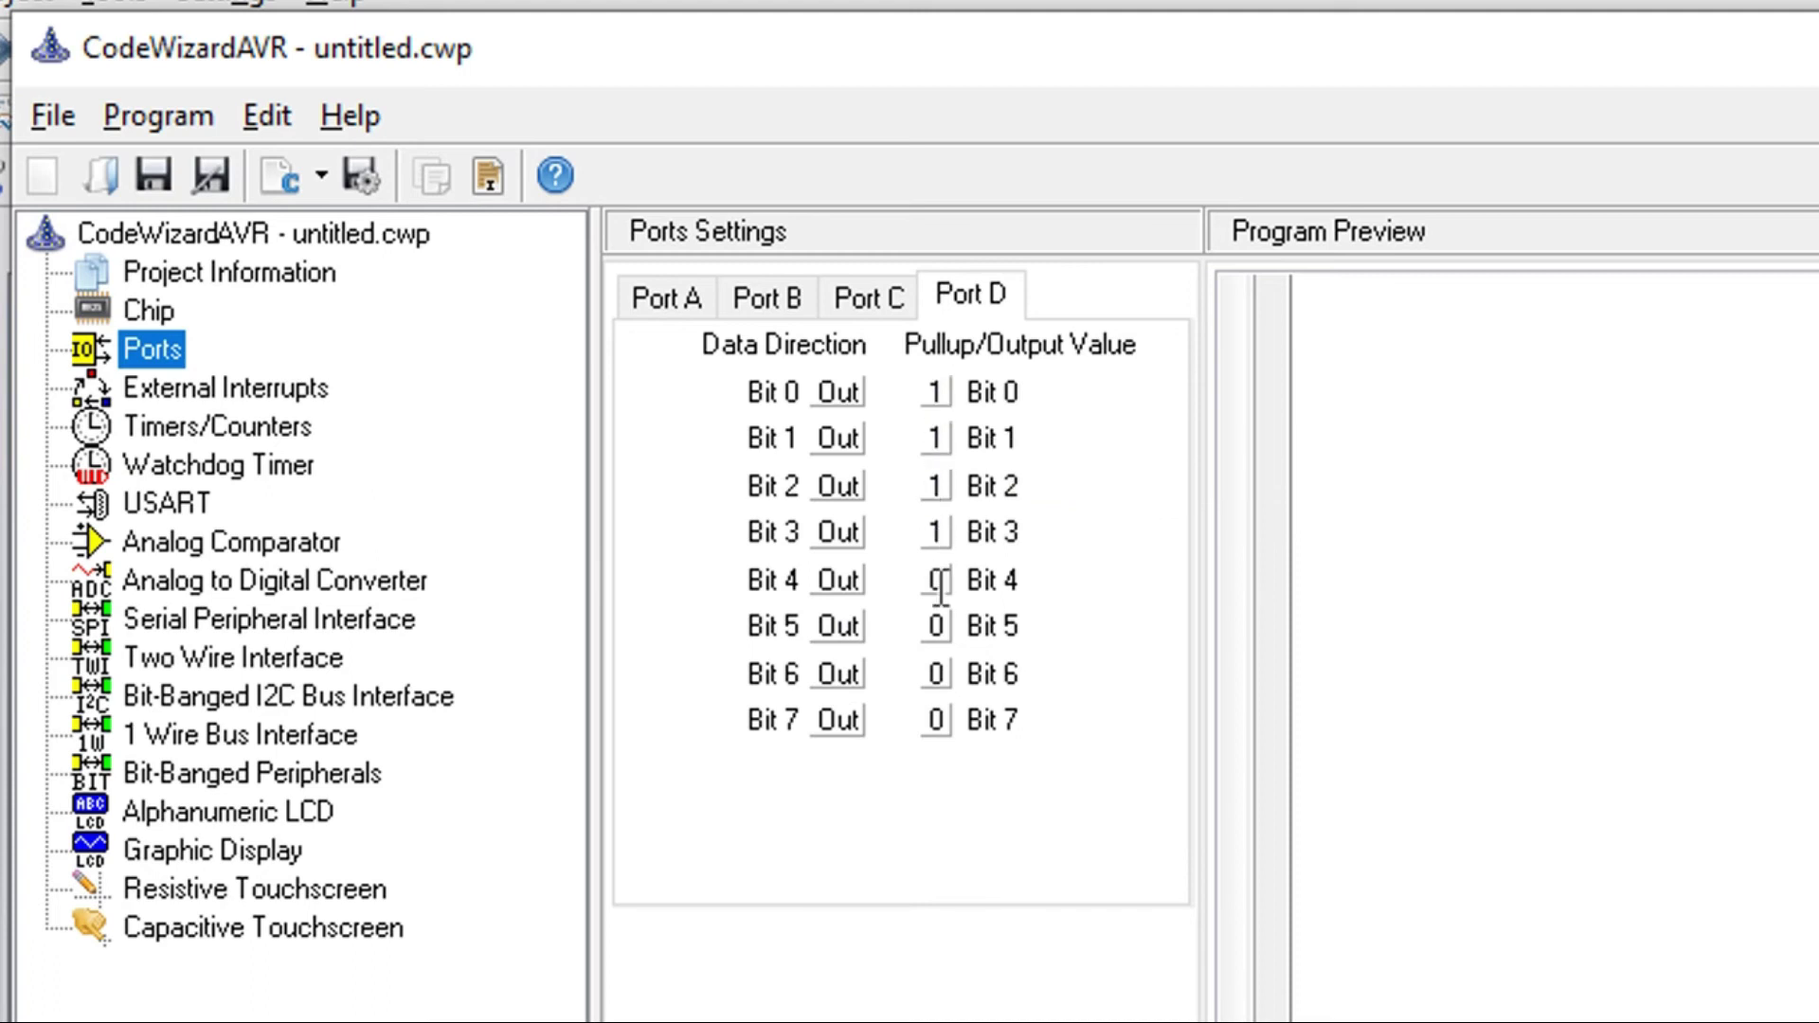
left_click(935, 580)
left_click(935, 625)
left_click(935, 674)
left_click(936, 720)
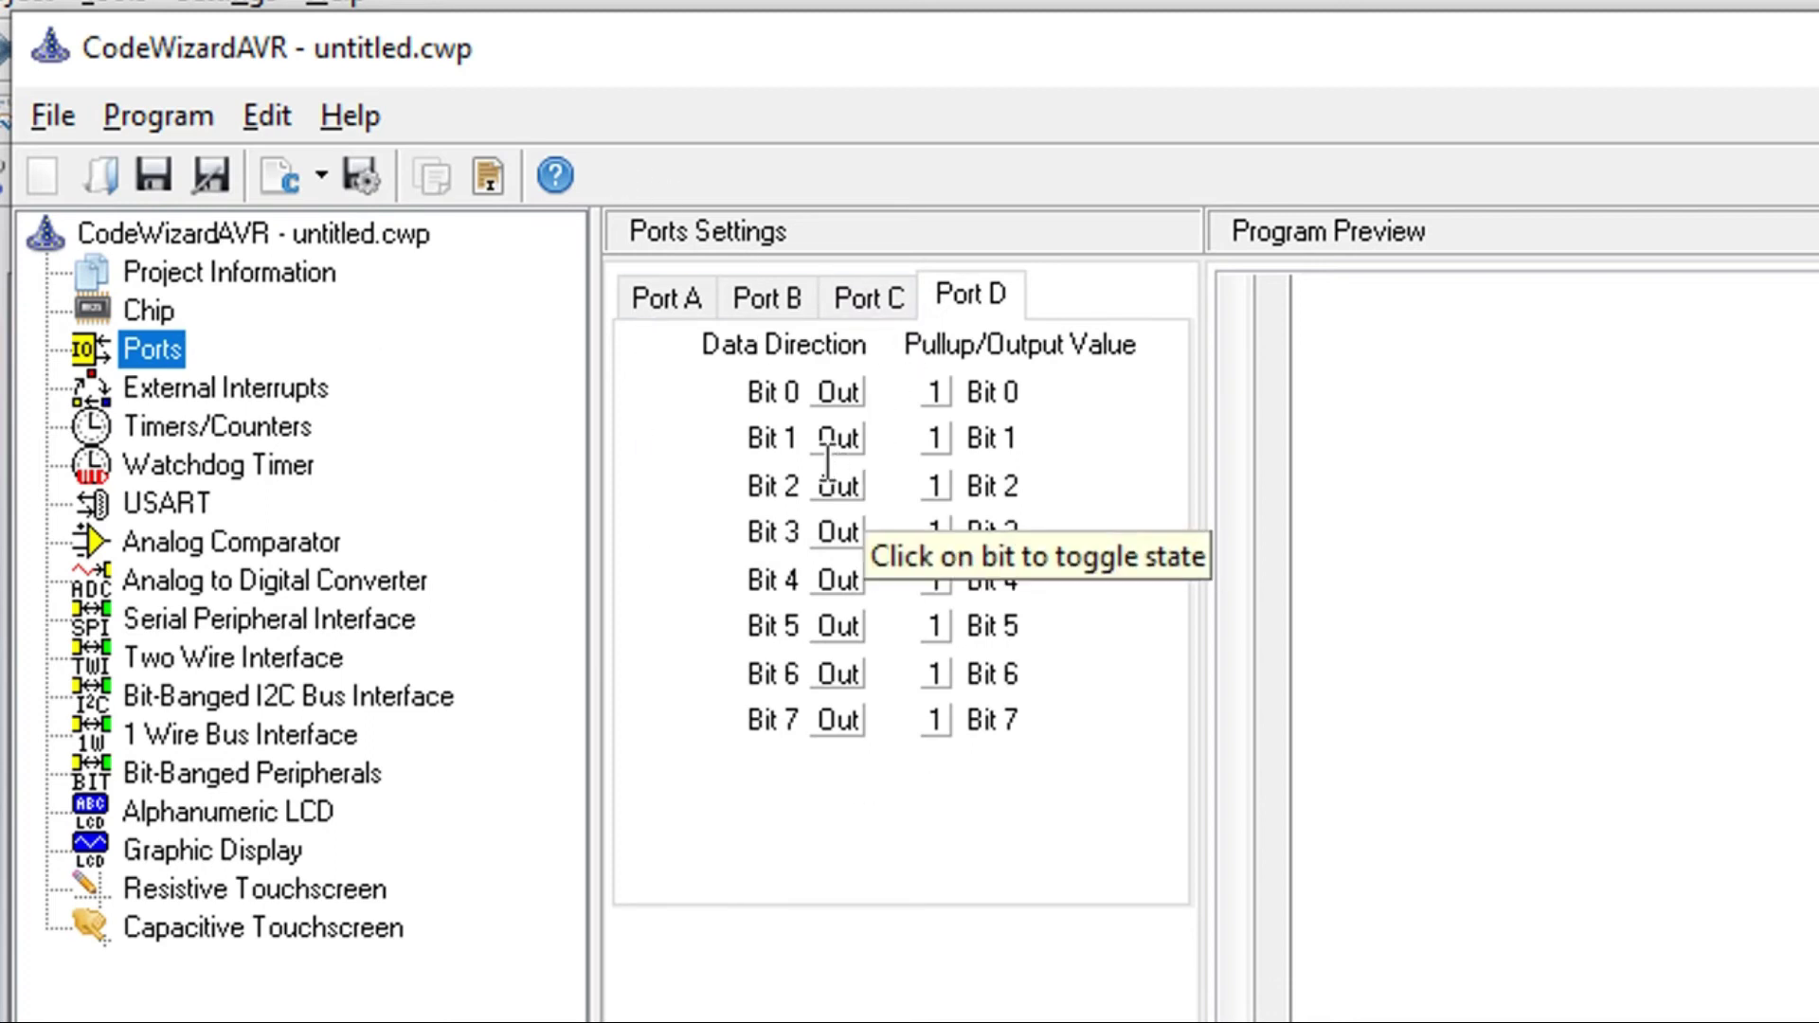
Start generating and saving the program, and create and open a folder named 7-Segmen inside BIN.
left_click(360, 175)
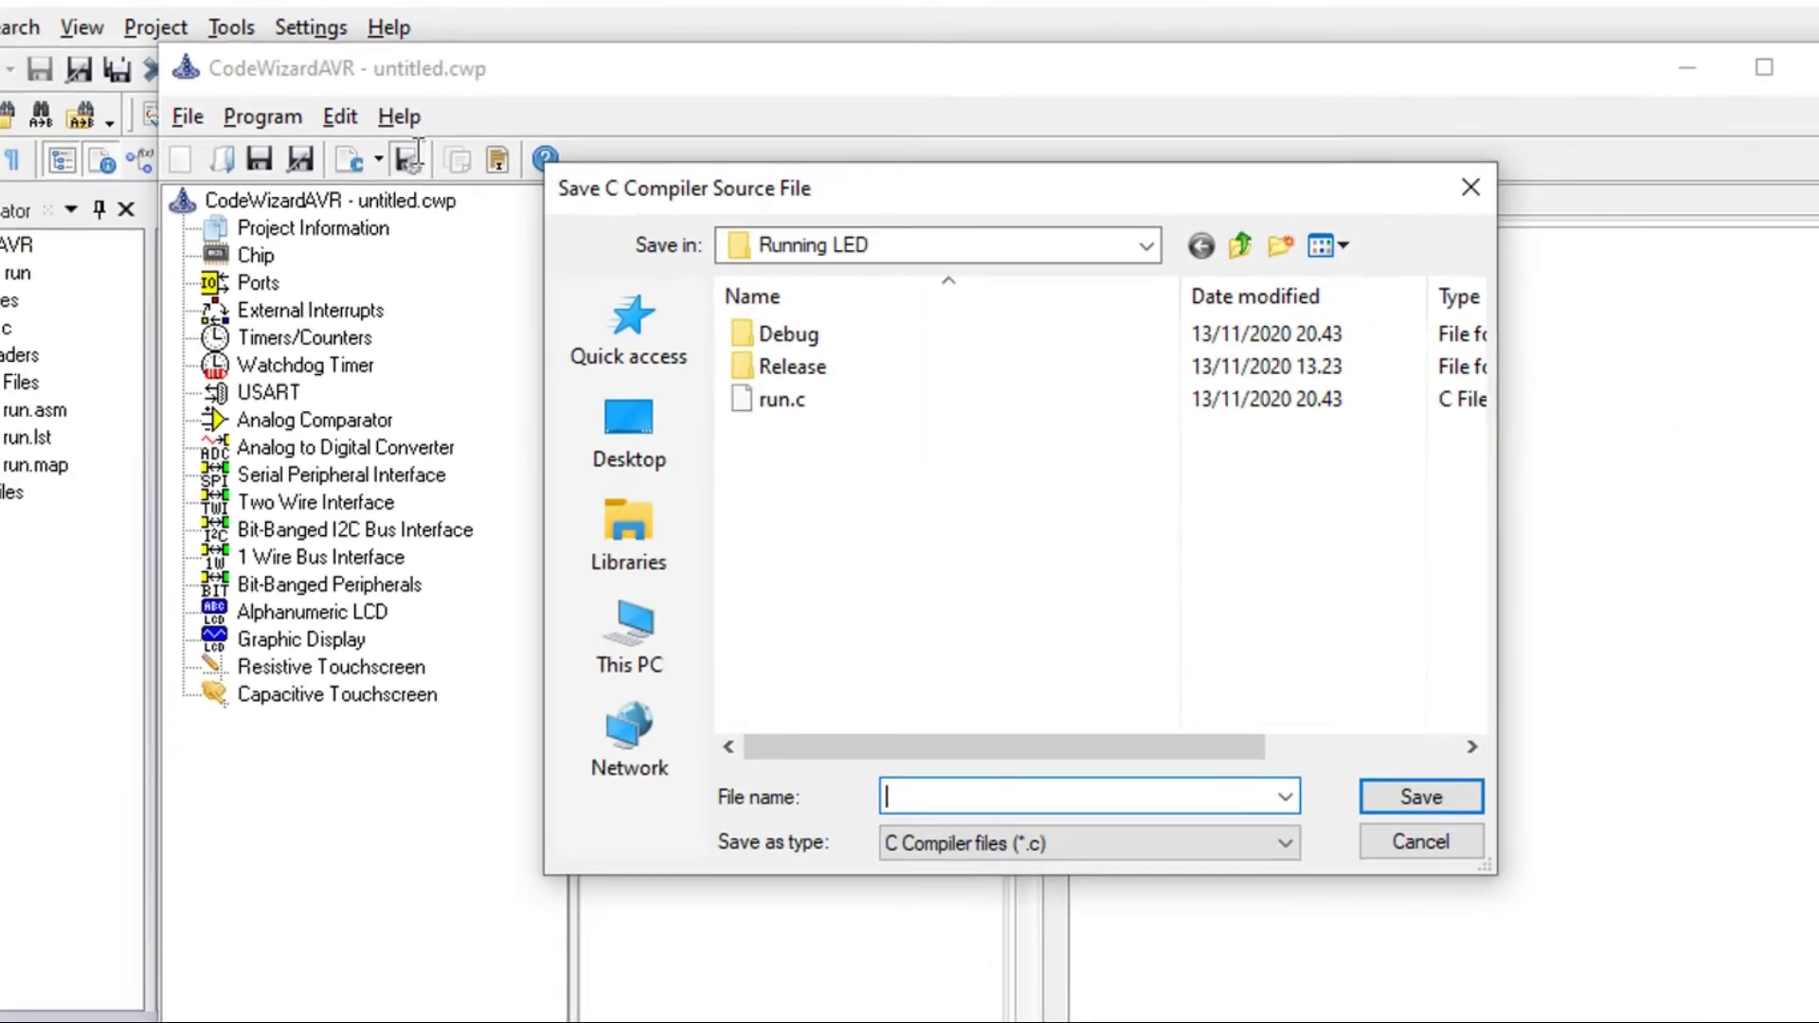
left_click(1004, 220)
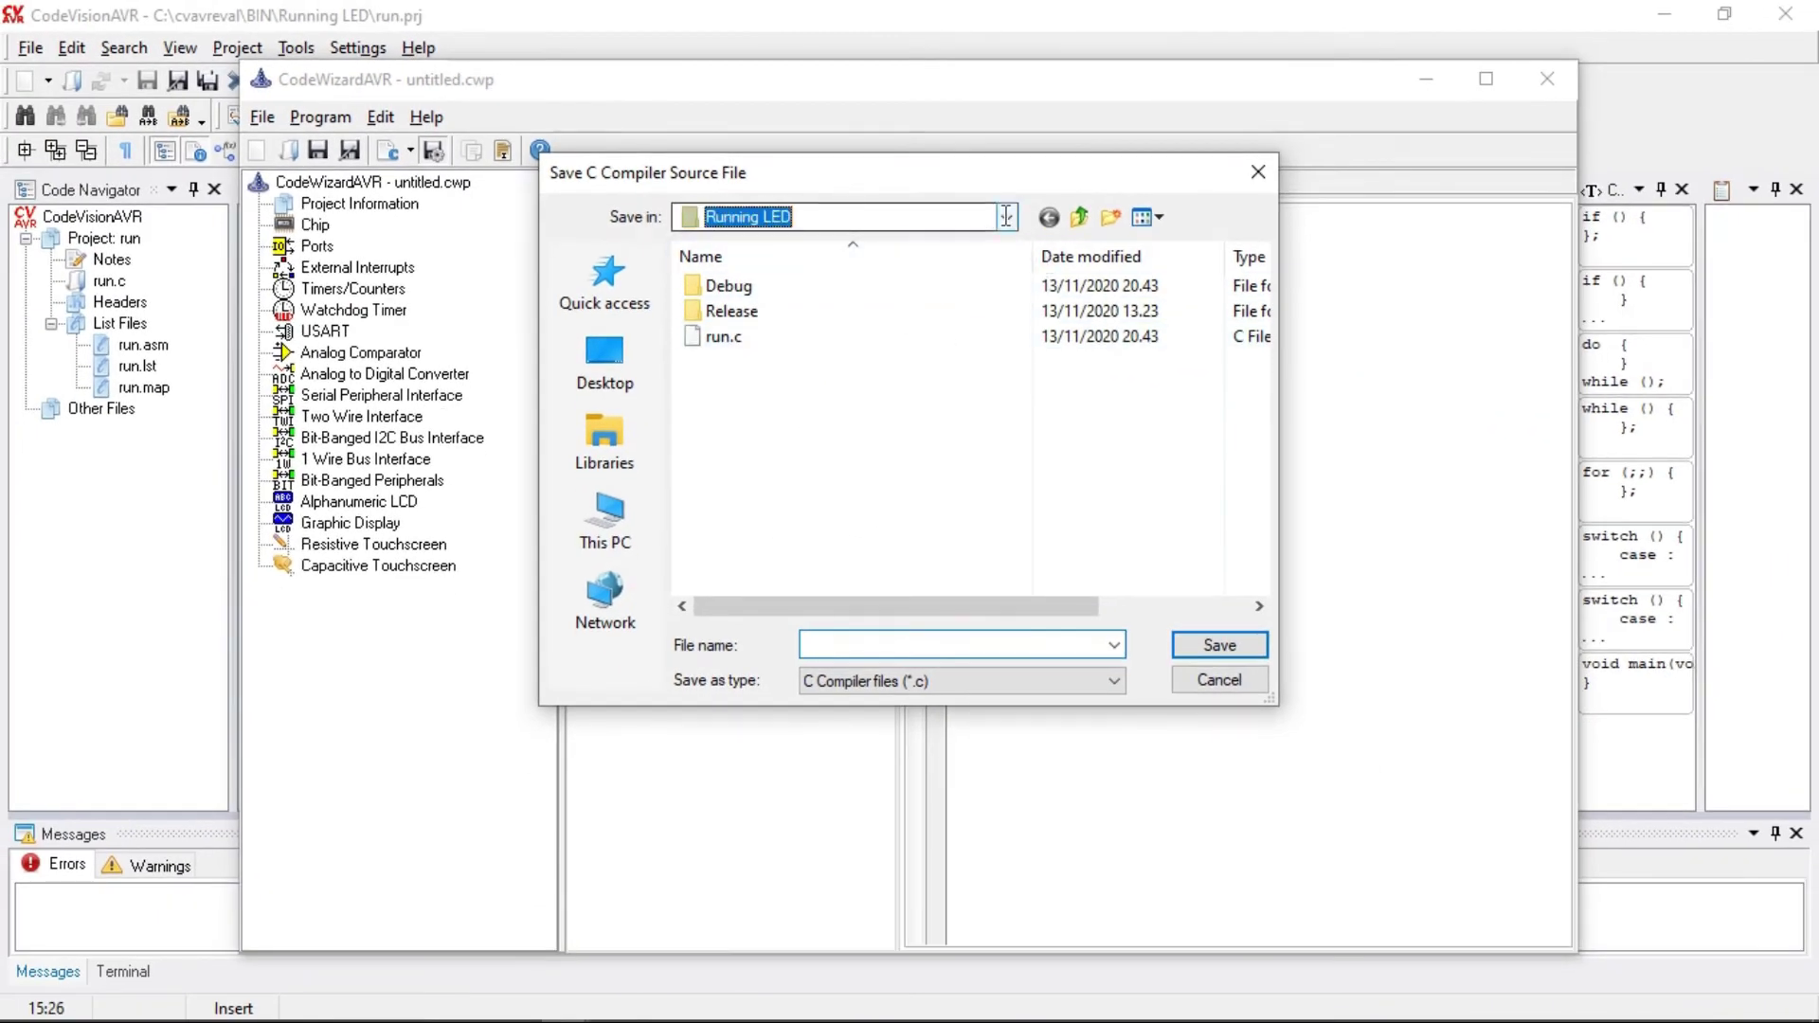
left_click(873, 580)
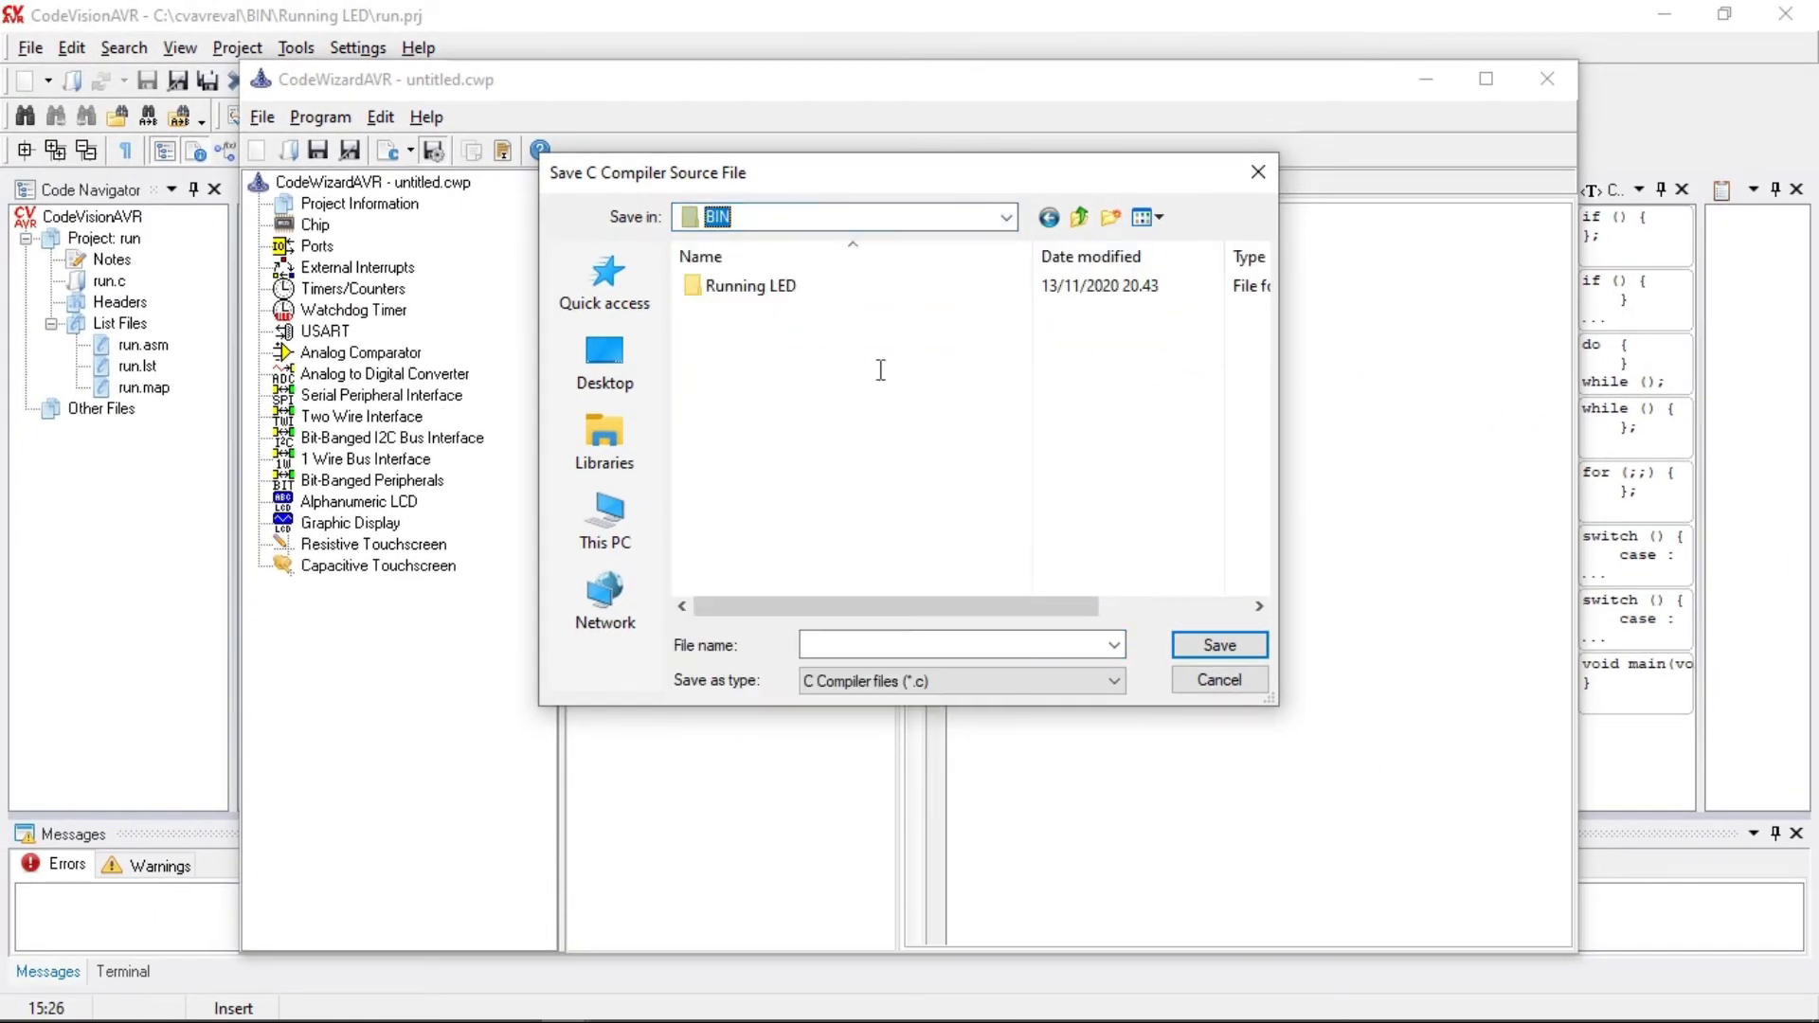
left_click(1110, 217)
type("7-")
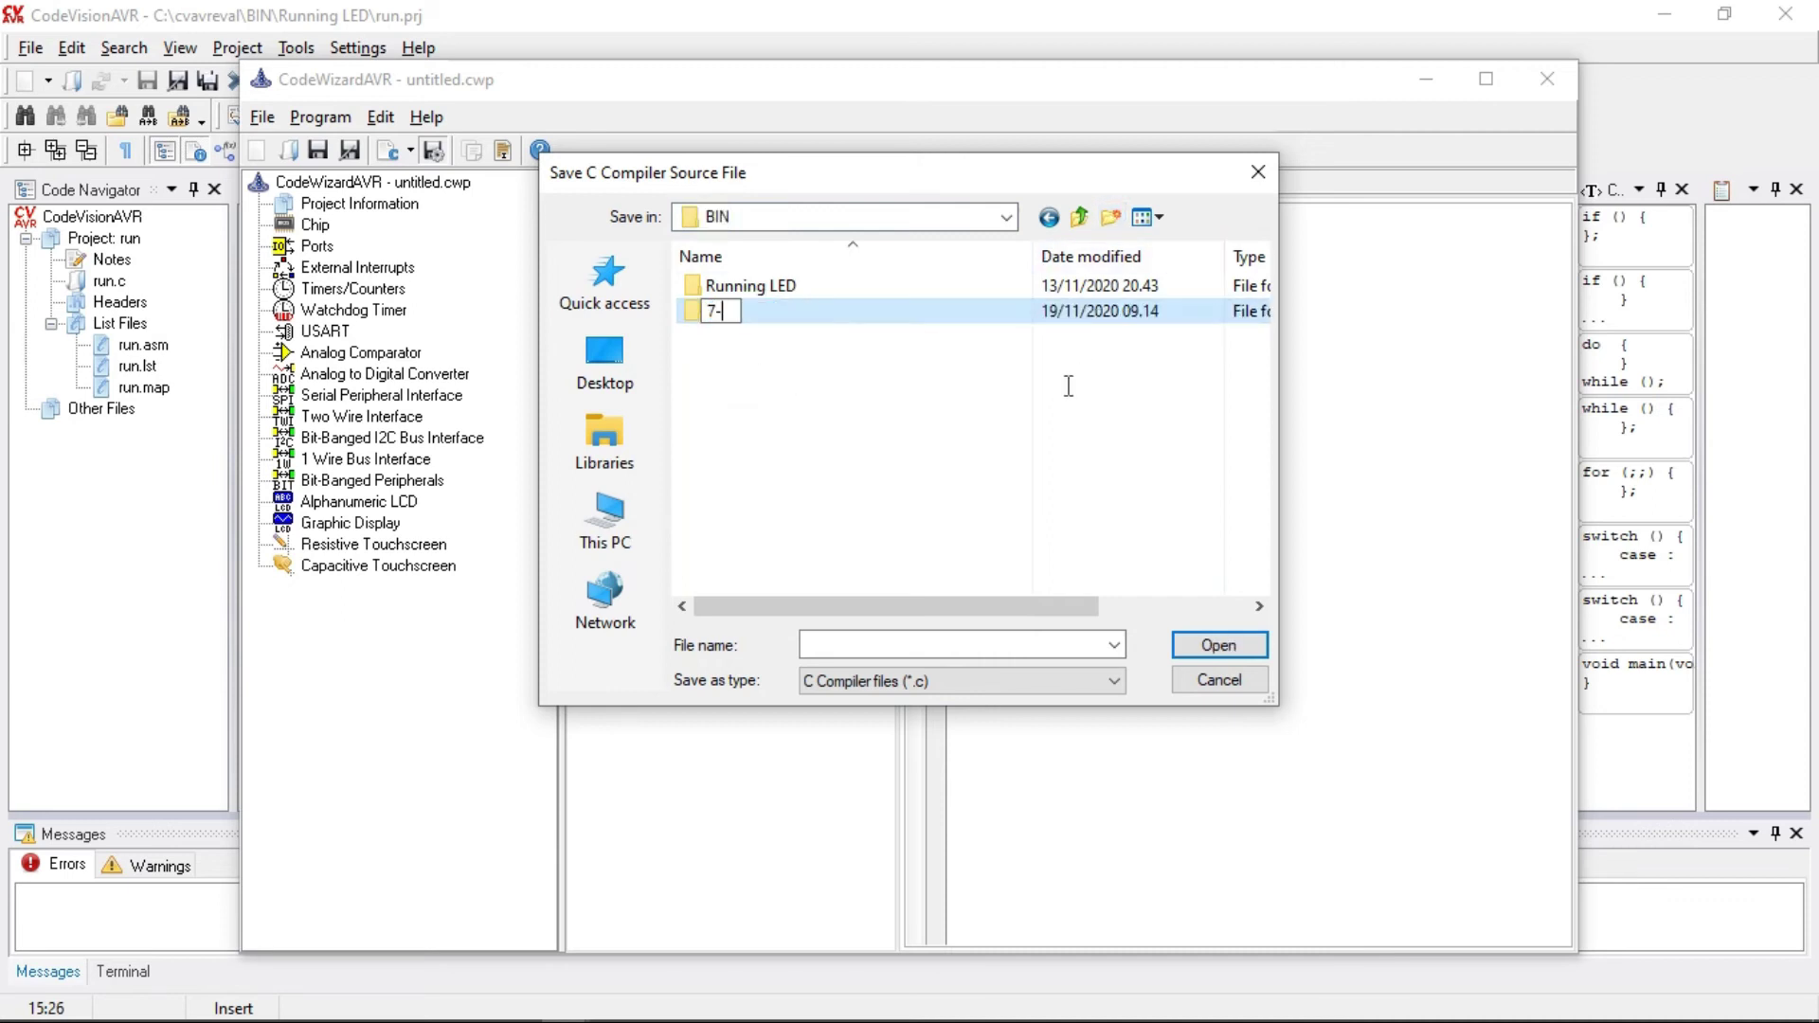
type("Segmen")
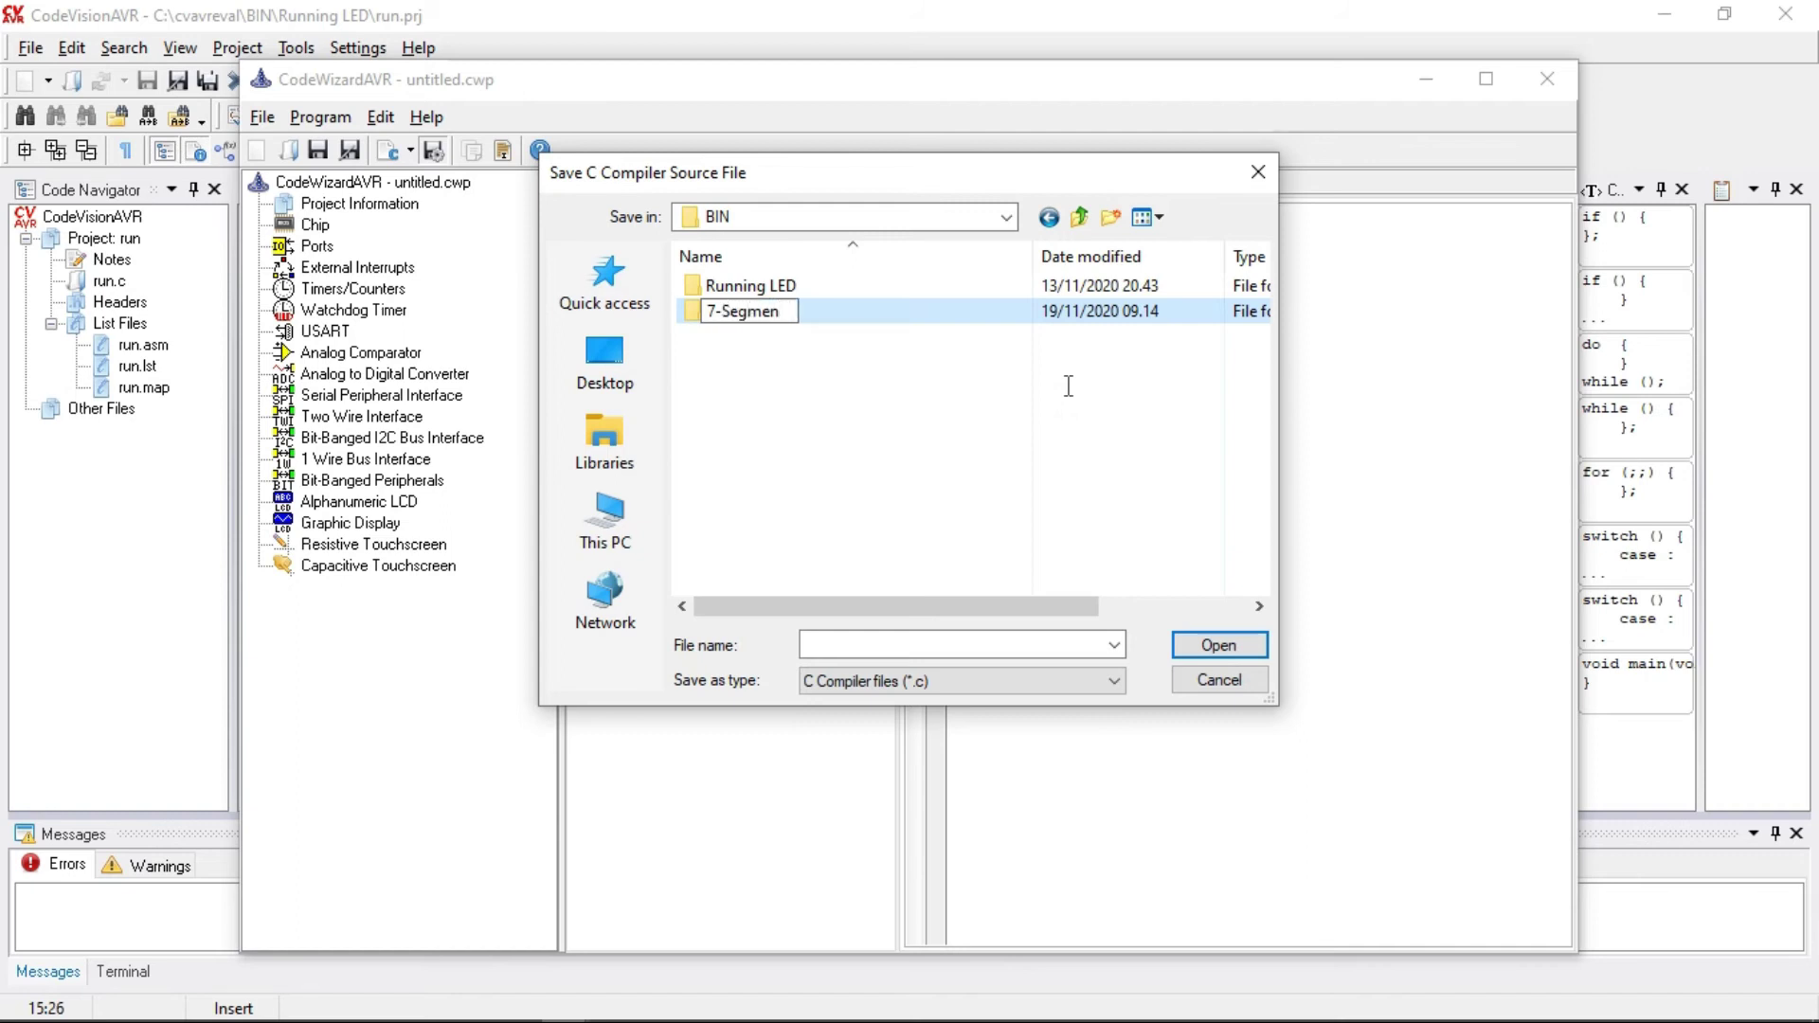
left_click(1220, 645)
left_click(1217, 644)
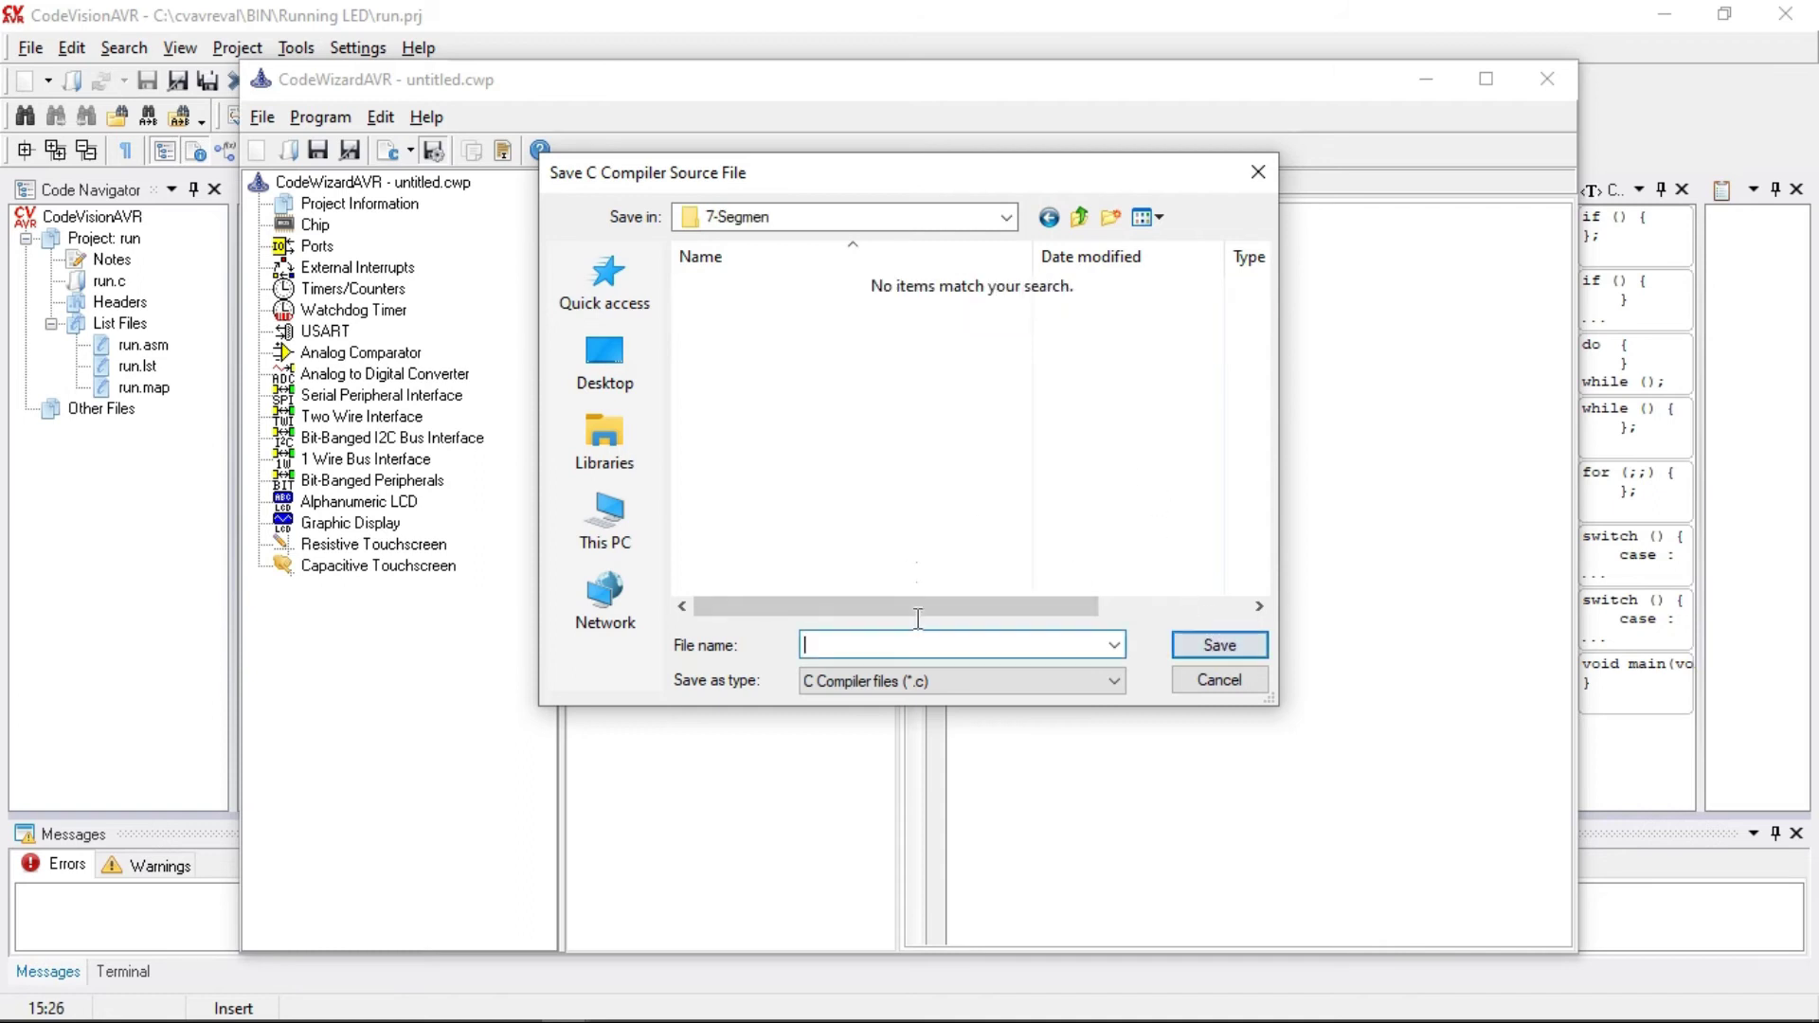
Save the C source file, the CodeVisionAVR project file and the CodeWizardAVR project under the name segmen.
type("segmen")
key("Return")
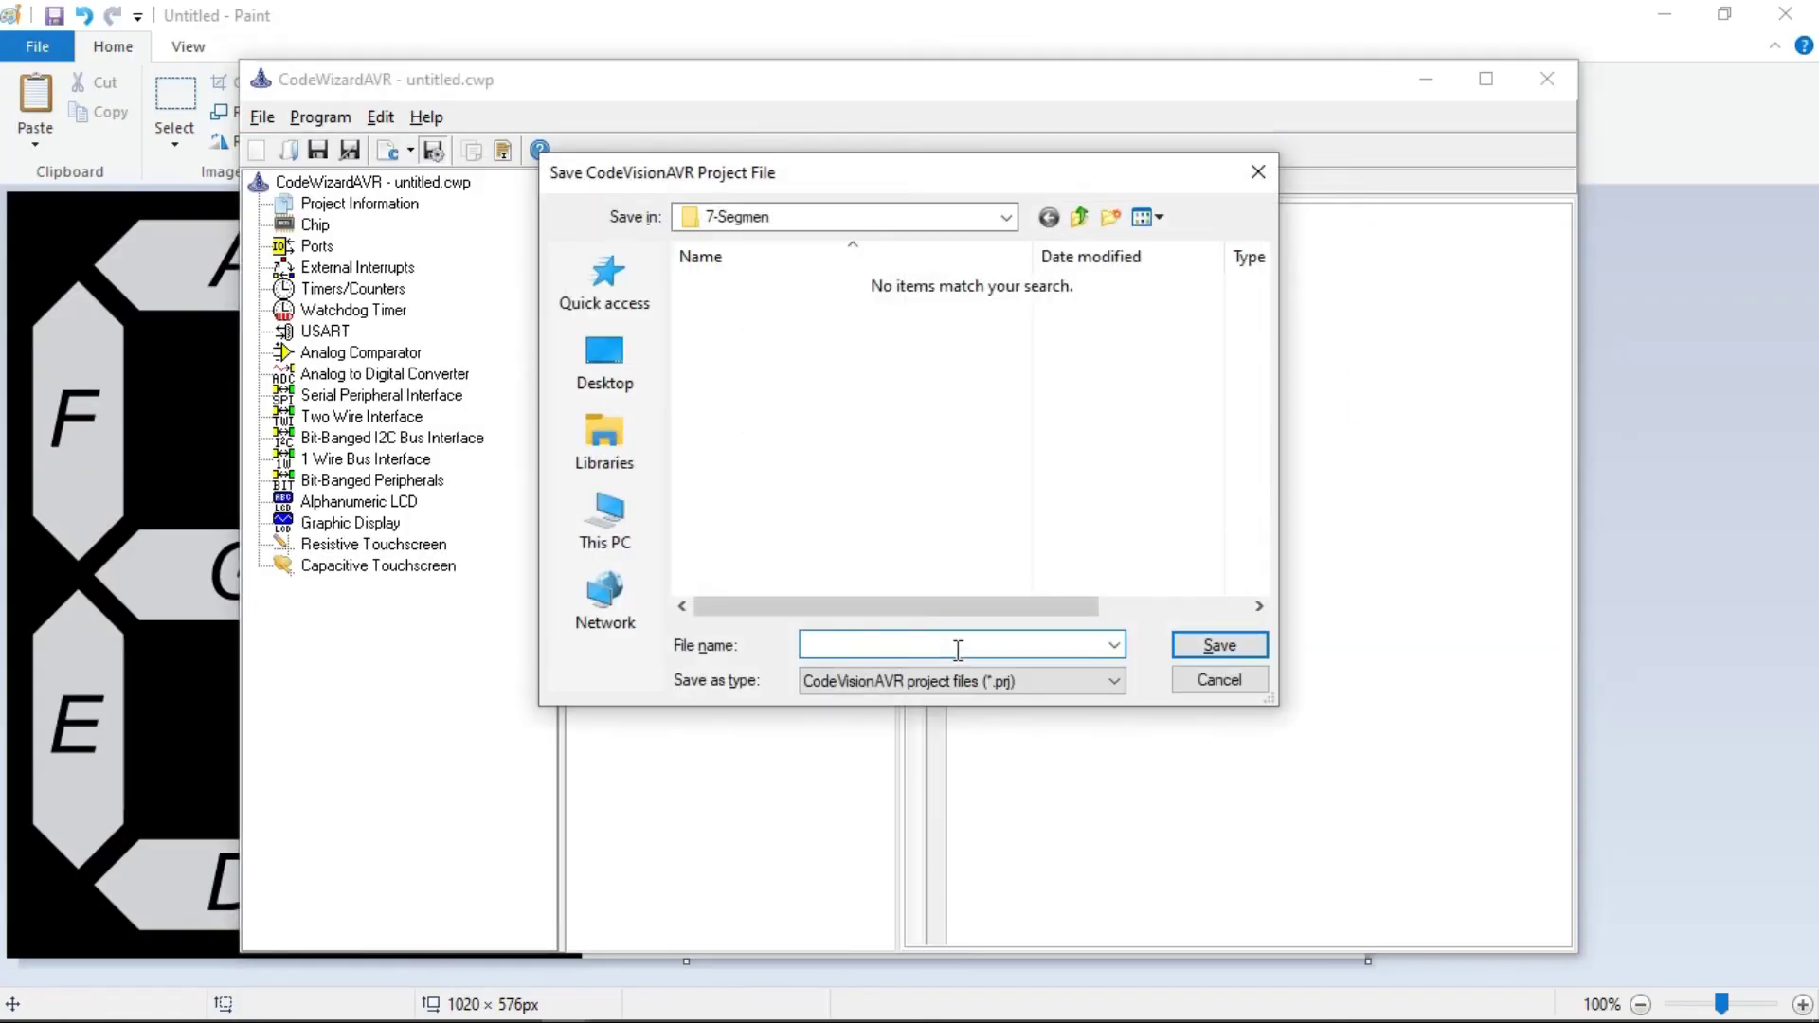
type("segmen")
key("Return")
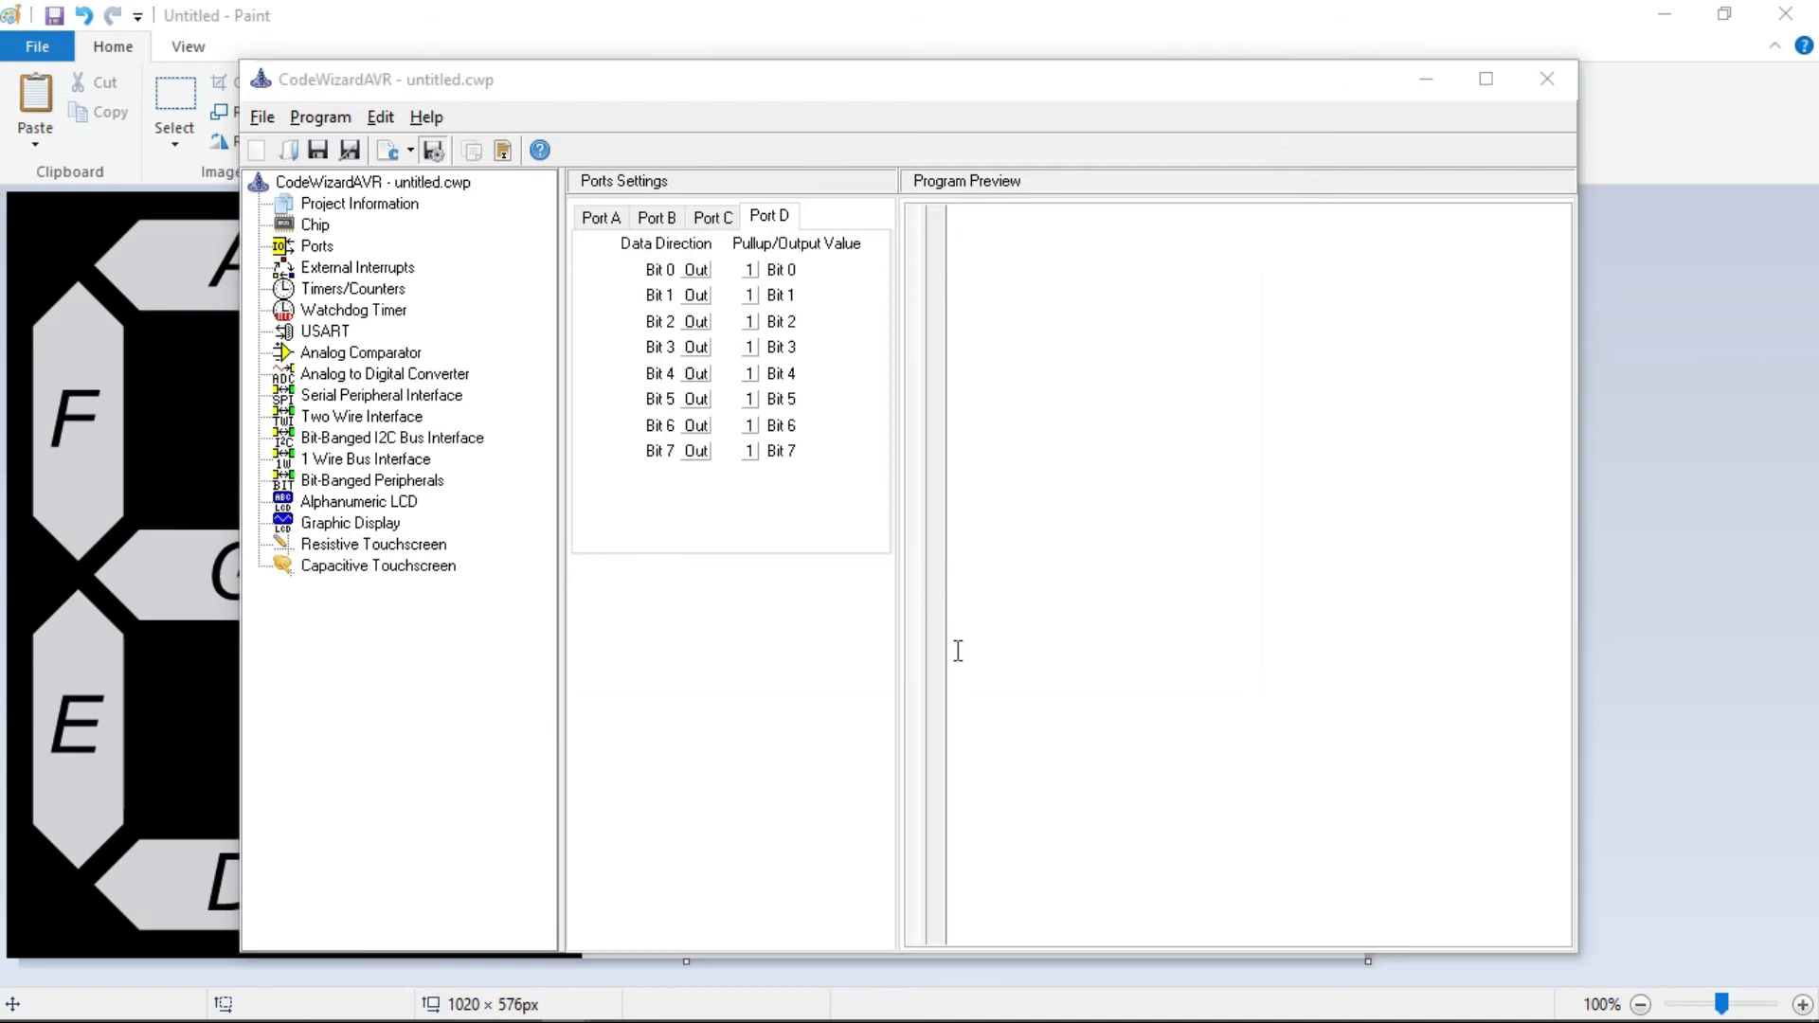
type("seg")
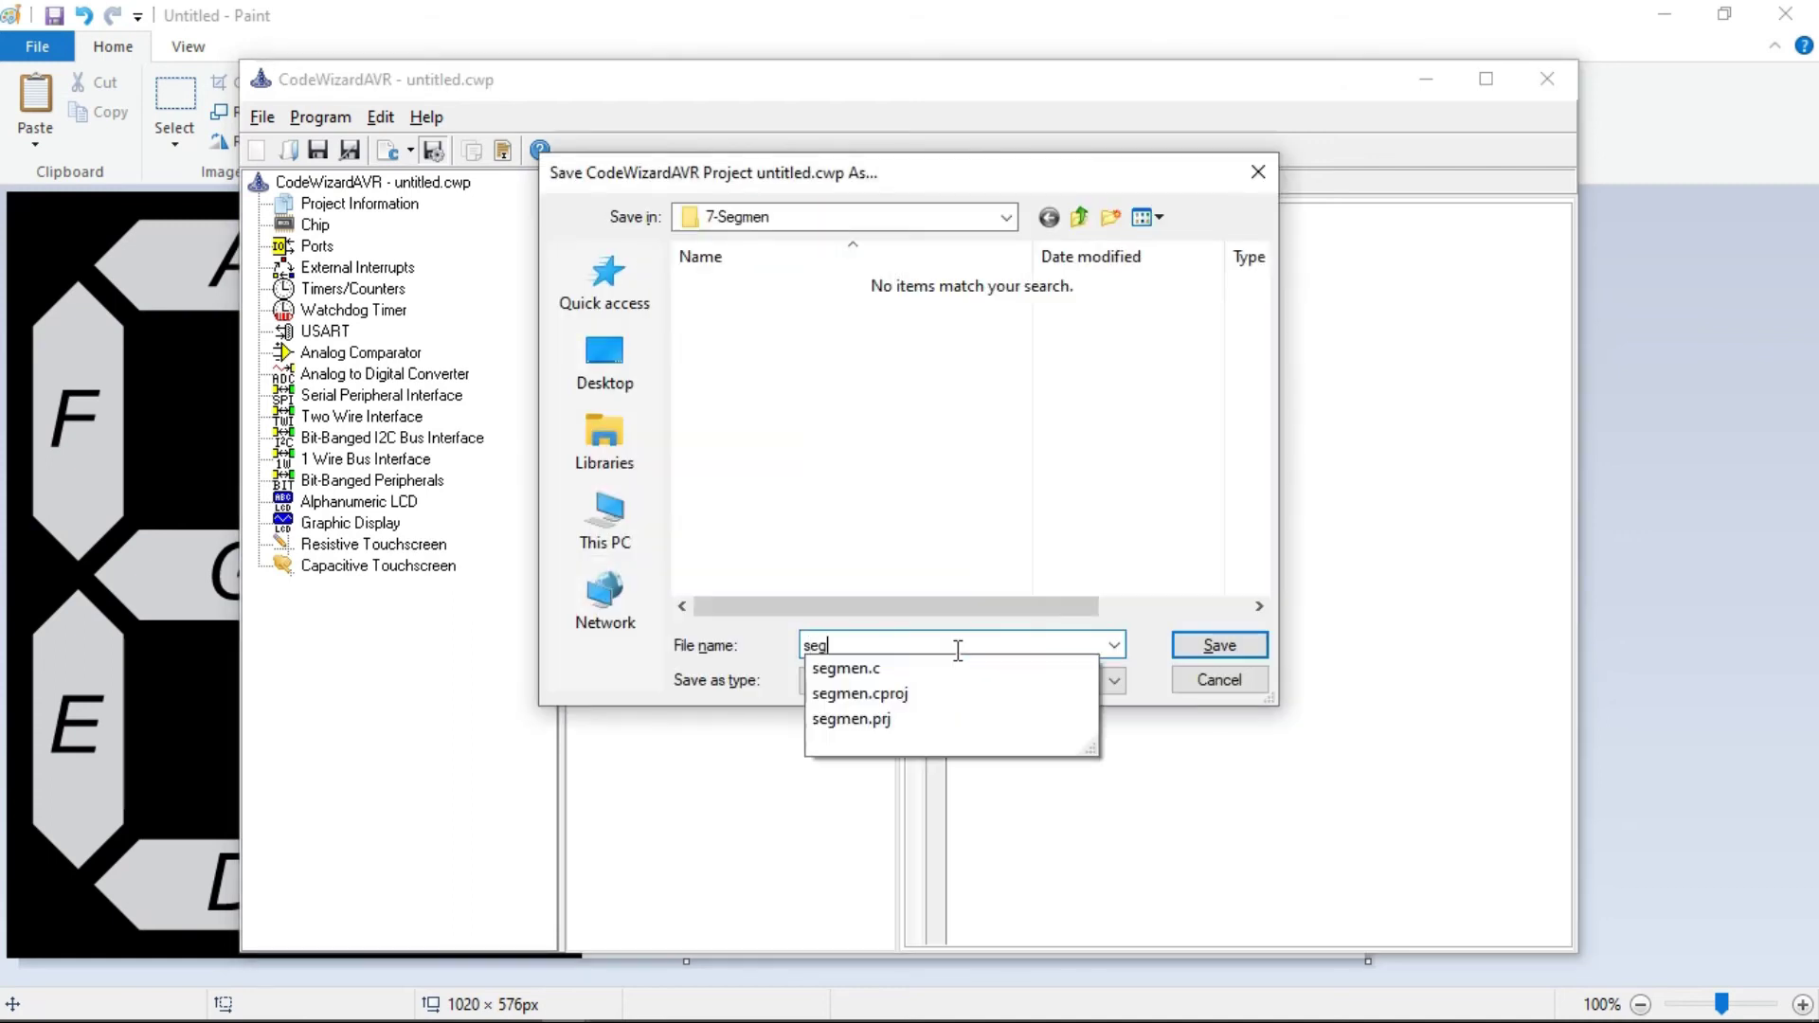
type("men")
key("Return")
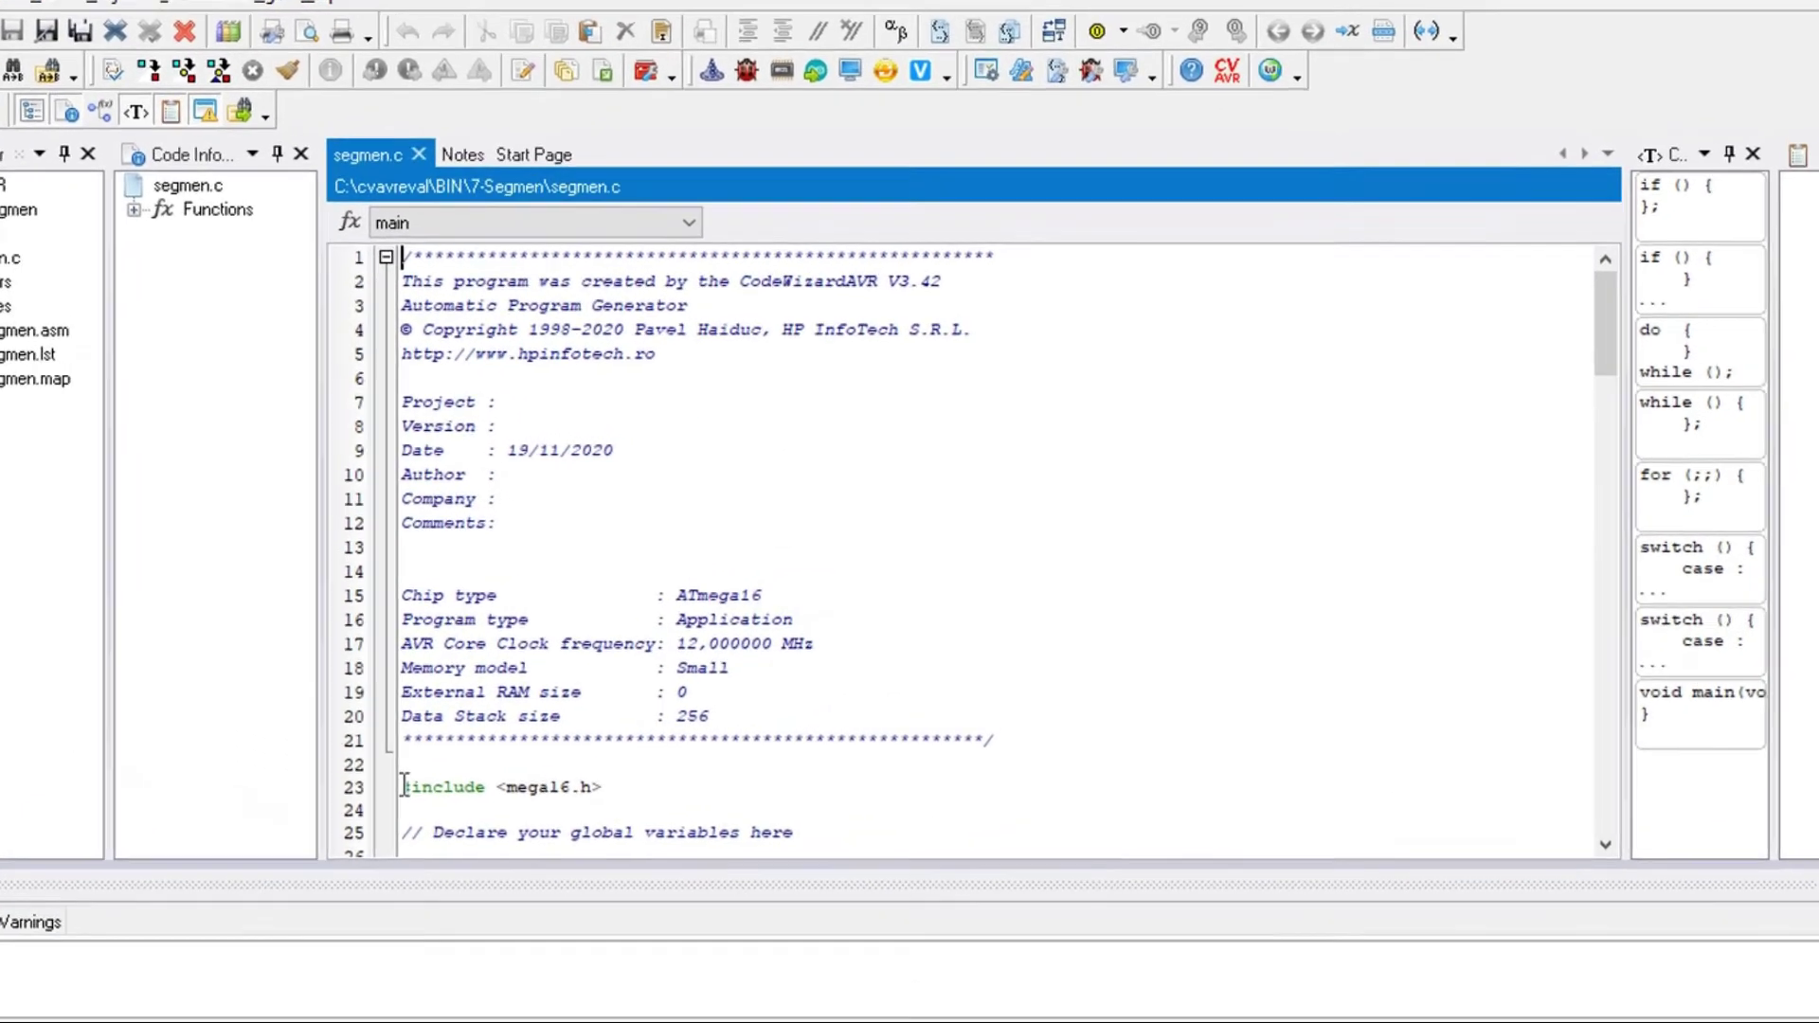
Delete the generated header comment block and the global variables comment from segmen.c.
left_click(490, 746, "shift")
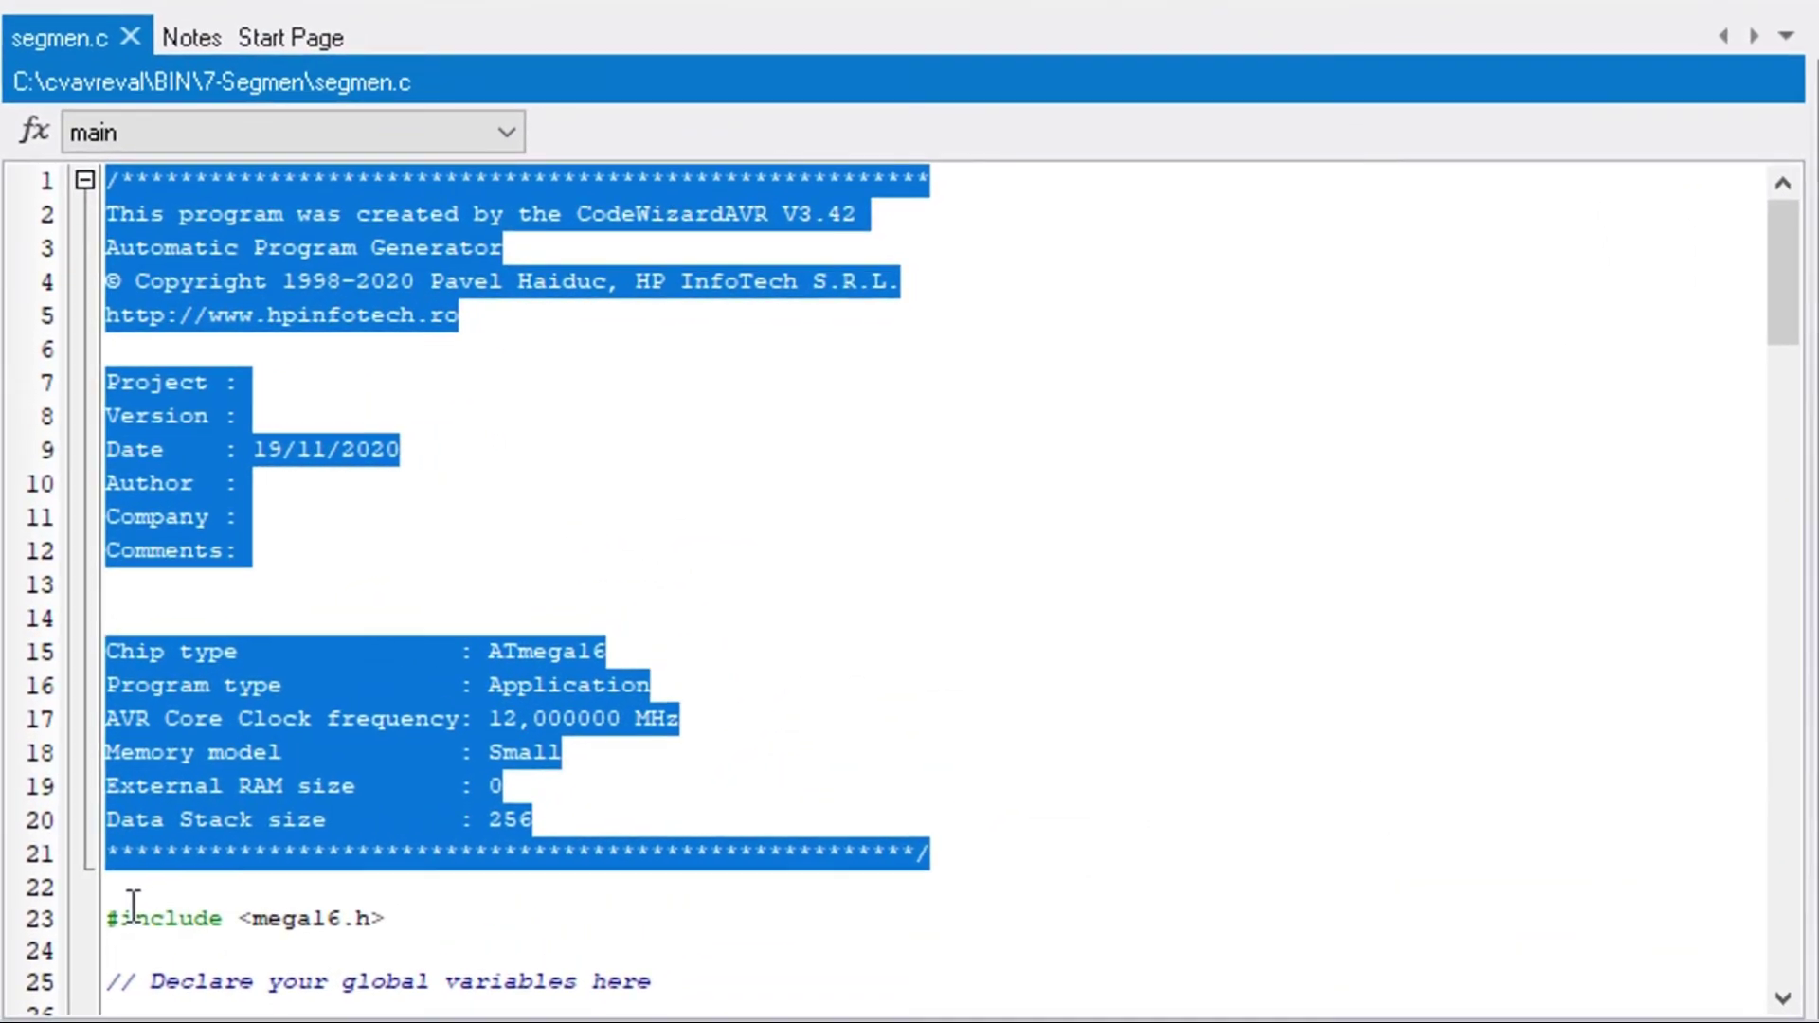
key("Delete")
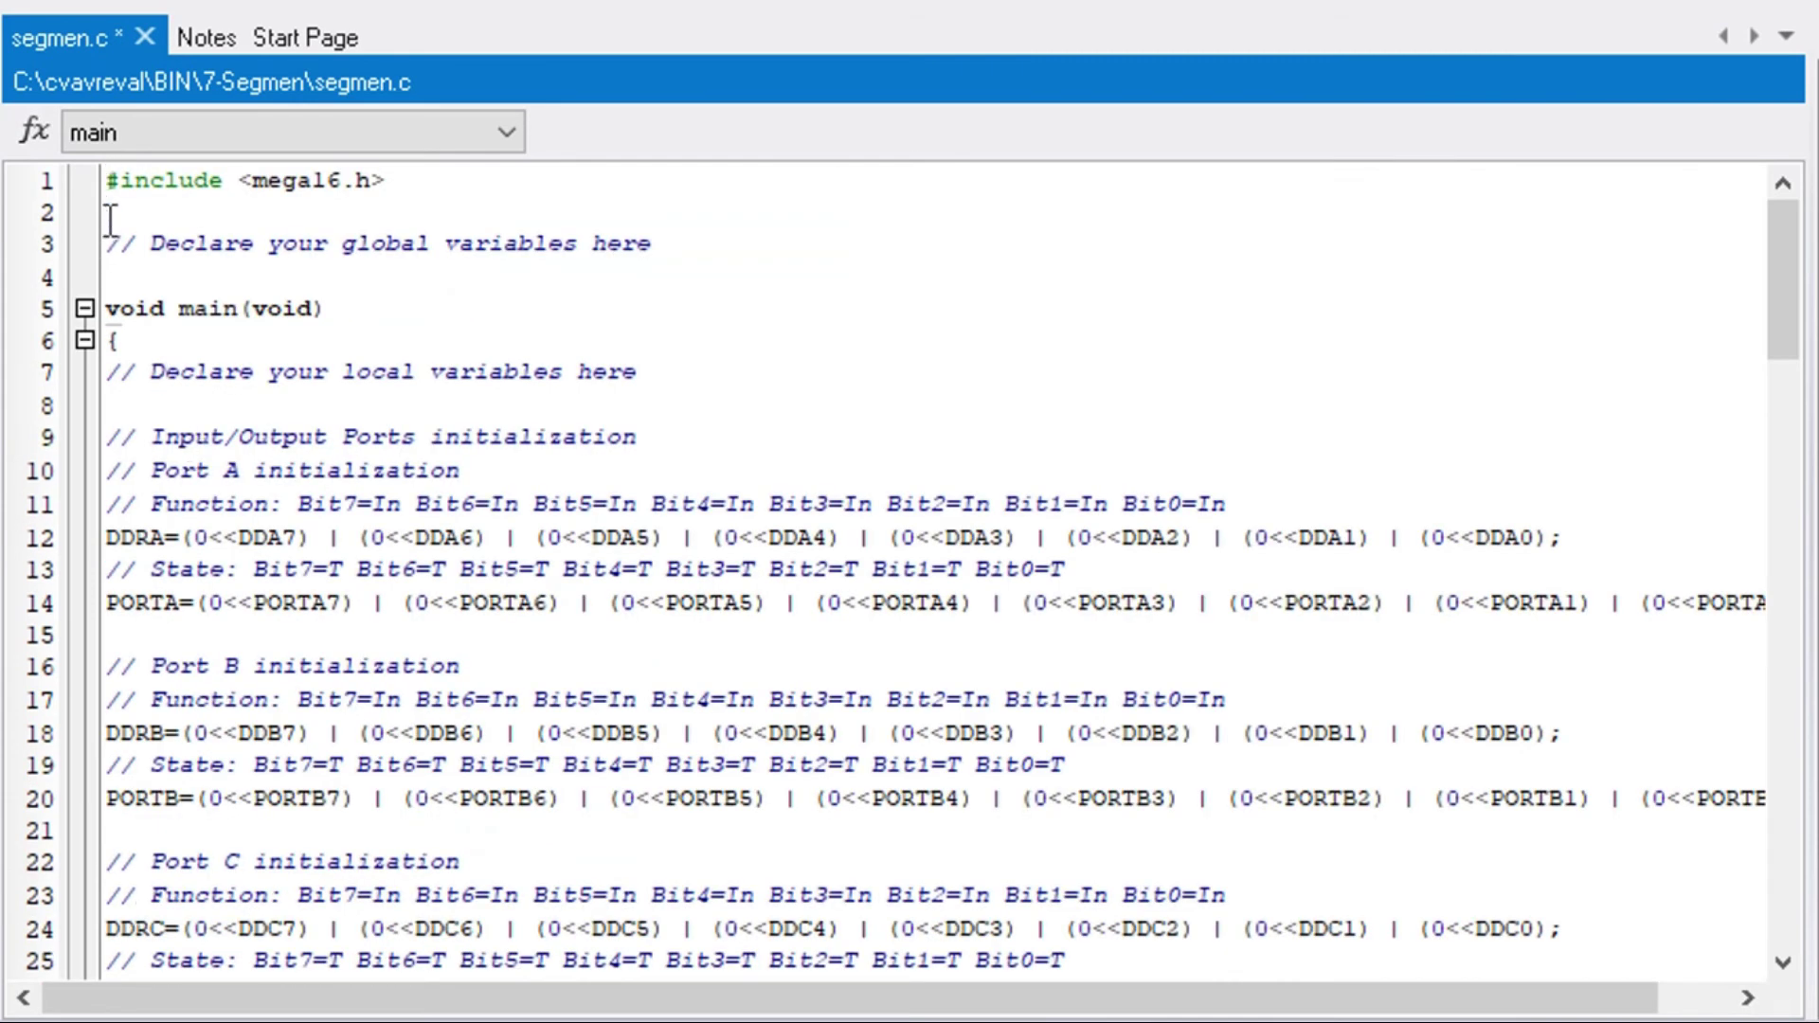
key("Down")
key("shift+Down")
key("shift+Down")
key("Delete")
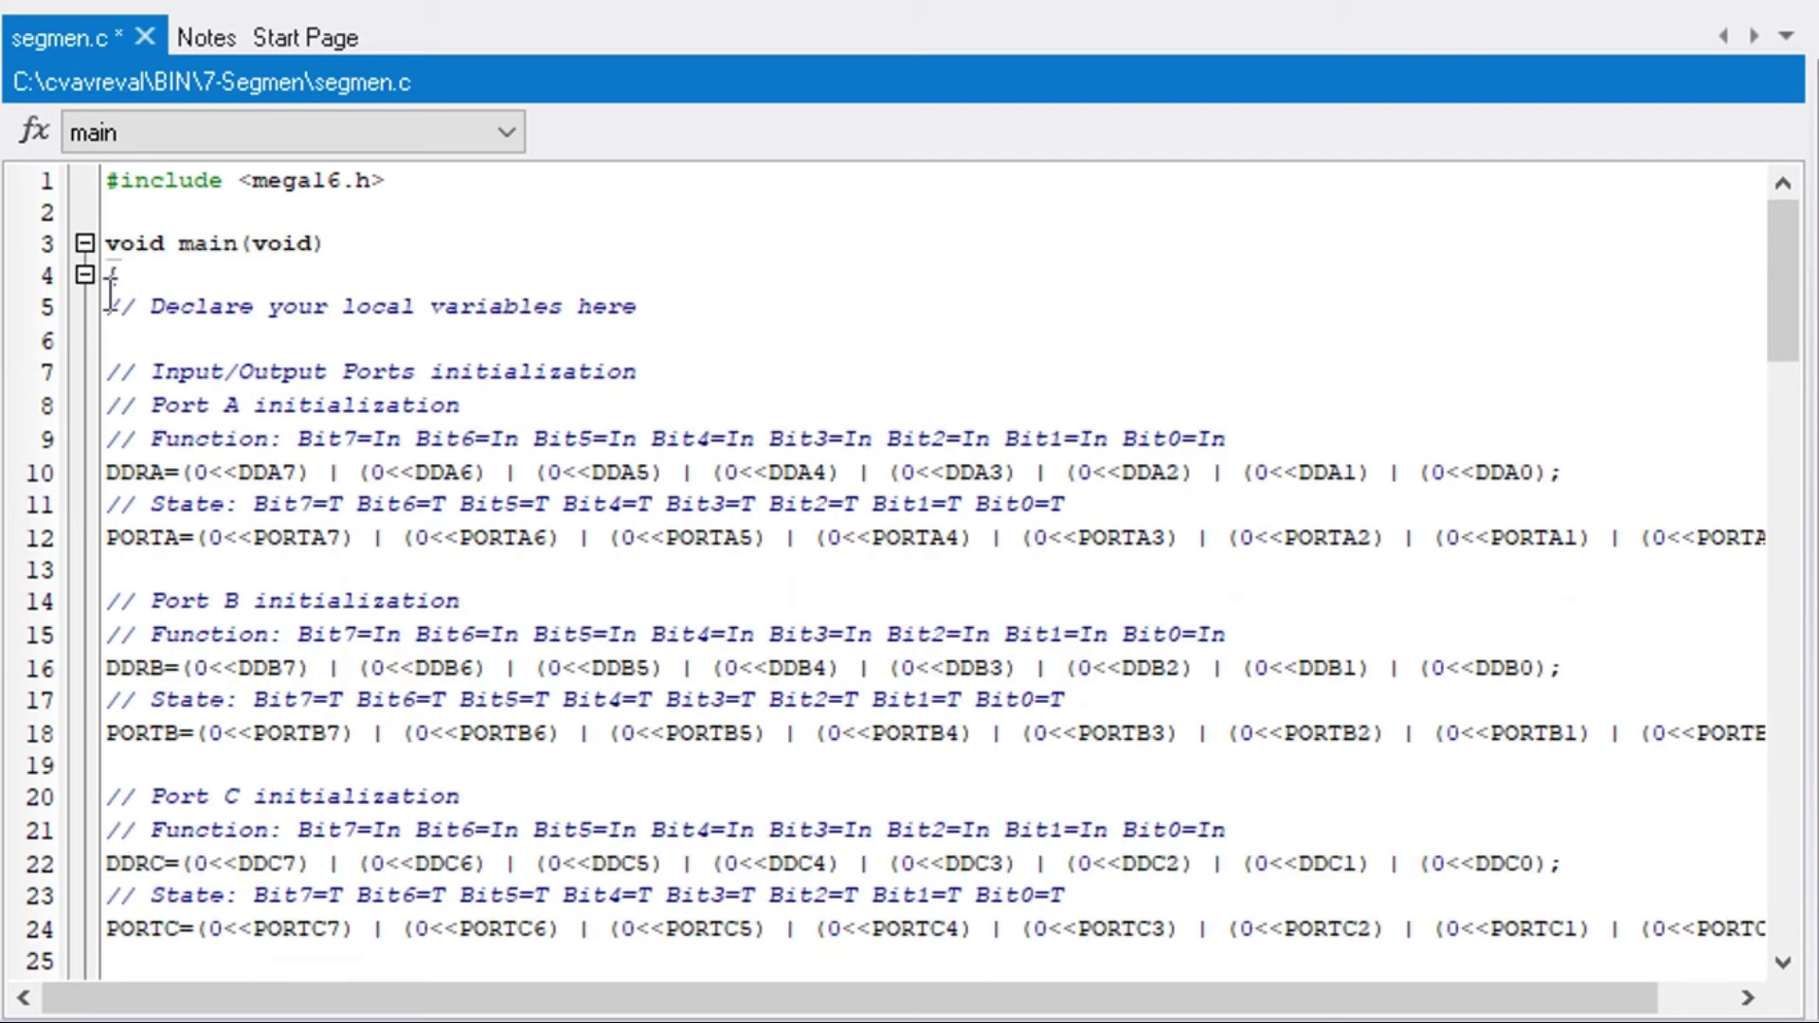
Delete the local variables comment and the Port A, Port B and Port C initialization code from main.
scroll(107, 307, "down", 4)
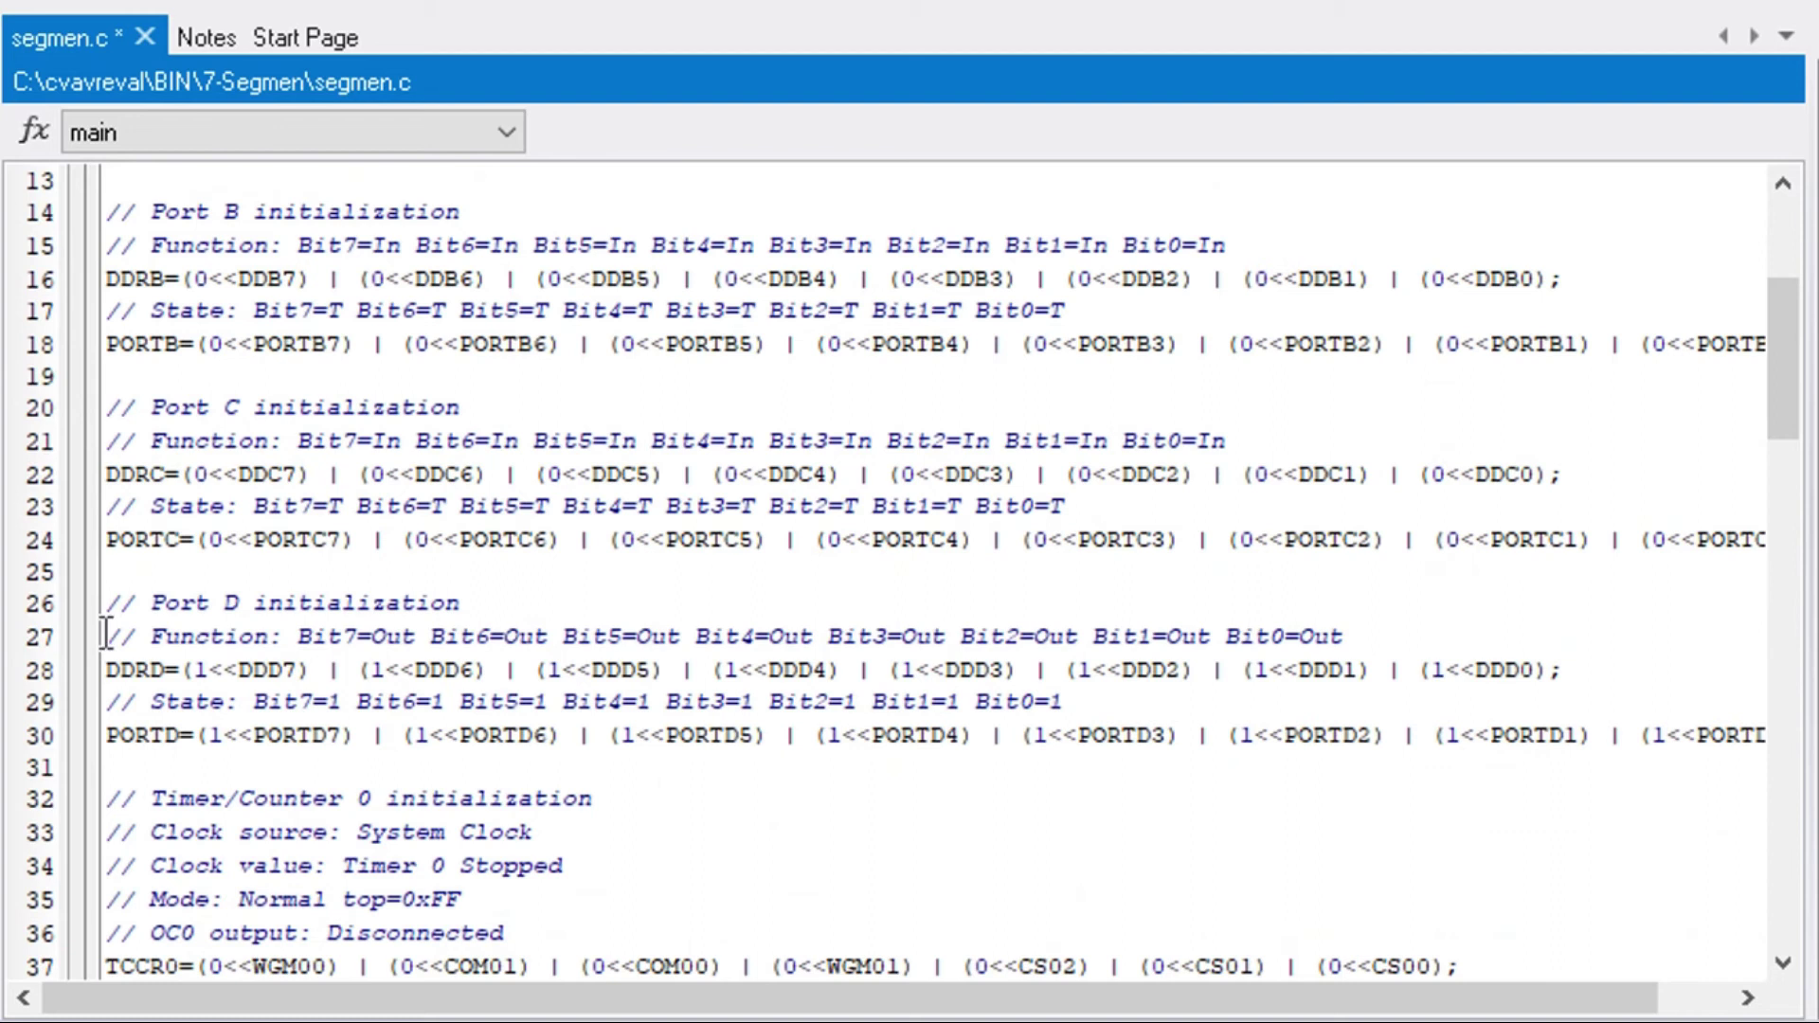
left_click(107, 572, "shift")
key("Delete")
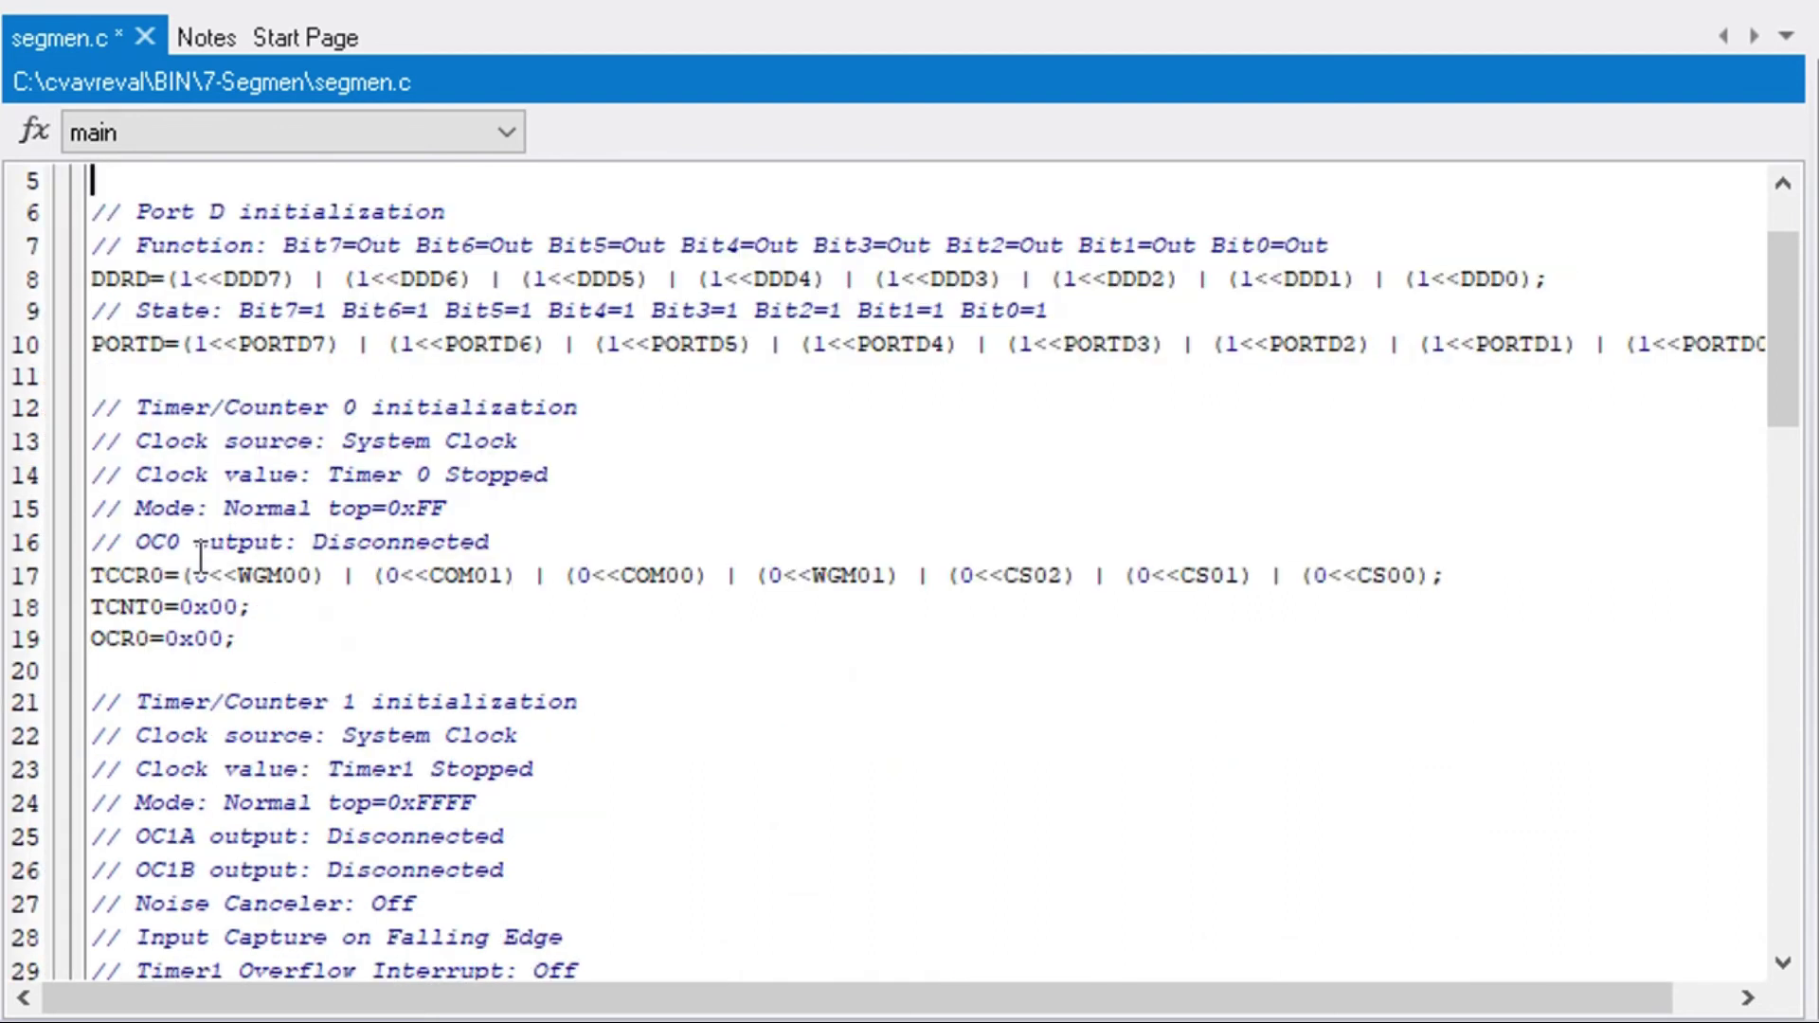
Delete all initialization code from Timer/Counter 0 through TWI, between the Port D initialization and the while loop.
key("Down")
key("Down")
key("Down")
key("Down")
key("Up")
key("Down")
key("Down")
key("Down")
scroll(288, 703, "down", 17)
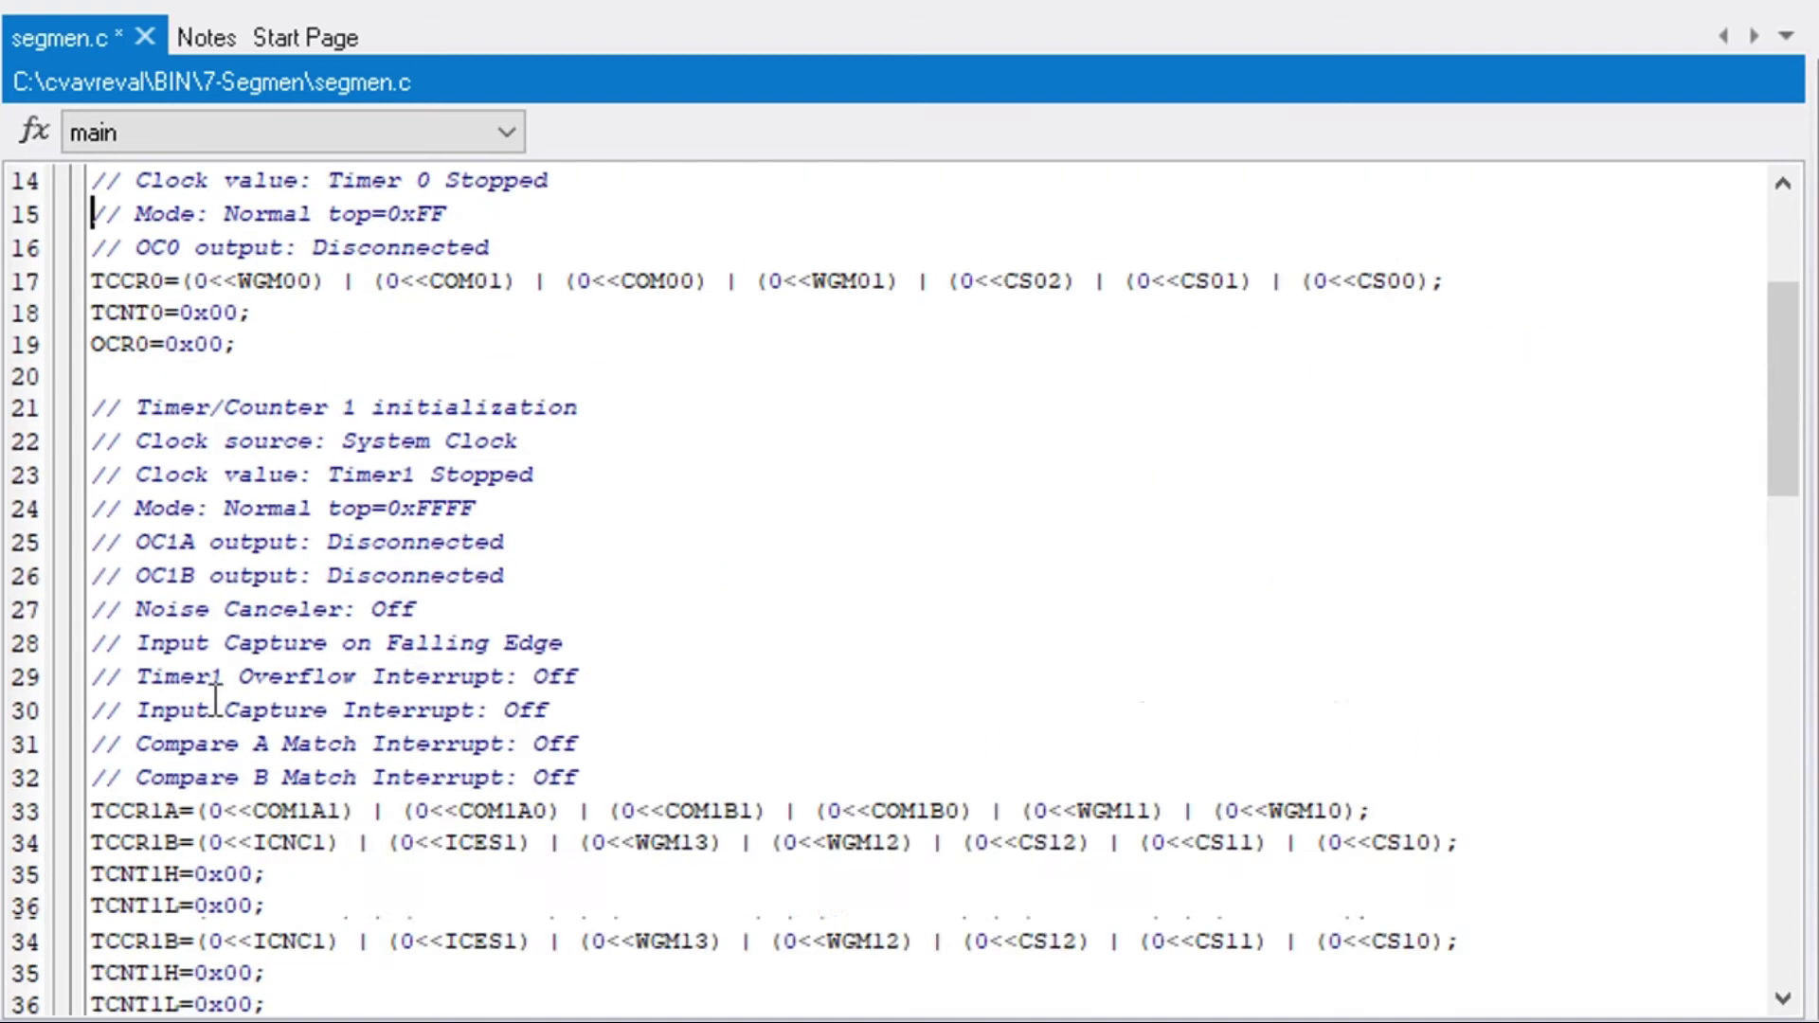
scroll(288, 703, "down", 5)
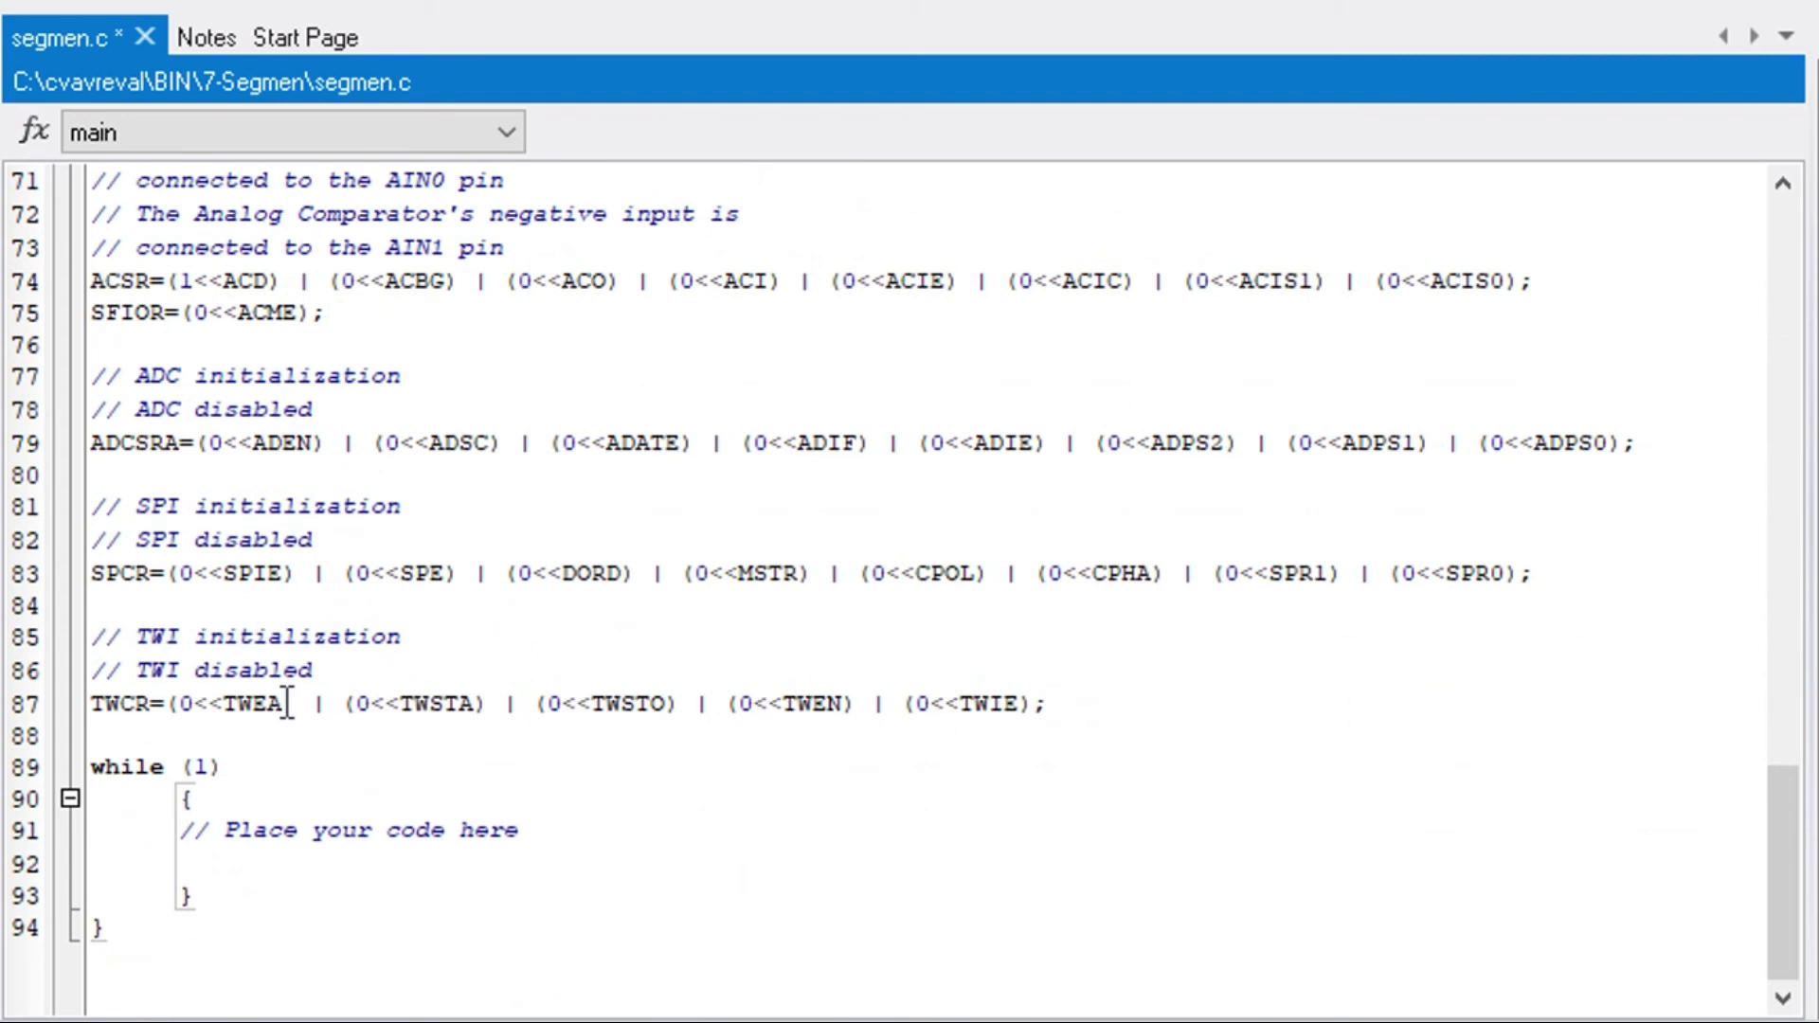
left_click(121, 734, "shift")
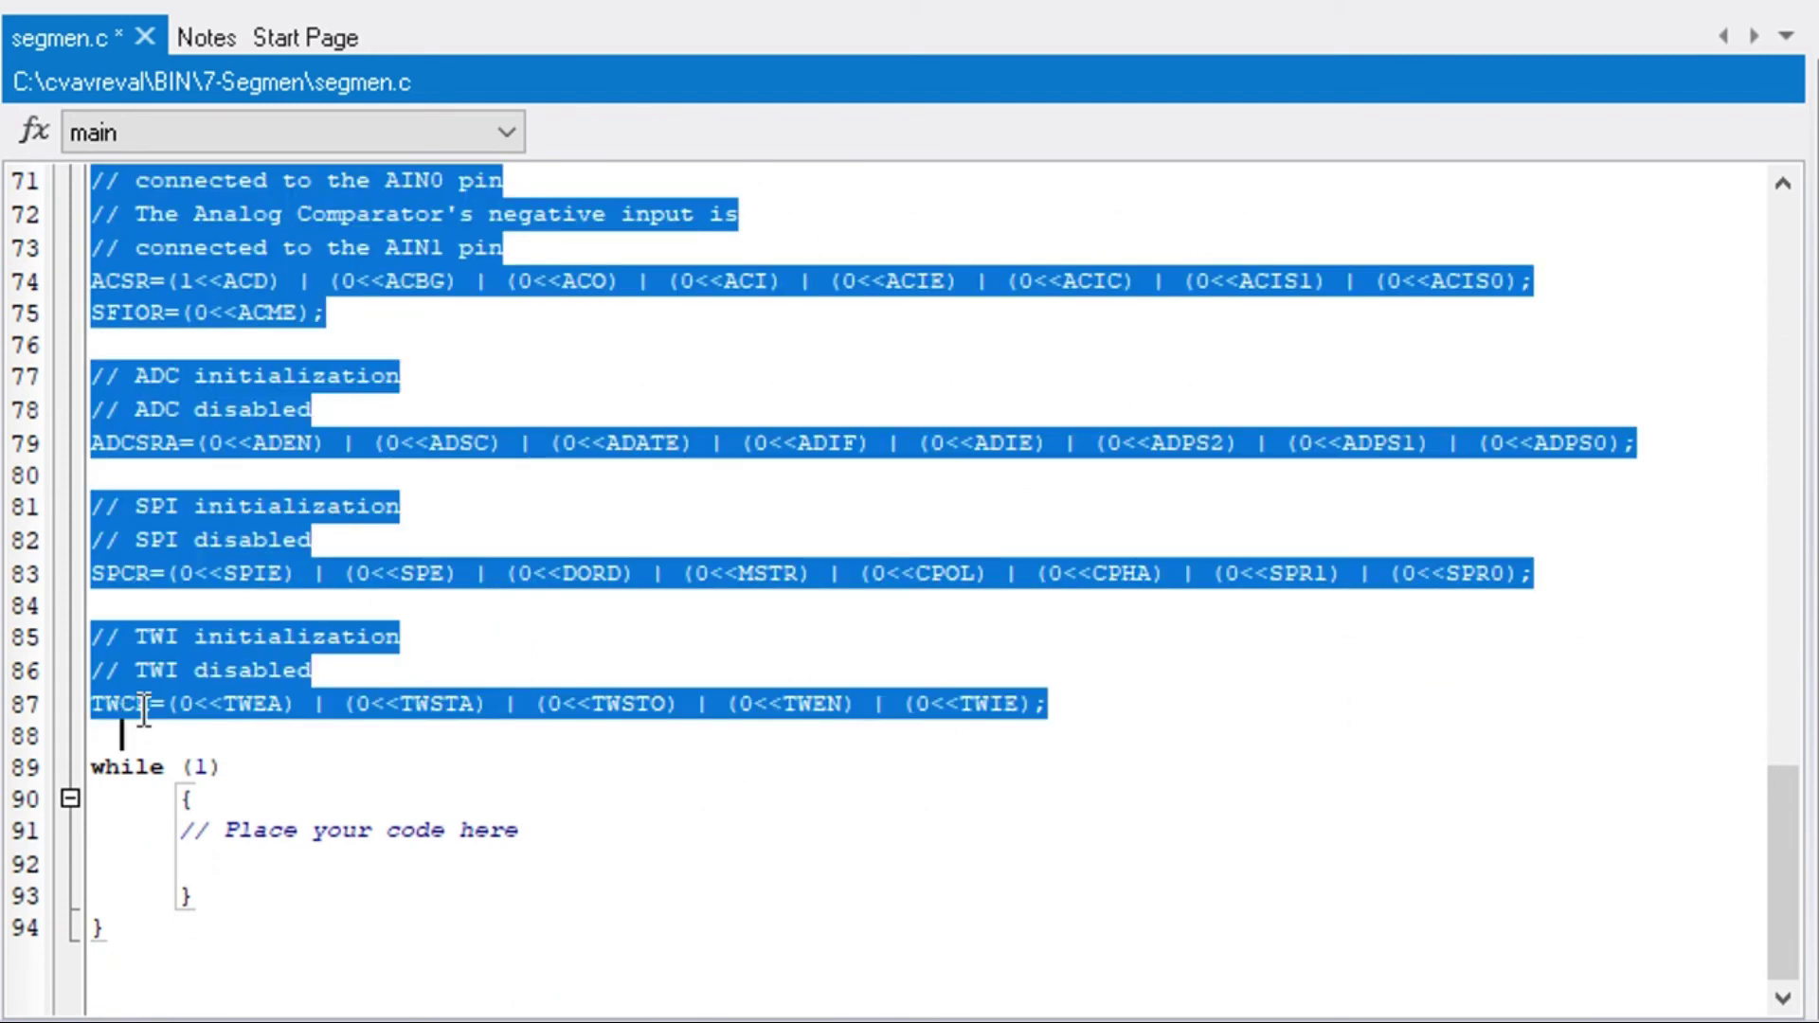
key("Delete")
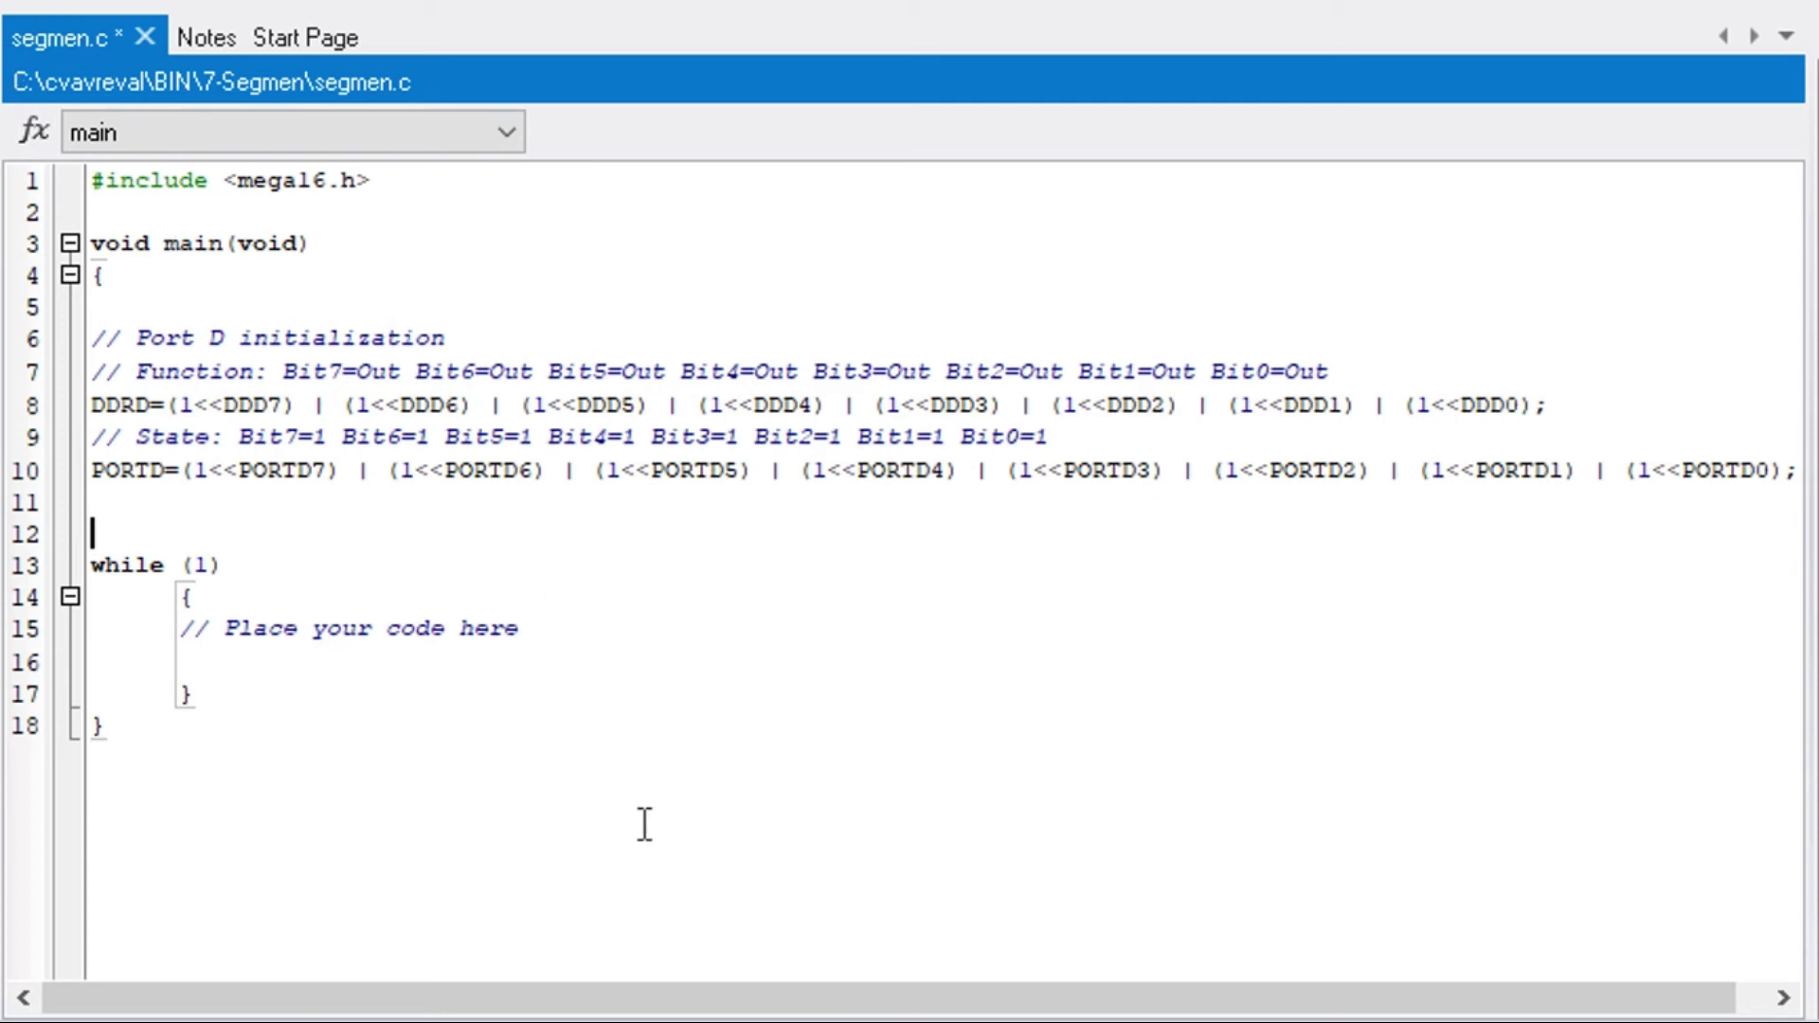
Add the line #include <delay.h> below the mega16.h include.
left_click(391, 180)
key("BackSpace")
key("Return")
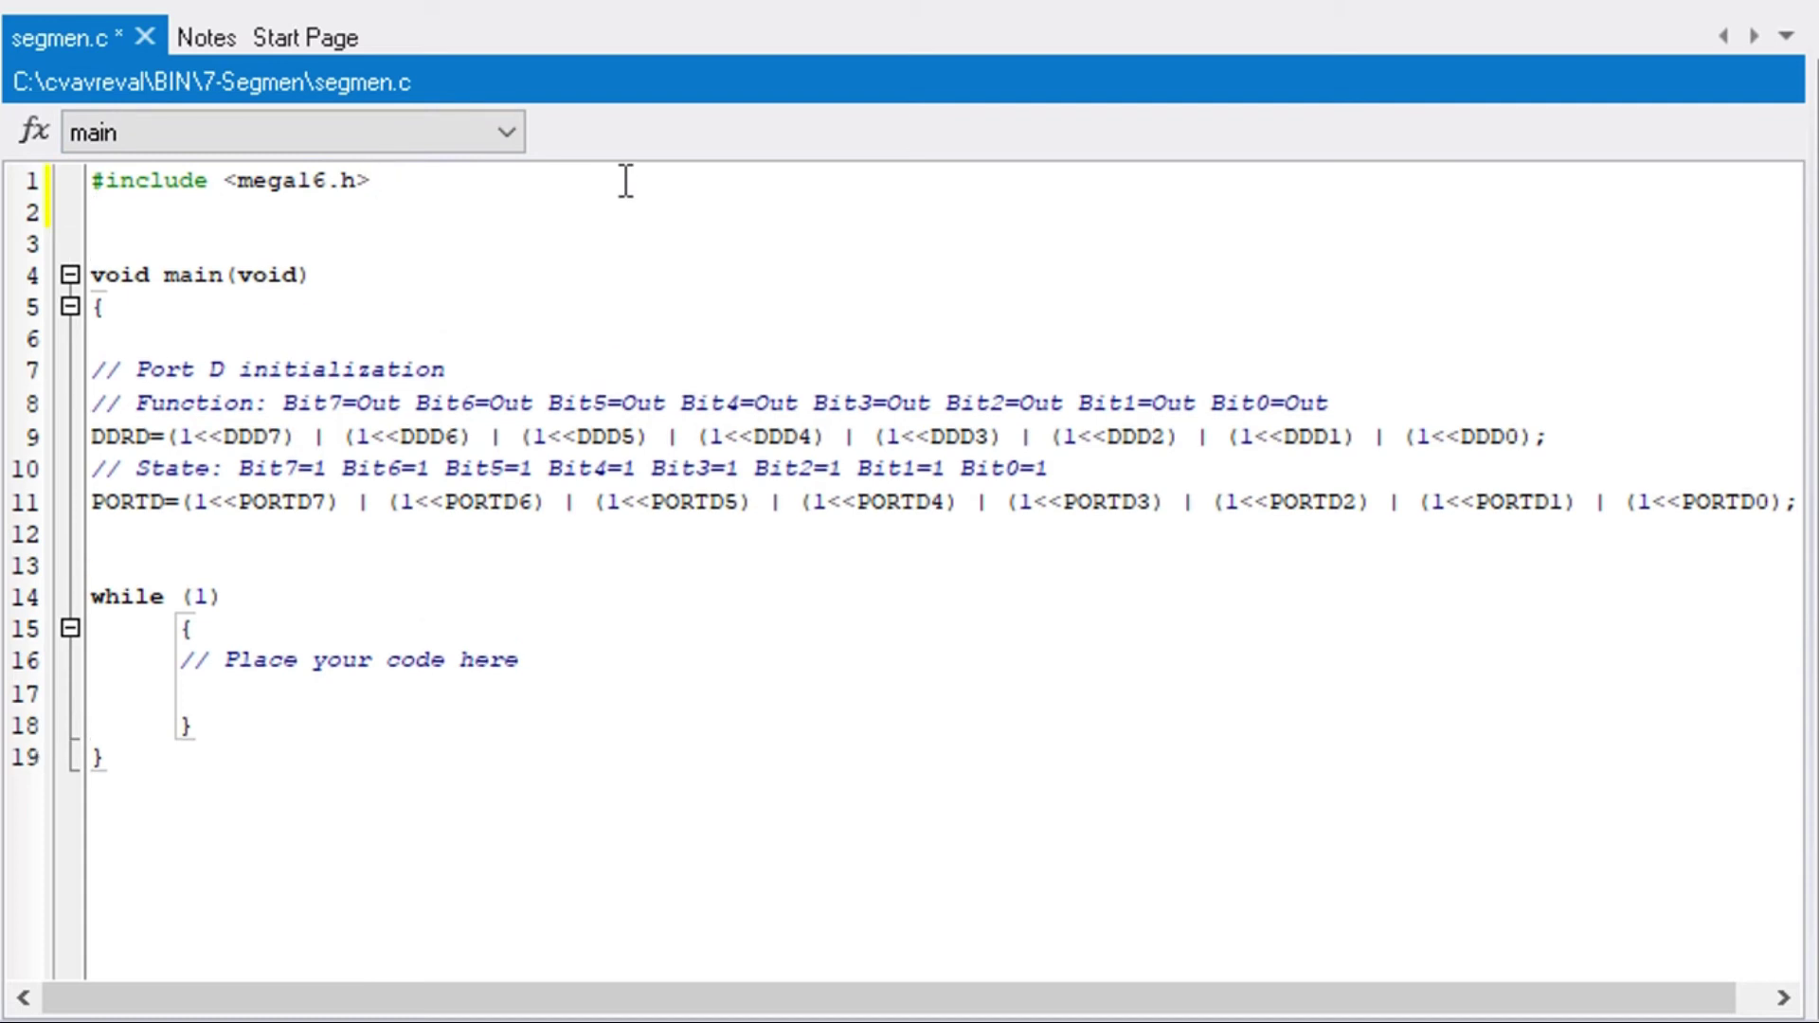
type("#include")
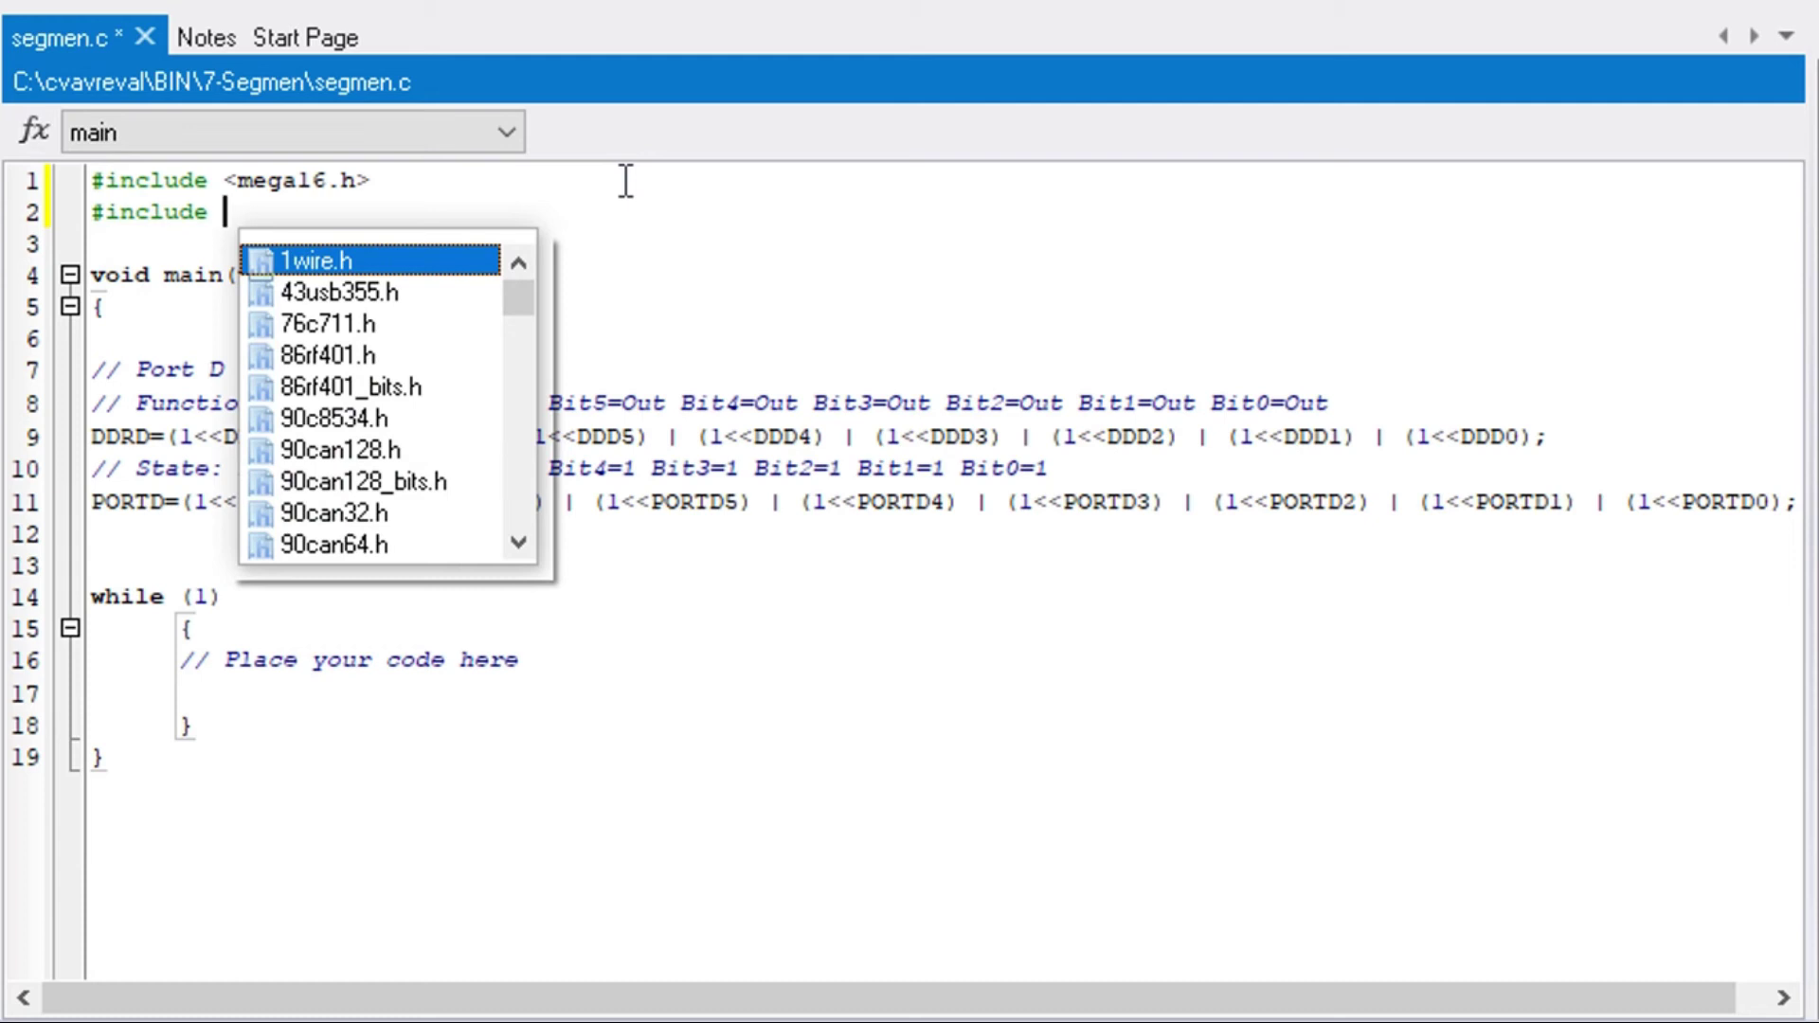
type("<")
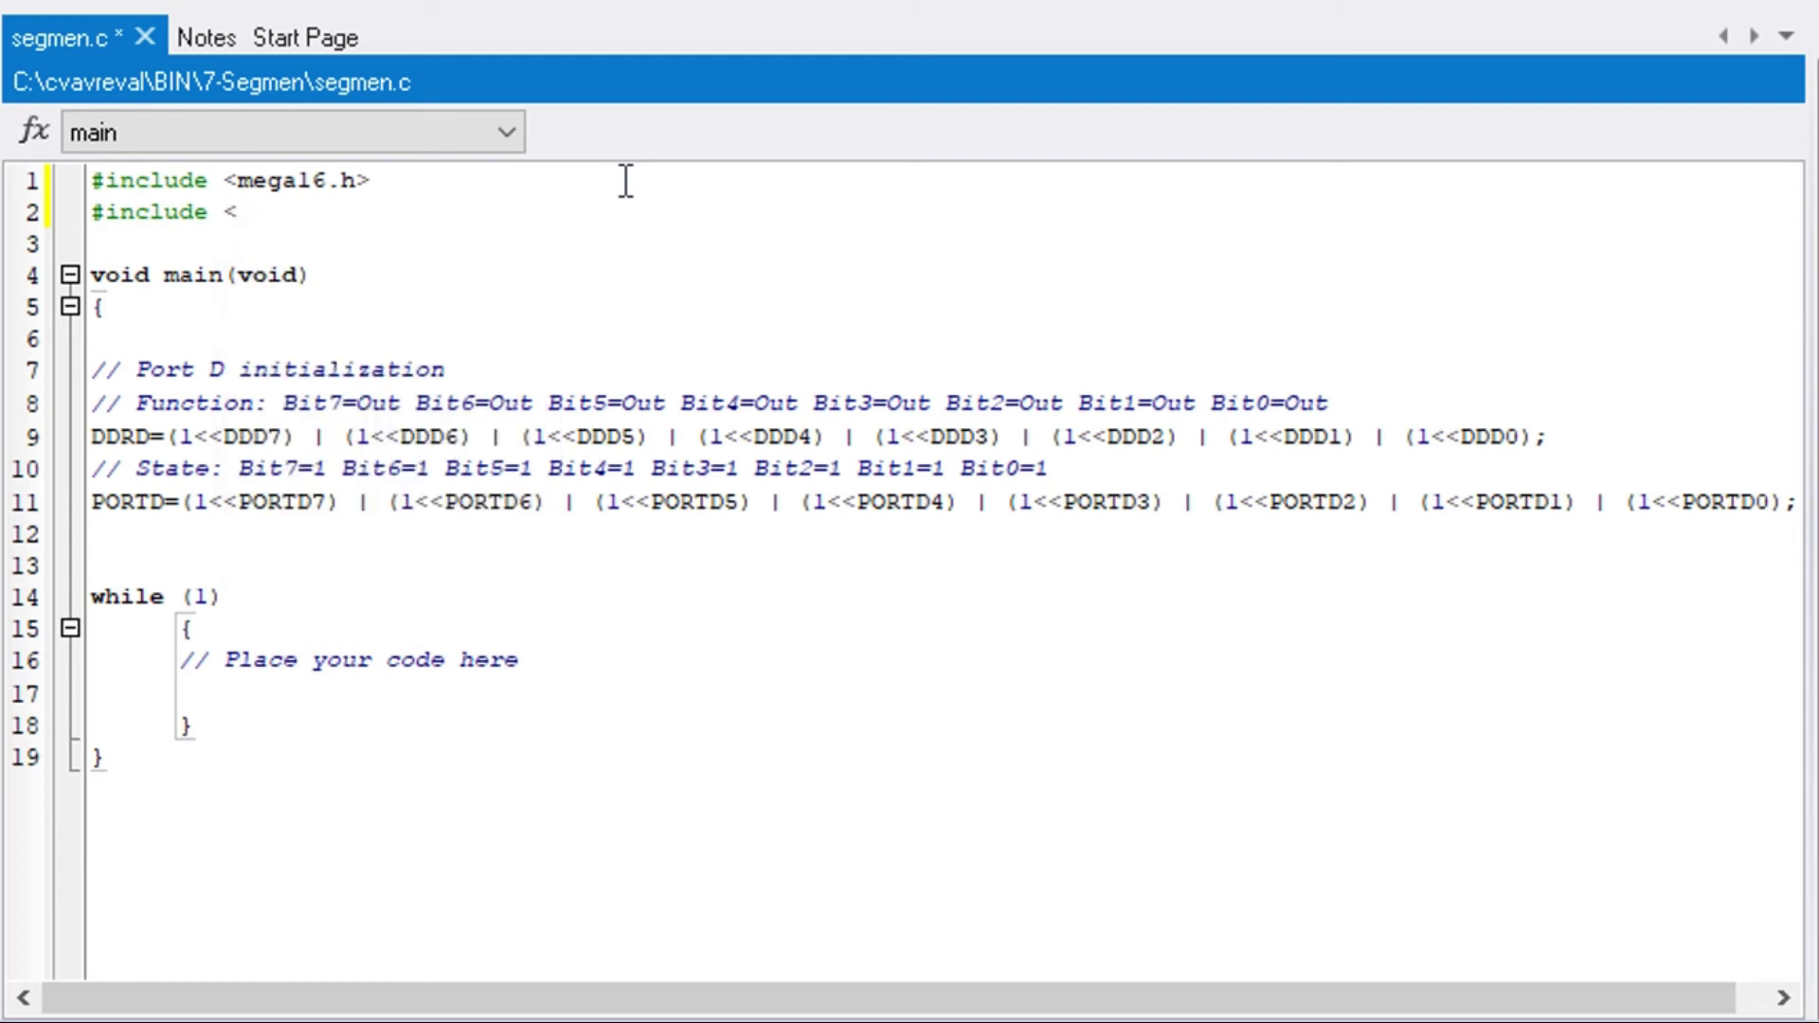
type("dela")
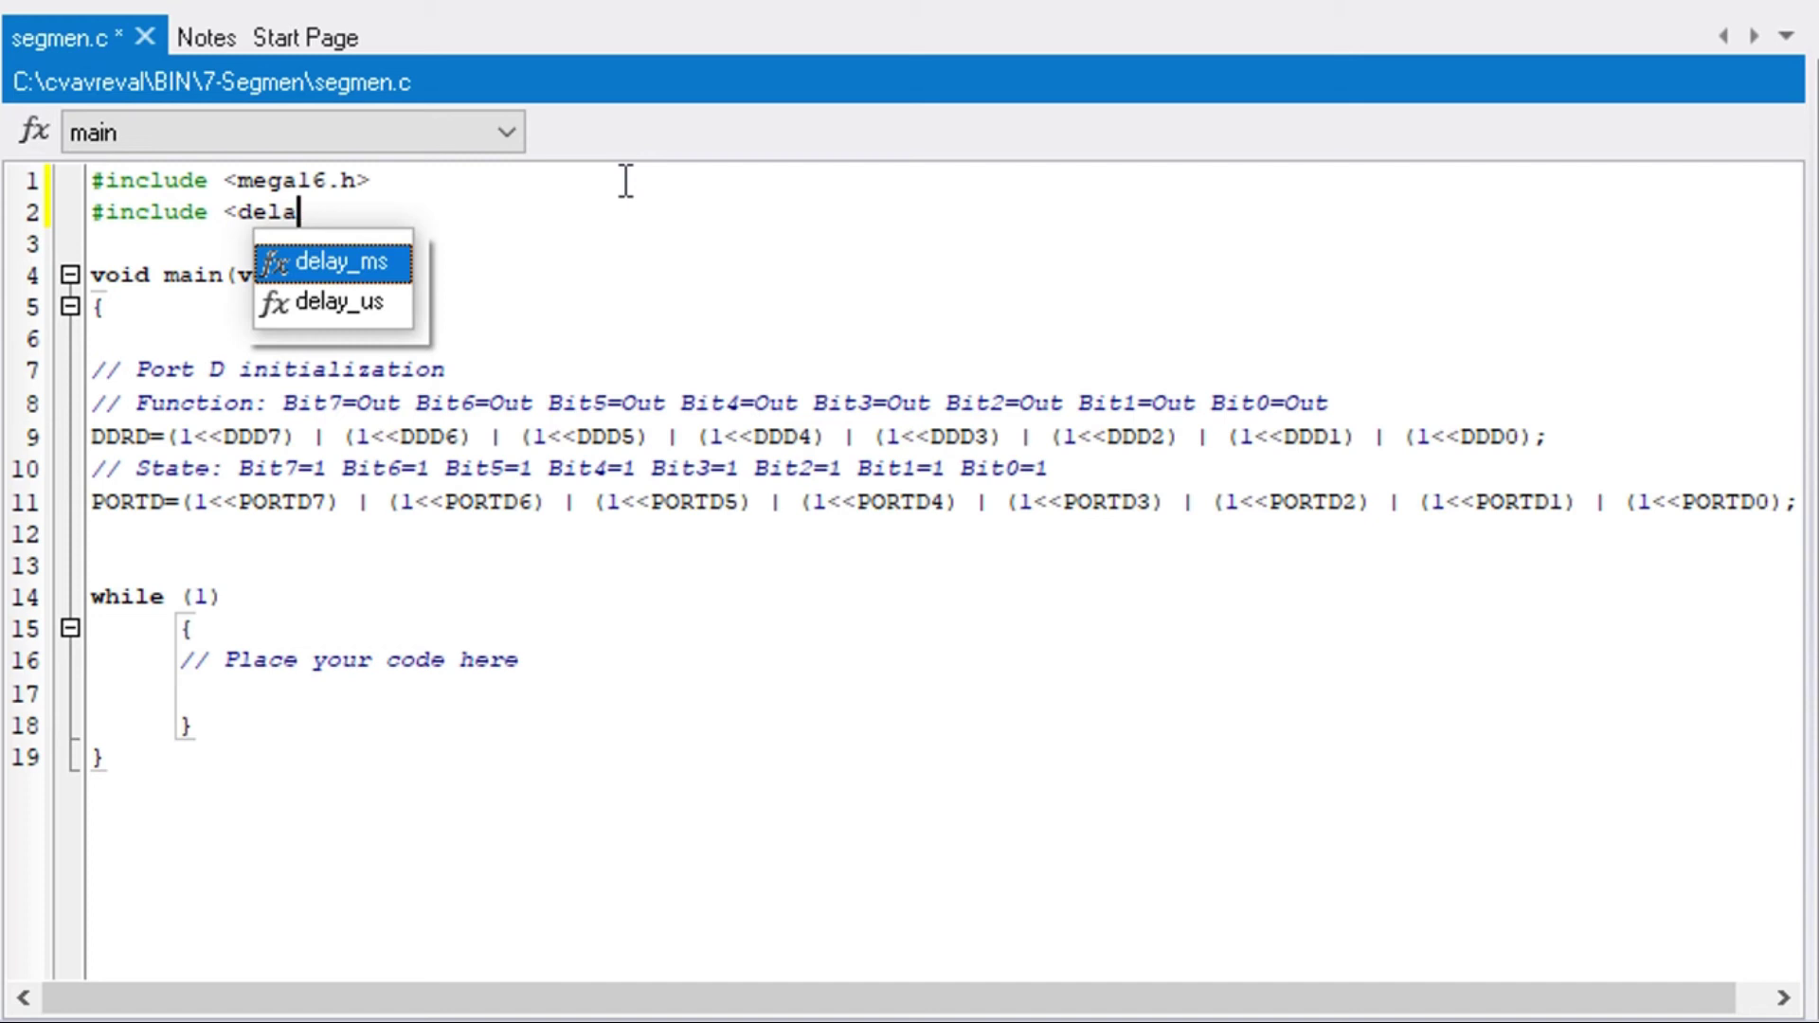
key("Return")
key("BackSpace")
key("BackSpace")
key("BackSpace")
type(".")
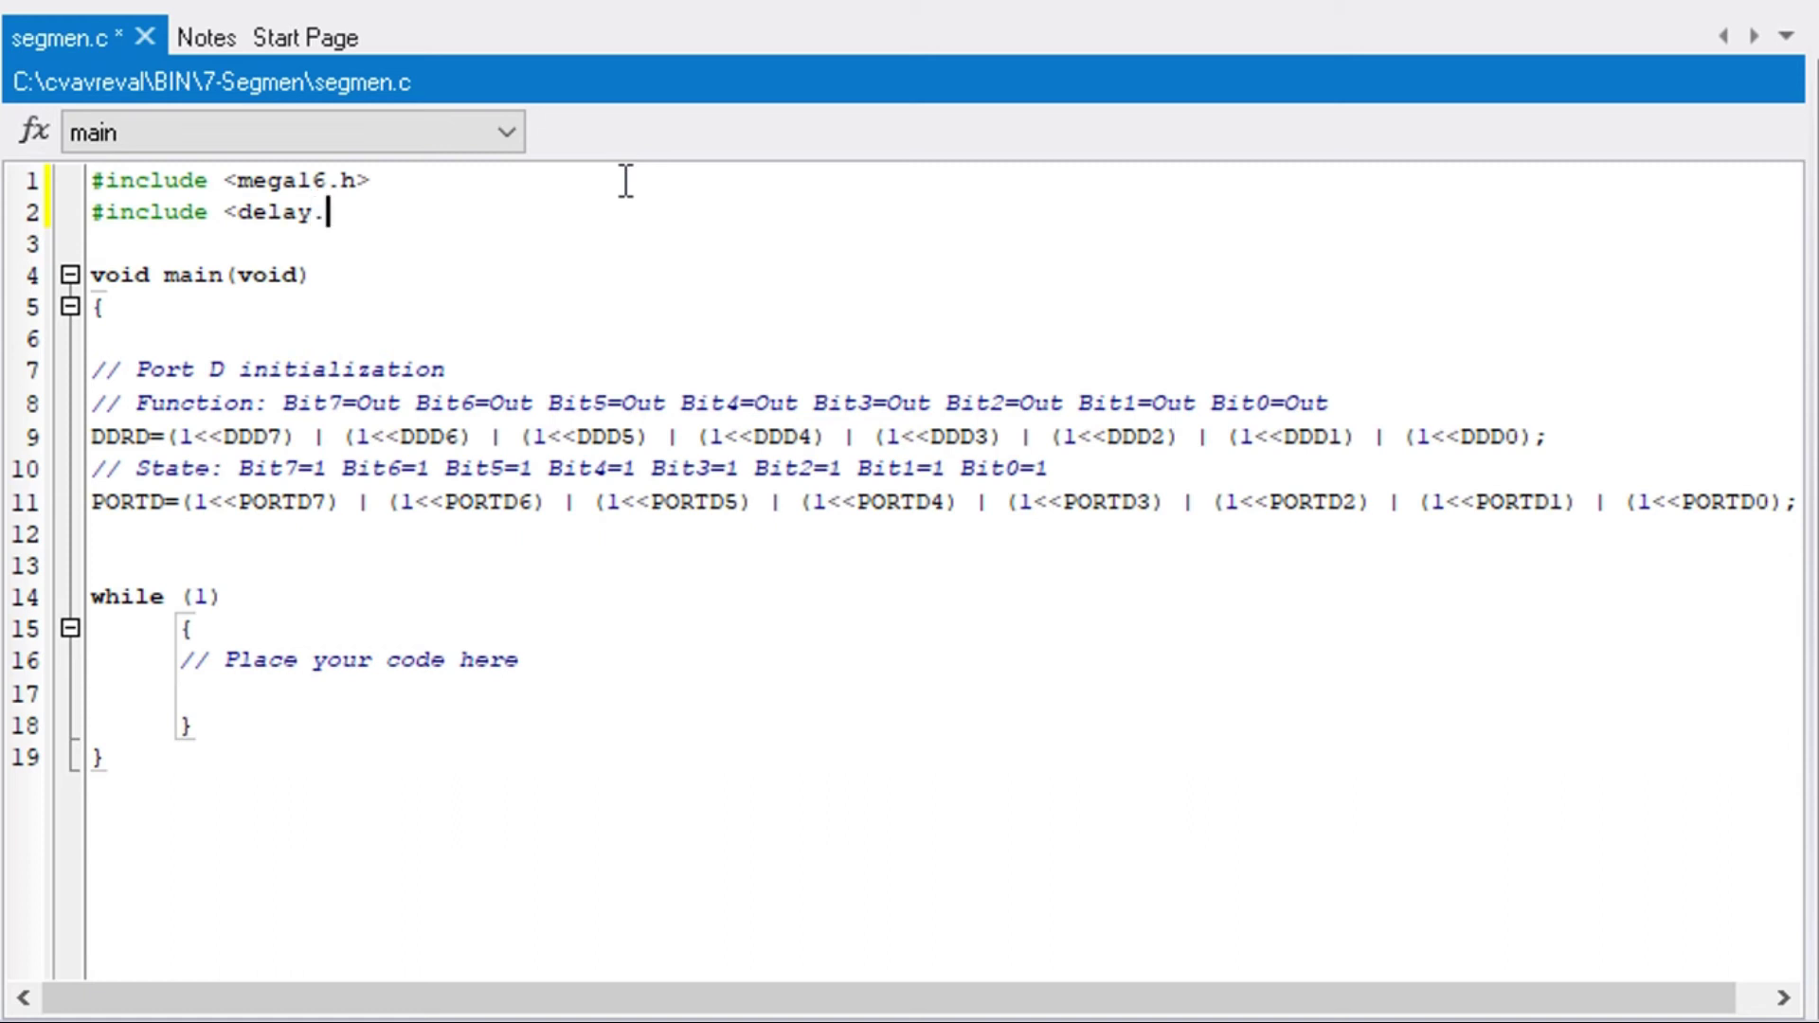
type("h>")
Look up the code for U in the Paint drawing and write PORTD = 0b00111110; inside the while loop.
key("Down")
key("Down")
key("Down")
key("Down")
key("Down")
key("alt+Tab")
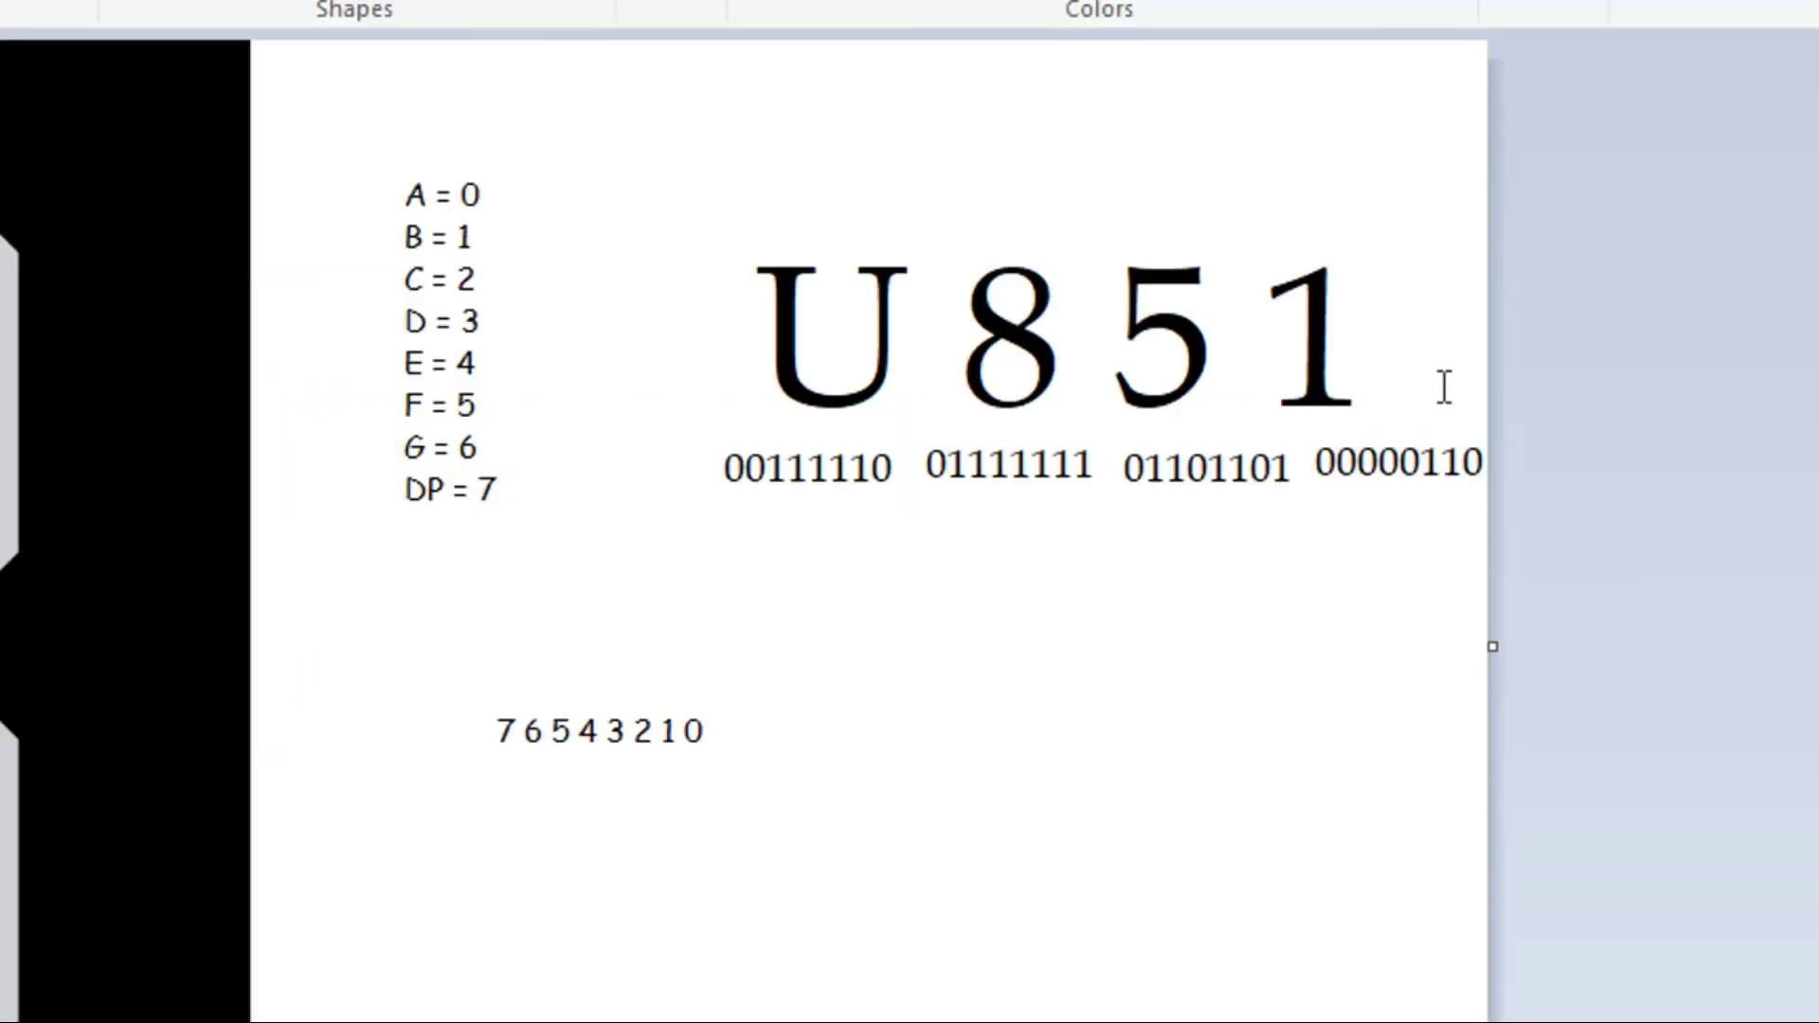
key("alt+Tab")
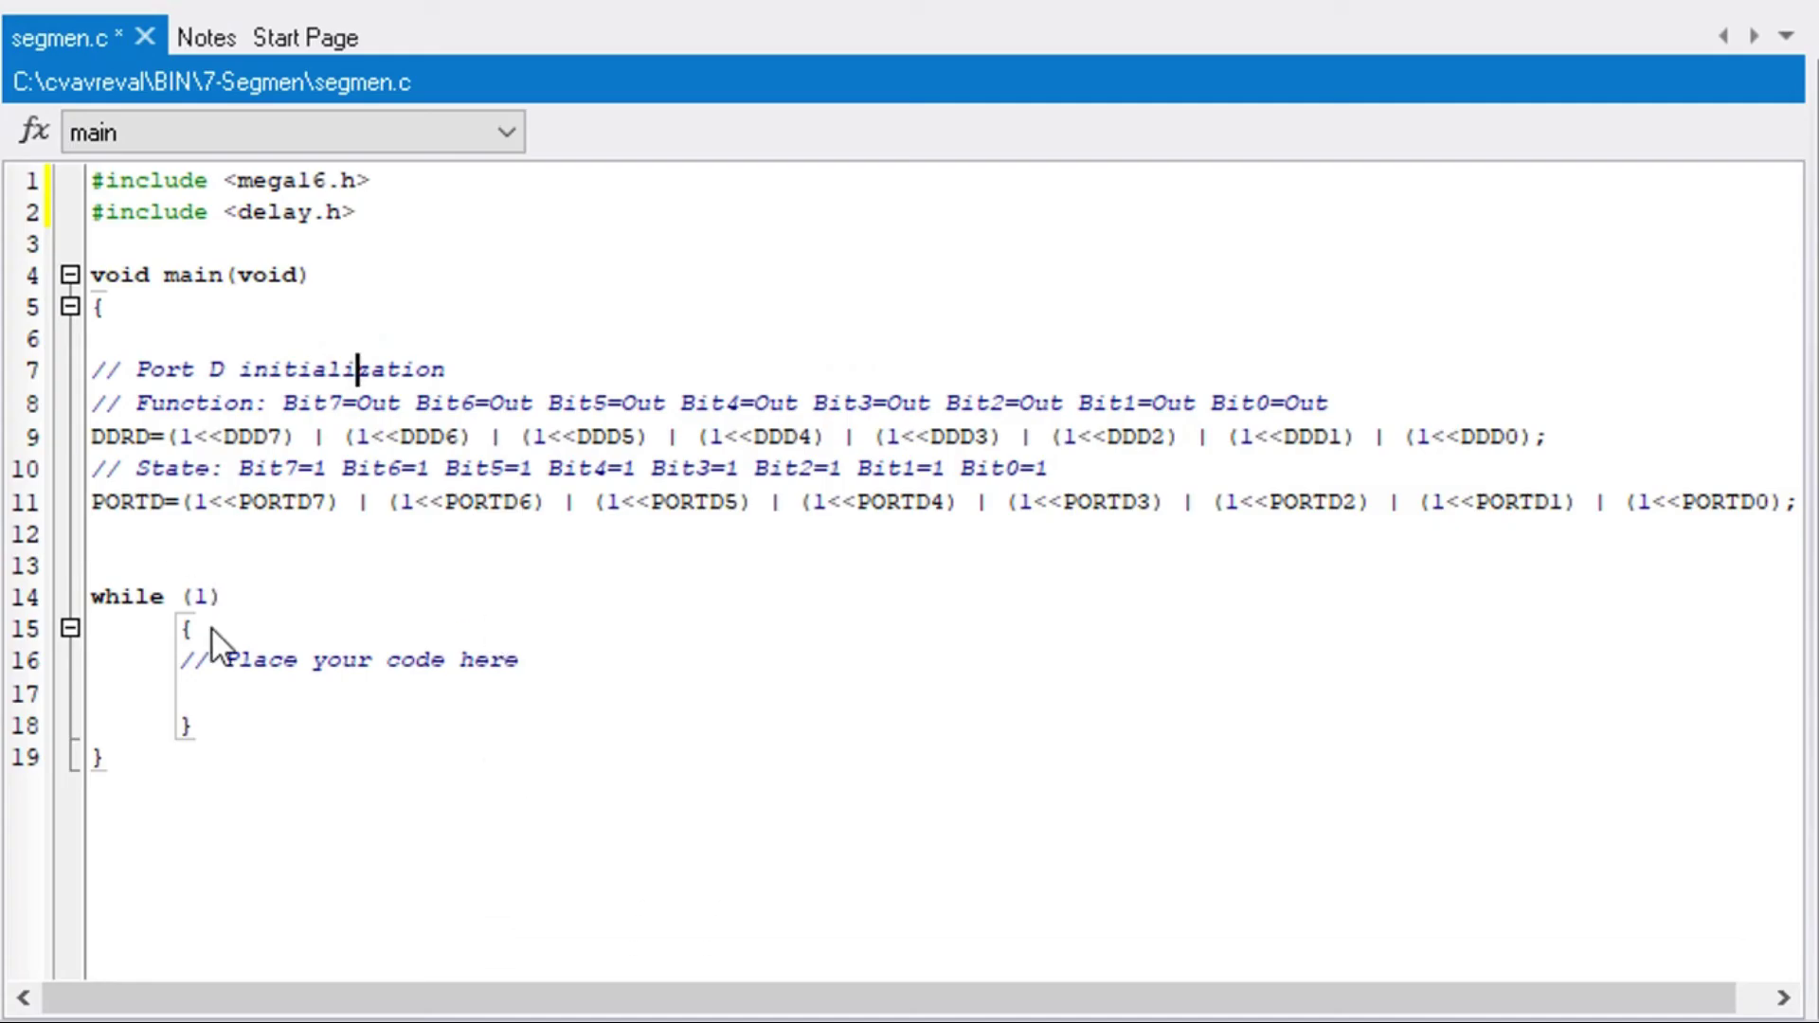
left_click(193, 698)
type("PORTD = 0b")
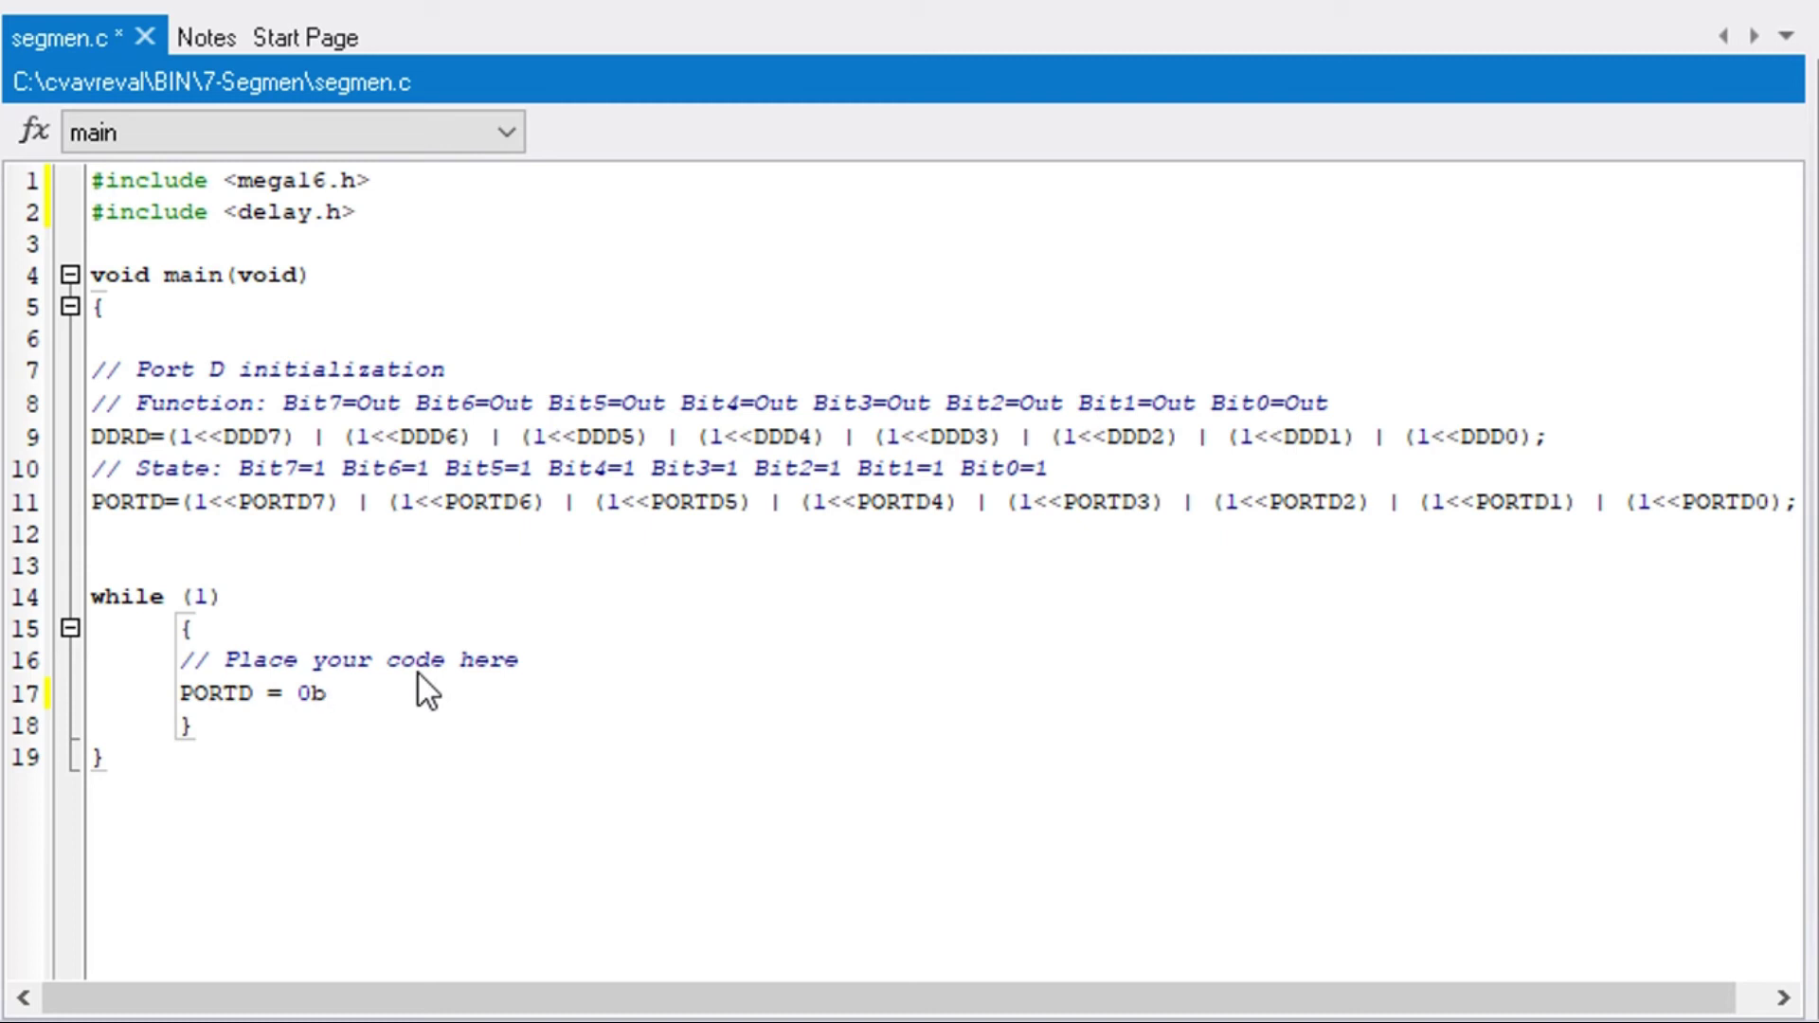
key("alt+Tab")
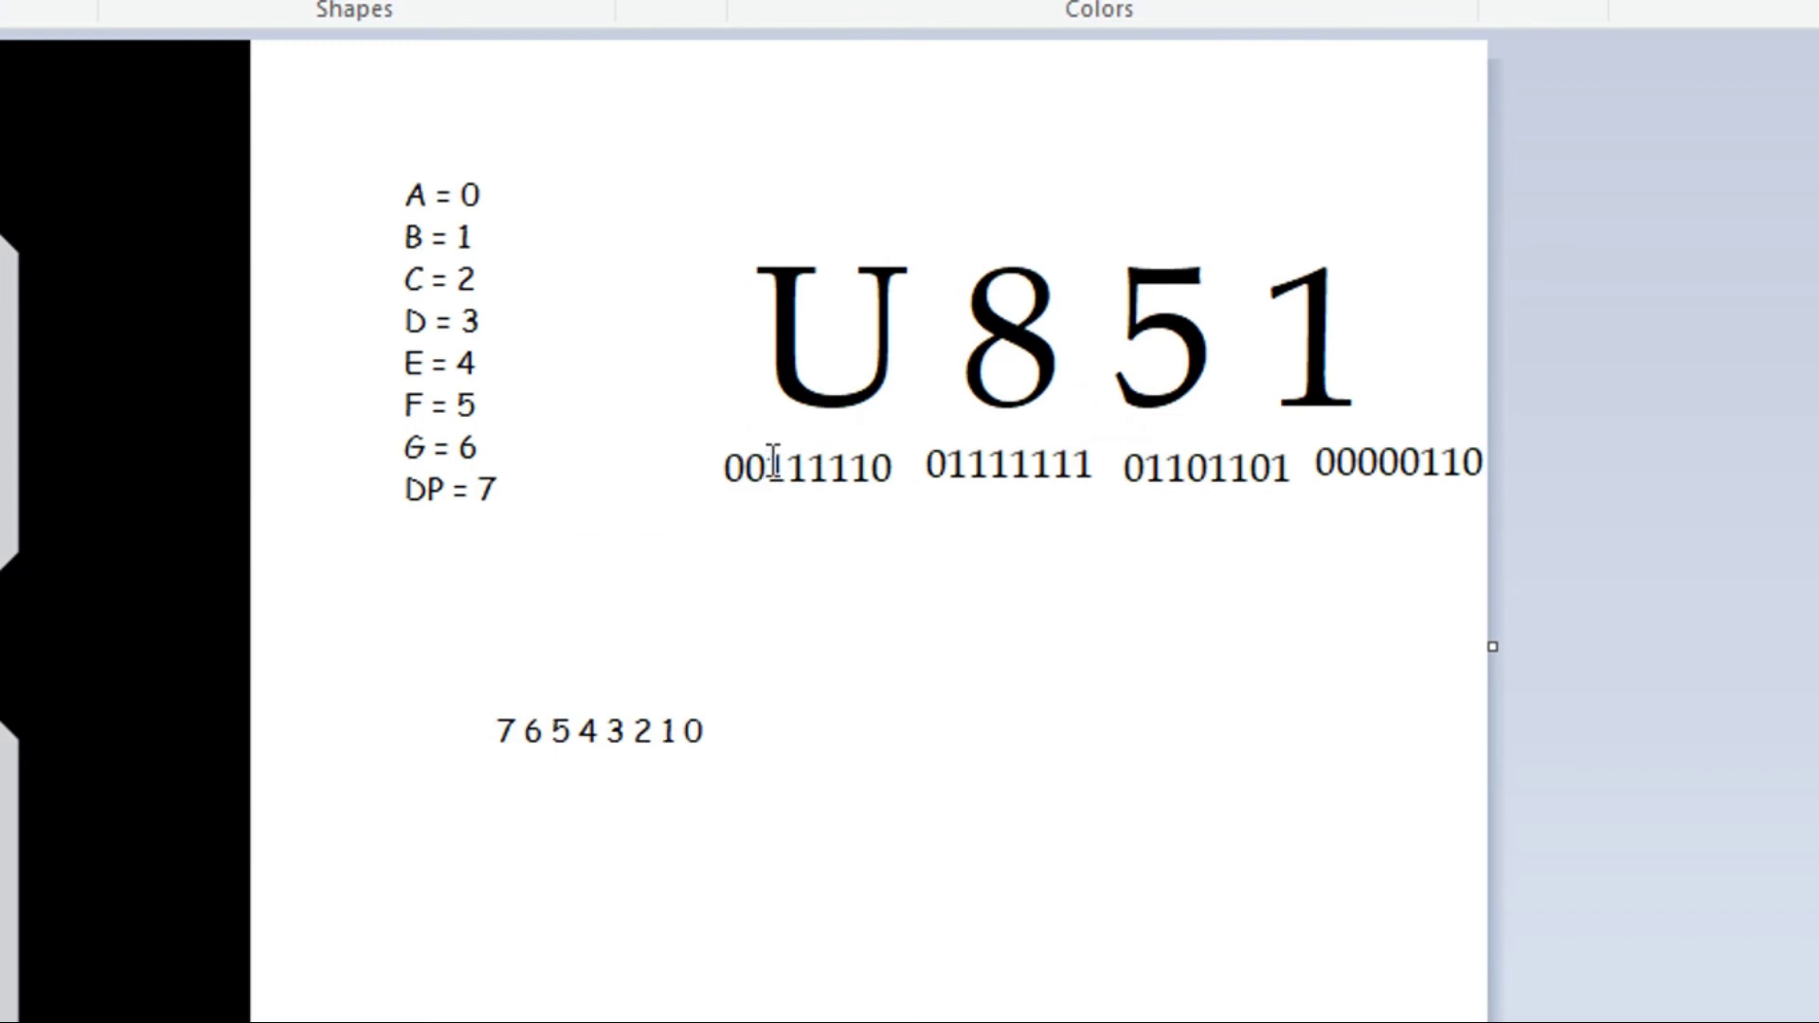
left_click_drag(893, 471, 771, 473)
left_click(785, 527)
key("alt+Tab")
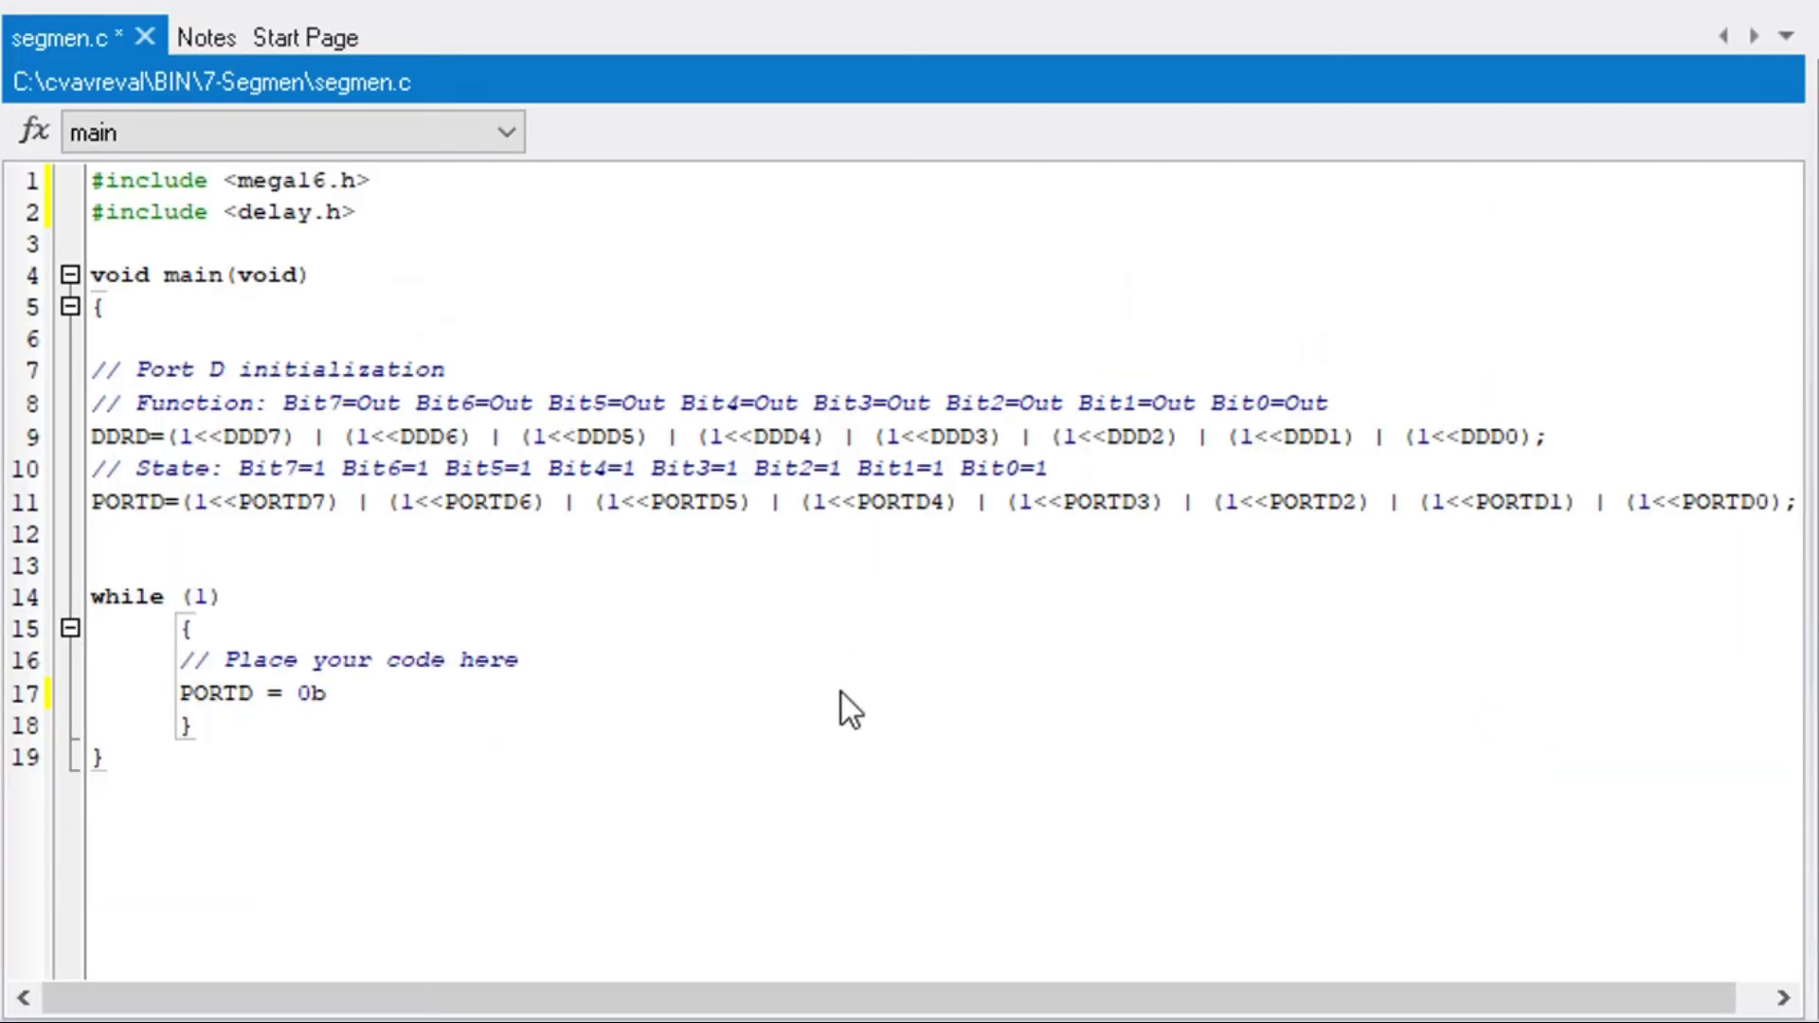
type("00111110;")
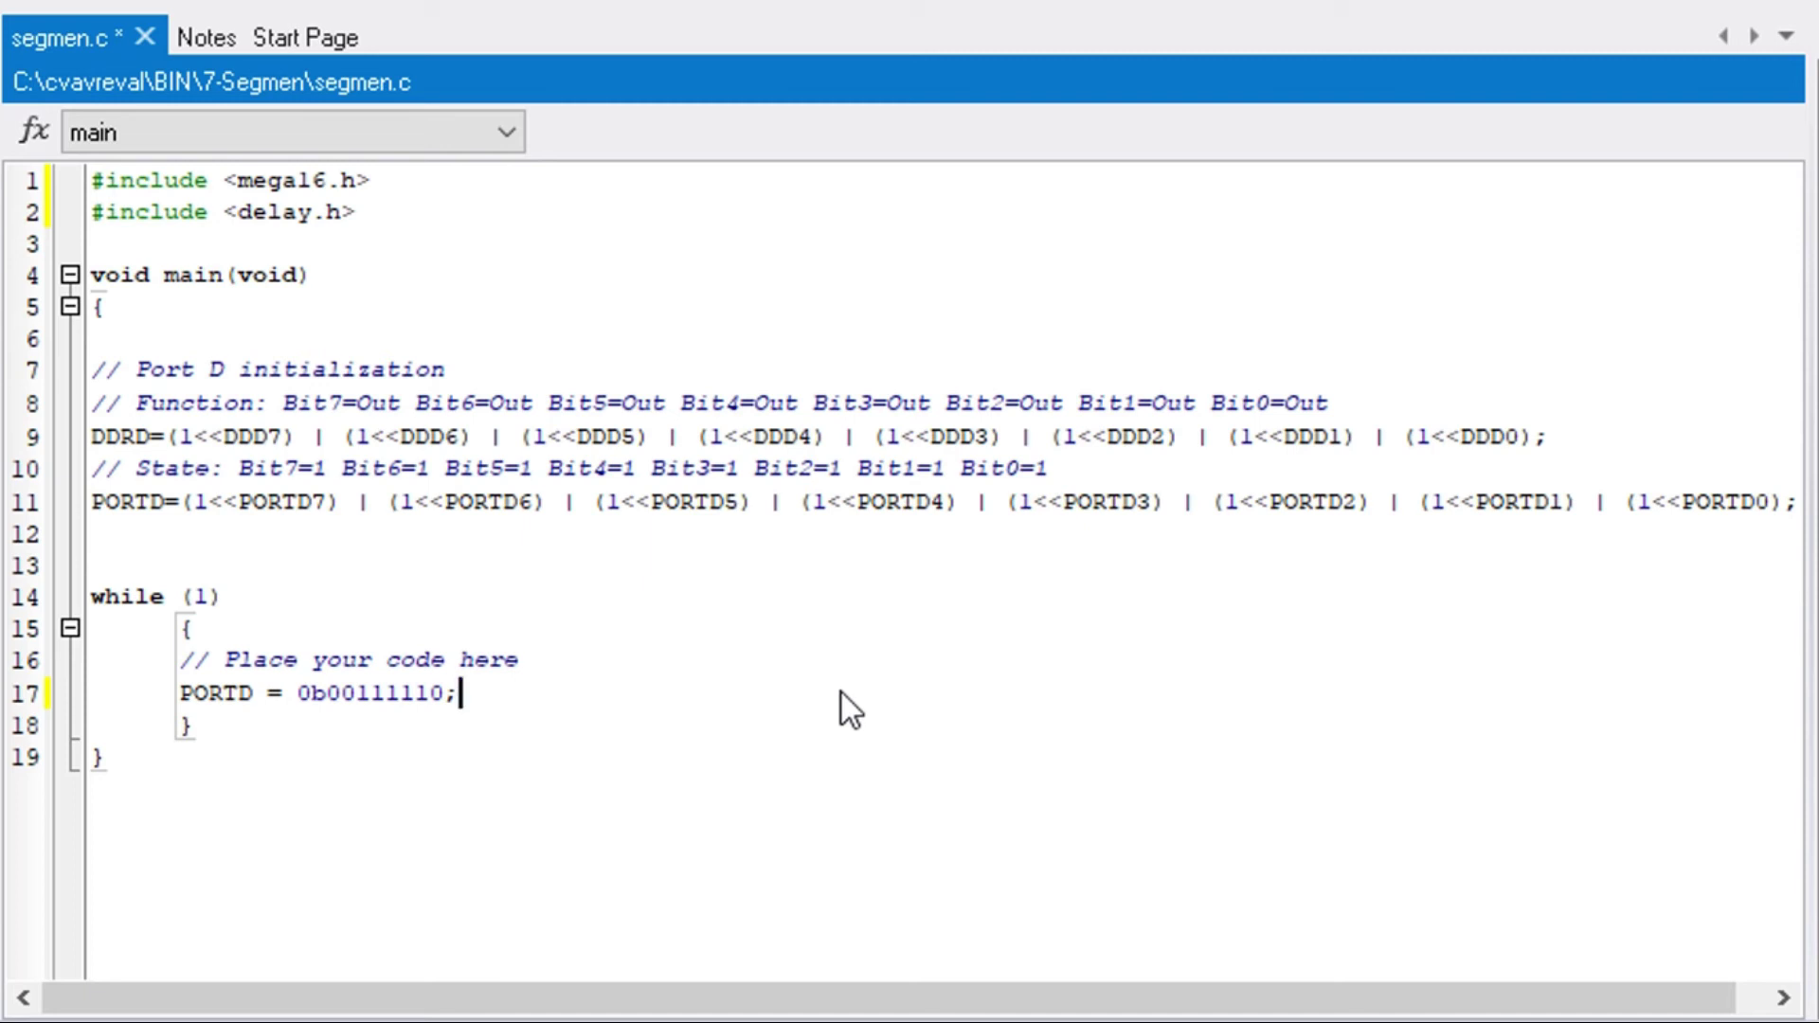
key("Left")
key("Left")
key("Left")
key("Left")
key("Left")
key("Left")
key("Left")
key("Left")
key("Left")
key("Left")
key("Left")
key("Left")
key("Left")
key("Left")
key("Left")
key("Left")
key("Left")
key("Left")
key("Left")
key("Return")
key("Up")
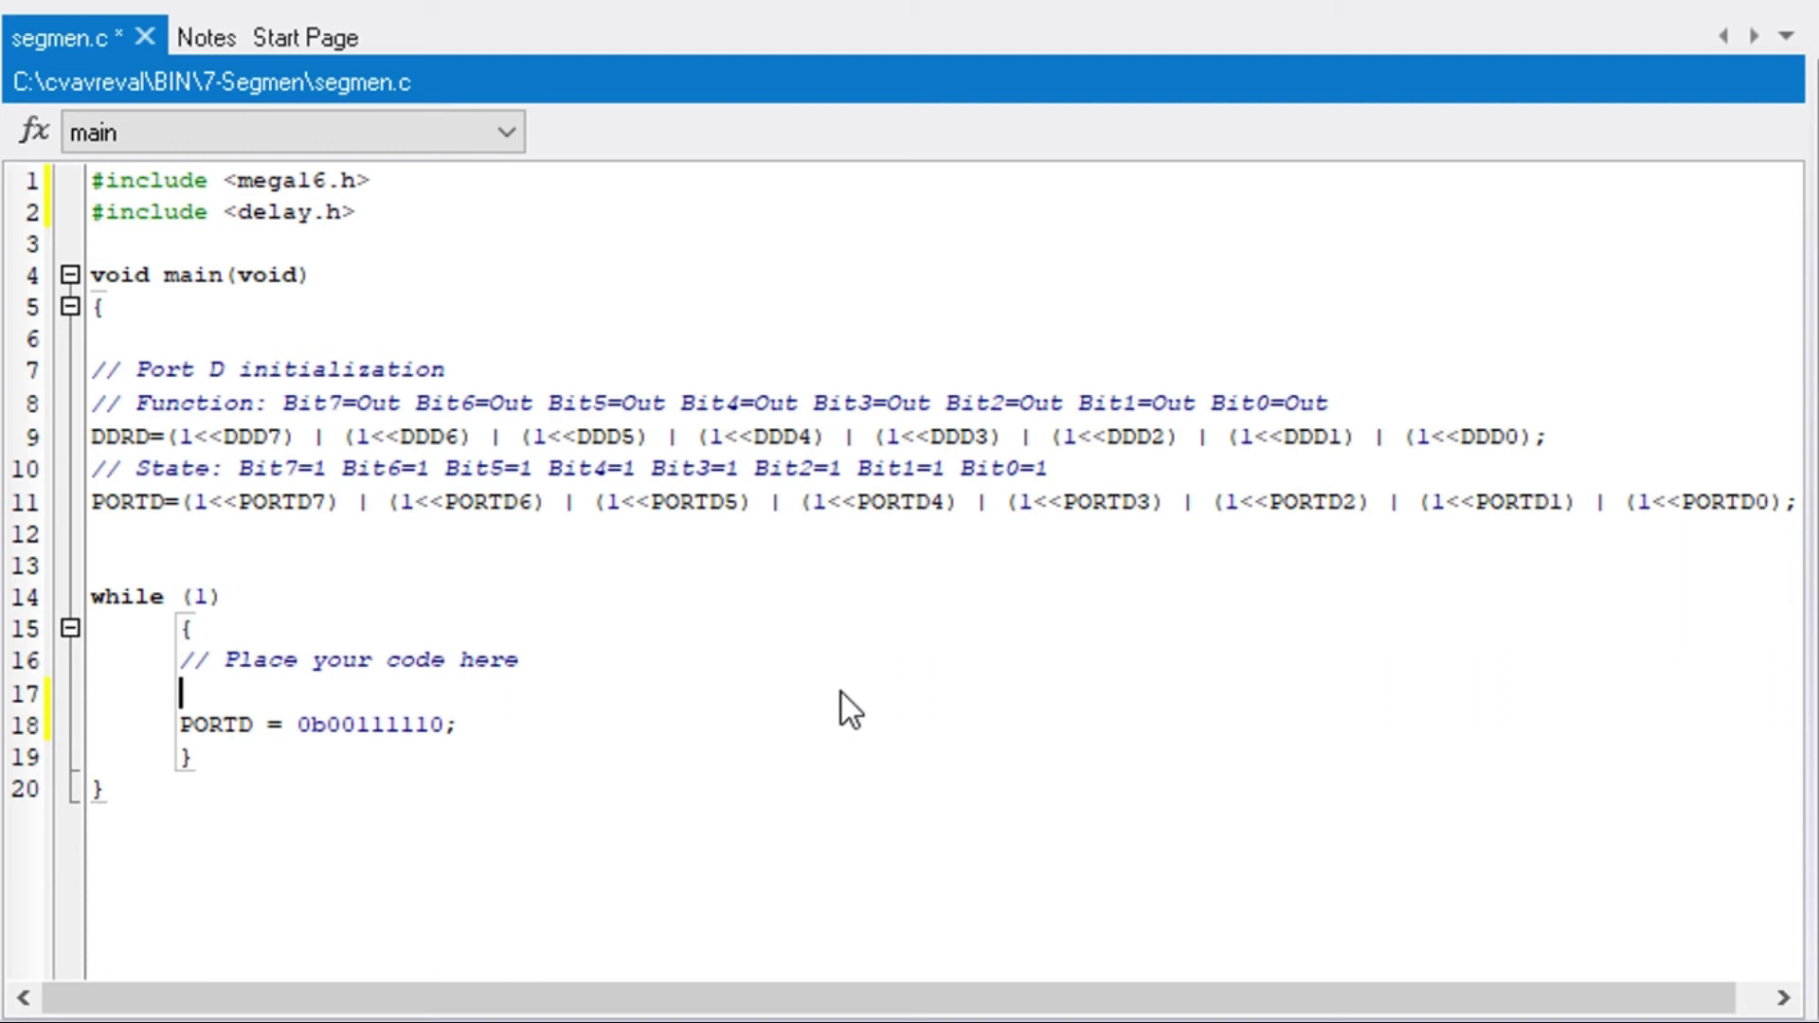
key("Delete")
key("Delete")
key("Delete")
key("Delete")
key("Delete")
key("Delete")
key("Delete")
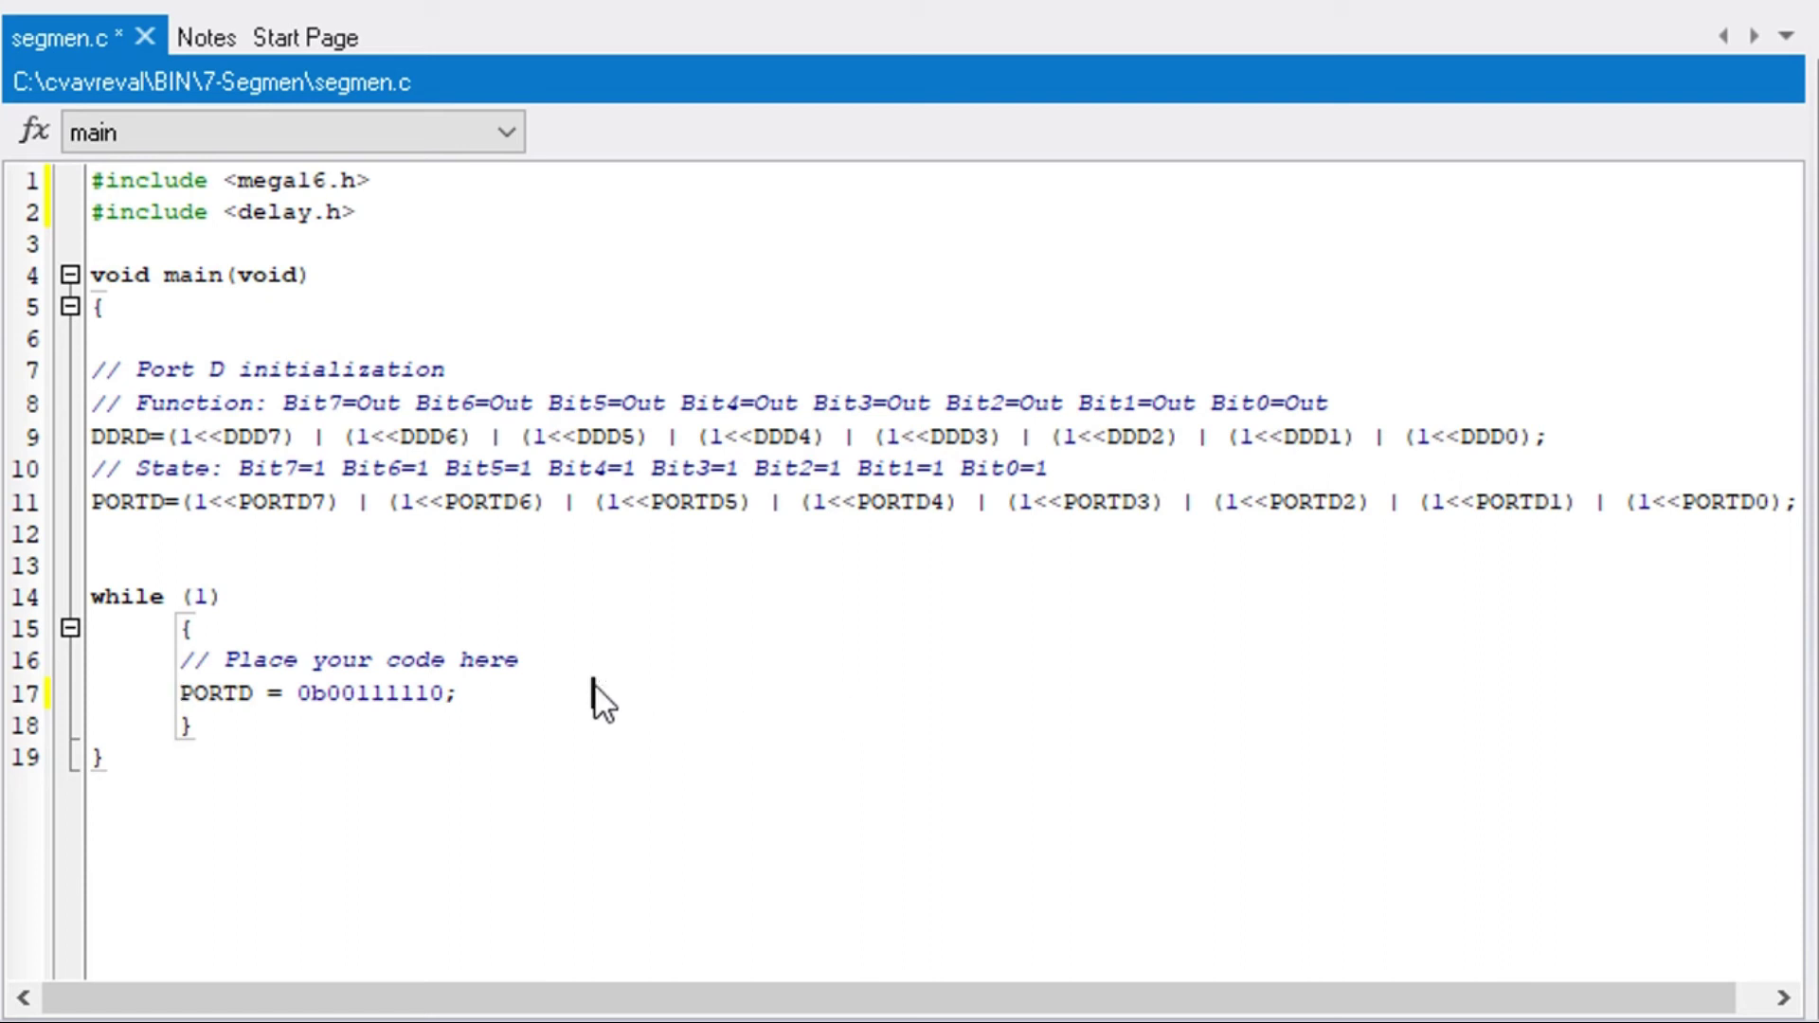
Add the statement delay_ms(1000); on a new line after the PORTD assignment.
key("End")
key("Return")
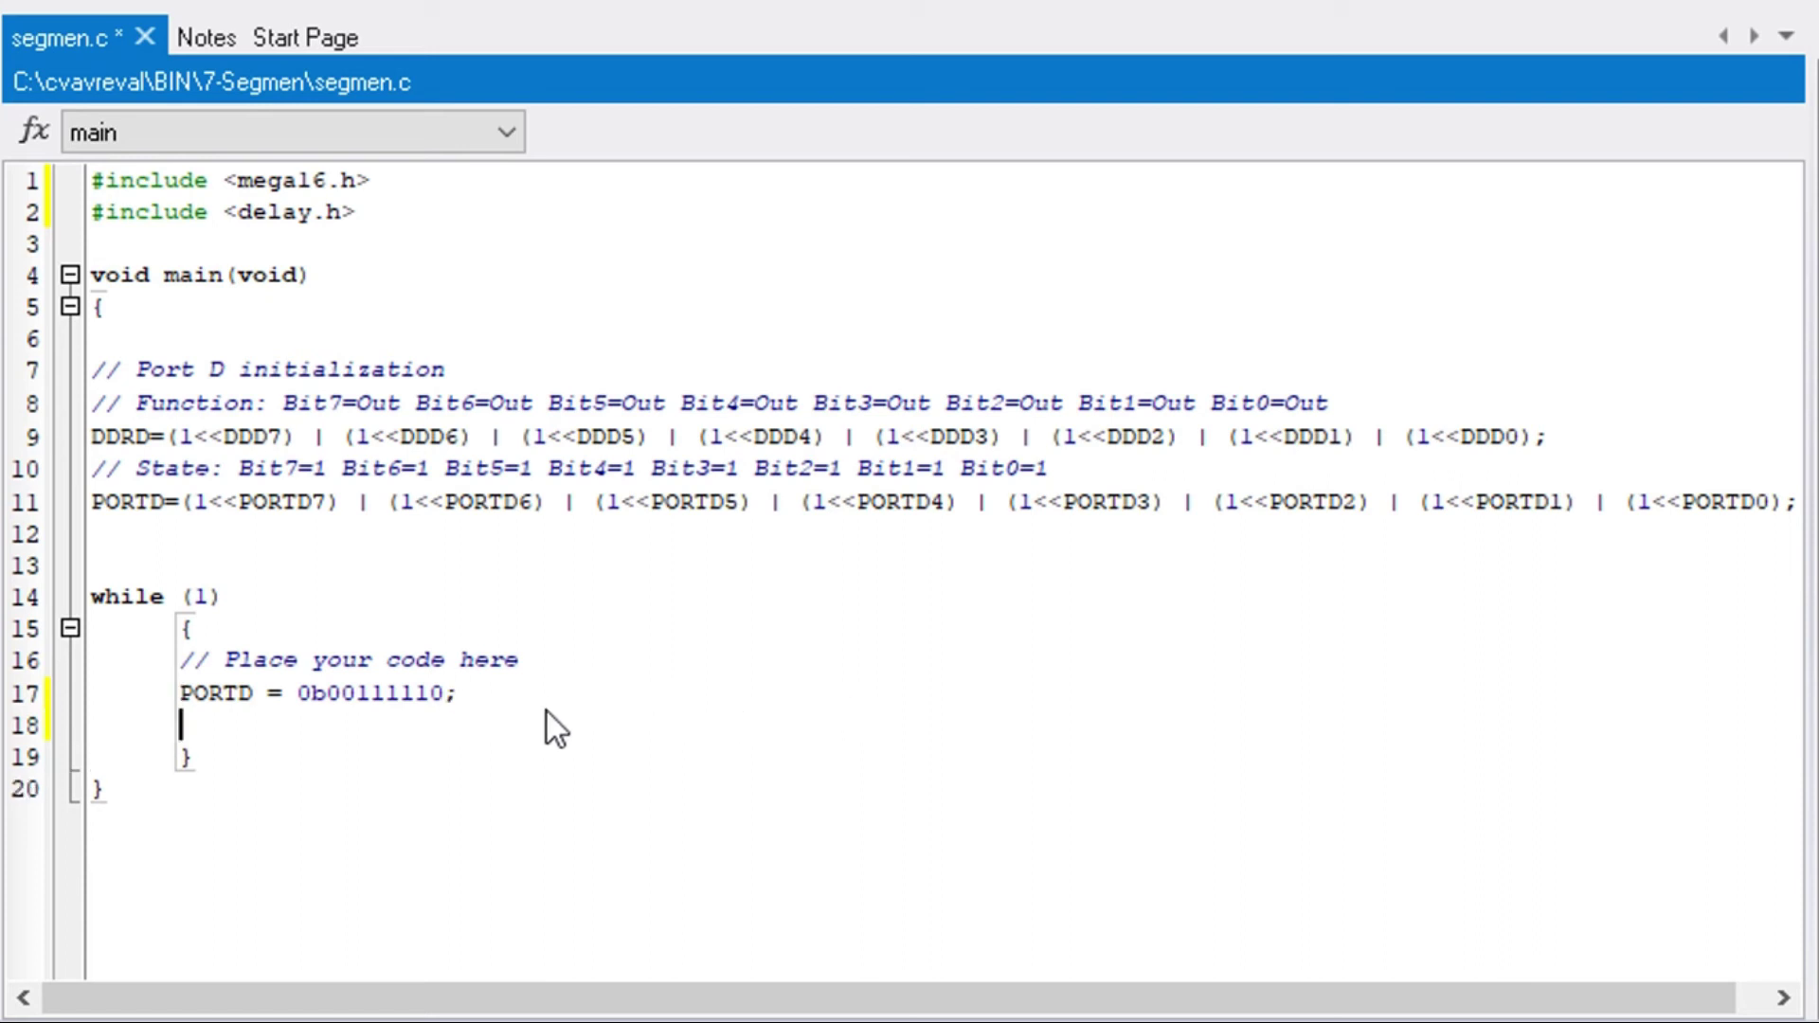
type("delay")
key("Return")
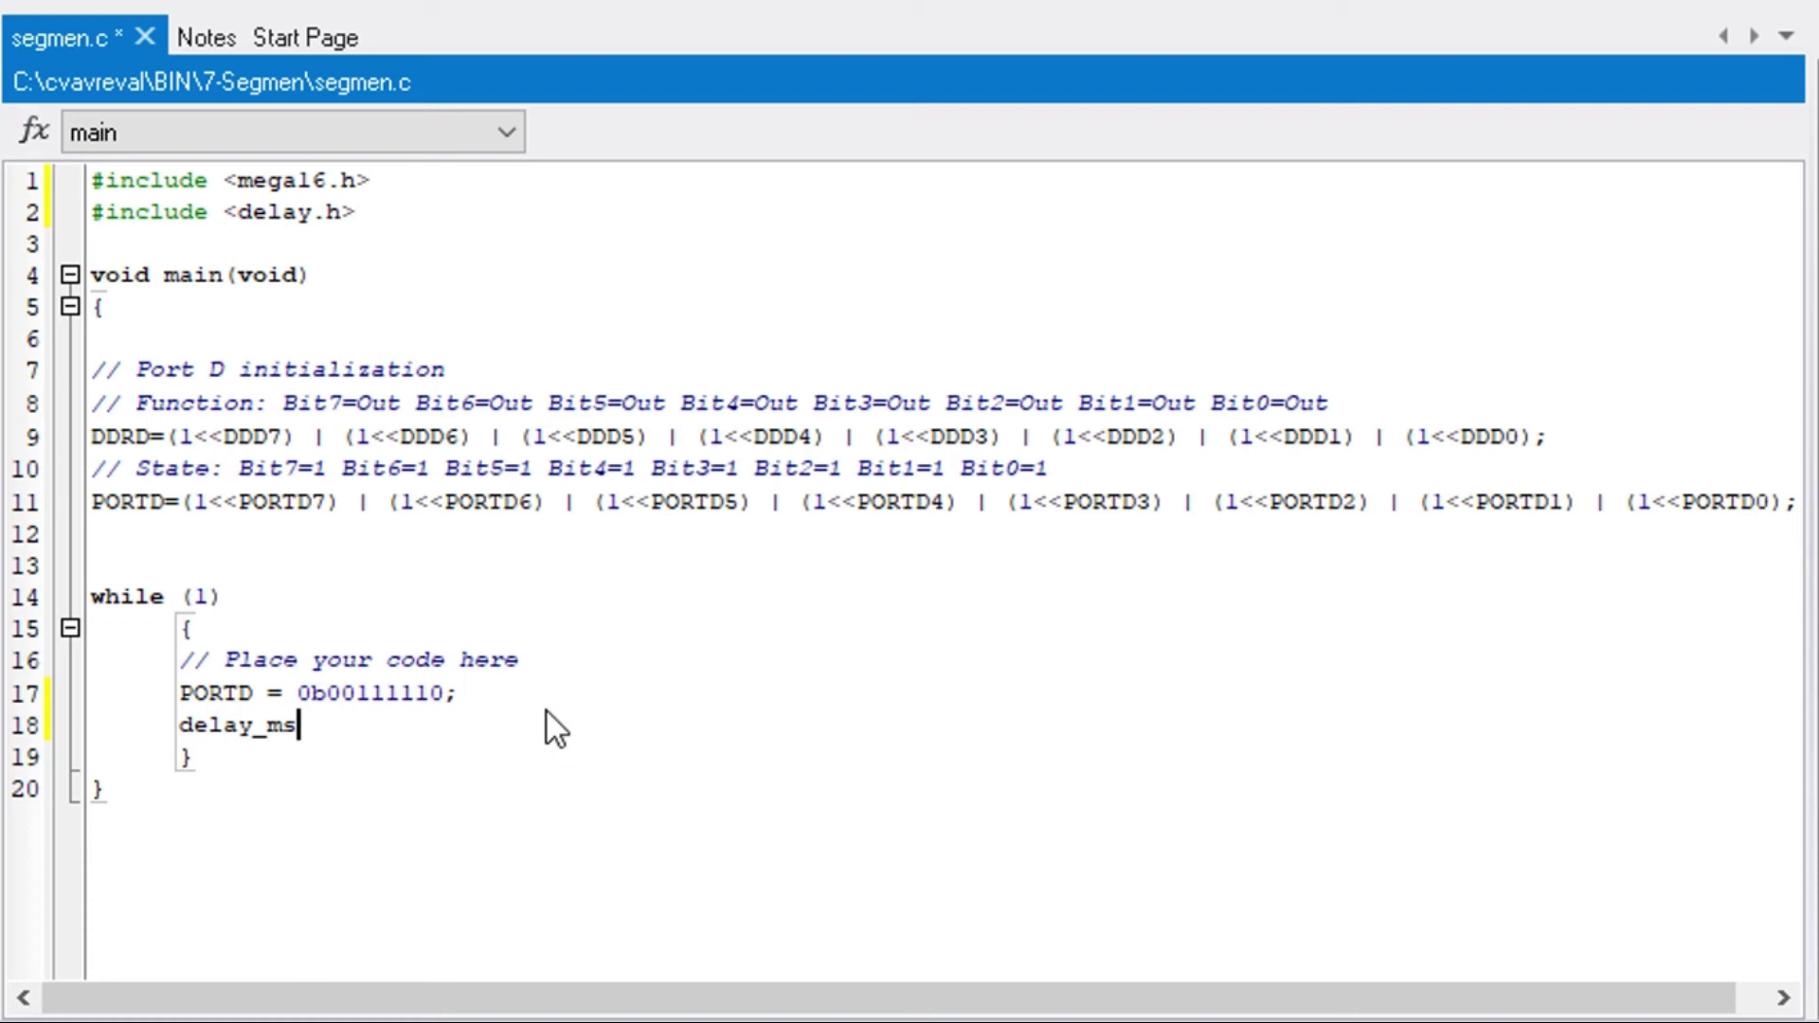
type("(")
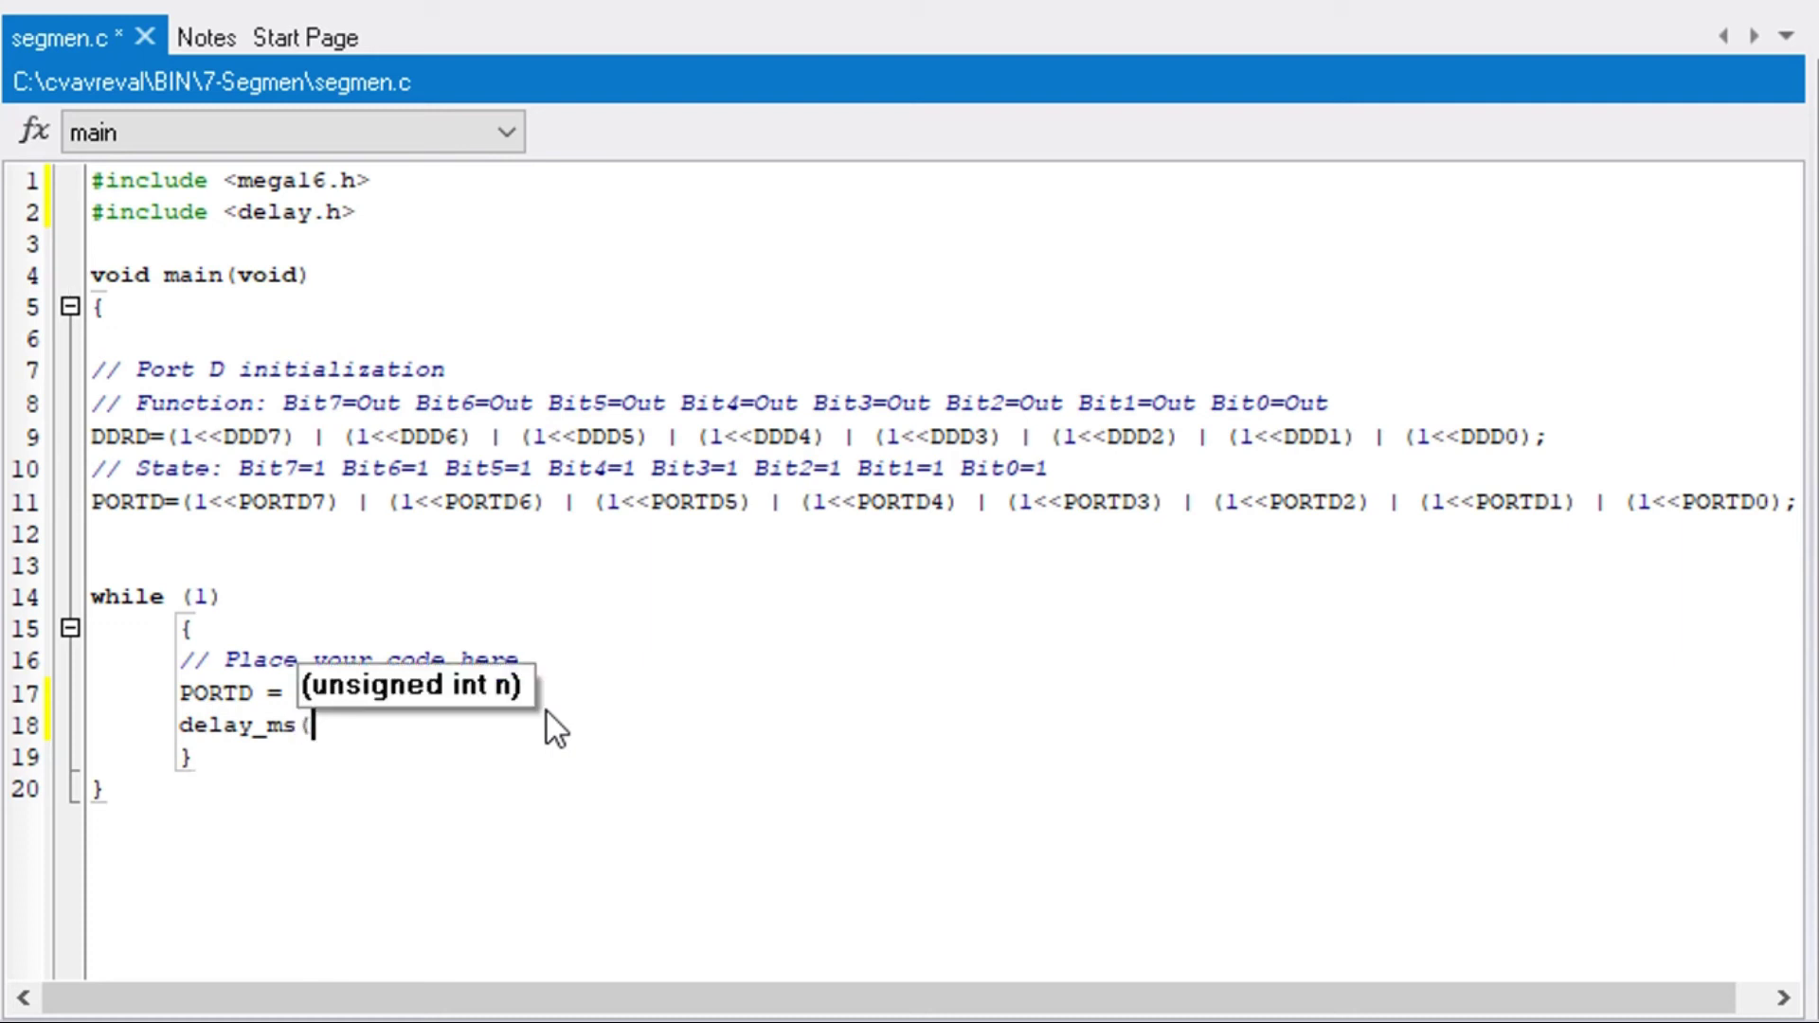
type("1000);")
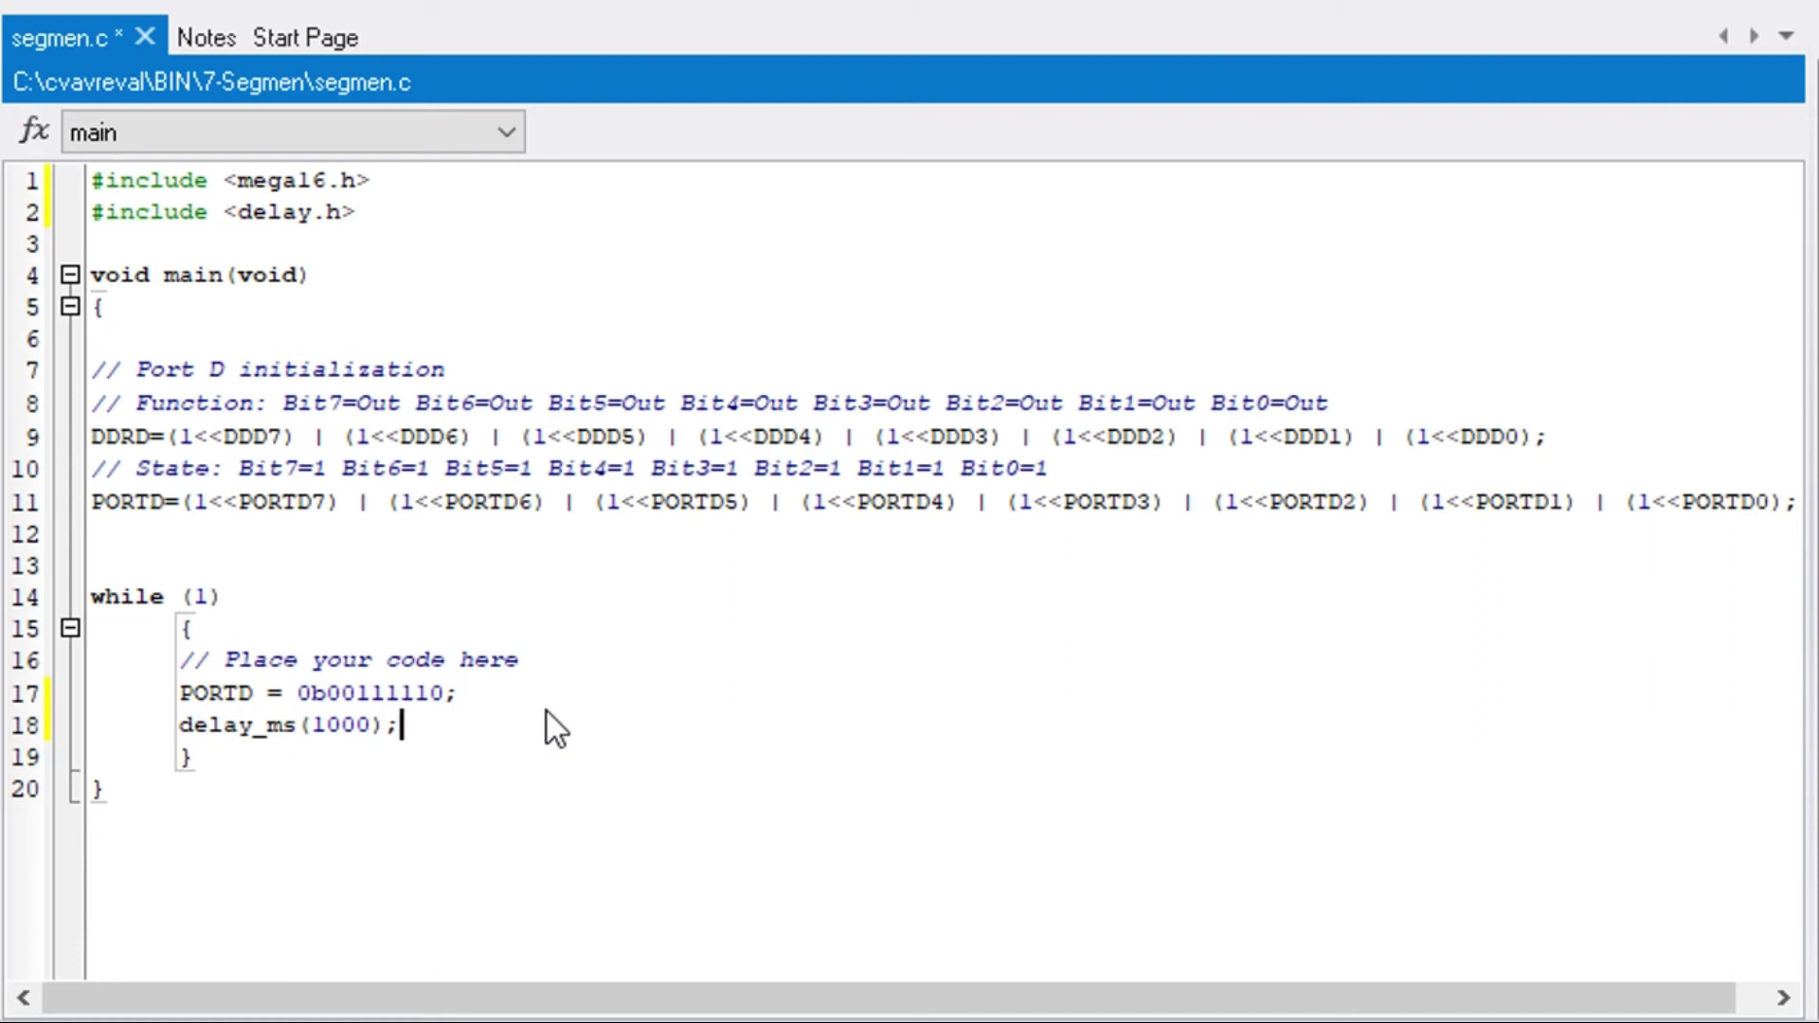
Check the code for 8 in the Paint drawing and add PORTD = 0b01111111; on a new line after the delay.
key("Return")
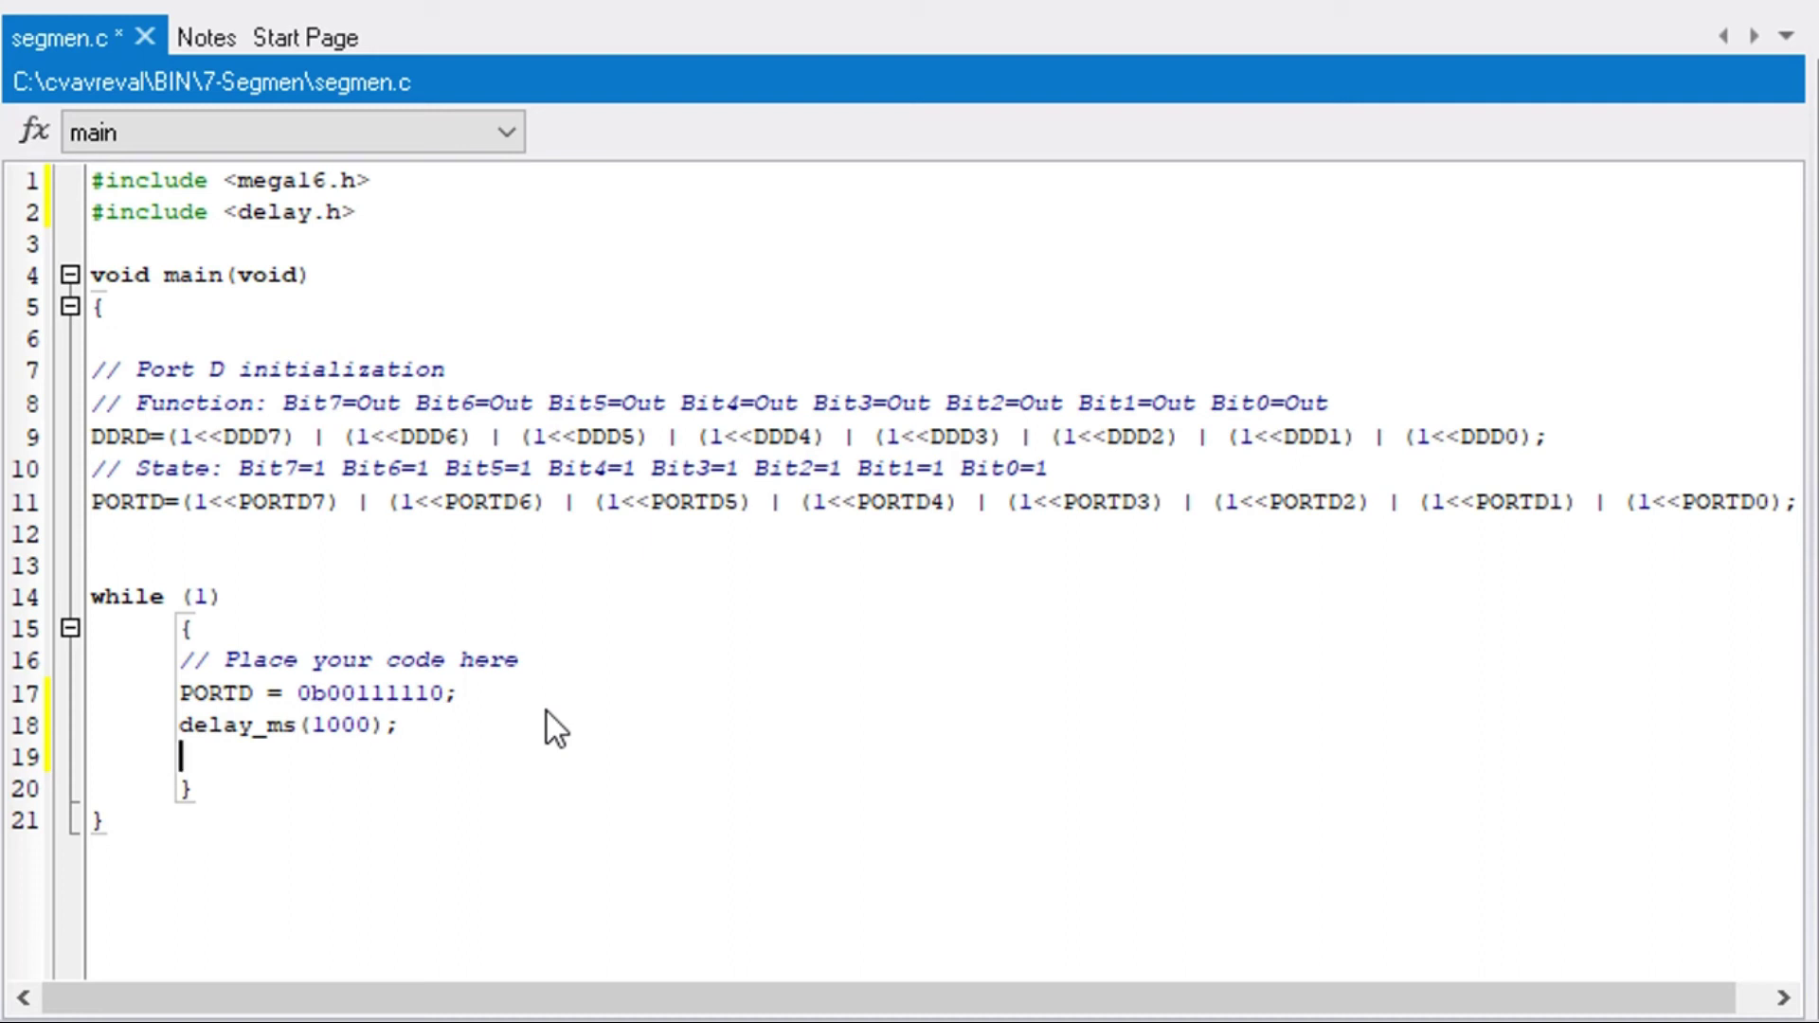
type("PORTD = 0b")
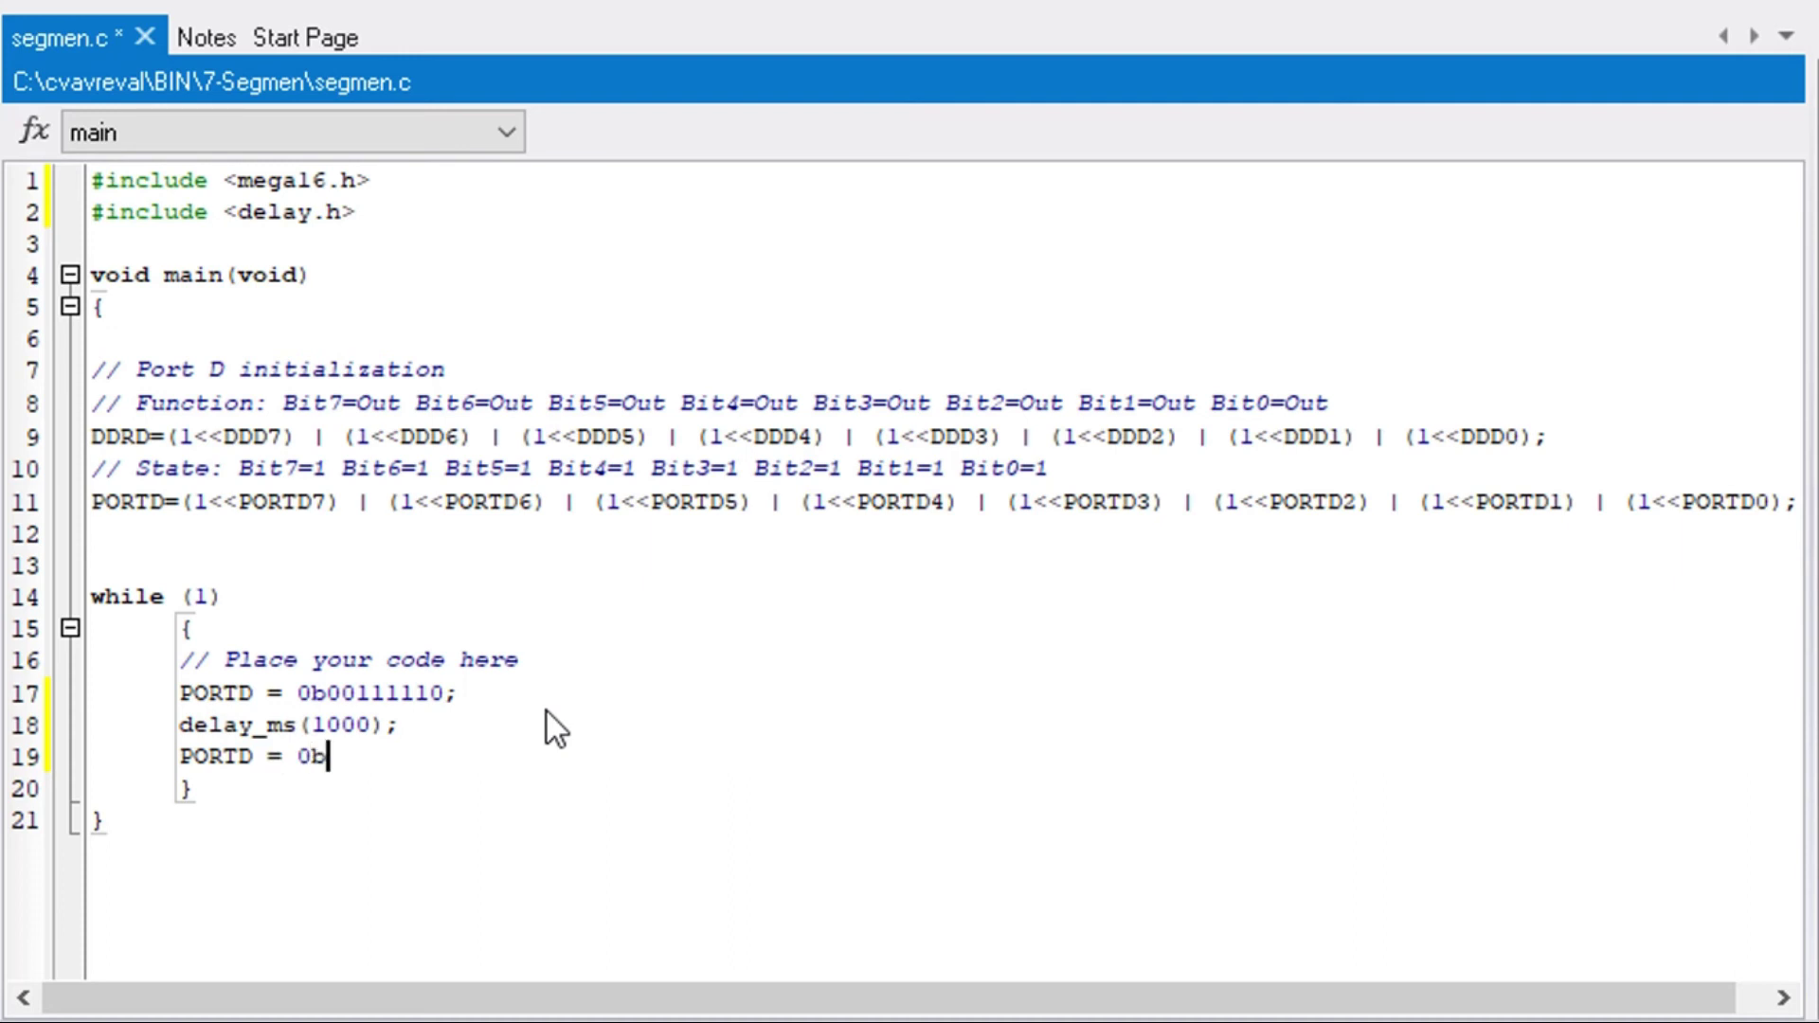
key("alt+Tab")
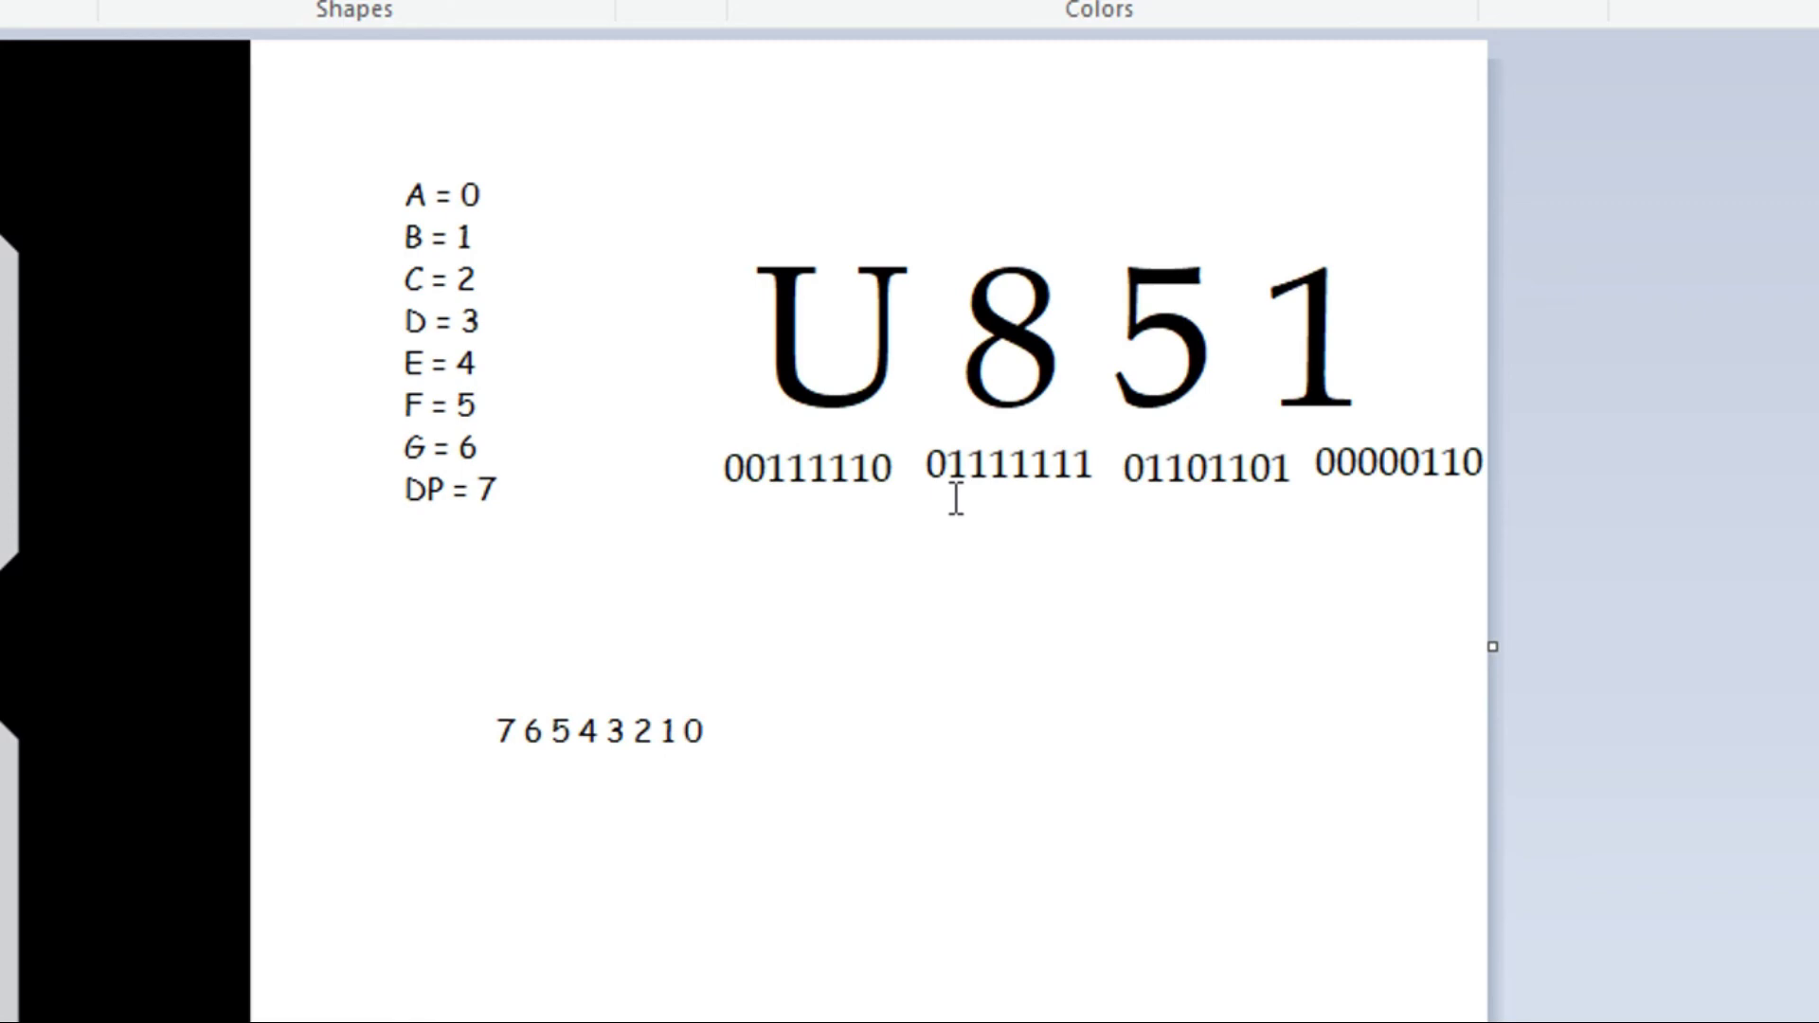
key("alt+Tab")
type("0")
type("1")
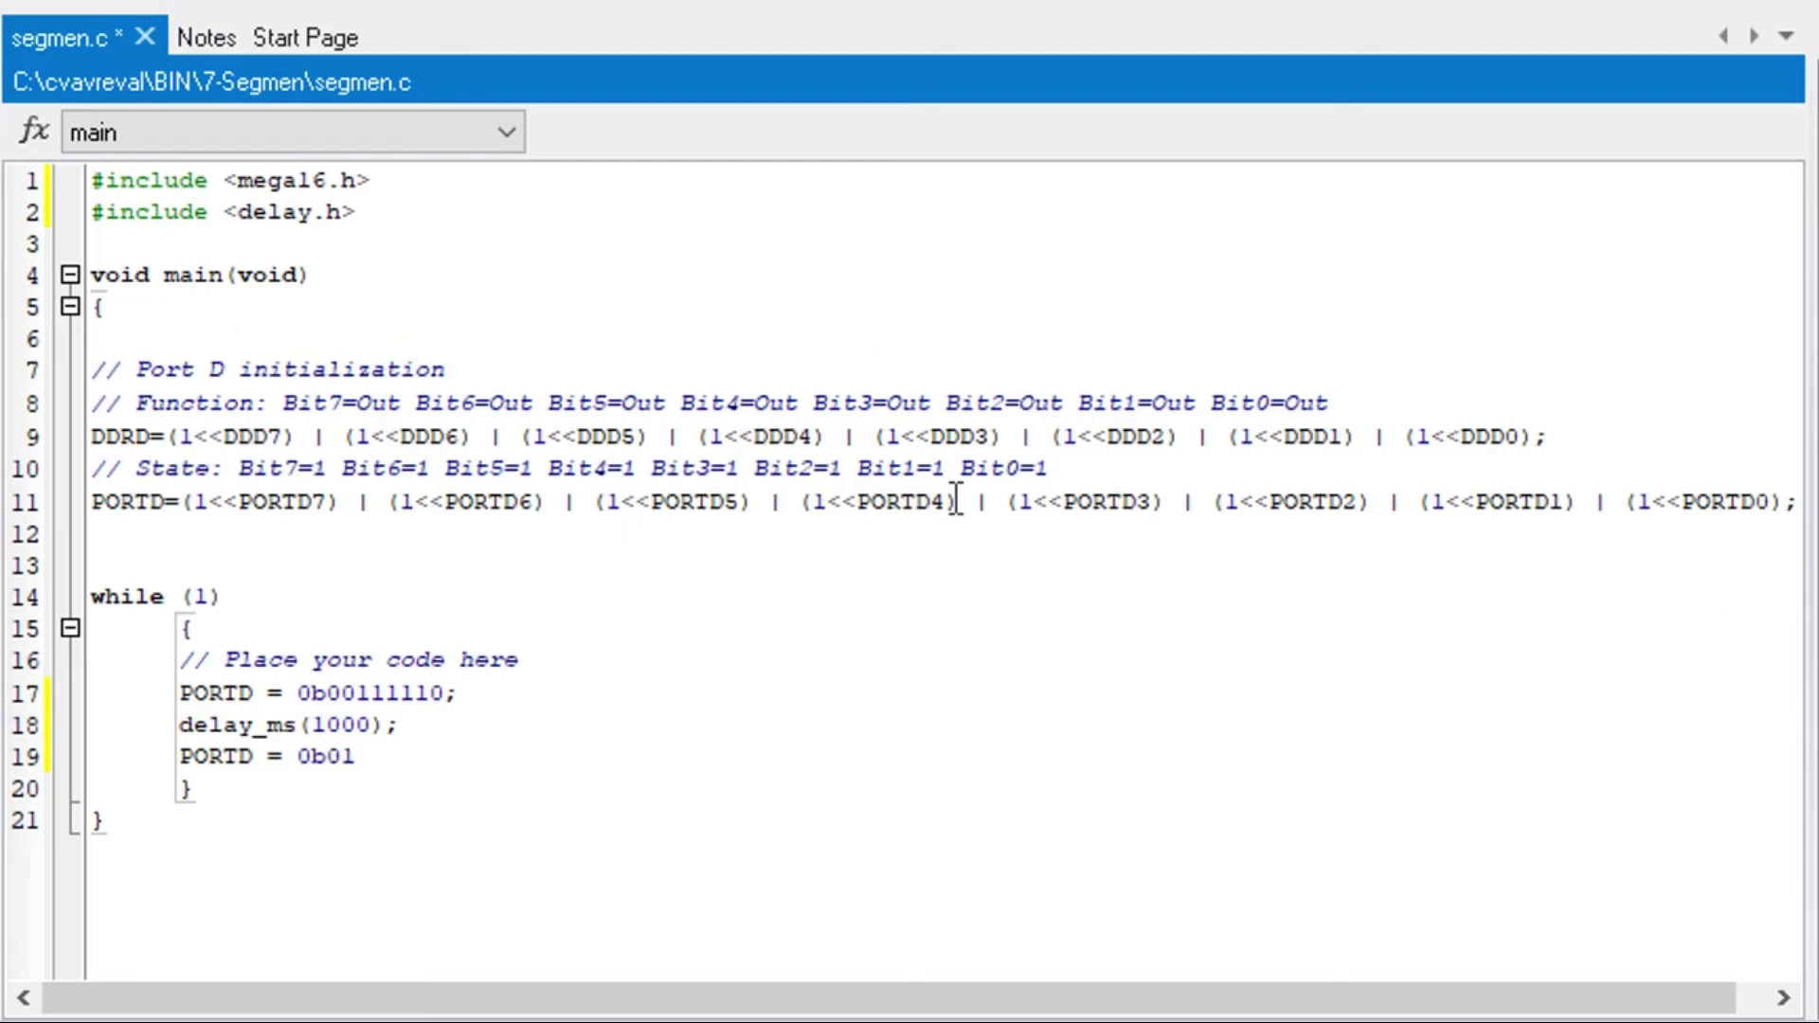
type("111111;")
Copy the delay_ms(1000); line and paste it after the second PORTD assignment.
left_click(493, 694)
triple_click(447, 727)
key("ctrl+c")
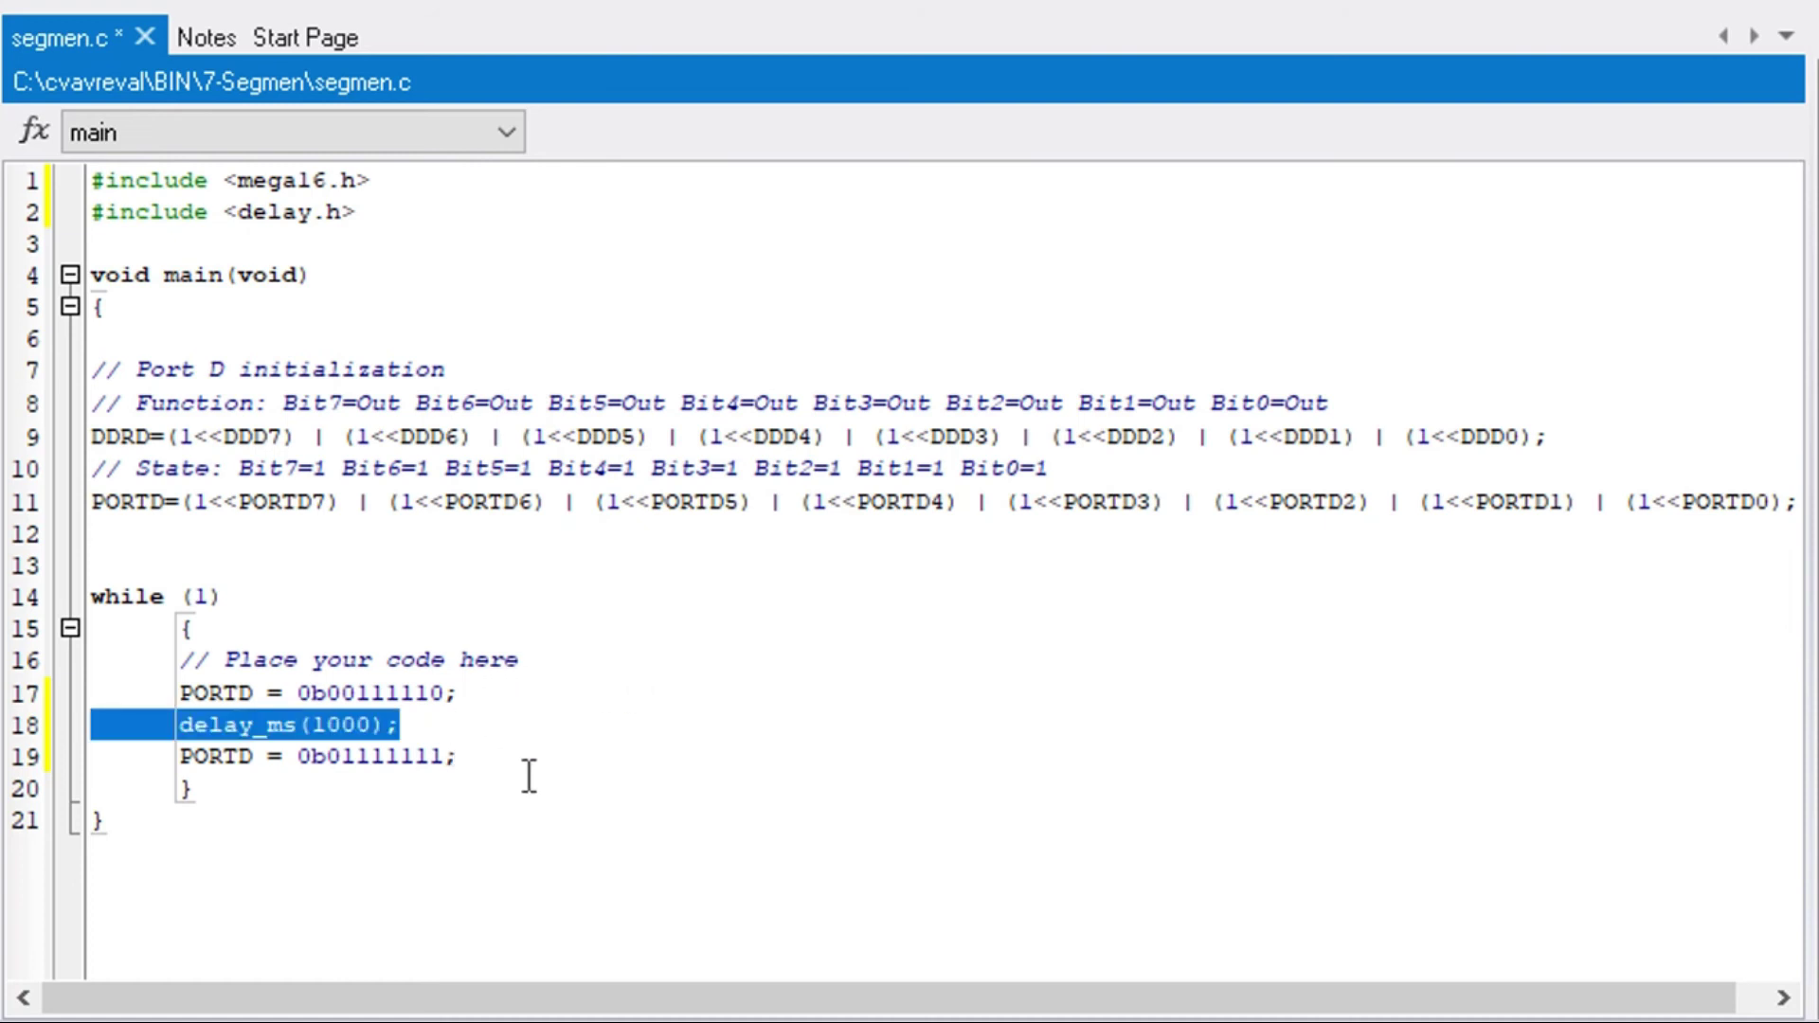
left_click(525, 776)
left_click(496, 759)
key("ctrl+v")
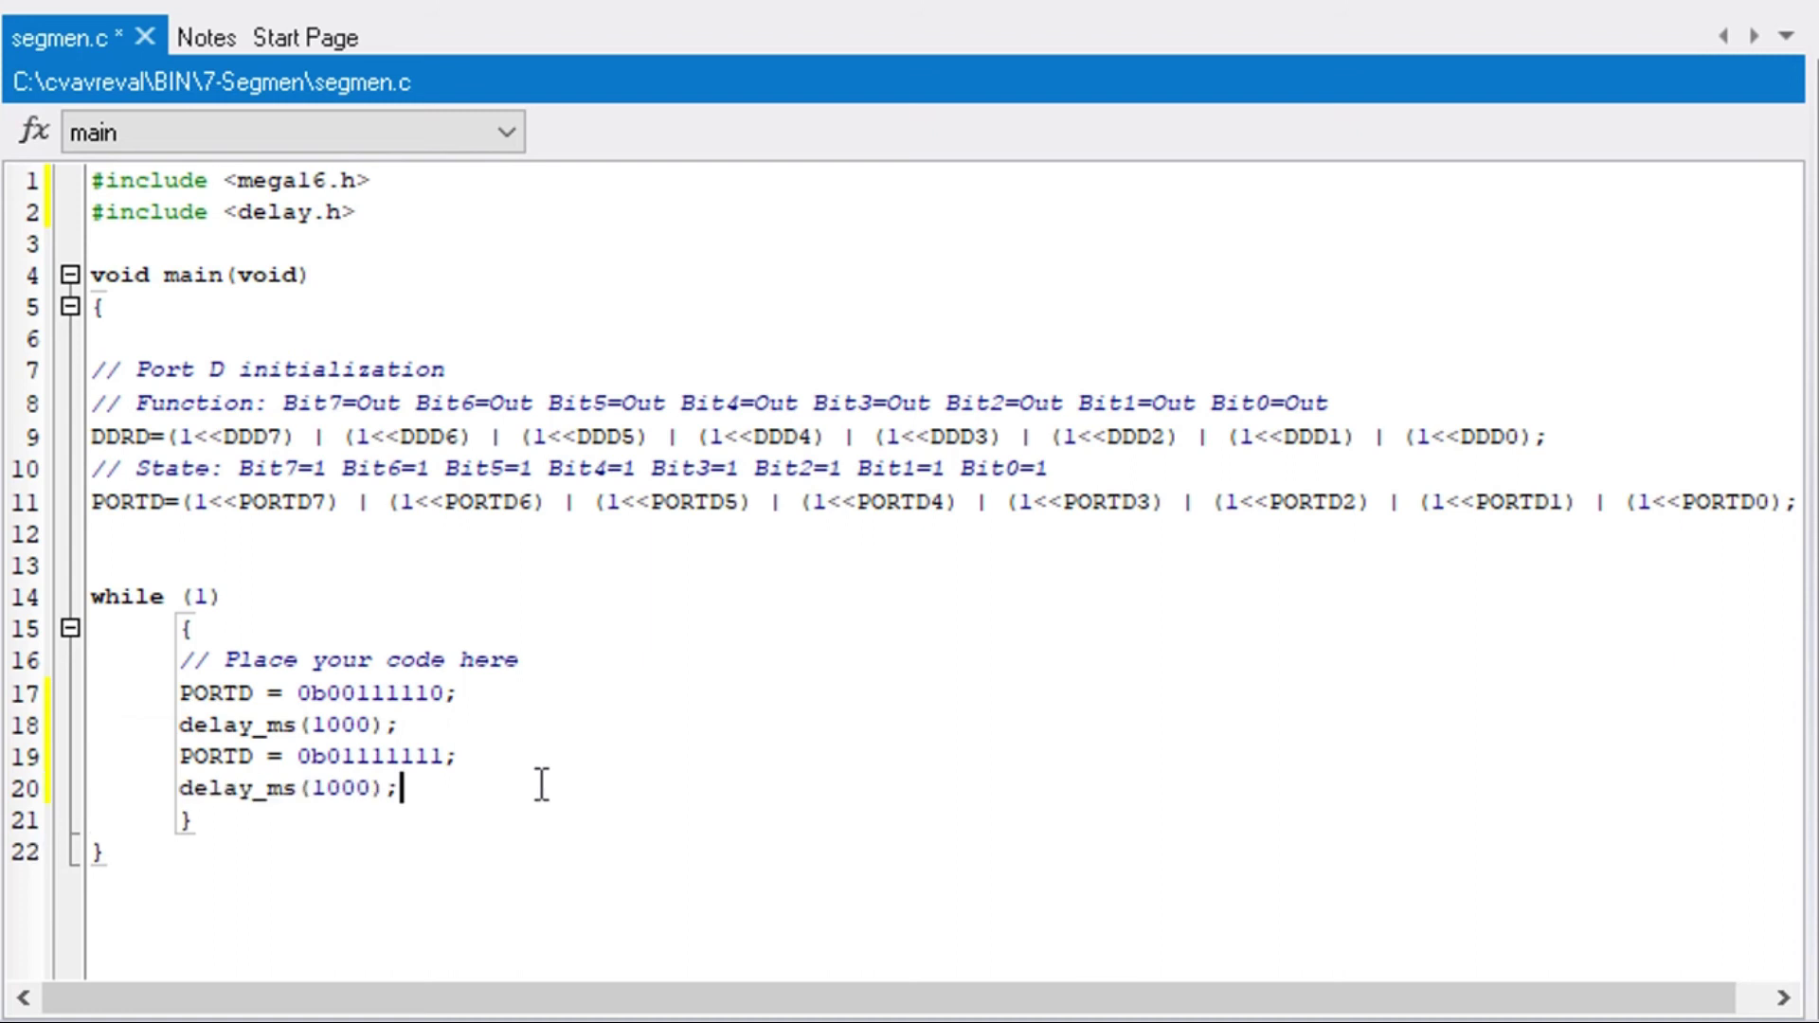
Add PORTD = 0b01101101; on a new line, using the code for 5 in the Paint drawing, followed by delay_ms(1000);.
key("Return")
type("PO")
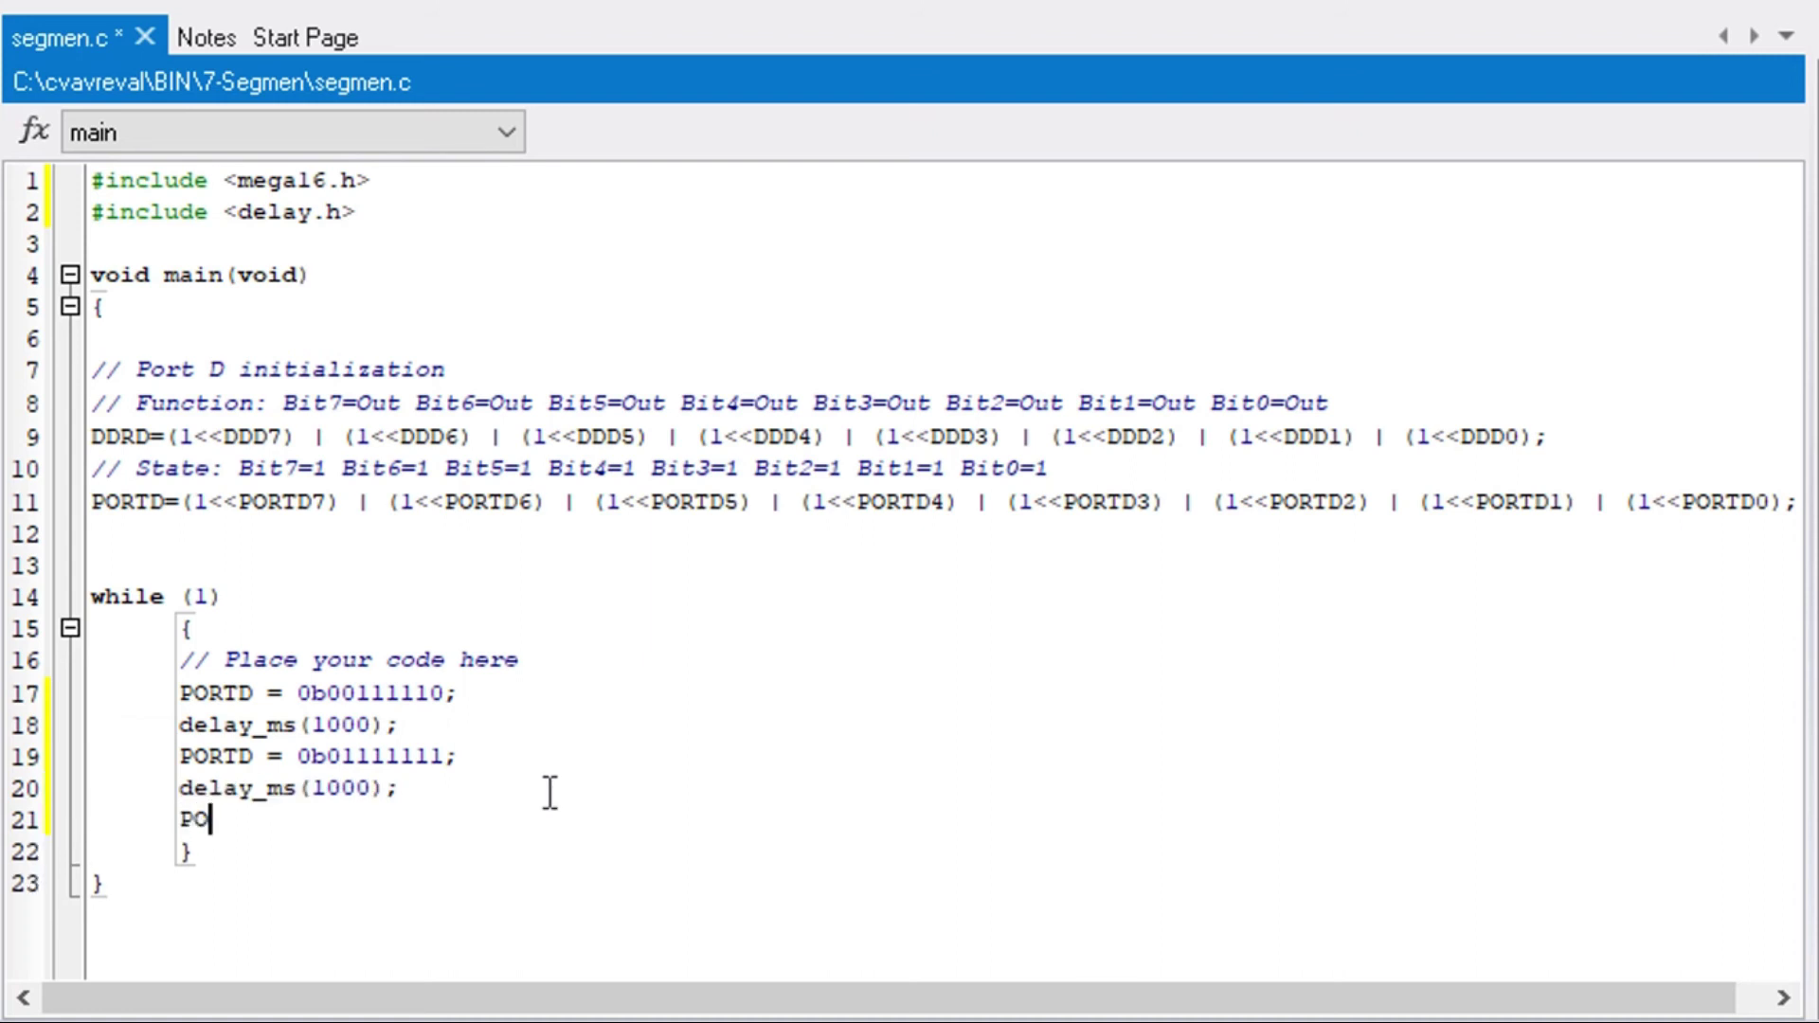
type("RTD = 0b")
key("alt+Tab")
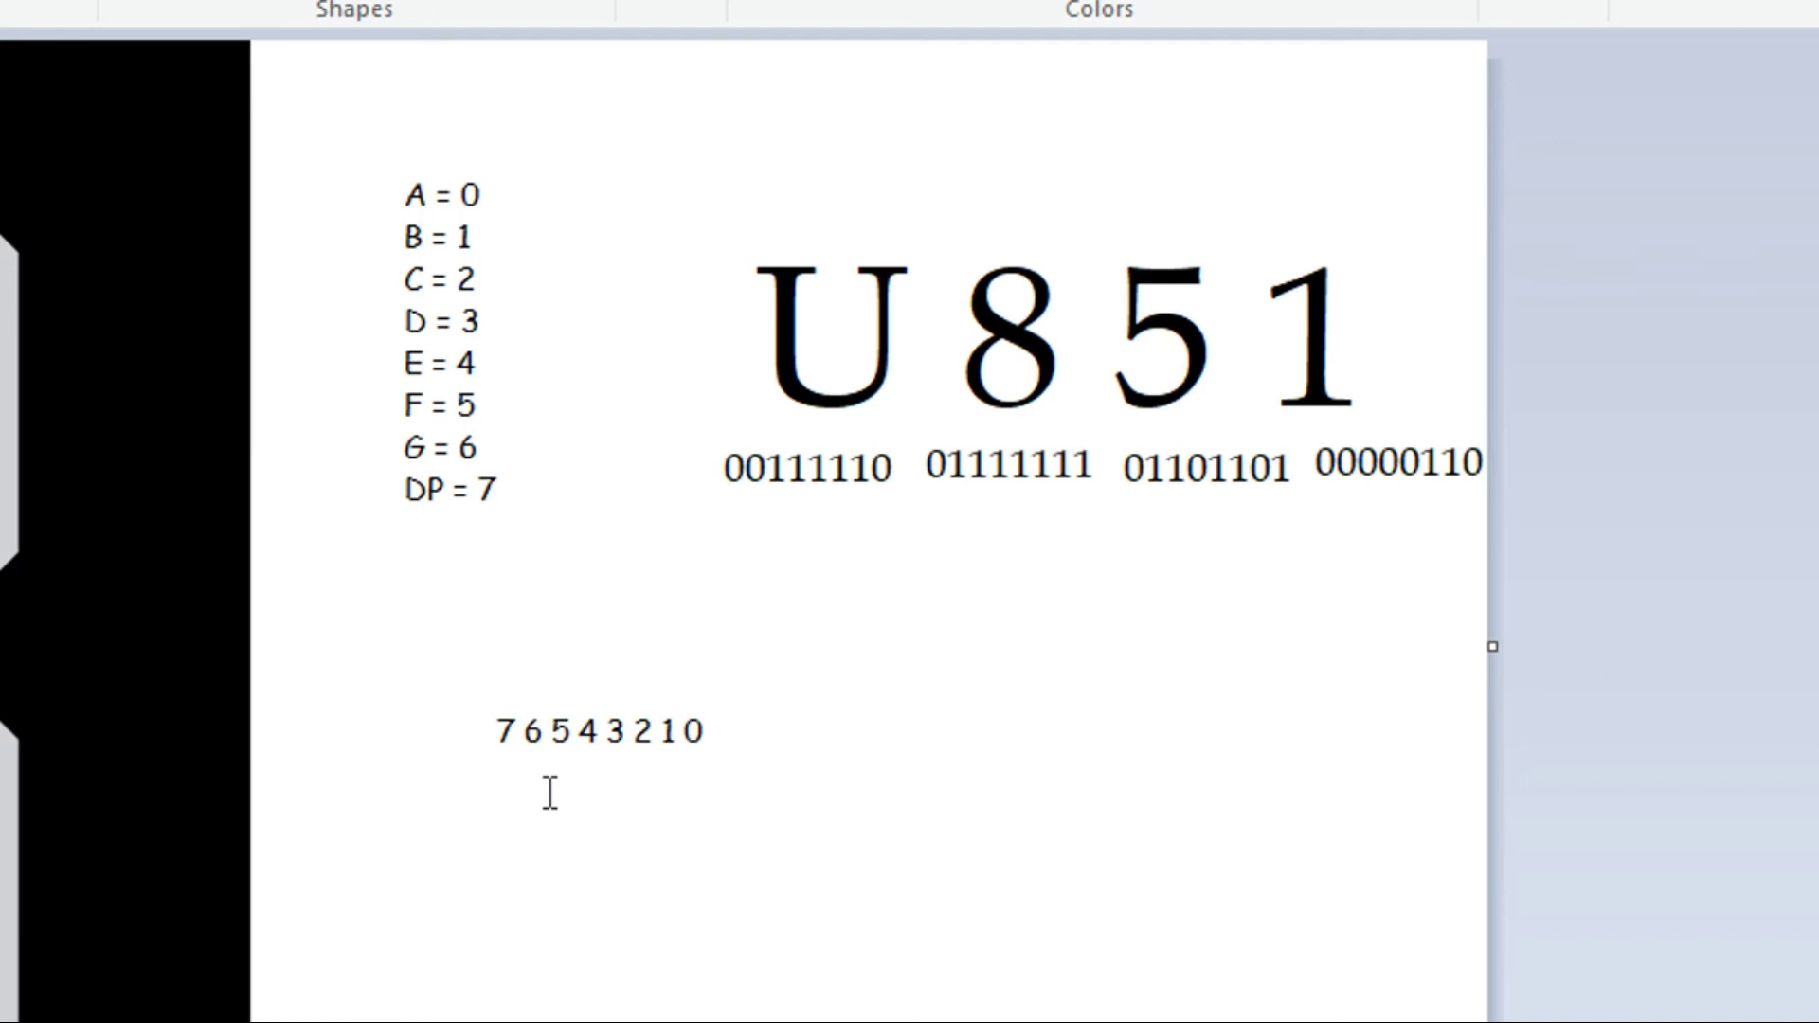
key("alt+Tab")
type("11011")
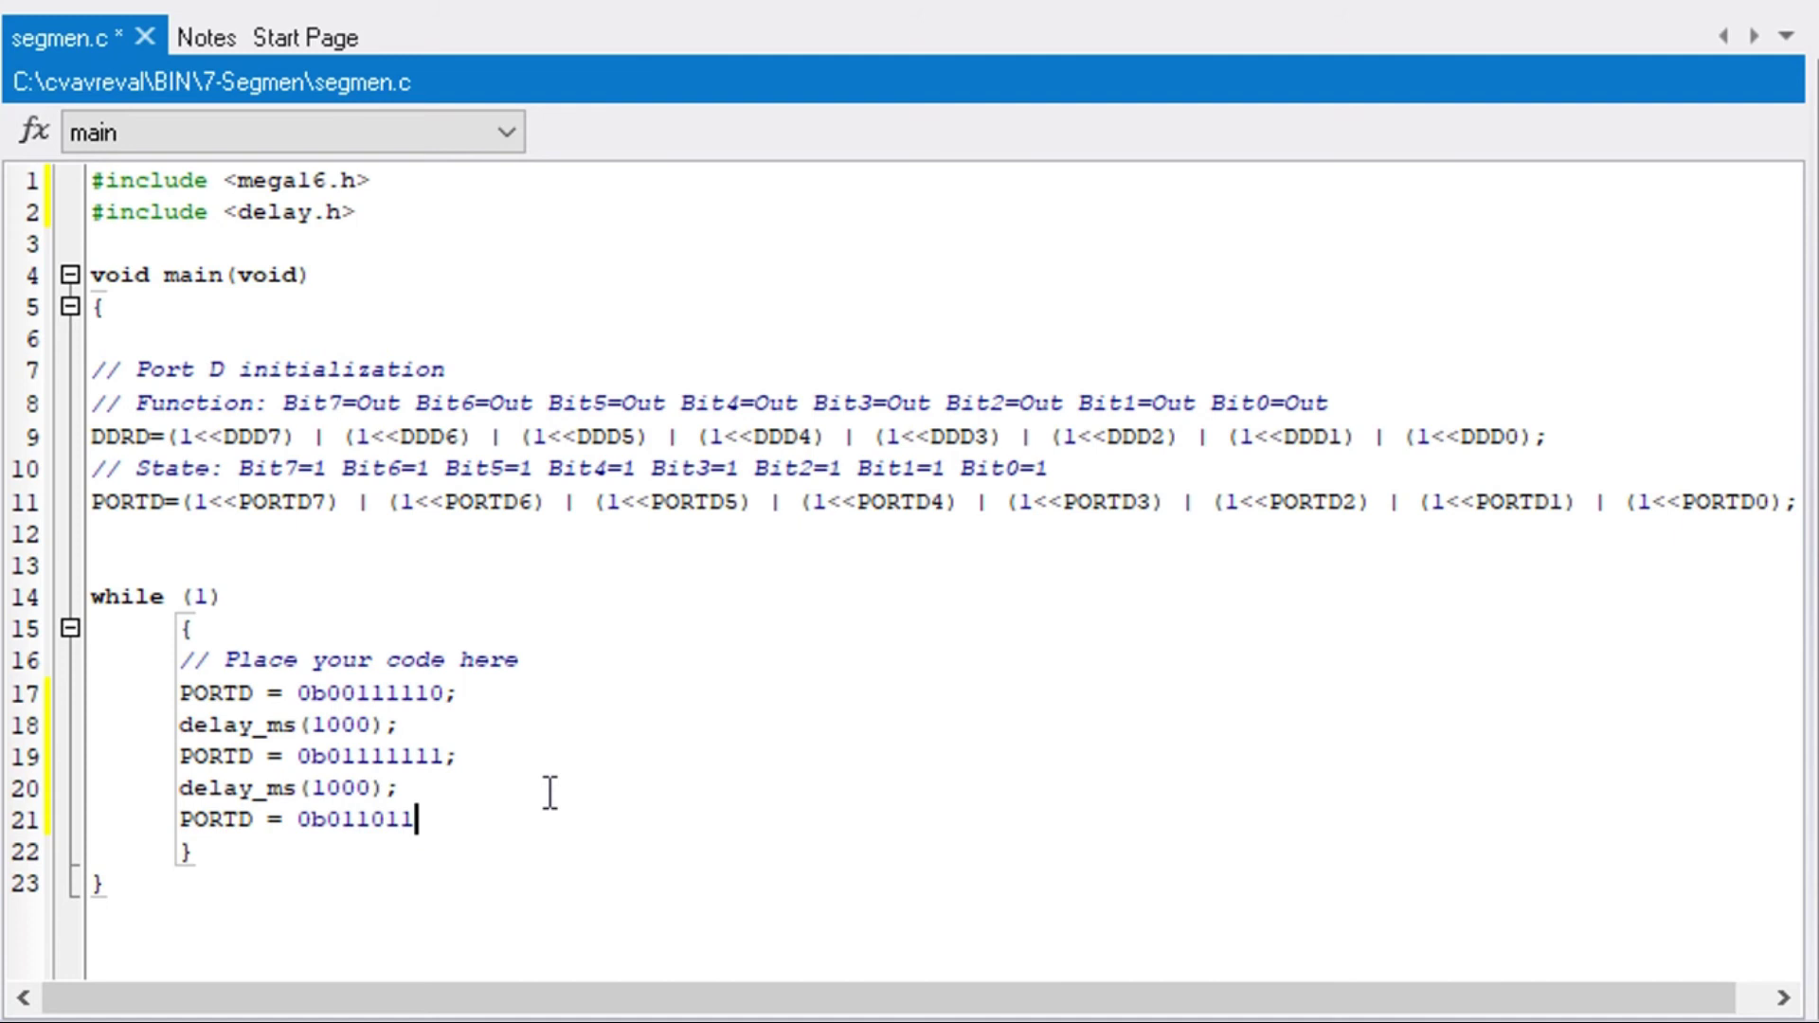
key("alt+Tab")
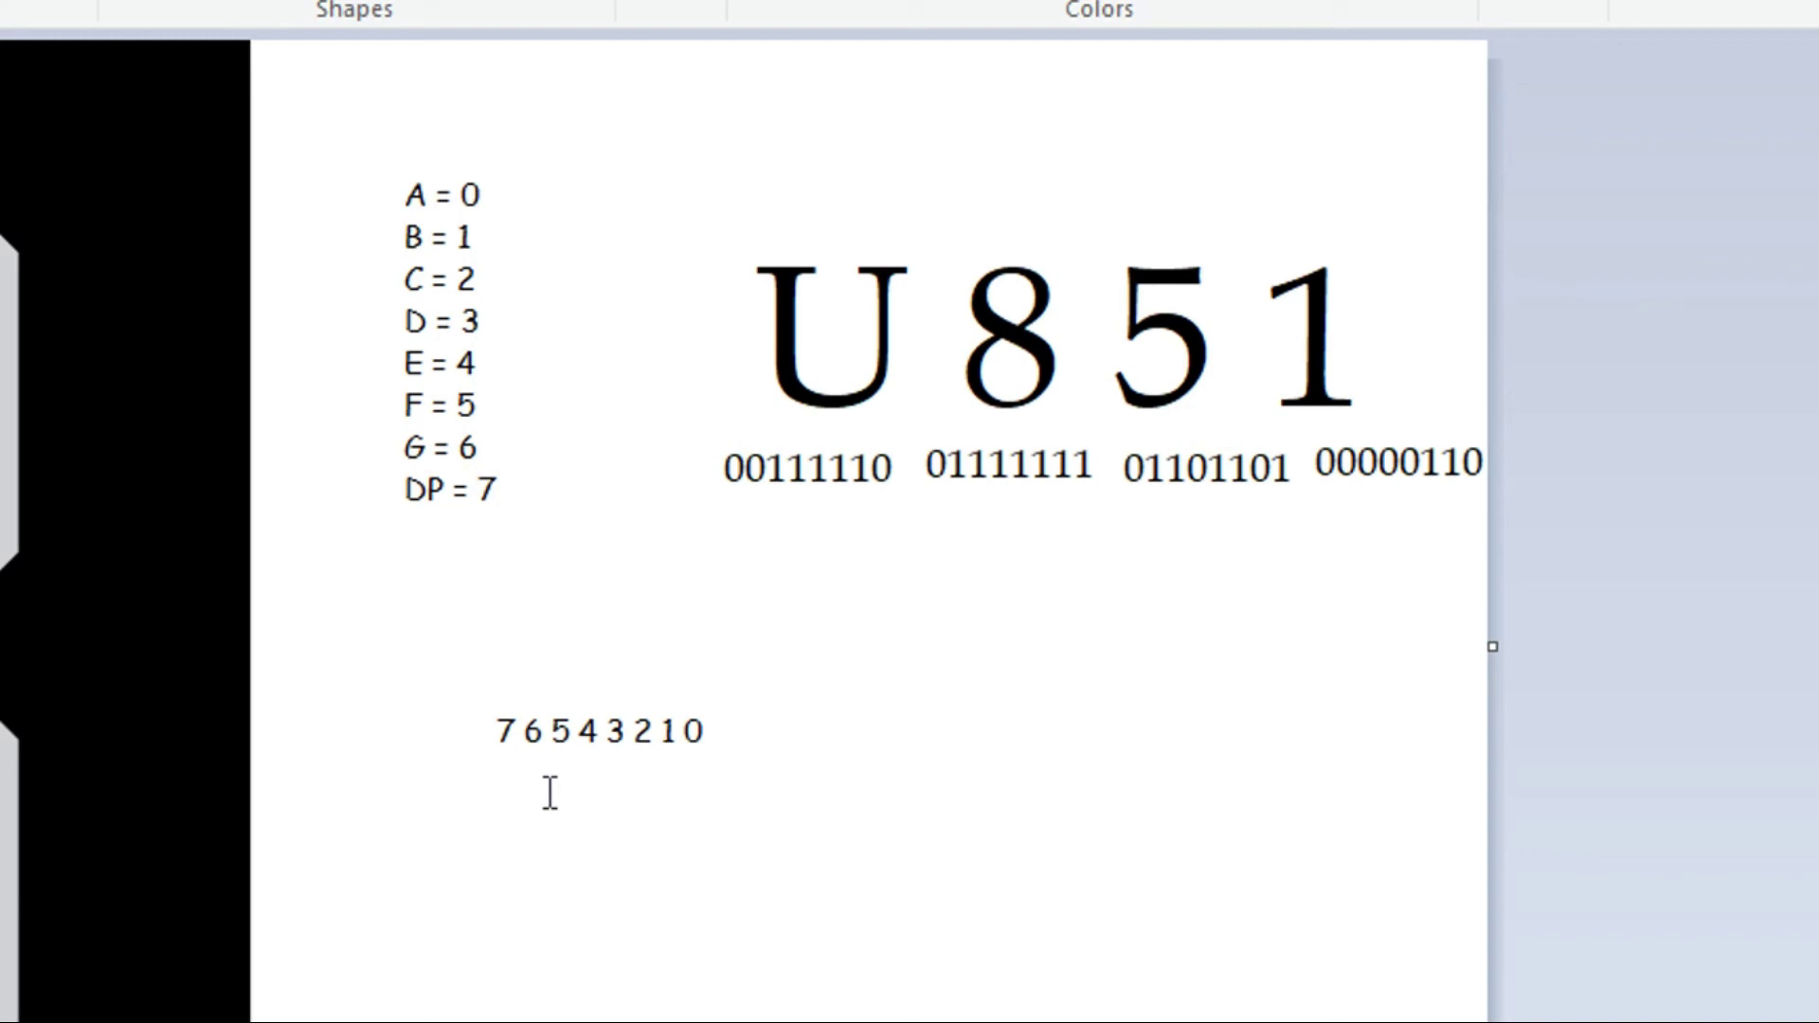
key("alt+Tab")
type("01")
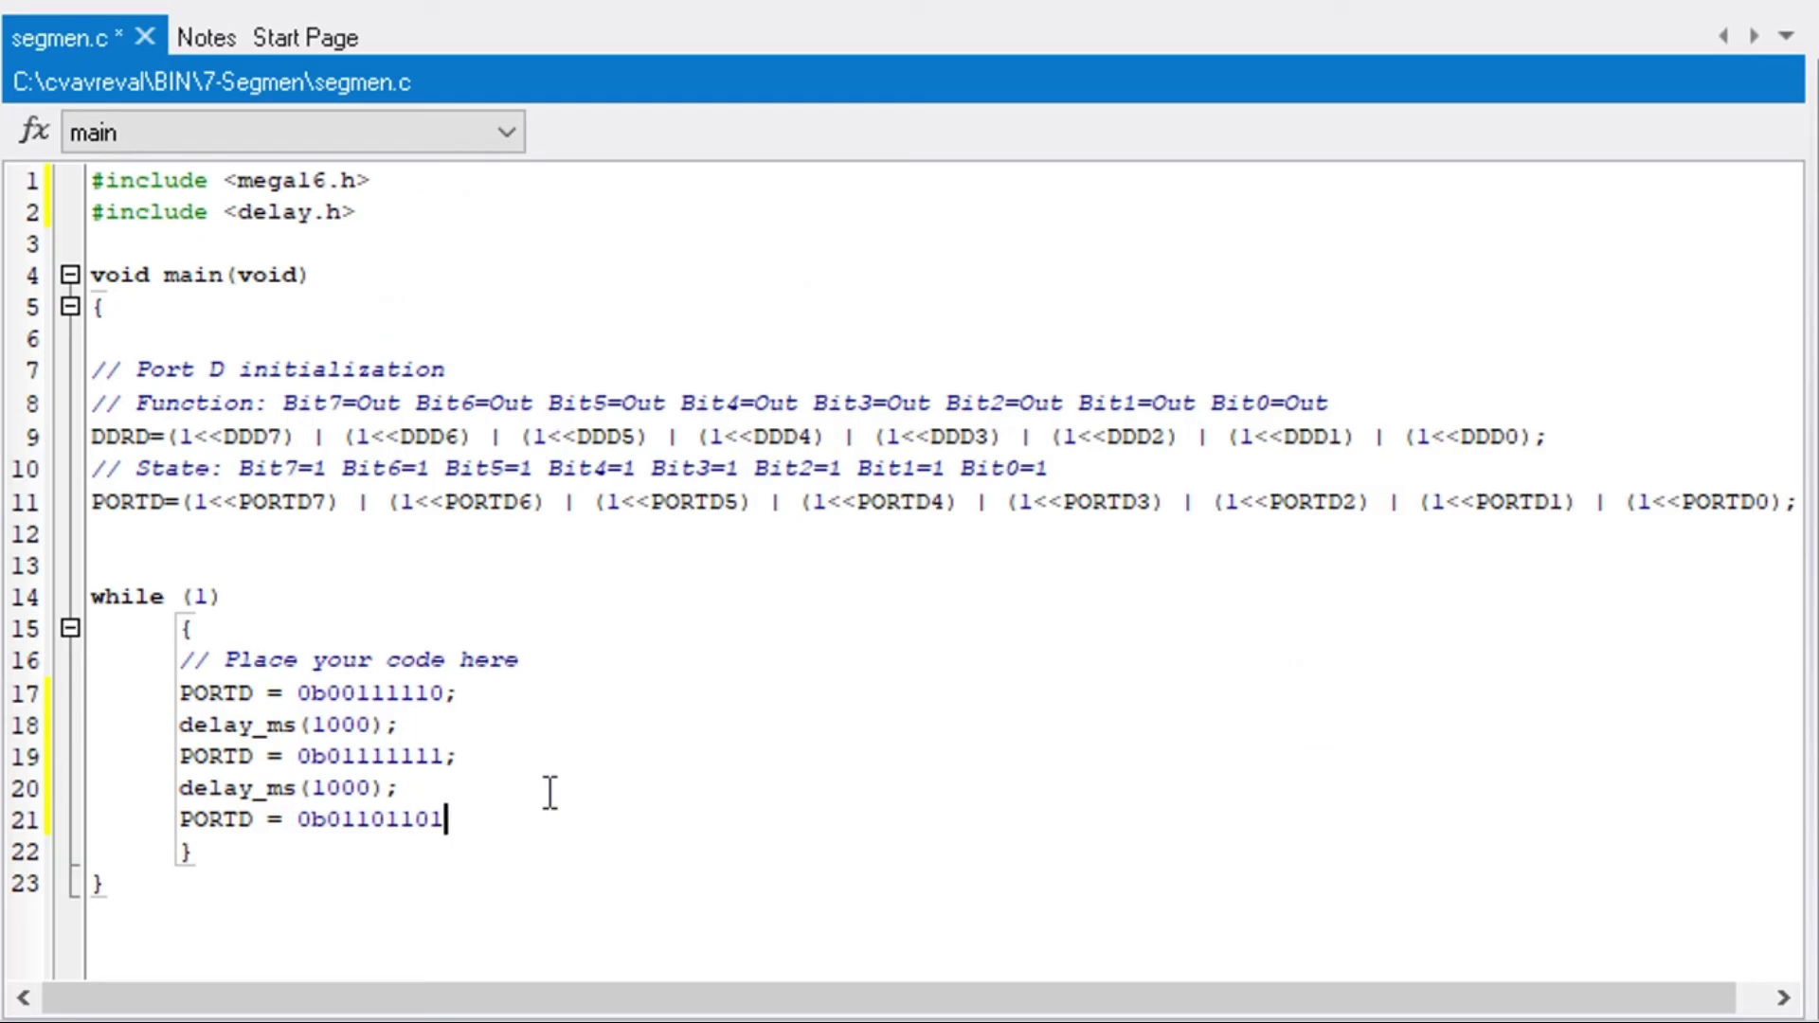
type(";")
key("Return")
key("ctrl+v")
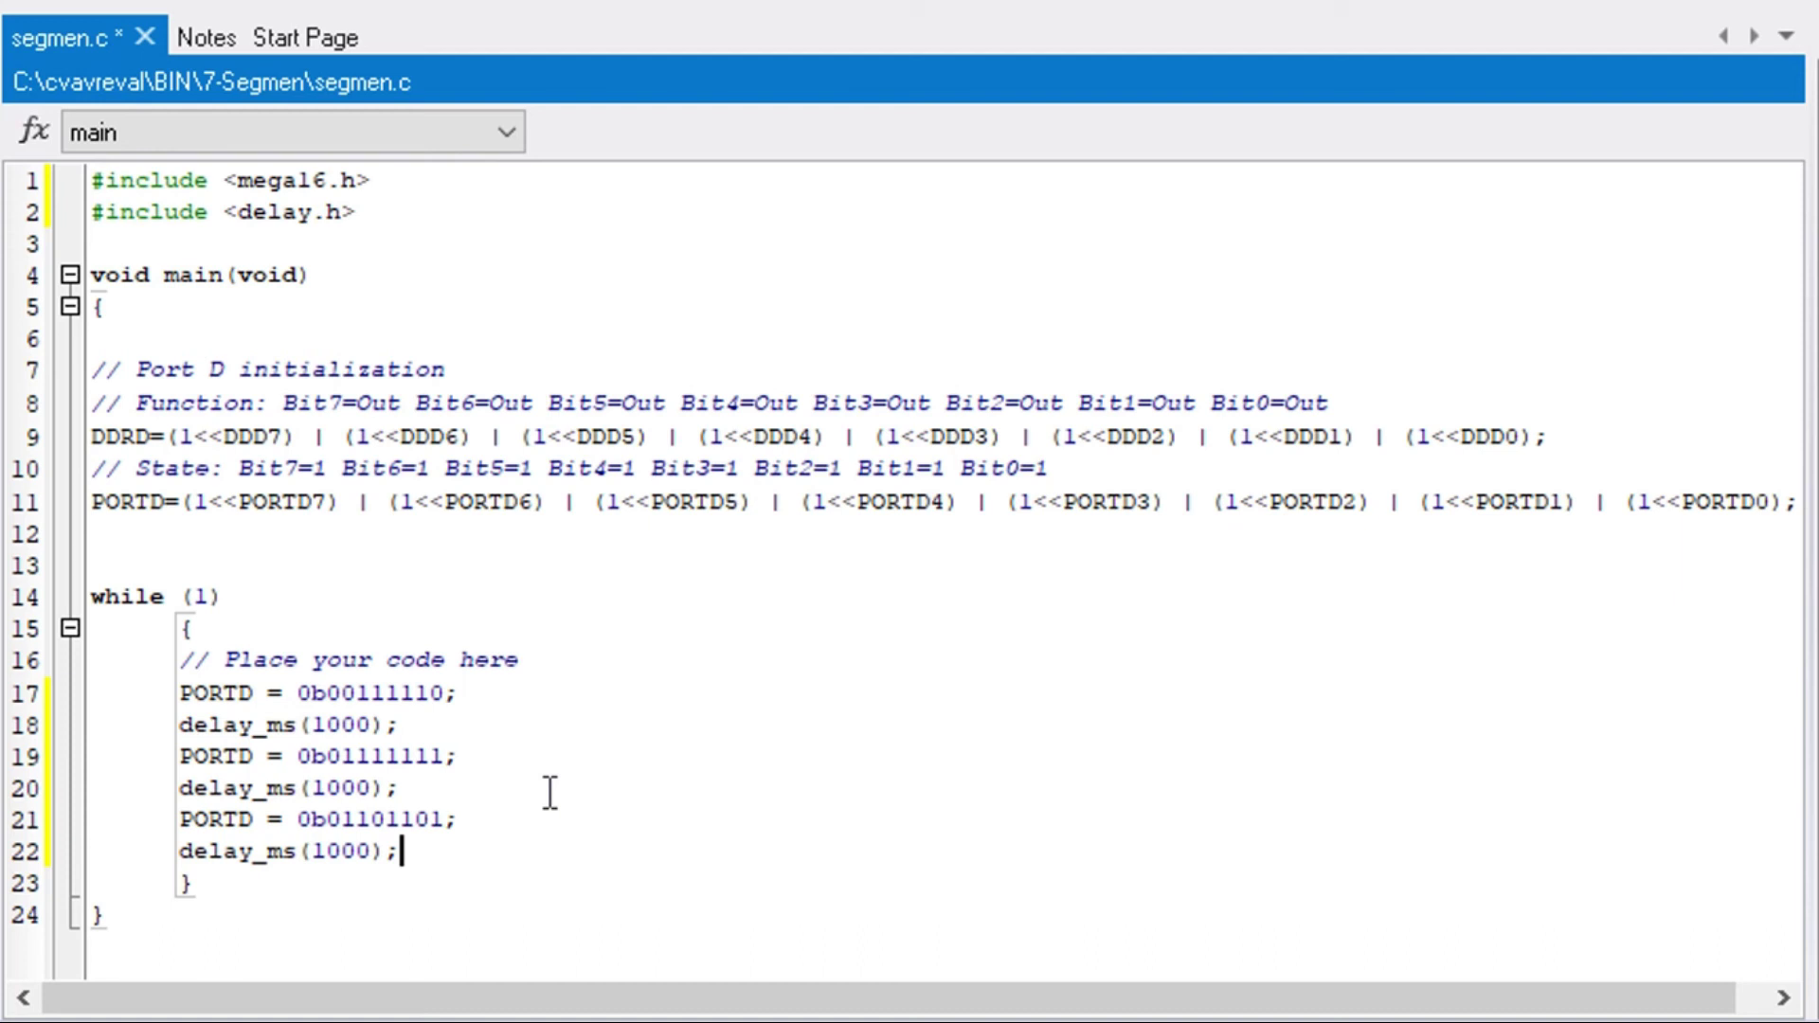
Add PORTD = 0b00000110; on a new line, check it against the code for 1 in Paint, and follow it with delay_ms(1000);.
key("Return")
type("P")
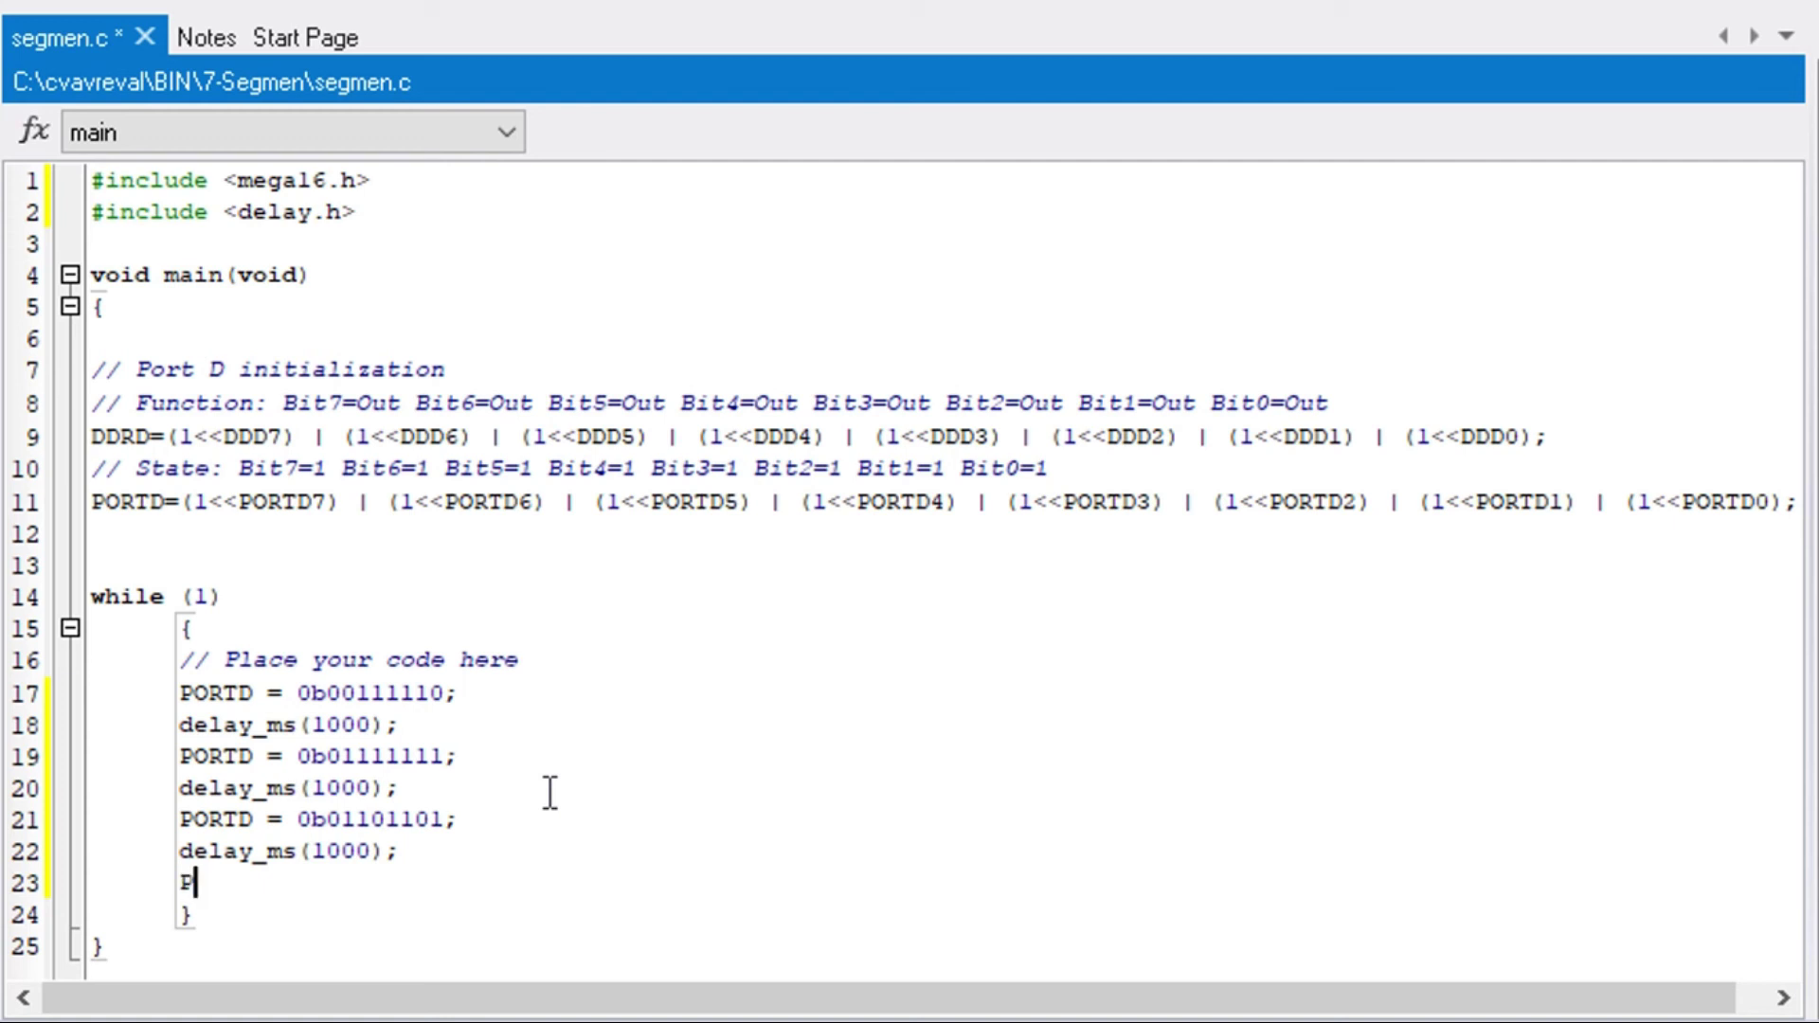
type("ORT")
type("_")
type("D = ")
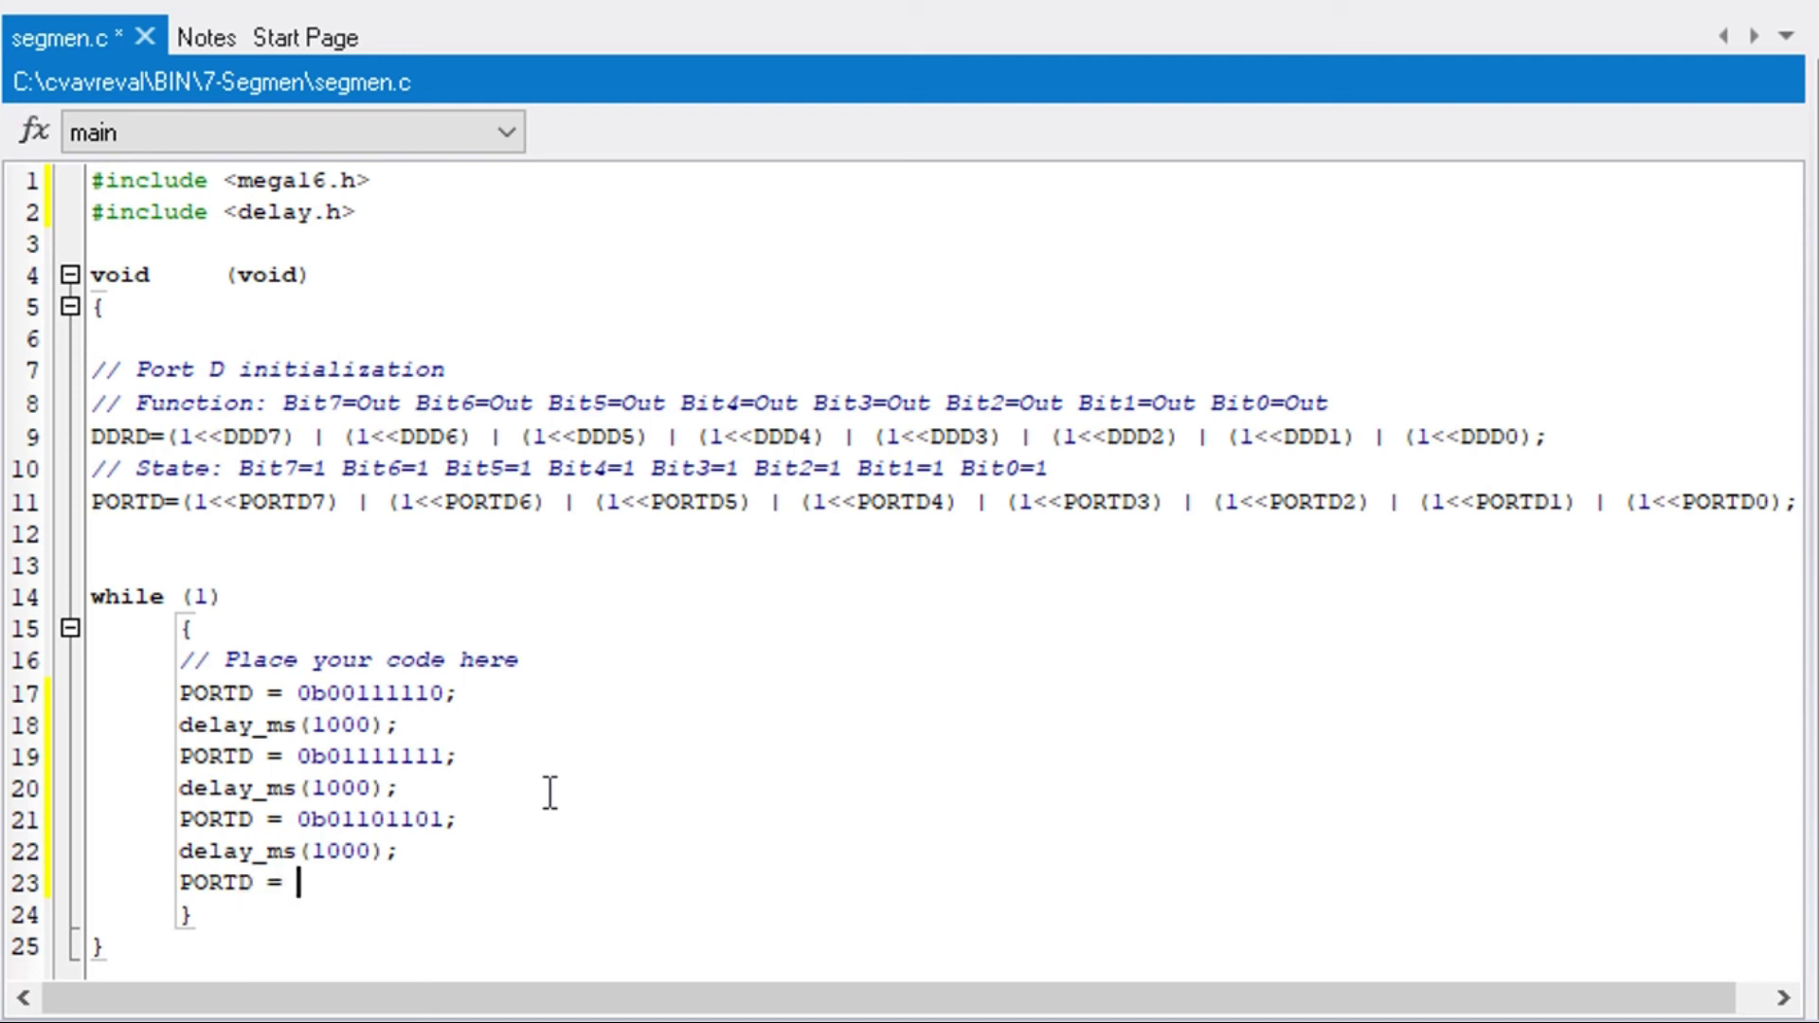
type("0b00000")
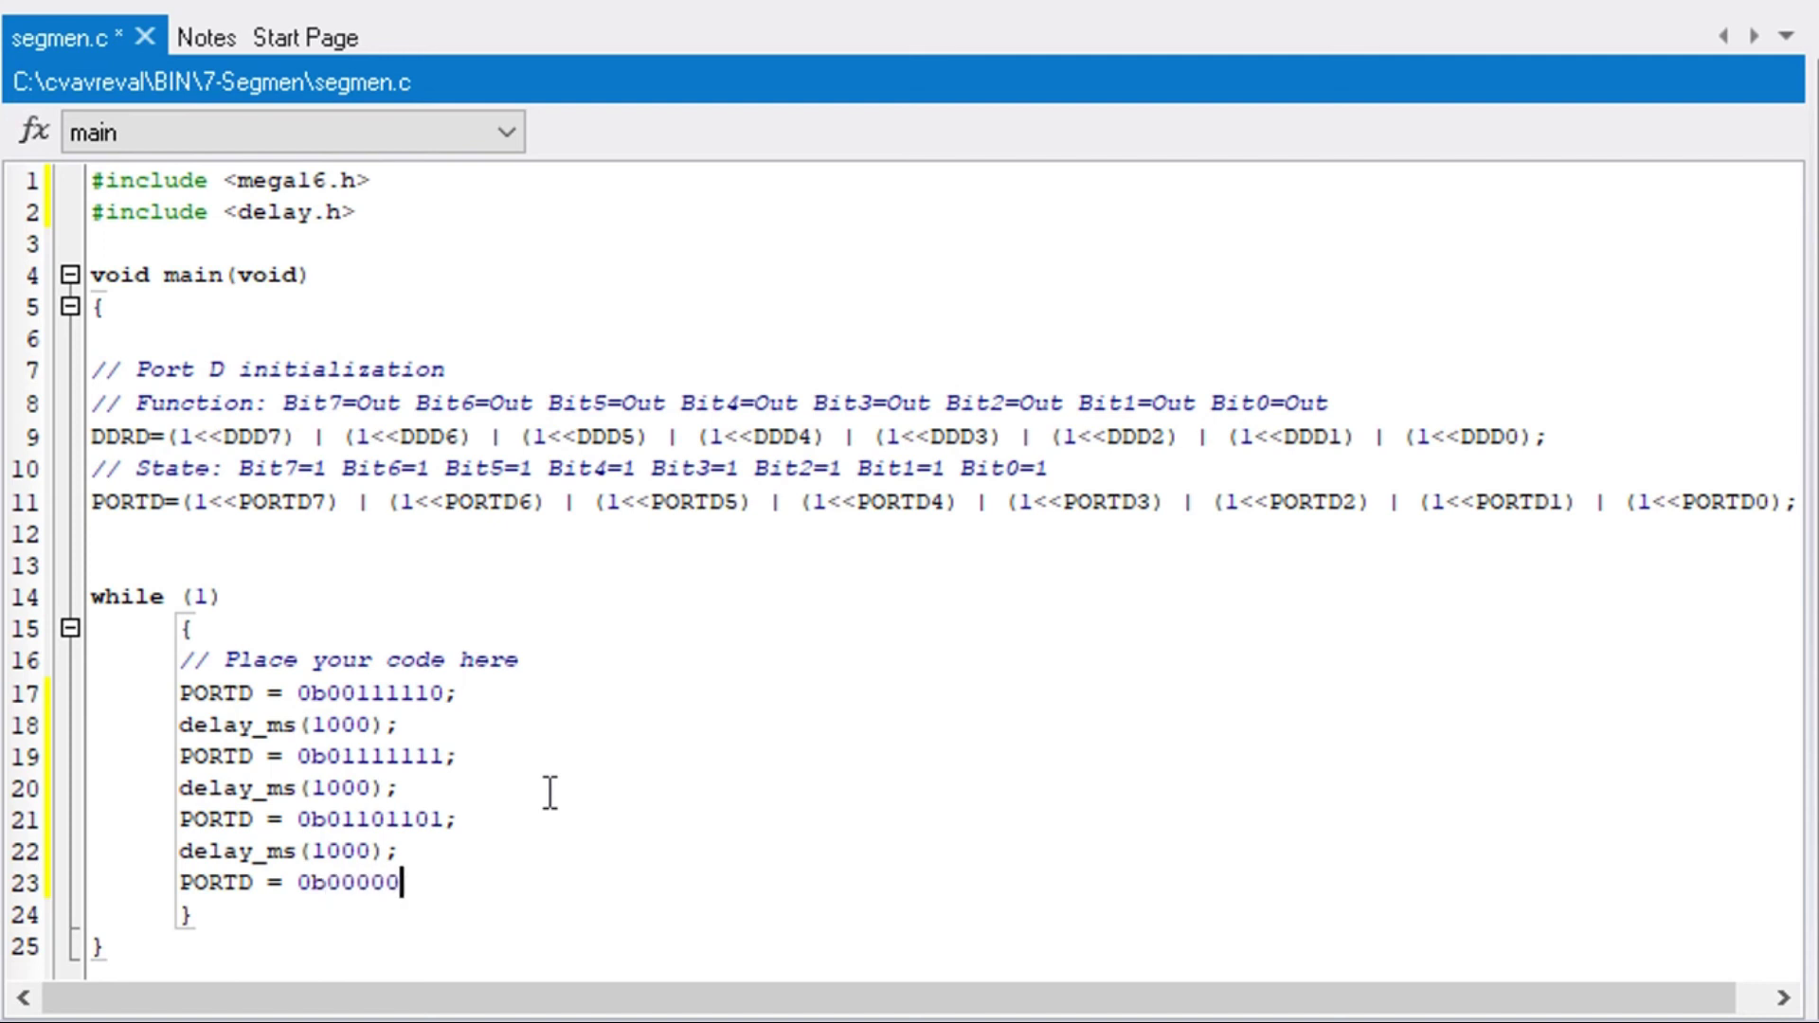
type("110;")
key("alt+Tab")
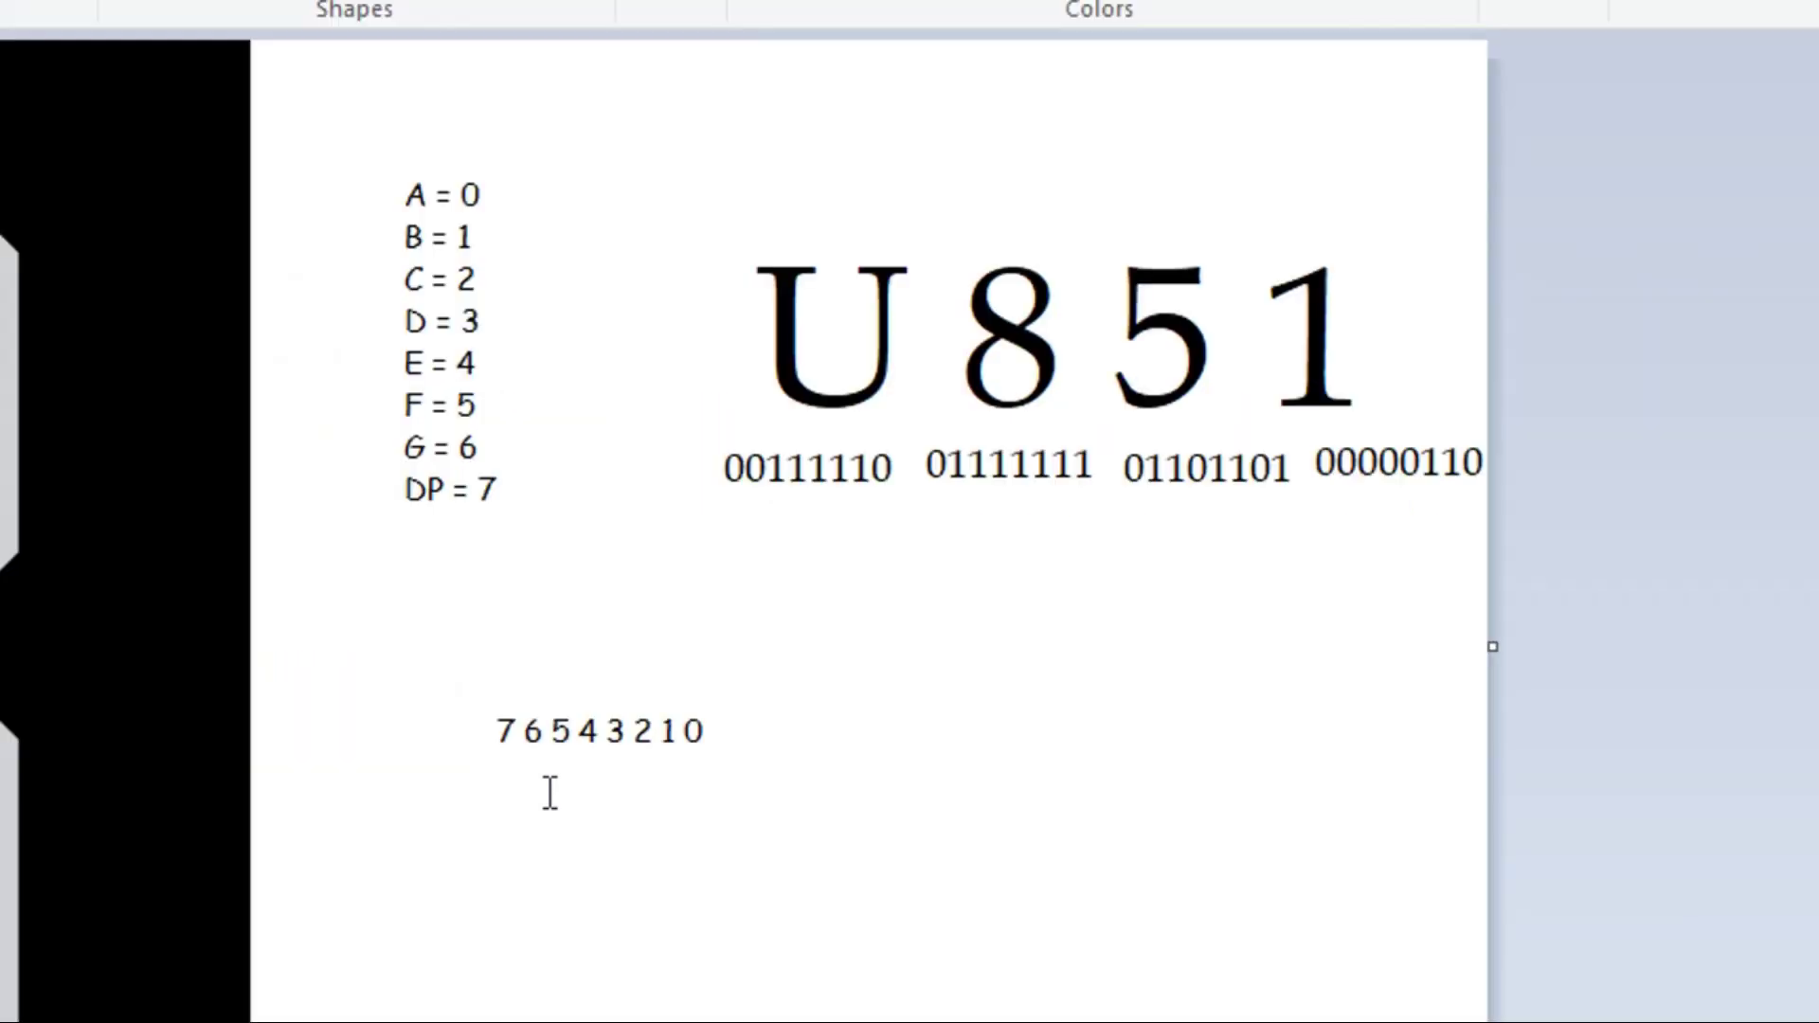
key("alt+Tab")
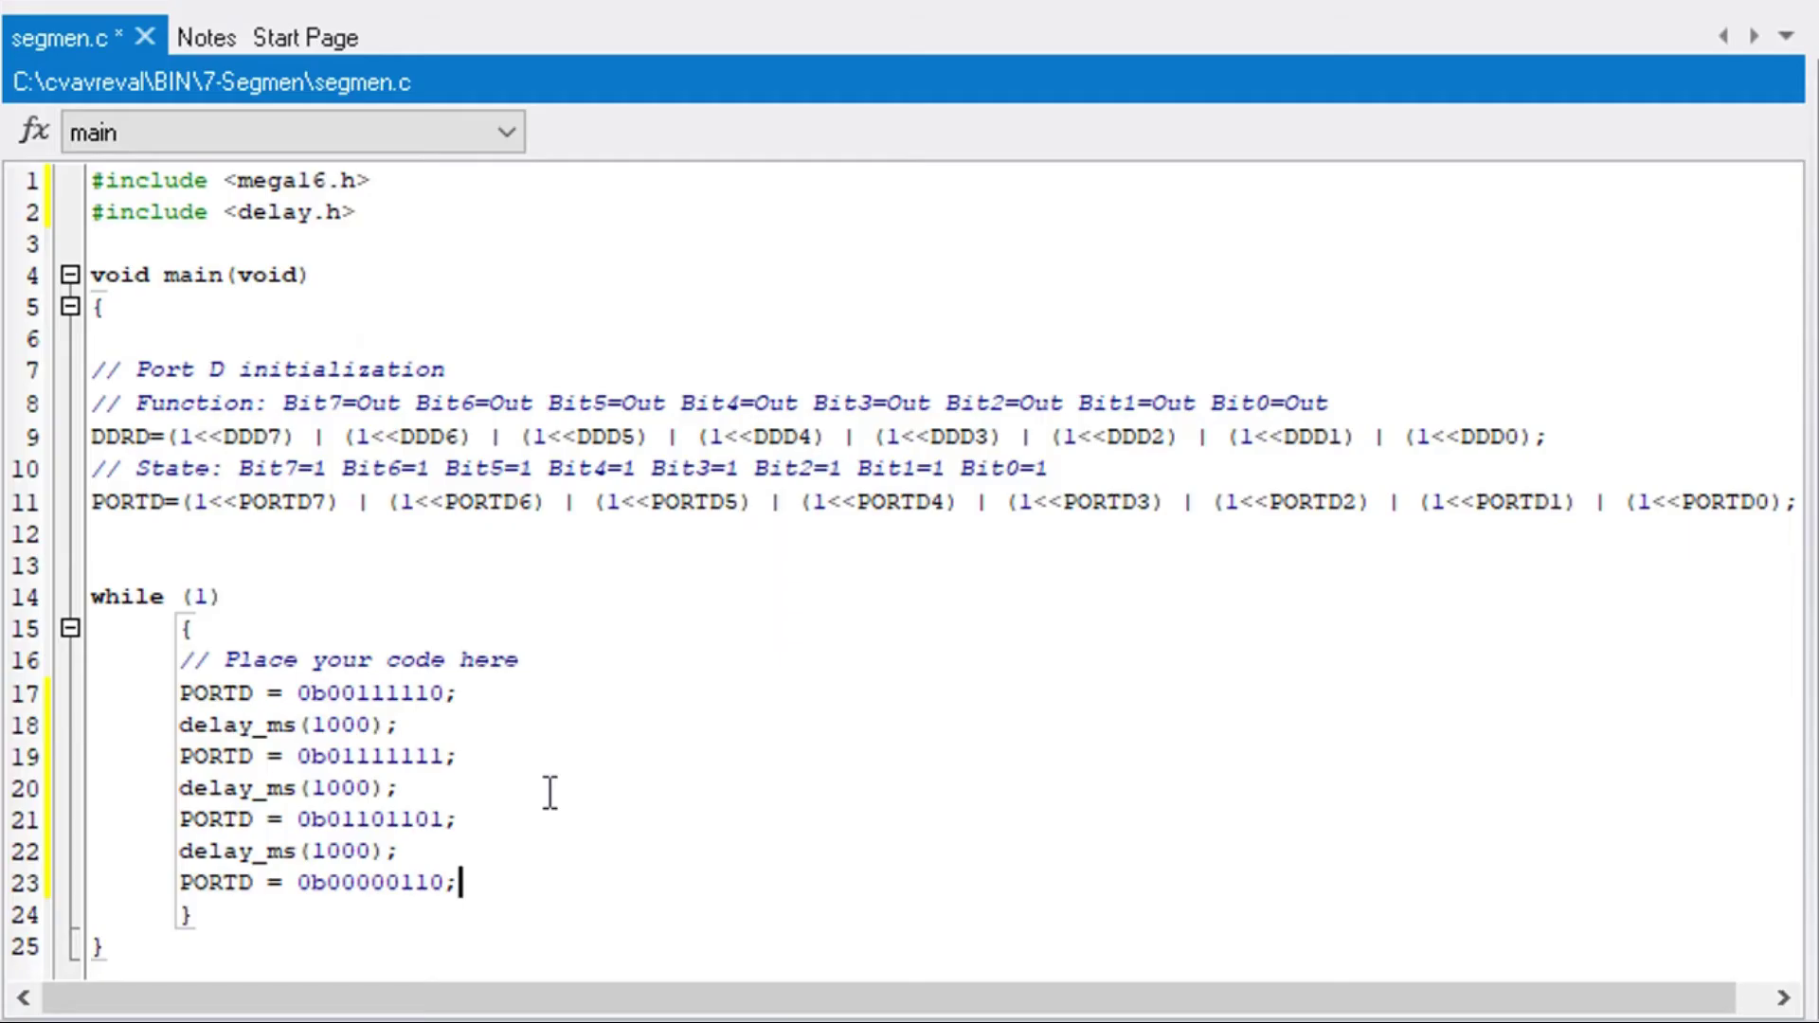
key("Return")
key("ctrl+v")
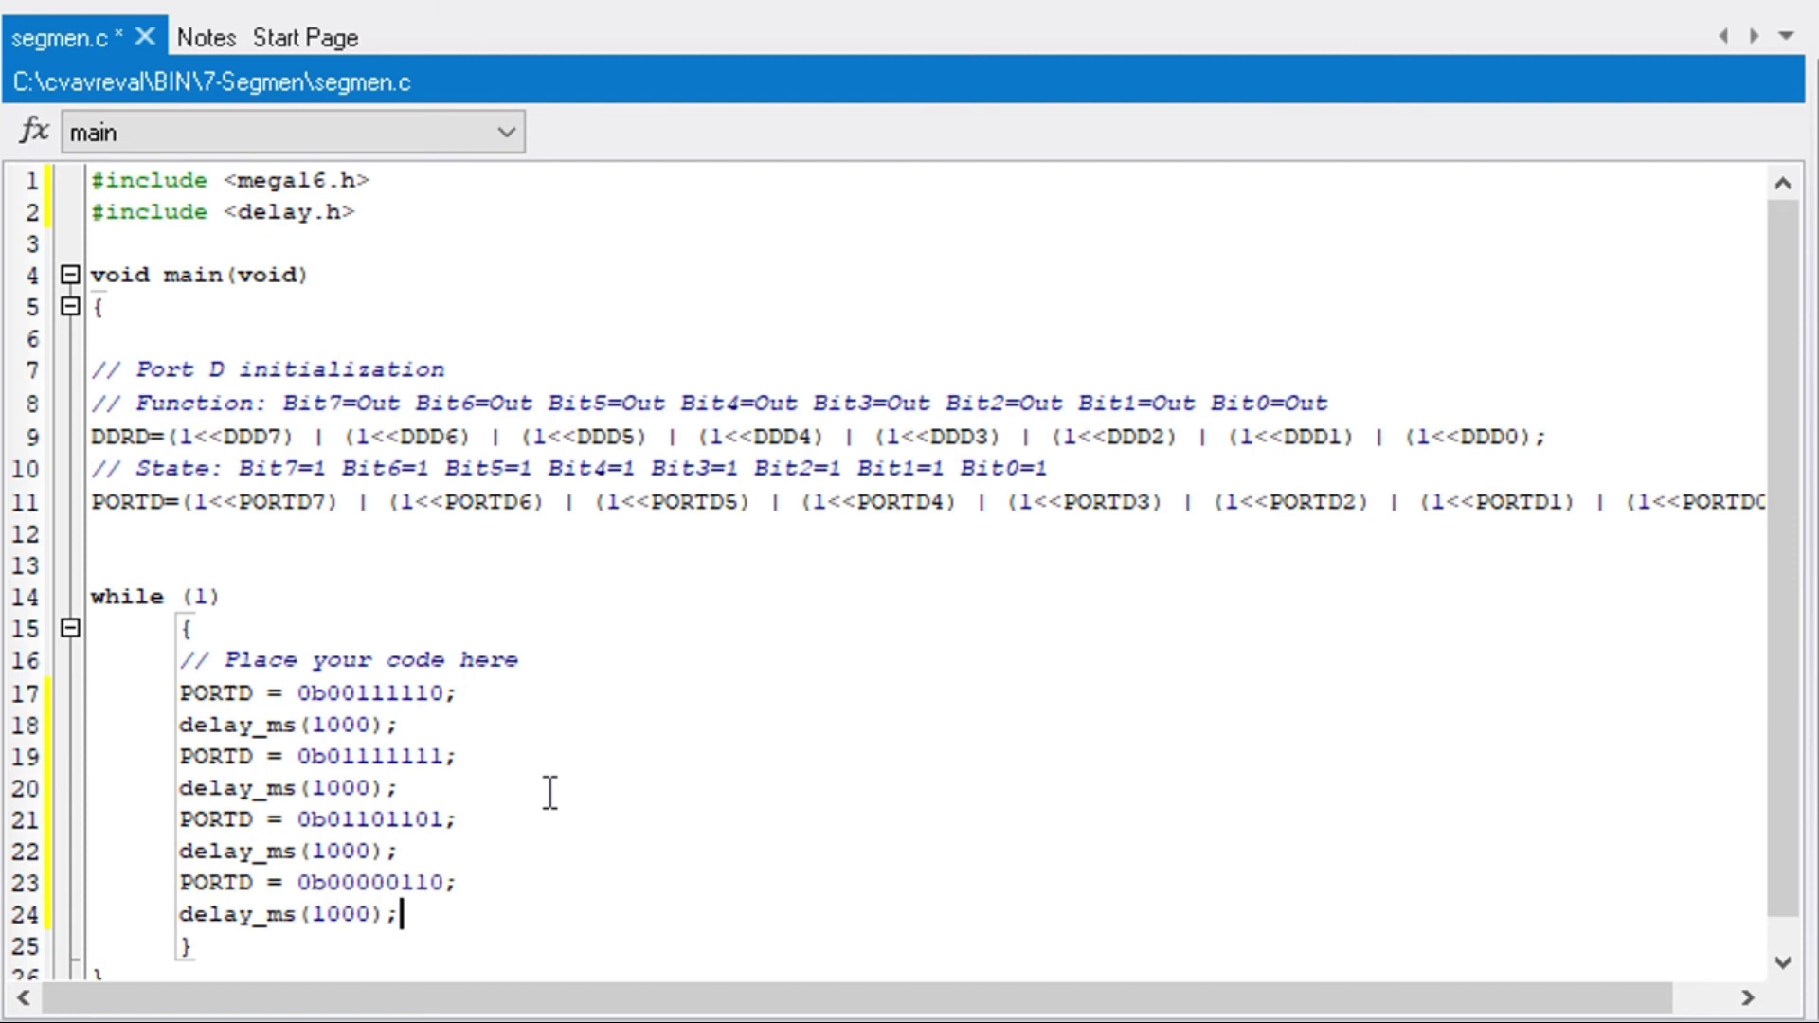
Add PORTD = 0b00000000; and a following delay_ms(1000); at the end of the while loop to blank the display.
key("Return")
type("PORT")
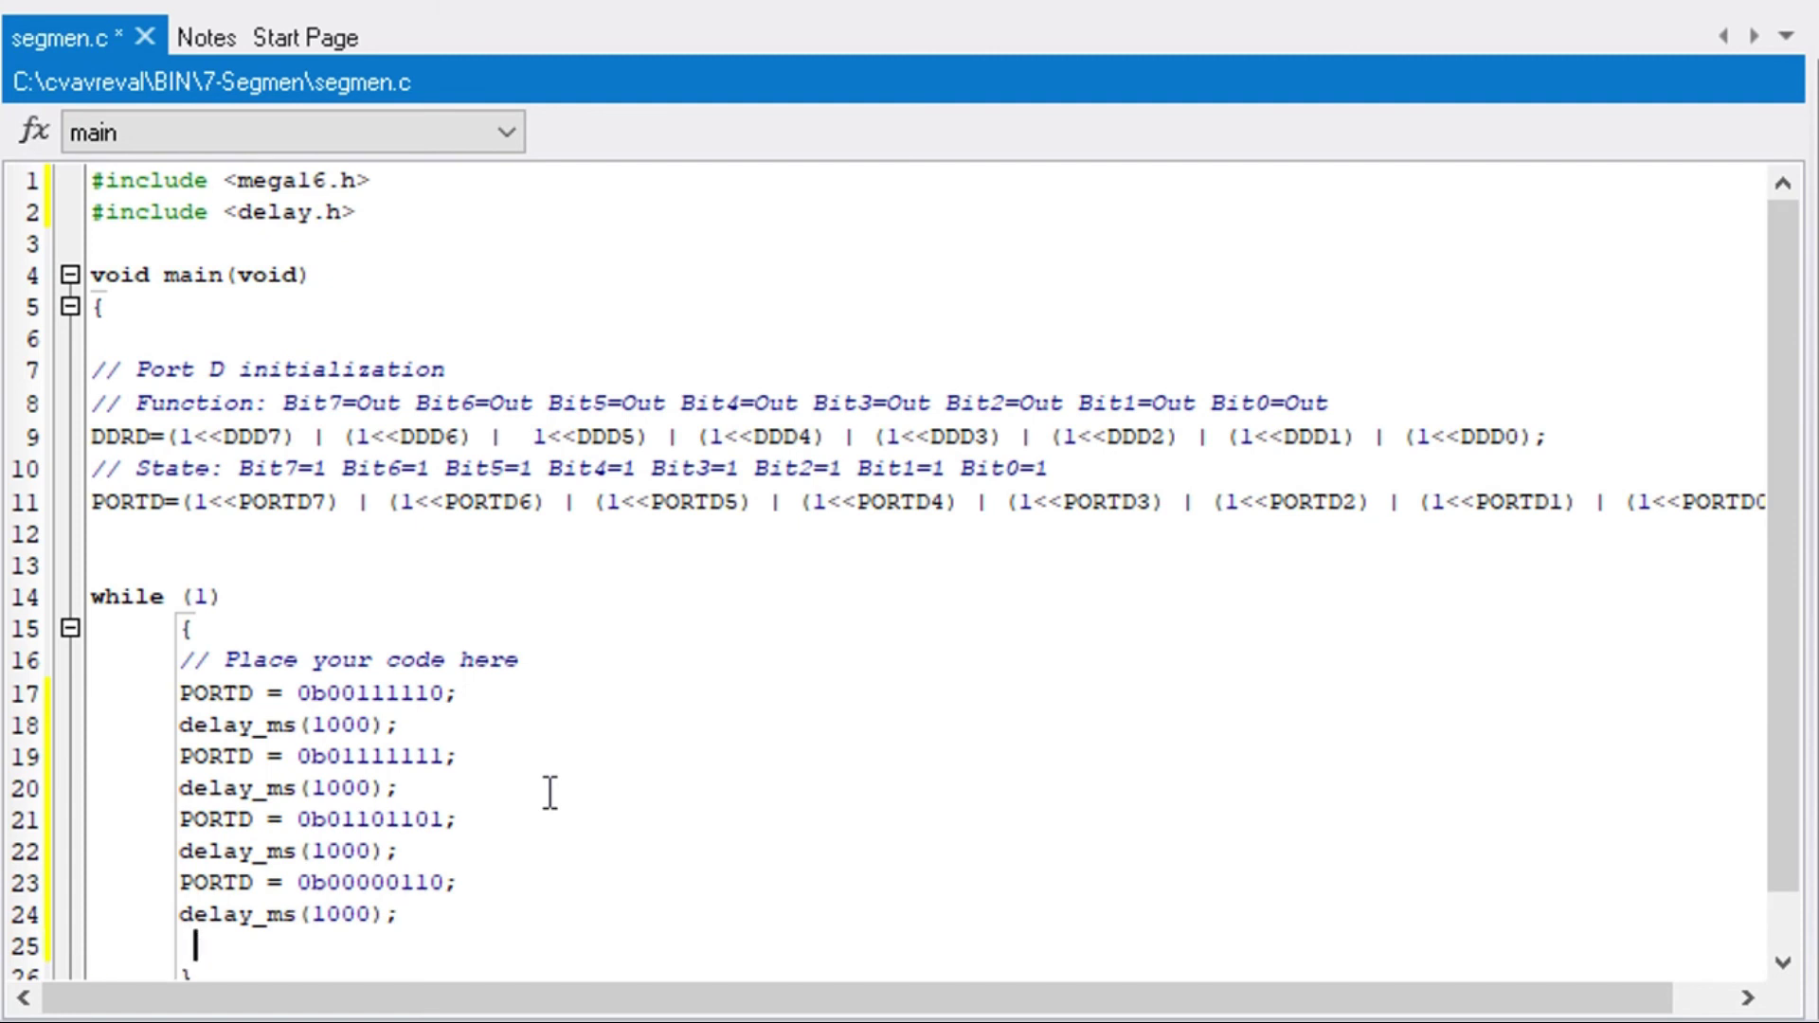
type("D = ")
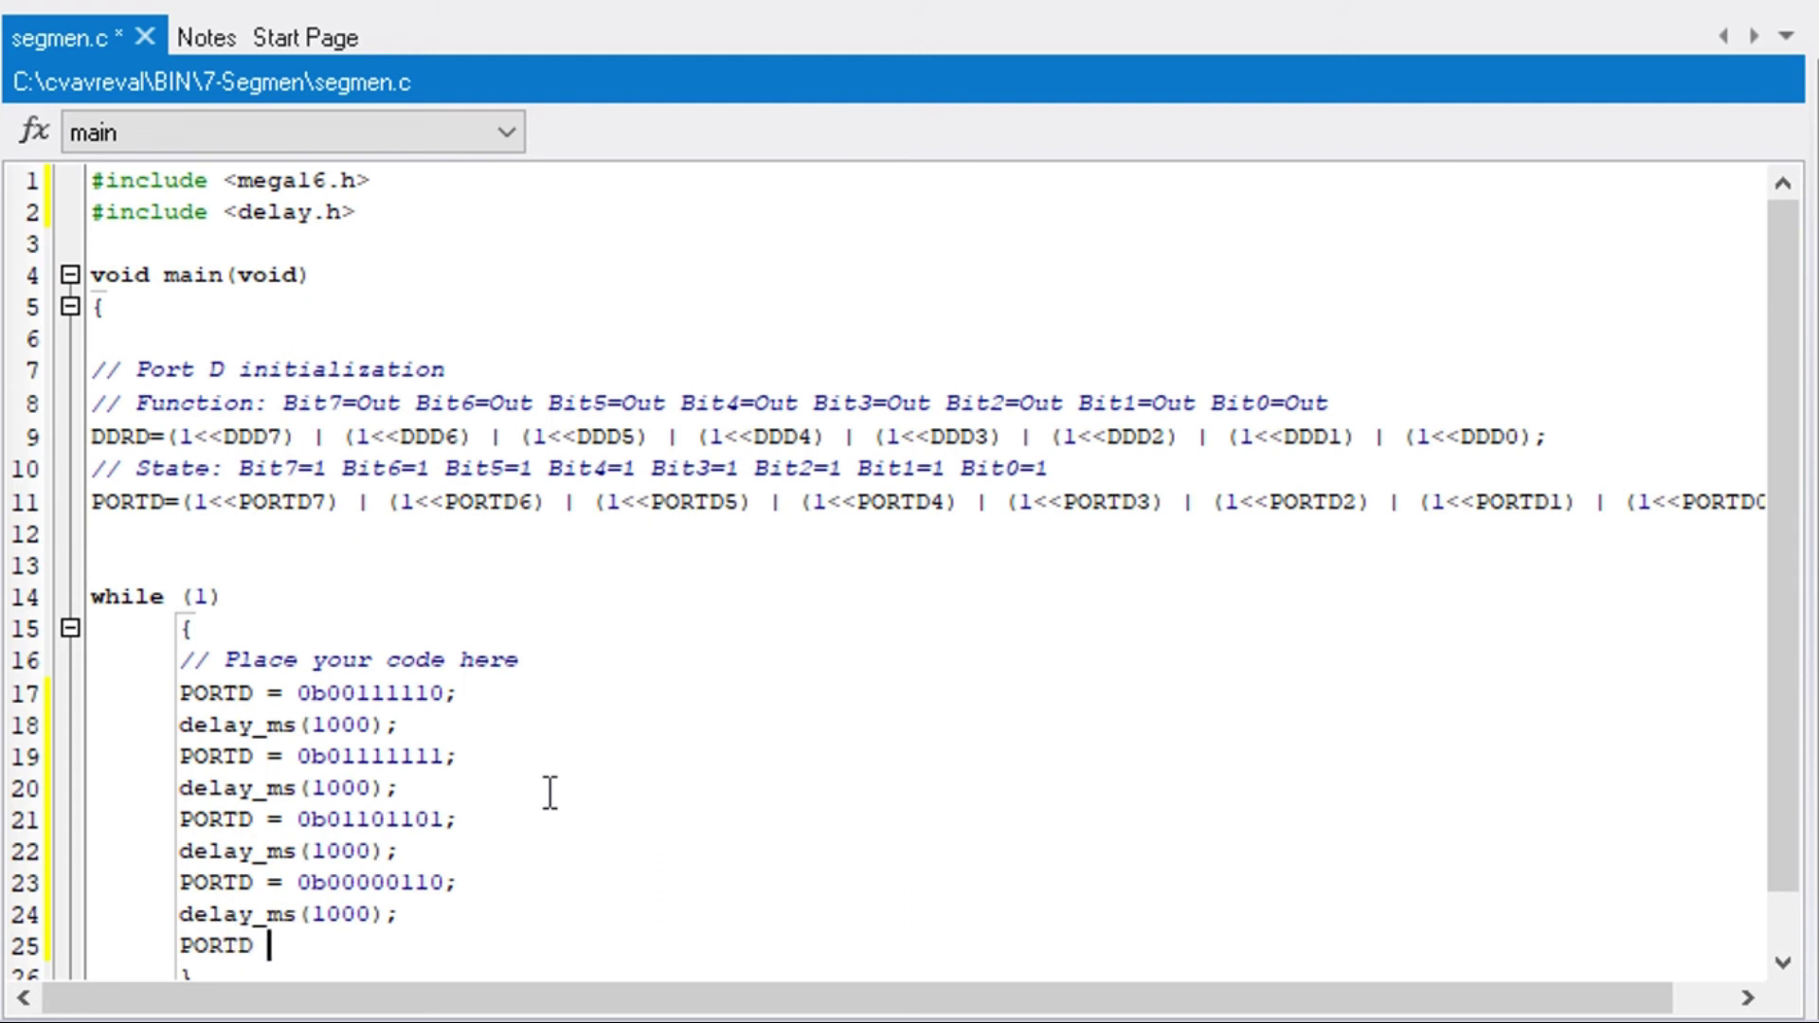
type("0b0000000")
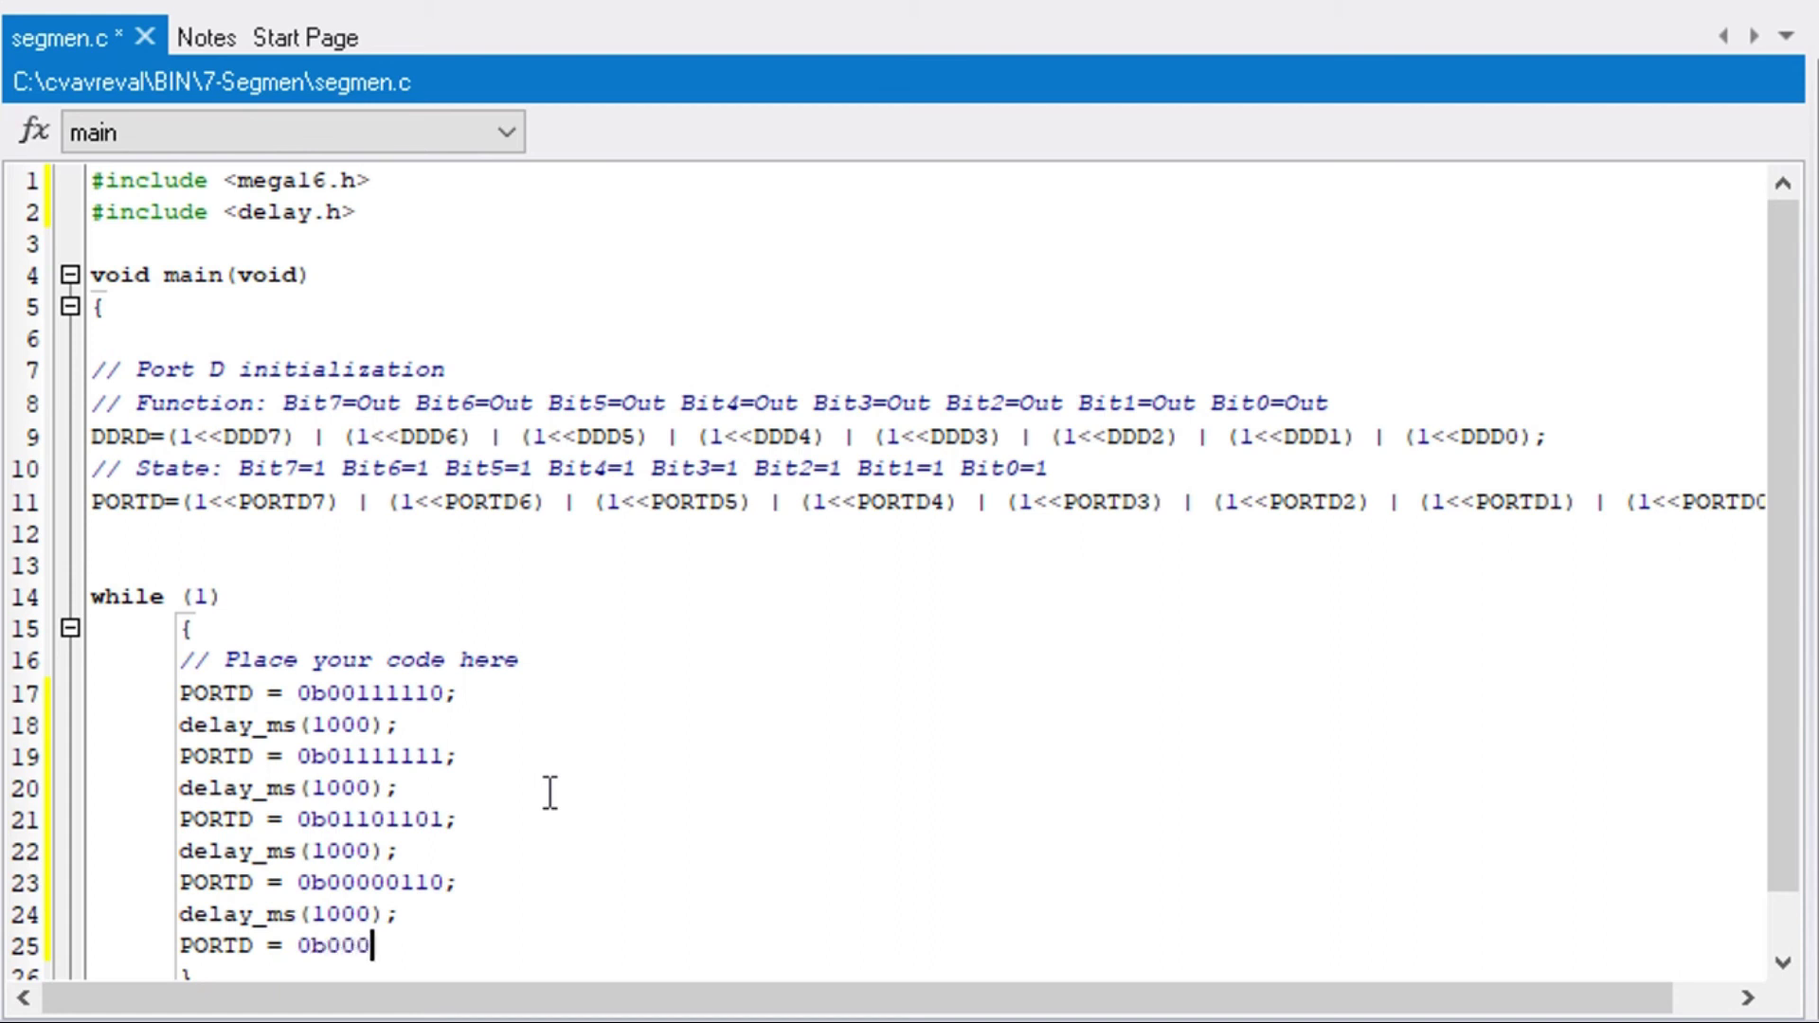
type("0;")
key("Return")
type("delay_ms(1000);")
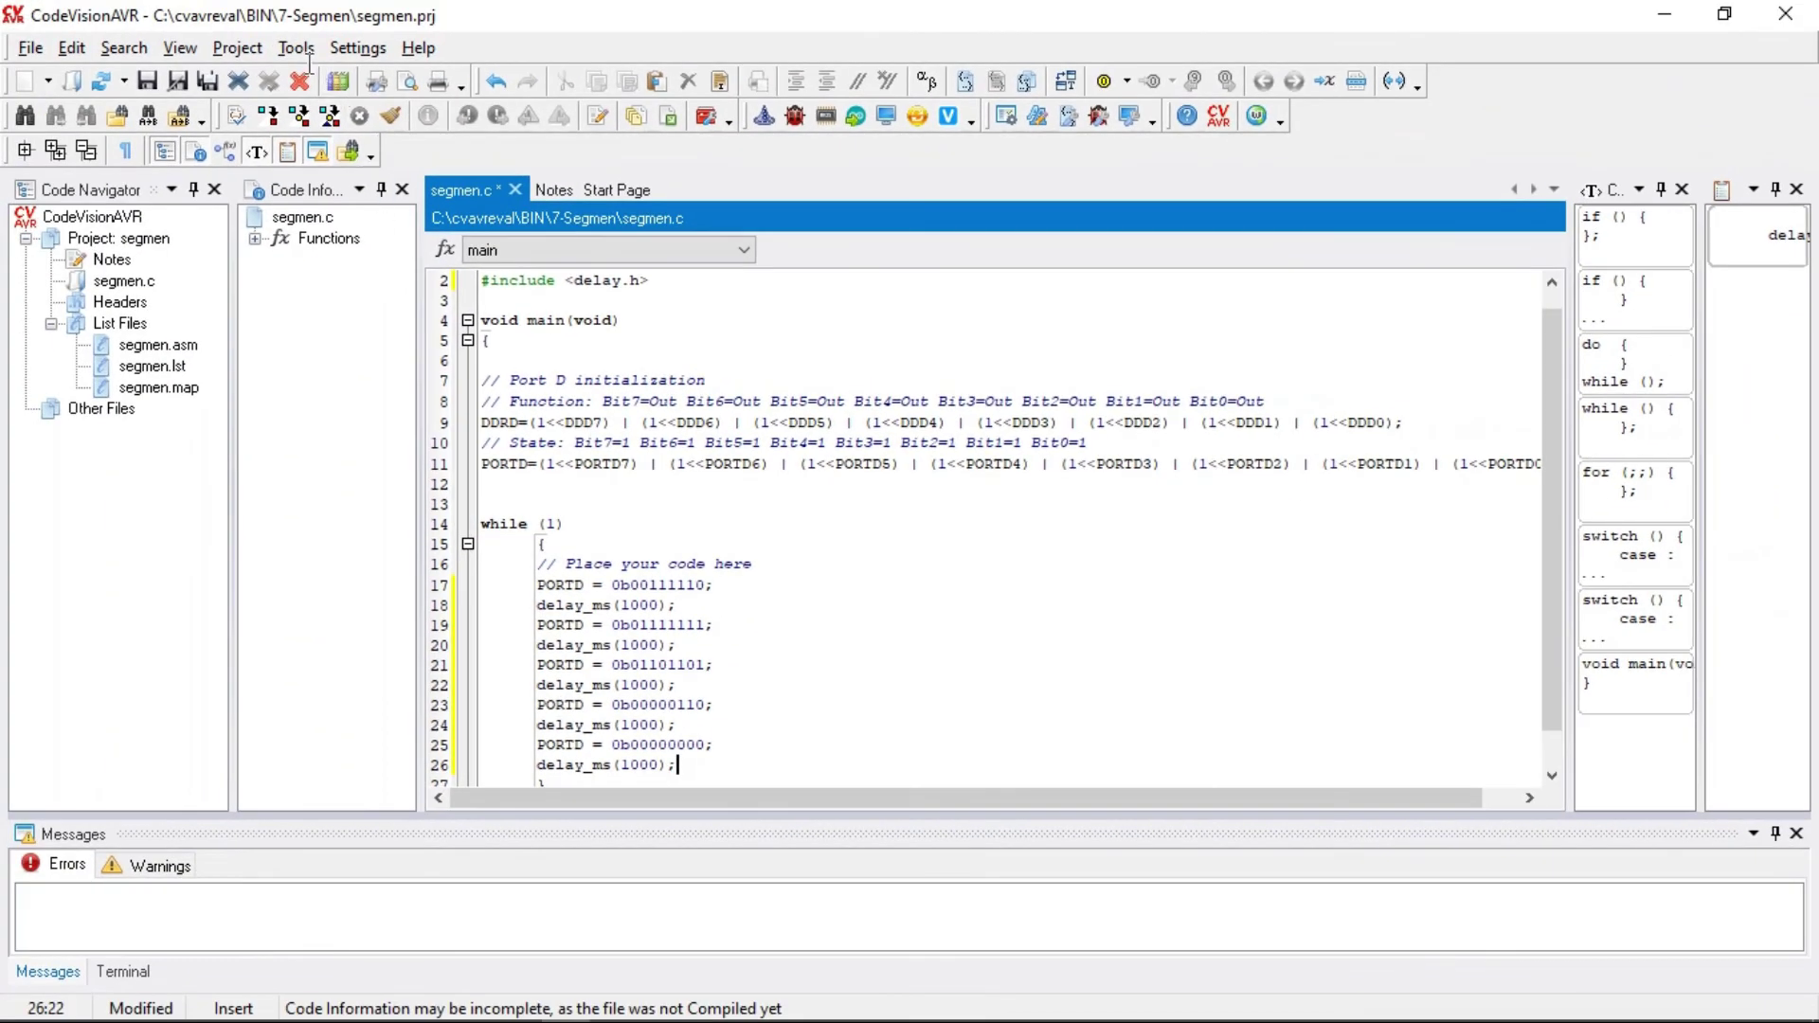
Compile the project, check the errors and warnings in the compiler report, and close the report.
left_click(294, 46)
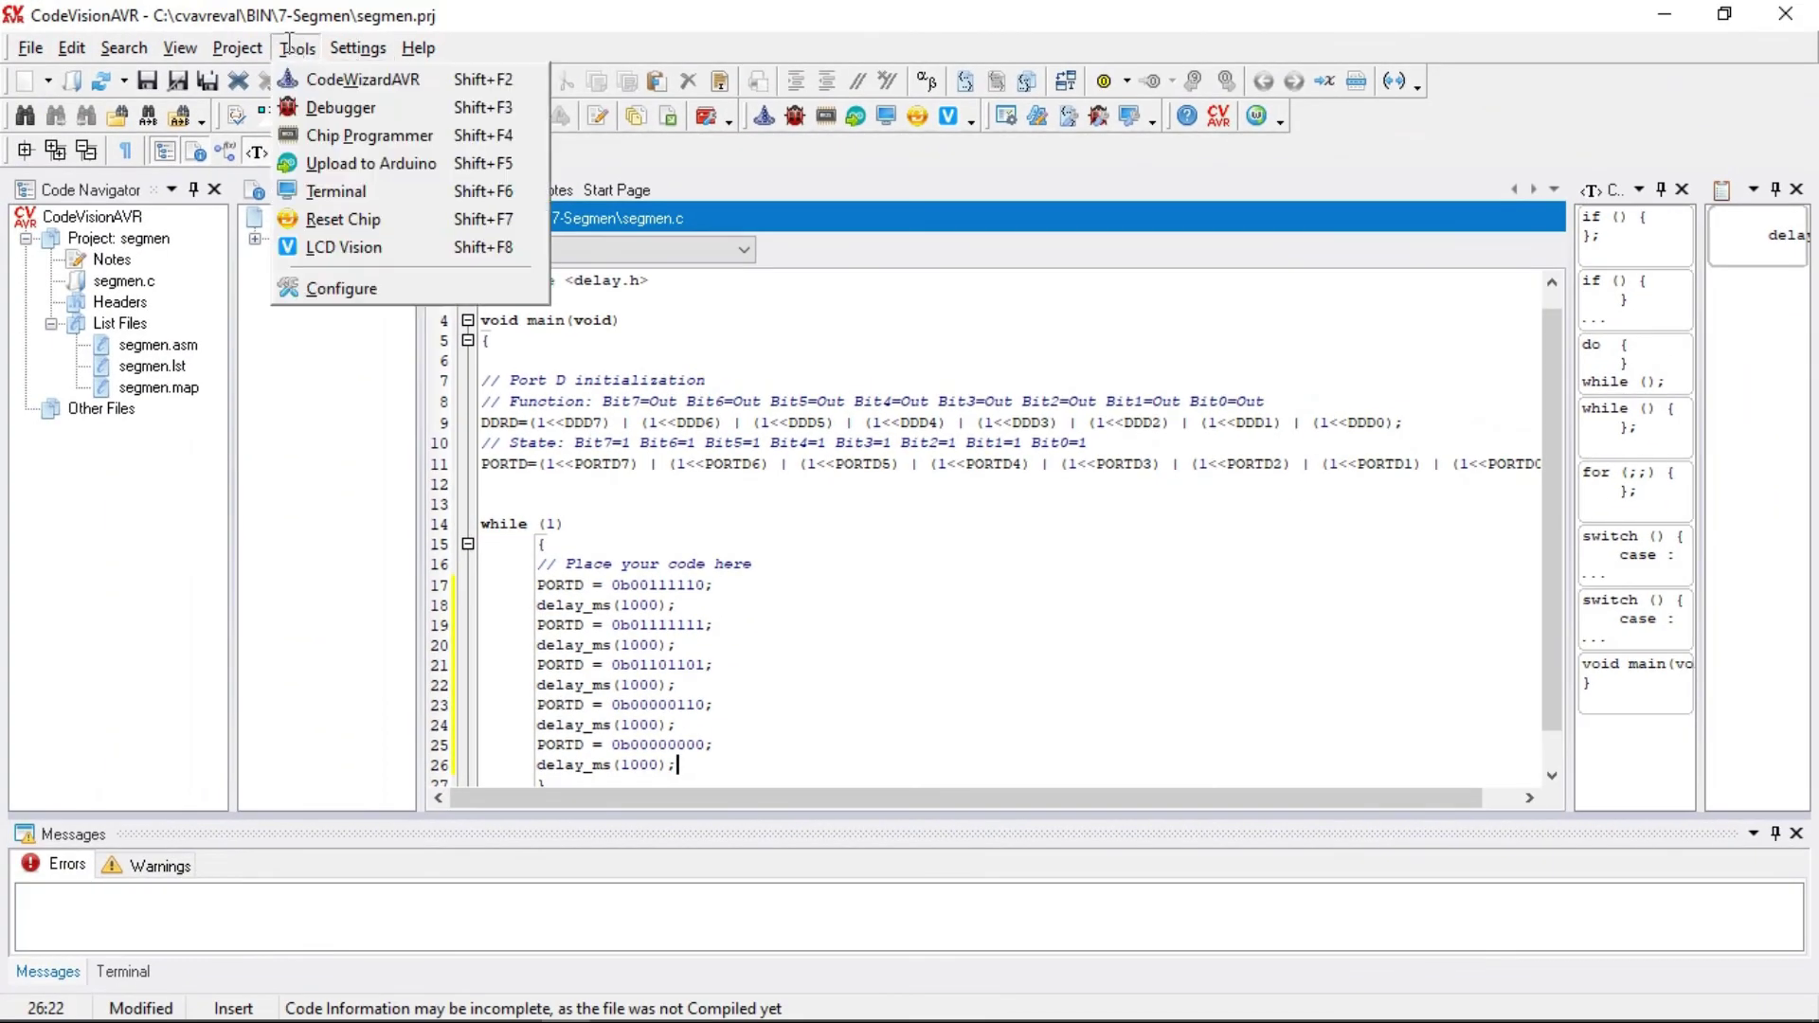
mouse_move(252, 49)
left_click(270, 108)
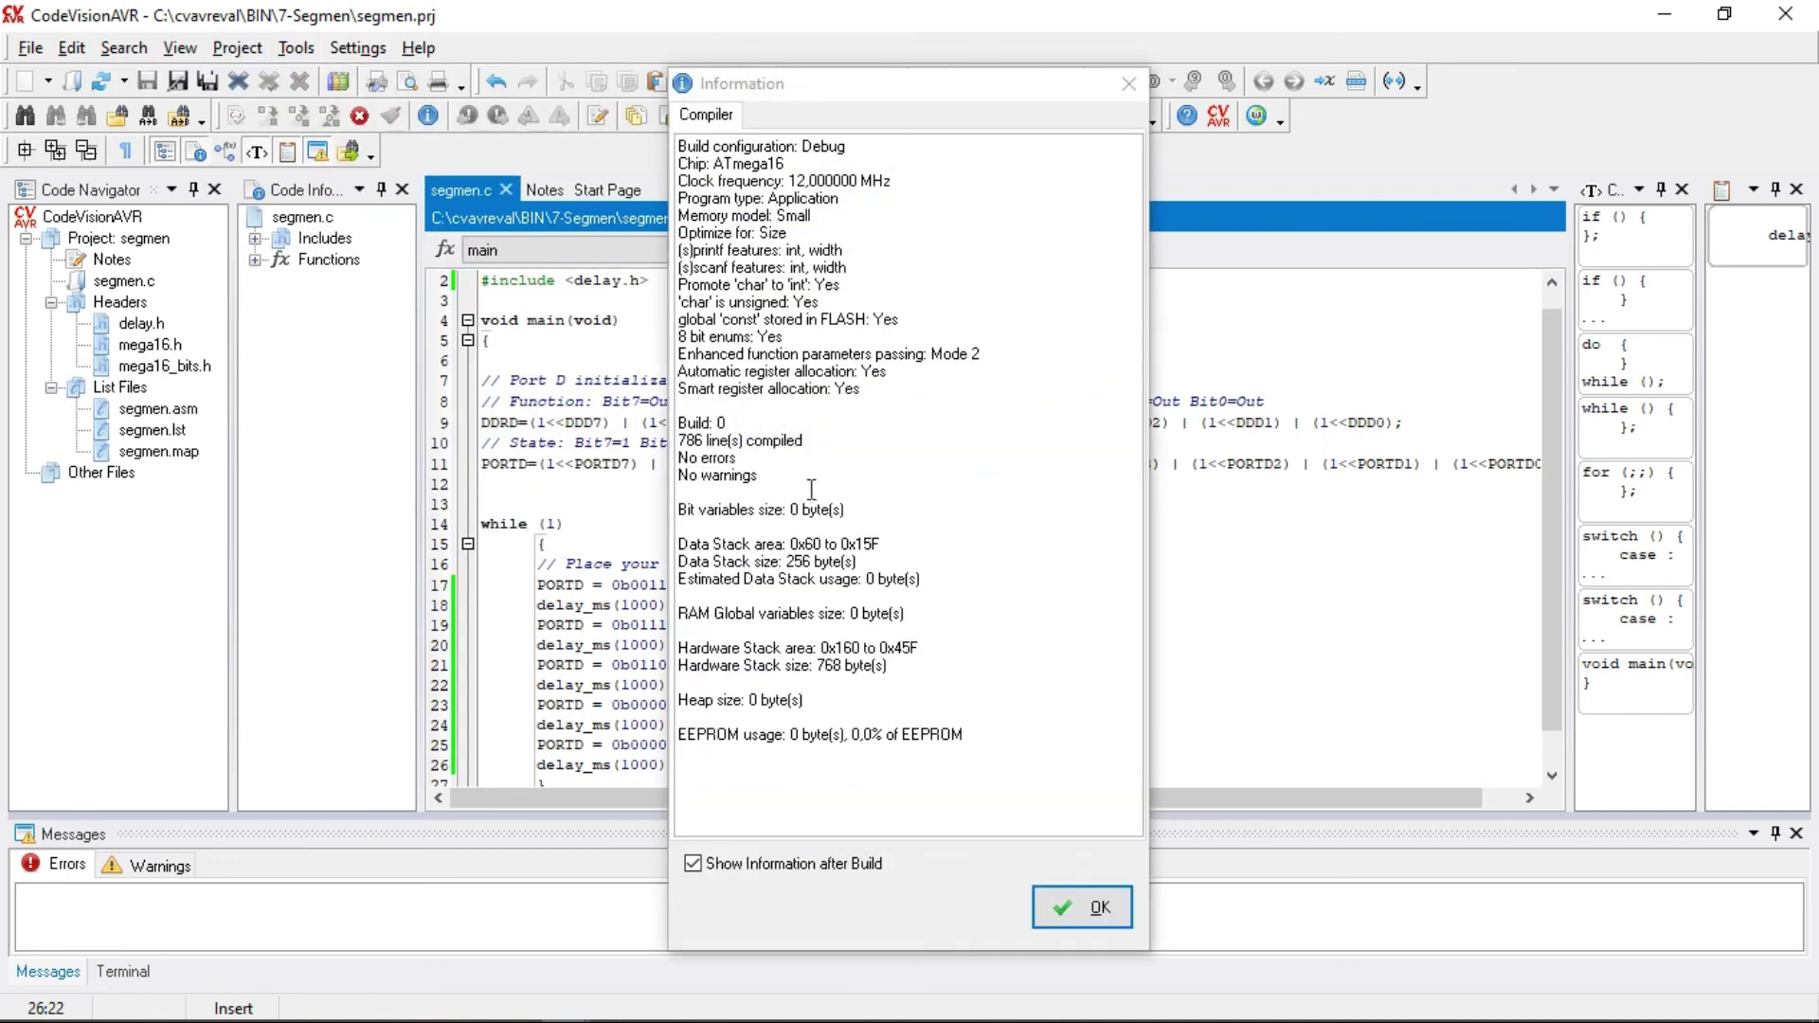
left_click_drag(750, 474, 682, 458)
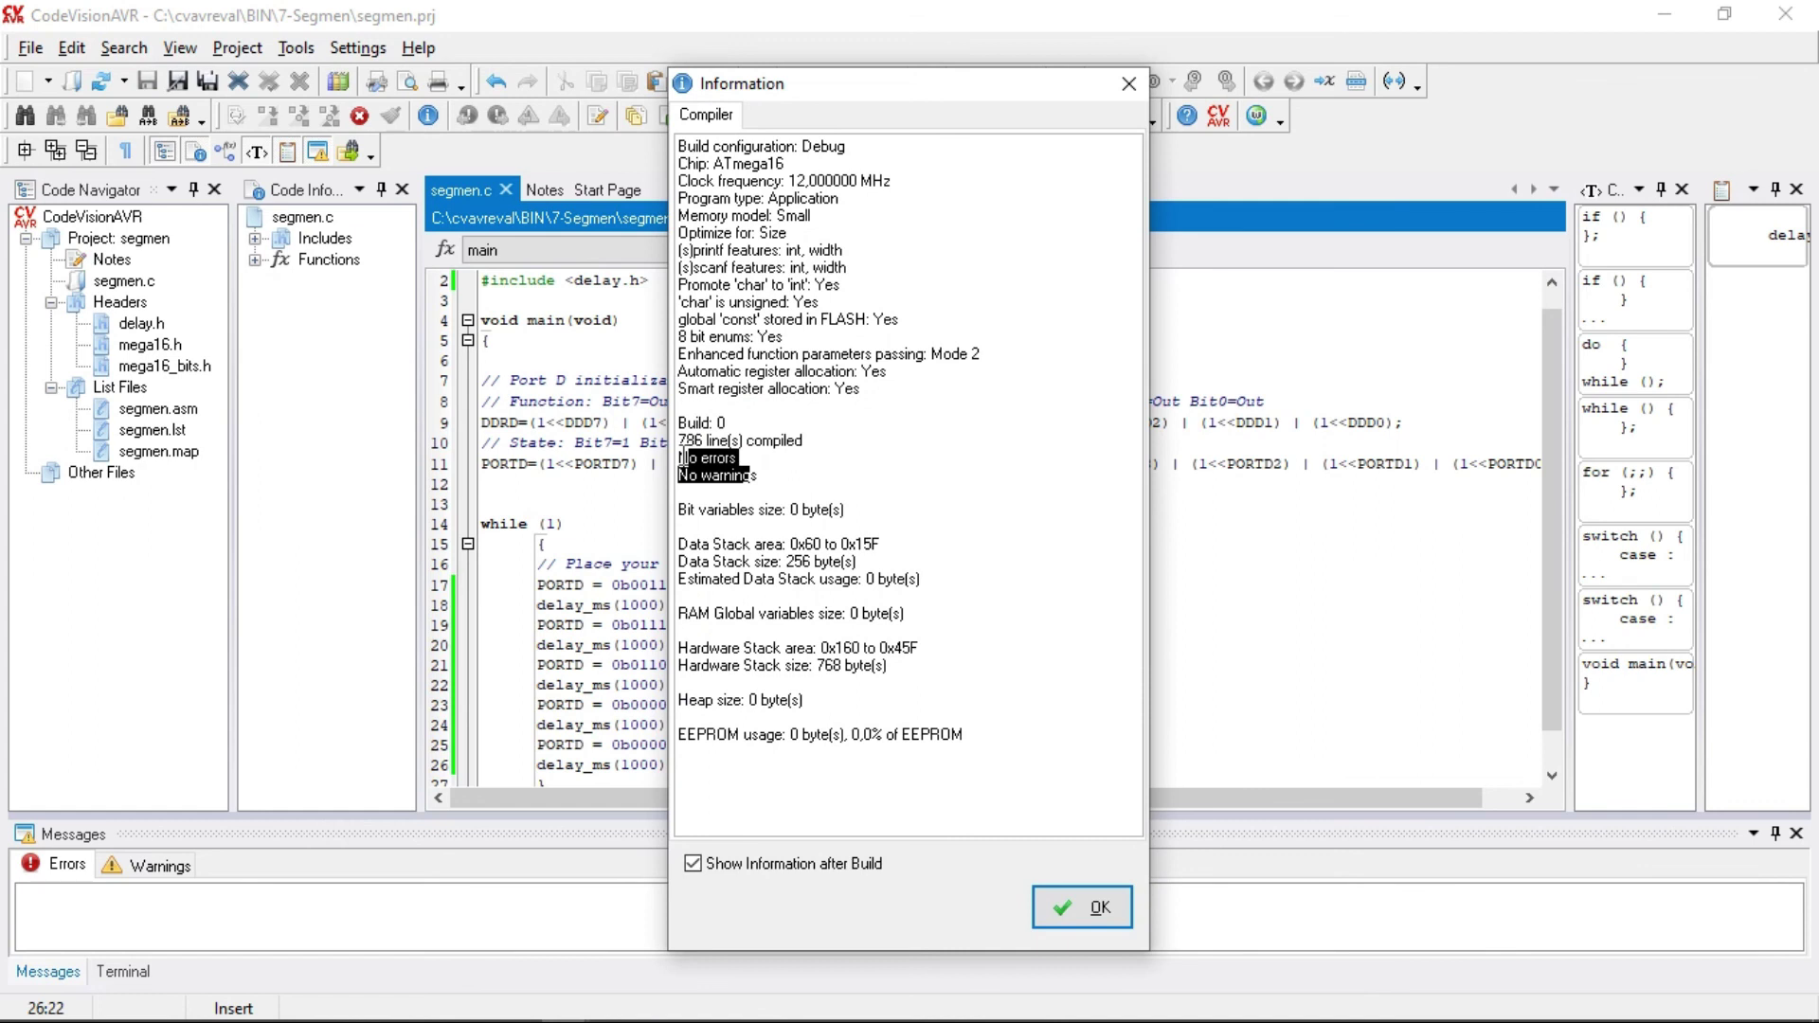
left_click(1081, 907)
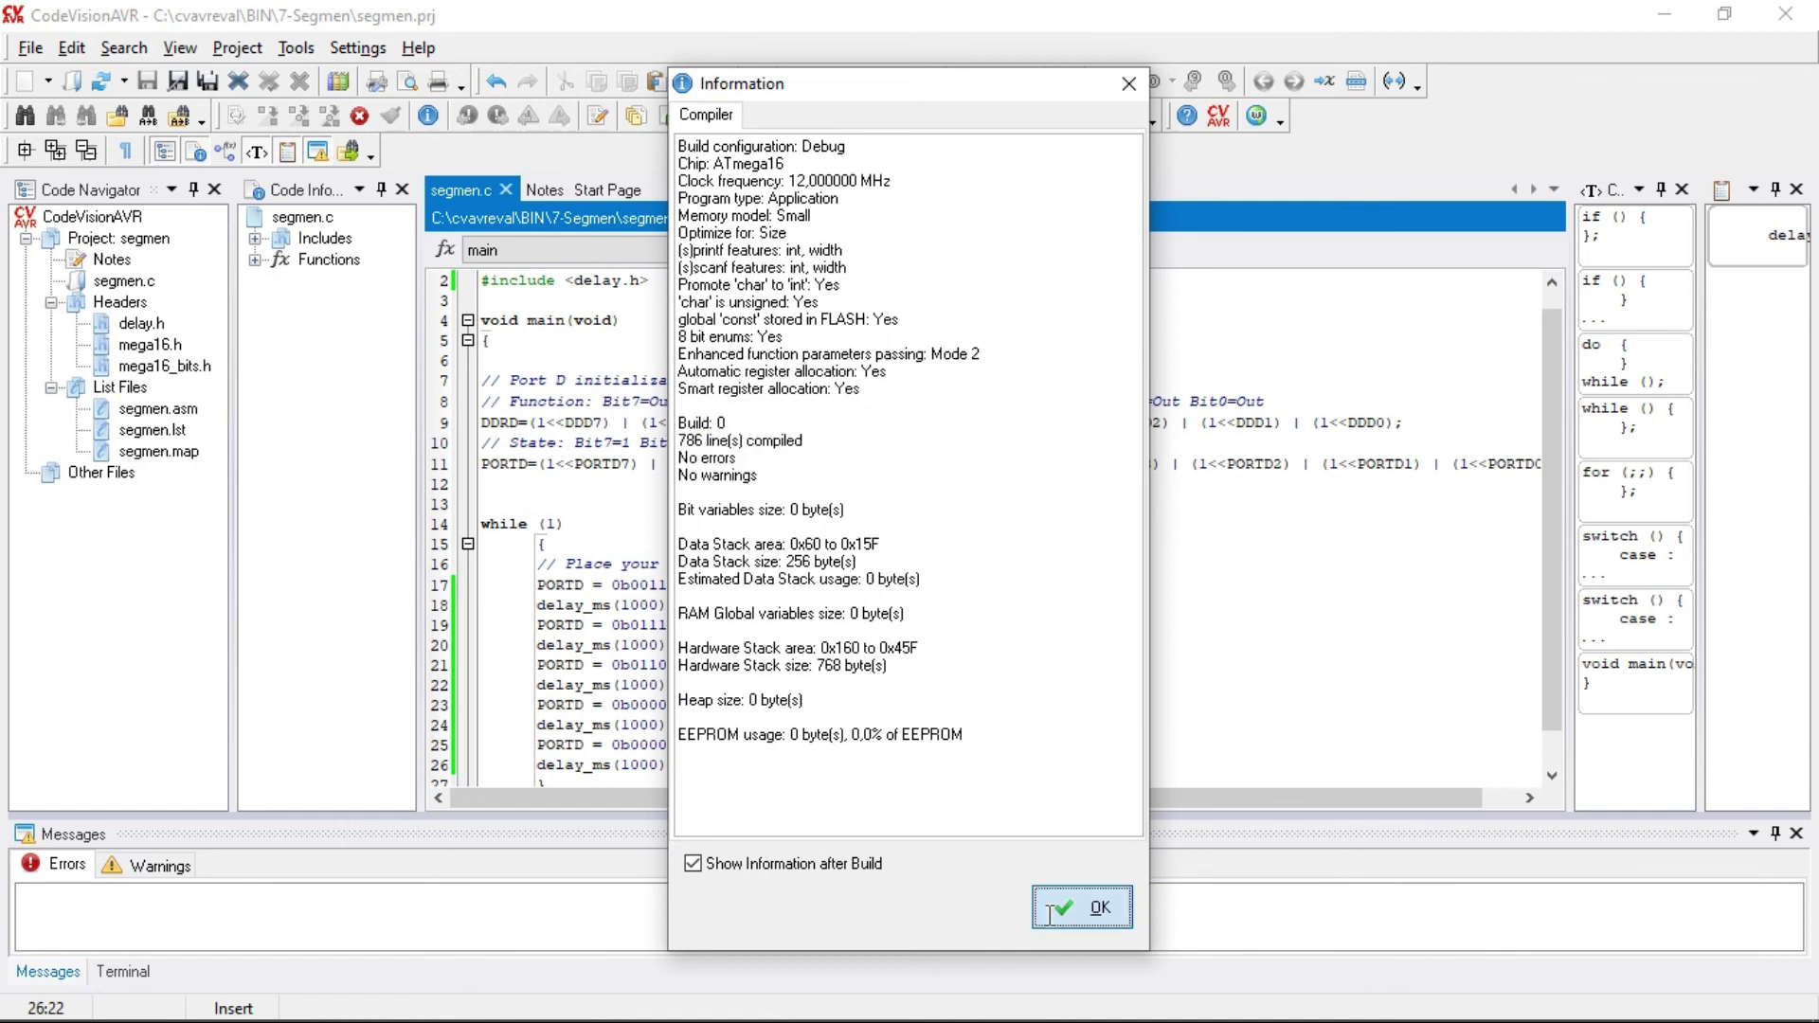
Build the entire project with Build All and close the resulting report.
left_click(237, 47)
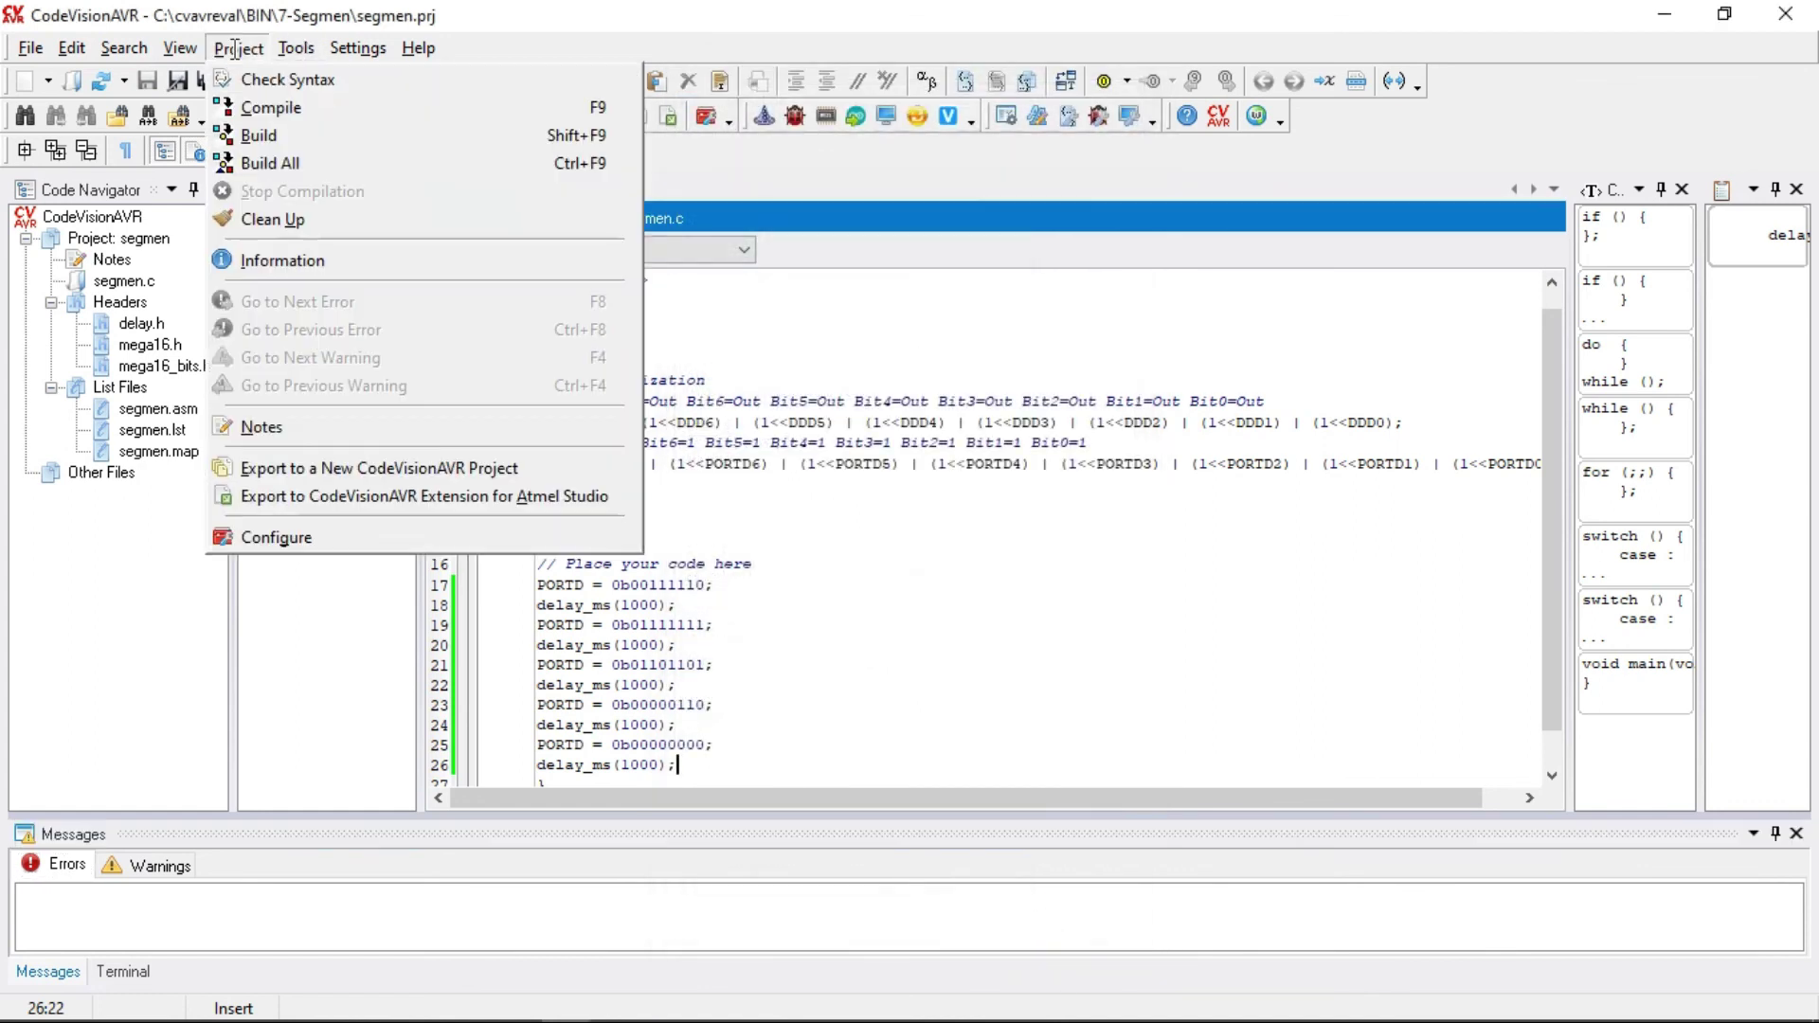
left_click(287, 163)
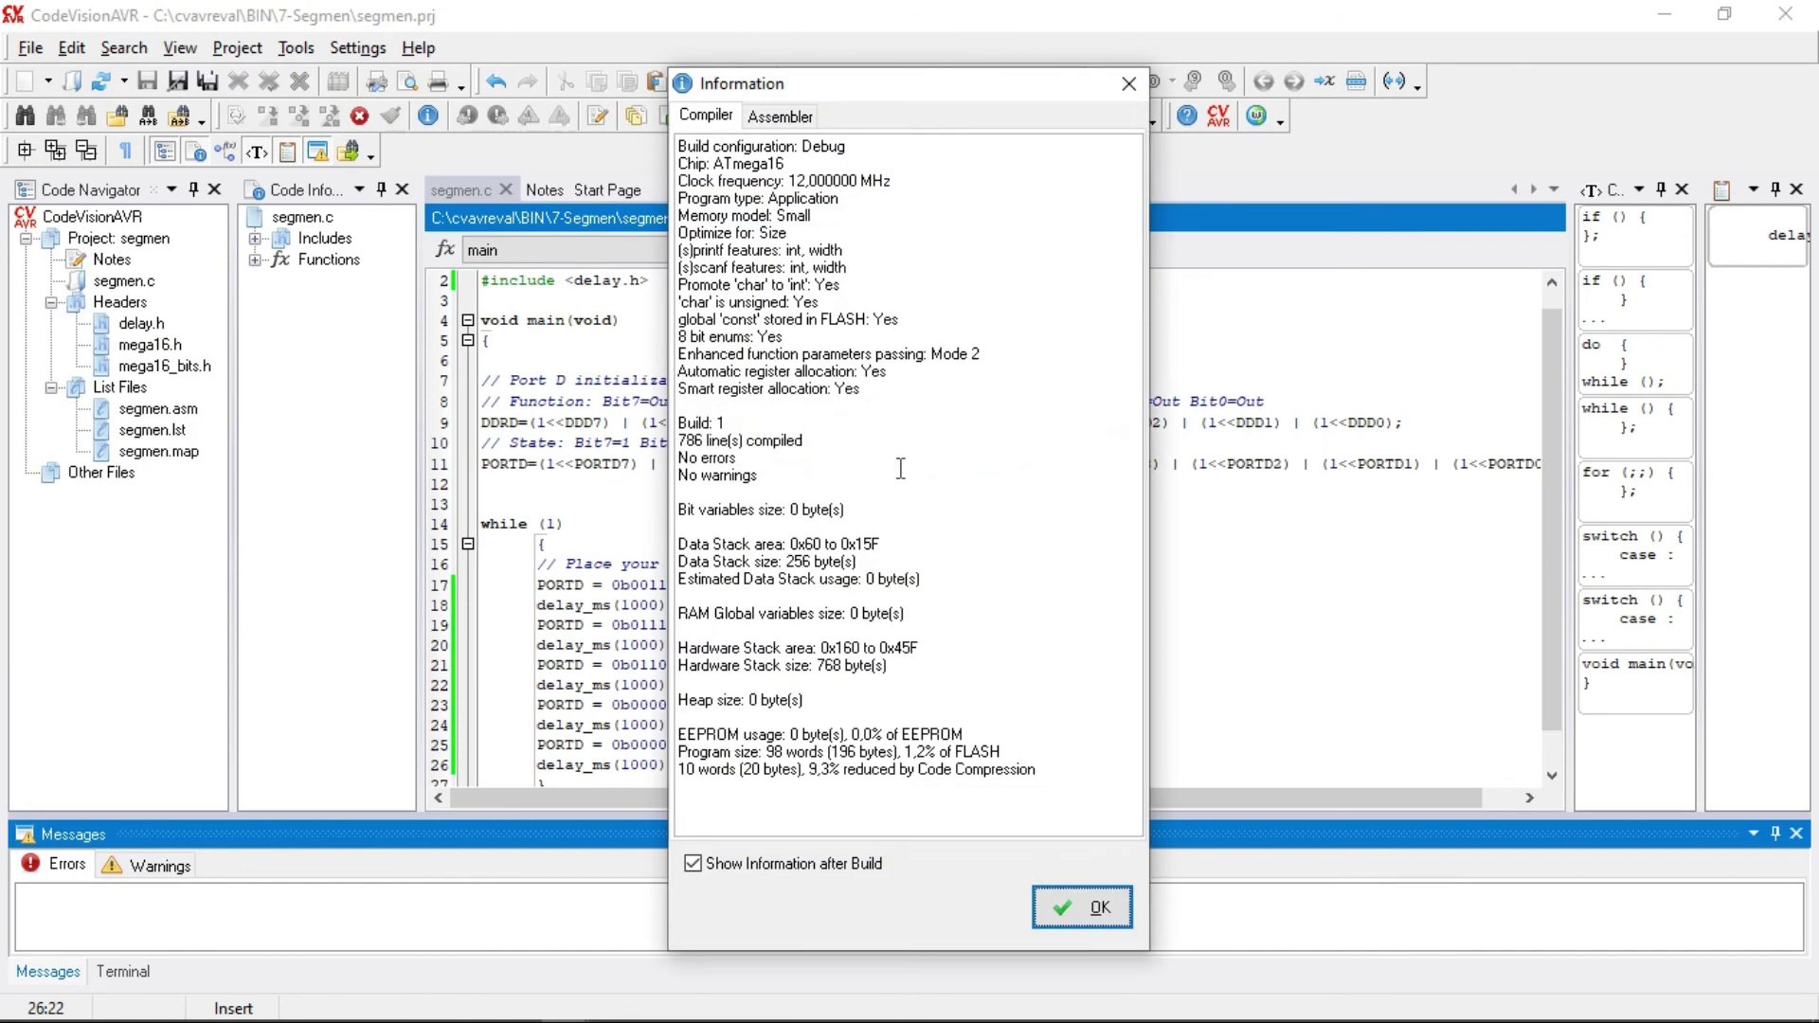
left_click(1090, 908)
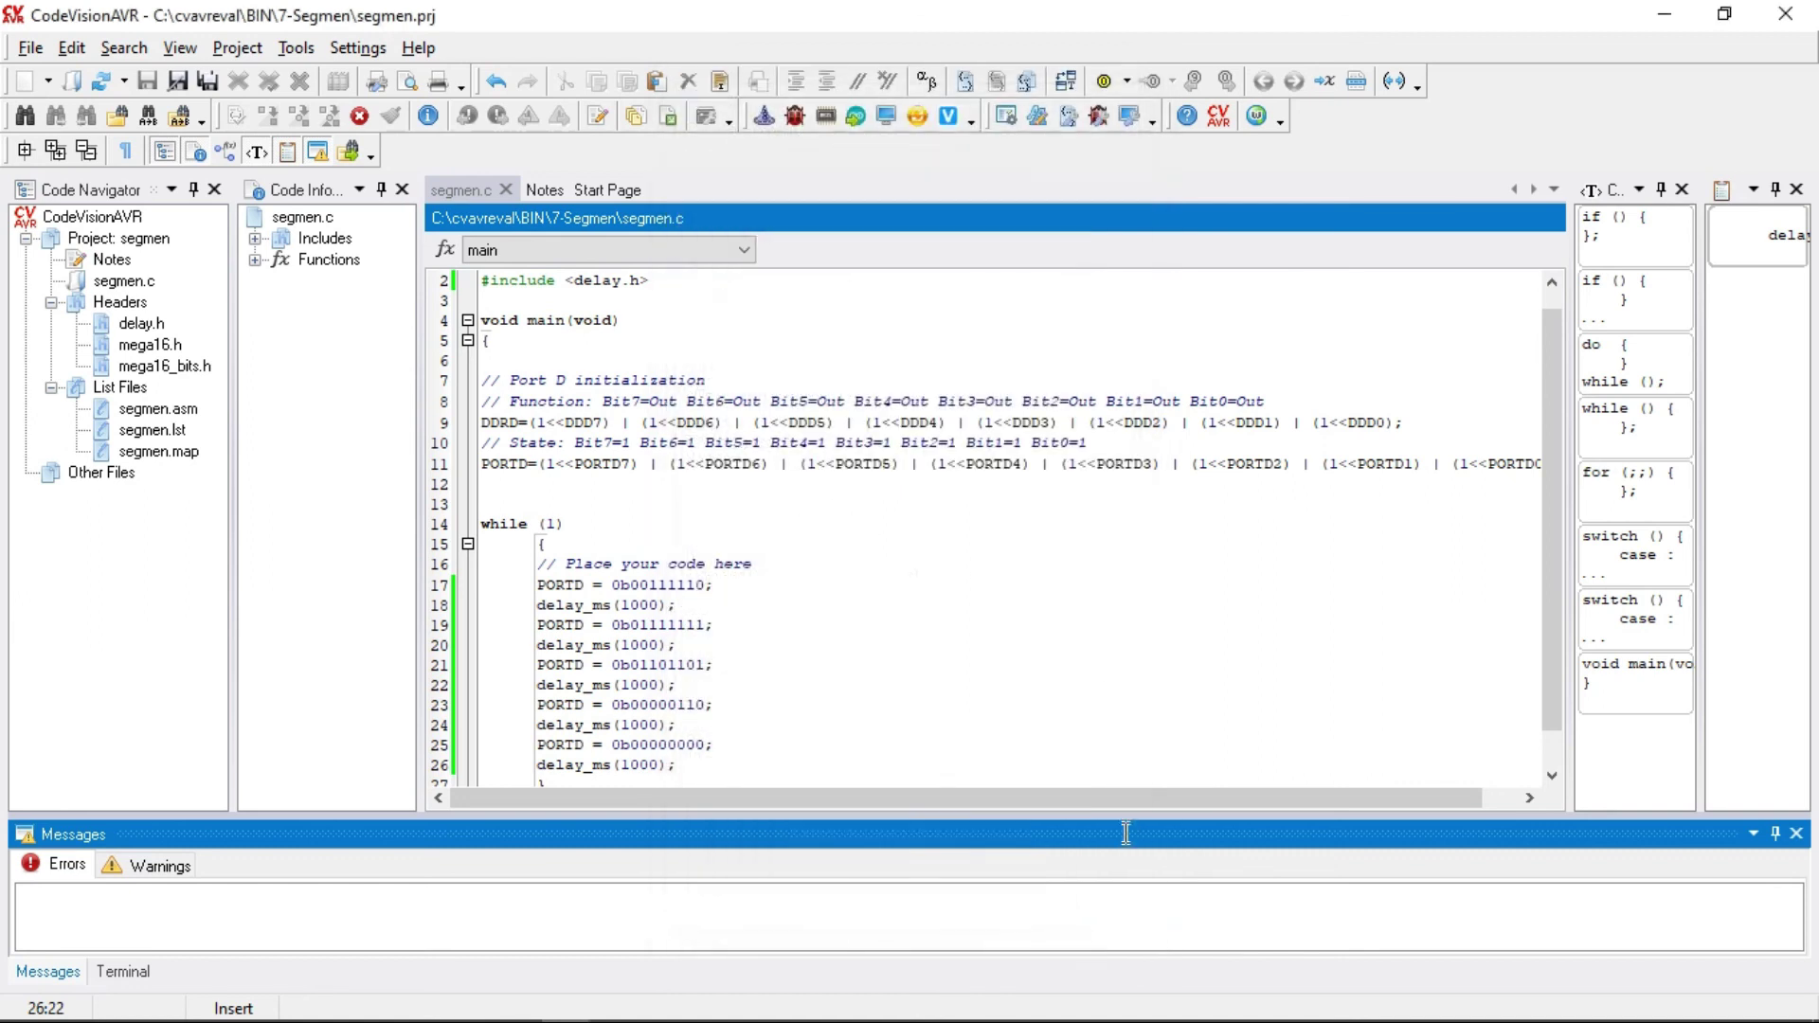
scroll(853, 625, "down", 1)
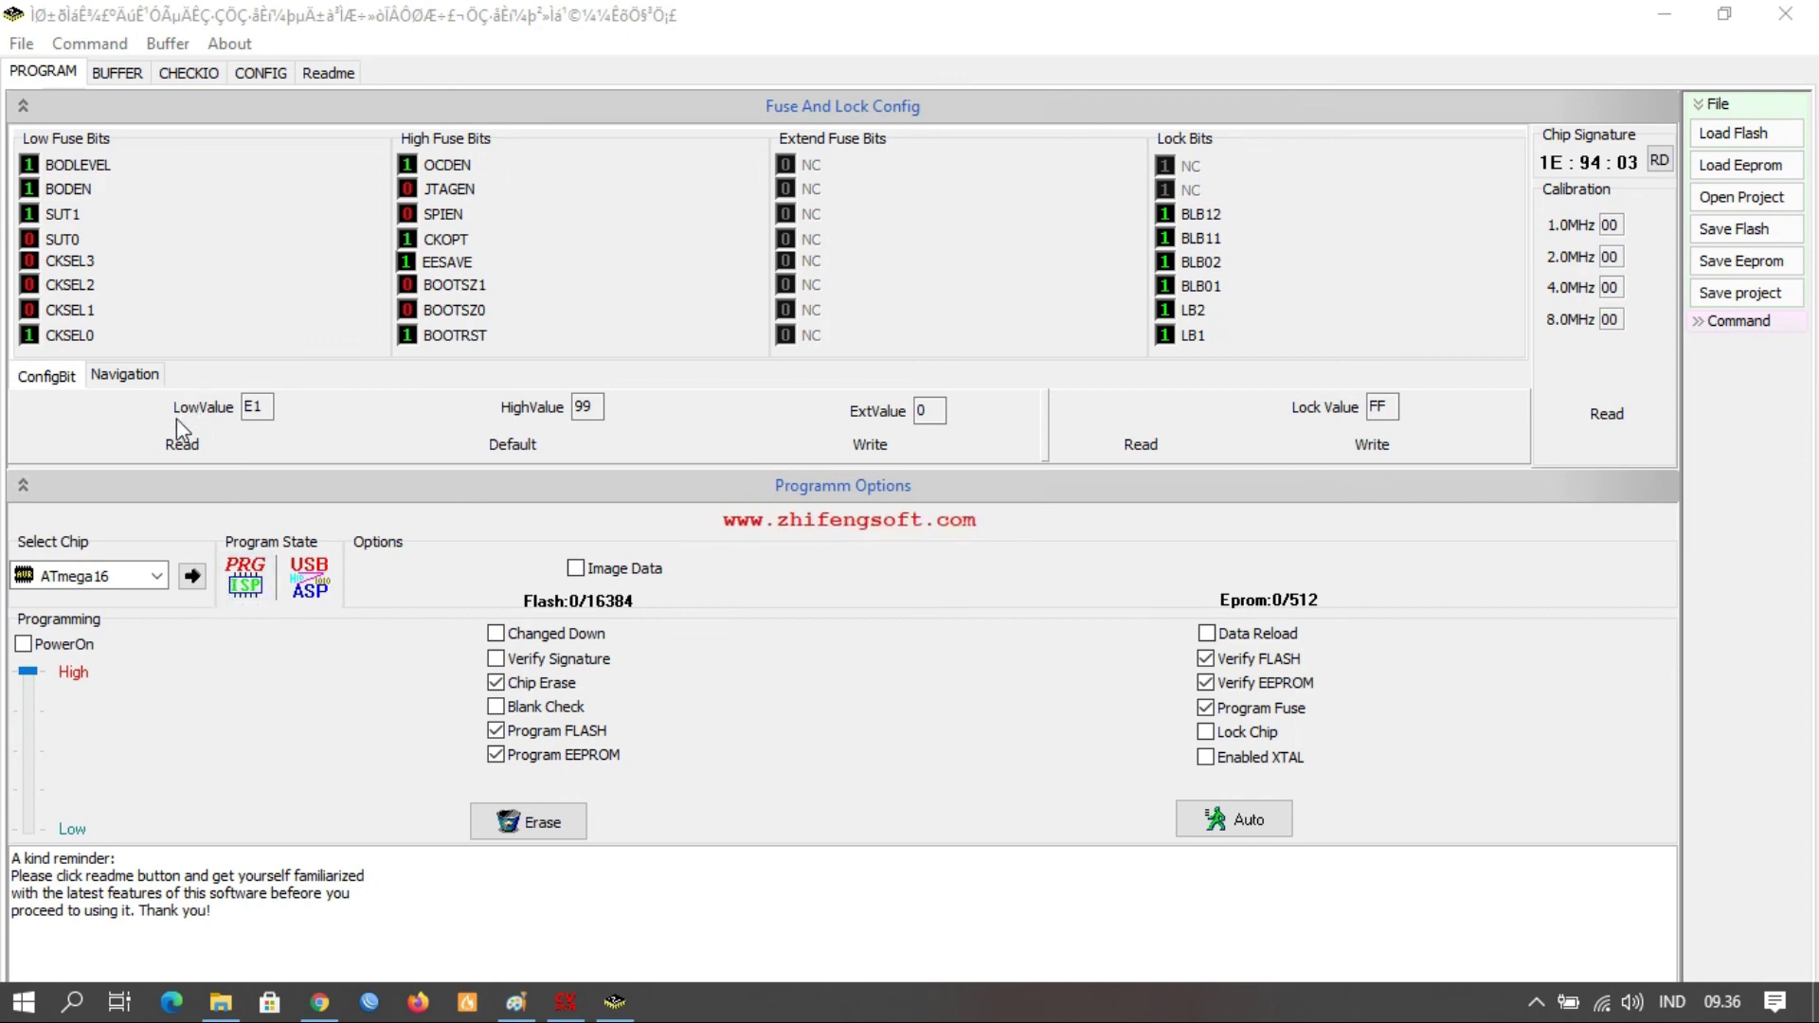
In the Zhifeng USBASP programmer, read the ATmega16's fuse bits and erase the chip three times.
left_click(185, 445)
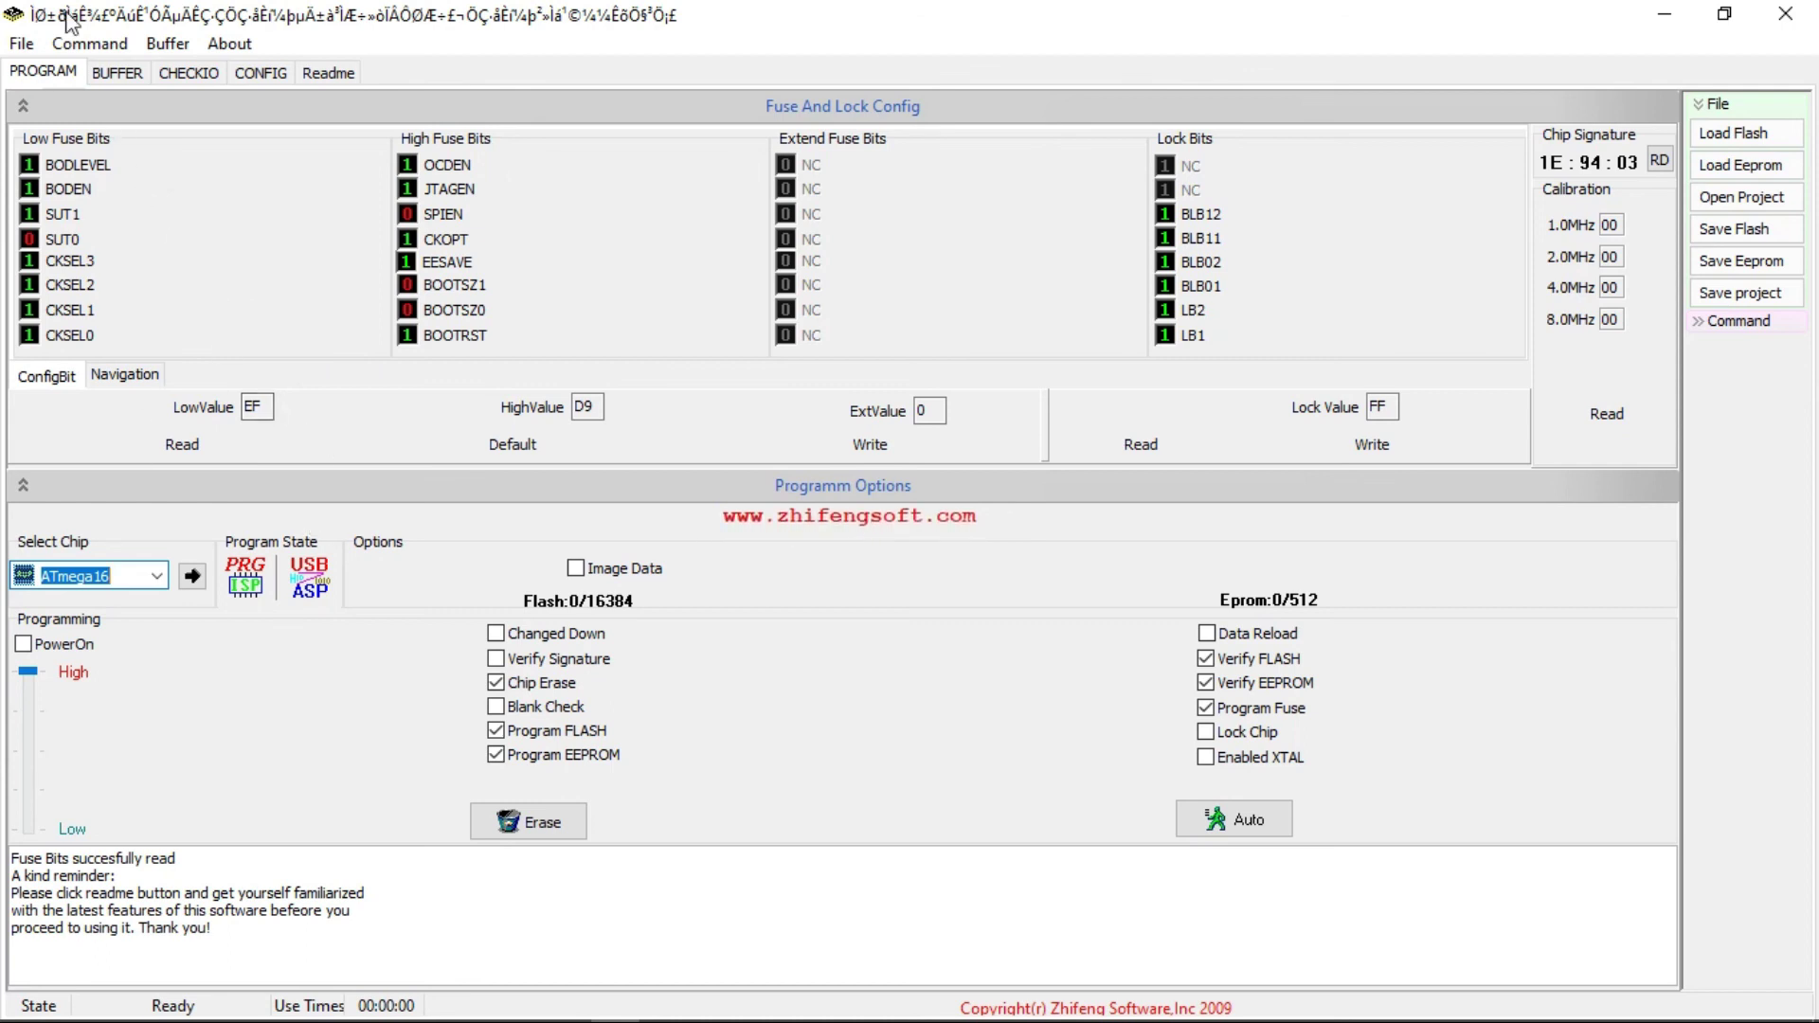
left_click(89, 44)
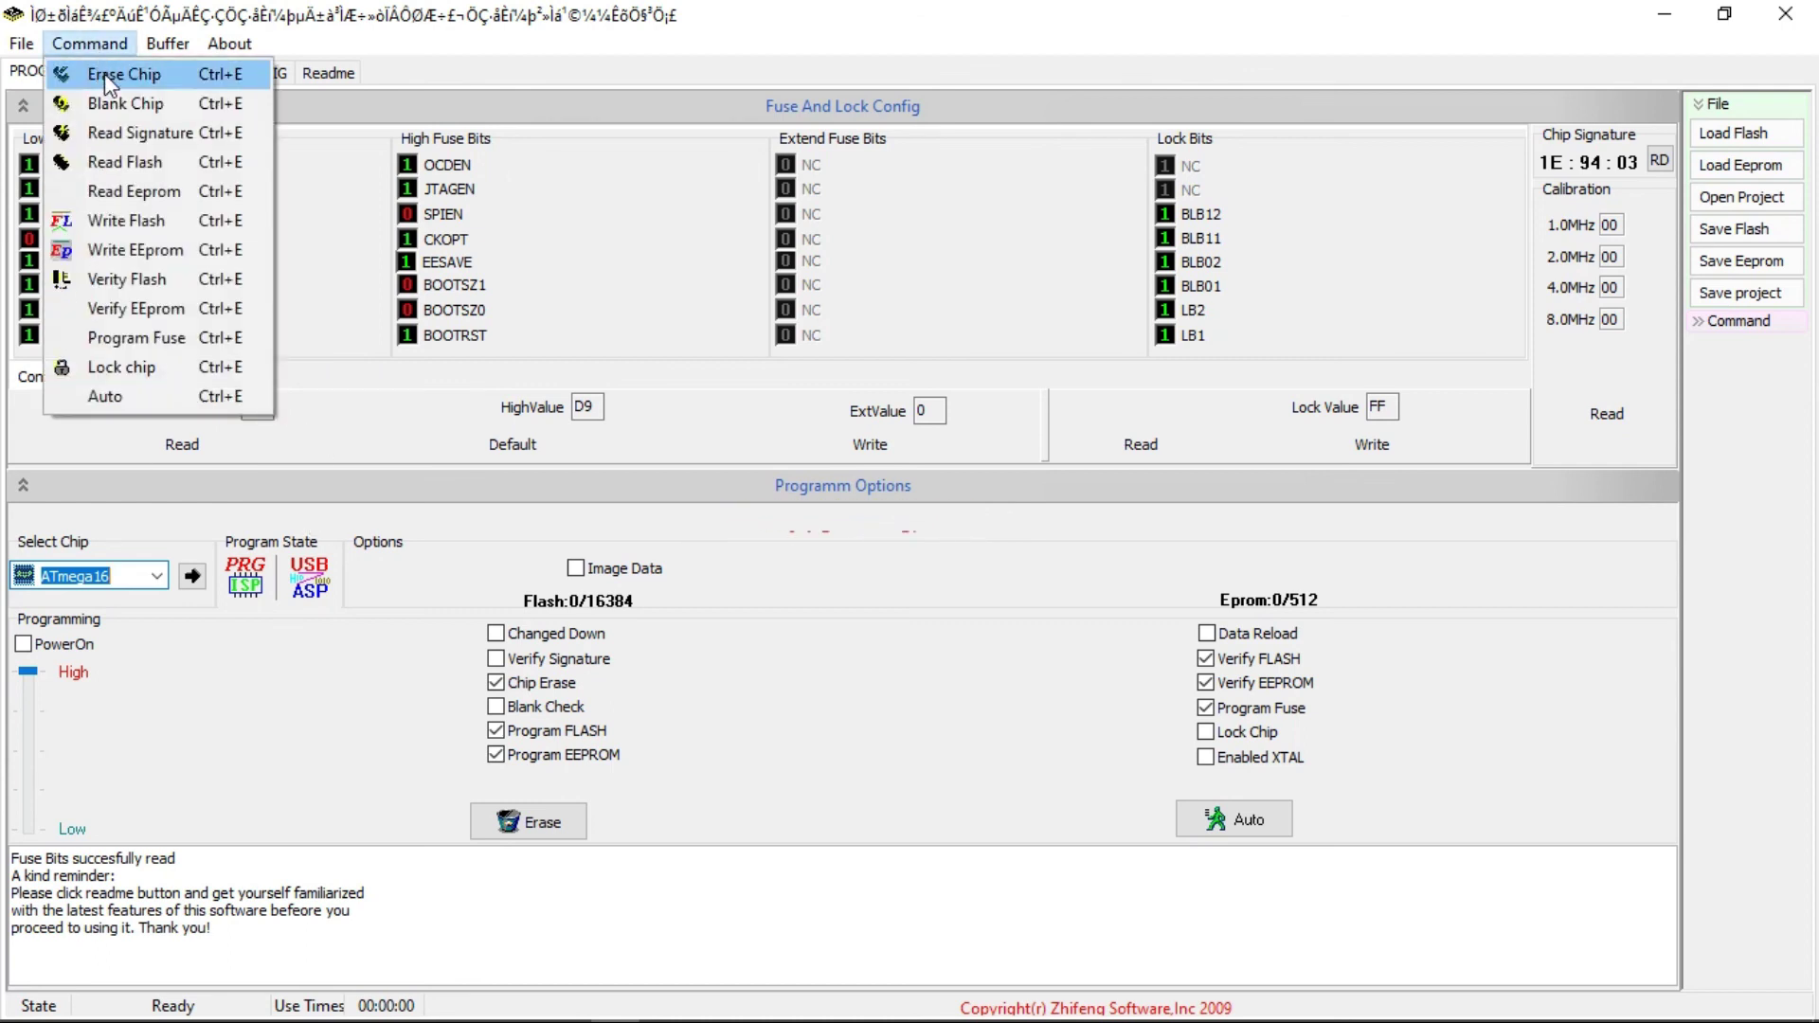
left_click(104, 72)
left_click(91, 43)
left_click(101, 76)
left_click(92, 44)
left_click(106, 74)
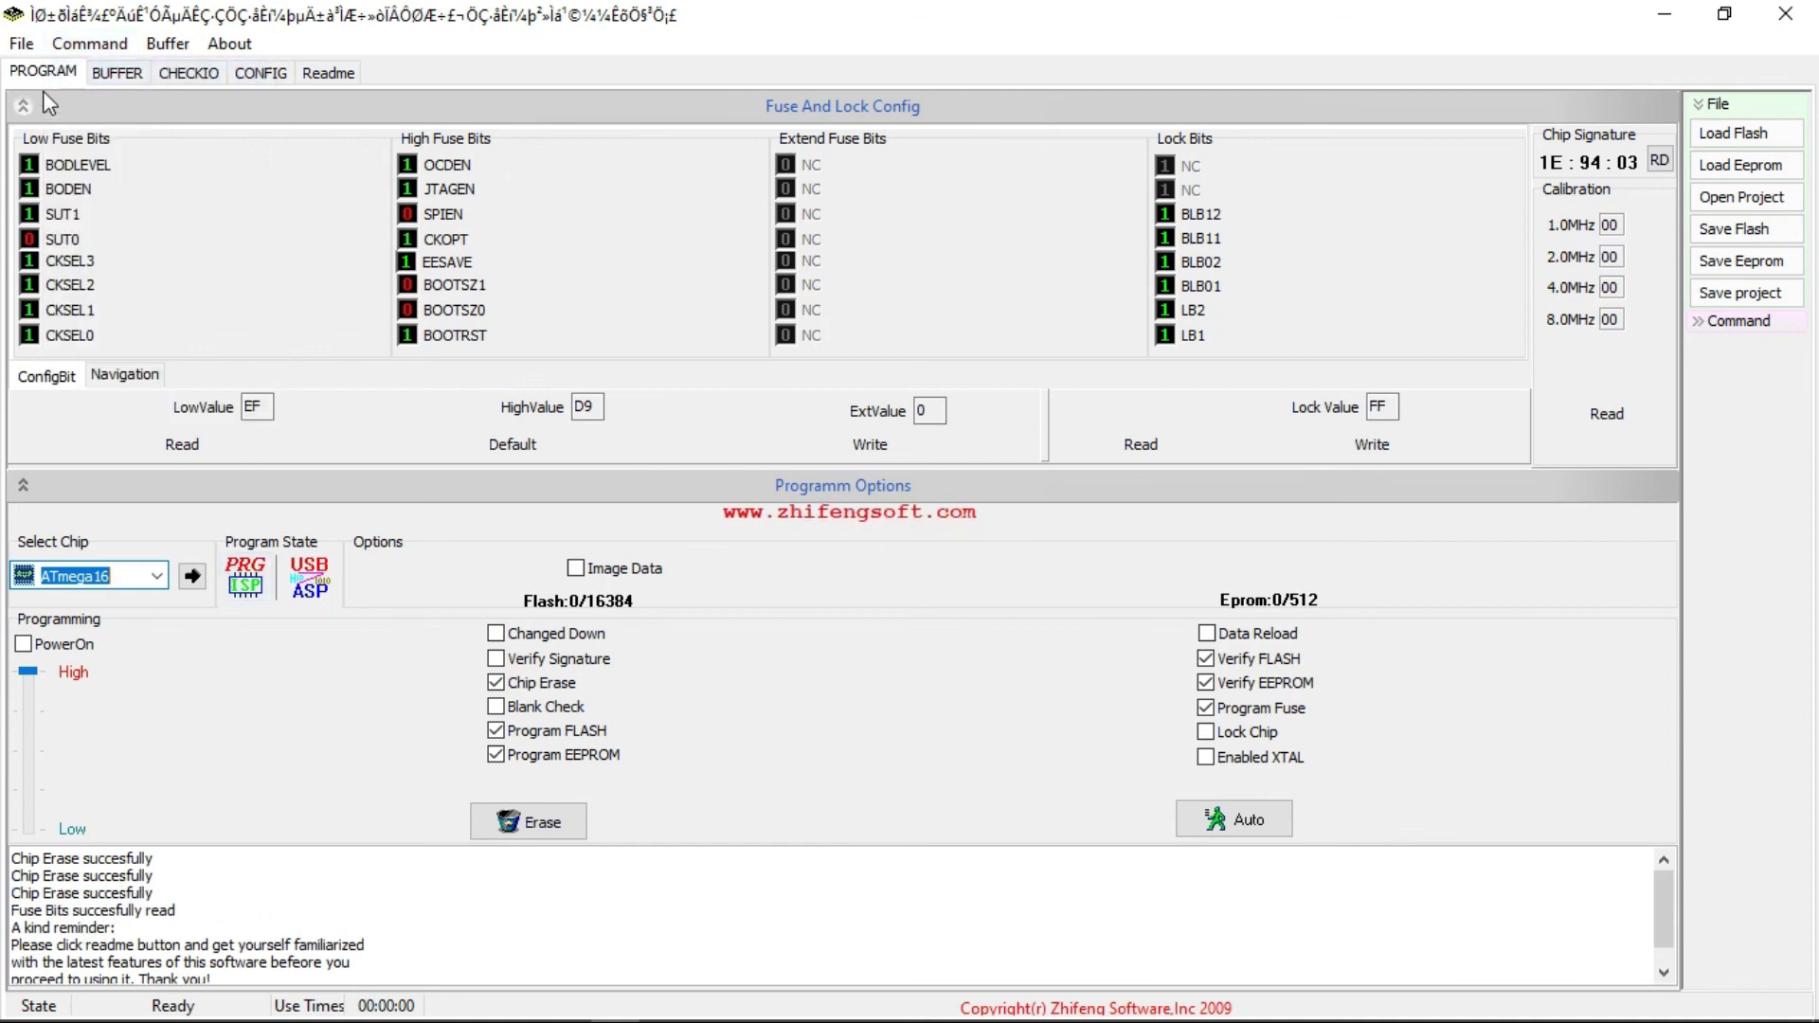
Start loading a flash file and browse to the Debug\Exe folder of the 7-Segmen project.
left_click(17, 44)
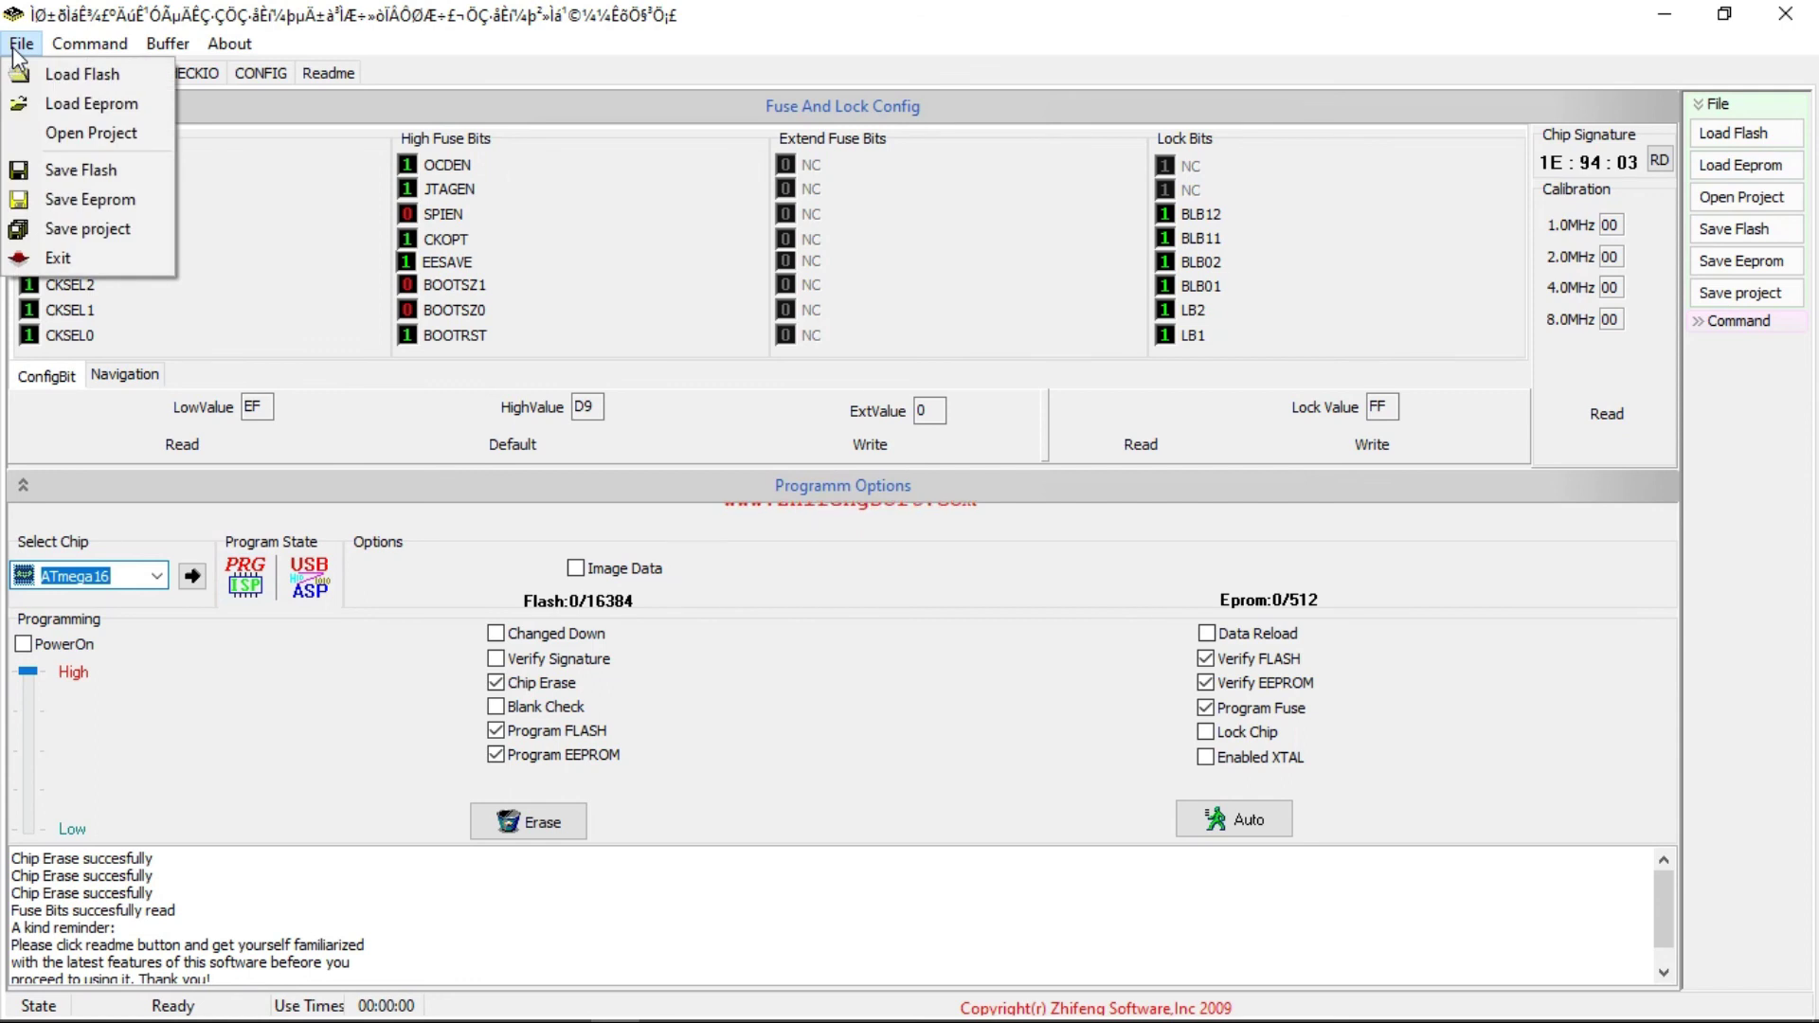
left_click(59, 73)
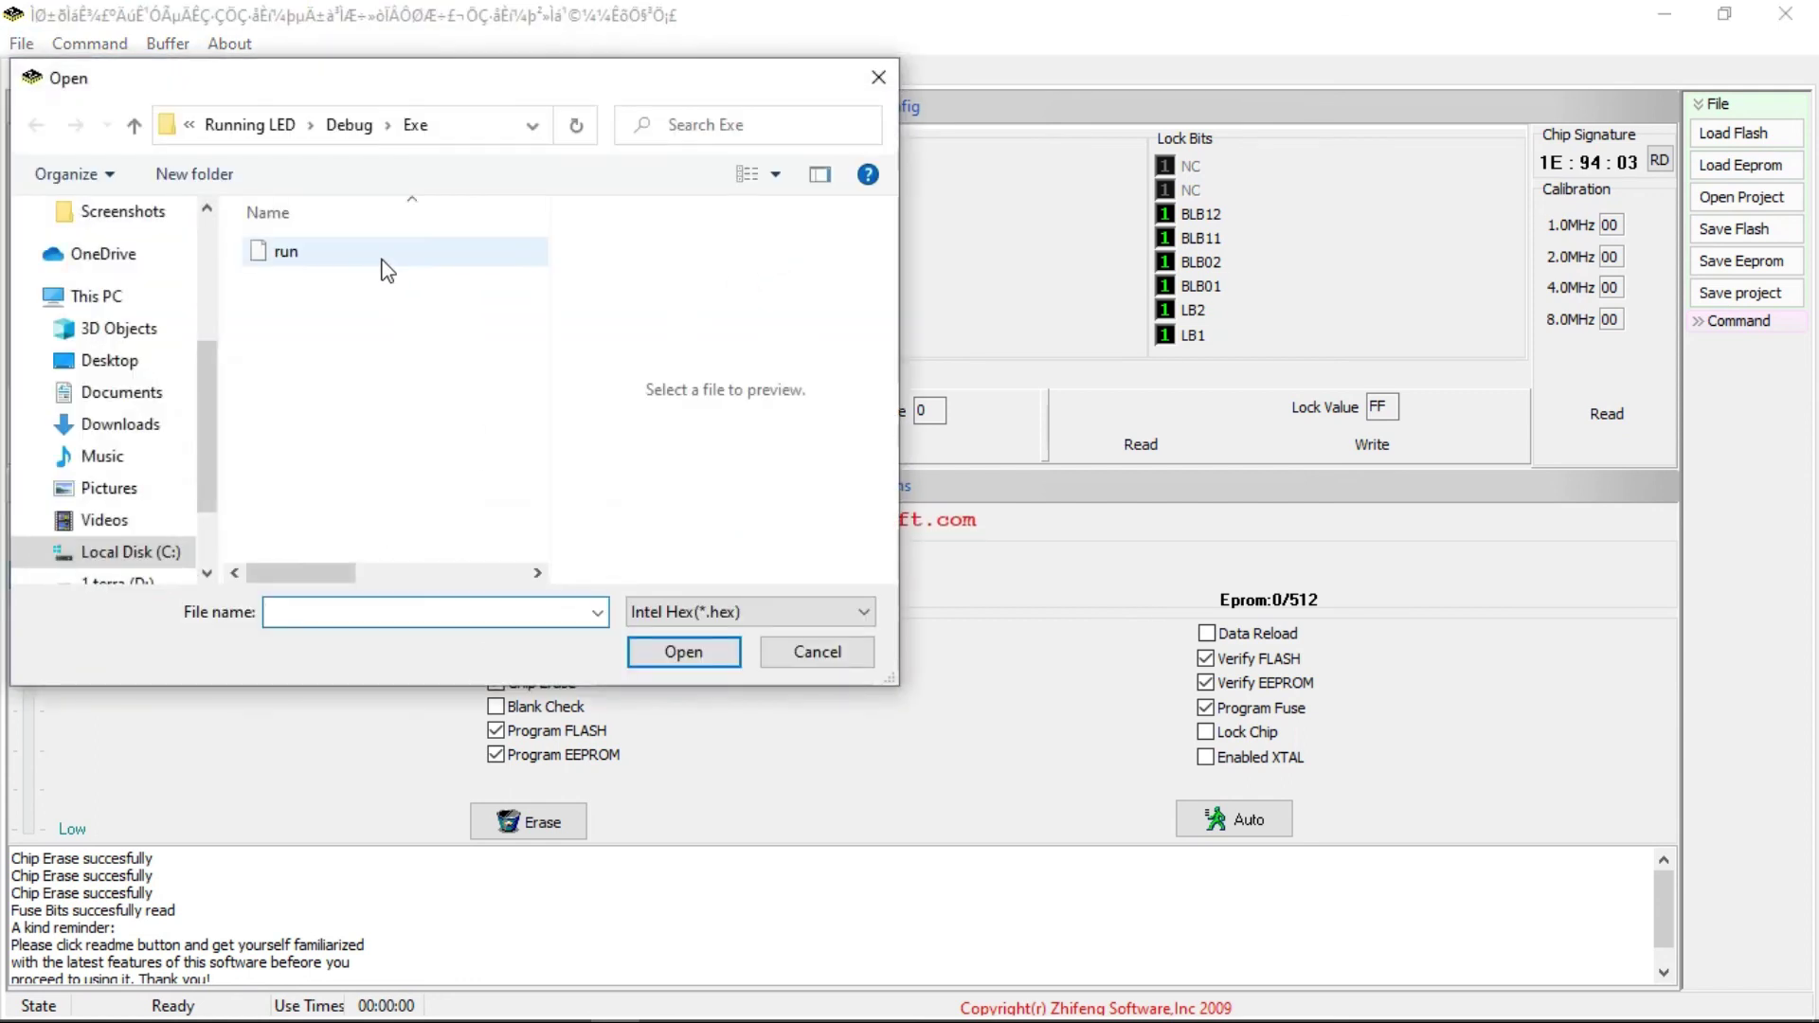
left_click(284, 124)
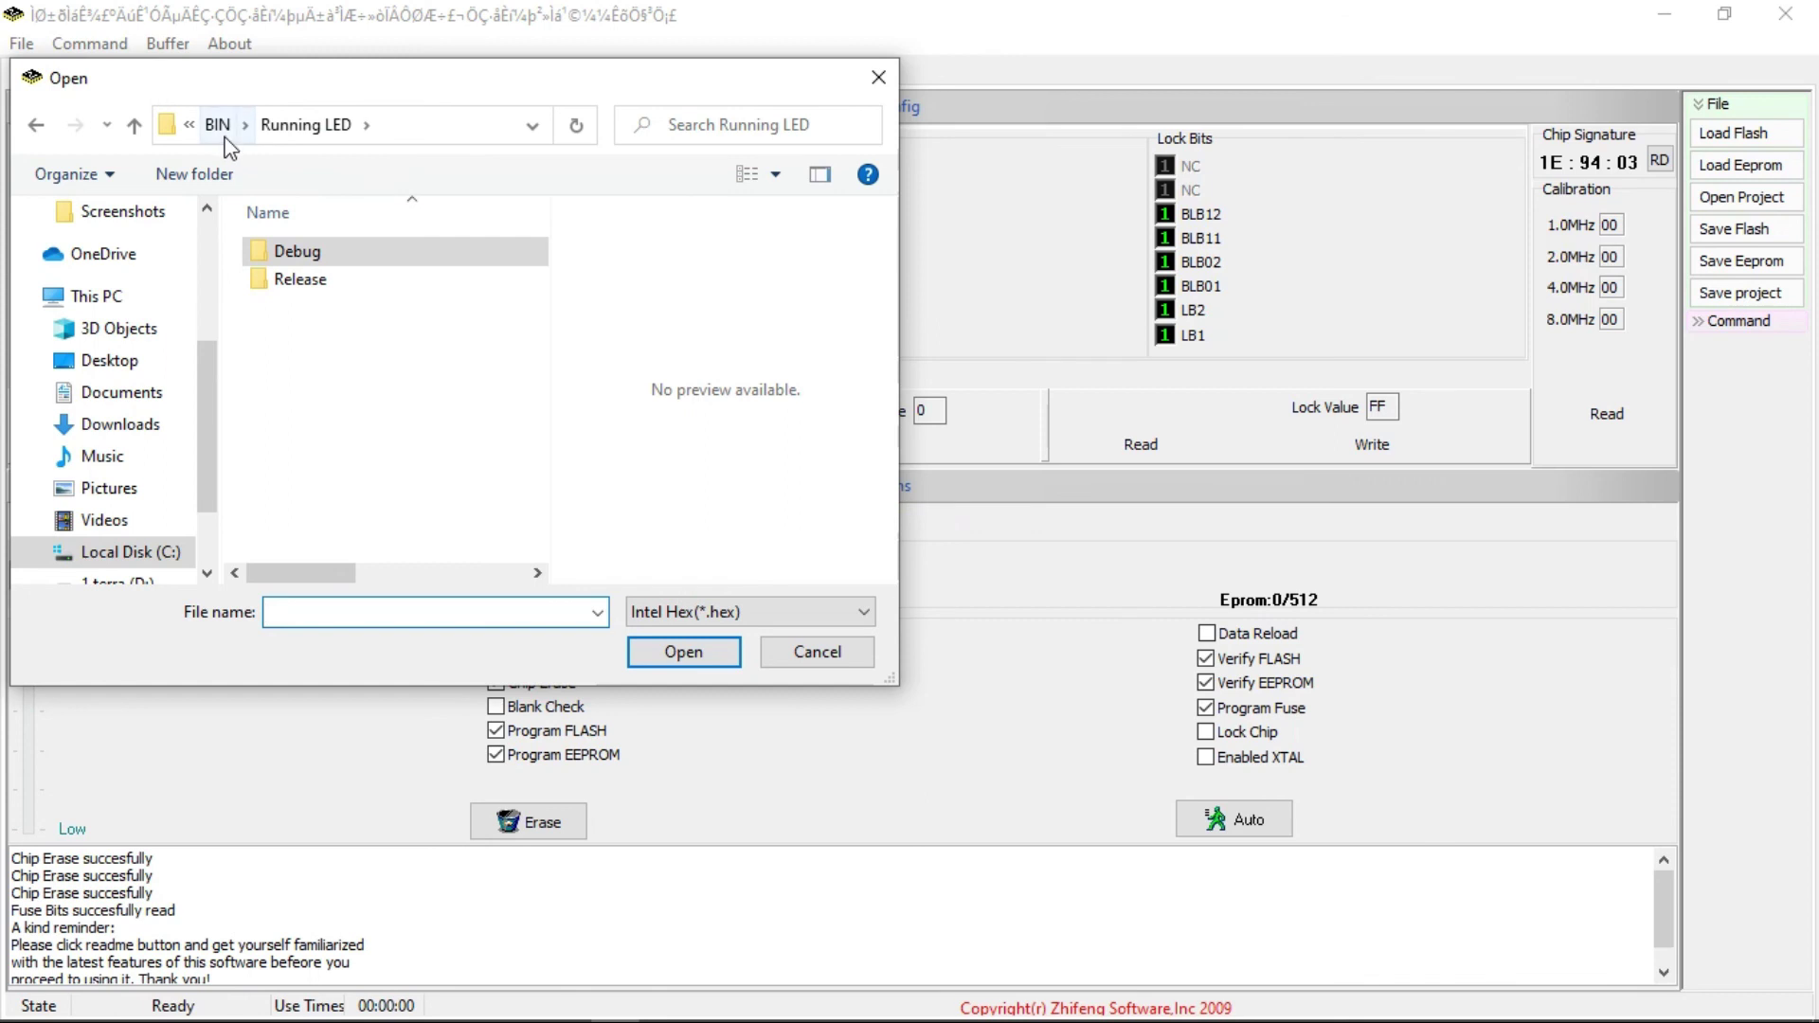
left_click(218, 130)
double_click(327, 252)
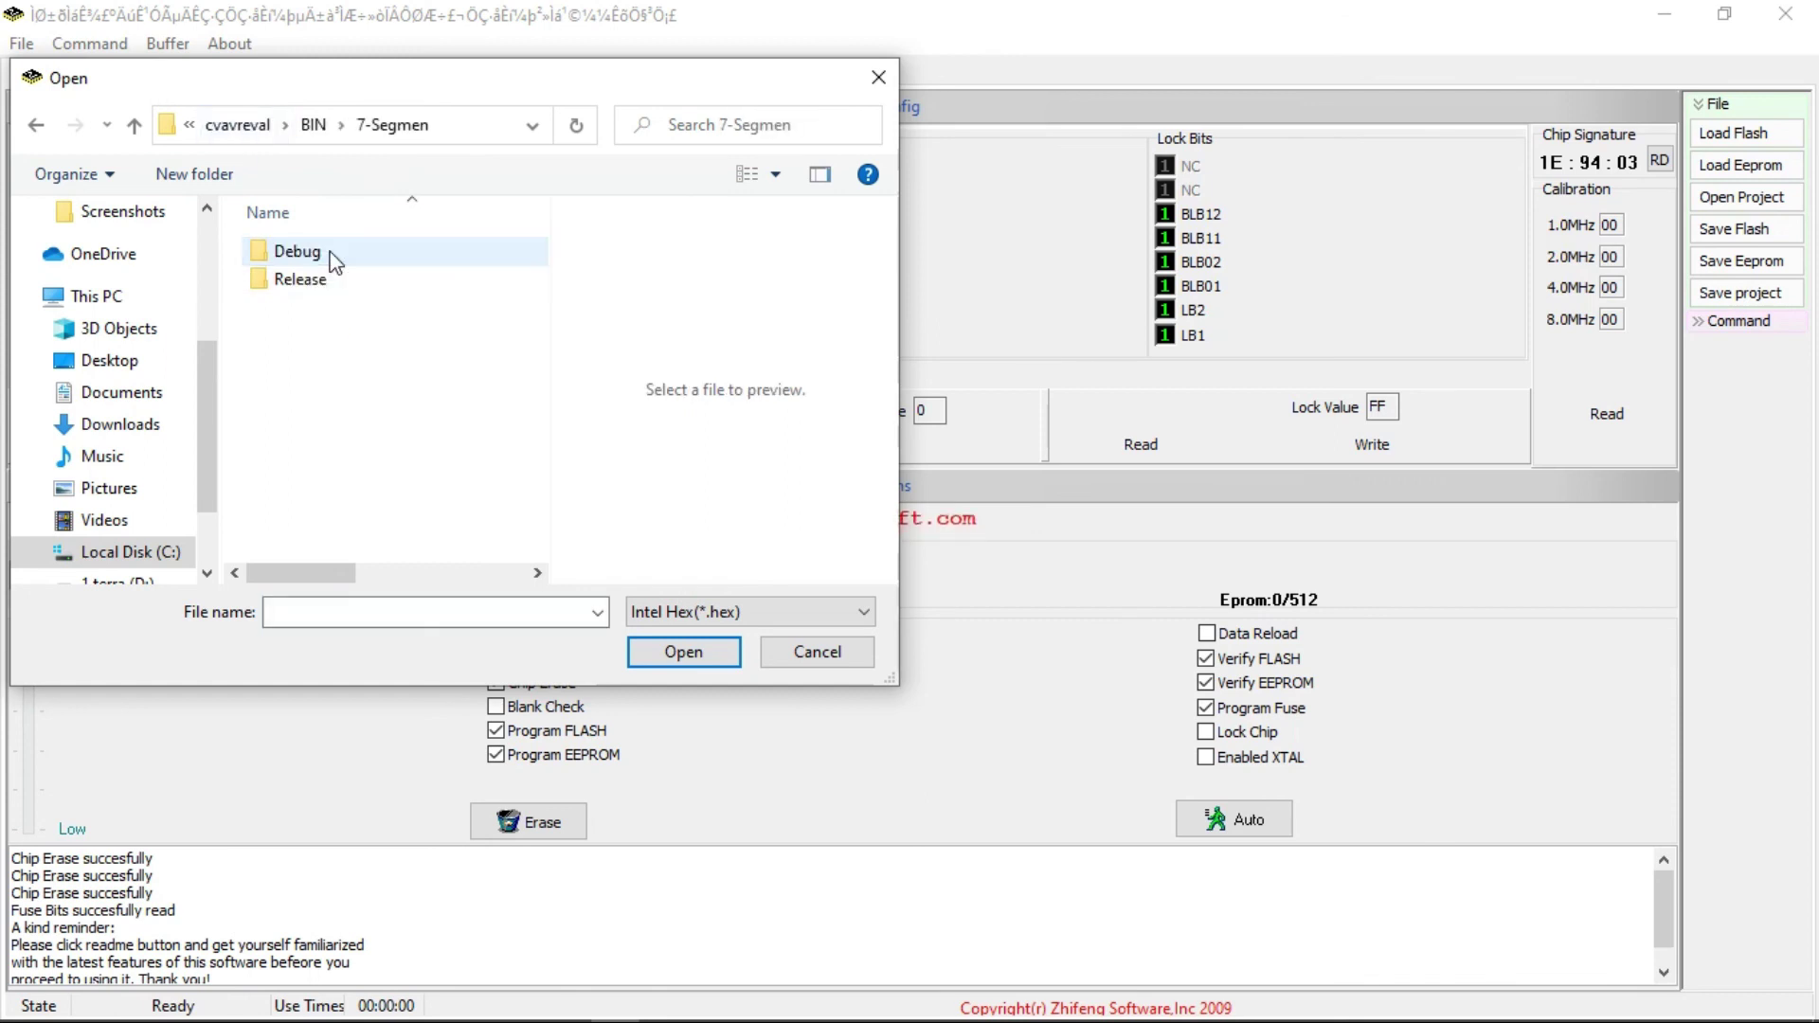
double_click(331, 259)
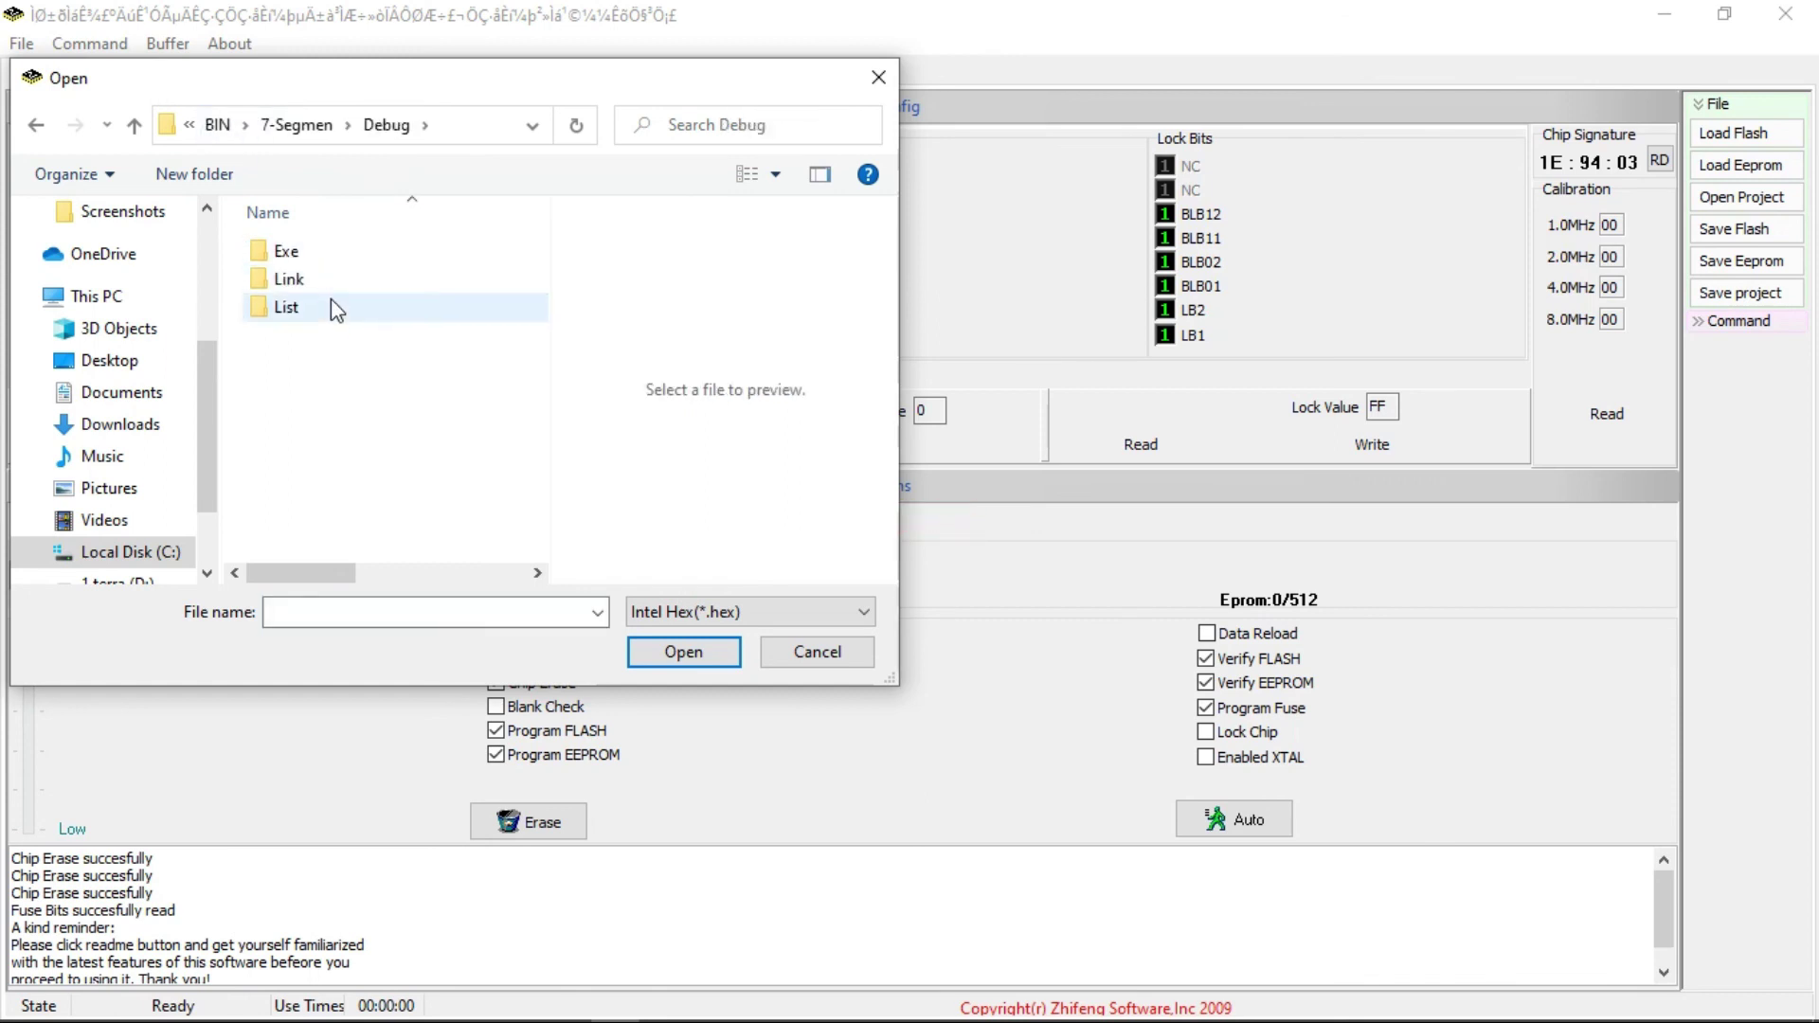
double_click(325, 252)
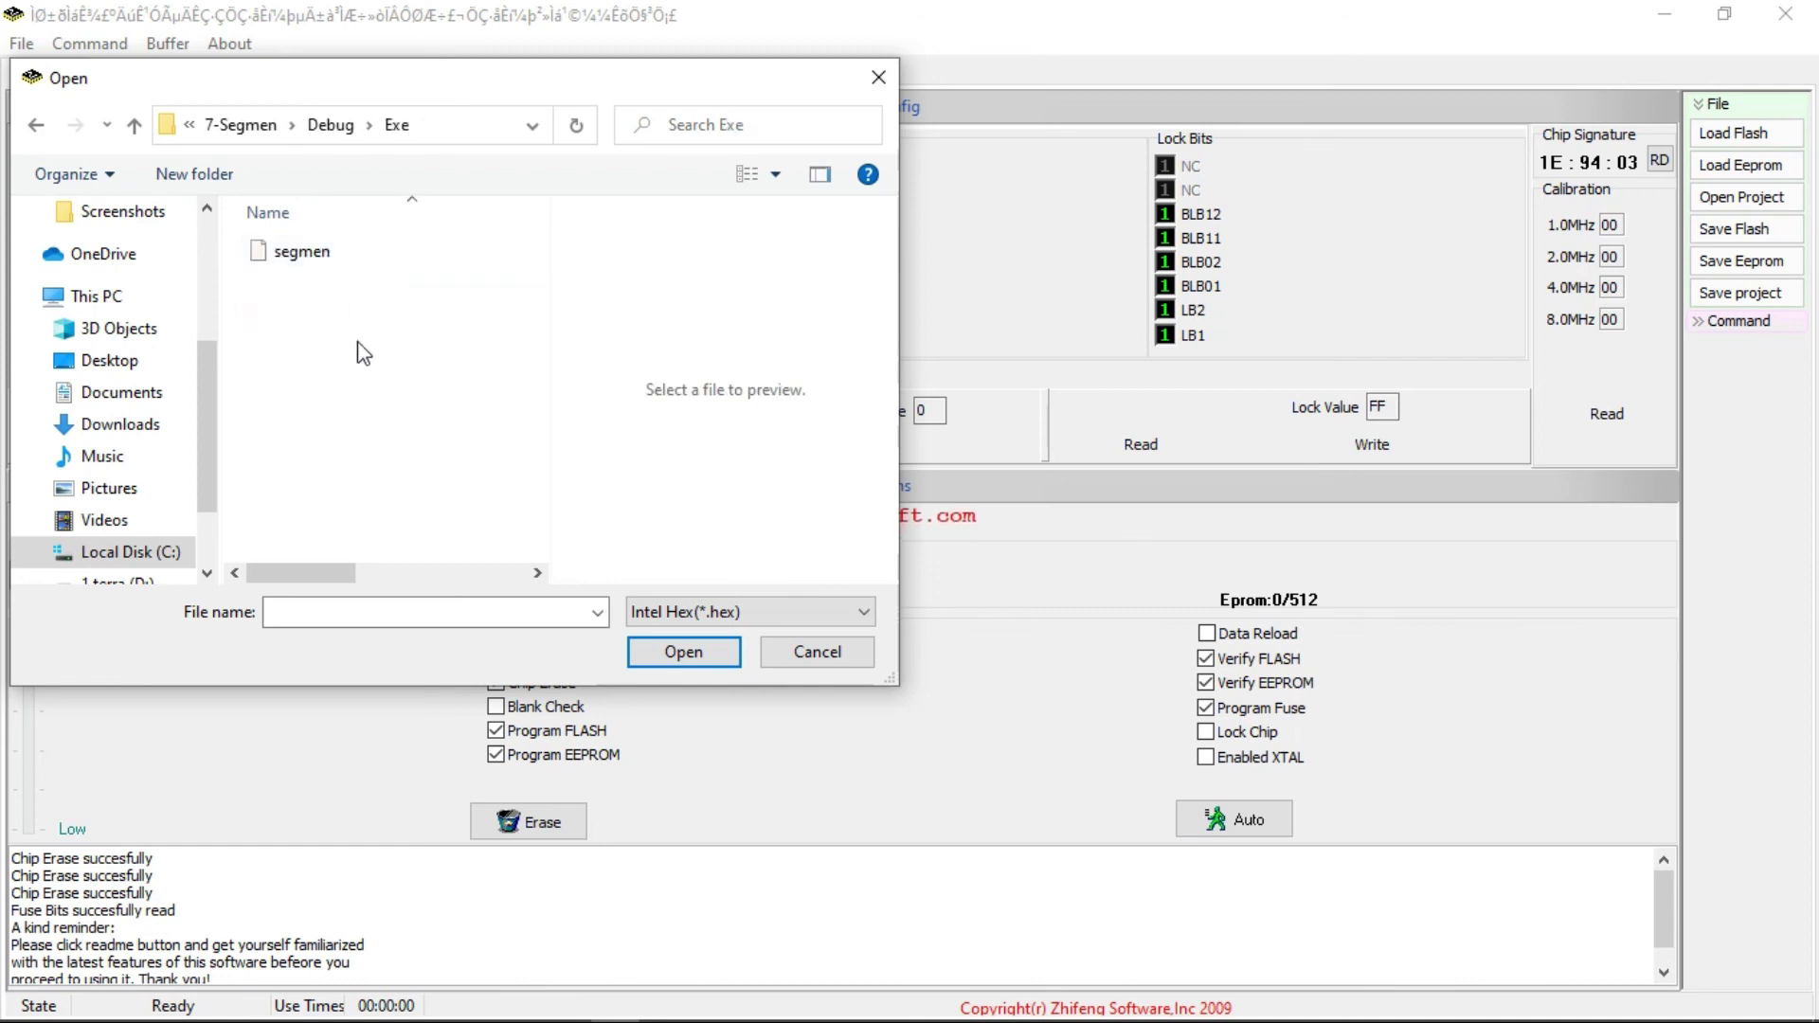
Check the 7-Segmen project's Release\Exe folder for a hex file and return to the Debug\Exe folder.
key("BackSpace")
key("BackSpace")
double_click(332, 279)
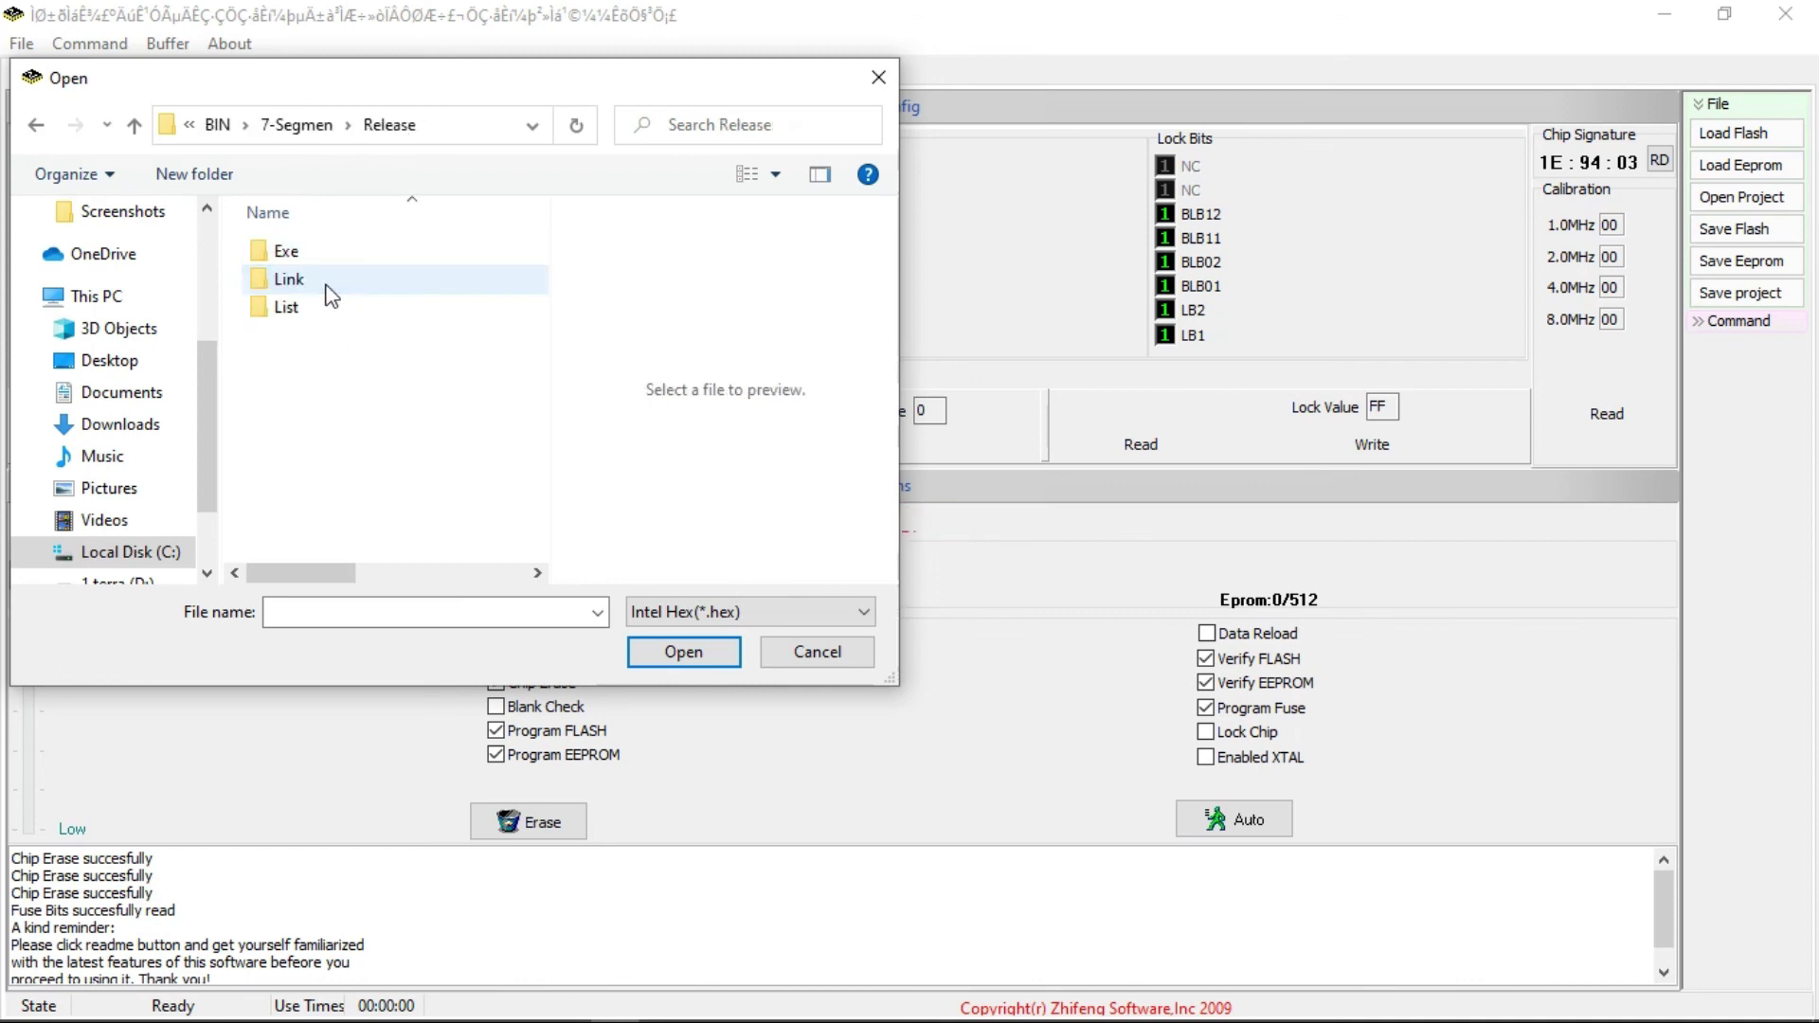
double_click(325, 253)
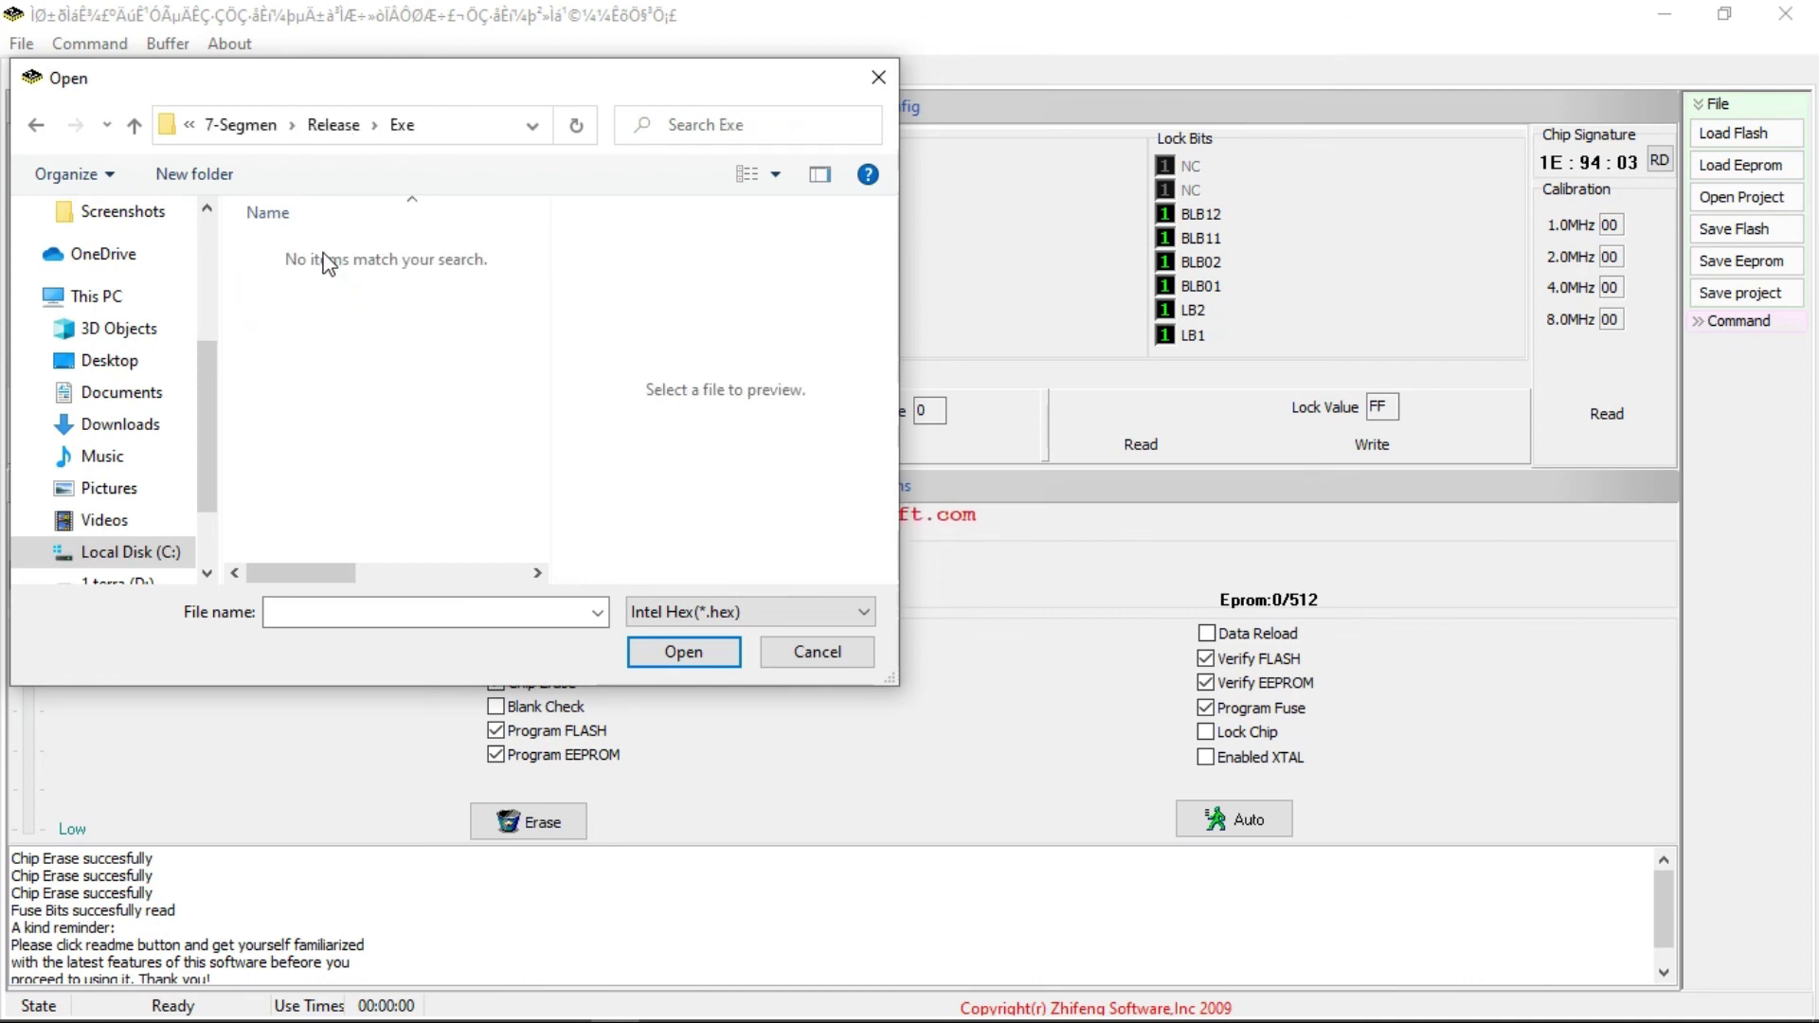
key("BackSpace")
key("BackSpace")
double_click(327, 254)
double_click(327, 254)
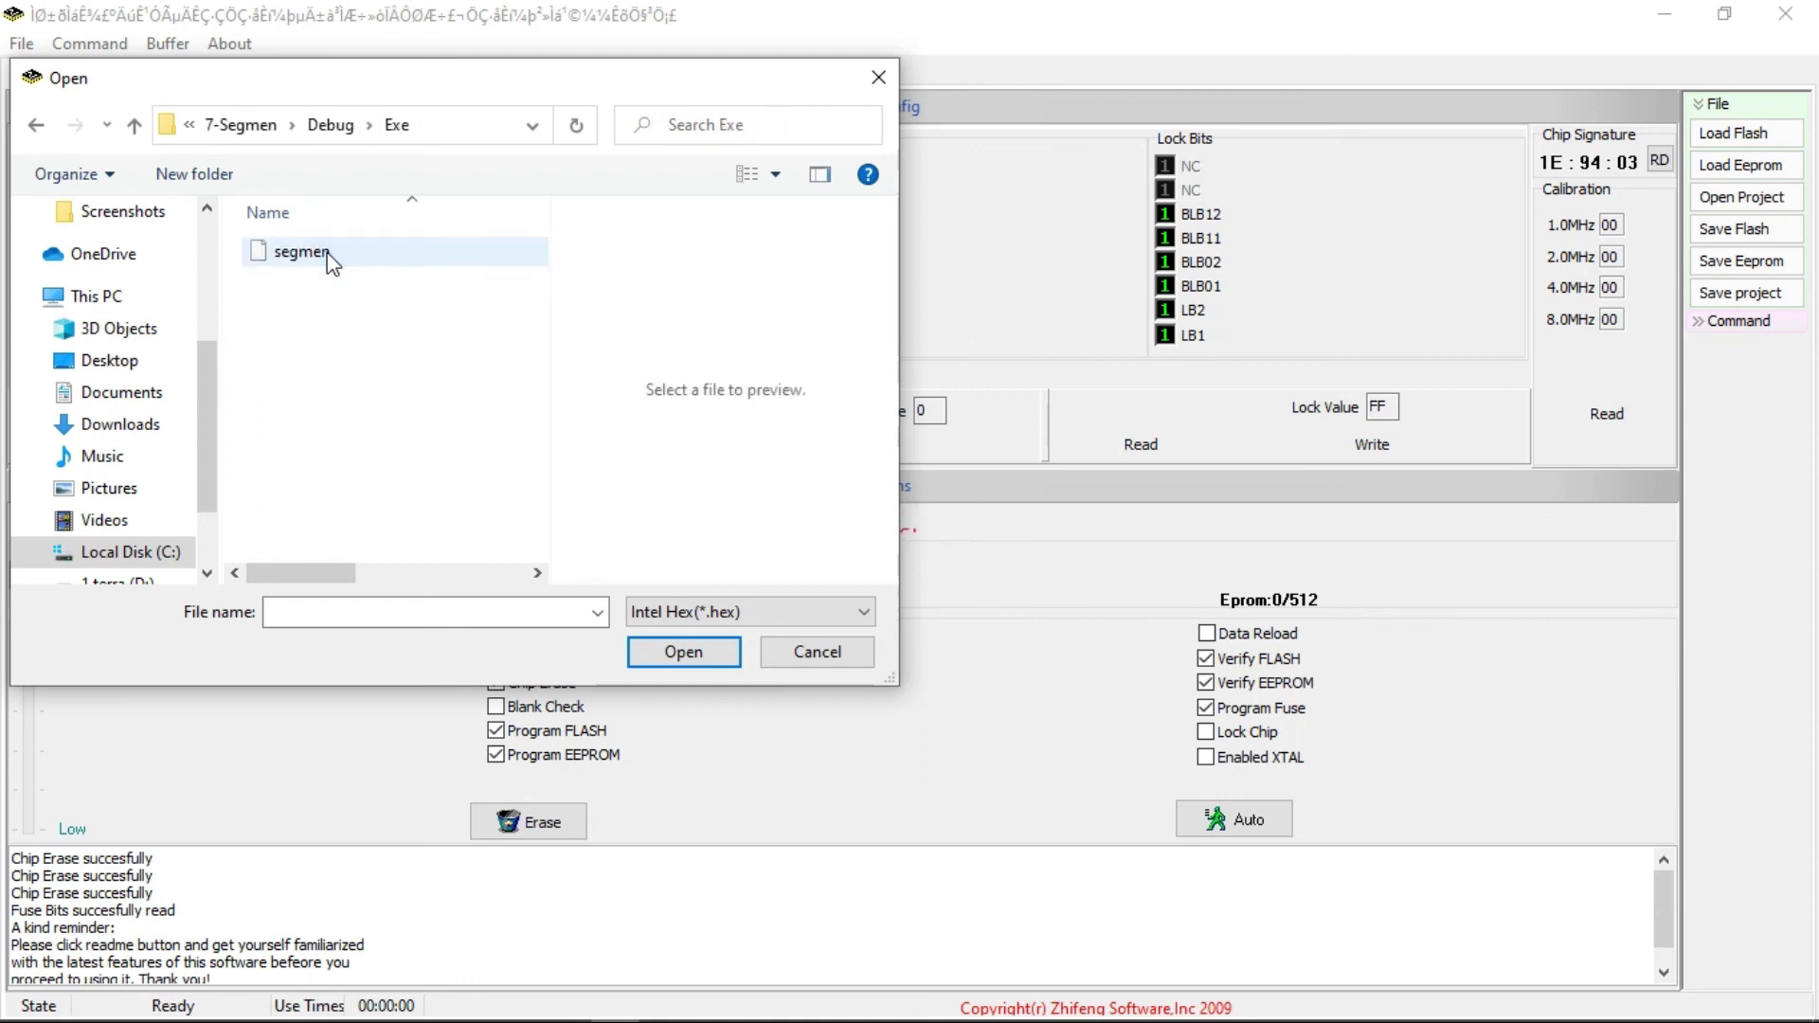
Load the Intel Hex file segmen from the Debug\Exe folder as the flash file.
left_click(329, 260)
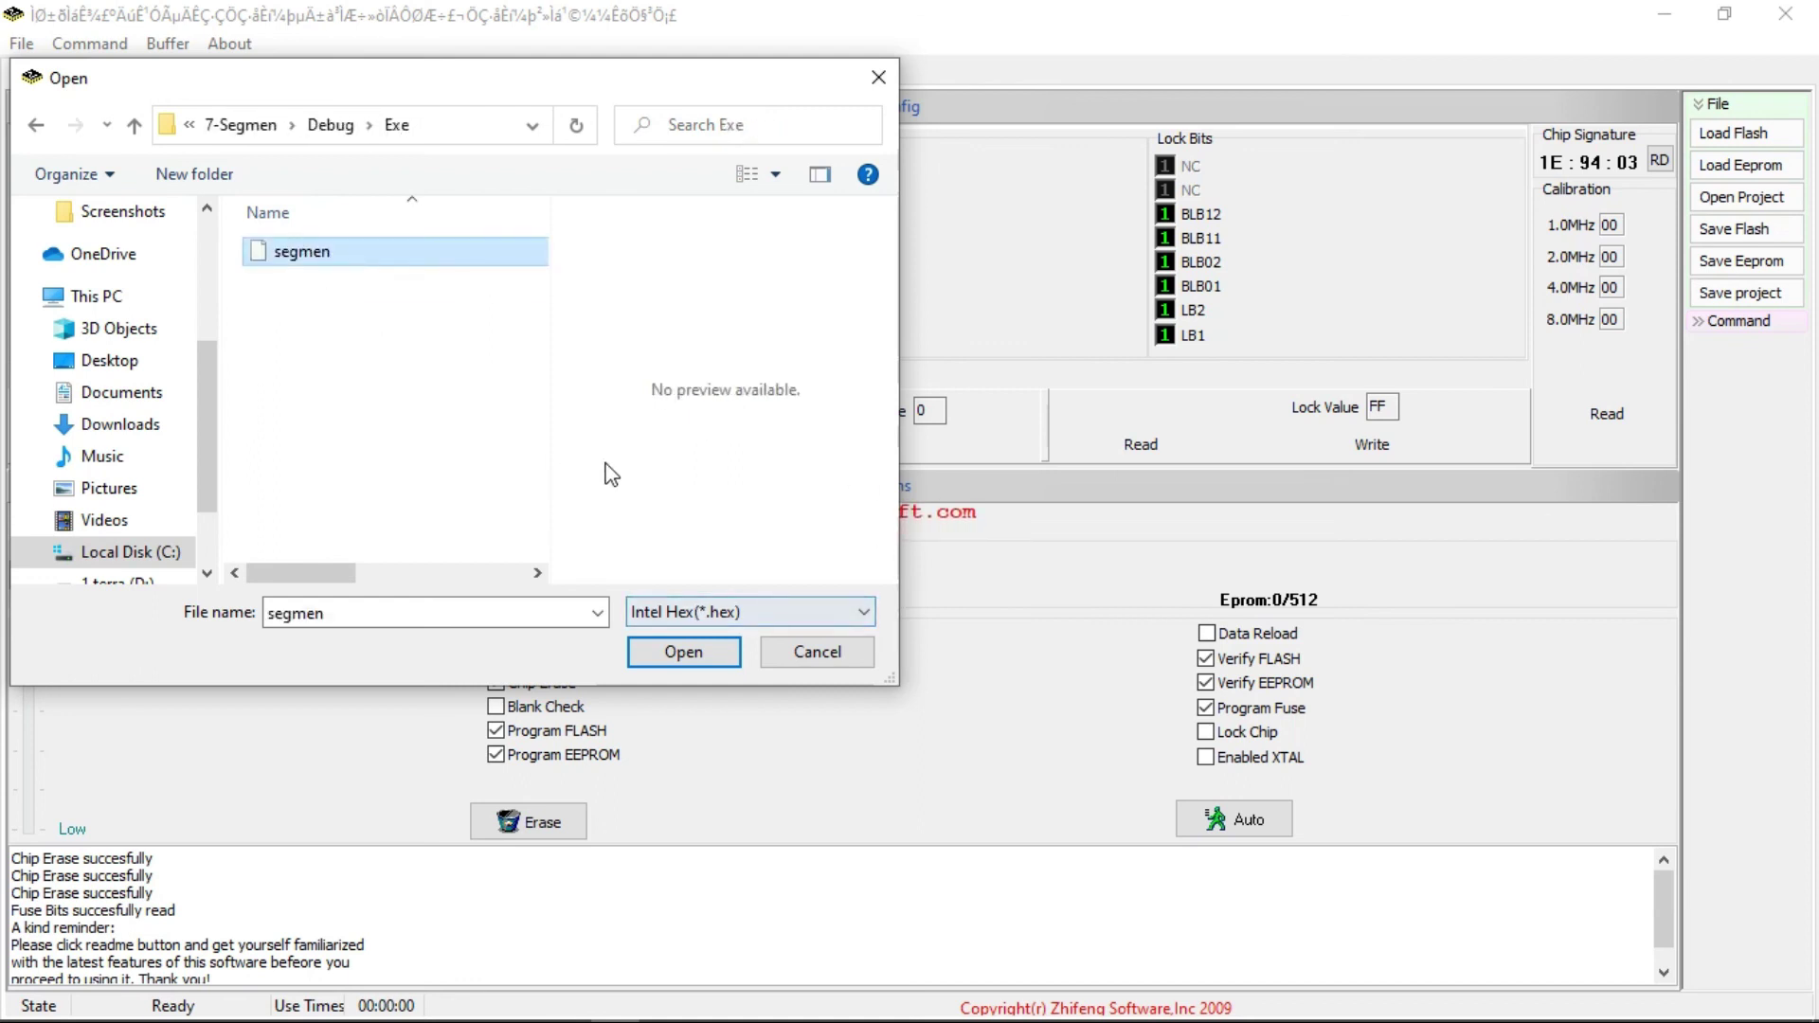
left_click(776, 611)
left_click(640, 661)
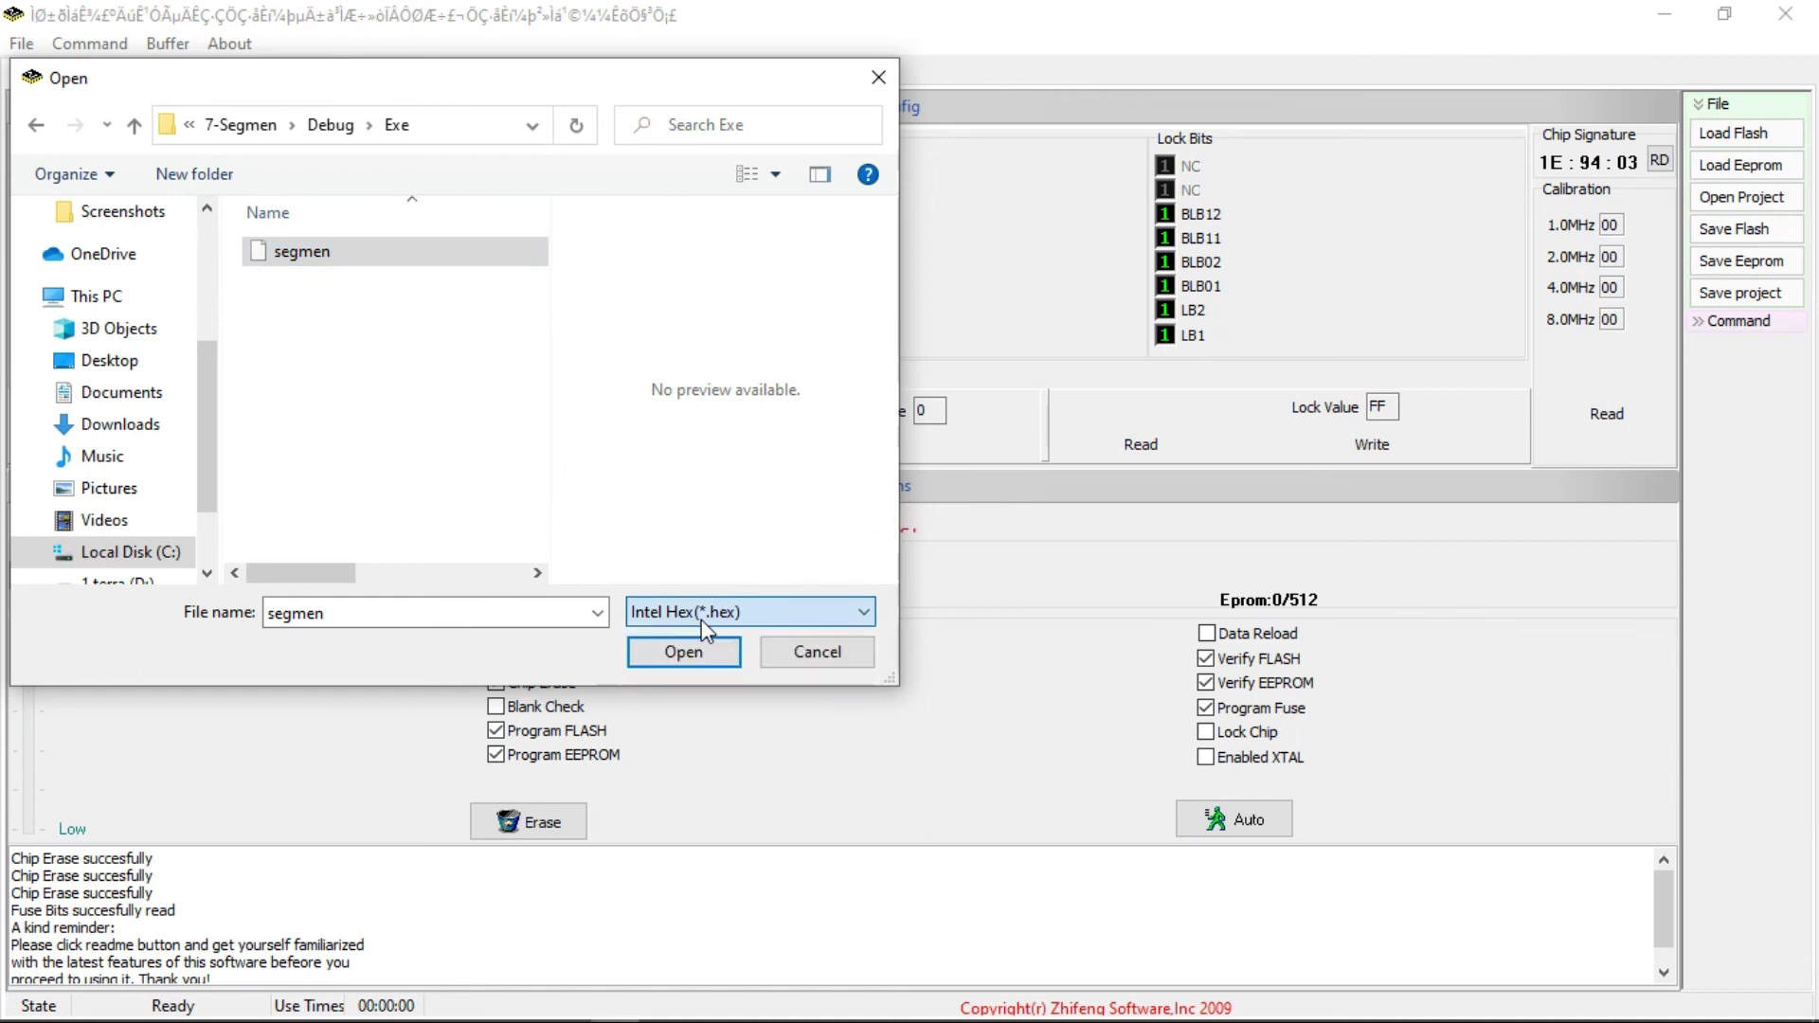
left_click(635, 652)
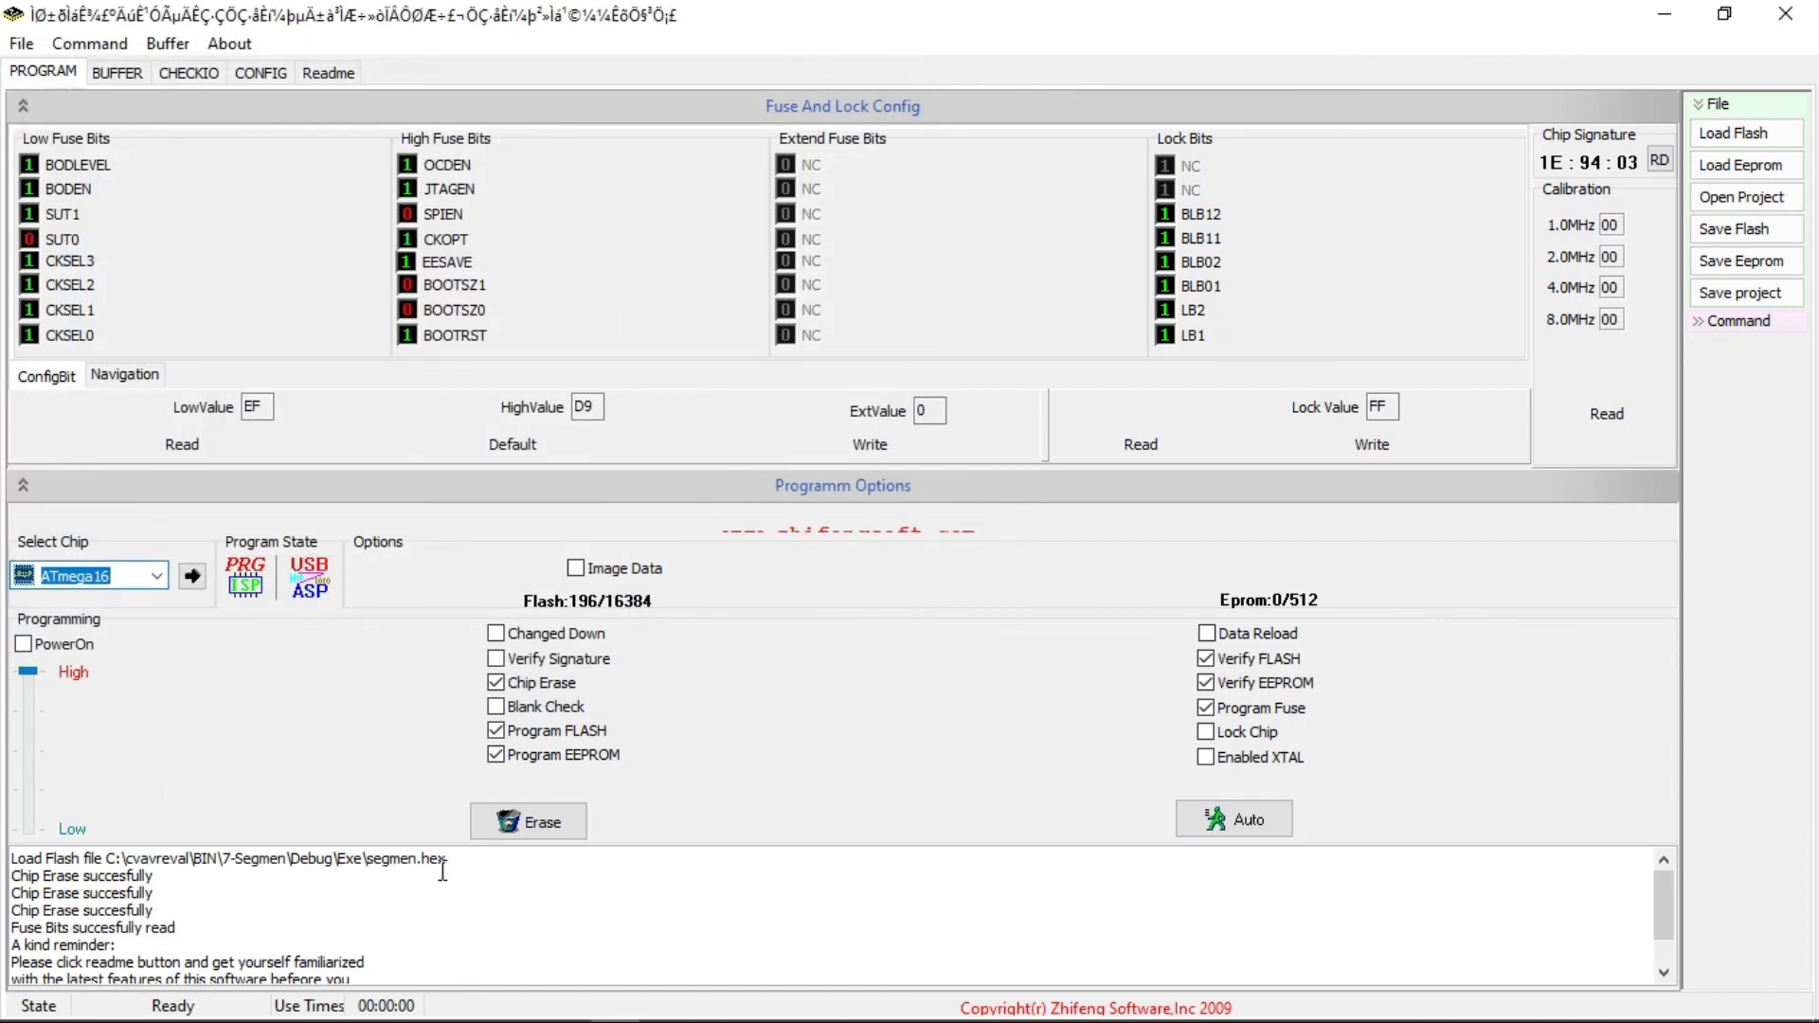
Check the loaded hex file's path in the message log and write the flash to the ATmega16.
left_click_drag(454, 865, 310, 865)
left_click(494, 868)
left_click(106, 45)
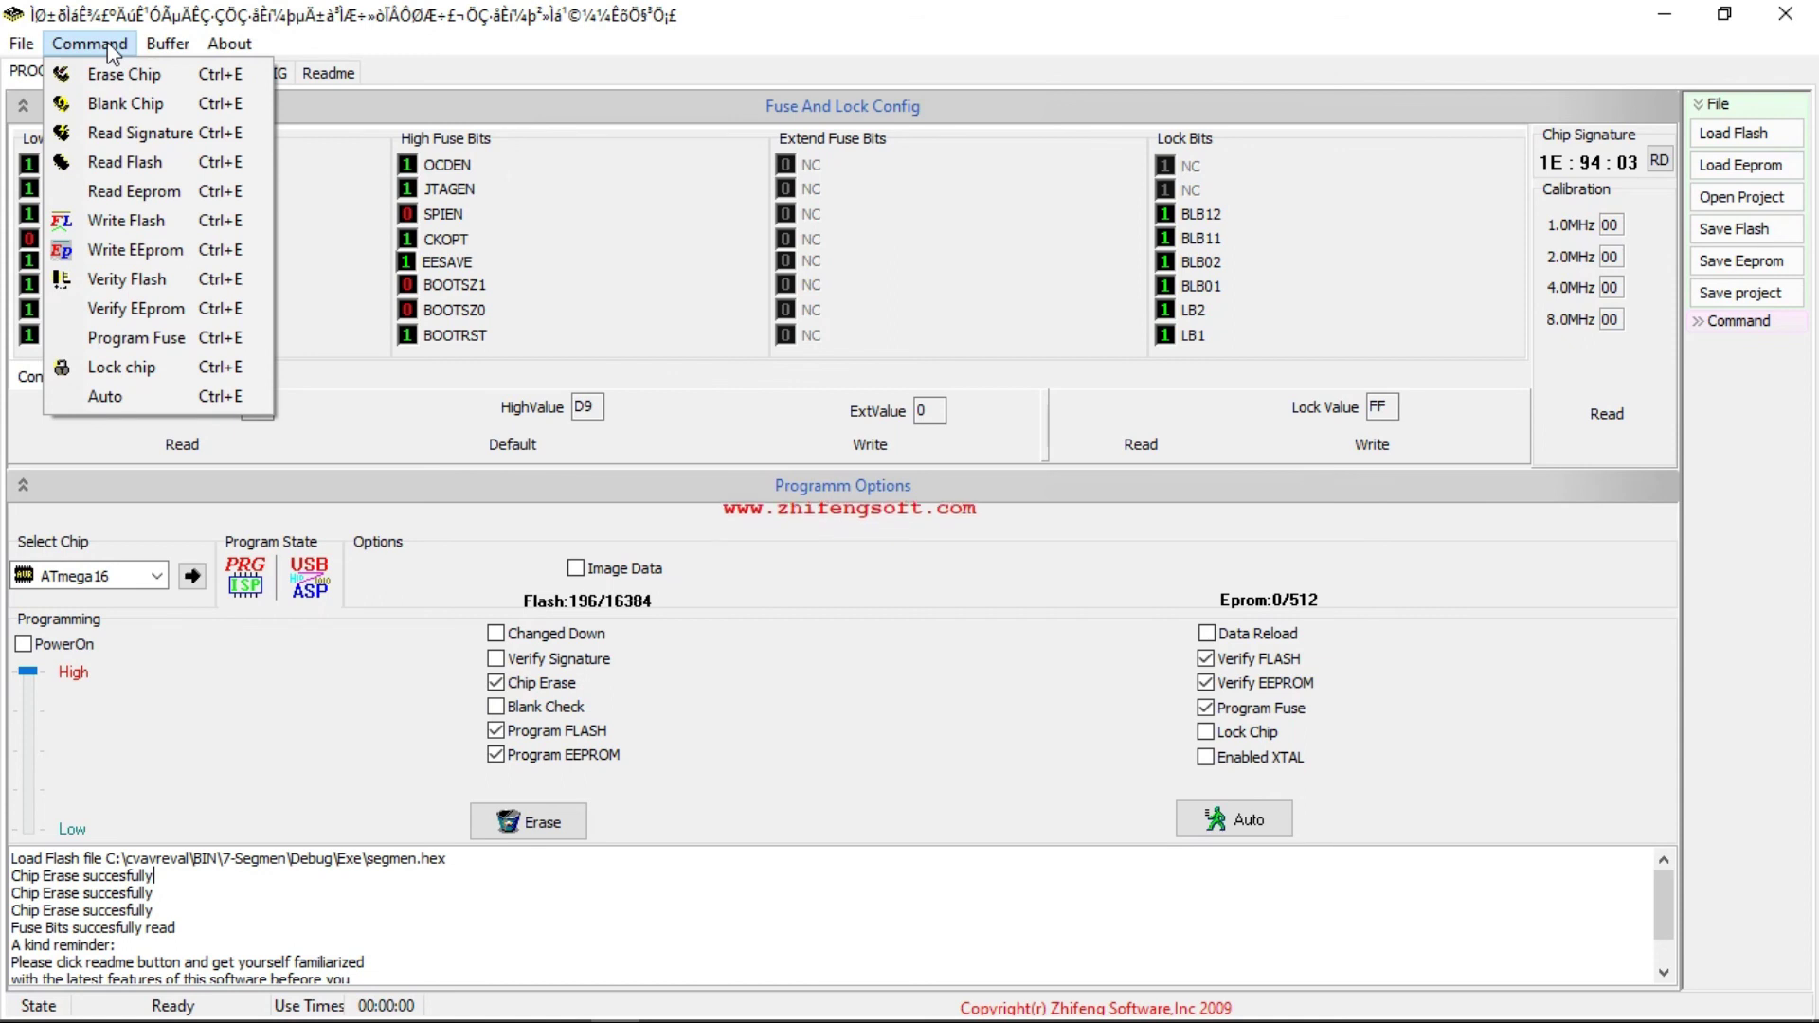
left_click(129, 224)
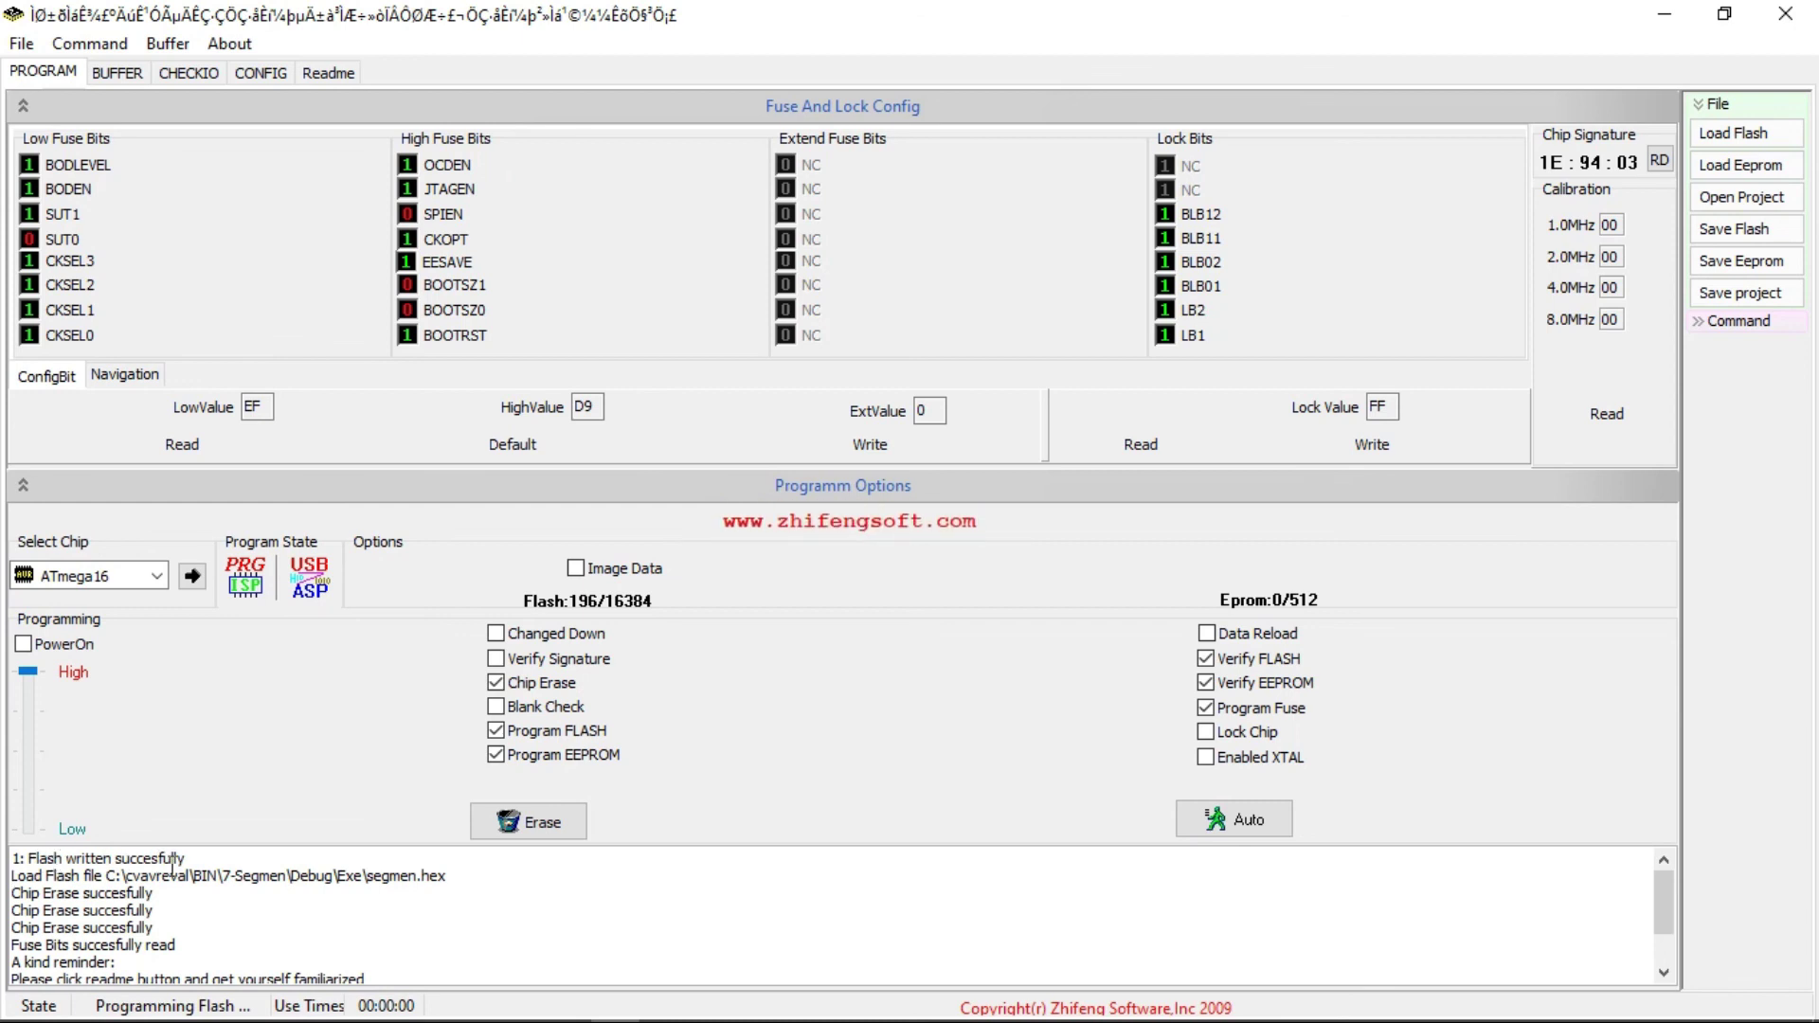
Program the ATmega16's fuse bits and read them back from the chip.
left_click(90, 44)
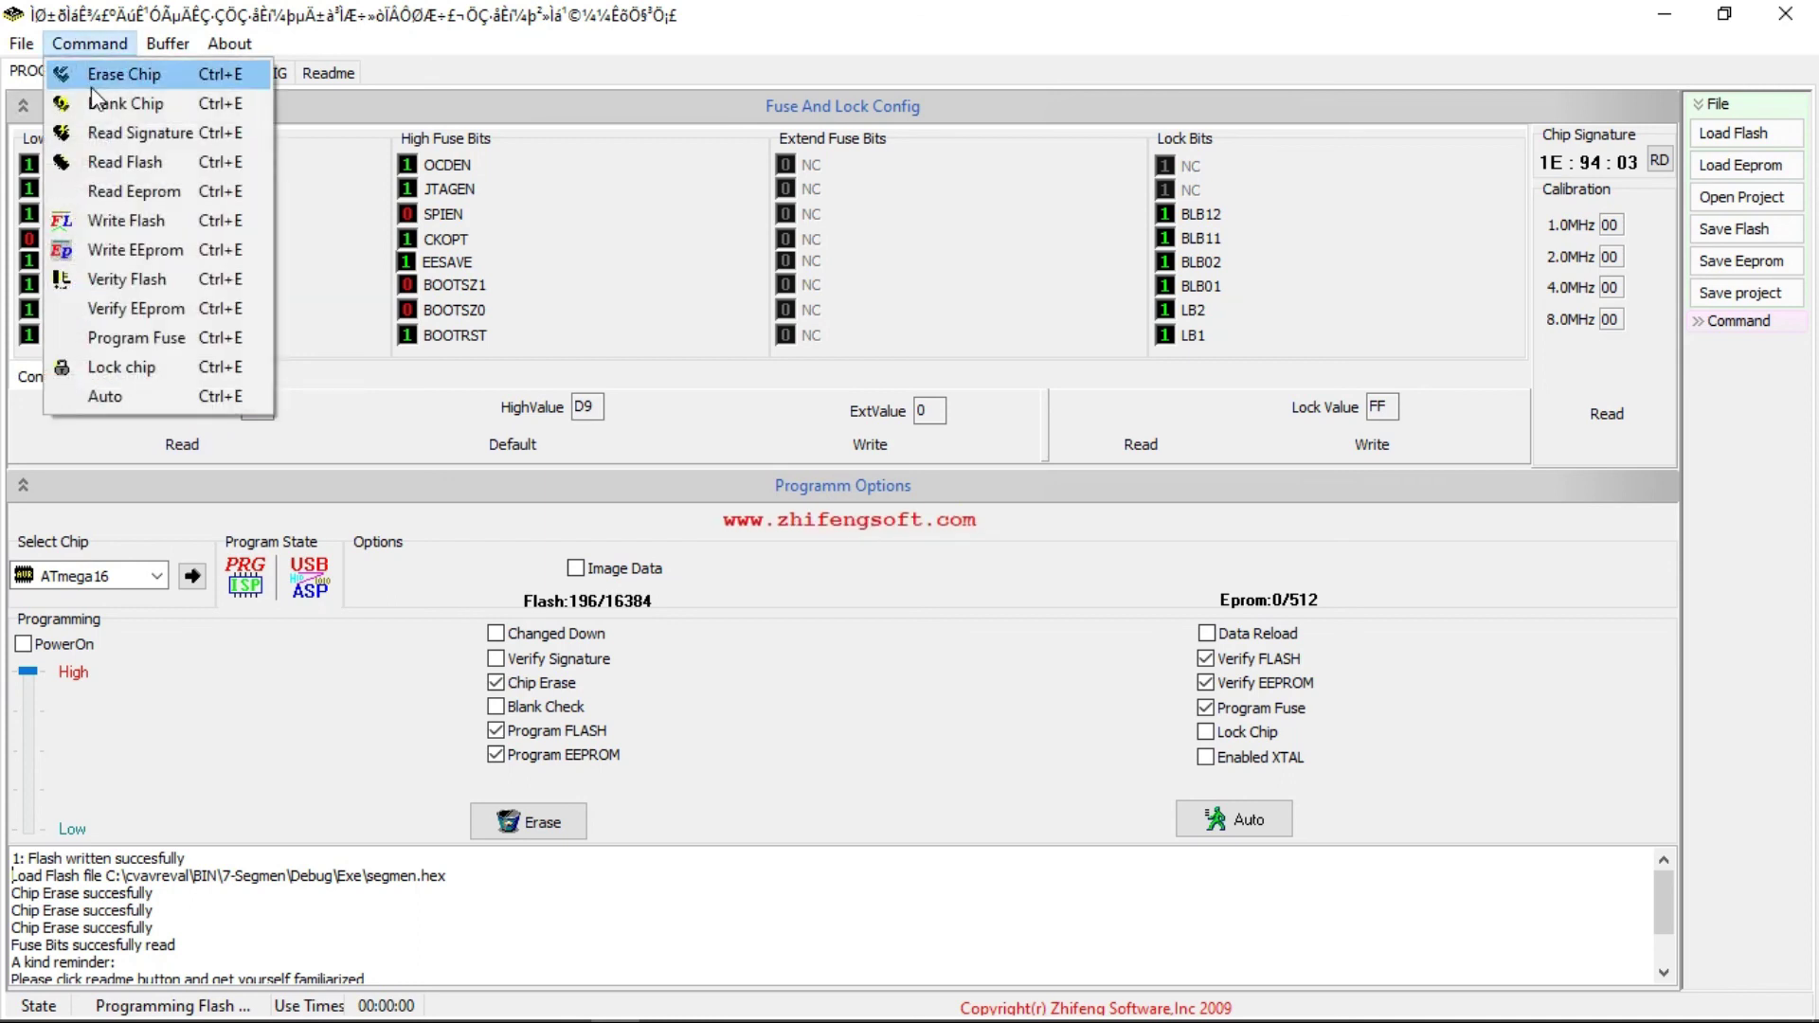
left_click(128, 337)
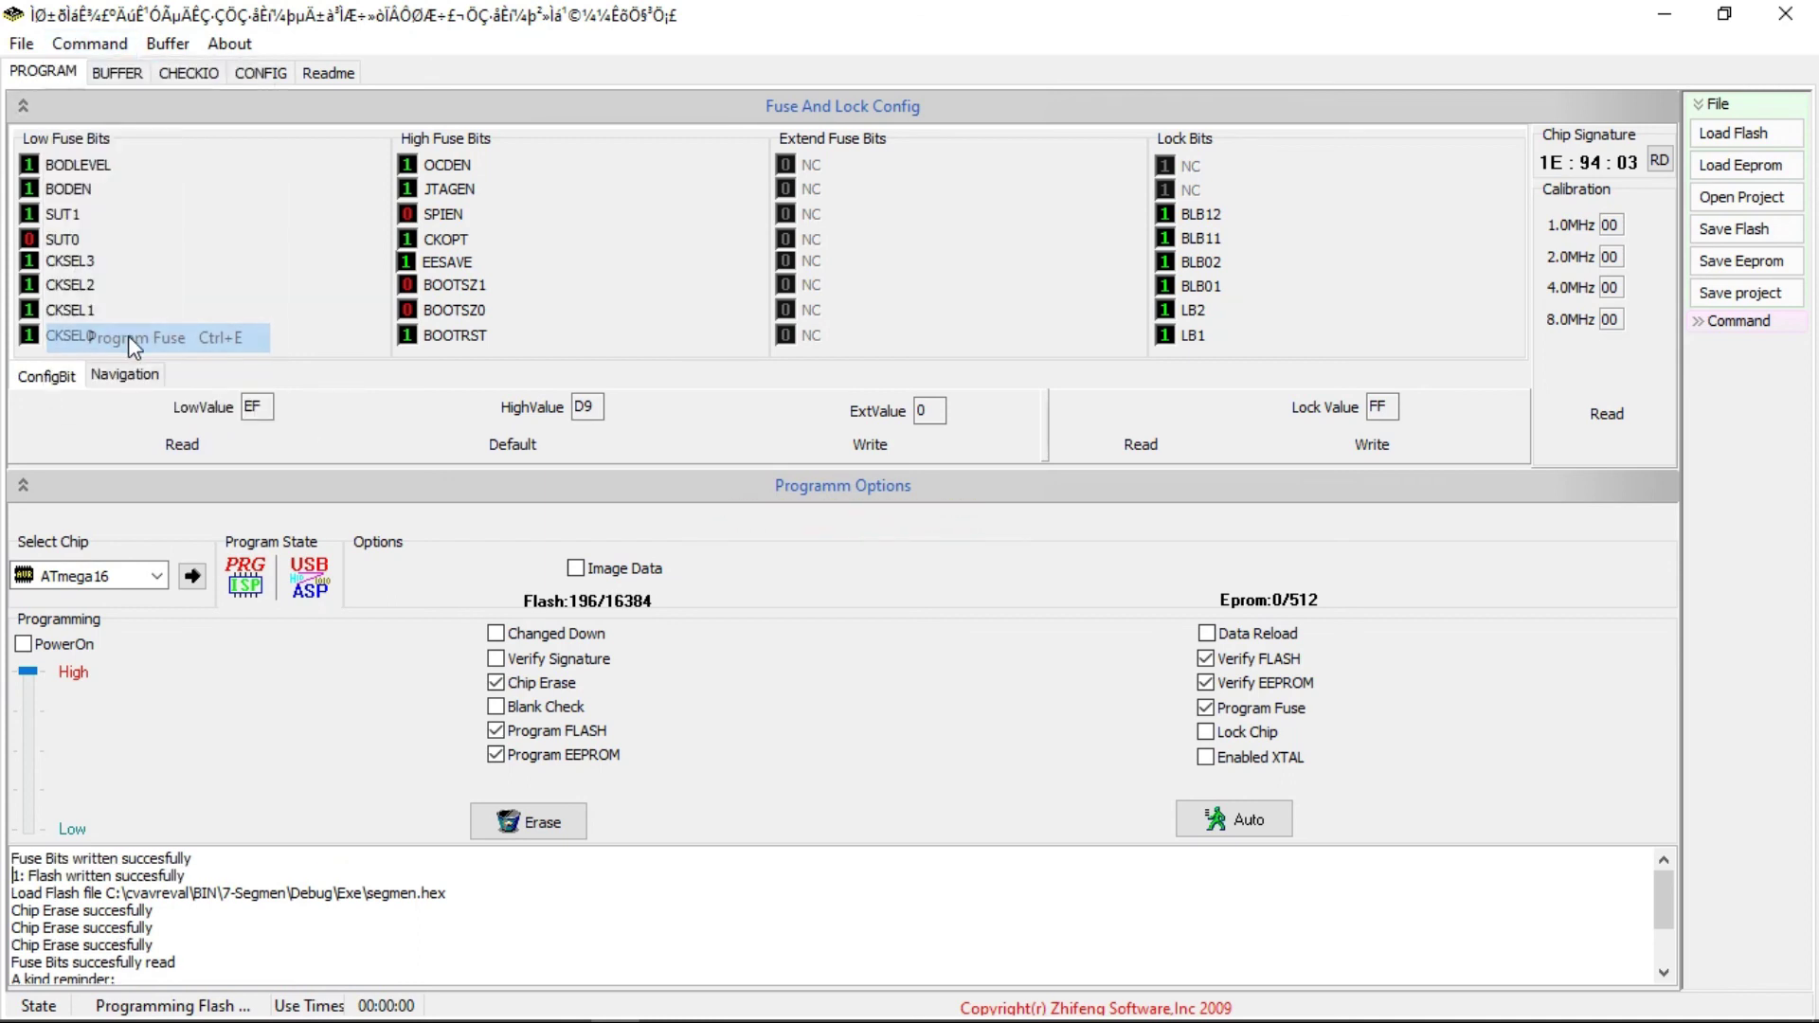
left_click(184, 447)
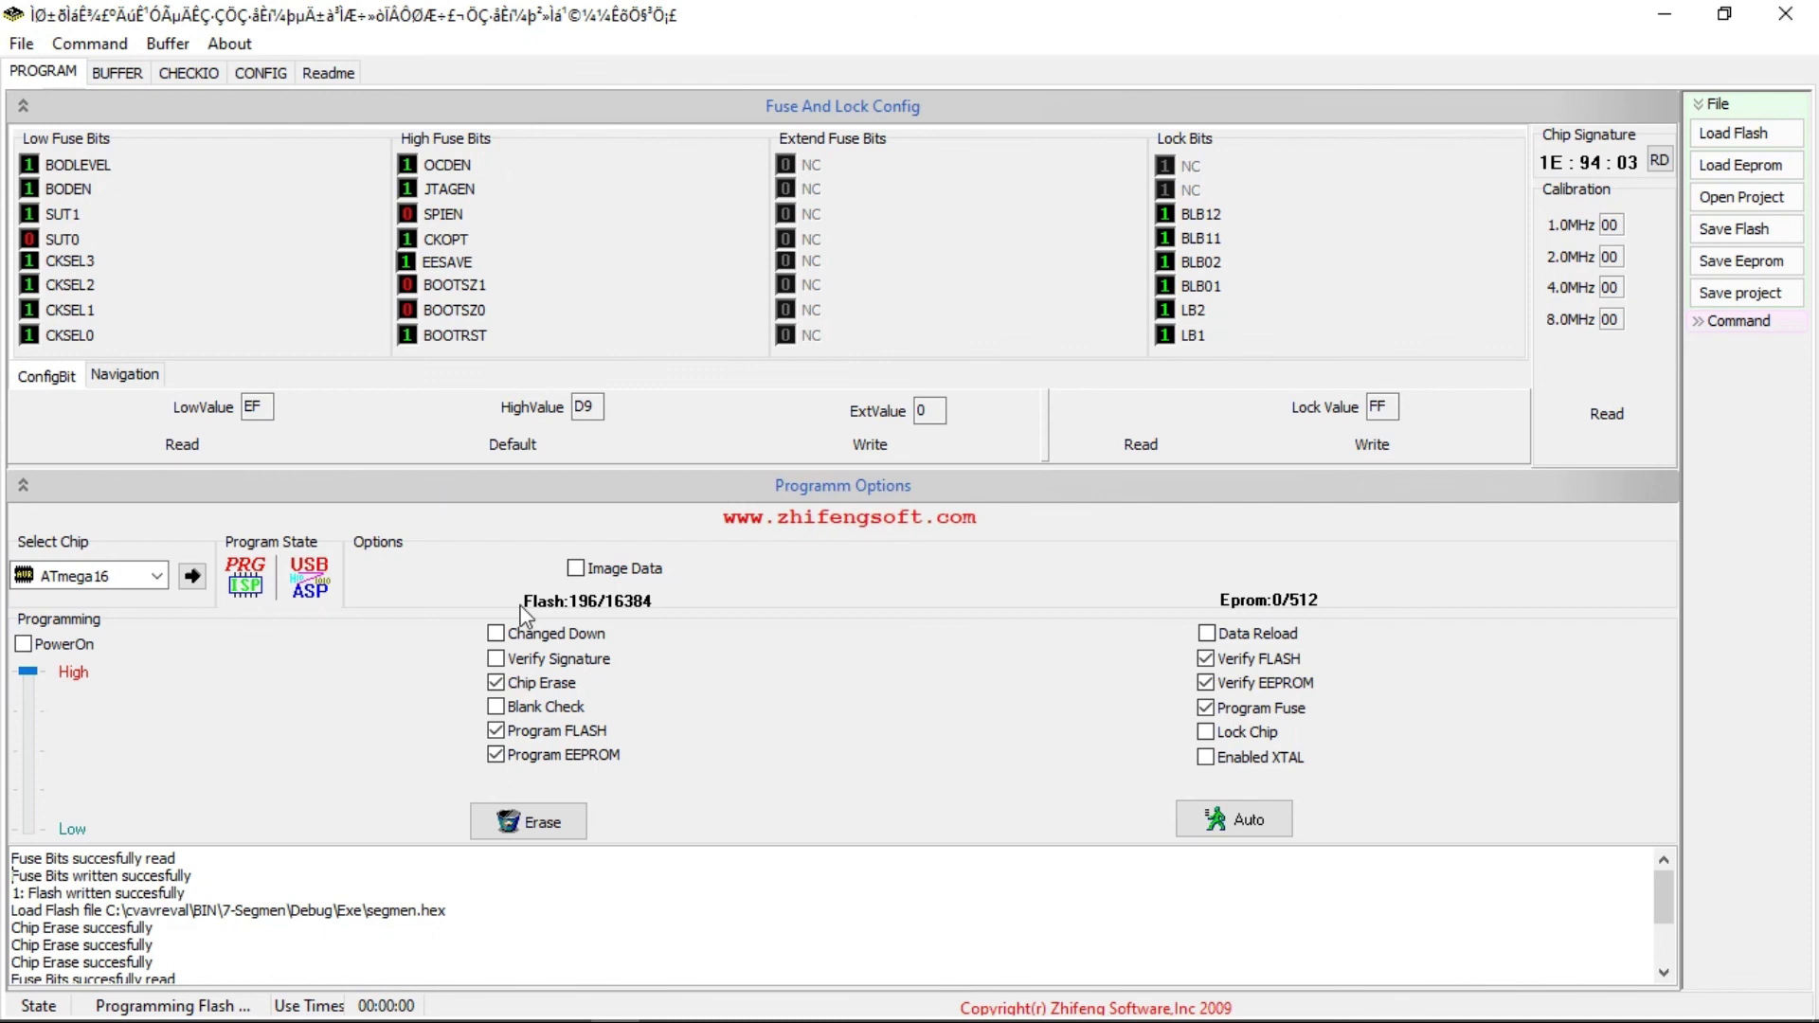